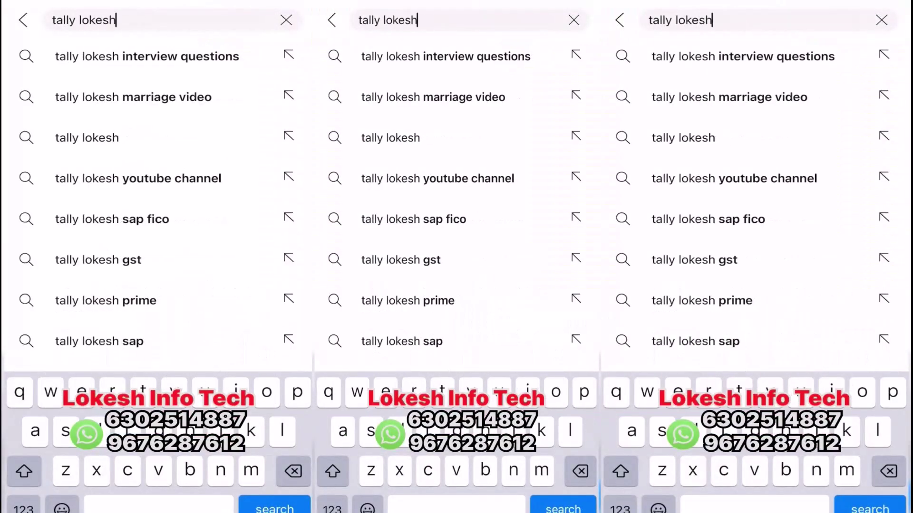
- Search YouTube for "tally lokesh" and look through the latest videos on the TALLY LOKESH channel
{"action": "key", "text": "Return"}
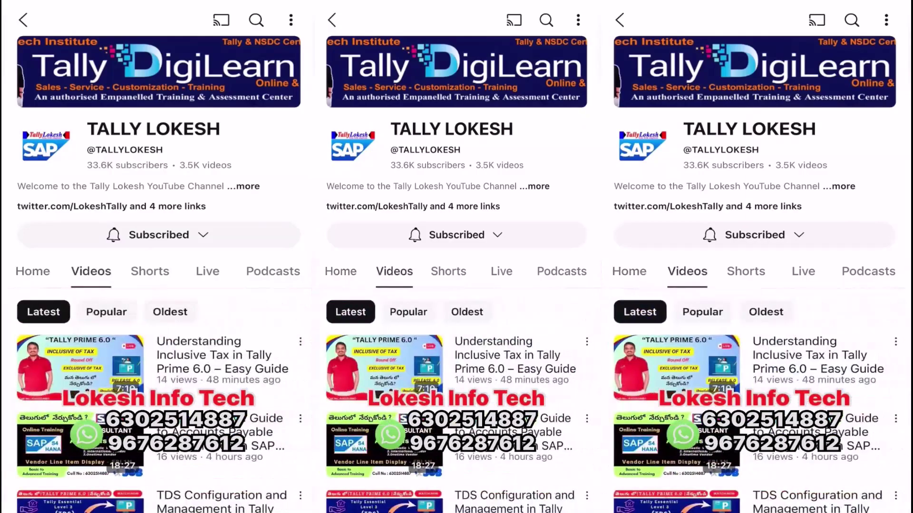
{"action": "scroll", "coordinate": [157, 404], "scroll_direction": "down", "scroll_amount": 5}
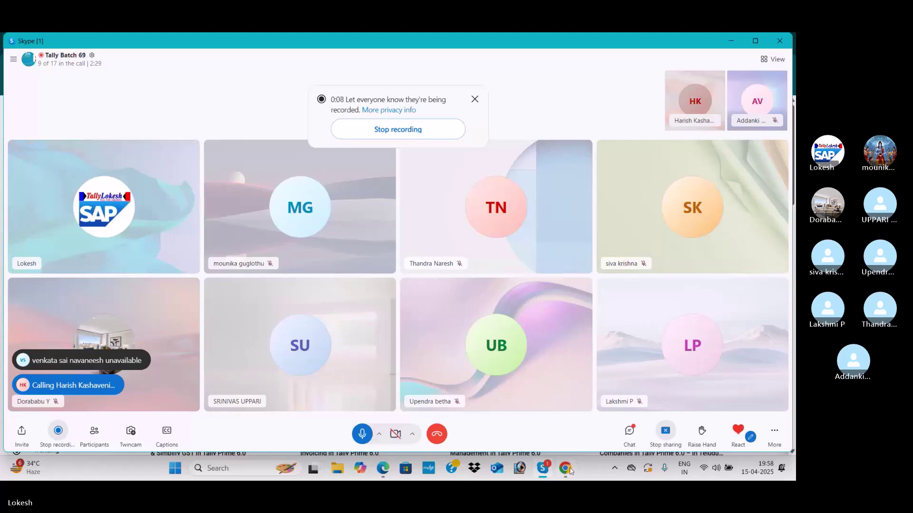
- Switch to Chrome, look through the TALLY PRIME IN TELUGU channel's latest videos, and bring up the Lokesh Infotech website
{"action": "mouse_move", "coordinate": [564, 468]}
{"action": "left_click", "coordinate": [555, 427]}
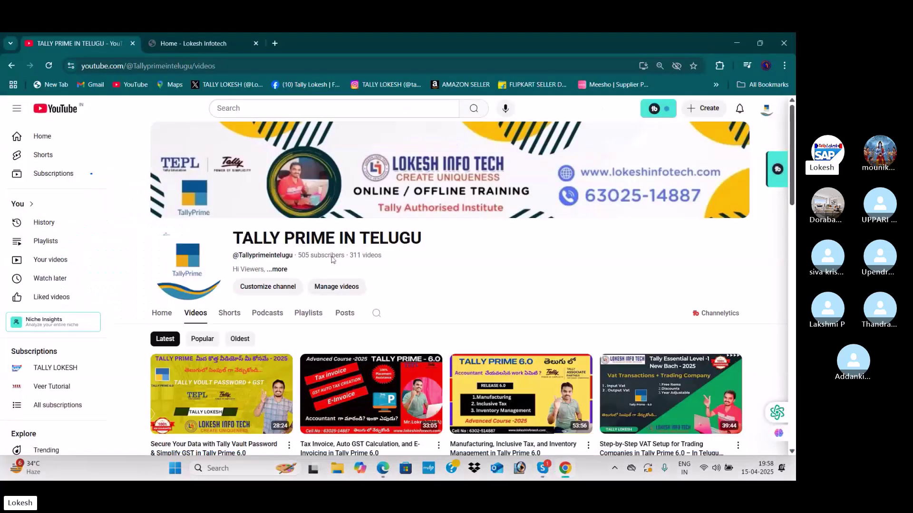
{"action": "scroll", "coordinate": [362, 307], "scroll_direction": "down", "scroll_amount": 1}
{"action": "scroll", "coordinate": [362, 307], "scroll_direction": "down", "scroll_amount": 2}
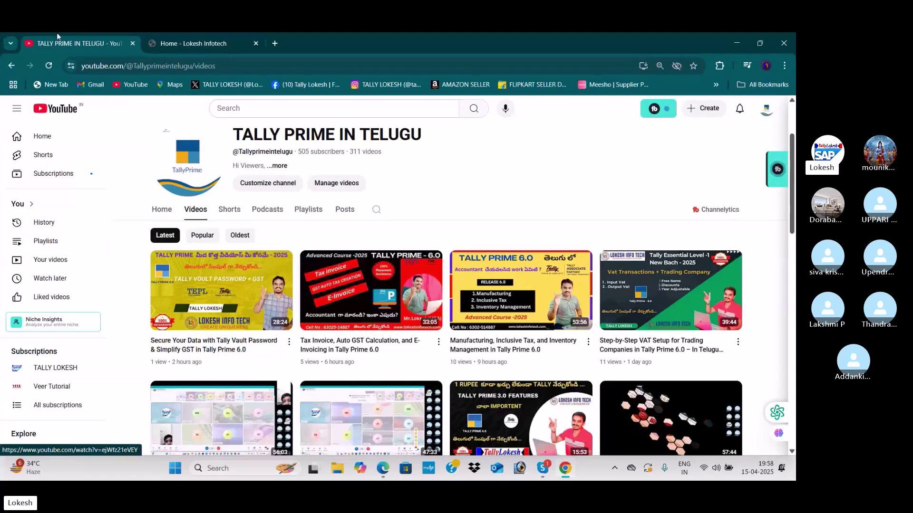
{"action": "scroll", "coordinate": [379, 318], "scroll_direction": "down", "scroll_amount": 2}
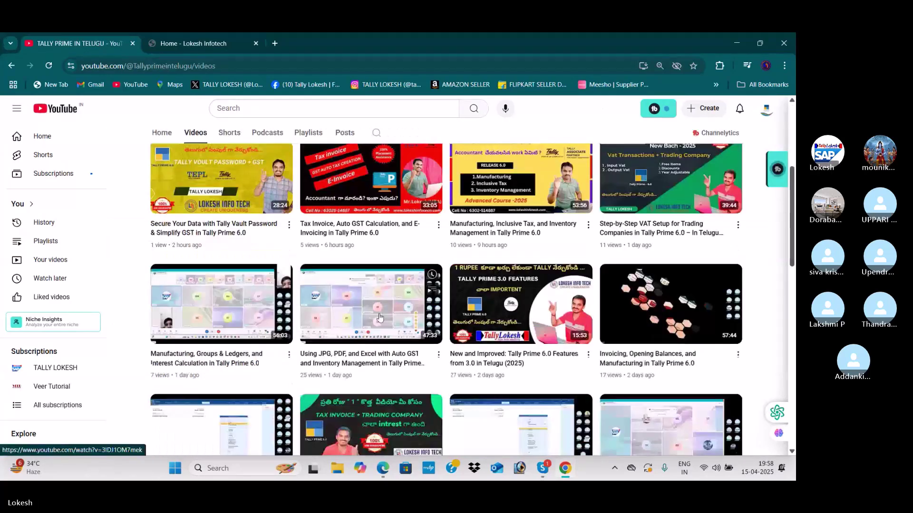
{"action": "scroll", "coordinate": [380, 318], "scroll_direction": "down", "scroll_amount": 2}
{"action": "scroll", "coordinate": [378, 303], "scroll_direction": "up", "scroll_amount": 5}
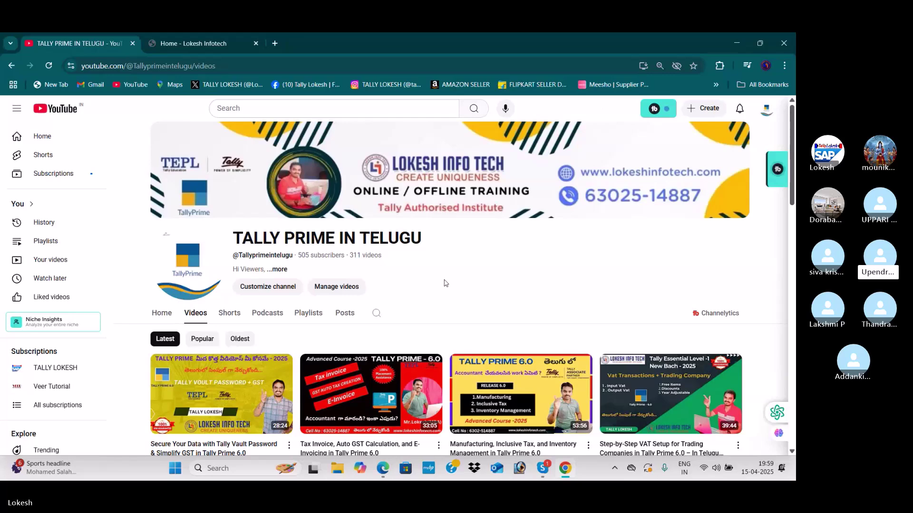
{"action": "left_click", "coordinate": [191, 43]}
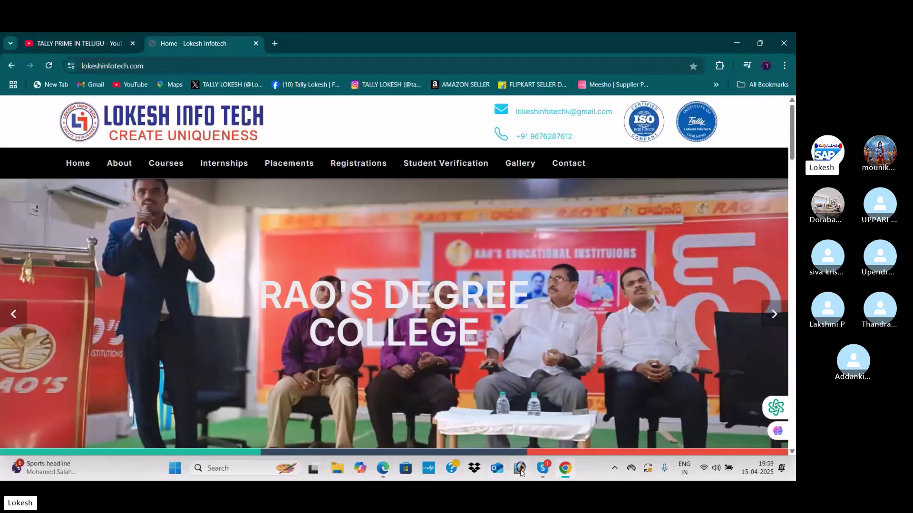
- Switch to the Tally Batch 69 call in Skype and ring all participants who are not on the call
{"action": "left_click", "coordinate": [526, 411]}
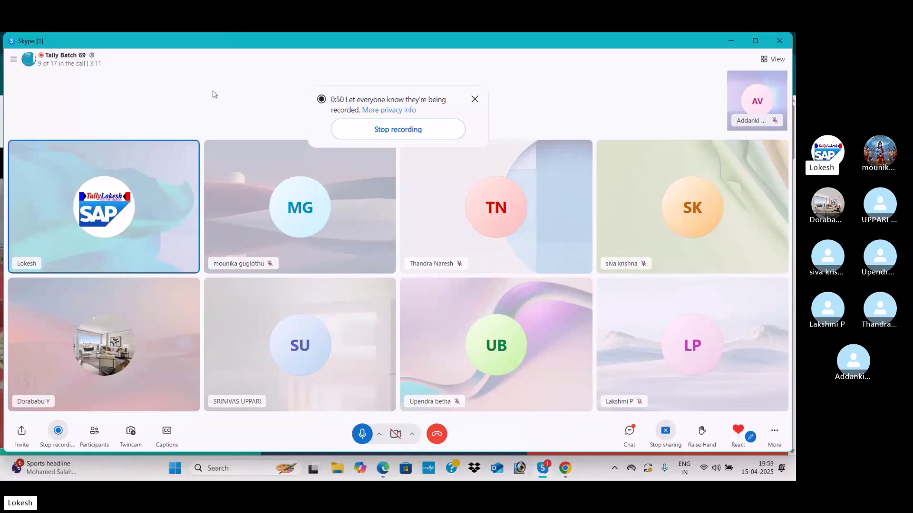
{"action": "mouse_move", "coordinate": [97, 248]}
{"action": "left_click", "coordinate": [94, 430]}
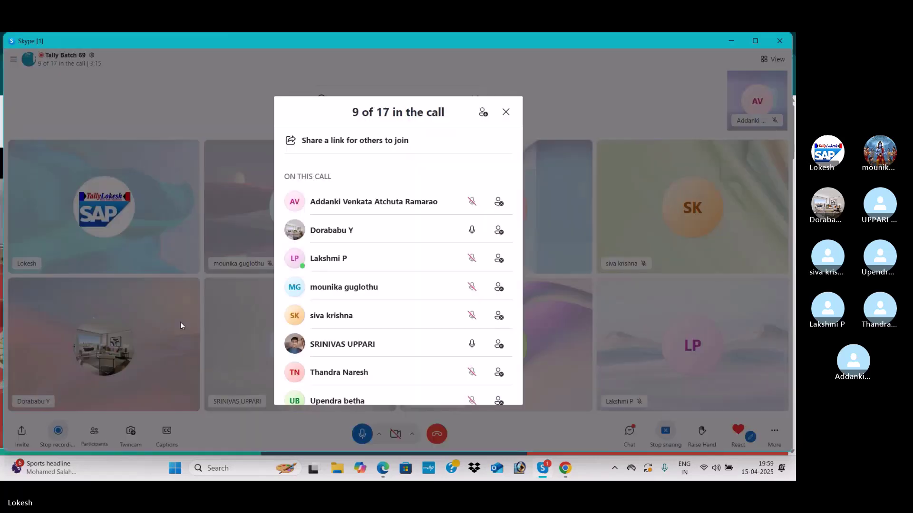
{"action": "scroll", "coordinate": [476, 222], "scroll_direction": "down", "scroll_amount": 3}
{"action": "left_click", "coordinate": [498, 302]}
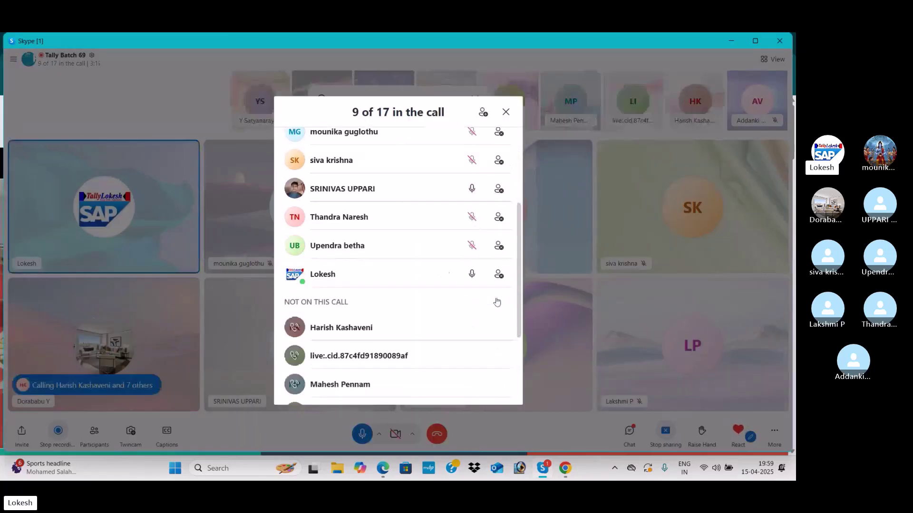
{"action": "left_click", "coordinate": [506, 113]}
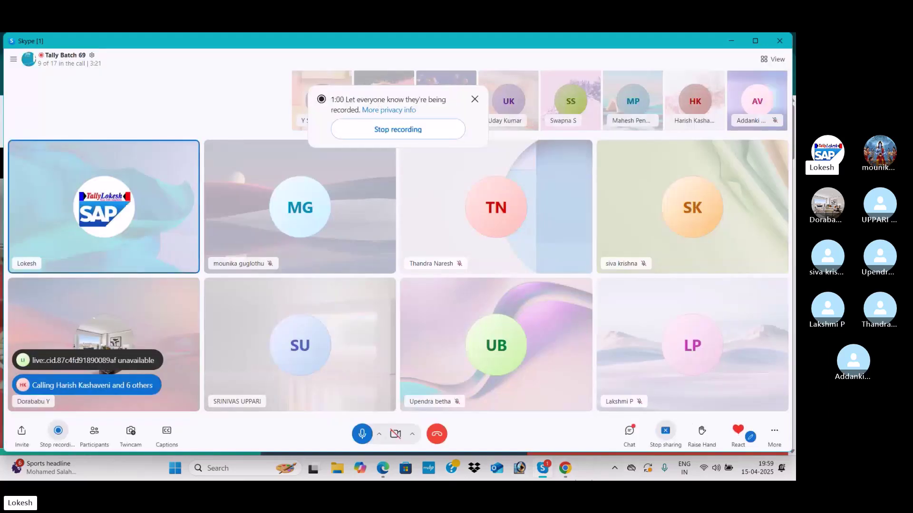
- Switch back to Chrome and page through the photo slideshow on the Lokesh Infotech home page
{"action": "mouse_move", "coordinate": [568, 471]}
{"action": "left_click", "coordinate": [548, 411]}
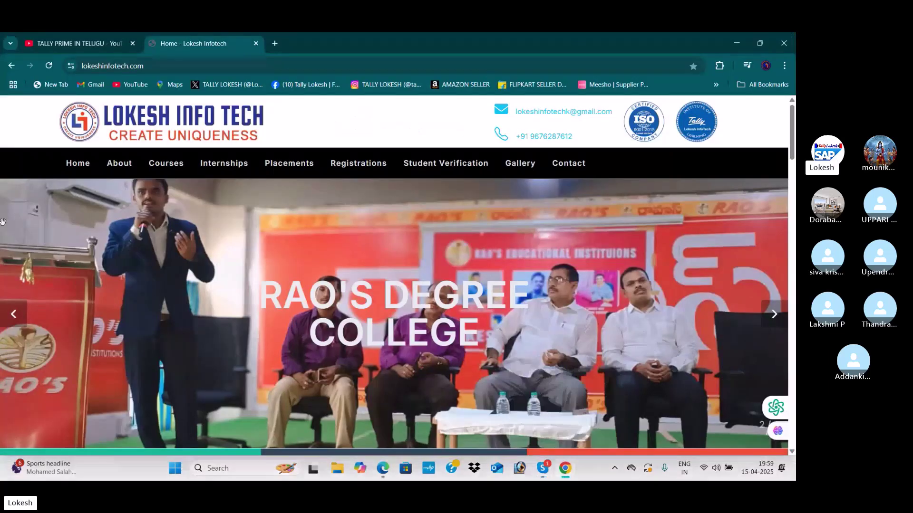
{"action": "left_click", "coordinate": [19, 314]}
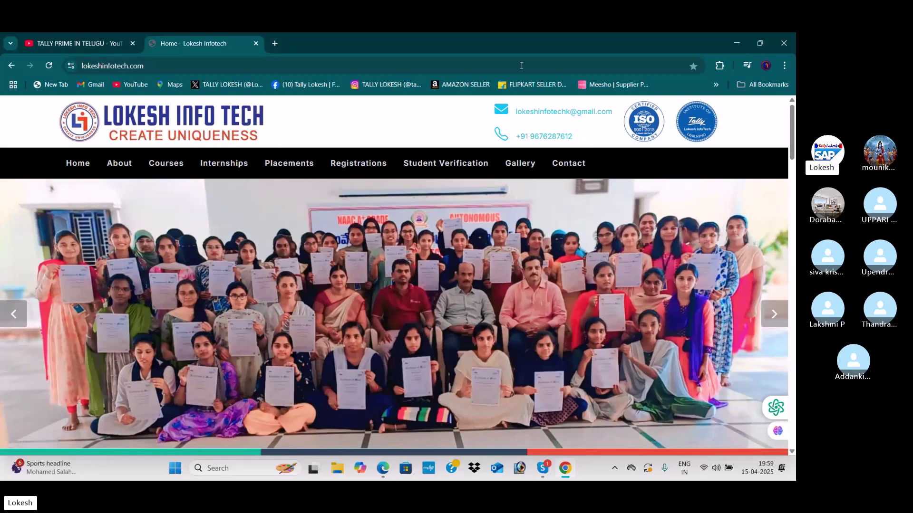
{"action": "left_click", "coordinate": [783, 322]}
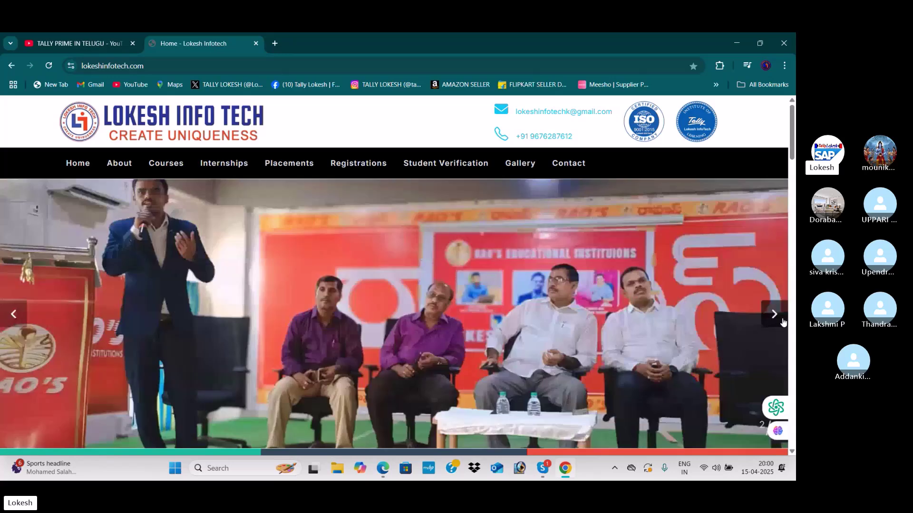
{"action": "left_click", "coordinate": [783, 323]}
{"action": "left_click", "coordinate": [782, 322]}
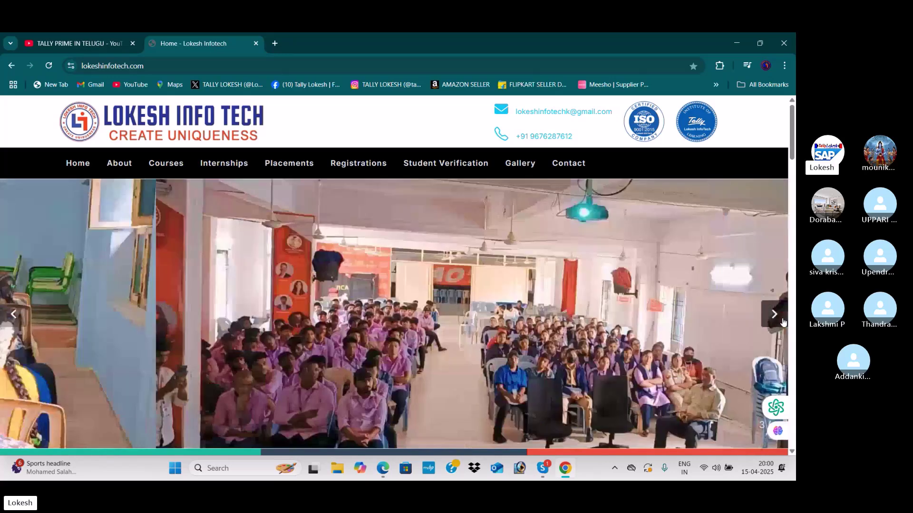
{"action": "left_click", "coordinate": [783, 322]}
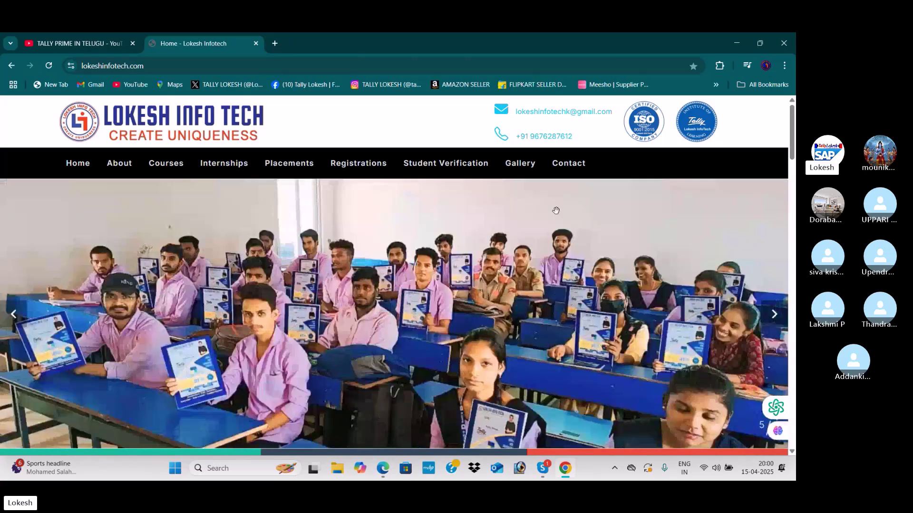
- Open the Lokesh Infotech site's Placements page and look through the student placement cards
{"action": "left_click", "coordinate": [289, 164]}
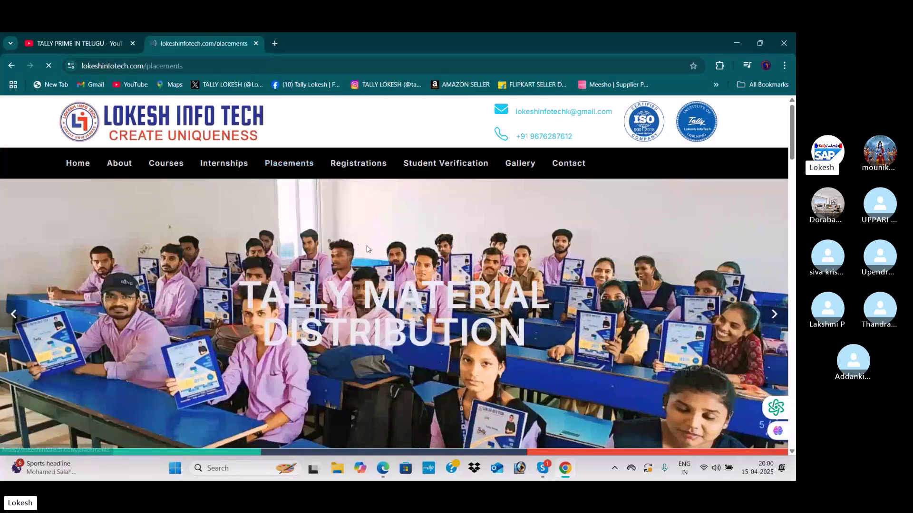
{"action": "scroll", "coordinate": [408, 258], "scroll_direction": "down", "scroll_amount": 1}
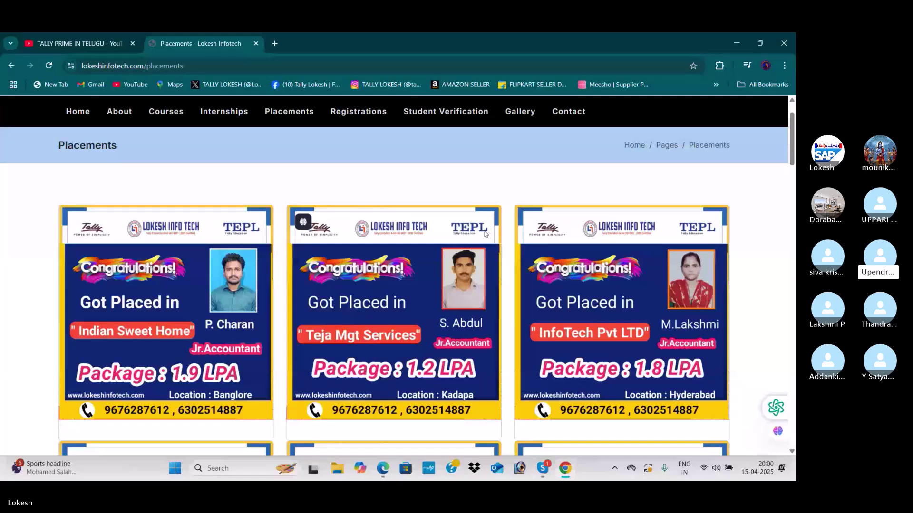
{"action": "scroll", "coordinate": [511, 264], "scroll_direction": "down", "scroll_amount": 5}
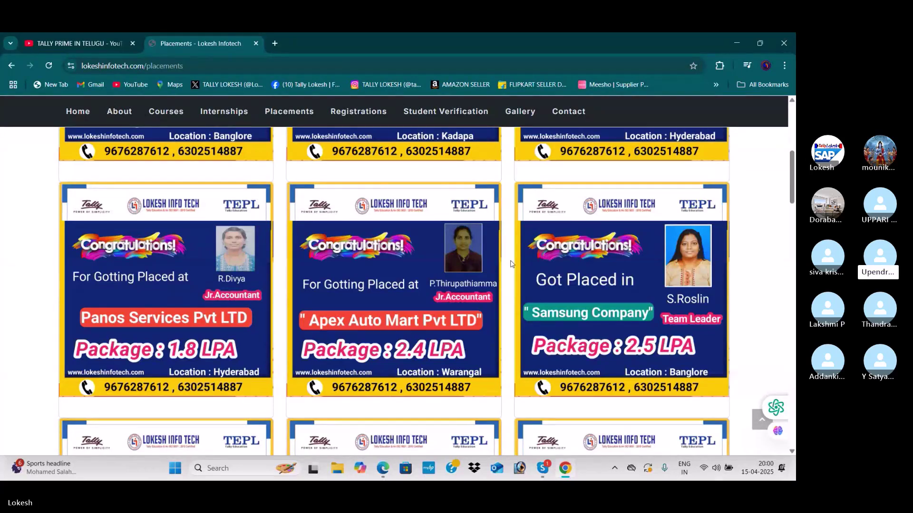
- Look through the older Tally Prime and SAP videos on the TALLY PRIME IN TELUGU channel, and switch to the Skype call
{"action": "left_click", "coordinate": [79, 43]}
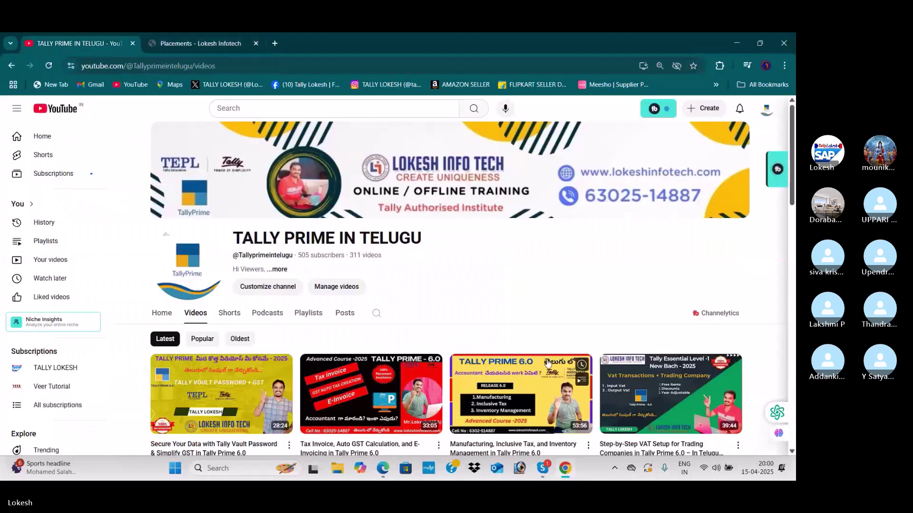
{"action": "scroll", "coordinate": [356, 292], "scroll_direction": "down", "scroll_amount": 2}
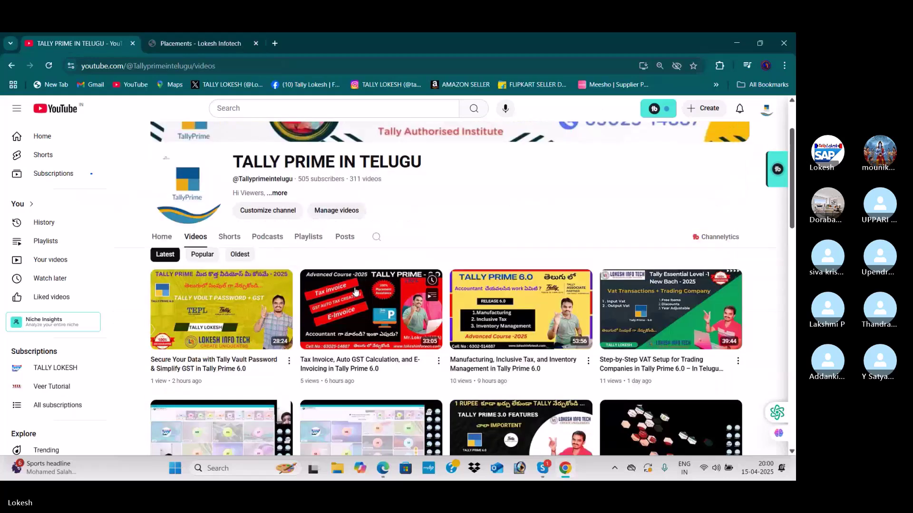
{"action": "scroll", "coordinate": [355, 292], "scroll_direction": "down", "scroll_amount": 3}
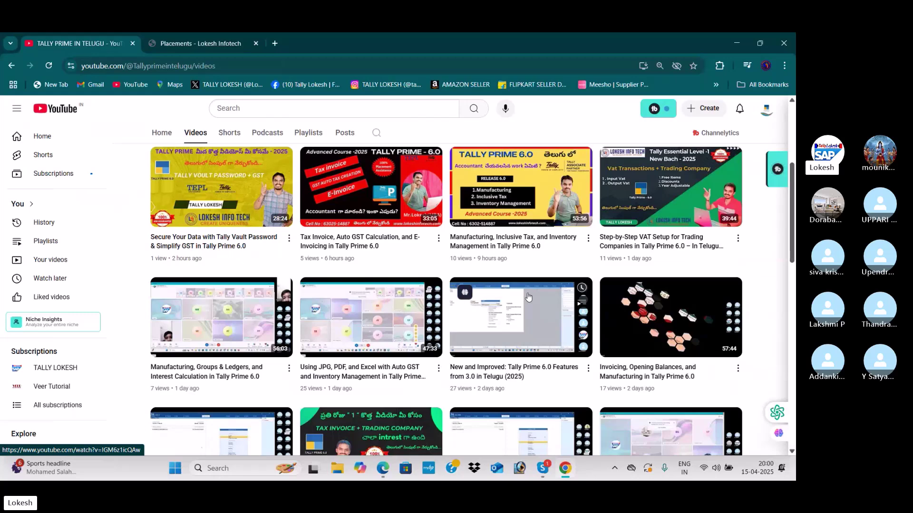
{"action": "scroll", "coordinate": [528, 297], "scroll_direction": "down", "scroll_amount": 5}
{"action": "scroll", "coordinate": [529, 298], "scroll_direction": "down", "scroll_amount": 4}
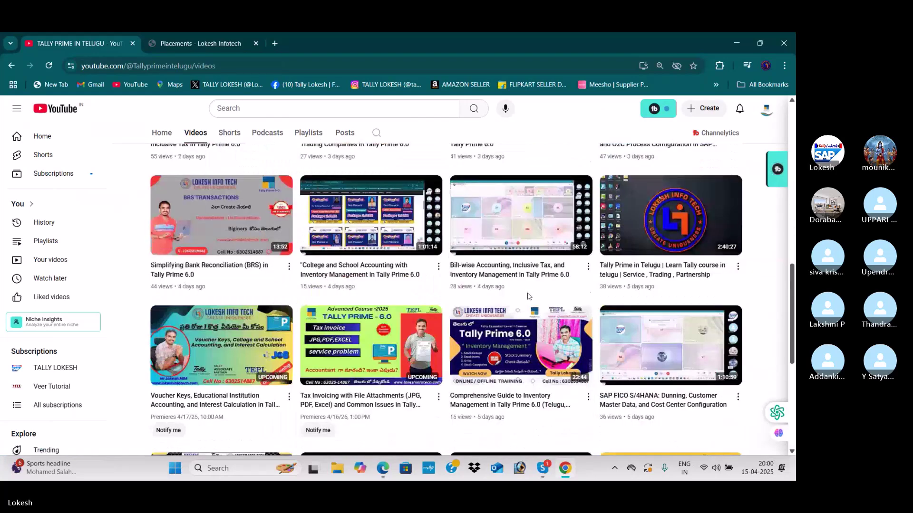
{"action": "scroll", "coordinate": [528, 297], "scroll_direction": "down", "scroll_amount": 1}
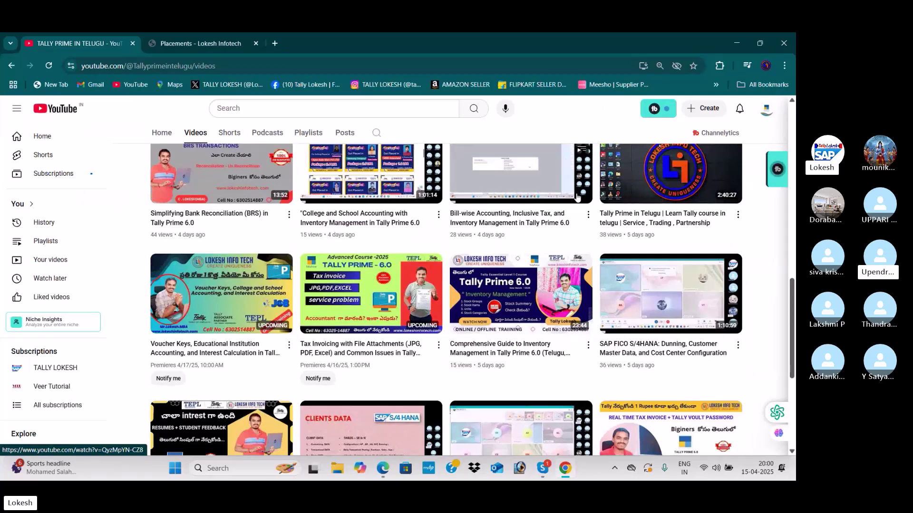
{"action": "scroll", "coordinate": [576, 196], "scroll_direction": "down", "scroll_amount": 2}
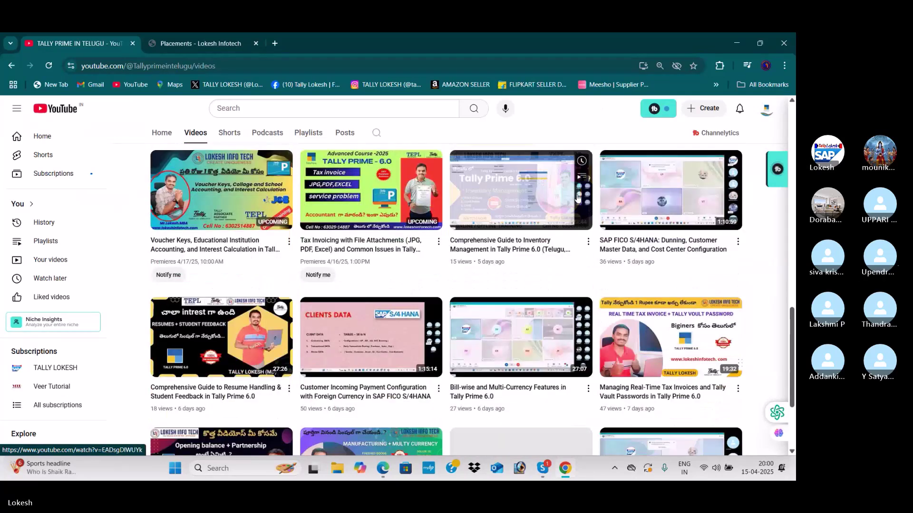
{"action": "scroll", "coordinate": [577, 199], "scroll_direction": "down", "scroll_amount": 4}
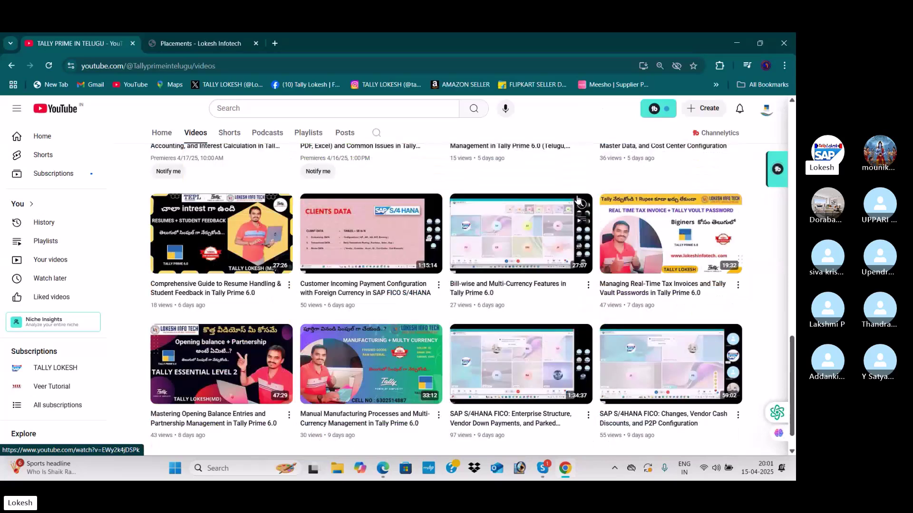
{"action": "mouse_move", "coordinate": [541, 476]}
{"action": "mouse_move", "coordinate": [570, 471]}
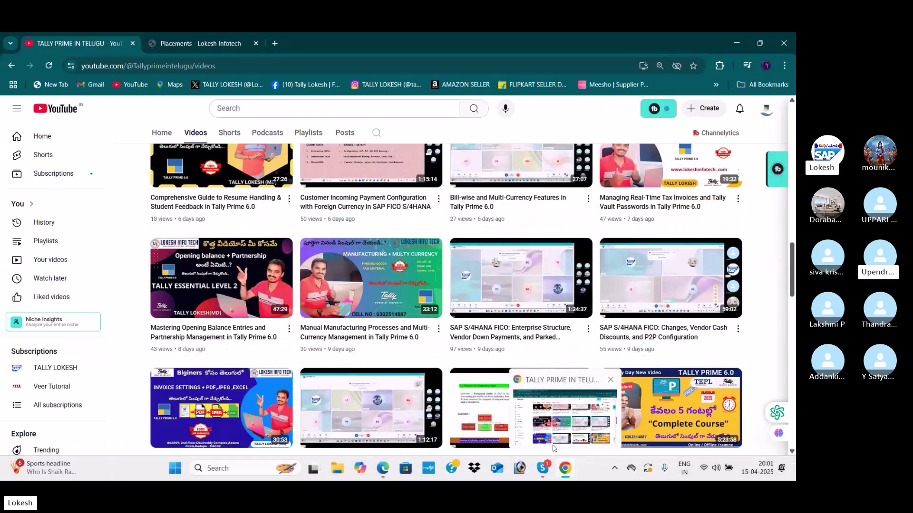
{"action": "scroll", "coordinate": [659, 329], "scroll_direction": "down", "scroll_amount": 2}
{"action": "scroll", "coordinate": [660, 329], "scroll_direction": "down", "scroll_amount": 2}
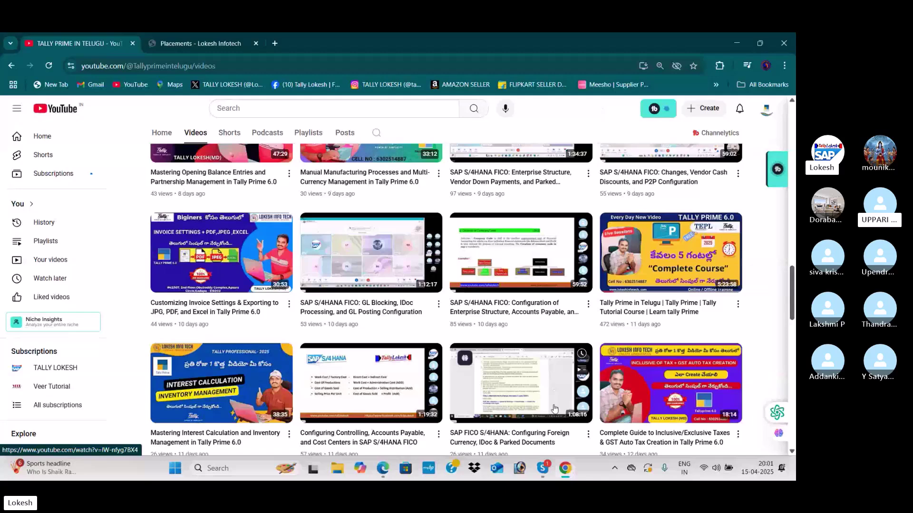
{"action": "scroll", "coordinate": [551, 323], "scroll_direction": "down", "scroll_amount": 1}
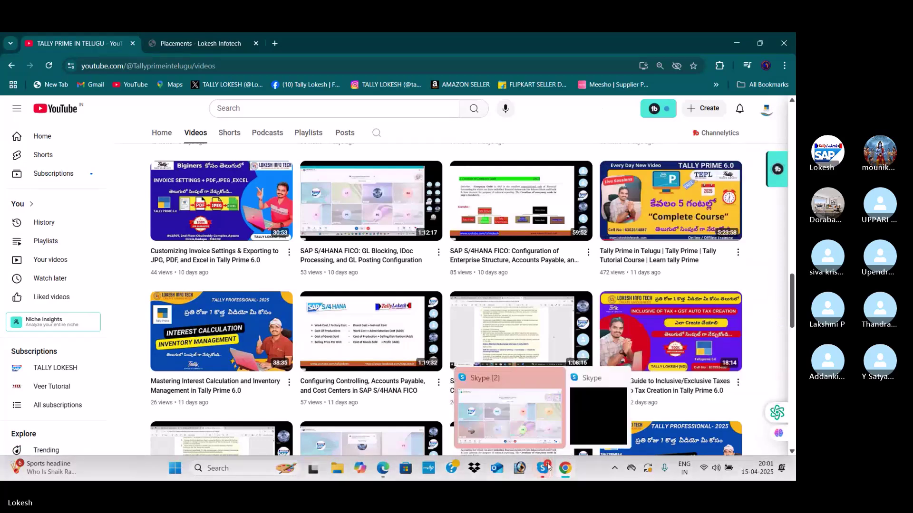
{"action": "left_click", "coordinate": [532, 418]}
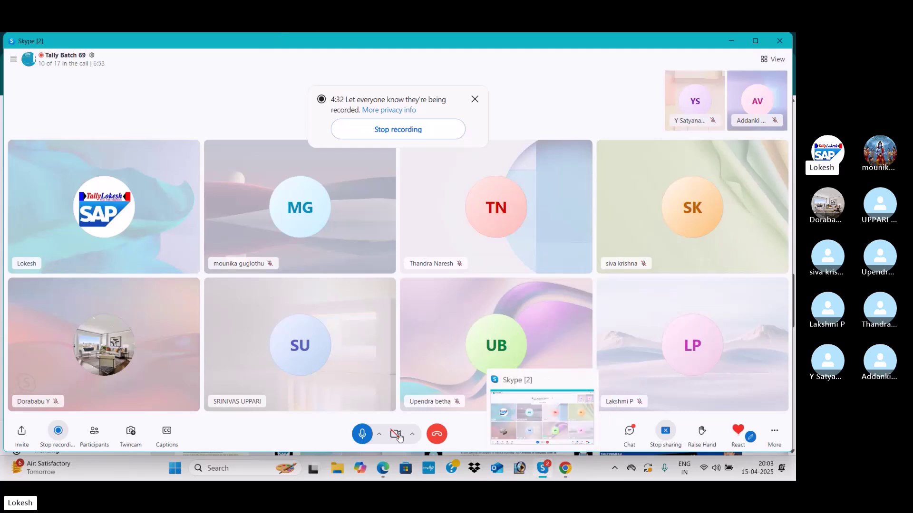
- Switch to Chrome, return to the start of the YouTube channel's videos page, and minimise the browser to reveal the Skype call
{"action": "mouse_move", "coordinate": [565, 469]}
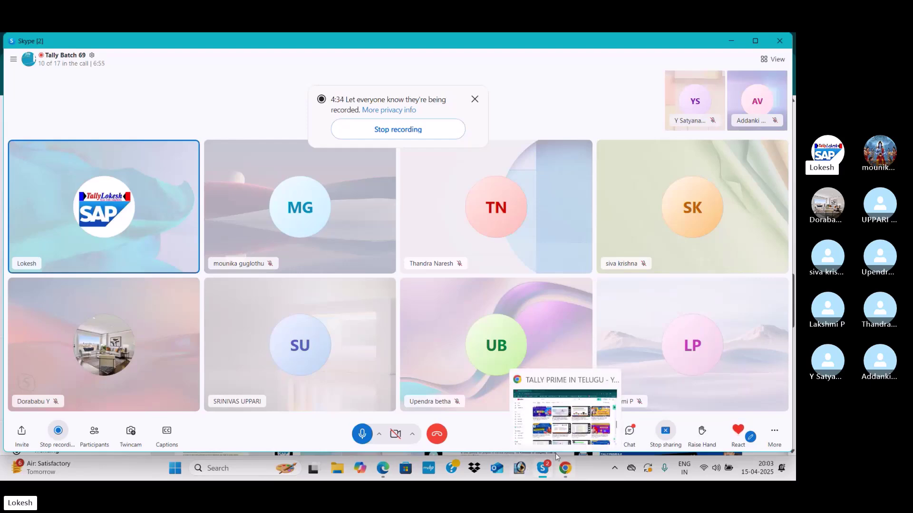
{"action": "left_click", "coordinate": [562, 429]}
{"action": "scroll", "coordinate": [236, 179], "scroll_direction": "up", "scroll_amount": 5}
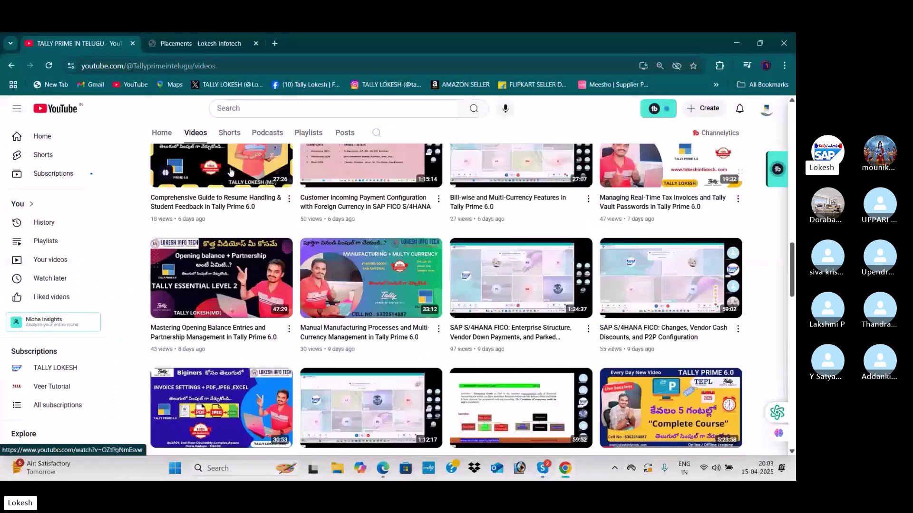
{"action": "scroll", "coordinate": [236, 179], "scroll_direction": "up", "scroll_amount": 12}
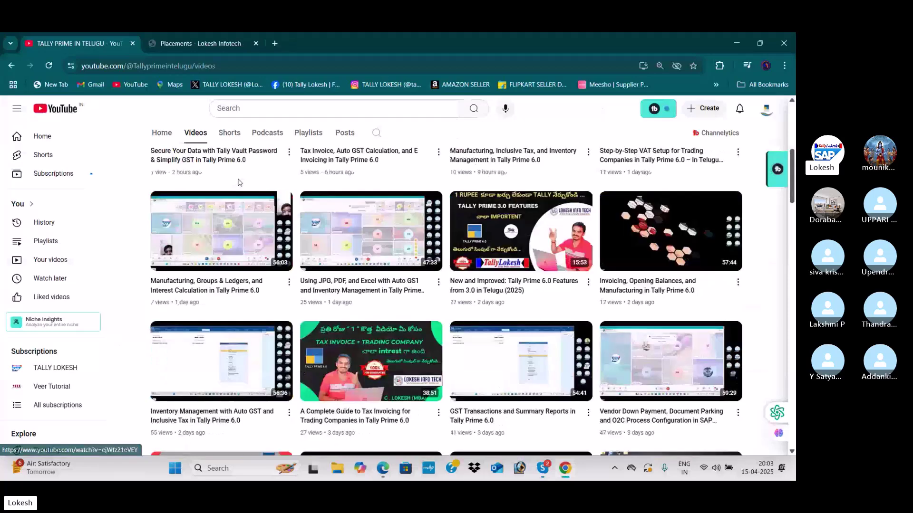
{"action": "scroll", "coordinate": [239, 182], "scroll_direction": "up", "scroll_amount": 1}
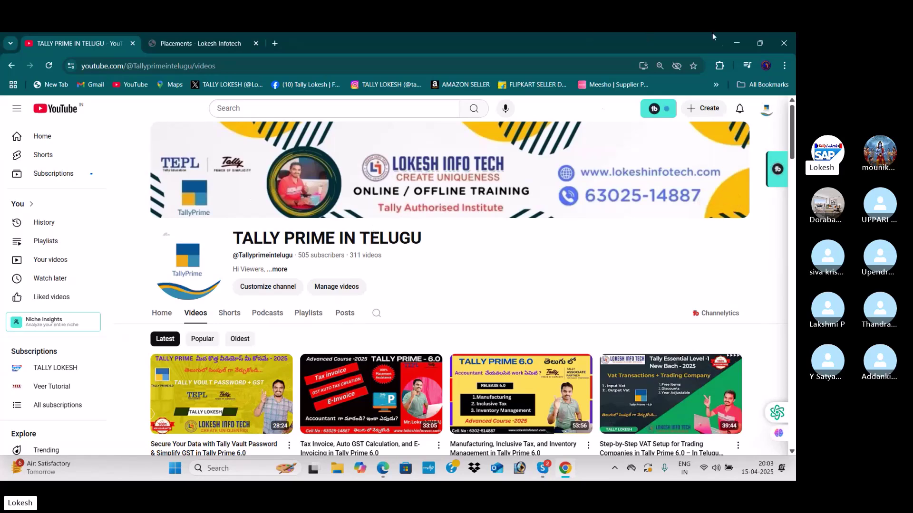
{"action": "left_click", "coordinate": [744, 42]}
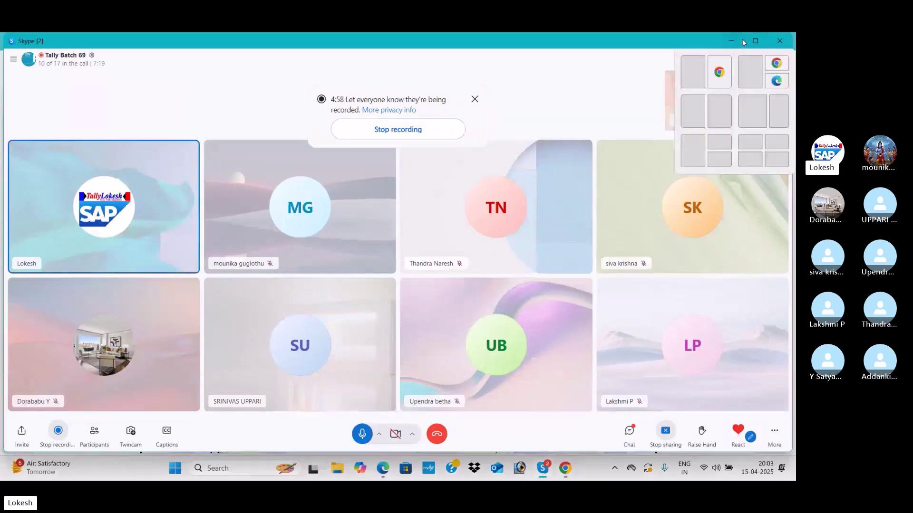
- Minimise the Skype call and the PDF window, and launch Tally Prime from the desktop
{"action": "left_click", "coordinate": [731, 41]}
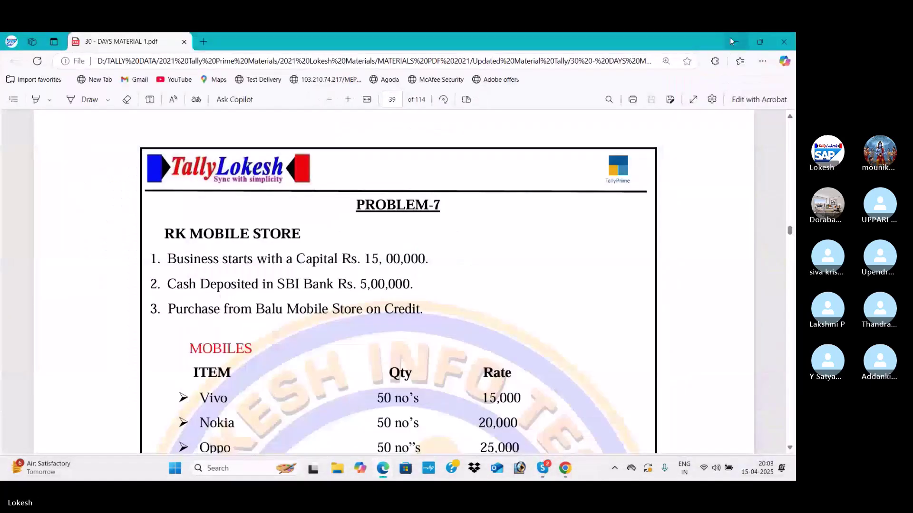
{"action": "left_click", "coordinate": [731, 41]}
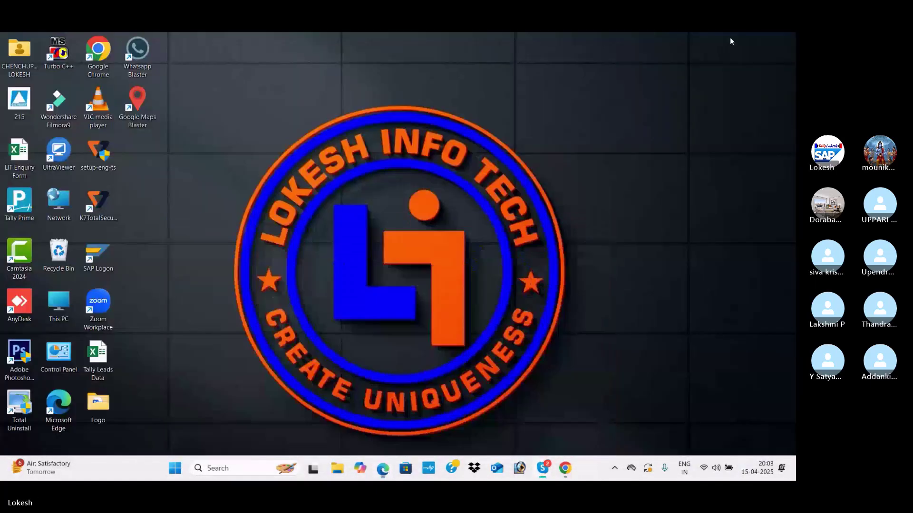
{"action": "double_click", "coordinate": [20, 204]}
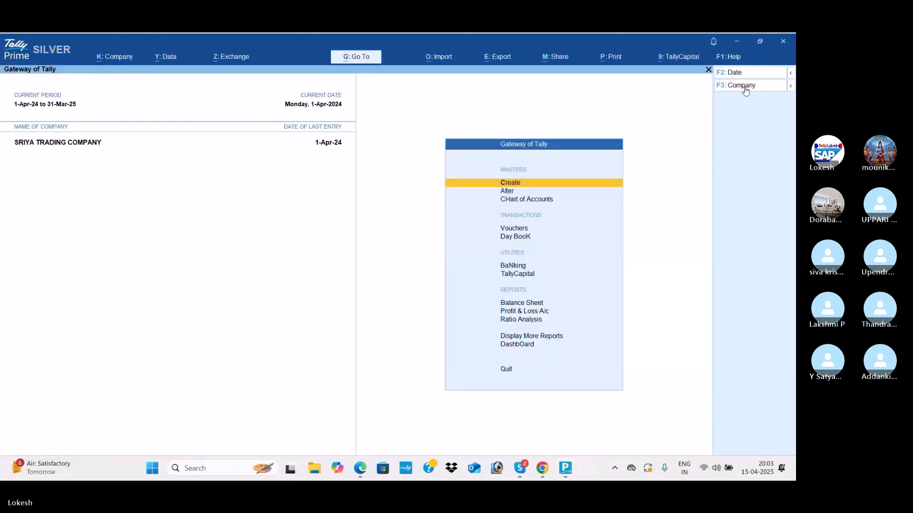
- Open the company selection list in Tally Prime and bring up a blank company creation form
{"action": "left_click", "coordinate": [746, 87]}
{"action": "key", "text": "Up"}
{"action": "key", "text": "Return"}
{"action": "key", "text": "Return"}
{"action": "key", "text": "Return"}
{"action": "key", "text": "Up"}
{"action": "key", "text": "Up"}
{"action": "key", "text": "Up"}
{"action": "key", "text": "Up"}
{"action": "key", "text": "Up"}
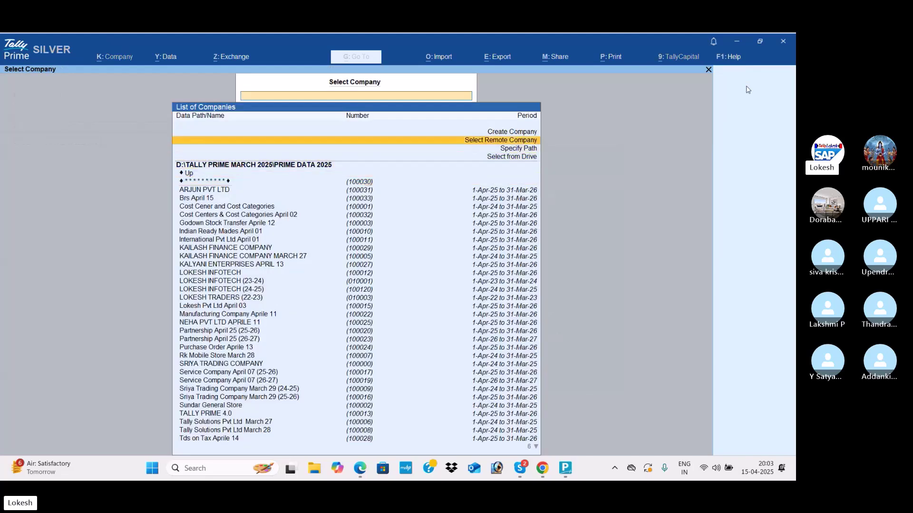
{"action": "key", "text": "Return"}
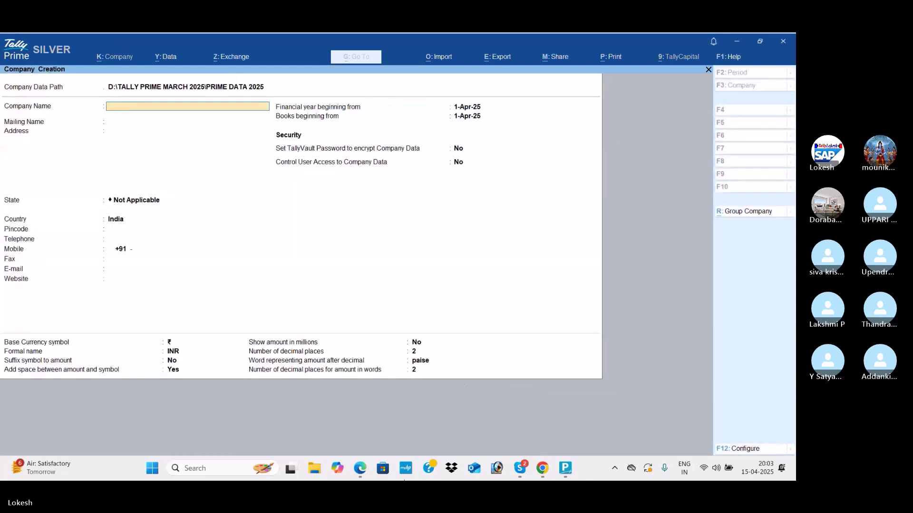
- Switch to the PDF material in Edge and examine the RK MOBILE STORE transactions, purchased items and quantities in Problem-7
{"action": "left_click", "coordinate": [360, 472]}
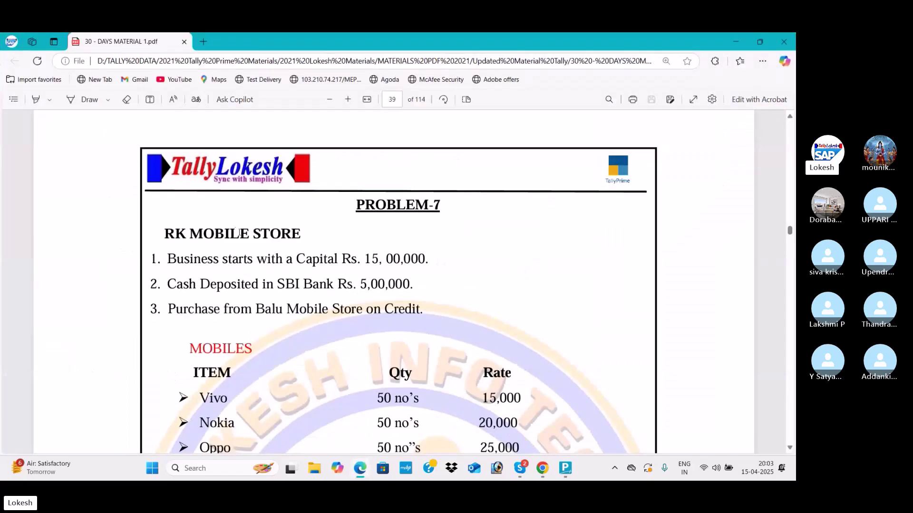
{"action": "scroll", "coordinate": [230, 221], "scroll_direction": "down", "scroll_amount": 1}
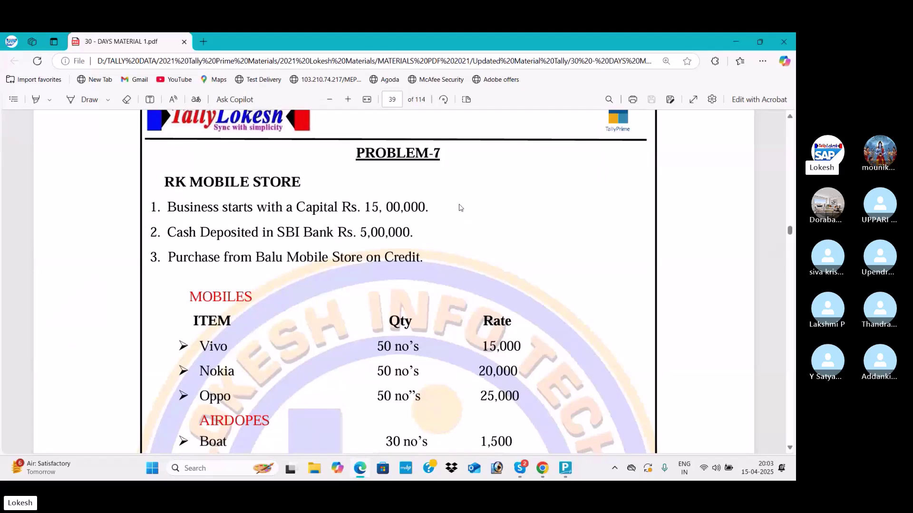
{"action": "scroll", "coordinate": [489, 209], "scroll_direction": "down", "scroll_amount": 2}
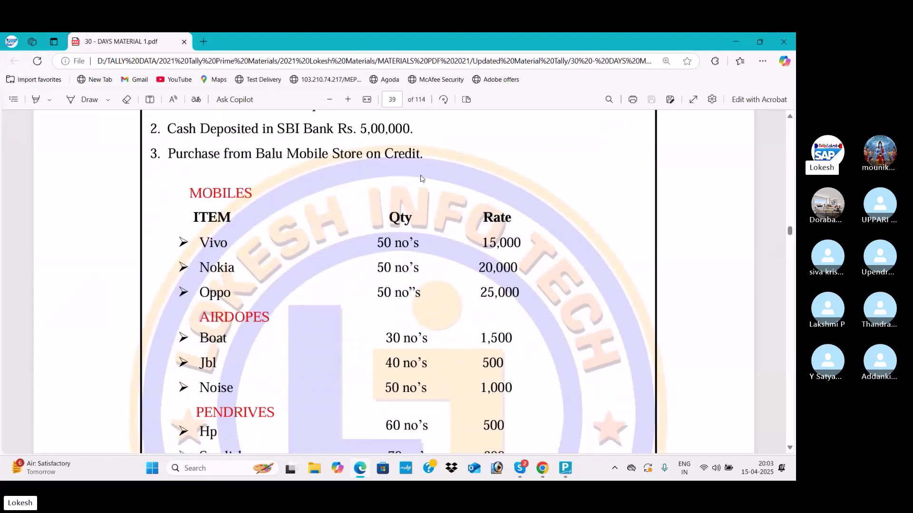
{"action": "scroll", "coordinate": [421, 178], "scroll_direction": "down", "scroll_amount": 1}
{"action": "left_click_drag", "start_coordinate": [201, 191], "coordinate": [242, 246]}
{"action": "left_click_drag", "start_coordinate": [200, 286], "coordinate": [261, 382]}
{"action": "scroll", "coordinate": [206, 321], "scroll_direction": "down", "scroll_amount": 1}
{"action": "scroll", "coordinate": [368, 140], "scroll_direction": "up", "scroll_amount": 1}
{"action": "left_click_drag", "start_coordinate": [377, 190], "coordinate": [419, 191]}
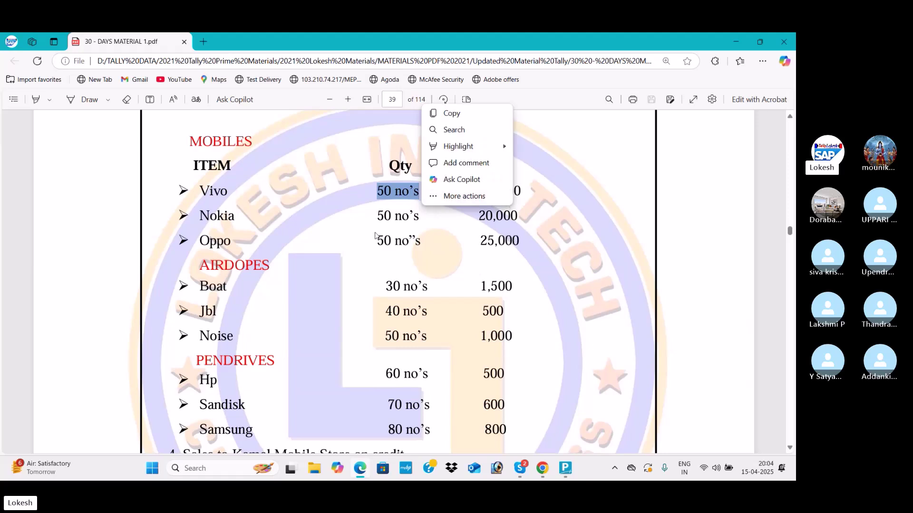
- Examine the MOBILES, AIRDOPES and PENDRIVES group headings and the no's unit beside the purchase quantities
{"action": "left_click_drag", "start_coordinate": [189, 141], "coordinate": [256, 148]}
{"action": "left_click_drag", "start_coordinate": [200, 266], "coordinate": [273, 268]}
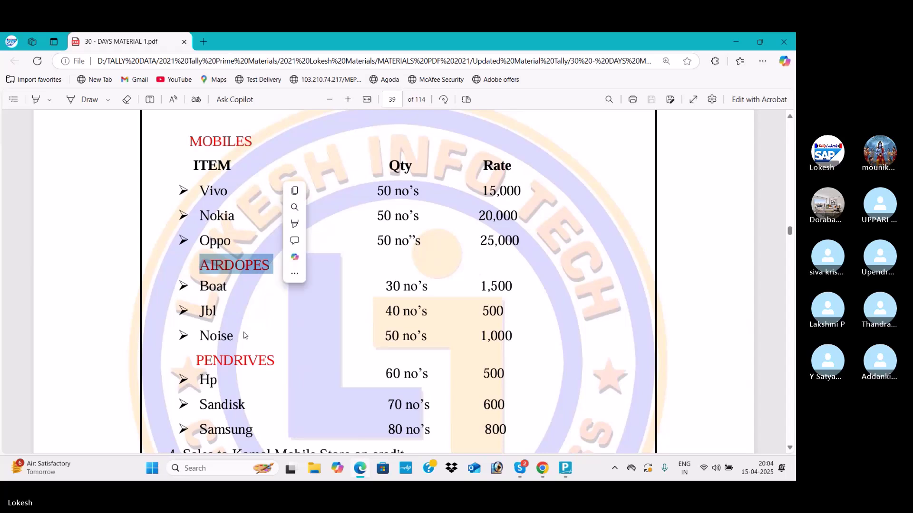
{"action": "left_click_drag", "start_coordinate": [208, 363], "coordinate": [278, 361]}
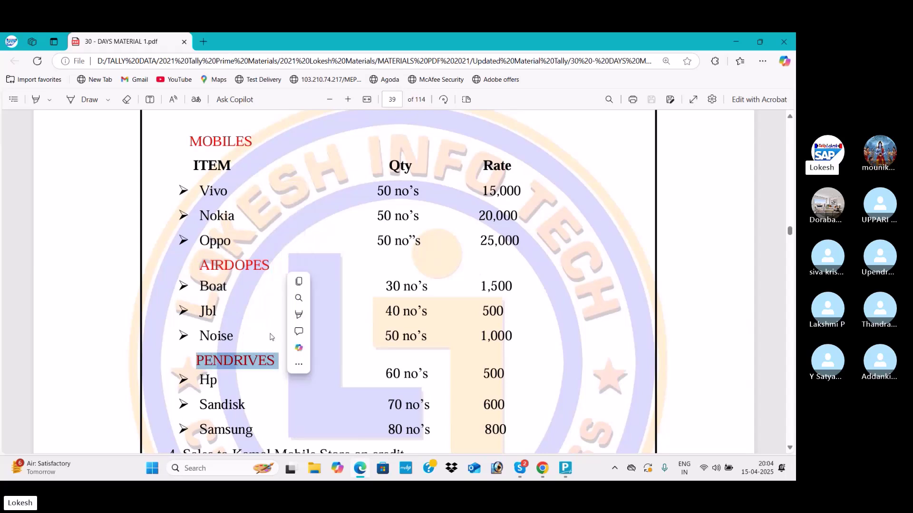
{"action": "left_click_drag", "start_coordinate": [424, 192], "coordinate": [395, 192]}
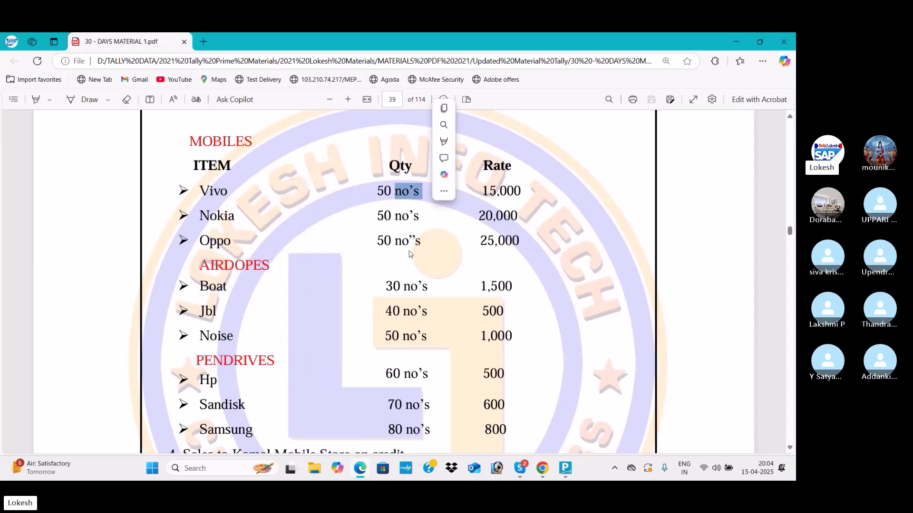
{"action": "left_click_drag", "start_coordinate": [402, 291], "coordinate": [432, 312]}
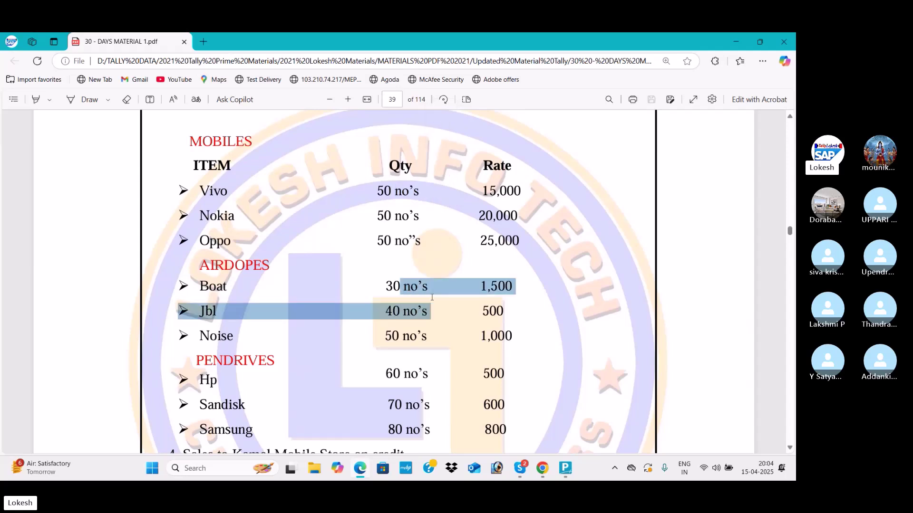
{"action": "left_click", "coordinate": [415, 342]}
- Examine the Vivo, Nokia and Oppo item names and read the sales and remaining transactions of Problem-7
{"action": "double_click", "coordinate": [205, 196]}
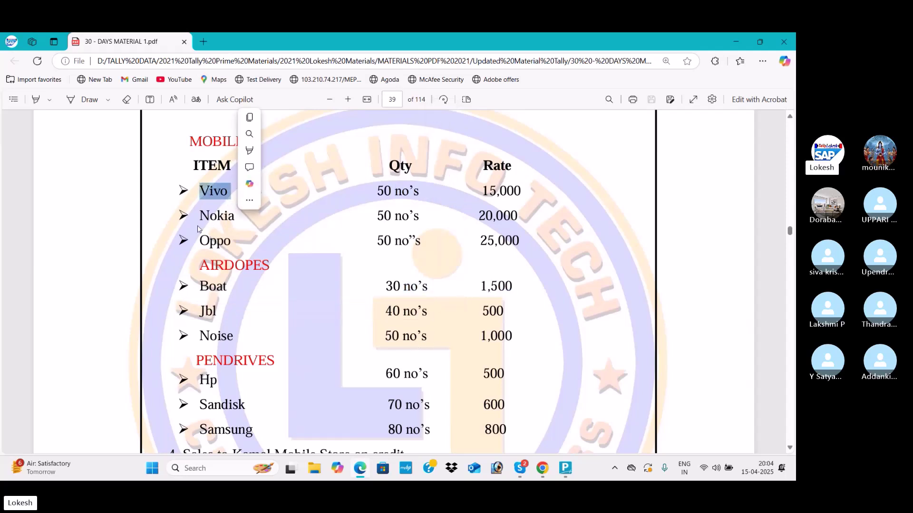
{"action": "left_click_drag", "start_coordinate": [200, 218], "coordinate": [240, 231]}
{"action": "left_click_drag", "start_coordinate": [207, 243], "coordinate": [224, 267]}
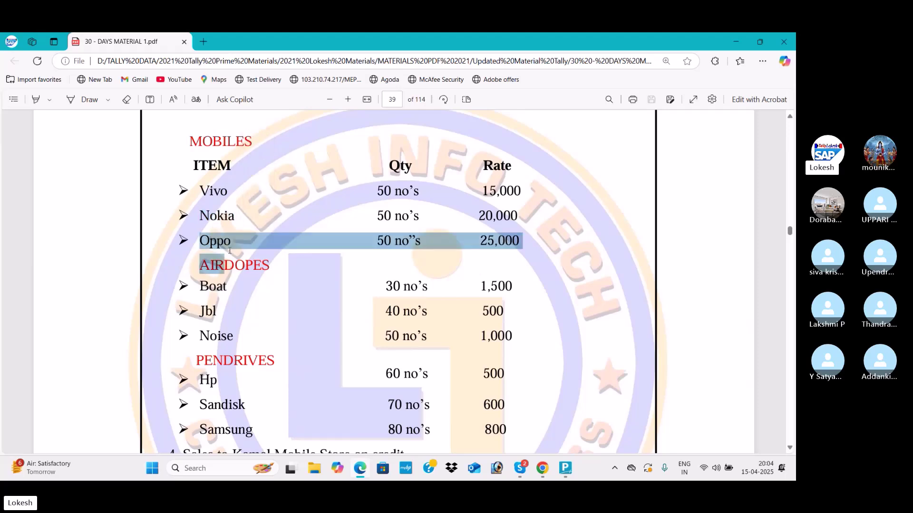
{"action": "scroll", "coordinate": [274, 279], "scroll_direction": "down", "scroll_amount": 1}
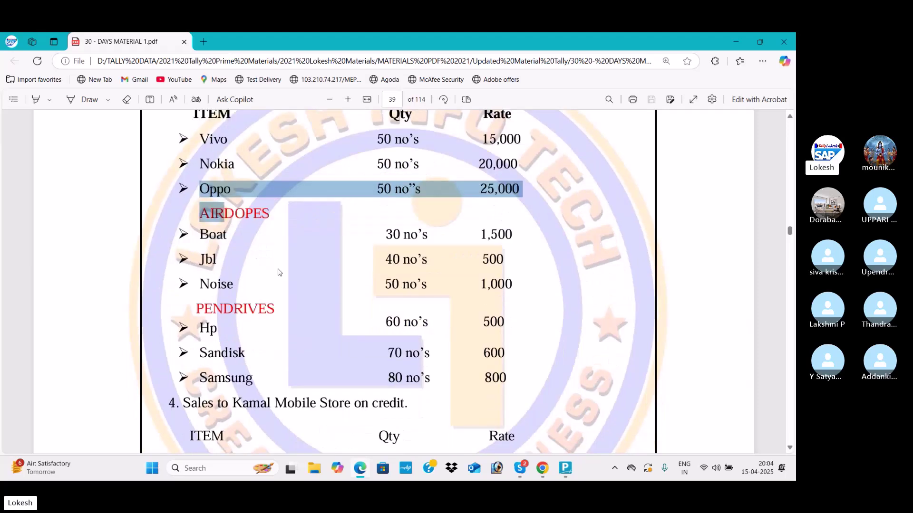
{"action": "scroll", "coordinate": [318, 291], "scroll_direction": "up", "scroll_amount": 3}
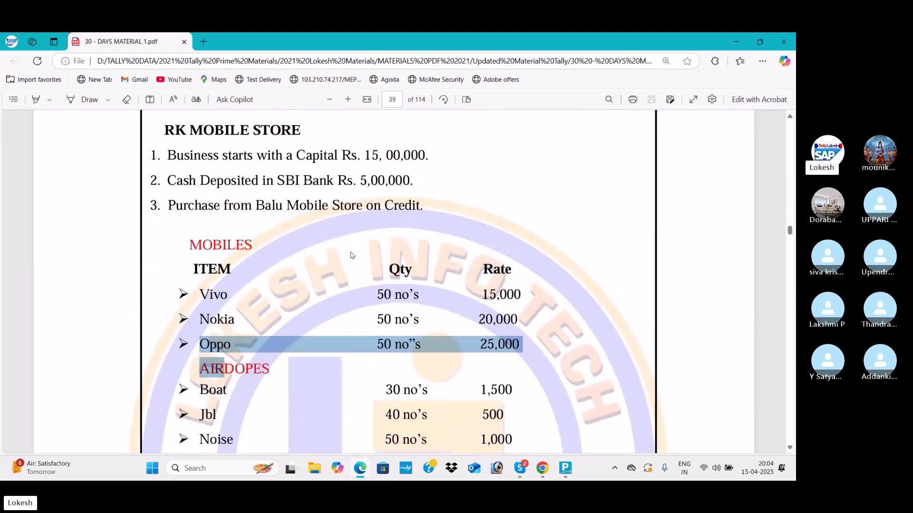
{"action": "scroll", "coordinate": [337, 273], "scroll_direction": "down", "scroll_amount": 9}
{"action": "scroll", "coordinate": [352, 255], "scroll_direction": "down", "scroll_amount": 1}
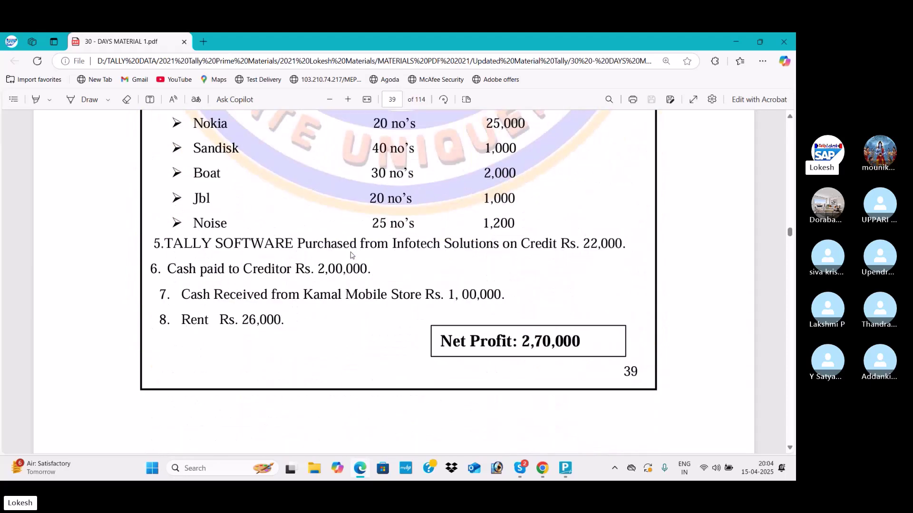
{"action": "scroll", "coordinate": [351, 255], "scroll_direction": "up", "scroll_amount": 4}
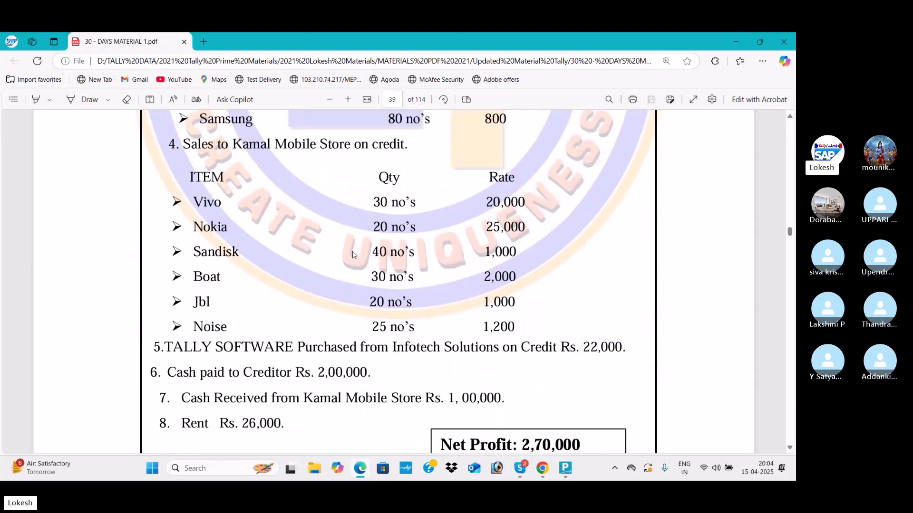
{"action": "scroll", "coordinate": [357, 255], "scroll_direction": "up", "scroll_amount": 8}
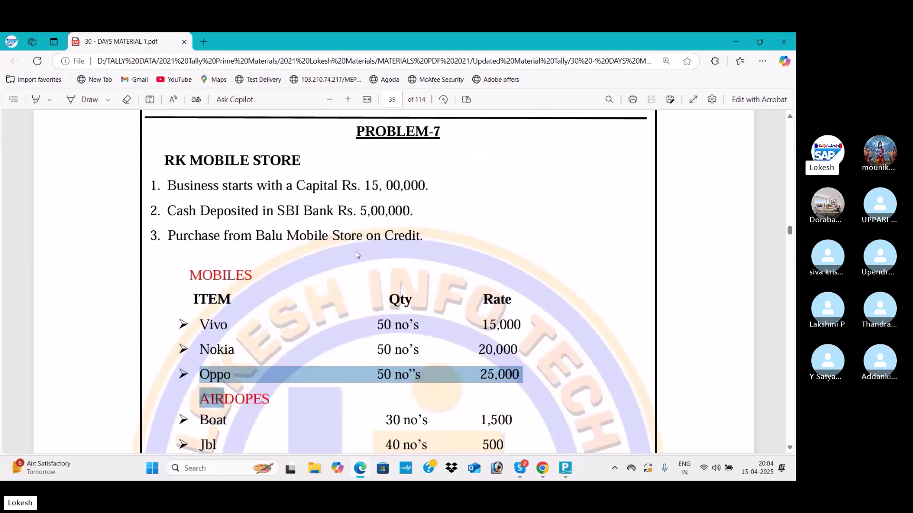
{"action": "scroll", "coordinate": [357, 255], "scroll_direction": "up", "scroll_amount": 1}
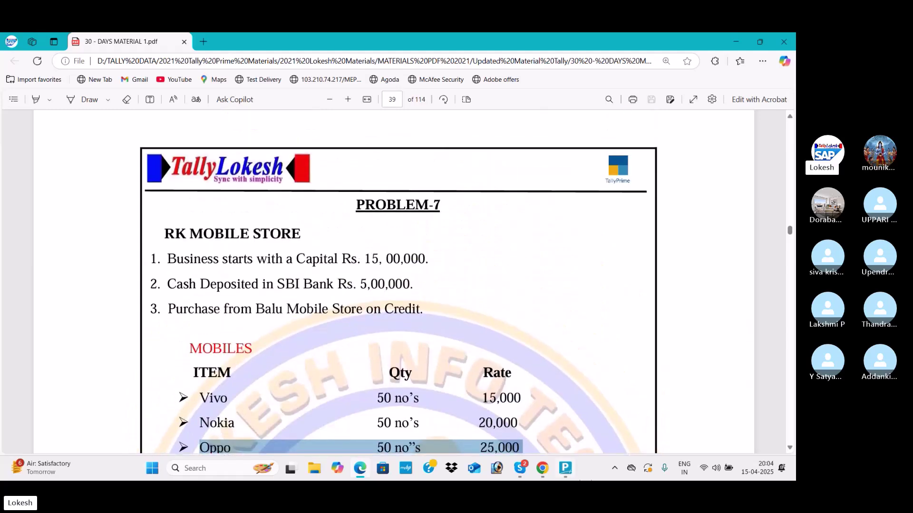
- Switch to Tally Prime and create the company RK MOBILE STORE APRIL 15 with Andhra Pradesh as its state
{"action": "mouse_move", "coordinate": [570, 471]}
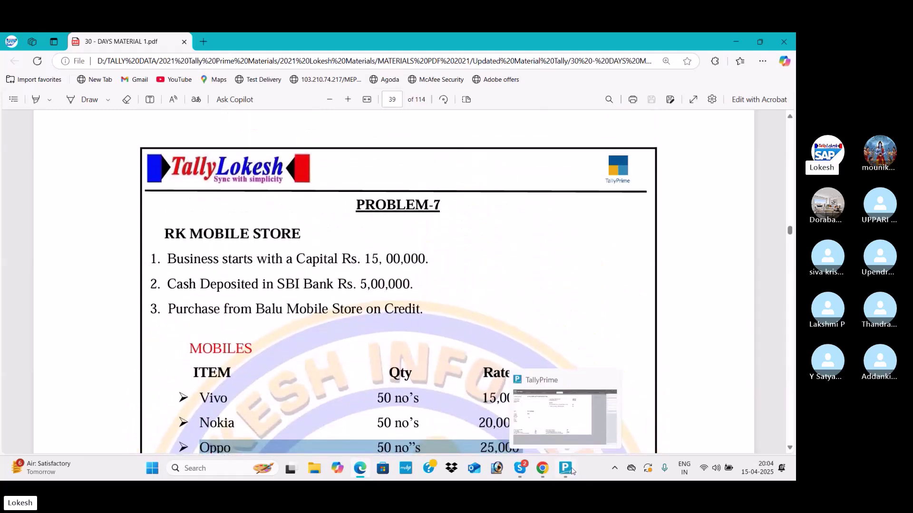
{"action": "left_click", "coordinate": [572, 470]}
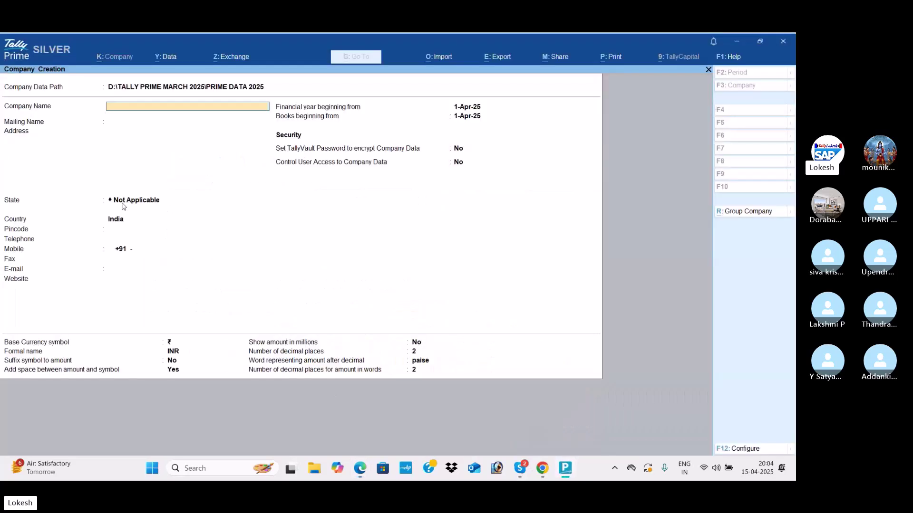
{"action": "type", "text": "RK MOBIL"}
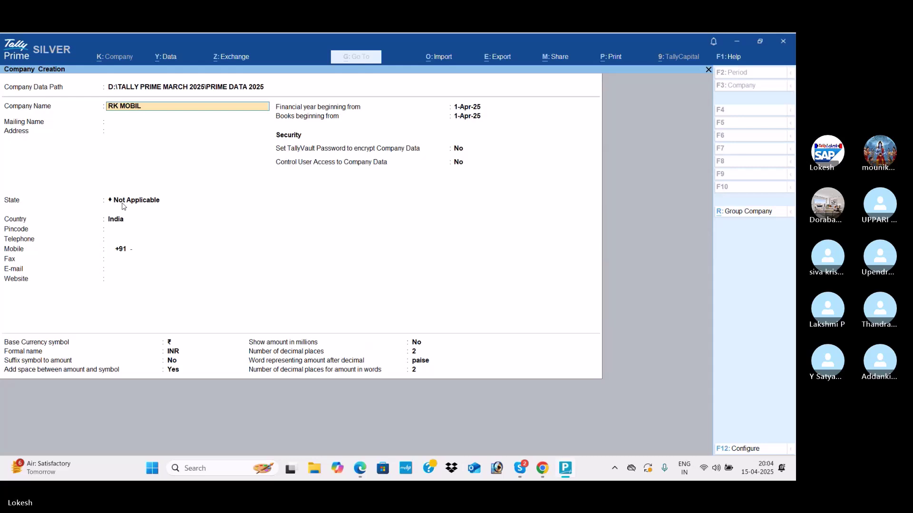
{"action": "type", "text": "E STORE APRIL"}
{"action": "key", "text": "Return"}
{"action": "key", "text": "Return"}
{"action": "key", "text": "Return"}
{"action": "key", "text": "Down"}
{"action": "key", "text": "Down"}
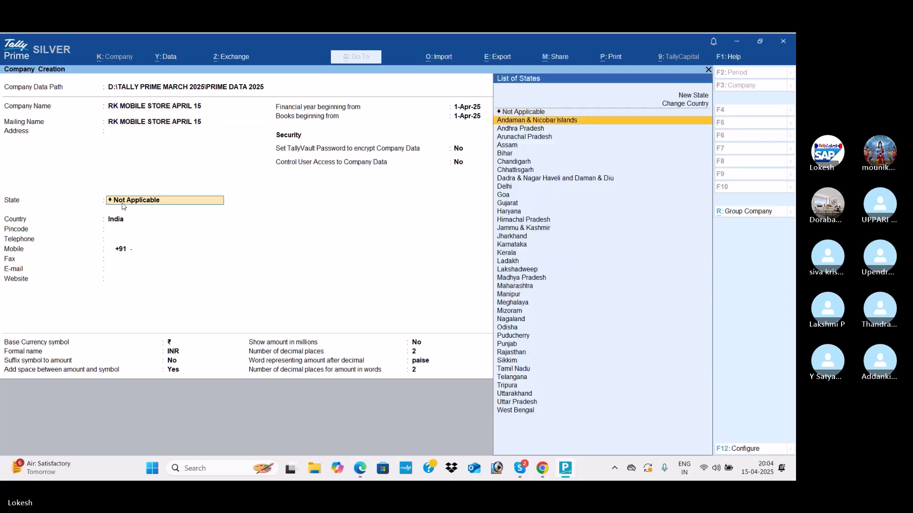
{"action": "key", "text": "Return"}
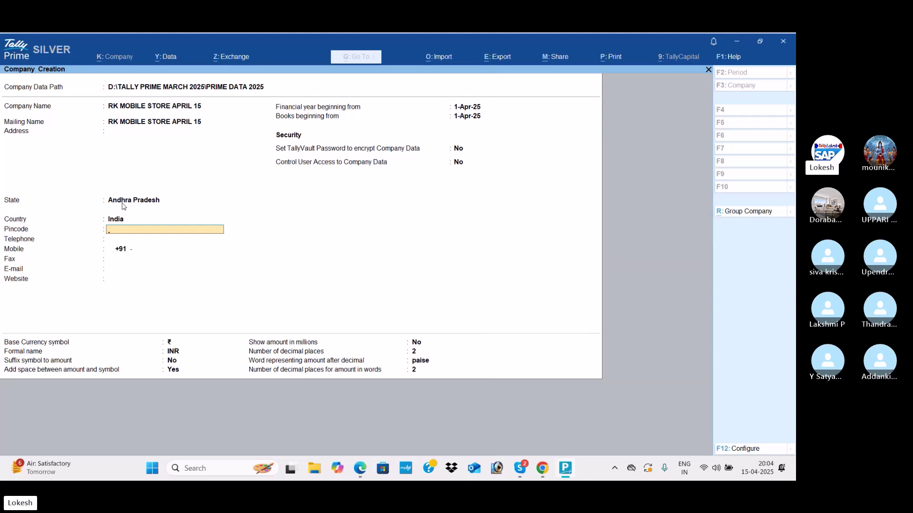
{"action": "key", "text": "ctrl+a"}
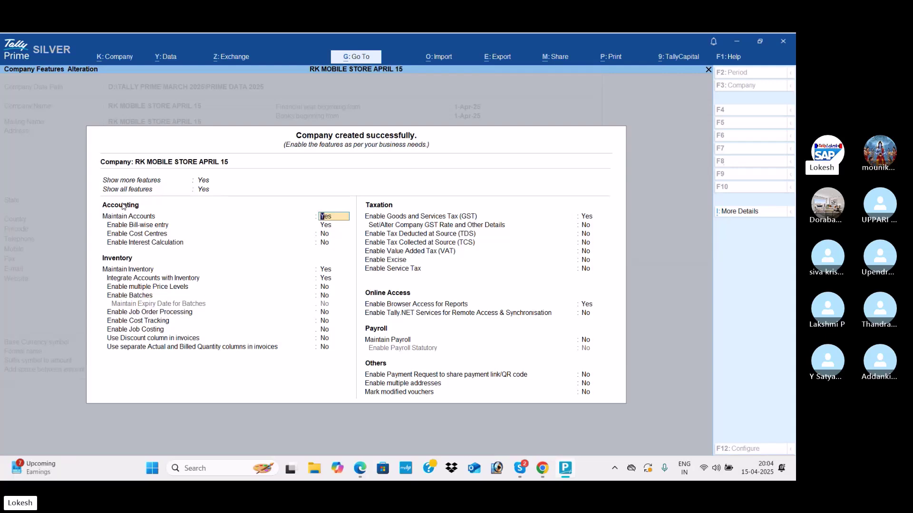
- Keep Maintain Accounts enabled and set bill-wise entry to No for the new company
{"action": "key", "text": "Return"}
{"action": "type", "text": "n"}
{"action": "key", "text": "Return"}
{"action": "key", "text": "Return"}
{"action": "key", "text": "Return"}
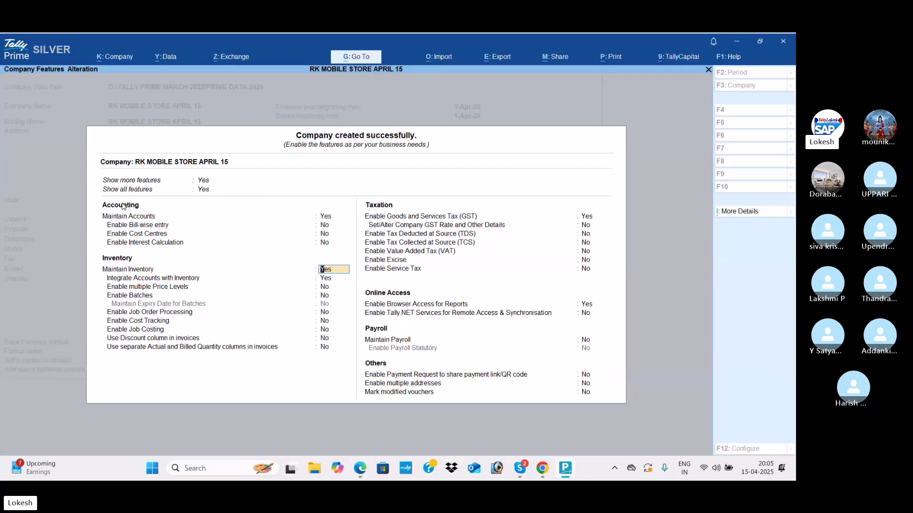
- Keep the inventory features as they are and set Goods and Services Tax (GST) to No
{"action": "key", "text": "Return"}
{"action": "key", "text": "Return"}
{"action": "key", "text": "Return"}
{"action": "key", "text": "Return"}
{"action": "key", "text": "Return"}
{"action": "key", "text": "Return"}
{"action": "key", "text": "Return"}
{"action": "key", "text": "Return"}
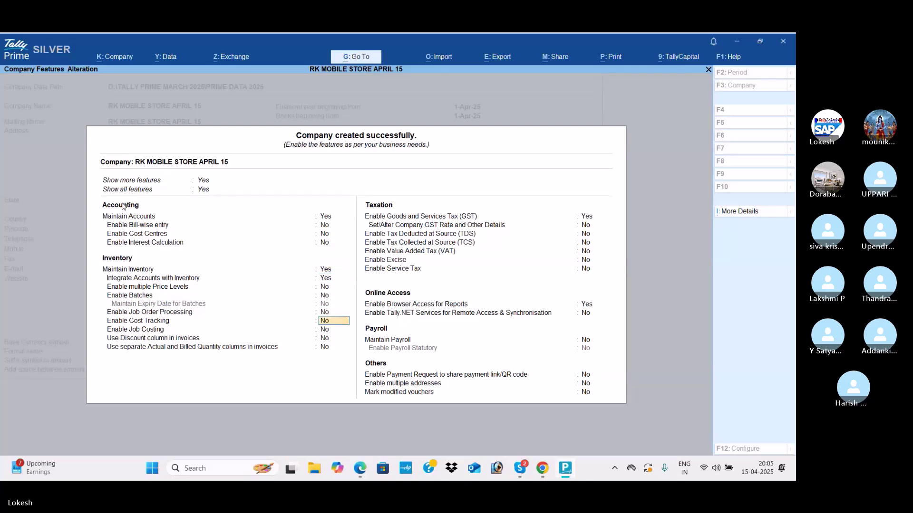
{"action": "key", "text": "Return"}
{"action": "type", "text": "n"}
{"action": "key", "text": "Return"}
- Set browser access for reports to No, keep the remaining options, and accept the company features
{"action": "key", "text": "Return"}
{"action": "key", "text": "Return"}
{"action": "key", "text": "Return"}
{"action": "key", "text": "Return"}
{"action": "key", "text": "Return"}
{"action": "type", "text": "n"}
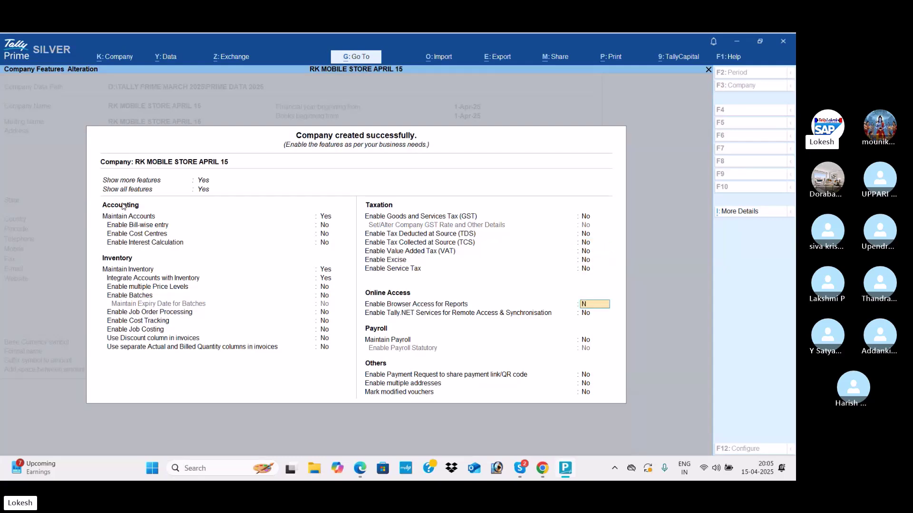
{"action": "key", "text": "Return"}
{"action": "key", "text": "Return"}
{"action": "key", "text": "Return"}
{"action": "key", "text": "Return"}
{"action": "key", "text": "Return"}
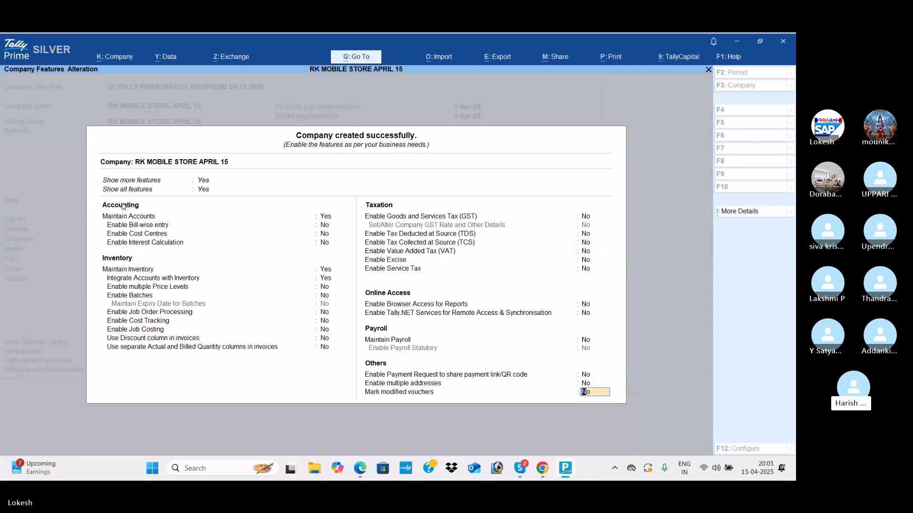
{"action": "key", "text": "Return"}
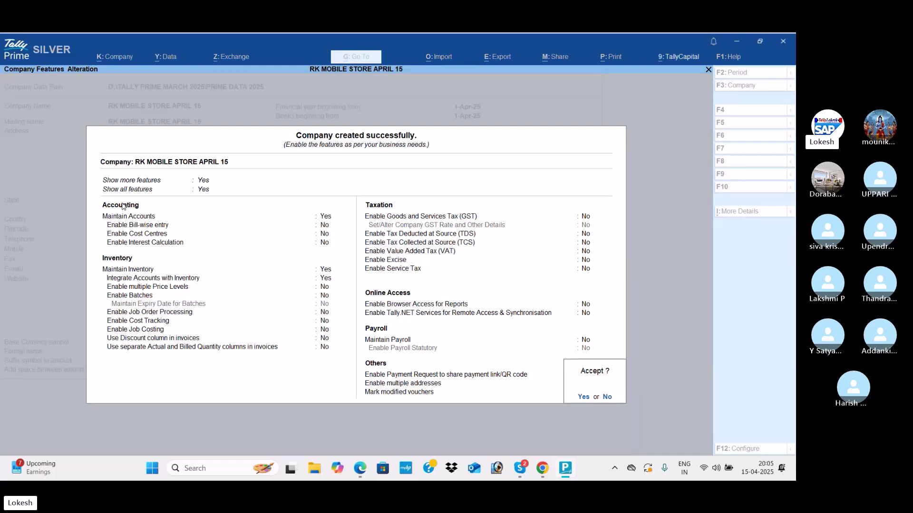
{"action": "key", "text": "Return"}
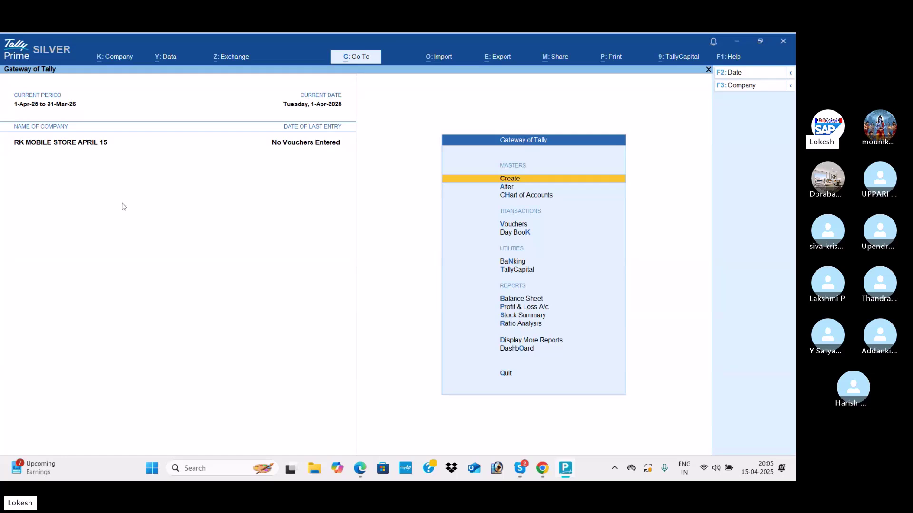
- Review the accounting and inventory masters available for creation, then return to the Gateway of Tally
{"action": "key", "text": "Return"}
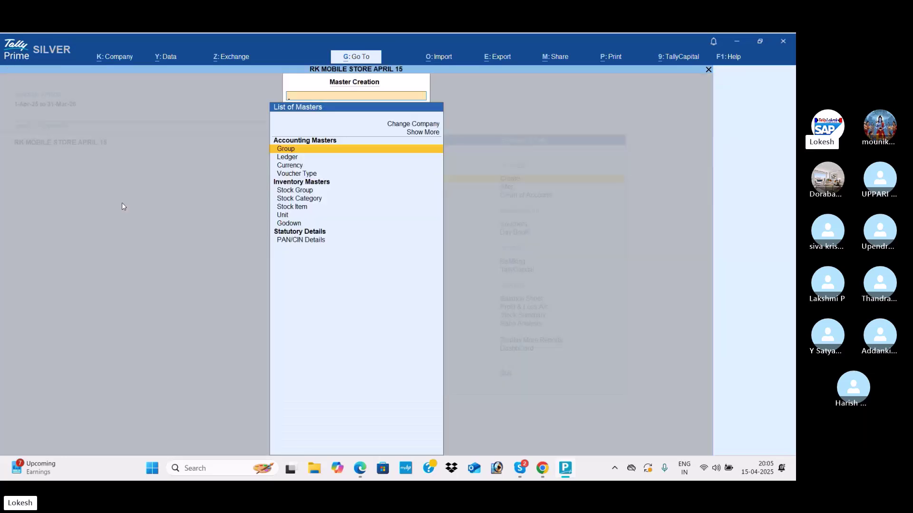
{"action": "key", "text": "Up"}
{"action": "key", "text": "Down"}
{"action": "key", "text": "Down"}
{"action": "key", "text": "Down"}
{"action": "key", "text": "Down"}
{"action": "key", "text": "Up"}
{"action": "key", "text": "Up"}
{"action": "key", "text": "Up"}
{"action": "key", "text": "Up"}
{"action": "key", "text": "Down"}
{"action": "key", "text": "Down"}
{"action": "key", "text": "Down"}
{"action": "key", "text": "Down"}
{"action": "key", "text": "Down"}
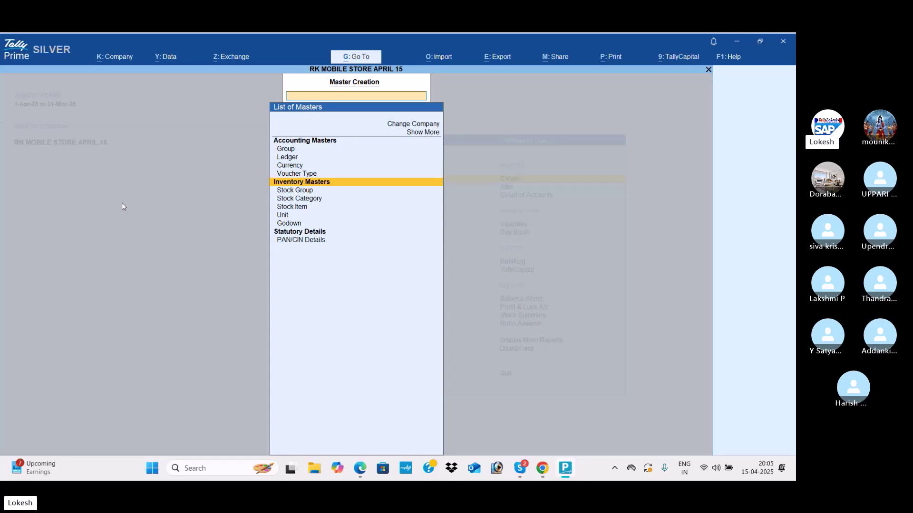
{"action": "key", "text": "Down"}
{"action": "key", "text": "Down"}
{"action": "key", "text": "Down"}
{"action": "key", "text": "Down"}
{"action": "key", "text": "Down"}
{"action": "key", "text": "Up"}
{"action": "key", "text": "Up"}
{"action": "key", "text": "Up"}
{"action": "key", "text": "Up"}
{"action": "key", "text": "Up"}
{"action": "key", "text": "Escape"}
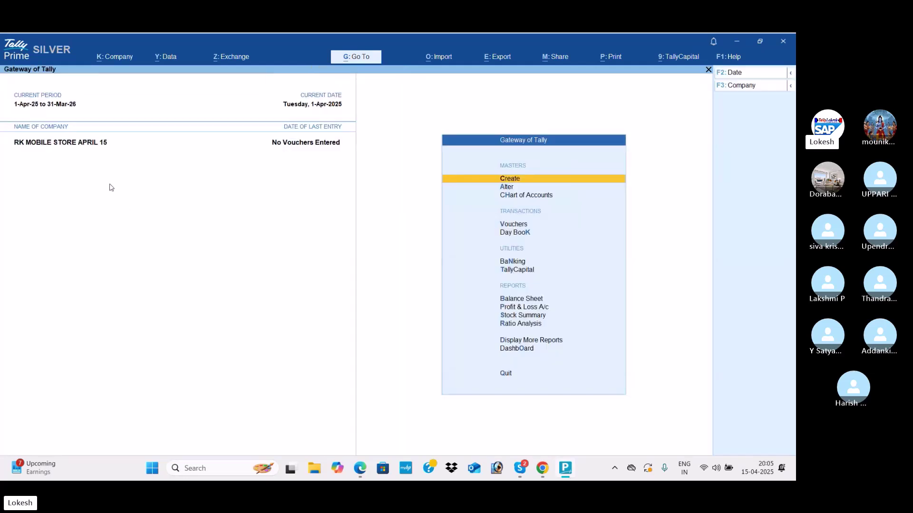
- Set Maintain Inventory to No in the company features and save the change
{"action": "key", "text": "alt+k"}
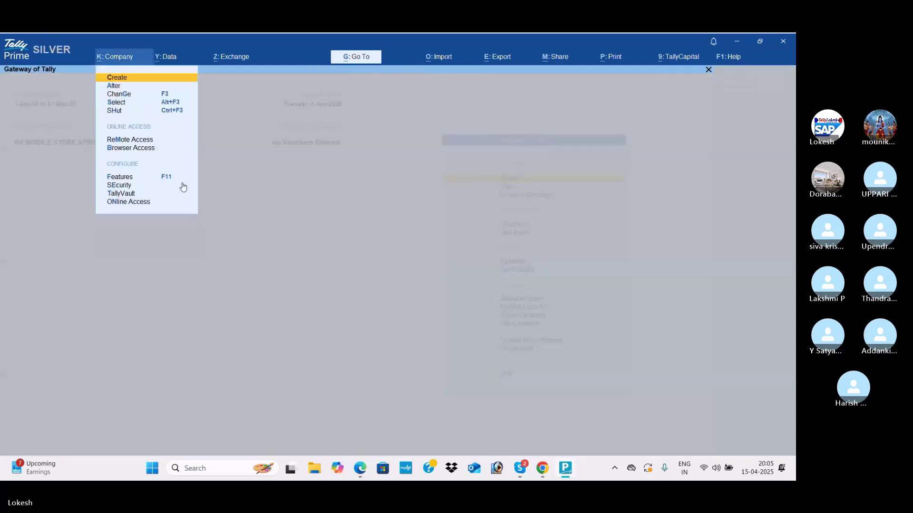
{"action": "left_click", "coordinate": [169, 177]}
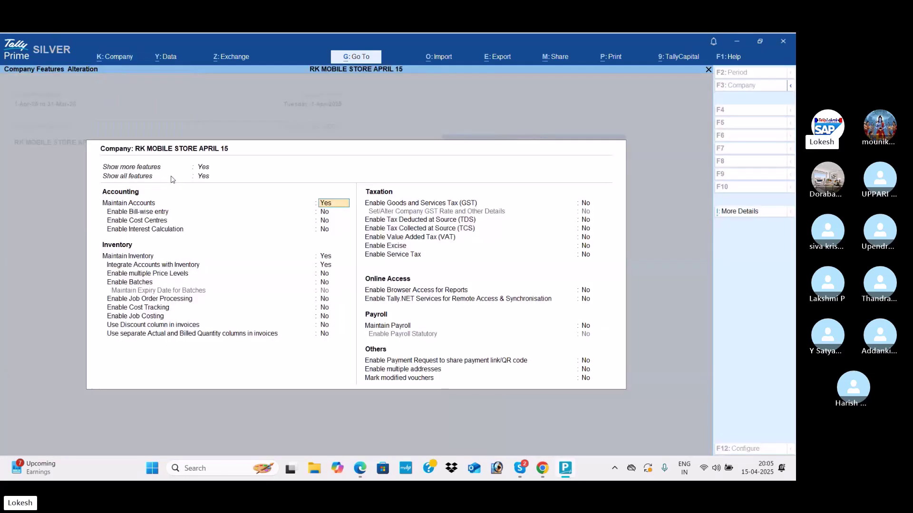
{"action": "left_click", "coordinate": [328, 256]}
{"action": "key", "text": "n"}
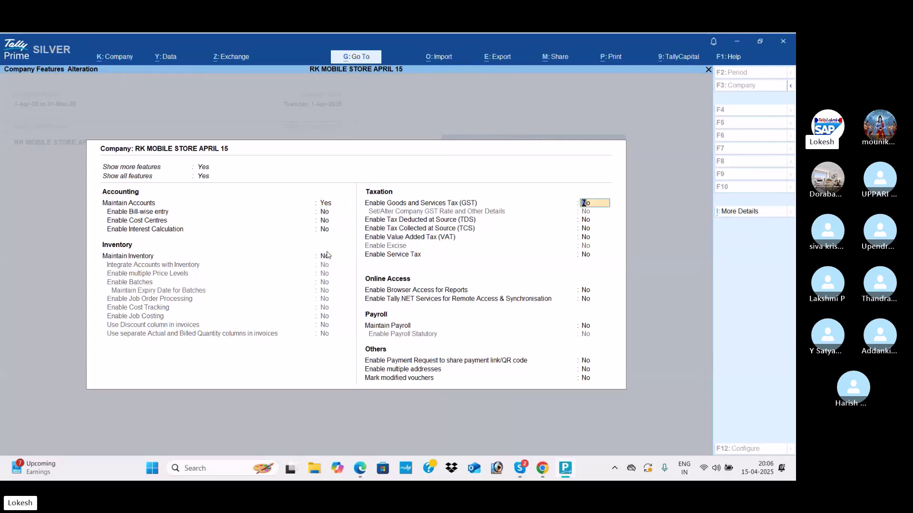
{"action": "key", "text": "ctrl+a"}
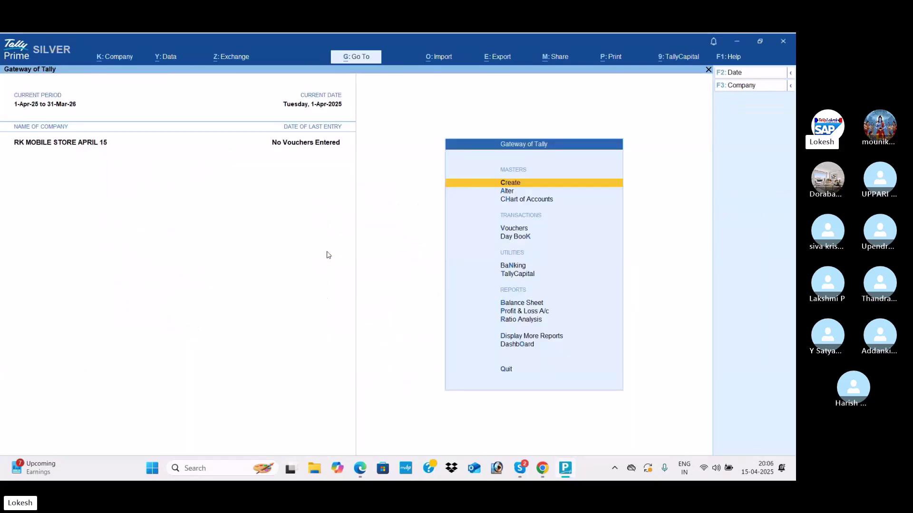
- Examine which masters can be created with inventory disabled, then close the list
{"action": "key", "text": "c"}
{"action": "key", "text": "Down"}
{"action": "key", "text": "Down"}
{"action": "key", "text": "Down"}
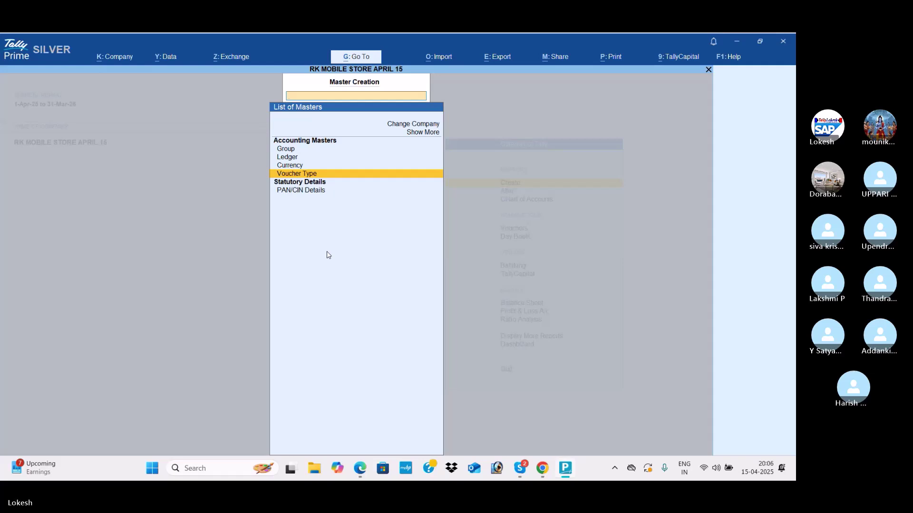
{"action": "key", "text": "Escape"}
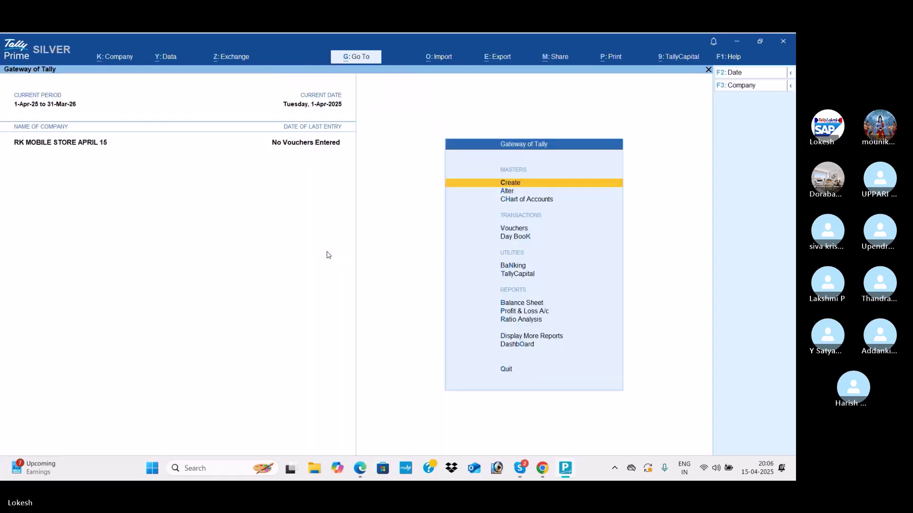
- Set Maintain Inventory back to Yes in the company features and save the change
{"action": "left_click", "coordinate": [121, 59]}
{"action": "left_click", "coordinate": [165, 181]}
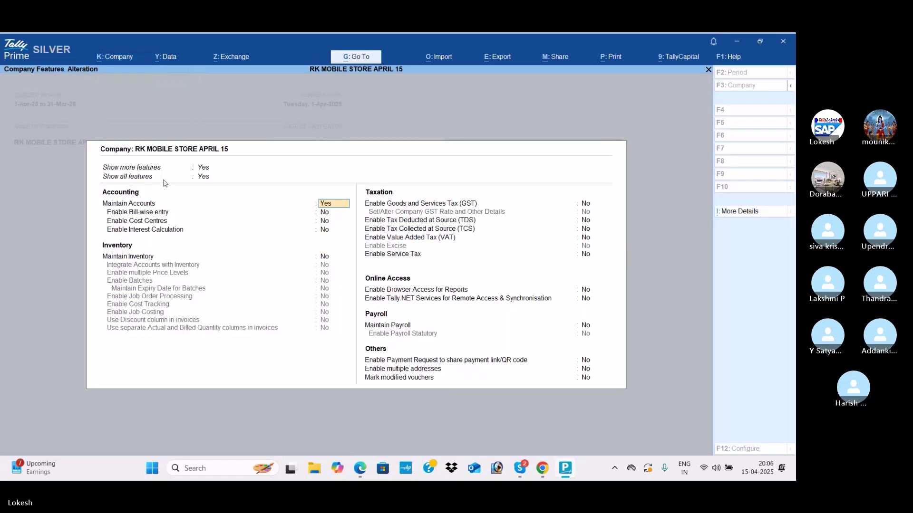
{"action": "left_click", "coordinate": [329, 259]}
{"action": "type", "text": "Y"}
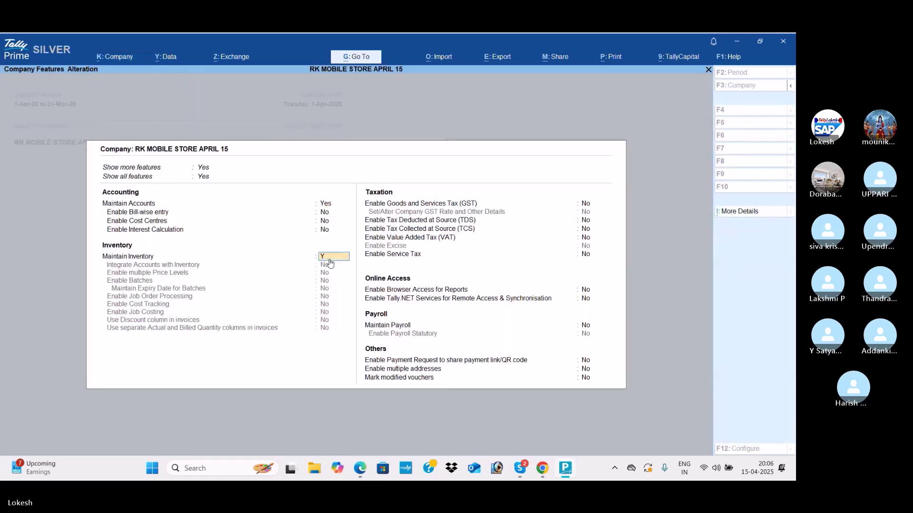
{"action": "key", "text": "Return"}
{"action": "key", "text": "ctrl+a"}
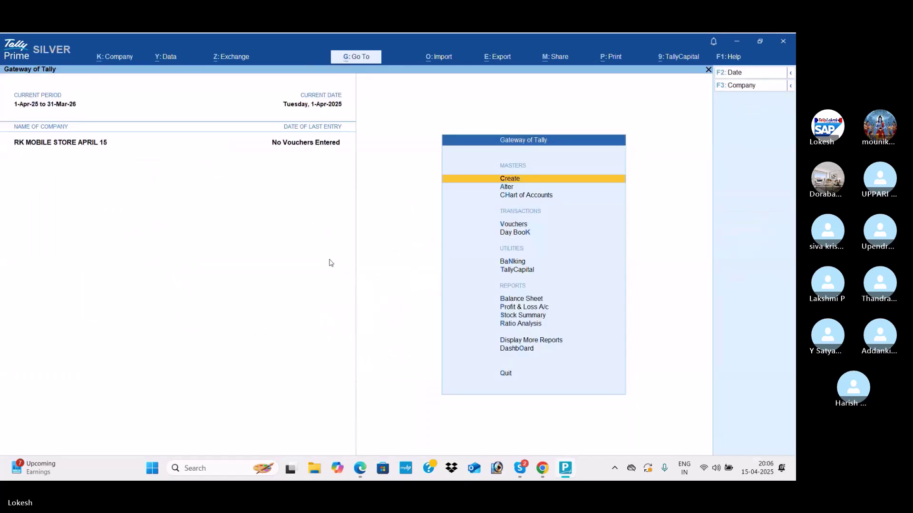
- Check Problem-7 in the PDF and create a ledger named Capital under Capital Account
{"action": "key", "text": "Return"}
{"action": "key", "text": "Down"}
{"action": "key", "text": "Down"}
{"action": "key", "text": "Down"}
{"action": "key", "text": "Down"}
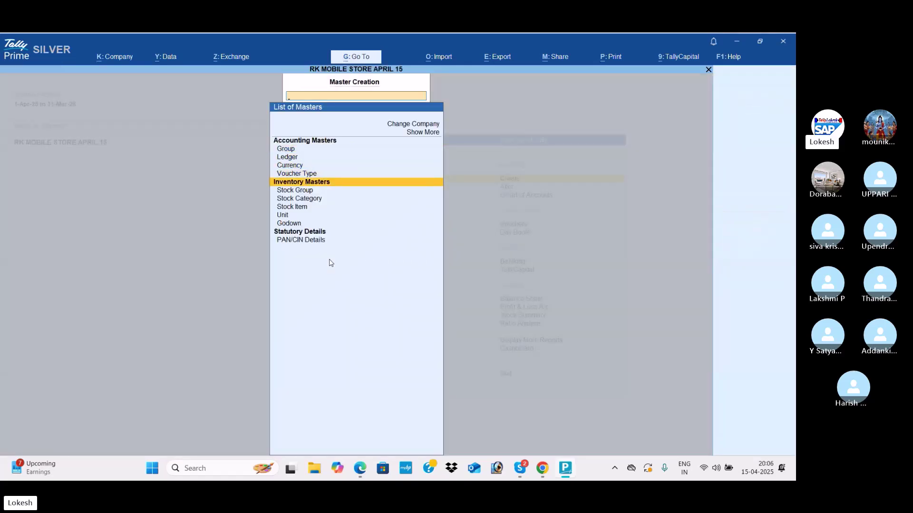
{"action": "key", "text": "Up"}
{"action": "key", "text": "Up"}
{"action": "key", "text": "Up"}
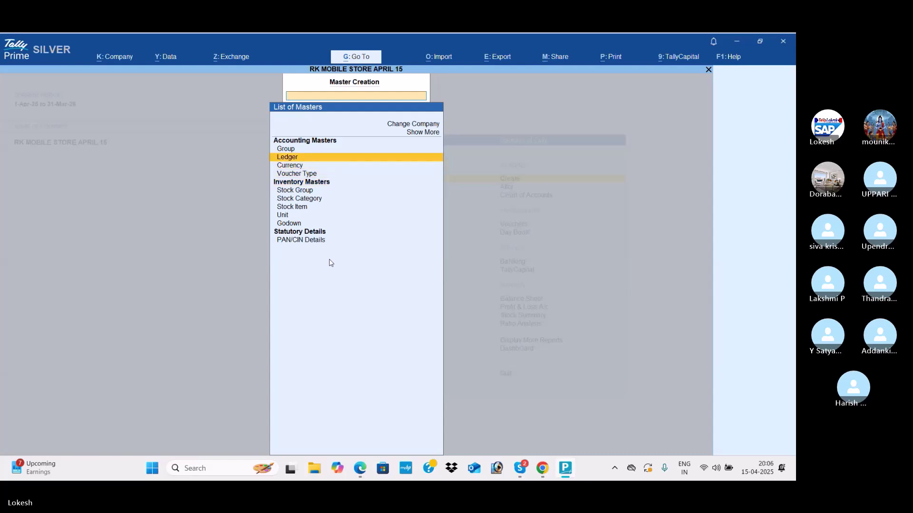
{"action": "key", "text": "Return"}
{"action": "key", "text": "alt+Tab"}
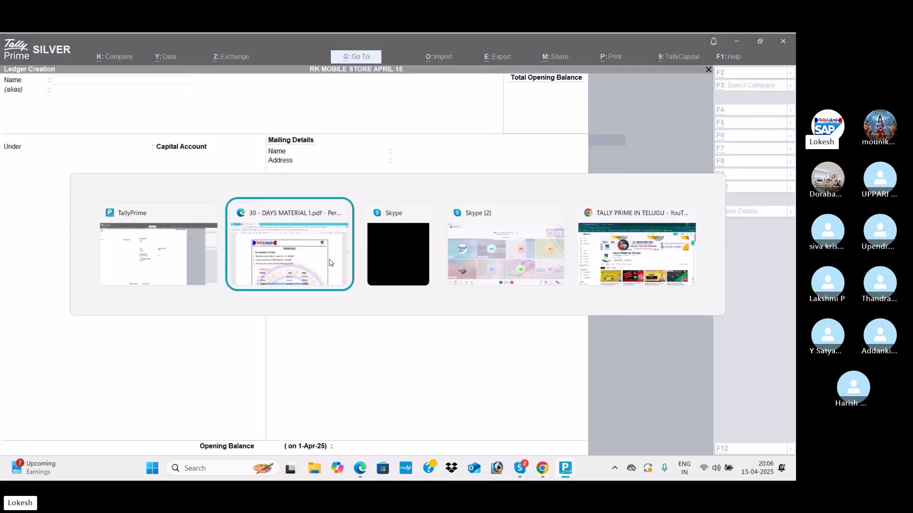
{"action": "scroll", "coordinate": [337, 279], "scroll_direction": "down", "scroll_amount": 1}
{"action": "key", "text": "alt+Tab"}
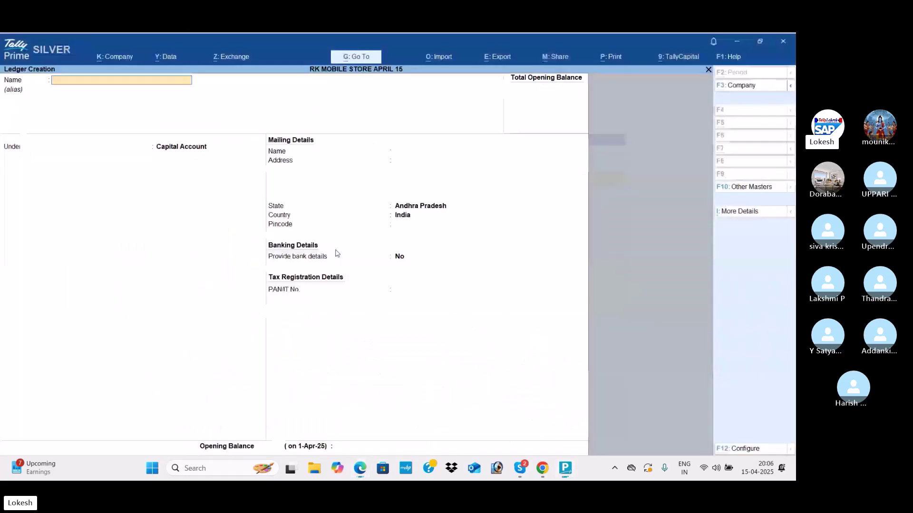
{"action": "type", "text": "CAPI"}
{"action": "key", "text": "BackSpace"}
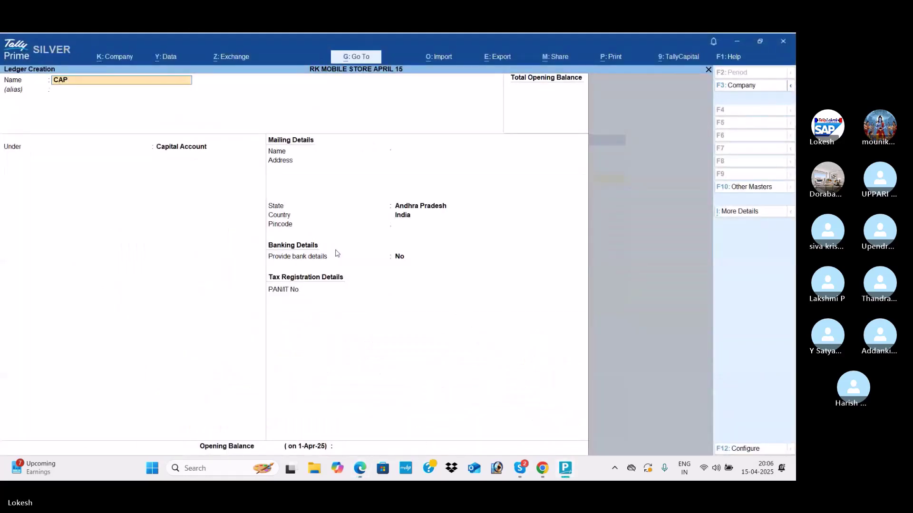
{"action": "type", "text": "pi"}
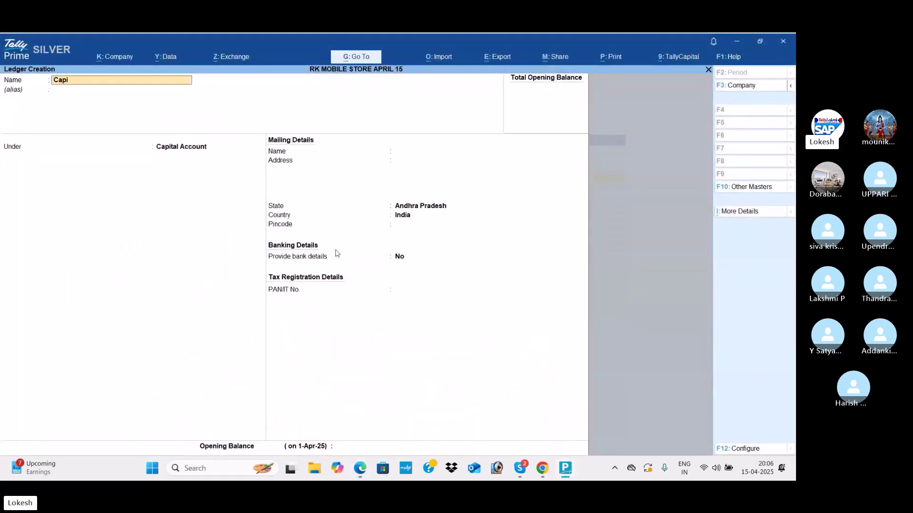
{"action": "type", "text": "tal"}
{"action": "key", "text": "Return"}
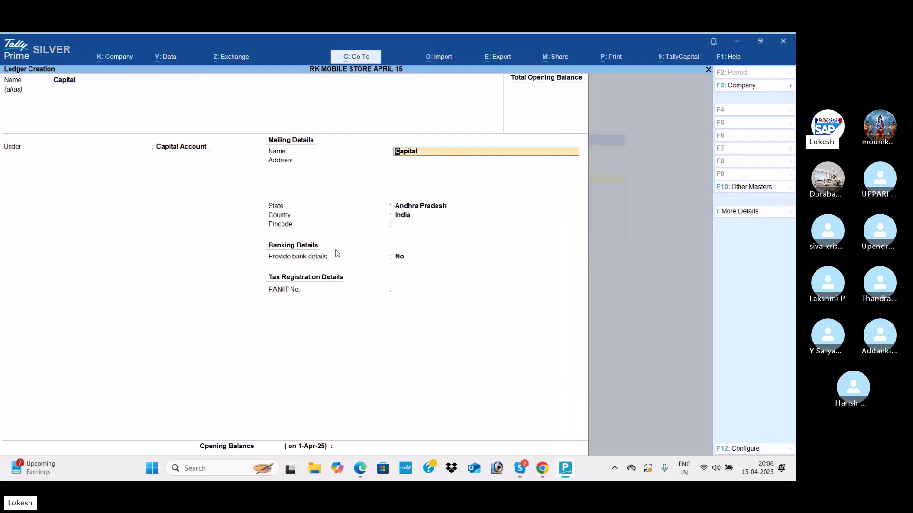
{"action": "key", "text": "ctrl+a"}
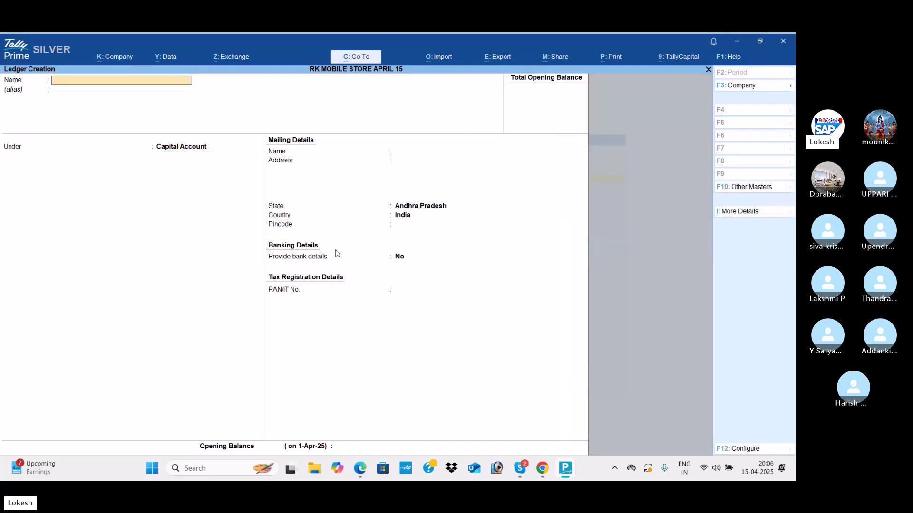
- Consult Problem-7 in the PDF and create a ledger named Sbi Bank under Bank Accounts
{"action": "key", "text": "alt+Tab"}
{"action": "key", "text": "alt+Tab"}
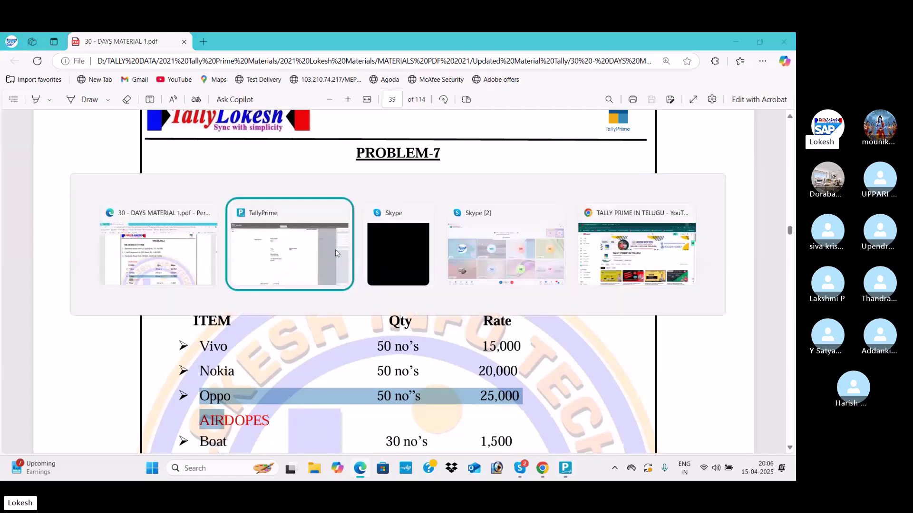
{"action": "type", "text": "Sbi Ban"}
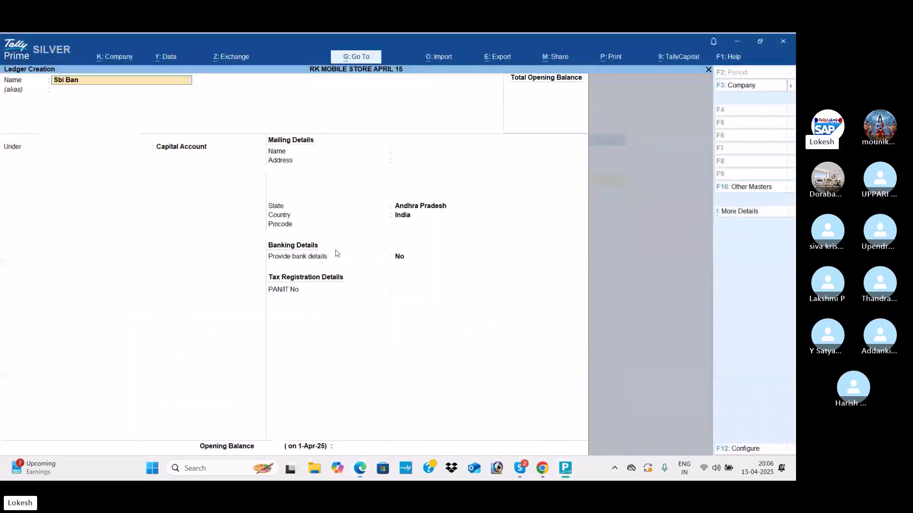
{"action": "type", "text": "k"}
{"action": "key", "text": "Return"}
{"action": "key", "text": "Return"}
{"action": "type", "text": "Ba"}
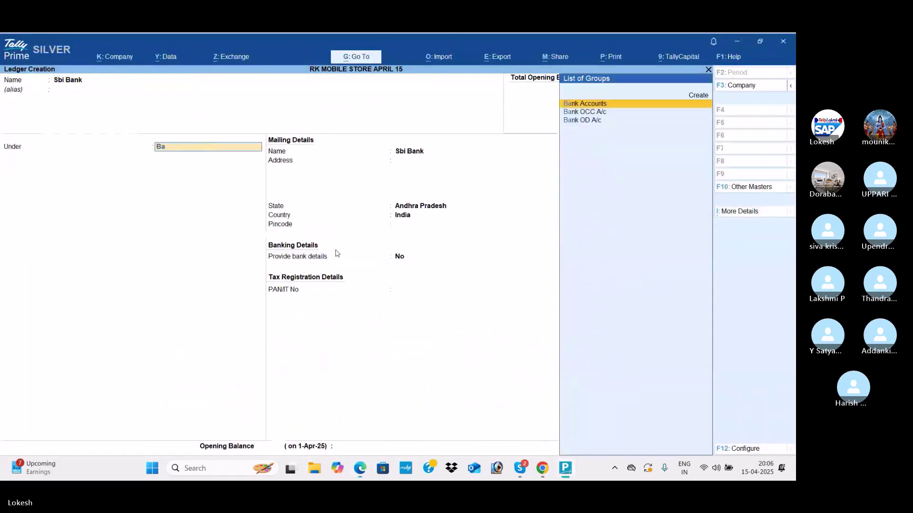
{"action": "key", "text": "Return"}
{"action": "key", "text": "ctrl+a"}
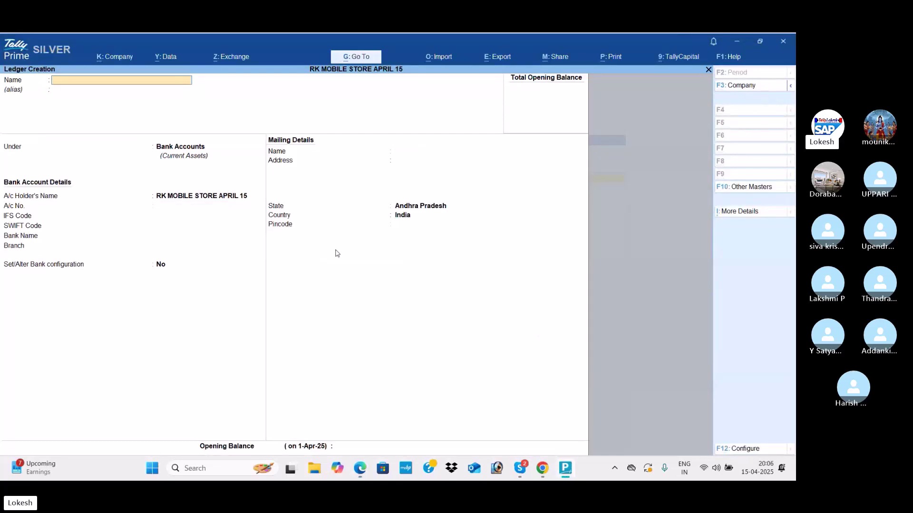
- Read the credit purchase entry in the PDF and create a ledger named Purchase under Purchase Accounts
{"action": "key", "text": "alt+Tab"}
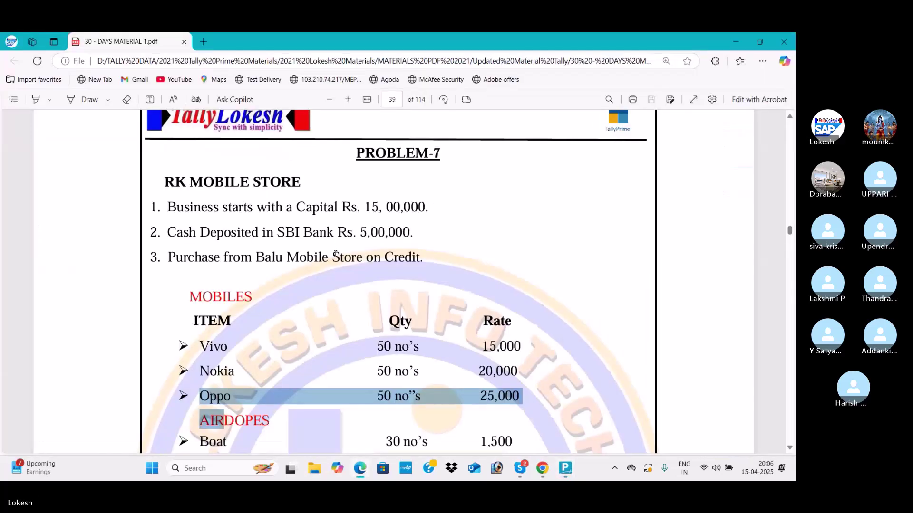
{"action": "scroll", "coordinate": [336, 249], "scroll_direction": "down", "scroll_amount": 1}
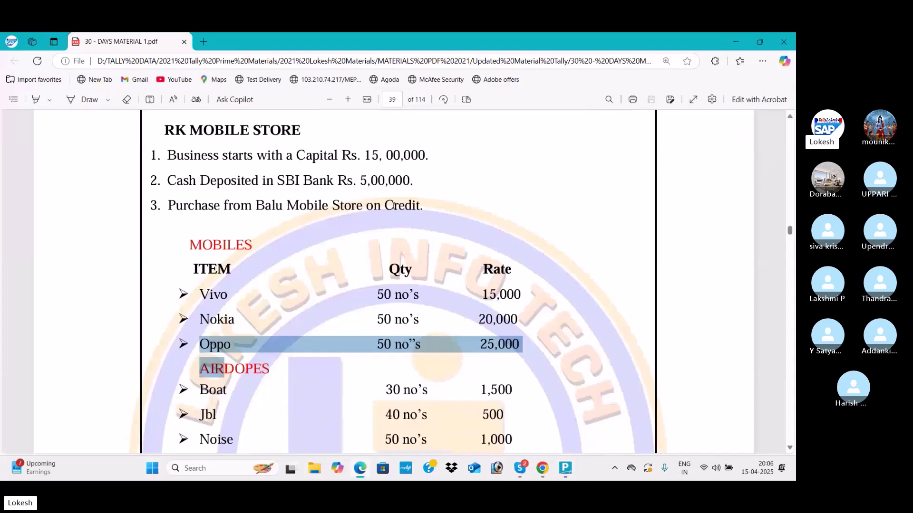
{"action": "key", "text": "alt+Tab"}
{"action": "type", "text": "Purchase"}
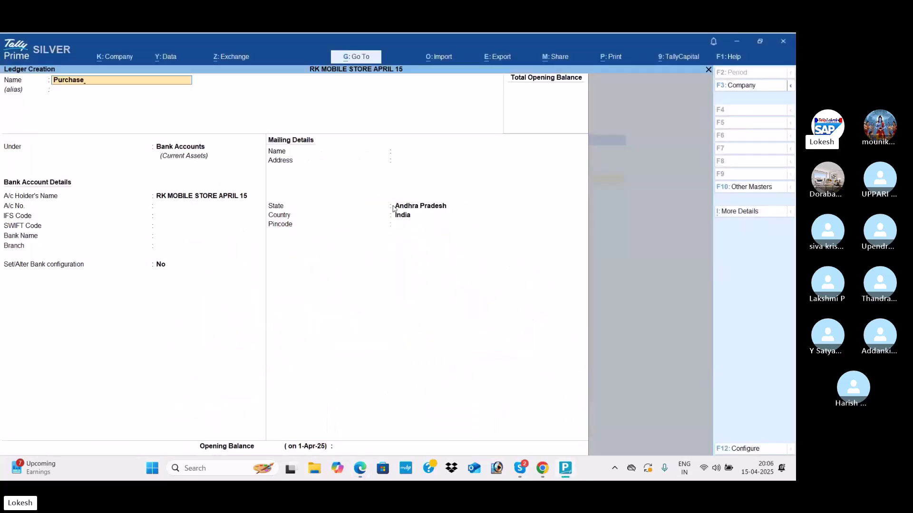
{"action": "key", "text": "Return"}
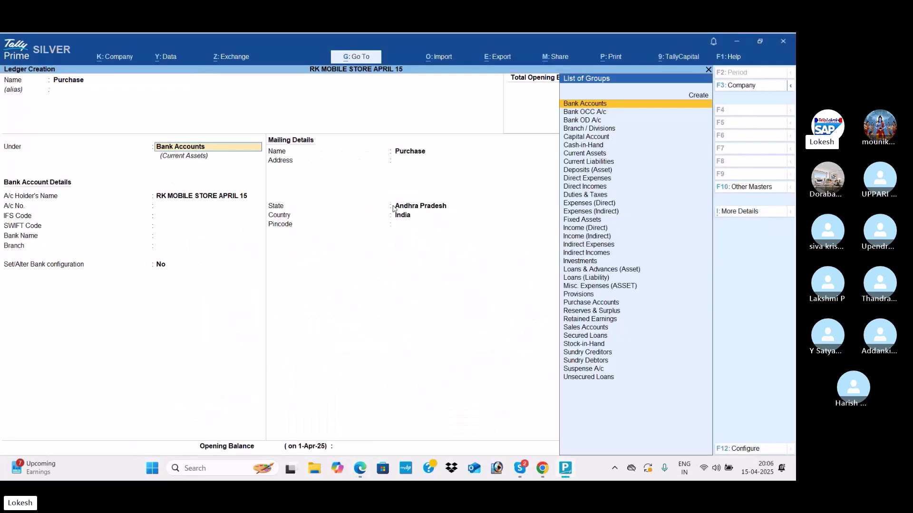
{"action": "type", "text": "Purchase"}
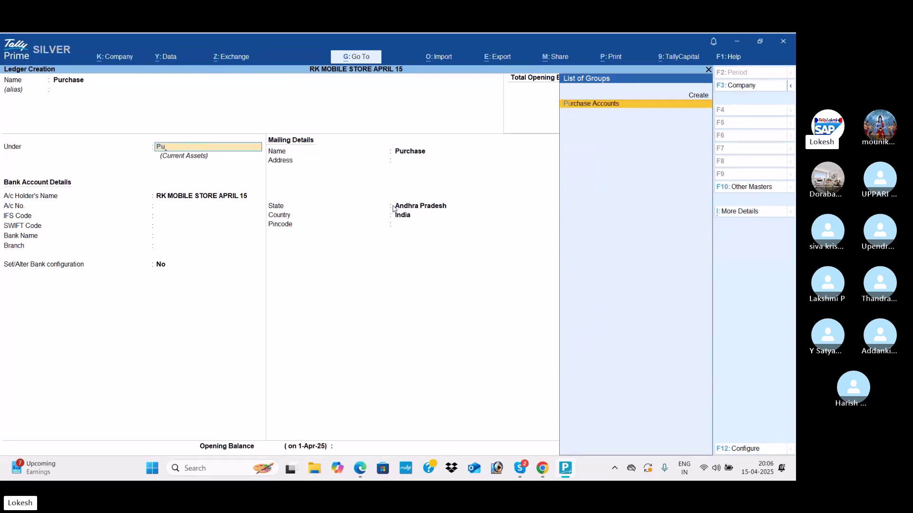
{"action": "key", "text": "Return"}
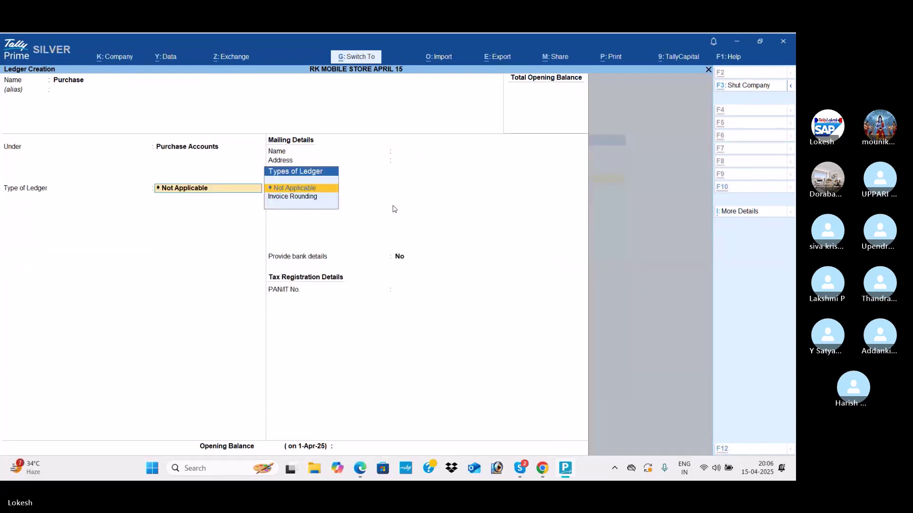
{"action": "key", "text": "ctrl+a"}
- Check the credit purchase entry in the PDF and create a ledger named Balu Mobile Store under Sundry Creditors
{"action": "key", "text": "alt+Tab"}
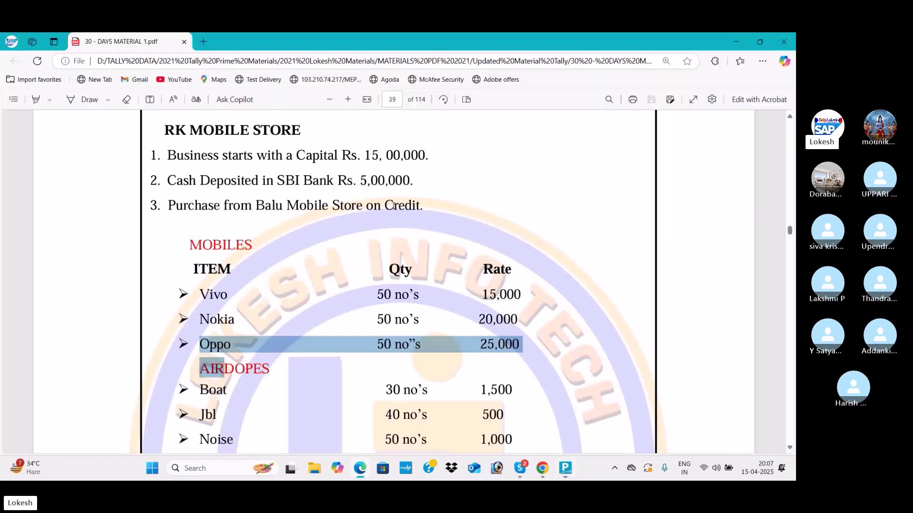
{"action": "key", "text": "alt+Tab"}
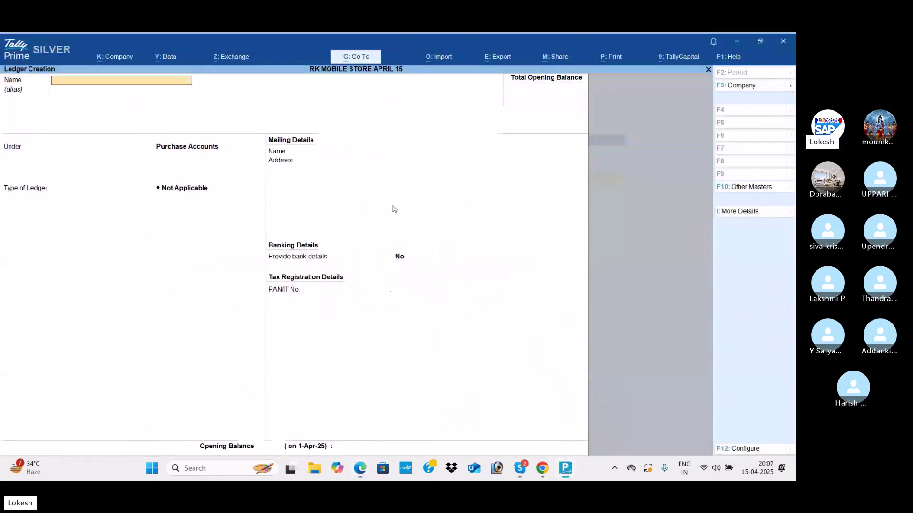
{"action": "type", "text": "Balu Mo"}
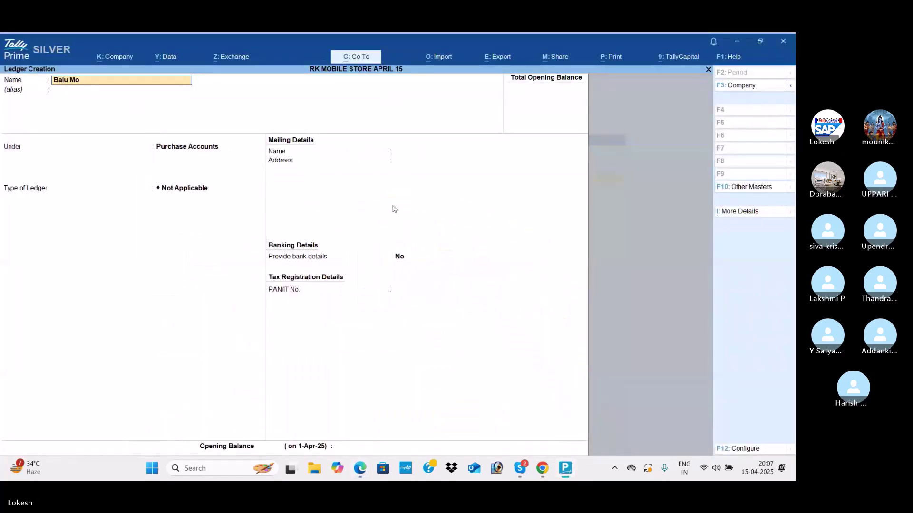
{"action": "type", "text": "bile Stor"}
{"action": "key", "text": "Return"}
{"action": "key", "text": "Return"}
{"action": "type", "text": "Sun"}
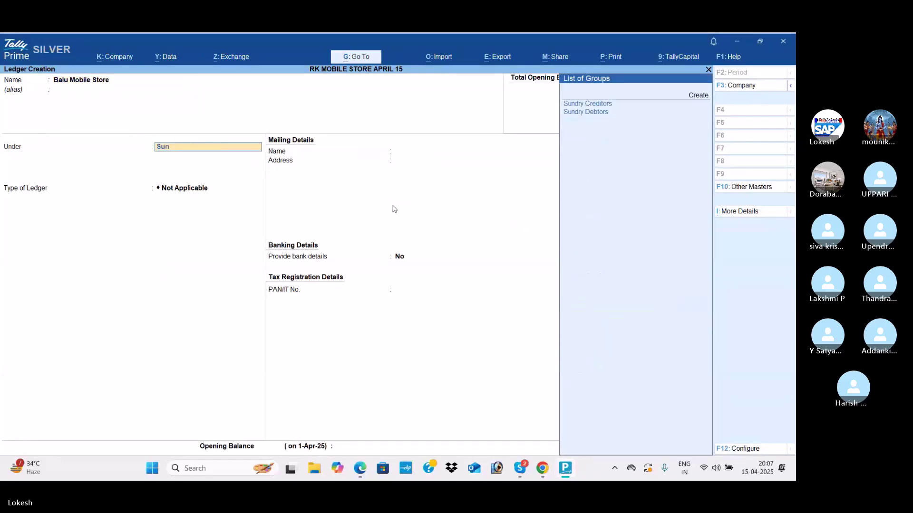
{"action": "key", "text": "Return"}
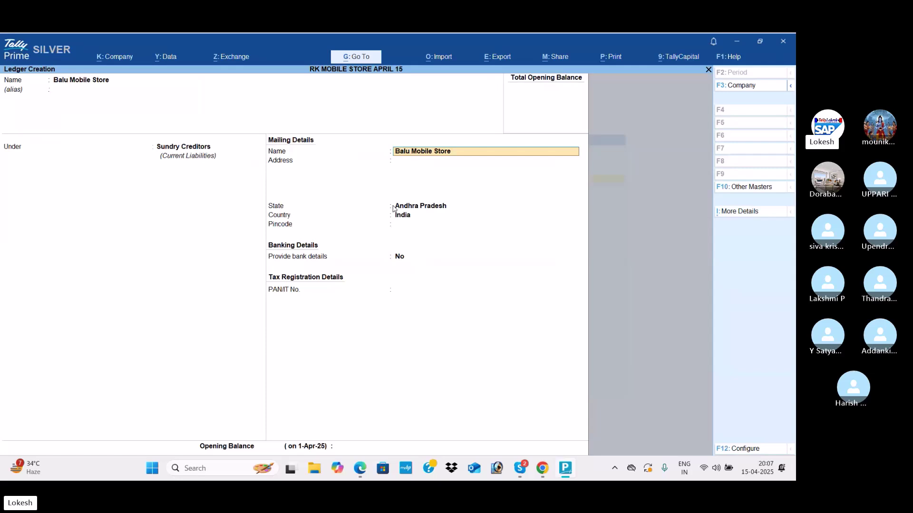
{"action": "key", "text": "Return"}
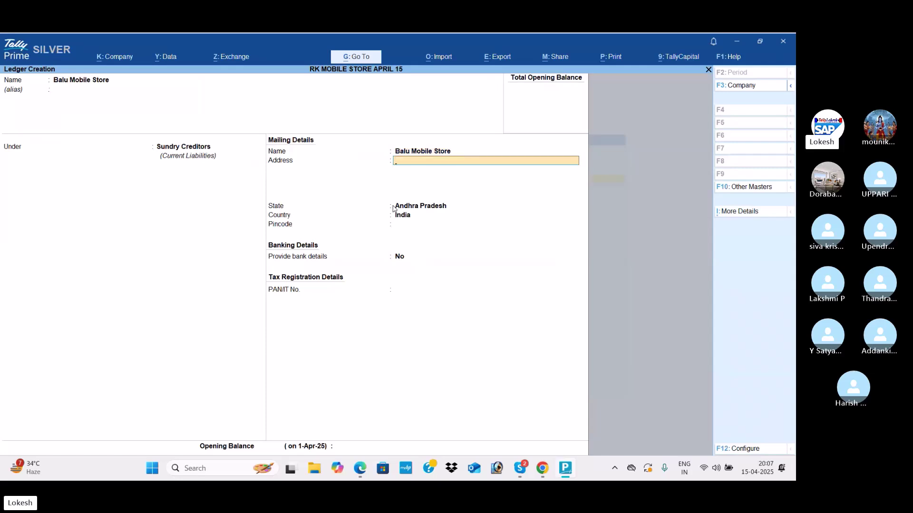
{"action": "key", "text": "Return"}
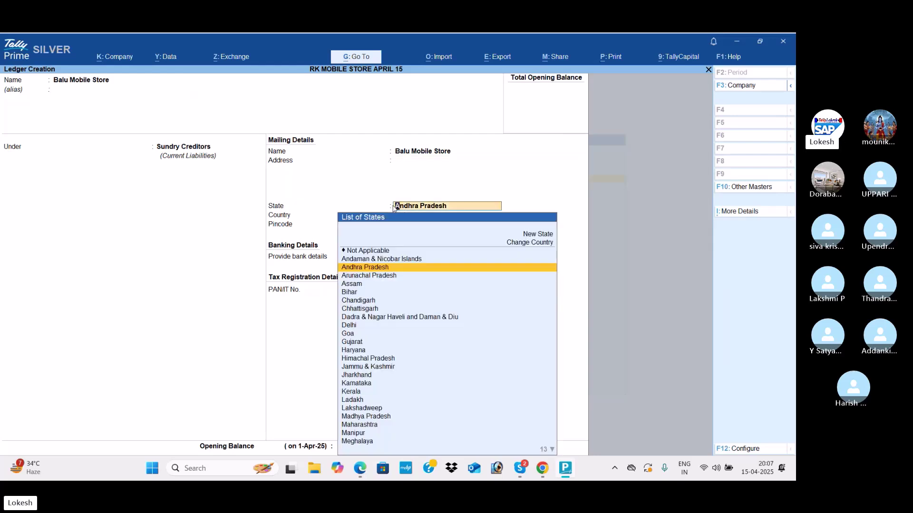
{"action": "key", "text": "ctrl+a"}
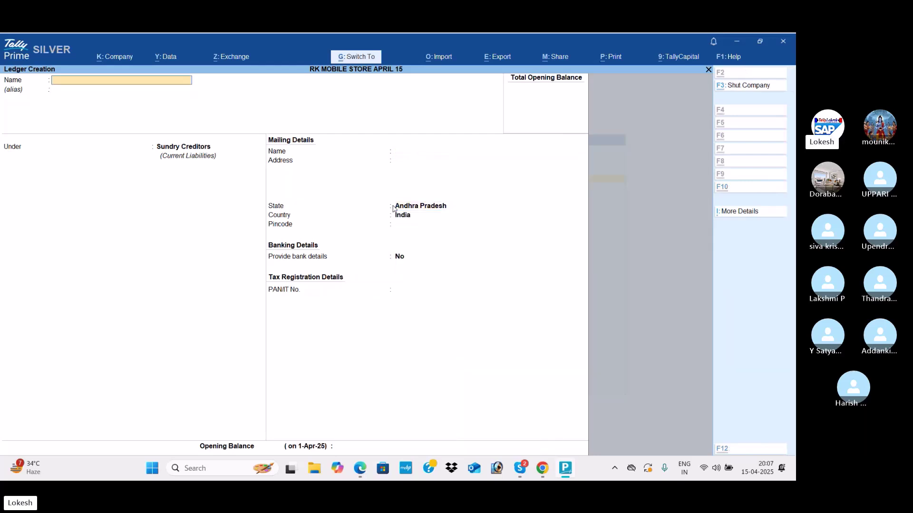
- Consult the credit sales entry in the PDF and create a ledger named Sales under Sales Accounts
{"action": "key", "text": "alt+Tab"}
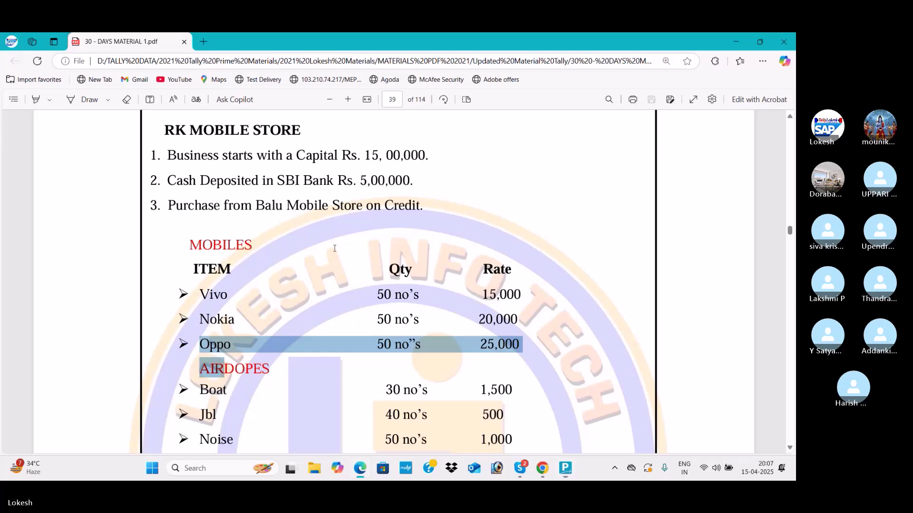
{"action": "scroll", "coordinate": [335, 248], "scroll_direction": "down", "scroll_amount": 10}
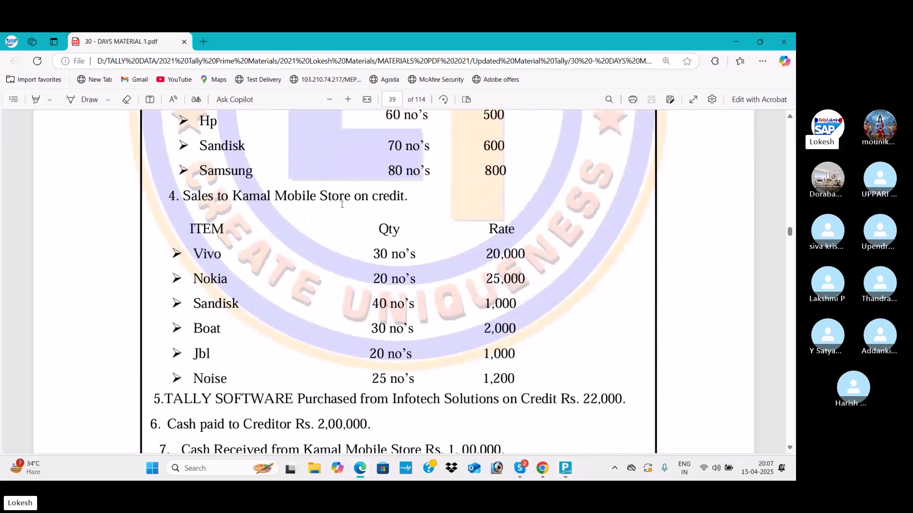
{"action": "key", "text": "alt+Tab"}
{"action": "type", "text": "Sale"}
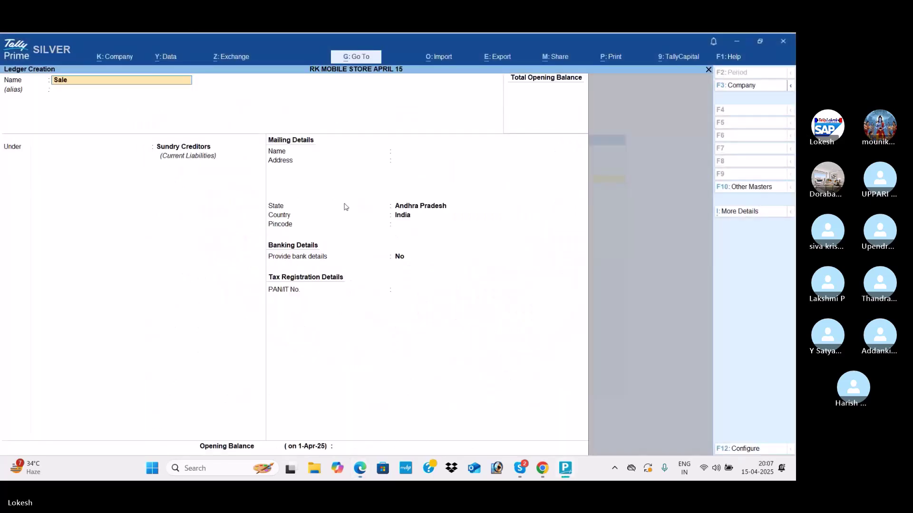
{"action": "key", "text": "Return"}
{"action": "key", "text": "Return"}
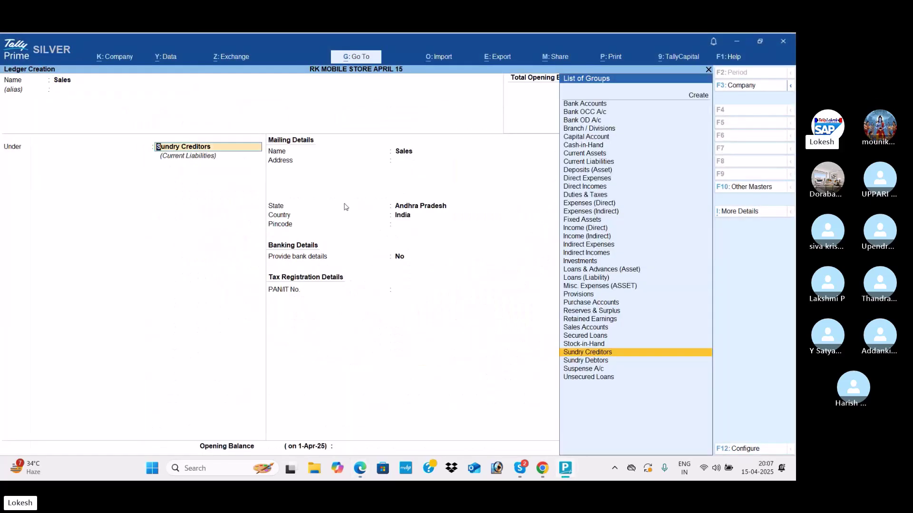
{"action": "type", "text": "Sa"}
{"action": "key", "text": "Return"}
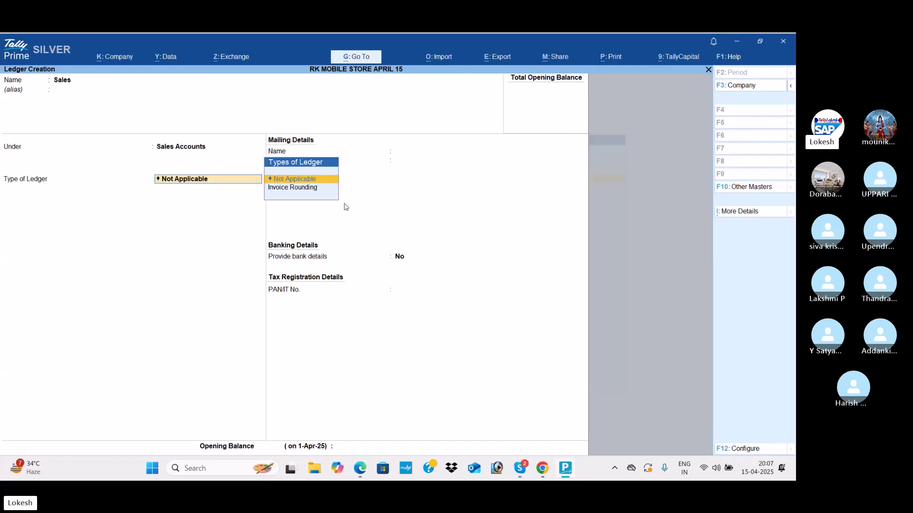
{"action": "key", "text": "ctrl"}
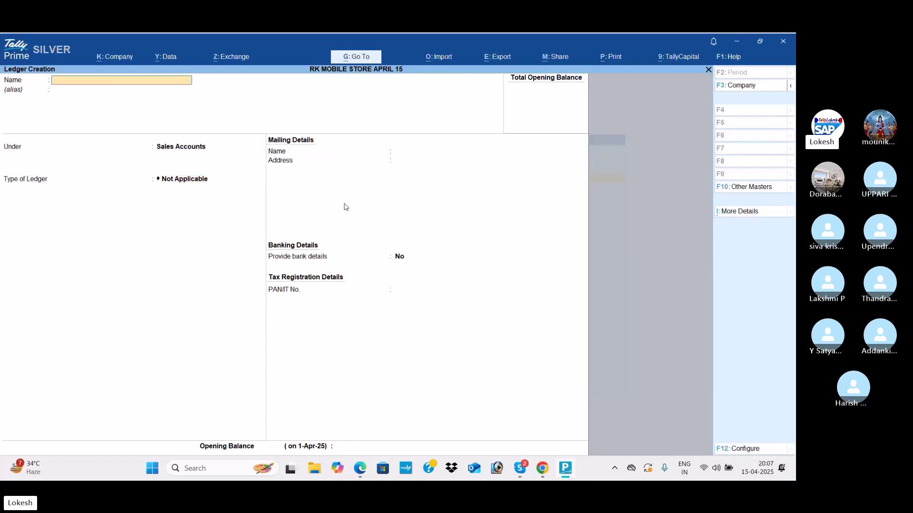
- Read the buyer of the credit sale in the PDF and create a ledger named Kamal Mobiel Store under Sundry Debtors
{"action": "key", "text": "alt+Tab"}
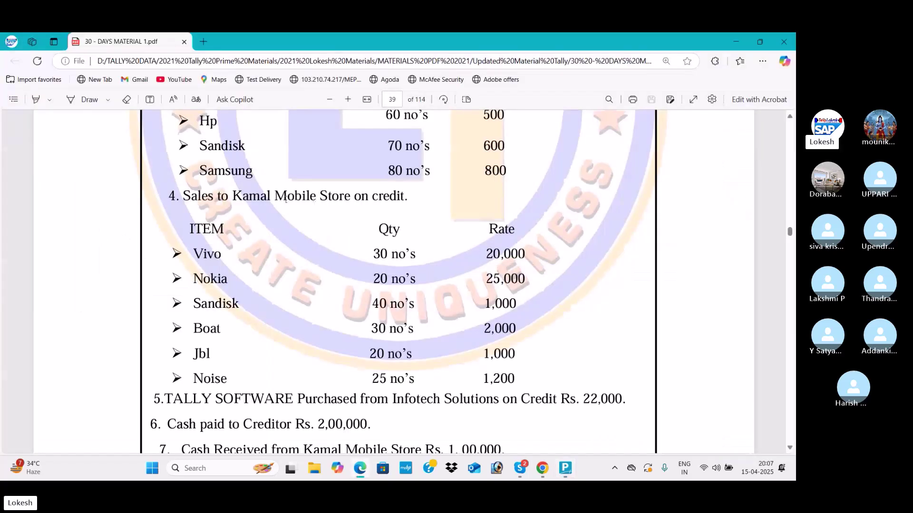
{"action": "key", "text": "alt+Tab"}
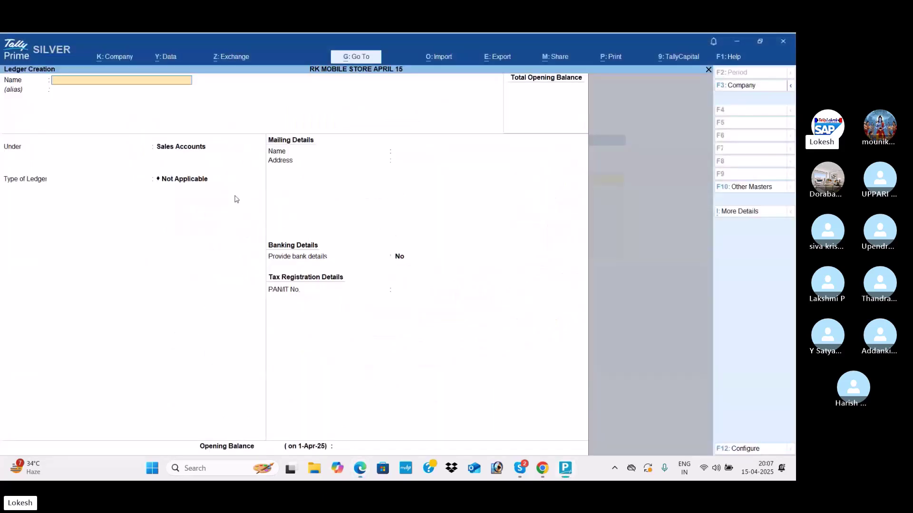
{"action": "type", "text": "Kamal Mobiel Sto"}
{"action": "type", "text": "re"}
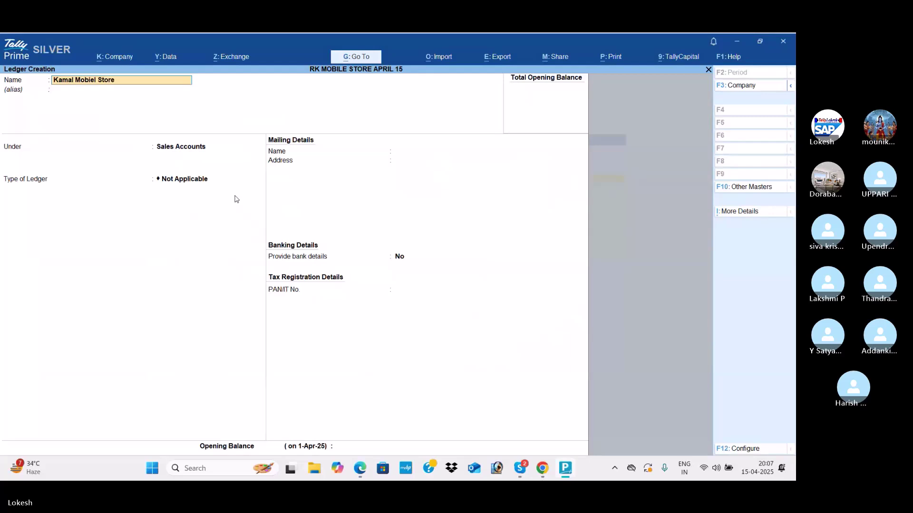
{"action": "key", "text": "Return"}
{"action": "type", "text": "Sun"}
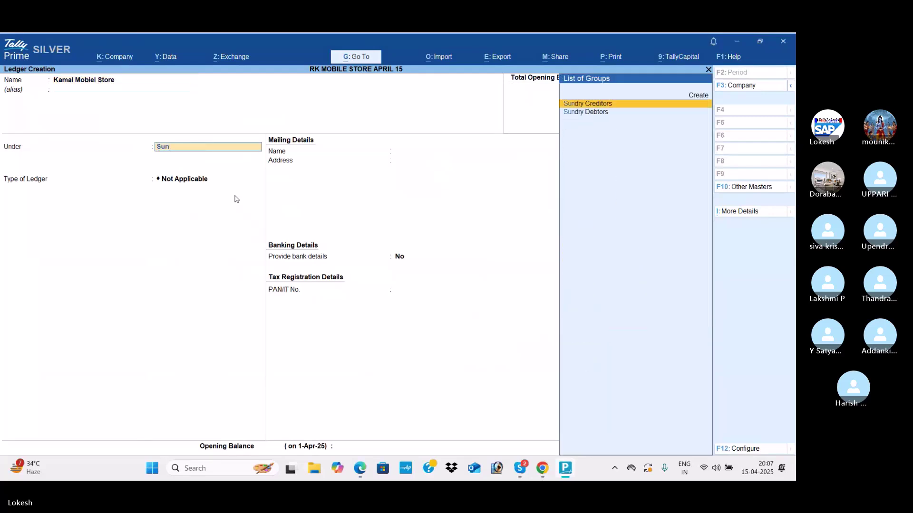
{"action": "key", "text": "Down"}
{"action": "key", "text": "Return"}
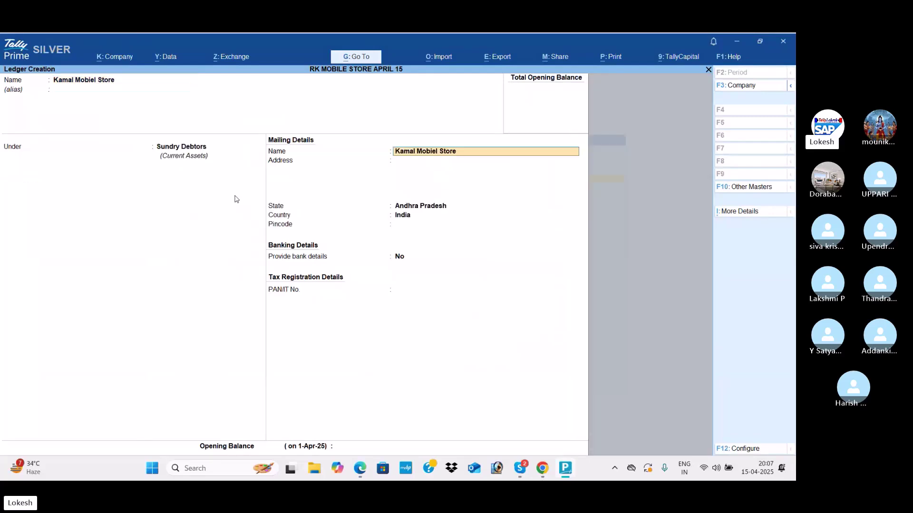
{"action": "key", "text": "ctrl+a"}
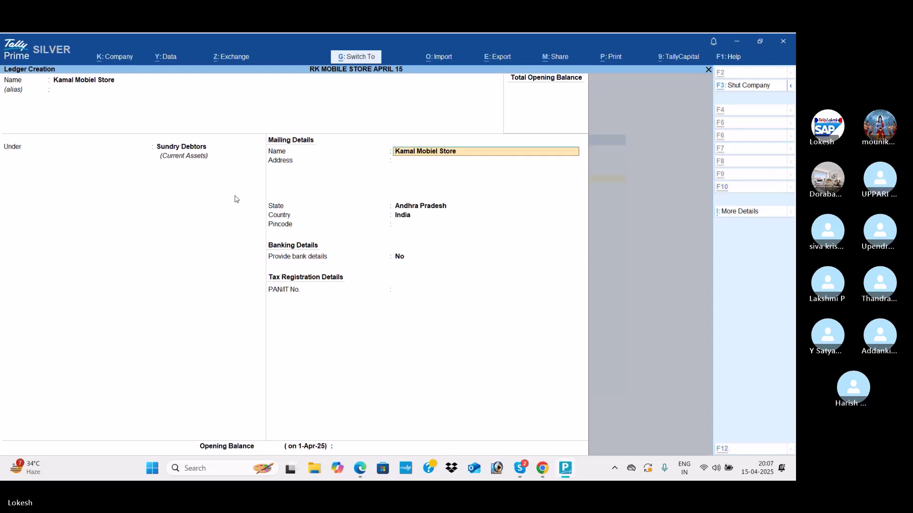
- Review entries 5 to 8 of the problem in the PDF and create a ledger named Tally Software under Fixed Assets
{"action": "key", "text": "alt+Tab"}
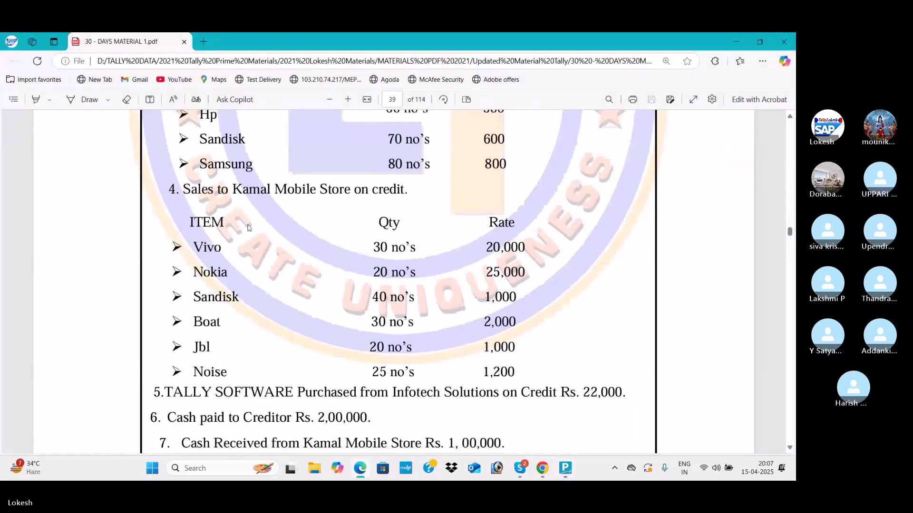
{"action": "scroll", "coordinate": [191, 246], "scroll_direction": "down", "scroll_amount": 3}
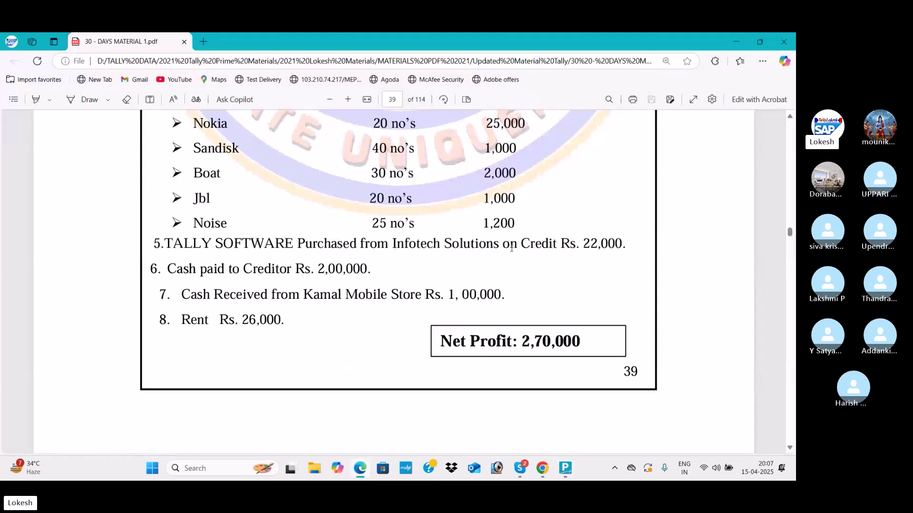
{"action": "key", "text": "alt+Tab"}
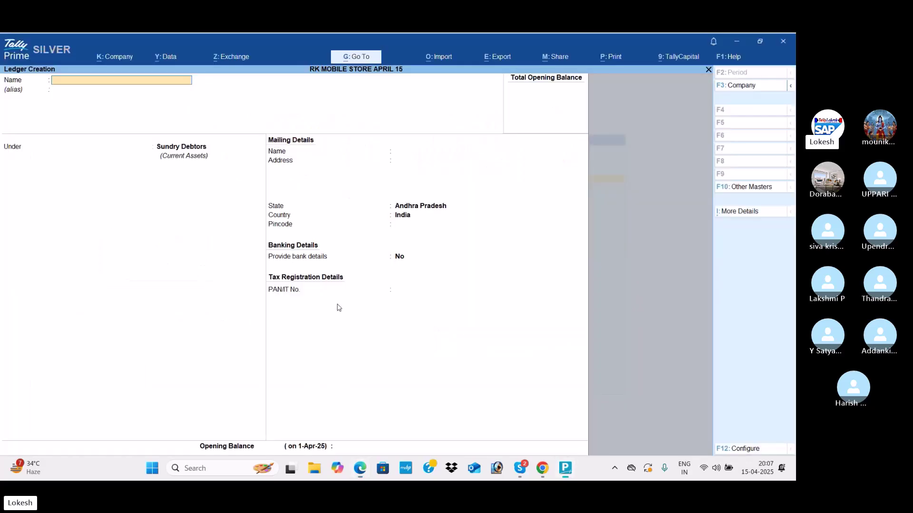
{"action": "type", "text": "Tally Software"}
{"action": "key", "text": "Return"}
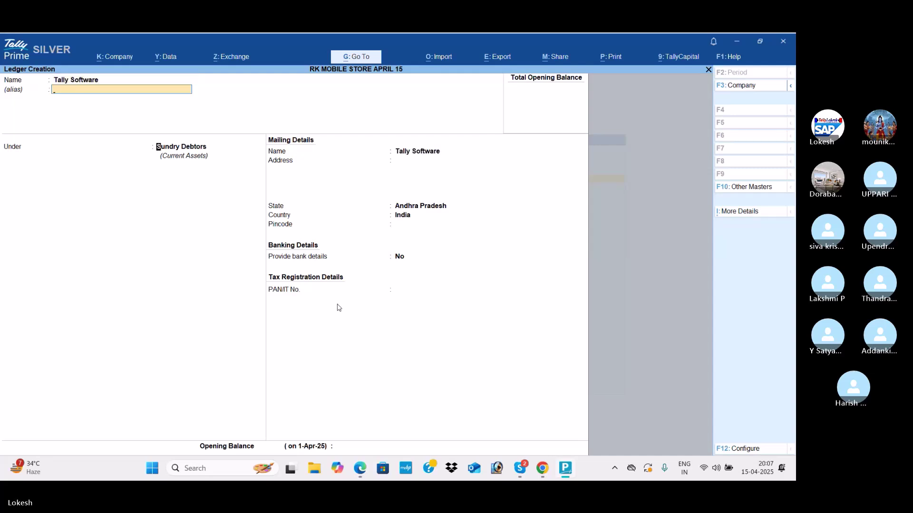
{"action": "type", "text": "f"}
{"action": "key", "text": "Return"}
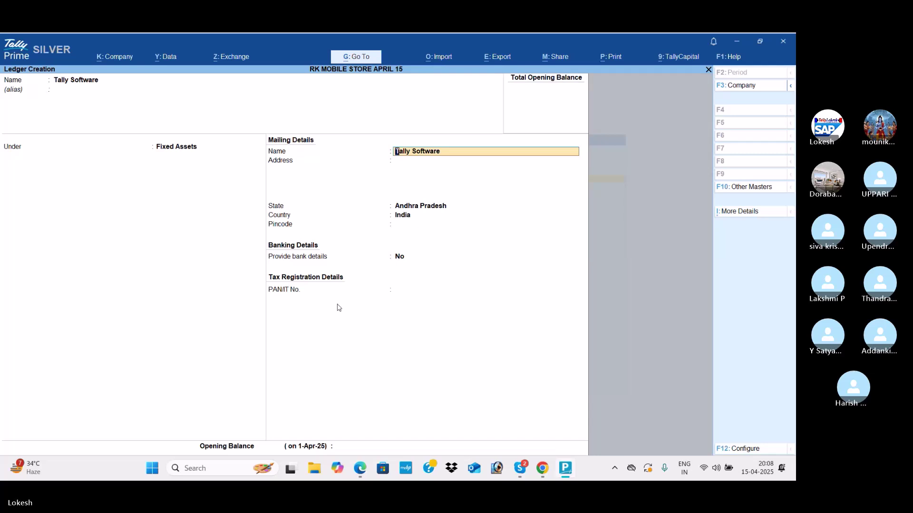
{"action": "key", "text": "ctrl+a"}
- Create a ledger named Infotech Solutions under Sundry Creditors for the credit purchase of the Tally software
{"action": "type", "text": "Infot"}
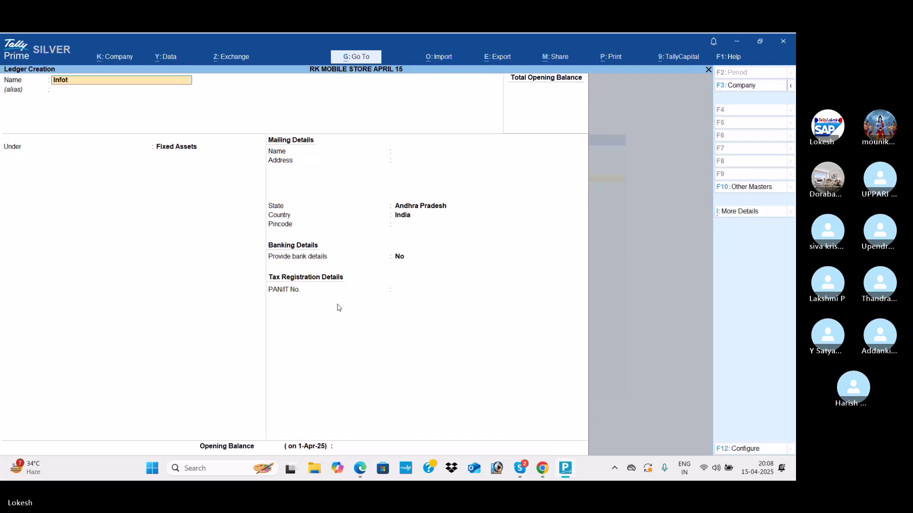
{"action": "type", "text": "ech Solutions"}
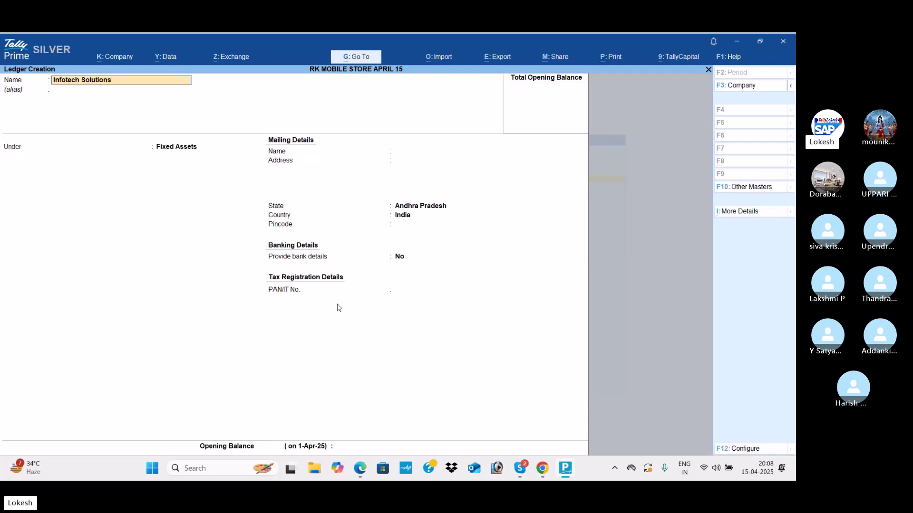
{"action": "key", "text": "Return"}
{"action": "type", "text": "Sun"}
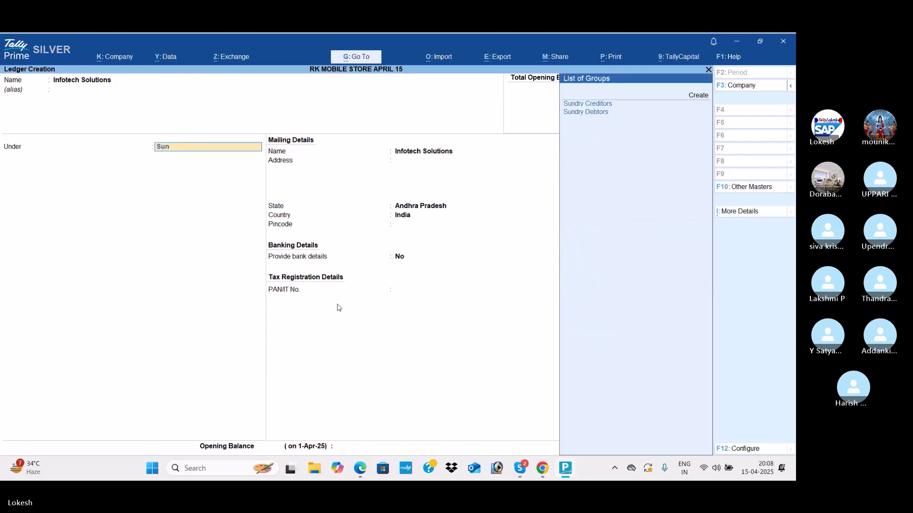
{"action": "key", "text": "Return"}
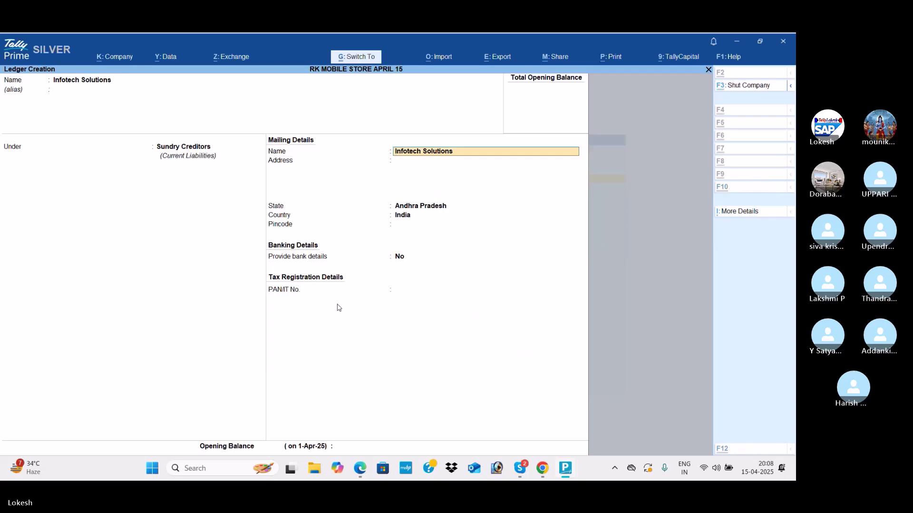
{"action": "key", "text": "ctrl+a"}
- Create a ledger named Rent under Indirect Expenses, leaving its ledger type as Not Applicable
{"action": "type", "text": "Rent"}
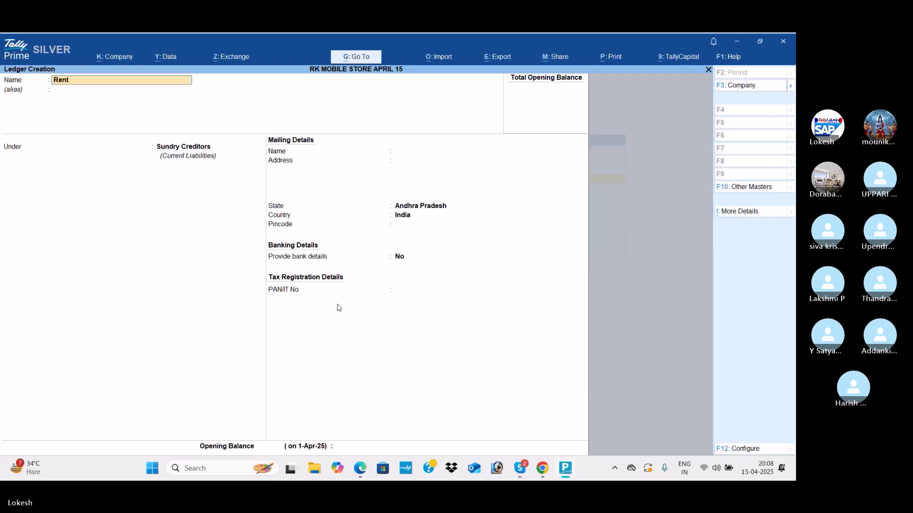
{"action": "key", "text": "Return"}
{"action": "type", "text": "ind"}
{"action": "key", "text": "Down"}
{"action": "key", "text": "Return"}
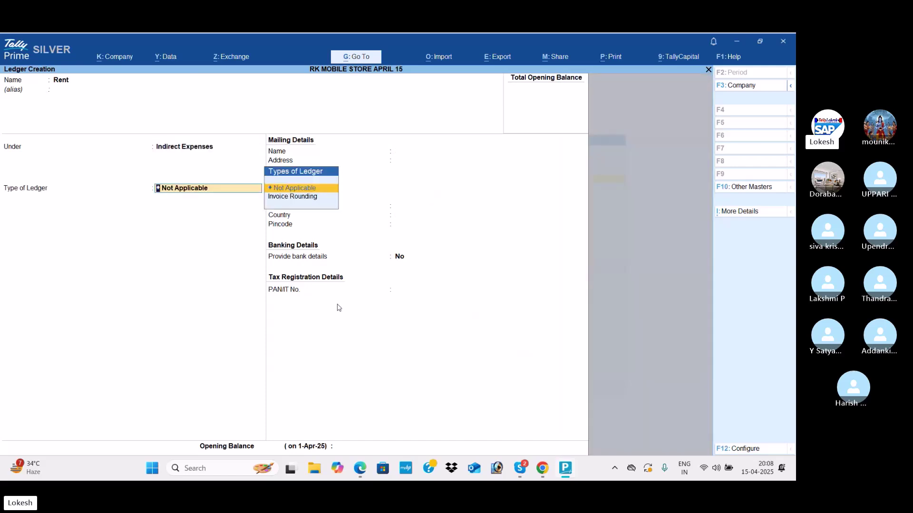
{"action": "key", "text": "ctrl+a"}
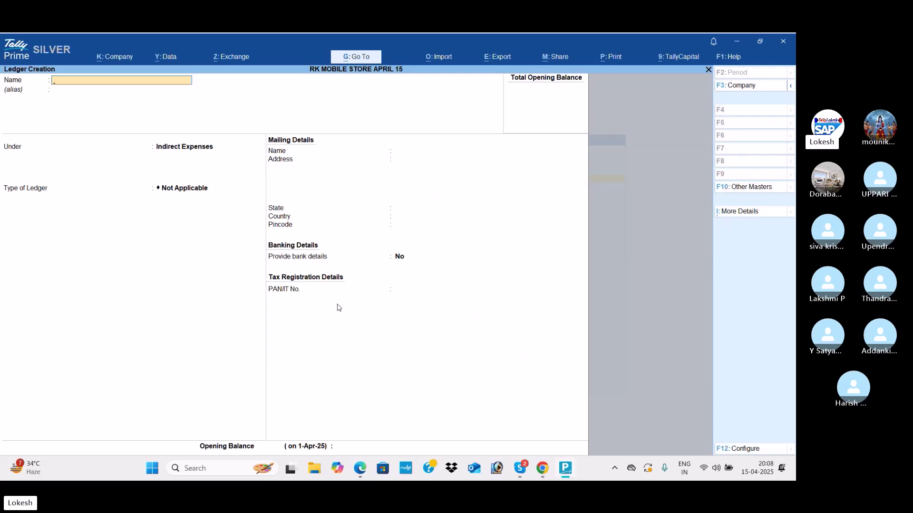
- Leave ledger creation and select Unit among the inventory masters for creating a new master
{"action": "key", "text": "Escape"}
{"action": "key", "text": "y"}
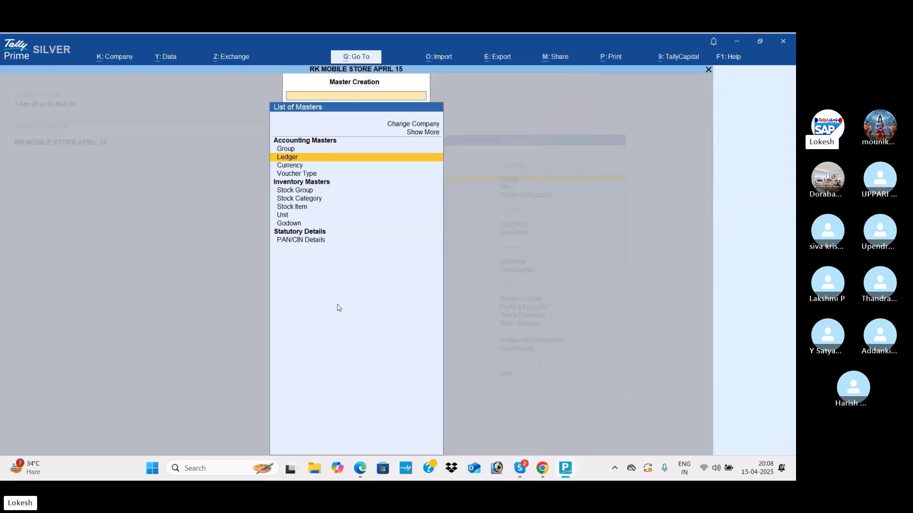
{"action": "key", "text": "Down"}
{"action": "key", "text": "Down"}
{"action": "key", "text": "Down"}
{"action": "key", "text": "Down"}
{"action": "key", "text": "Down"}
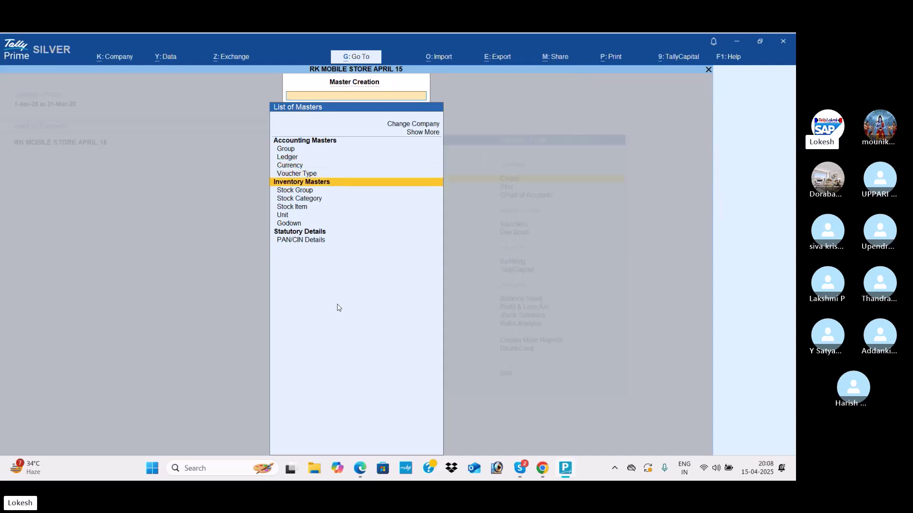
{"action": "key", "text": "Down"}
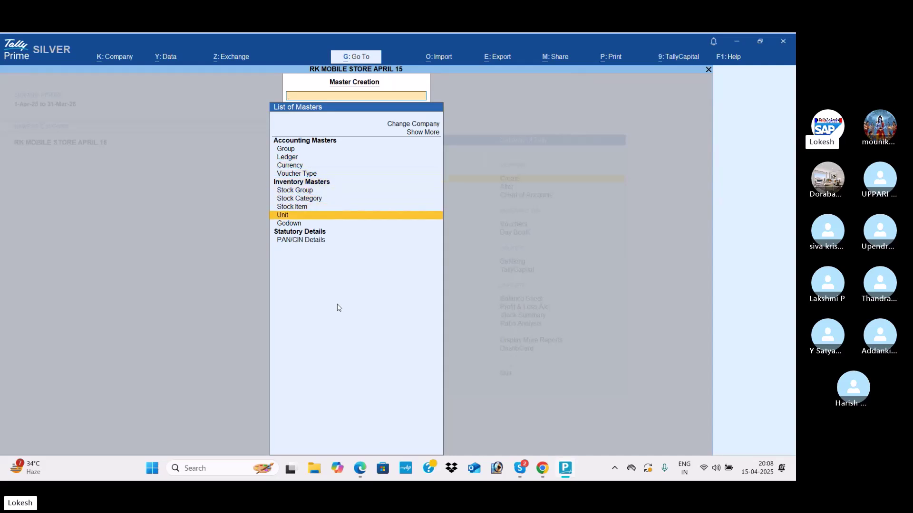
- Check the mobiles' quantity unit in the PDF and create a simple unit with symbol nos, formal name Numbers and 0 decimal places
{"action": "key", "text": "alt+Tab"}
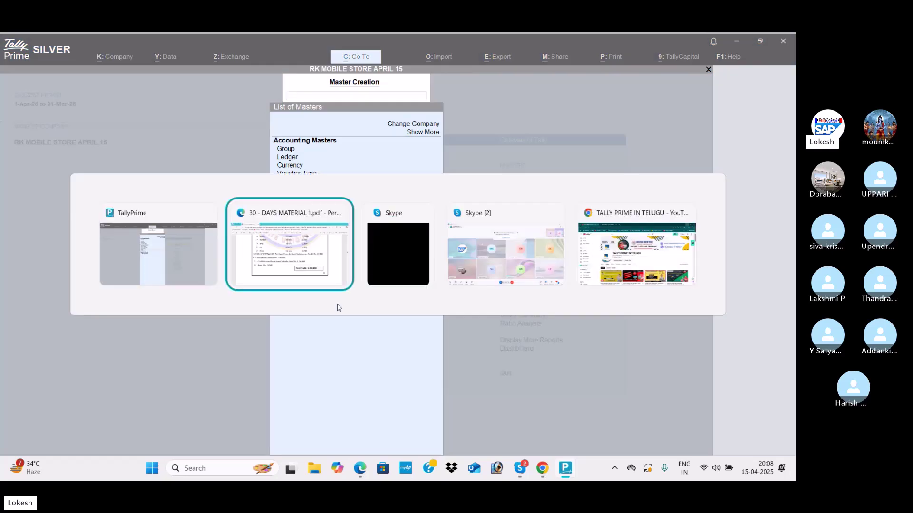
{"action": "scroll", "coordinate": [337, 305], "scroll_direction": "up", "scroll_amount": 10}
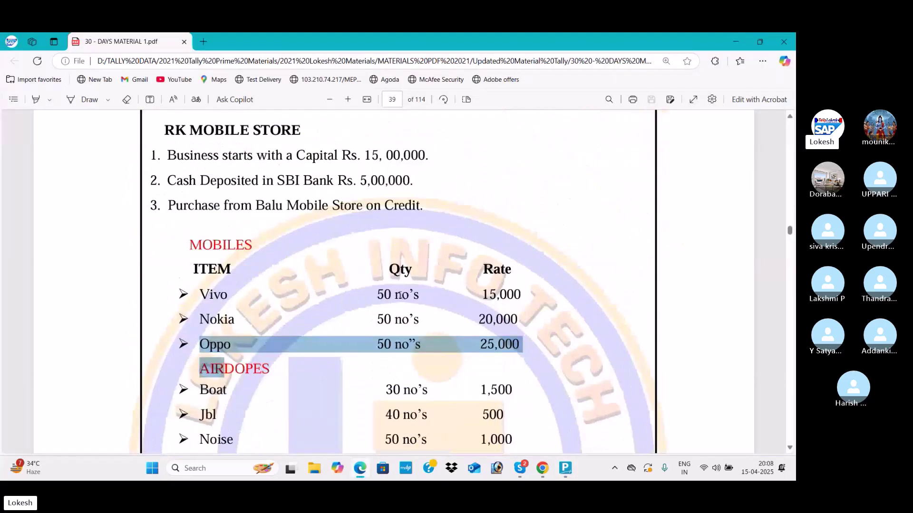
{"action": "left_click", "coordinate": [403, 296]}
{"action": "left_click_drag", "start_coordinate": [391, 295], "coordinate": [424, 297]}
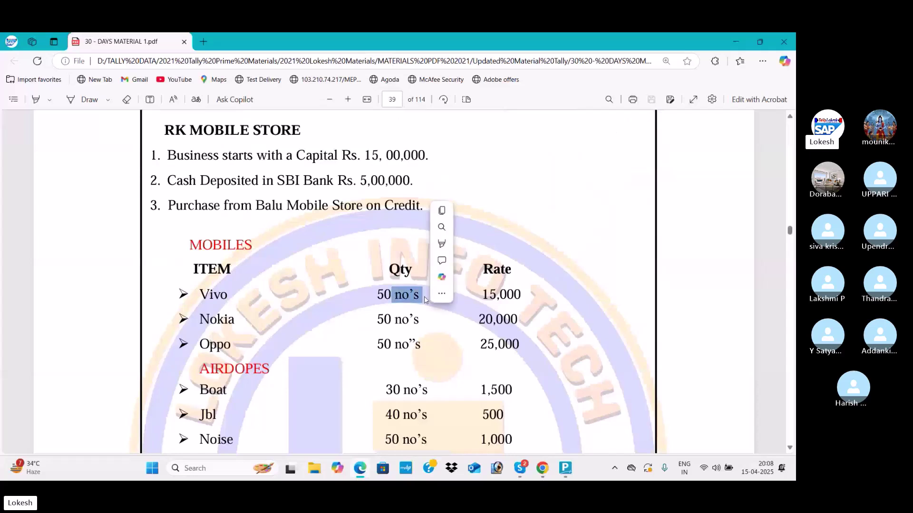
{"action": "key", "text": "alt+Tab"}
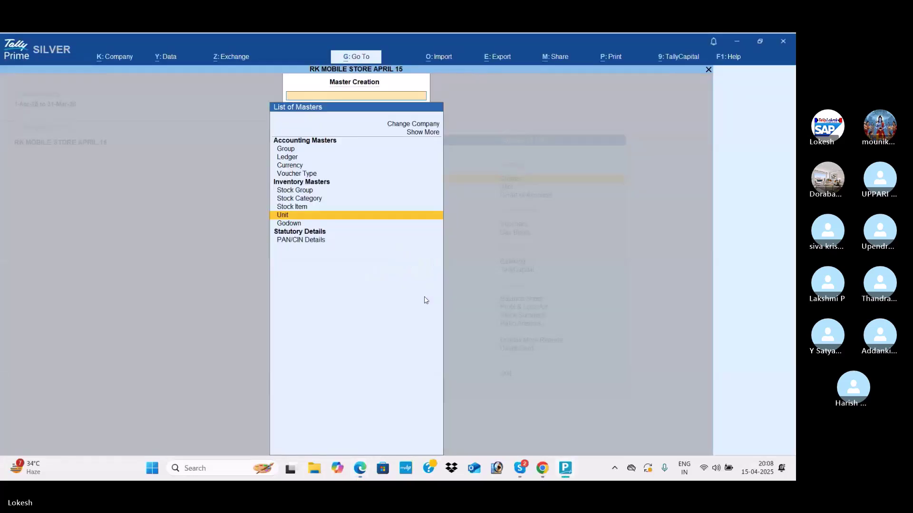
{"action": "key", "text": "Return"}
{"action": "type", "text": "nos"}
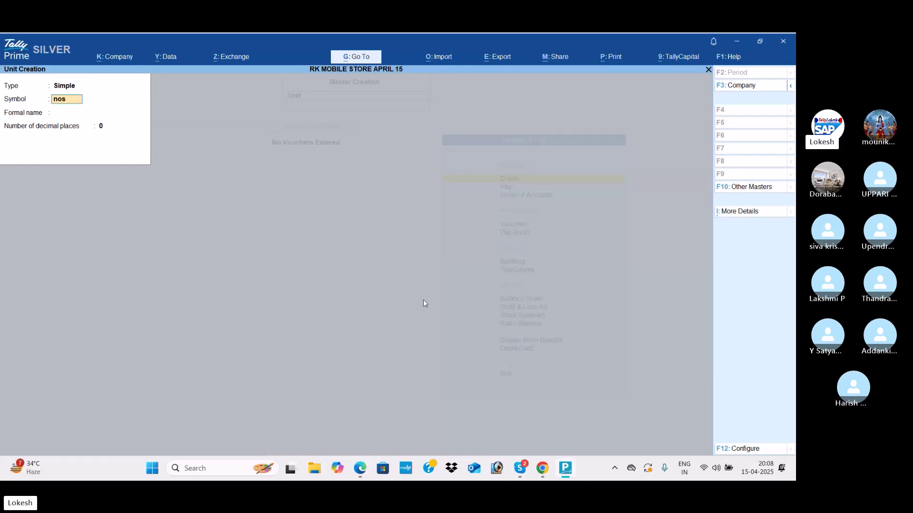
{"action": "key", "text": "Return"}
{"action": "type", "text": "Numbers"}
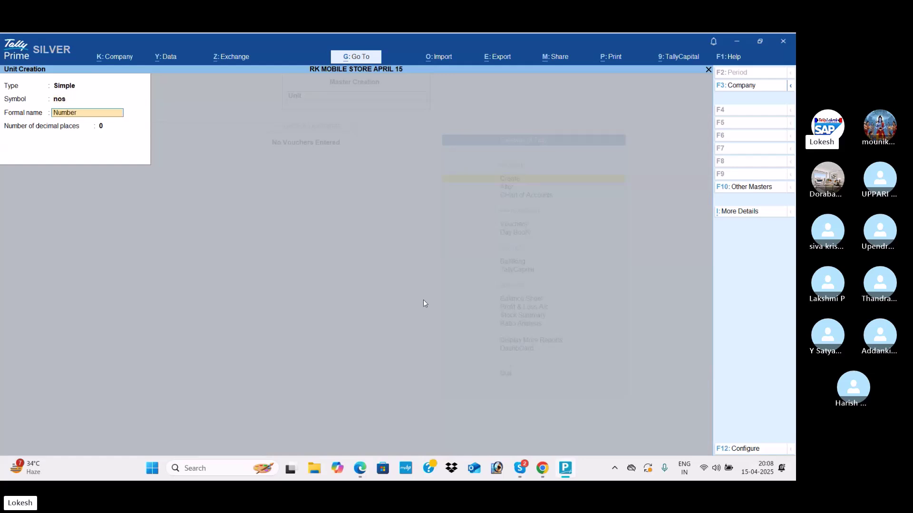
{"action": "key", "text": "Return"}
{"action": "key", "text": "Return"}
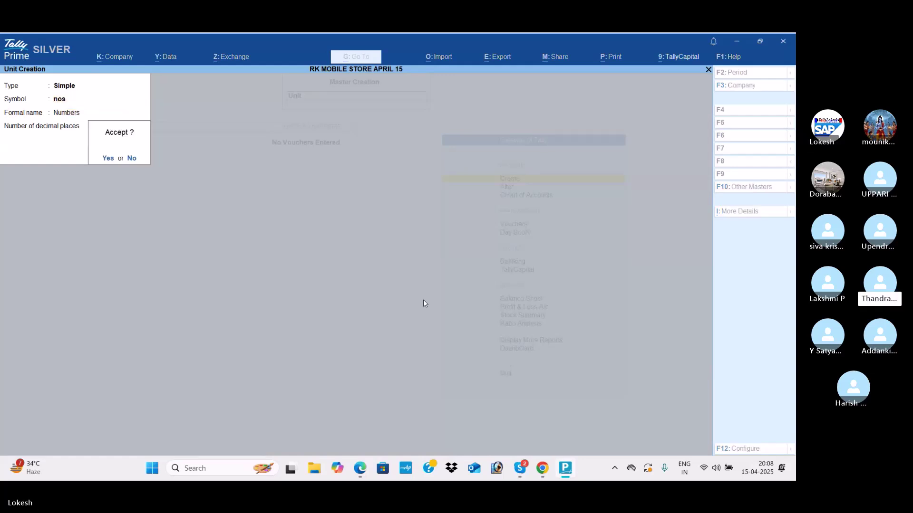
{"action": "key", "text": "Return"}
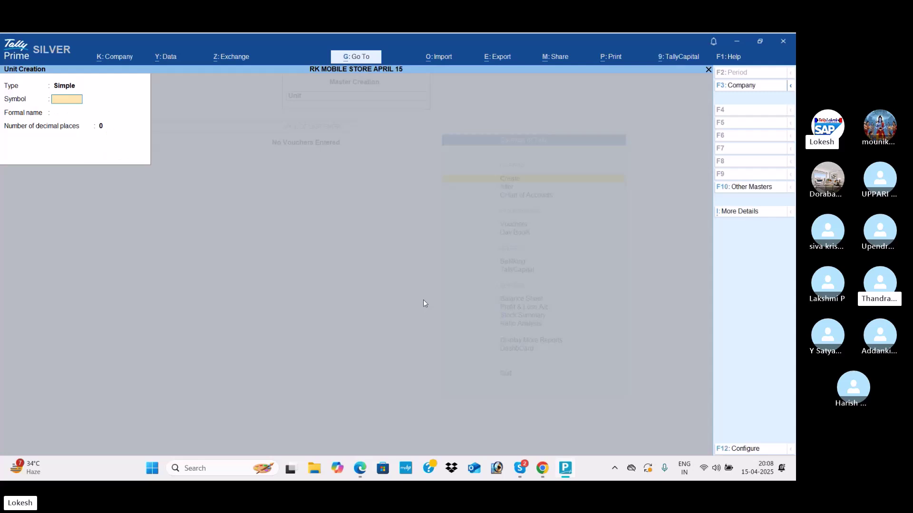
- Switch to the Skype call, mute the participant whose microphone is open, and return to Tally Prime
{"action": "key", "text": "alt+Tab"}
{"action": "key", "text": "alt+Tab"}
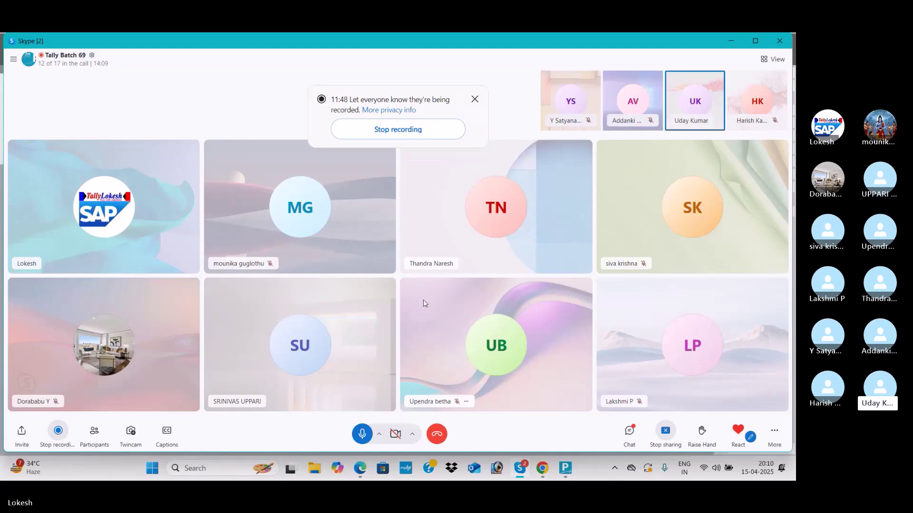
{"action": "left_click", "coordinate": [713, 121]}
{"action": "left_click", "coordinate": [693, 130]}
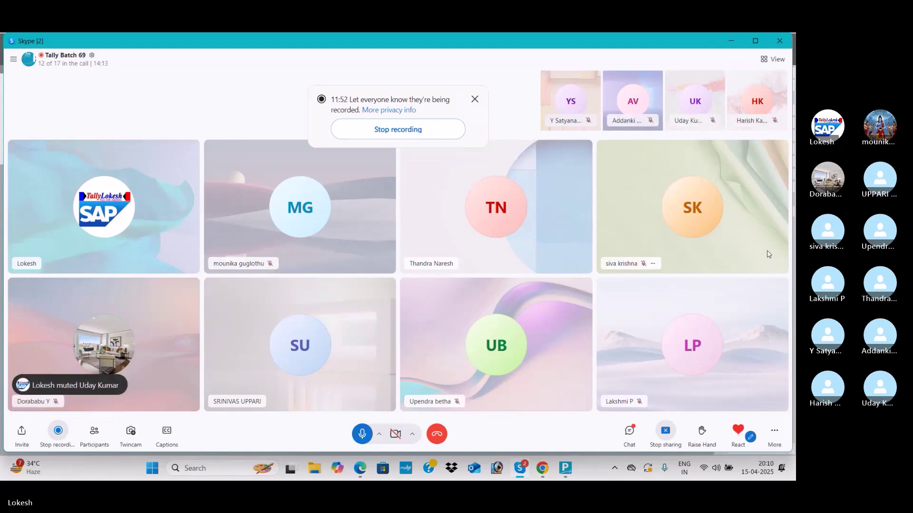
{"action": "key", "text": "alt+Tab"}
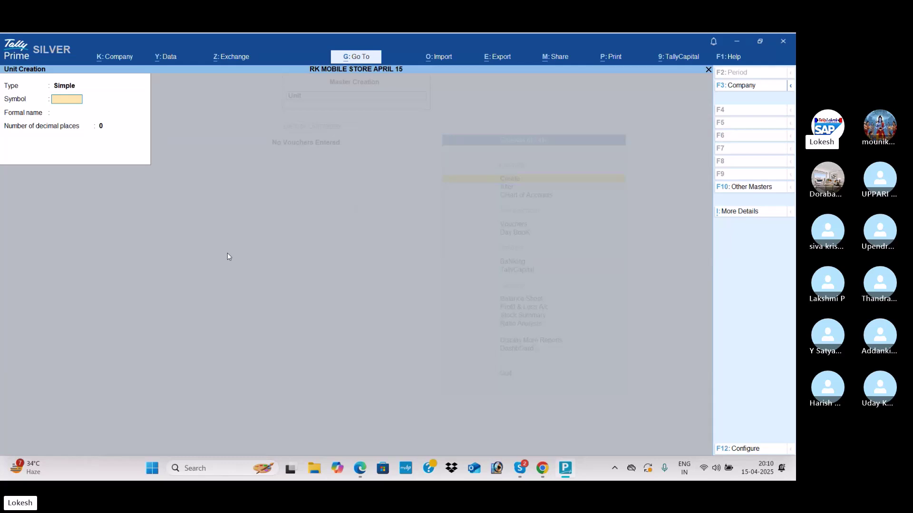
- Create two simple units: kg with formal name Killogram and bt with formal name Bottle
{"action": "key", "text": "Return"}
{"action": "type", "text": "Killogram"}
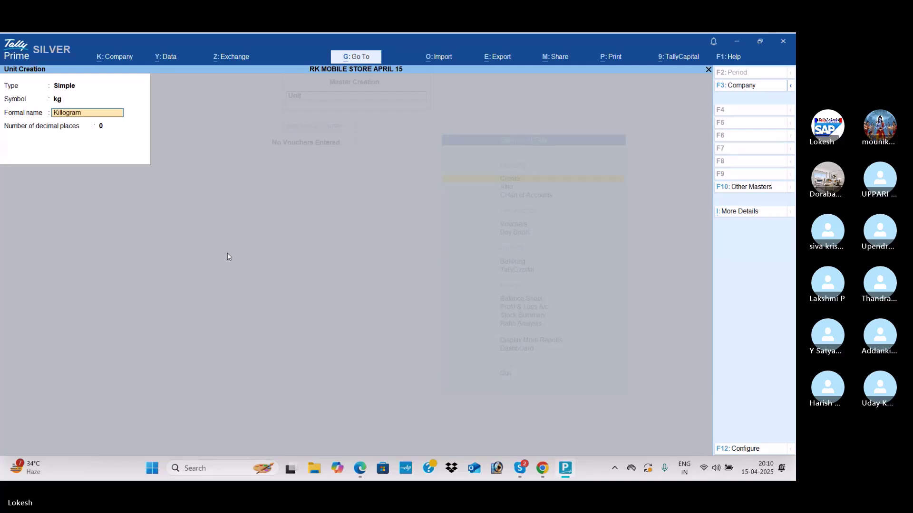
{"action": "key", "text": "ctrl+a"}
{"action": "type", "text": "bt"}
{"action": "key", "text": "Return"}
{"action": "type", "text": "Bottle"}
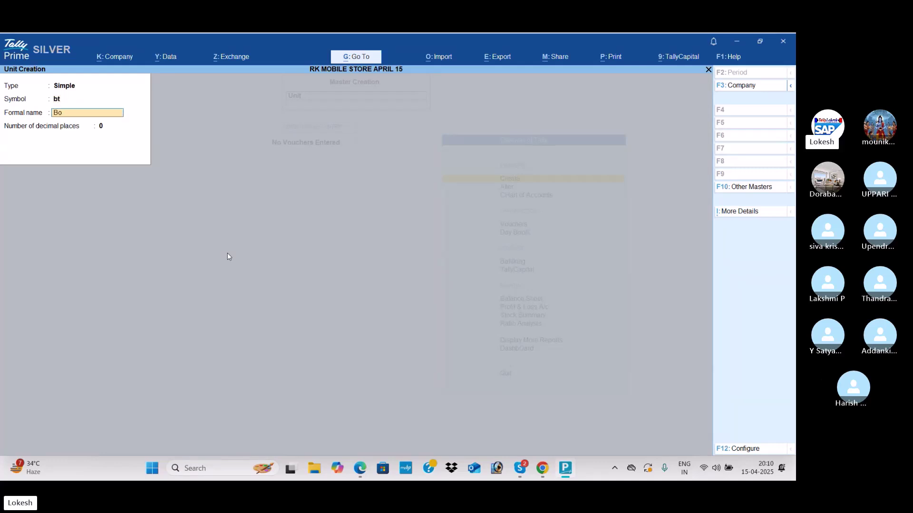
{"action": "key", "text": "Return"}
{"action": "key", "text": "Return"}
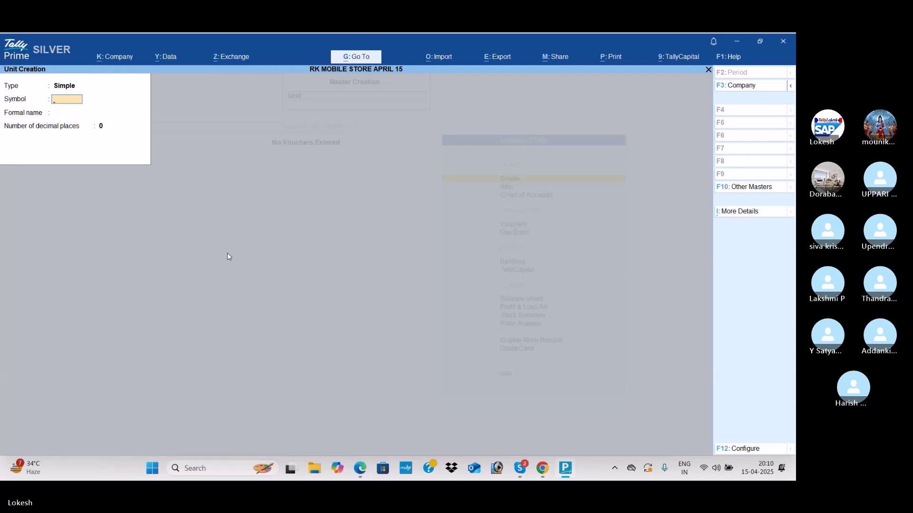
- Create two more simple units: pc with formal name Pices and pk for packets
{"action": "type", "text": "pc"}
{"action": "key", "text": "Return"}
{"action": "type", "text": "Pices"}
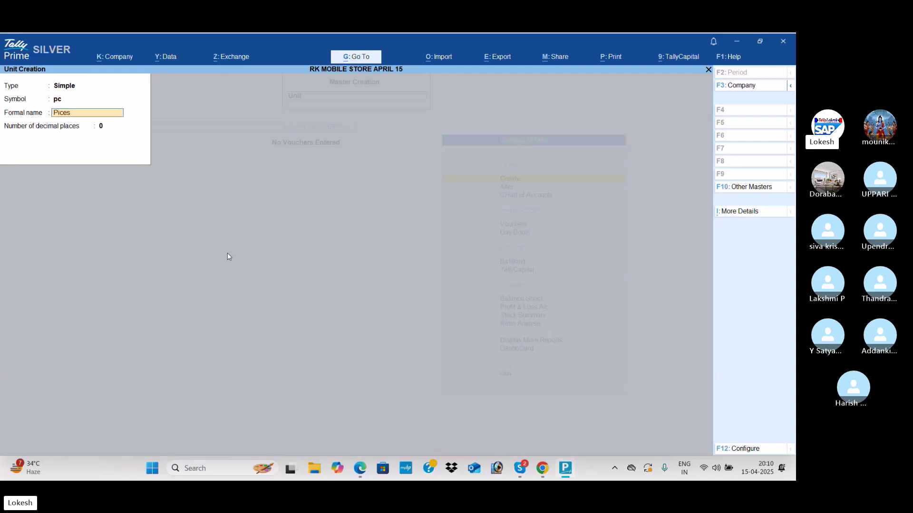
{"action": "key", "text": "Return"}
{"action": "key", "text": "Return"}
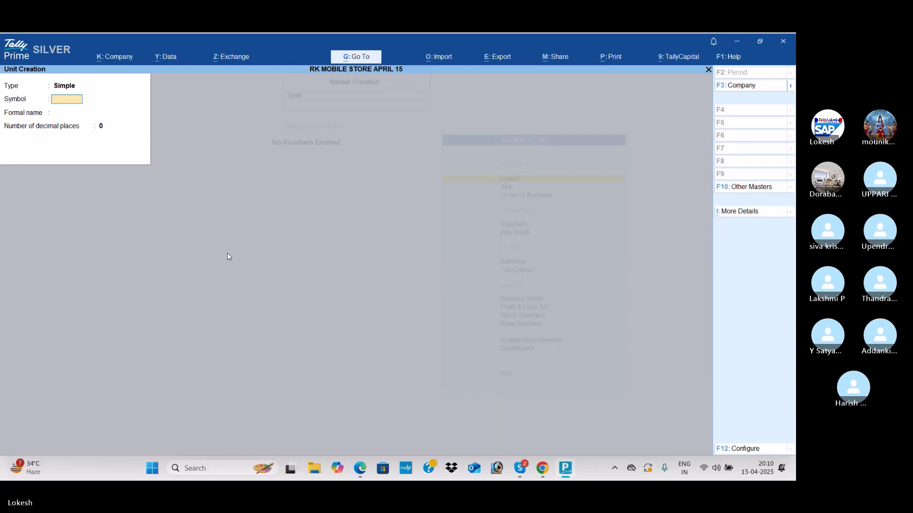
{"action": "key", "text": "Return"}
{"action": "type", "text": "Pac"}
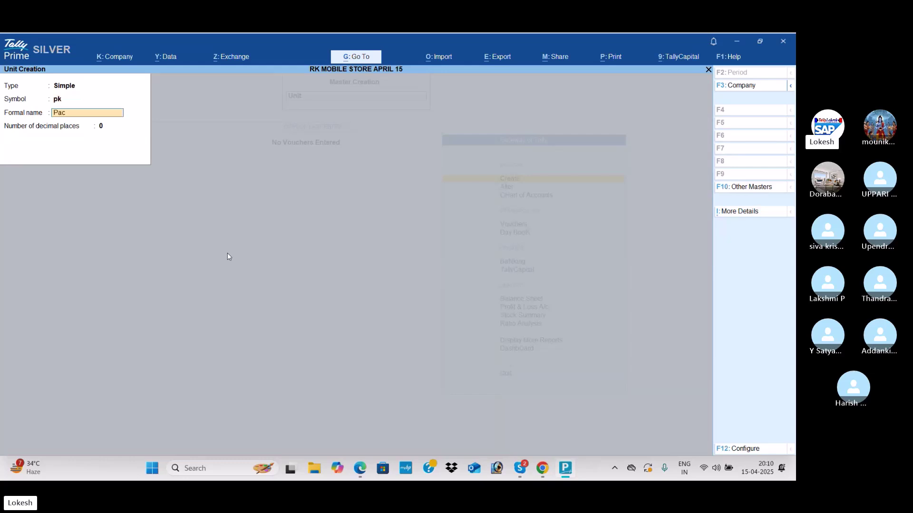
{"action": "key", "text": "Return"}
{"action": "key", "text": "Return"}
{"action": "key", "text": "Return"}
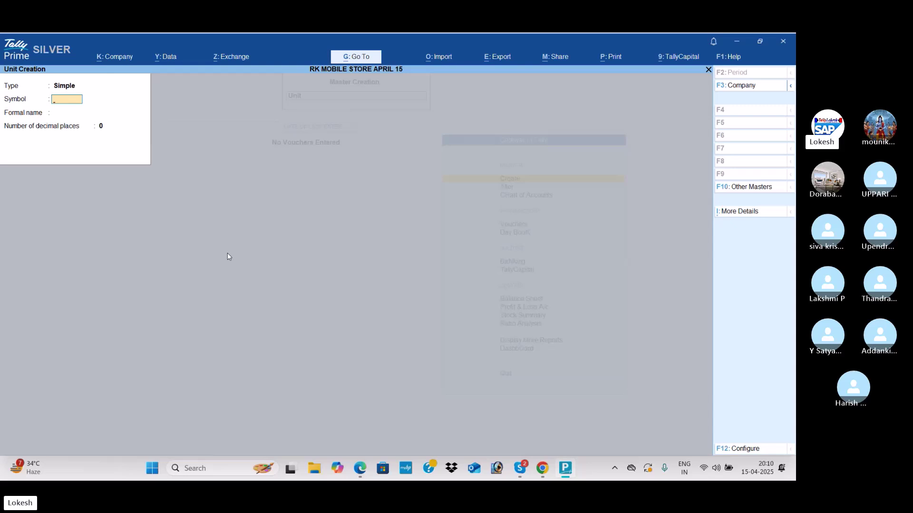
- Create a simple unit for dozens and return to the list of masters
{"action": "key", "text": "Return"}
{"action": "type", "text": "Doze"}
{"action": "key", "text": "Return"}
{"action": "key", "text": "Return"}
{"action": "key", "text": "Escape"}
{"action": "key", "text": "Escape"}
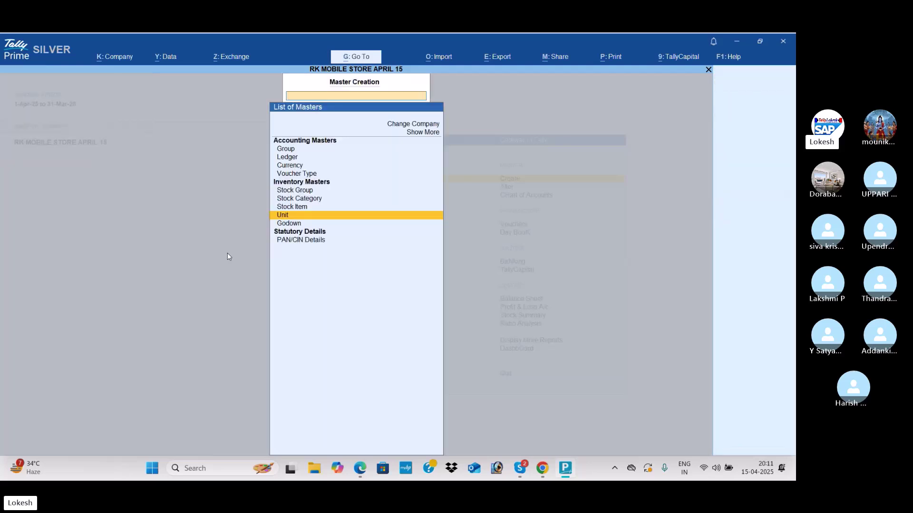
- Read the first product heading in the PDF and create a stock group named Mobiles under Primary
{"action": "key", "text": "Up"}
{"action": "key", "text": "Up"}
{"action": "key", "text": "Up"}
{"action": "key", "text": "Return"}
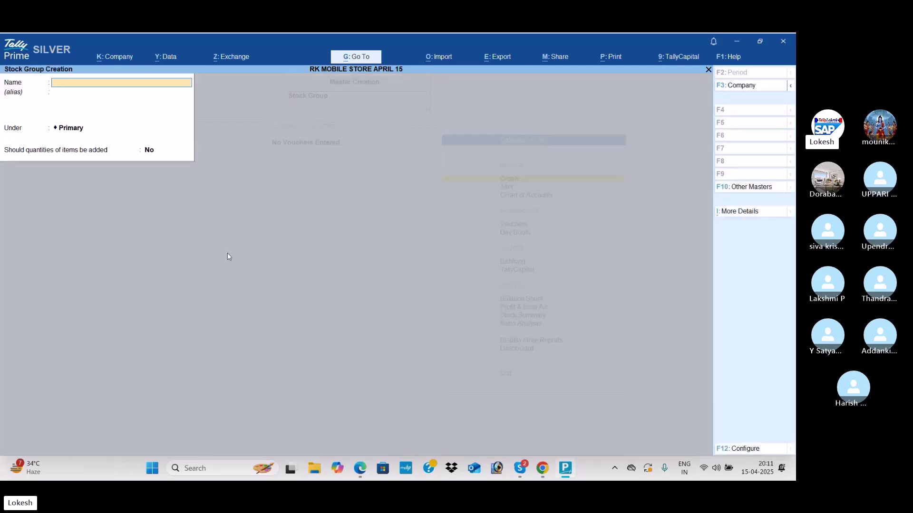
{"action": "key", "text": "alt+Tab"}
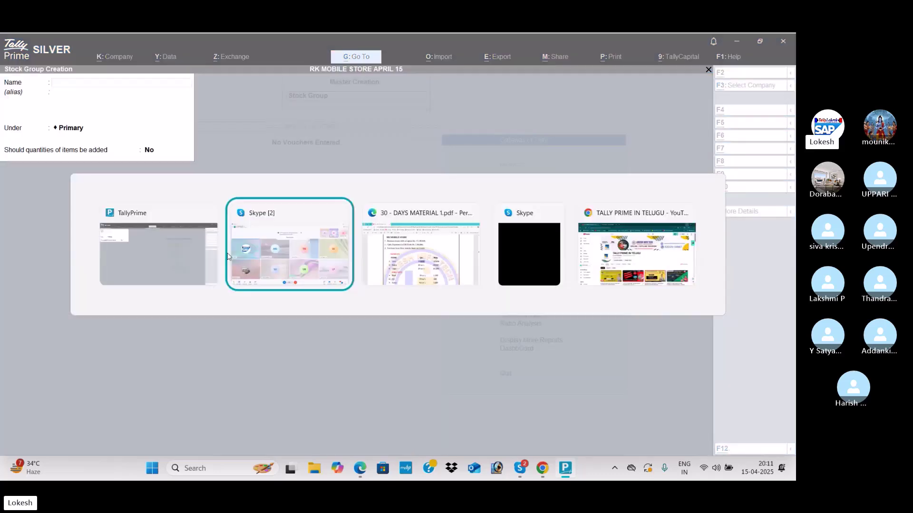
{"action": "key", "text": "alt+Tab"}
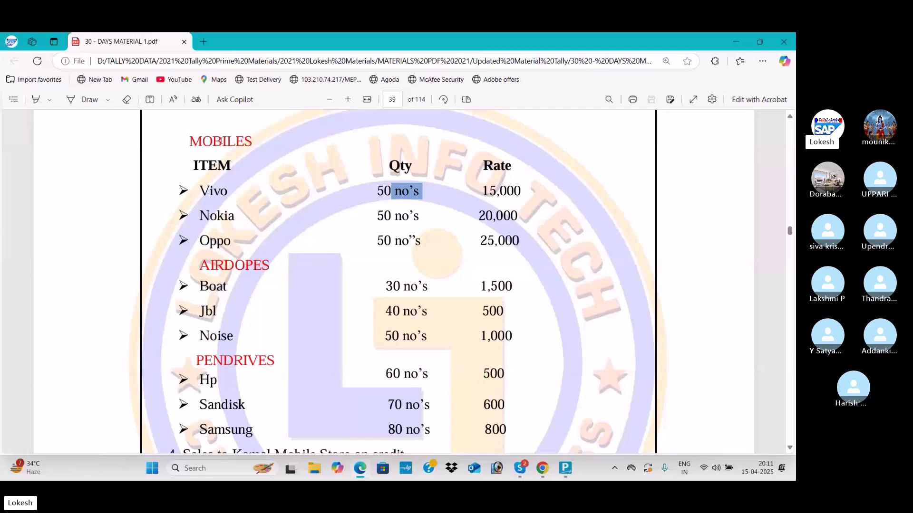
{"action": "key", "text": "alt+Tab"}
{"action": "type", "text": "M"}
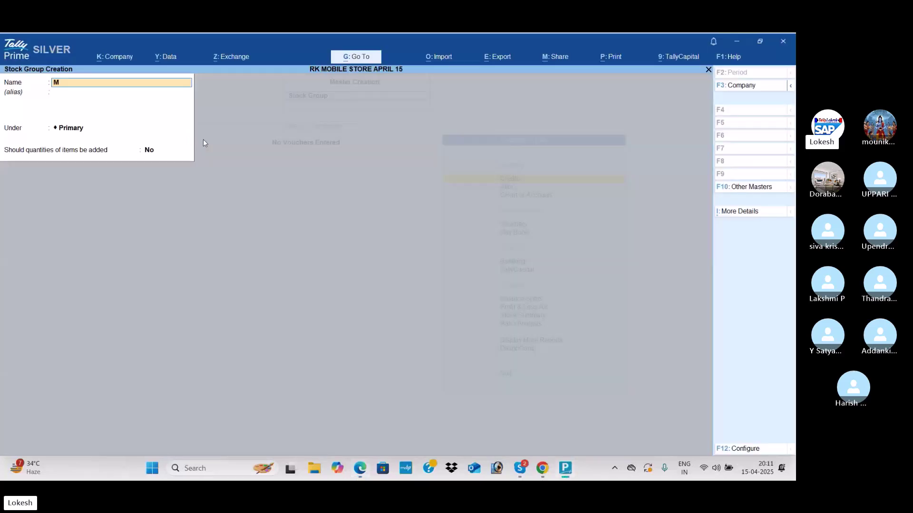
{"action": "type", "text": "obiles"}
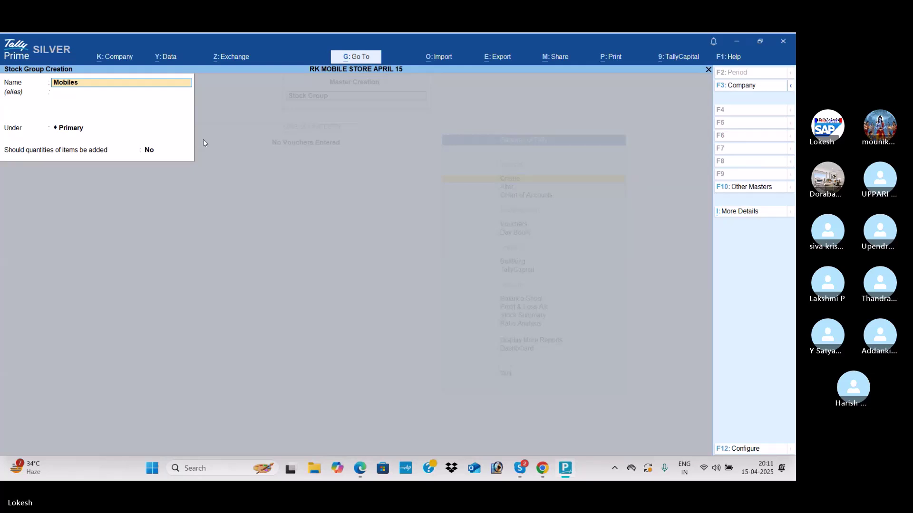
{"action": "key", "text": "Return"}
{"action": "key", "text": "Return"}
{"action": "key", "text": "Return"}
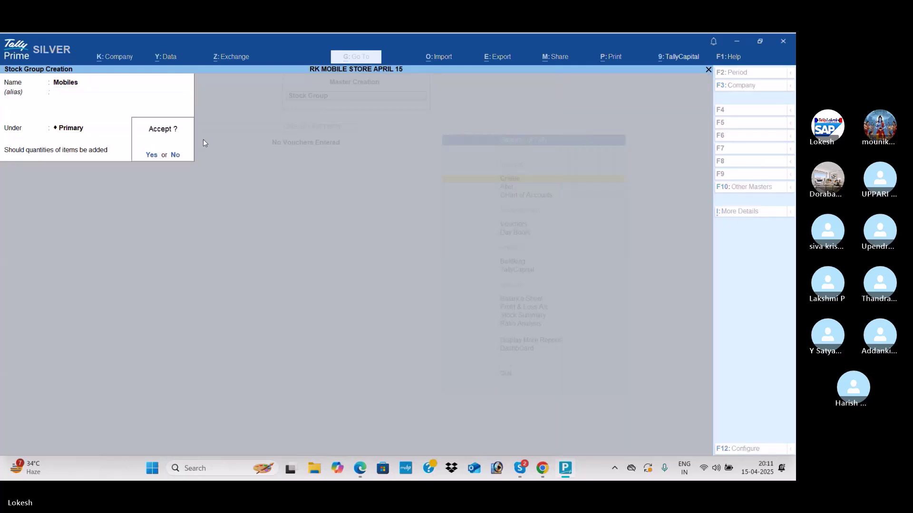
{"action": "key", "text": "Return"}
- Look up the second product heading in the PDF and create a stock group named Airdopes under Primary
{"action": "key", "text": "alt+Tab"}
{"action": "scroll", "coordinate": [200, 171], "scroll_direction": "down", "scroll_amount": 2}
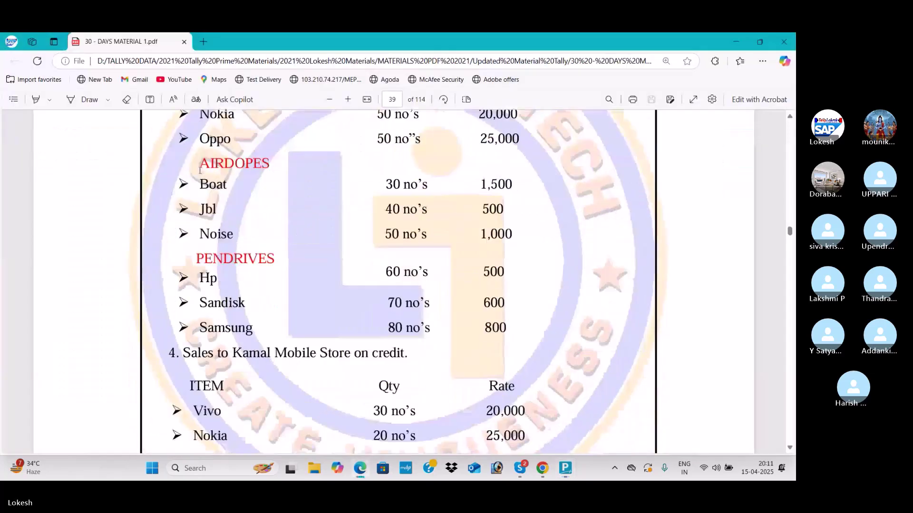
{"action": "key", "text": "alt+Tab"}
{"action": "type", "text": "Airdopes"}
{"action": "key", "text": "Return"}
{"action": "key", "text": "Return"}
{"action": "key", "text": "Return"}
{"action": "key", "text": "Return"}
{"action": "key", "text": "Return"}
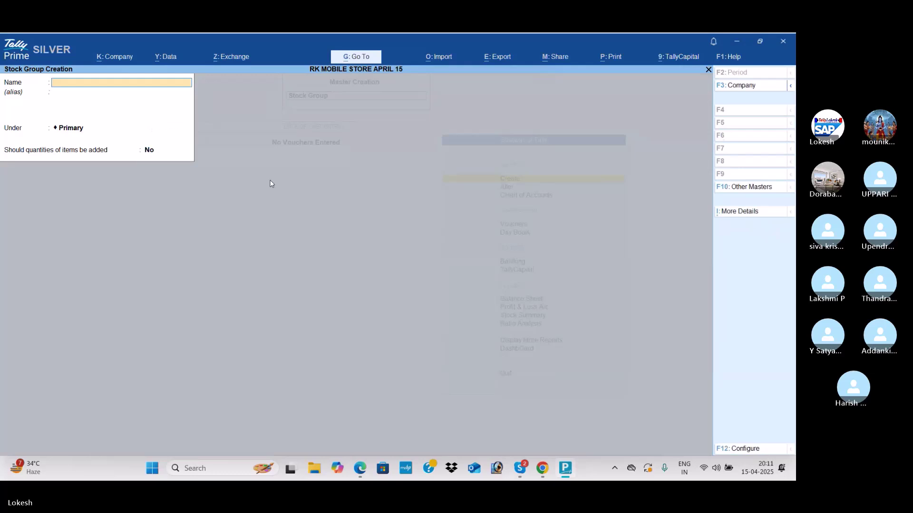
- Check the third product heading in the PDF and create a stock group named Pendrives under Primary
{"action": "key", "text": "alt+Tab"}
{"action": "key", "text": "alt+Tab"}
{"action": "type", "text": "Pendrive"}
{"action": "key", "text": "Return"}
{"action": "key", "text": "Return"}
{"action": "key", "text": "Return"}
{"action": "key", "text": "Return"}
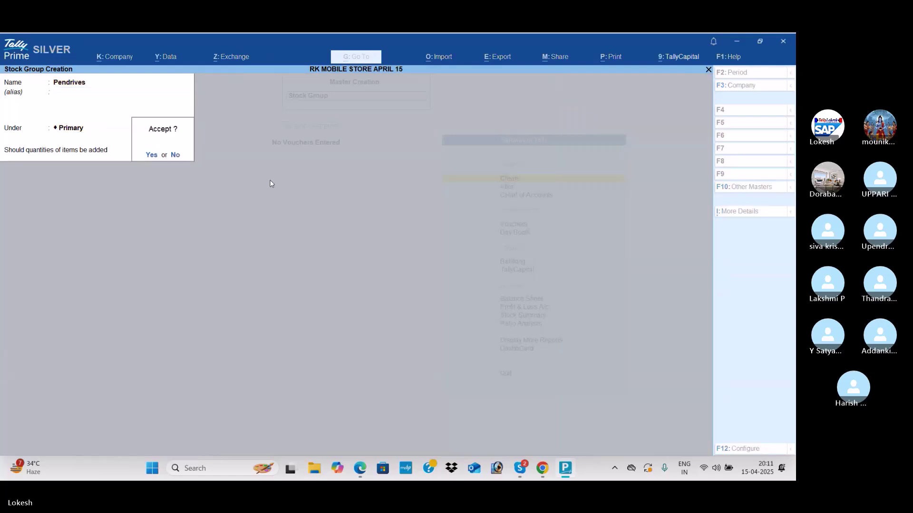
{"action": "key", "text": "Return"}
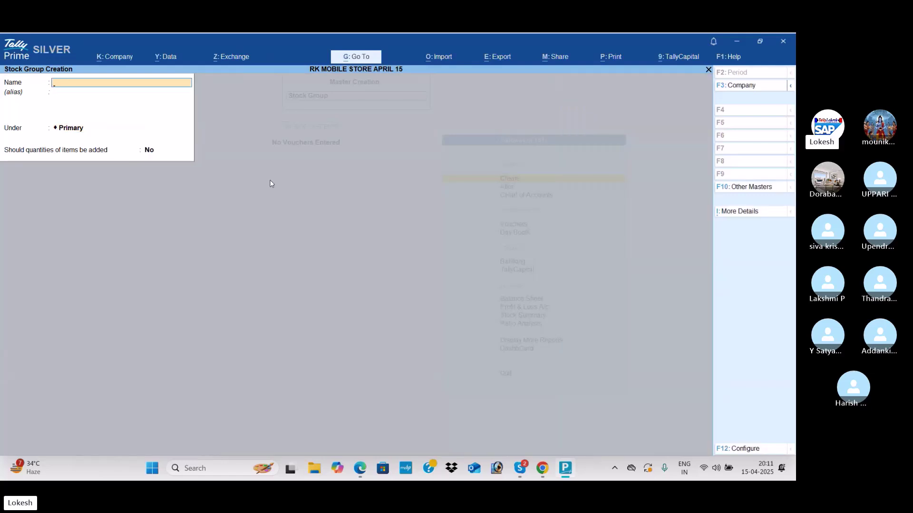
- Leave stock group creation, skip stock categories, and open a blank stock item for creation
{"action": "key", "text": "Escape"}
{"action": "key", "text": "Return"}
{"action": "key", "text": "Down"}
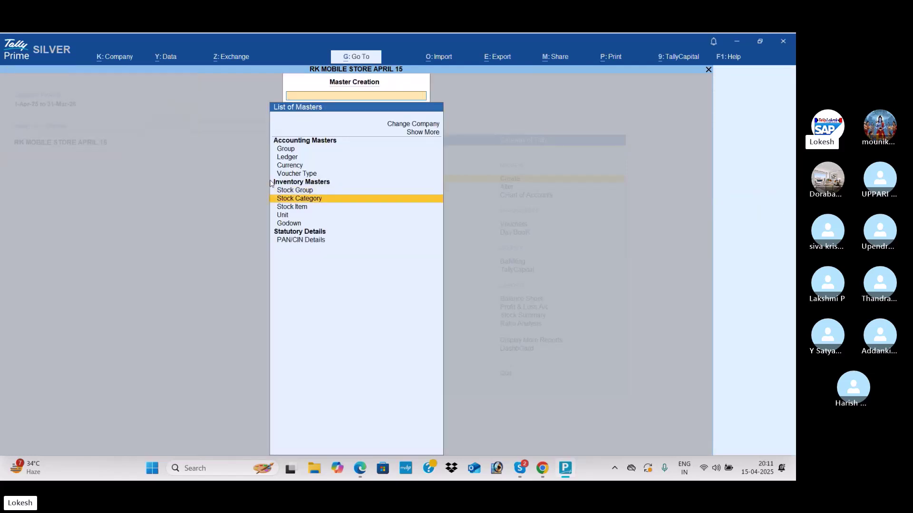
{"action": "key", "text": "Return"}
{"action": "key", "text": "Escape"}
{"action": "key", "text": "Down"}
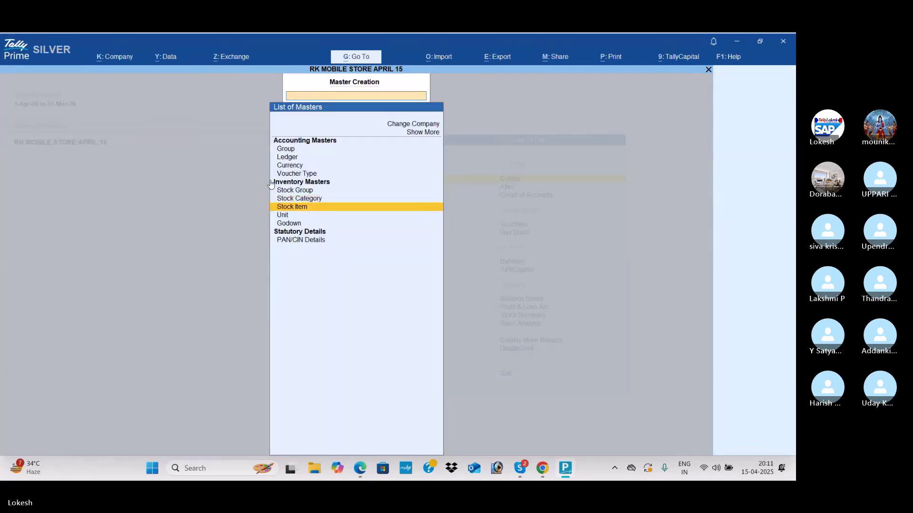
{"action": "key", "text": "Return"}
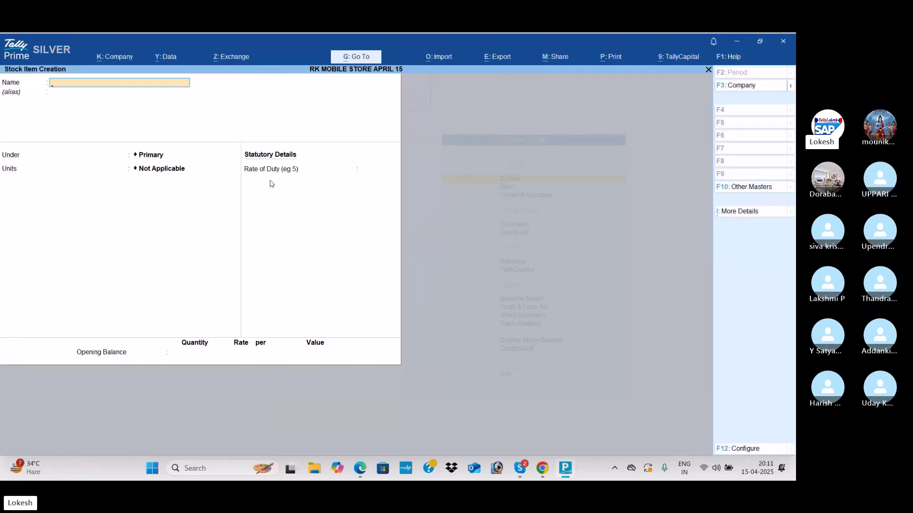
- Look up the first mobile in the PDF and enter a stock item named Vivo under the Mobiles group
{"action": "key", "text": "alt"}
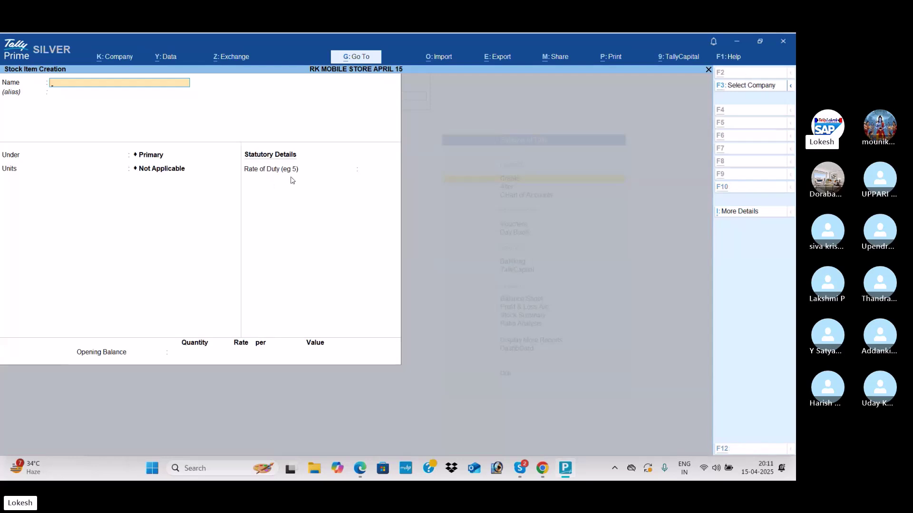
{"action": "key", "text": "alt+Tab"}
{"action": "scroll", "coordinate": [229, 247], "scroll_direction": "up", "scroll_amount": 4}
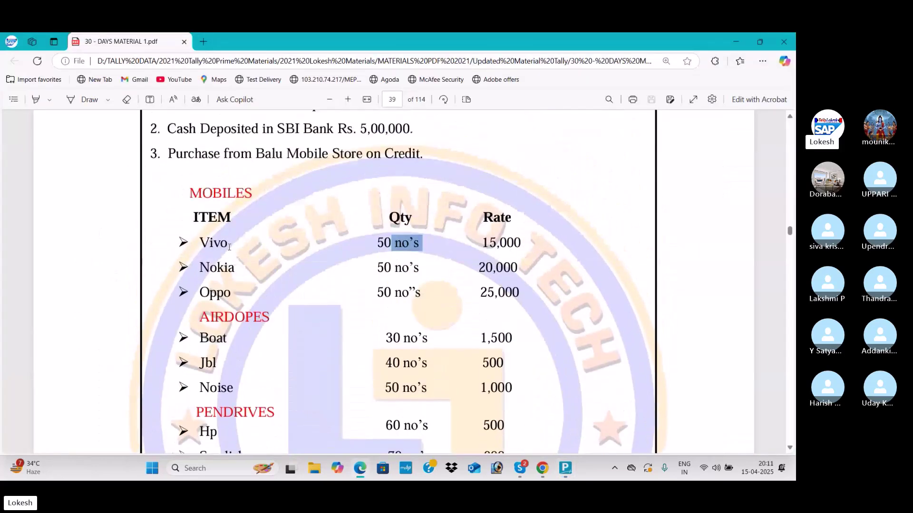
{"action": "key", "text": "alt+Tab"}
{"action": "type", "text": "Viv"}
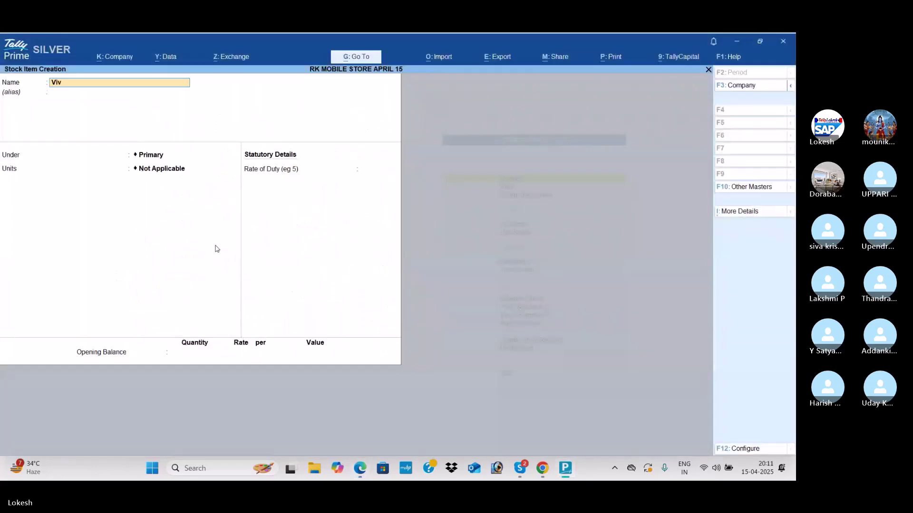
{"action": "type", "text": "o"}
{"action": "key", "text": "Return"}
{"action": "key", "text": "Return"}
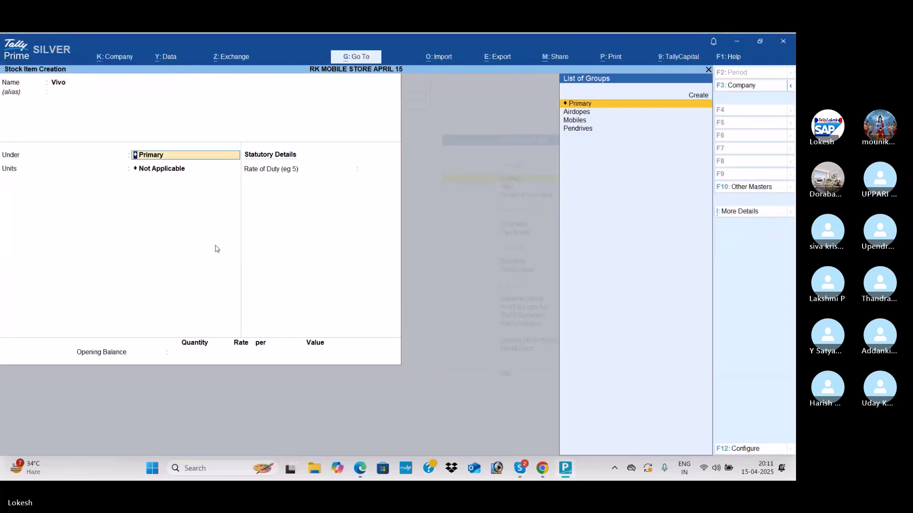
{"action": "key", "text": "Down"}
{"action": "key", "text": "Down"}
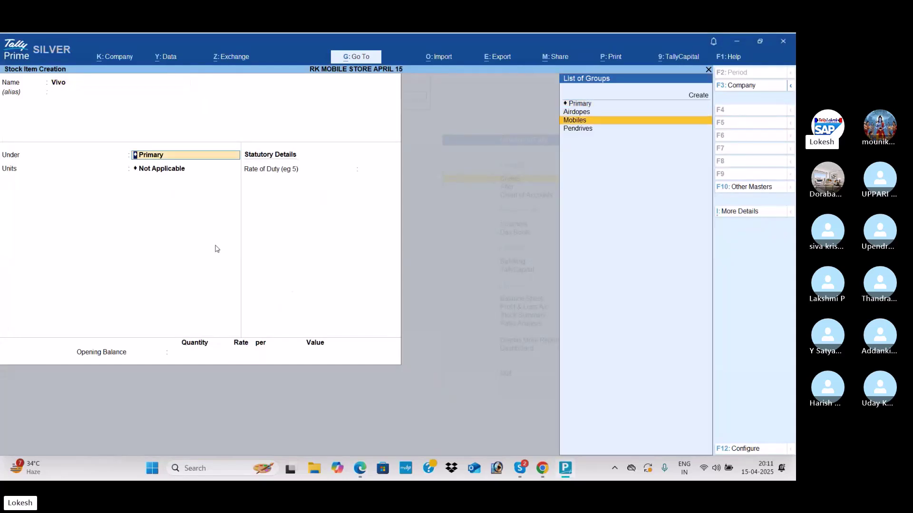
{"action": "key", "text": "Return"}
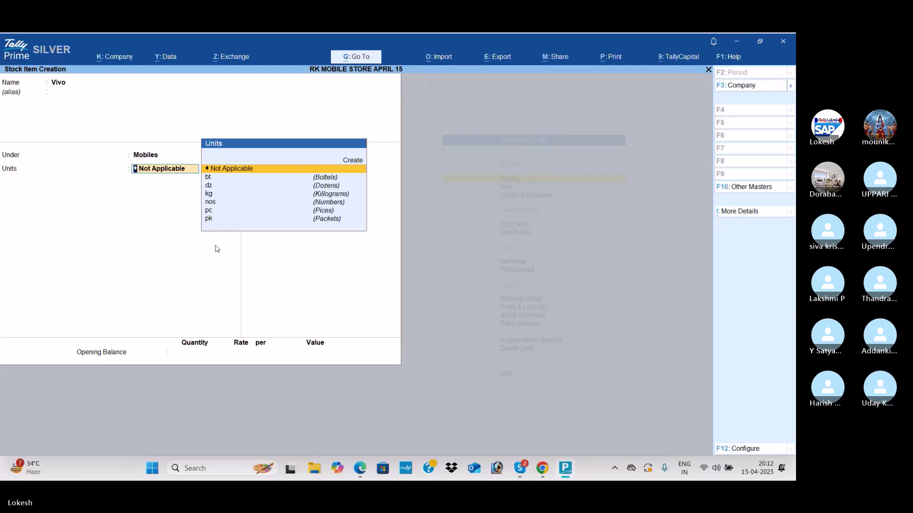
- Set Vivo's unit to nos, leave alternate units not applicable and the duty rate blank, and save the stock item
{"action": "key", "text": "Down"}
{"action": "key", "text": "Down"}
{"action": "key", "text": "Down"}
{"action": "key", "text": "Down"}
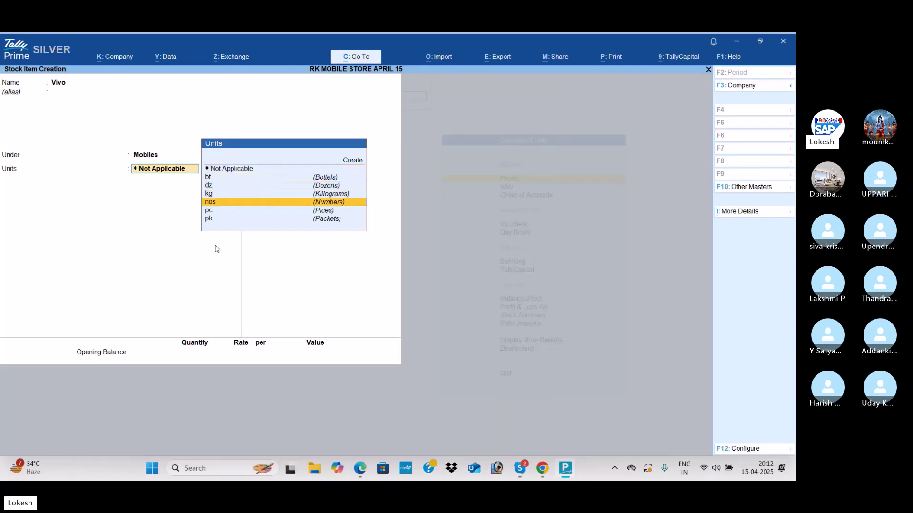
{"action": "key", "text": "Return"}
{"action": "key", "text": "Return"}
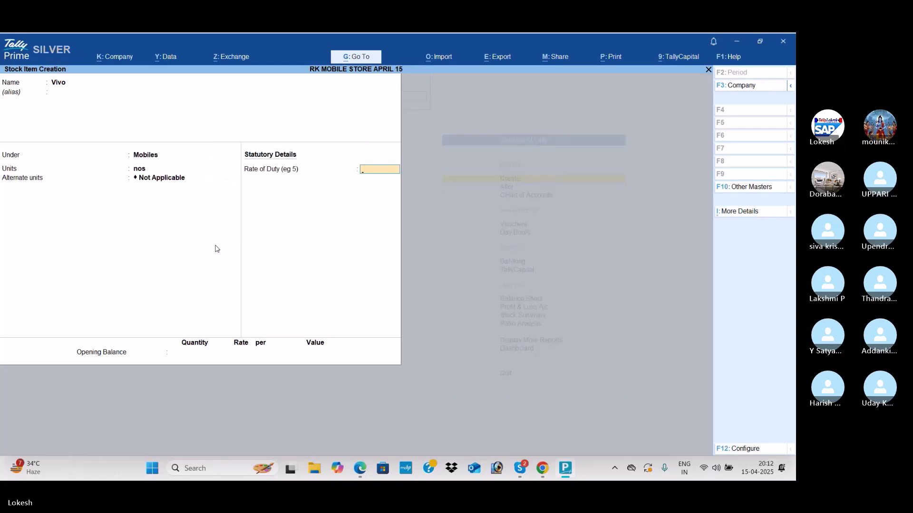
{"action": "key", "text": "Return"}
{"action": "key", "text": "Return"}
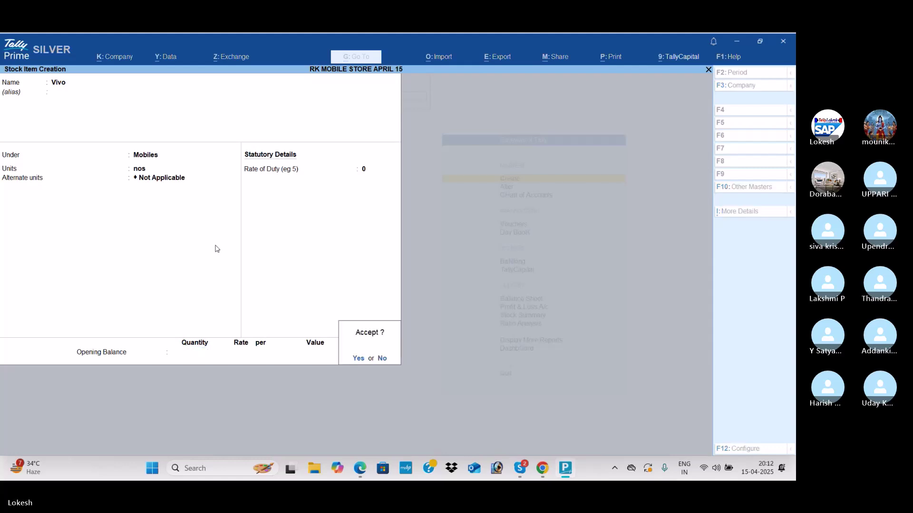
{"action": "key", "text": "Return"}
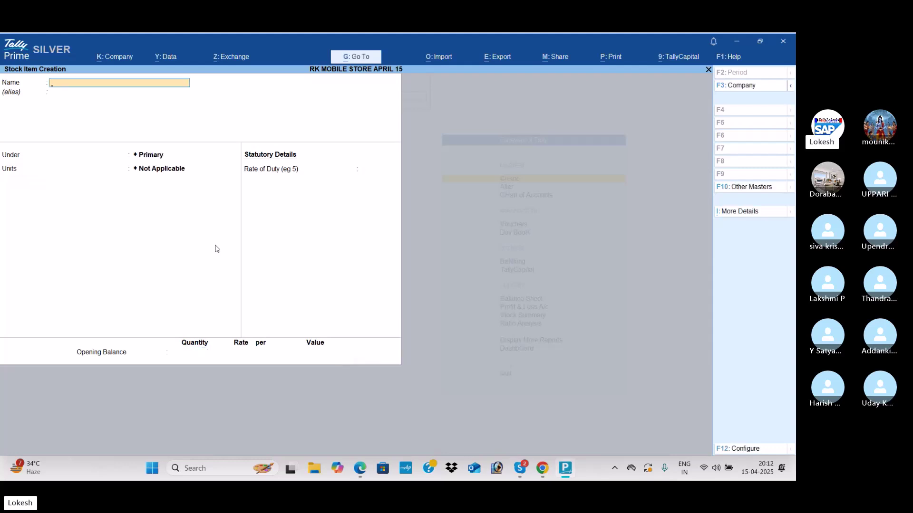
- Check the second mobile in the PDF and enter a stock item named Nokia under the Mobiles group
{"action": "key", "text": "alt+Tab"}
{"action": "key", "text": "alt+Tab"}
{"action": "type", "text": "Noki"}
{"action": "key", "text": "Return"}
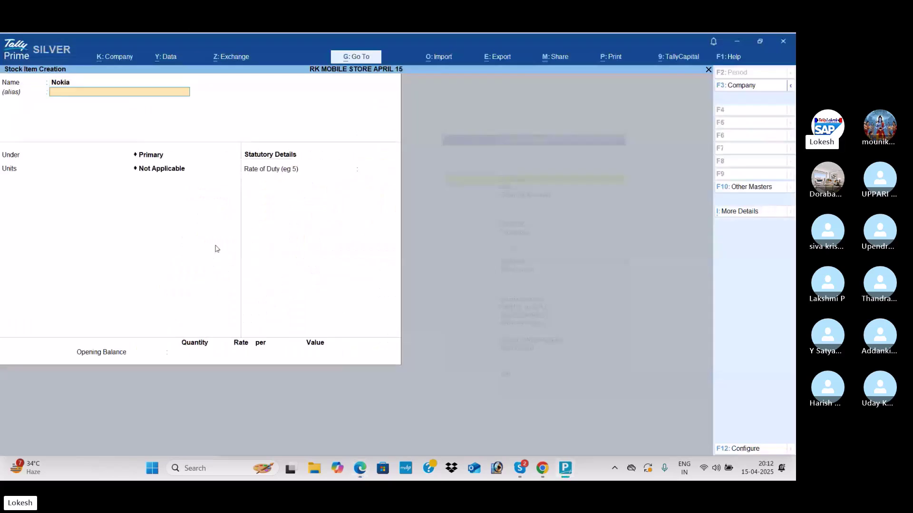
{"action": "key", "text": "Return"}
{"action": "key", "text": "Down"}
{"action": "key", "text": "Down"}
{"action": "key", "text": "Return"}
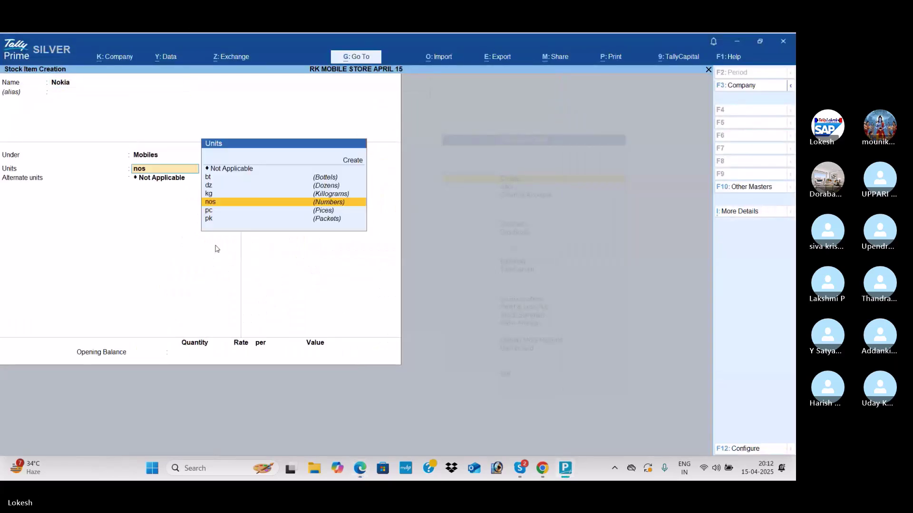
- Set Nokia's unit to nos without an alternate unit or duty rate and save the stock item
{"action": "type", "text": "nos"}
{"action": "key", "text": "Return"}
{"action": "key", "text": "Return"}
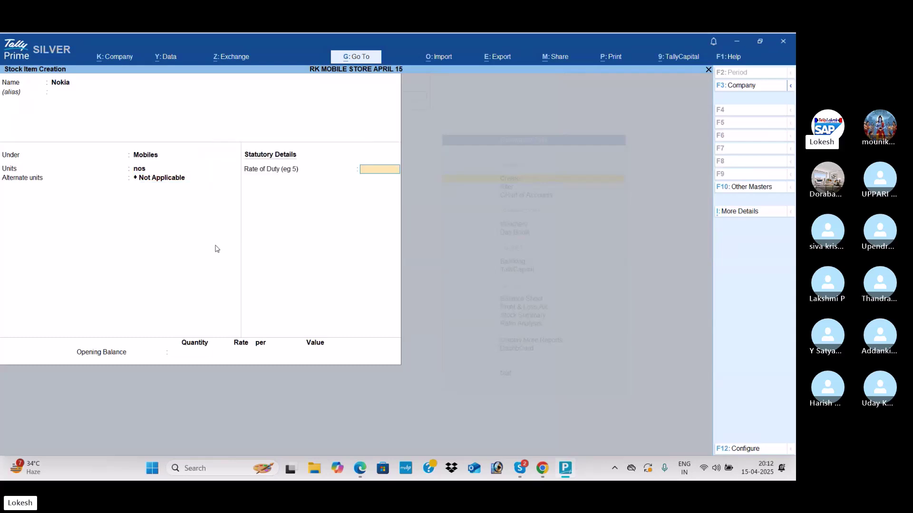
{"action": "key", "text": "Return"}
{"action": "key", "text": "Return"}
{"action": "key", "text": "Return"}
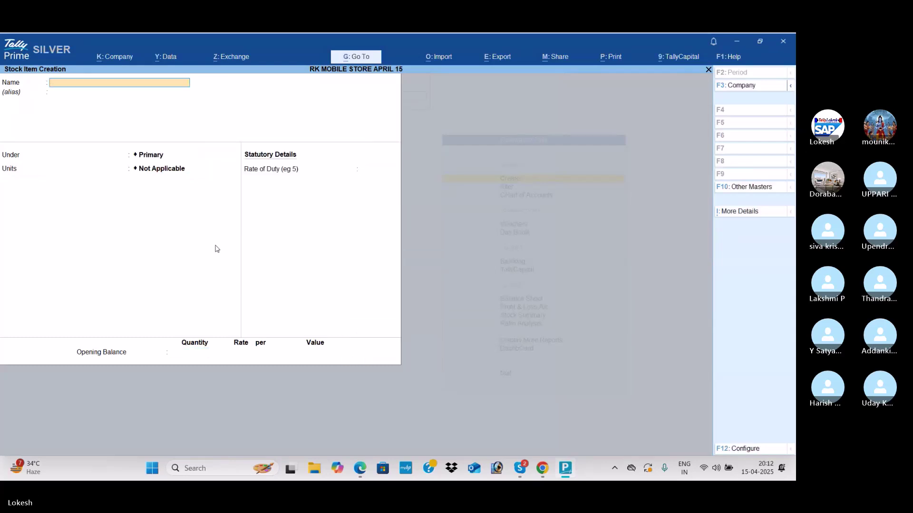
- Read the third mobile in the PDF and enter a stock item named Oppo under Mobiles with unit nos
{"action": "key", "text": "alt+Tab"}
{"action": "key", "text": "alt+Tab"}
{"action": "type", "text": "Oppo"}
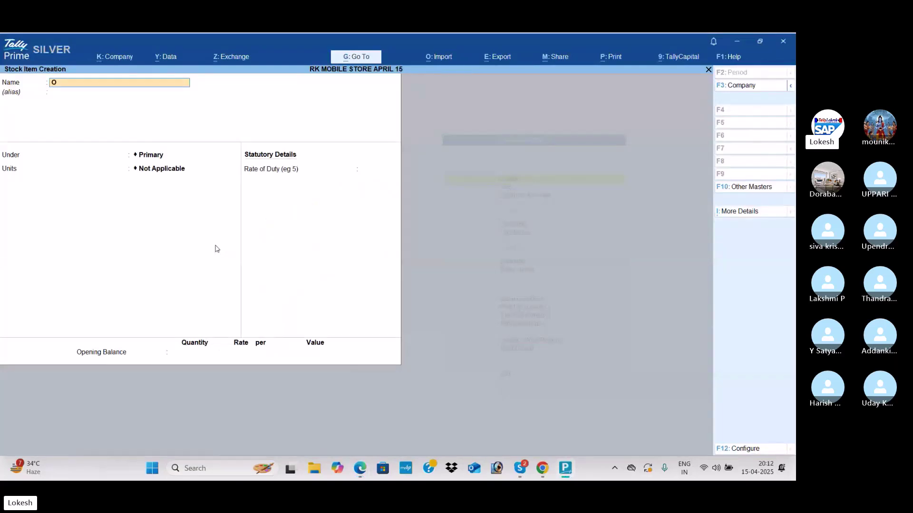
{"action": "key", "text": "Return"}
{"action": "key", "text": "Return"}
{"action": "key", "text": "Down"}
{"action": "key", "text": "Down"}
{"action": "key", "text": "Return"}
{"action": "key", "text": "Return"}
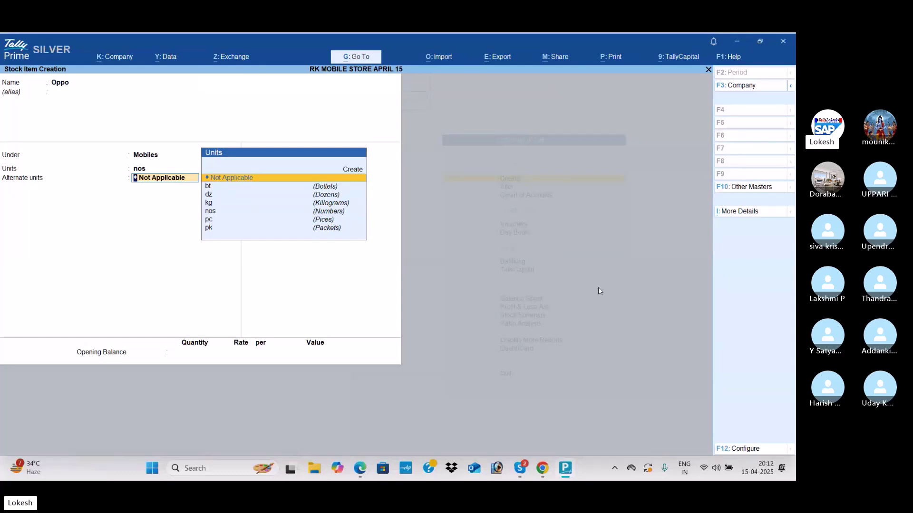
- Turn off the alternate units option in the stock item configuration and save the configuration
{"action": "left_click", "coordinate": [752, 450]}
{"action": "left_click", "coordinate": [338, 281]}
{"action": "key", "text": "n"}
{"action": "key", "text": "Return"}
{"action": "key", "text": "ctrl+a"}
- Go through Oppo's remaining details without entering a duty rate and save the stock item
{"action": "key", "text": "Return"}
{"action": "key", "text": "Return"}
{"action": "key", "text": "Return"}
{"action": "key", "text": "Return"}
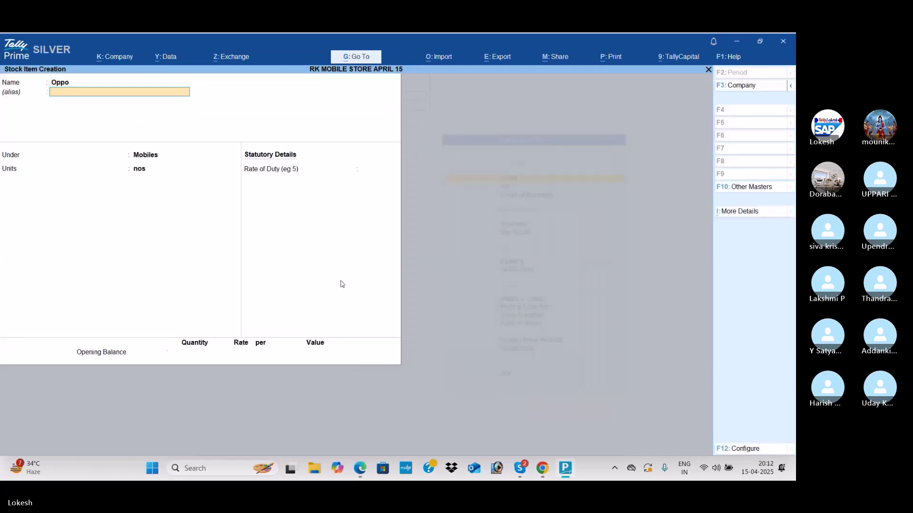
{"action": "key", "text": "Return"}
{"action": "key", "text": "Return"}
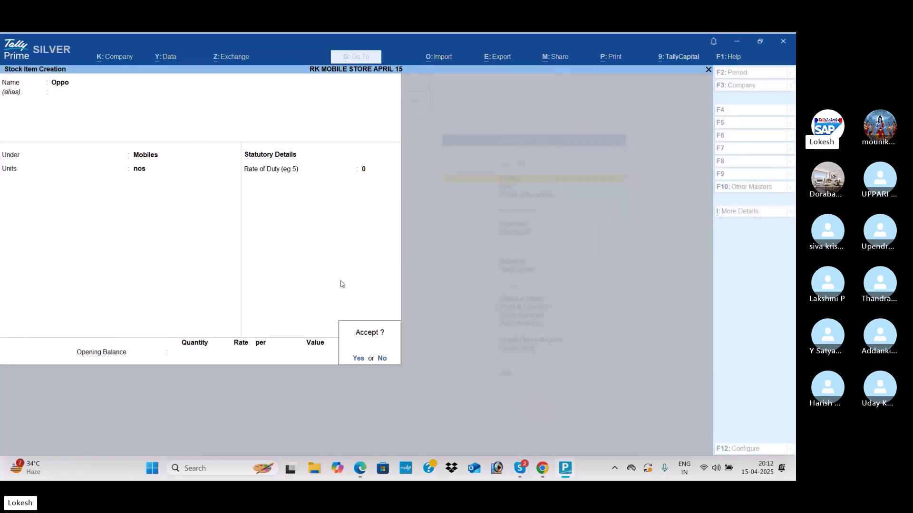
{"action": "key", "text": "Return"}
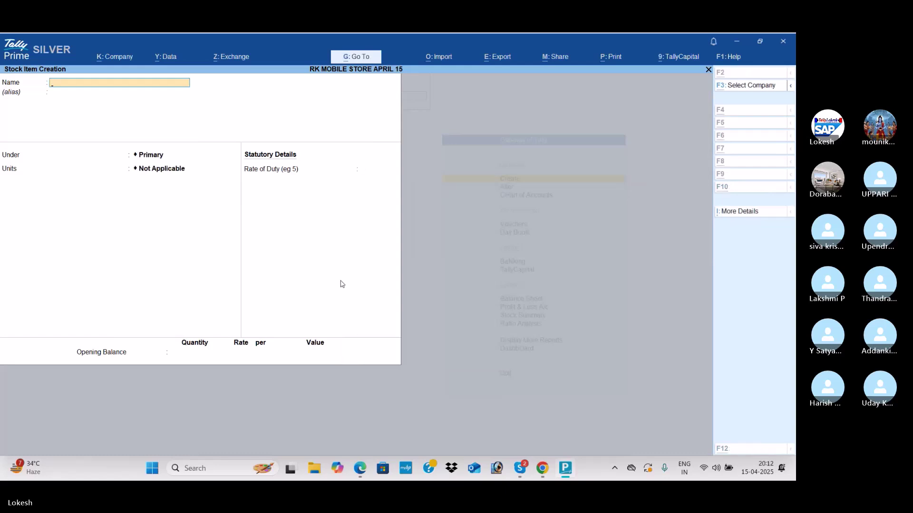
- Look up the first Airdopes product in the PDF and enter a stock item named Boat under the Airdopes group
{"action": "key", "text": "alt+Tab"}
{"action": "scroll", "coordinate": [318, 300], "scroll_direction": "down", "scroll_amount": 3}
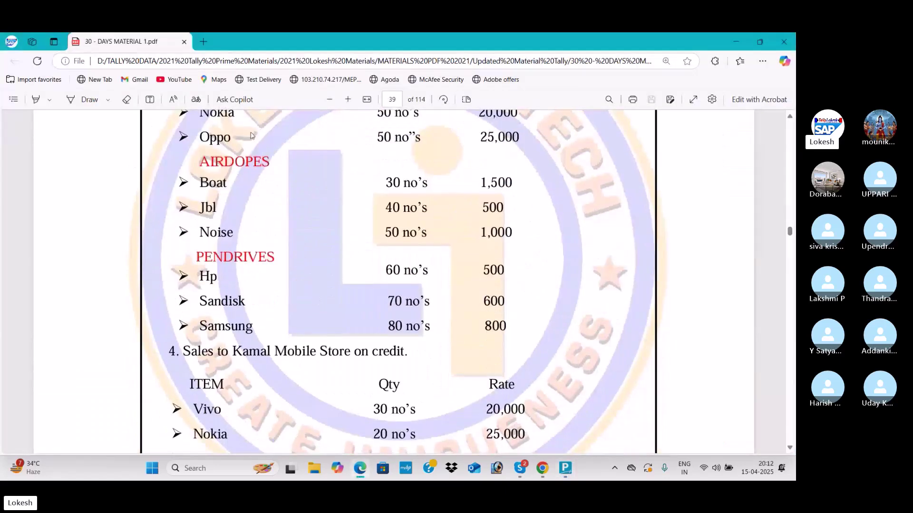
{"action": "key", "text": "alt+Tab"}
{"action": "type", "text": "B"}
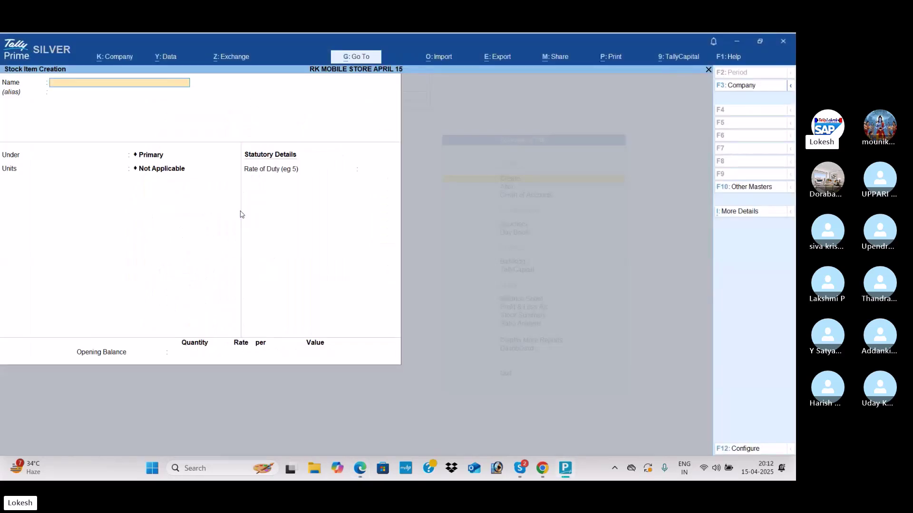
{"action": "type", "text": "oat"}
{"action": "key", "text": "Return"}
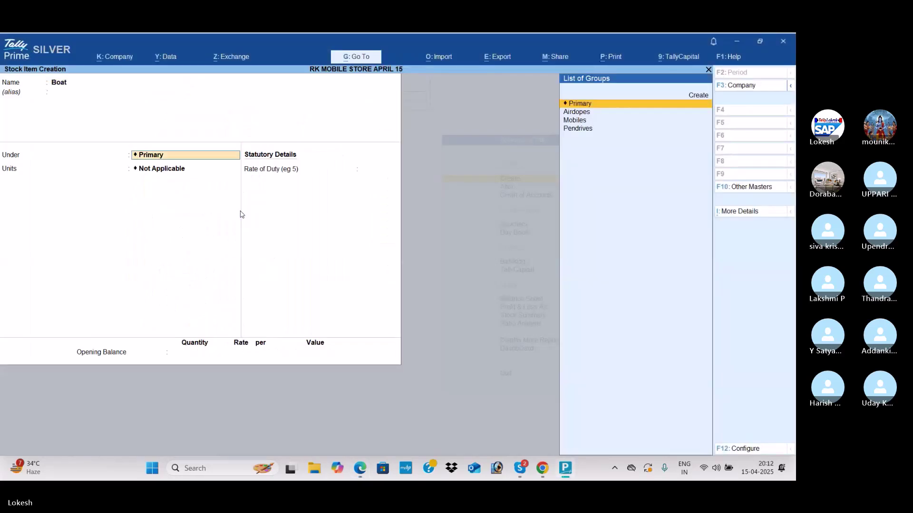
{"action": "key", "text": "Down"}
{"action": "key", "text": "Return"}
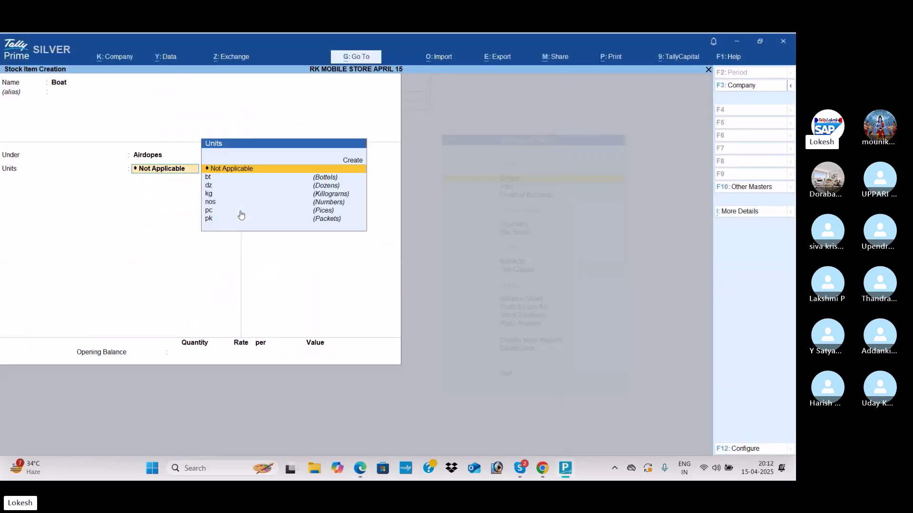
- Check Boat's unit in the PDF, set its unit to nos, and save the stock item
{"action": "key", "text": "alt+Tab"}
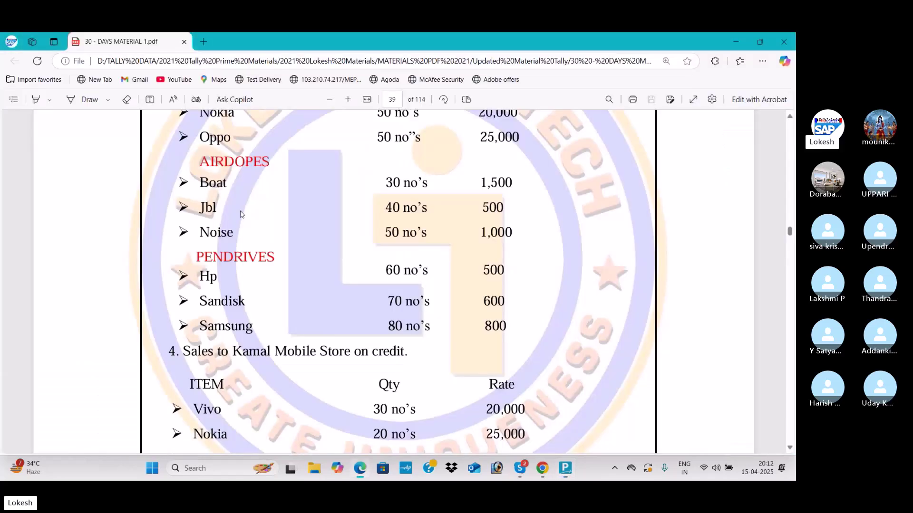
{"action": "key", "text": "alt+Tab"}
{"action": "key", "text": "Down"}
{"action": "key", "text": "Down"}
{"action": "key", "text": "Down"}
{"action": "key", "text": "Down"}
{"action": "key", "text": "Return"}
{"action": "key", "text": "Return"}
{"action": "key", "text": "Return"}
{"action": "key", "text": "Return"}
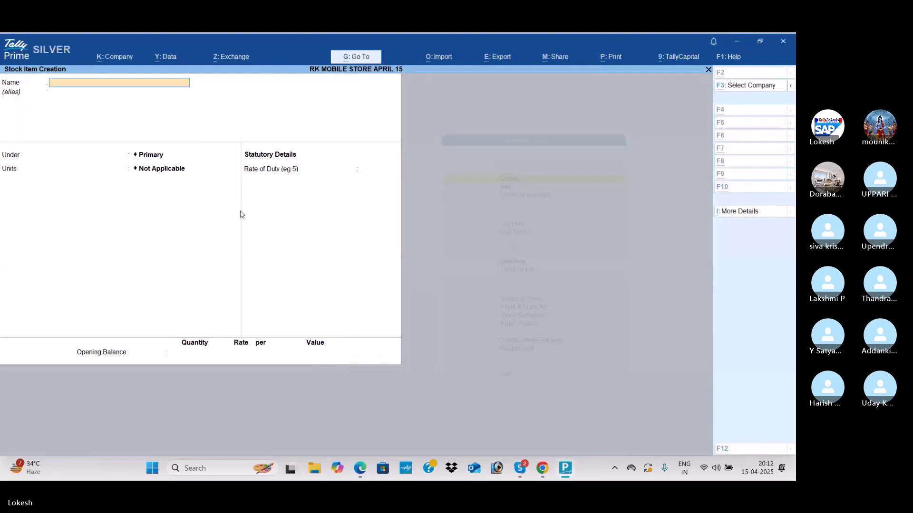
- Check the second Airdopes product in the PDF and create a stock item named Jbl under Airdopes with unit nos
{"action": "key", "text": "alt+Tab"}
{"action": "key", "text": "alt+Tab"}
{"action": "type", "text": "Jbl"}
{"action": "key", "text": "Return"}
{"action": "key", "text": "Return"}
{"action": "key", "text": "Down"}
{"action": "key", "text": "Return"}
{"action": "key", "text": "Return"}
{"action": "key", "text": "Return"}
{"action": "key", "text": "Return"}
{"action": "key", "text": "Return"}
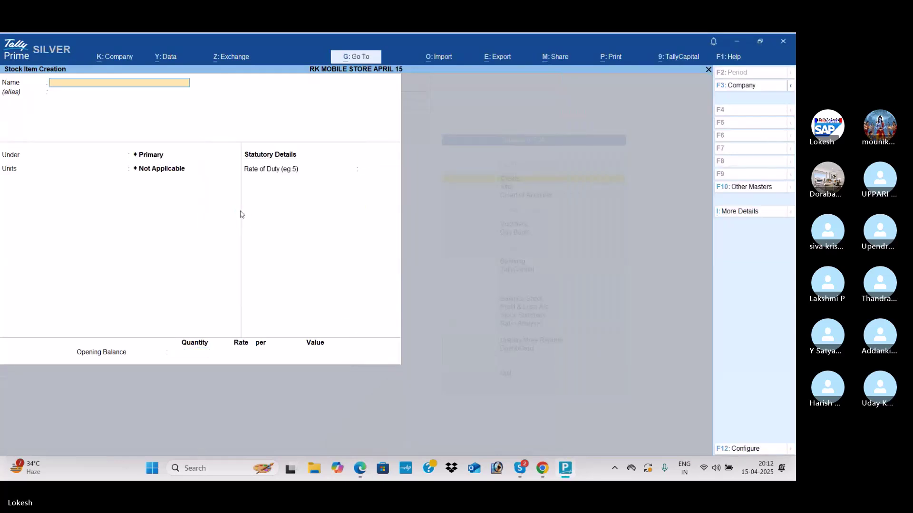
- Read the third Airdopes product in the PDF and create a stock item named Noise under Airdopes with unit nos
{"action": "key", "text": "alt+Tab"}
{"action": "key", "text": "alt+Tab"}
{"action": "type", "text": "Nois"}
{"action": "key", "text": "Return"}
{"action": "key", "text": "Down"}
{"action": "key", "text": "Return"}
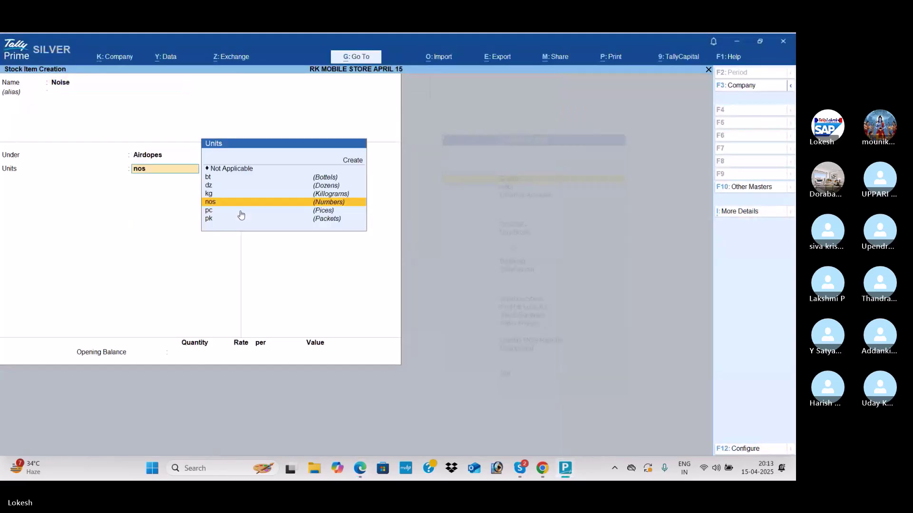
{"action": "key", "text": "Return"}
{"action": "key", "text": "Return"}
{"action": "key", "text": "Return"}
{"action": "key", "text": "Return"}
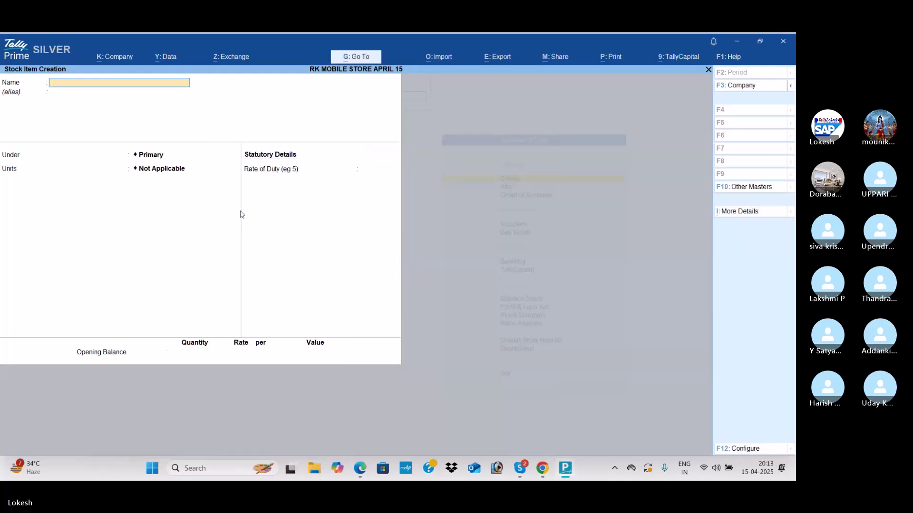
- Look up the first pendrive in the PDF and enter a stock item named Hp under the Pendrives group
{"action": "key", "text": "alt+Tab"}
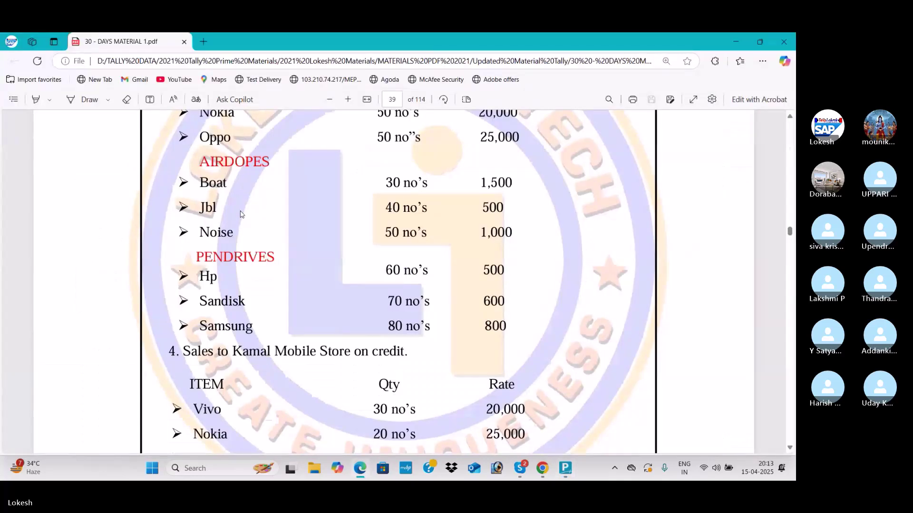
{"action": "key", "text": "alt+Tab"}
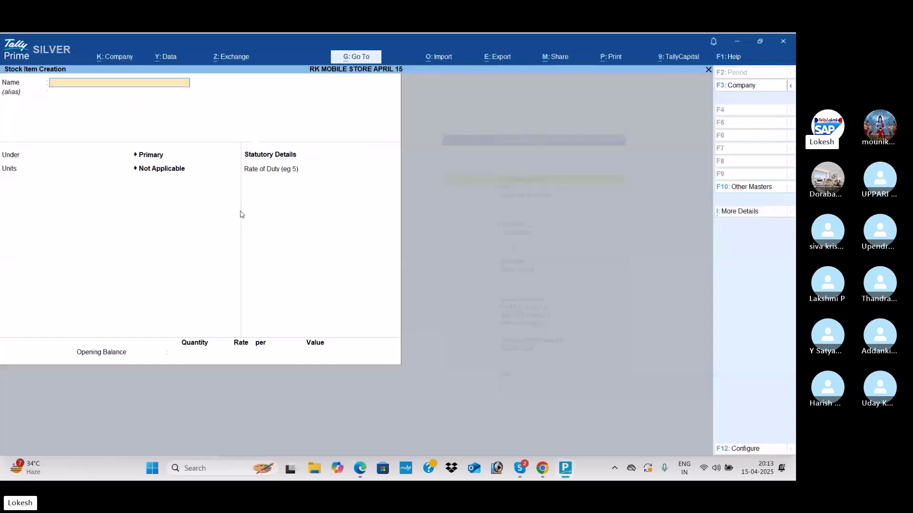
{"action": "type", "text": "Hp"}
{"action": "key", "text": "Return"}
{"action": "key", "text": "Down"}
{"action": "key", "text": "Down"}
{"action": "key", "text": "Down"}
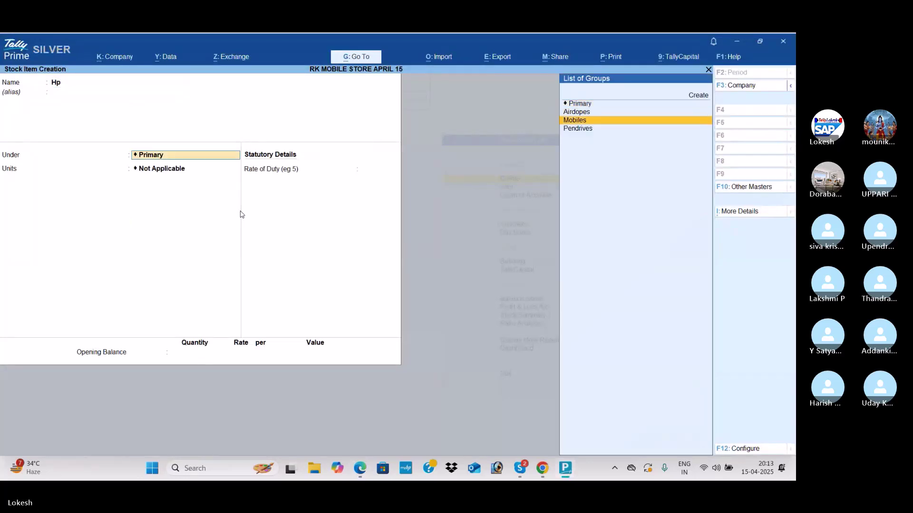
{"action": "key", "text": "Return"}
- Set Hp's unit to nos, leave the duty rate blank, and save the stock item
{"action": "key", "text": "Down"}
{"action": "key", "text": "Down"}
{"action": "key", "text": "Down"}
{"action": "key", "text": "Down"}
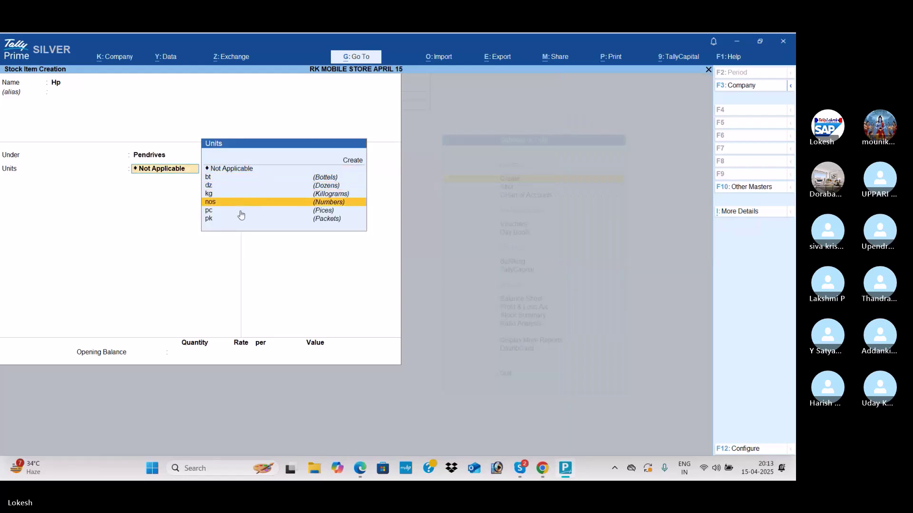
{"action": "key", "text": "Return"}
{"action": "key", "text": "Return"}
{"action": "key", "text": "Return"}
{"action": "key", "text": "Return"}
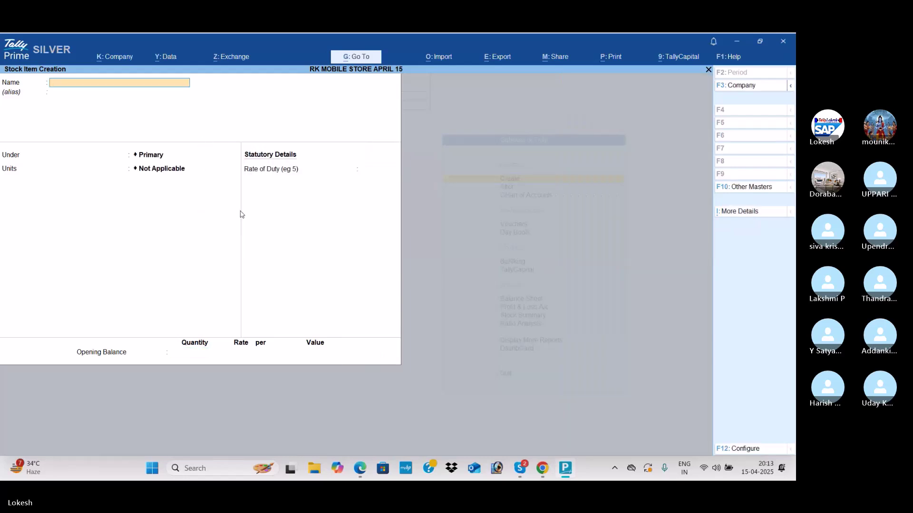
- Look up the second pendrive in the PDF and create a stock item named Sandisk under Pendrives with unit nos
{"action": "key", "text": "alt+Tab"}
{"action": "key", "text": "alt+Tab"}
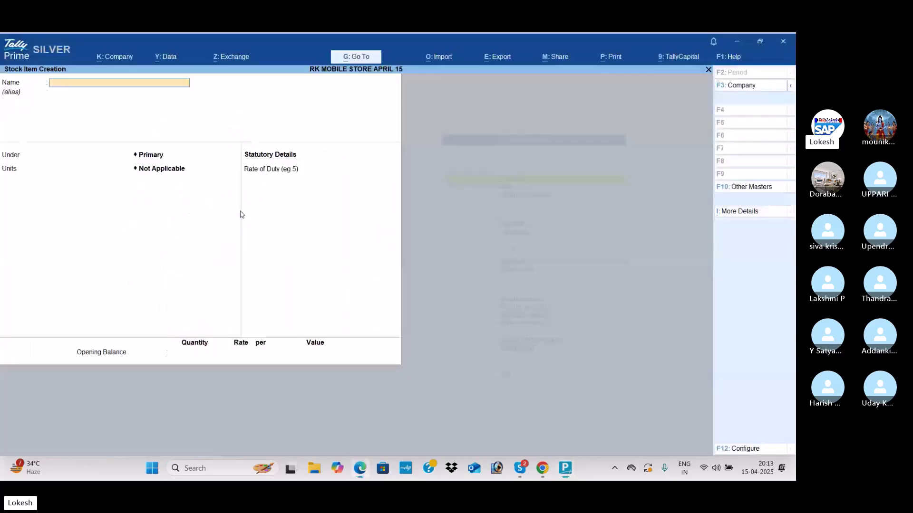
{"action": "type", "text": "Sandis"}
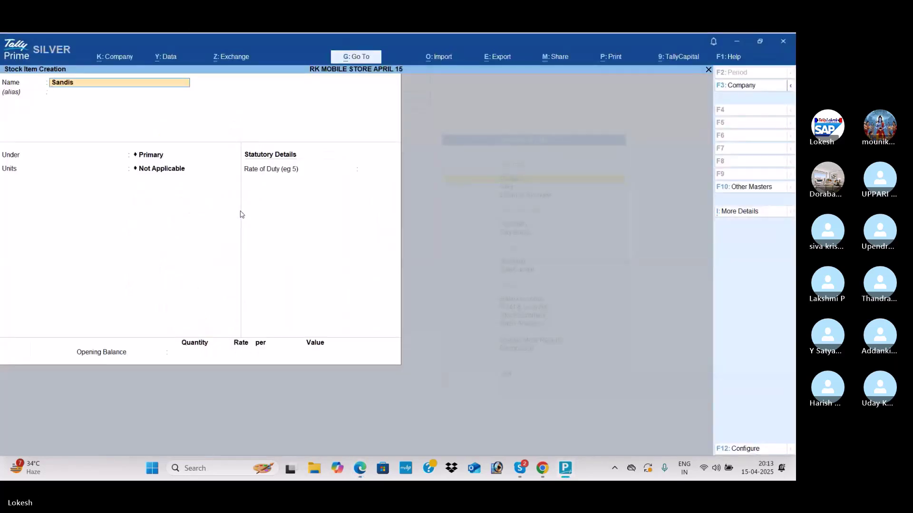
{"action": "key", "text": "Return"}
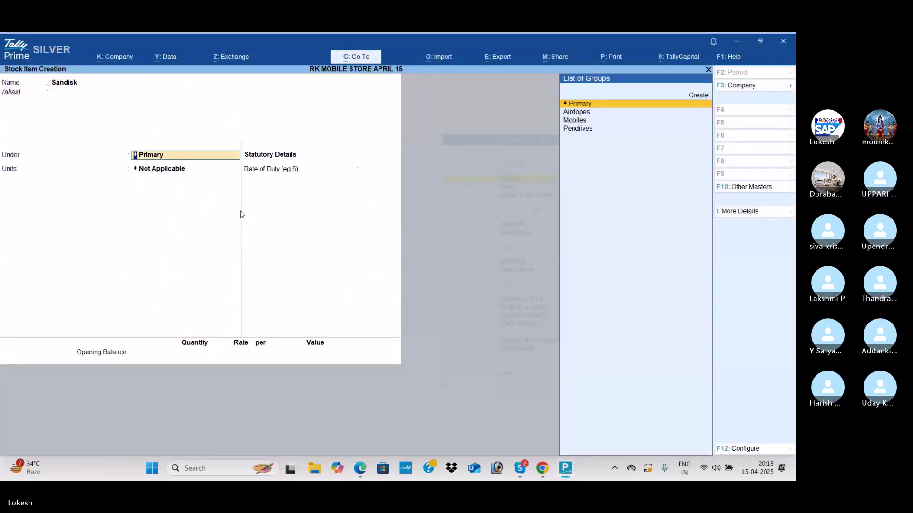
{"action": "key", "text": "Down"}
{"action": "key", "text": "Down"}
{"action": "key", "text": "Down"}
{"action": "key", "text": "Return"}
{"action": "key", "text": "Return"}
{"action": "key", "text": "Return"}
{"action": "key", "text": "Return"}
{"action": "key", "text": "Return"}
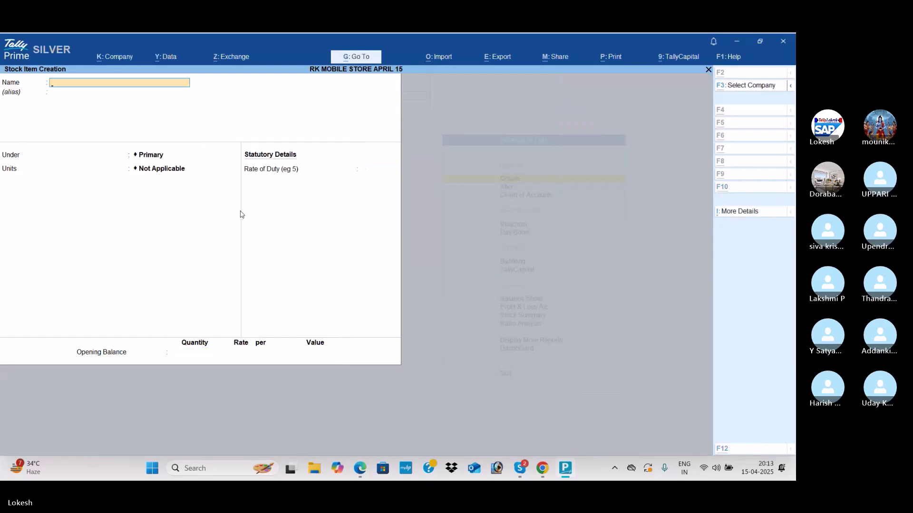
- Look up the third pendrive in the PDF, create a stock item named Samsung under Pendrives with unit nos, and leave master creation
{"action": "key", "text": "alt+Tab"}
{"action": "key", "text": "alt+Tab"}
{"action": "type", "text": "Samsung"}
{"action": "key", "text": "Return"}
{"action": "key", "text": "Down"}
{"action": "key", "text": "Down"}
{"action": "key", "text": "Down"}
{"action": "key", "text": "Return"}
{"action": "key", "text": "Return"}
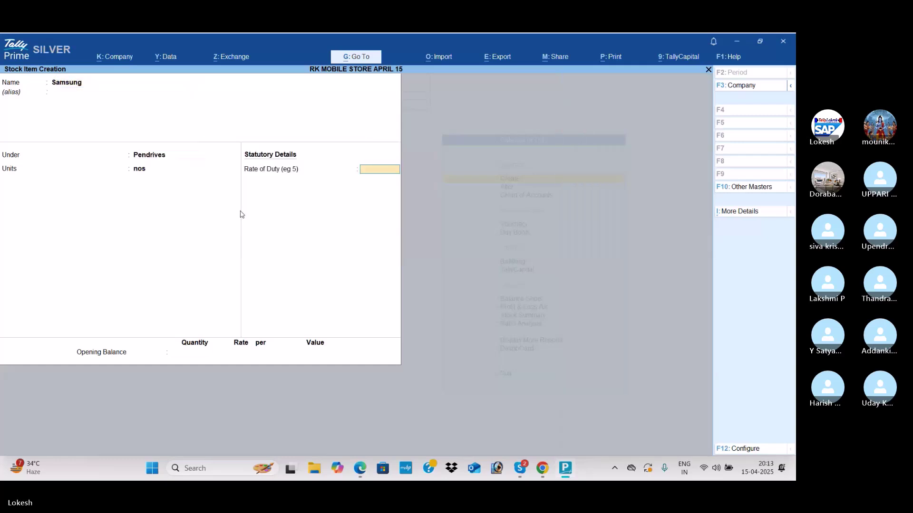
{"action": "key", "text": "Return"}
{"action": "key", "text": "Return"}
{"action": "key", "text": "y"}
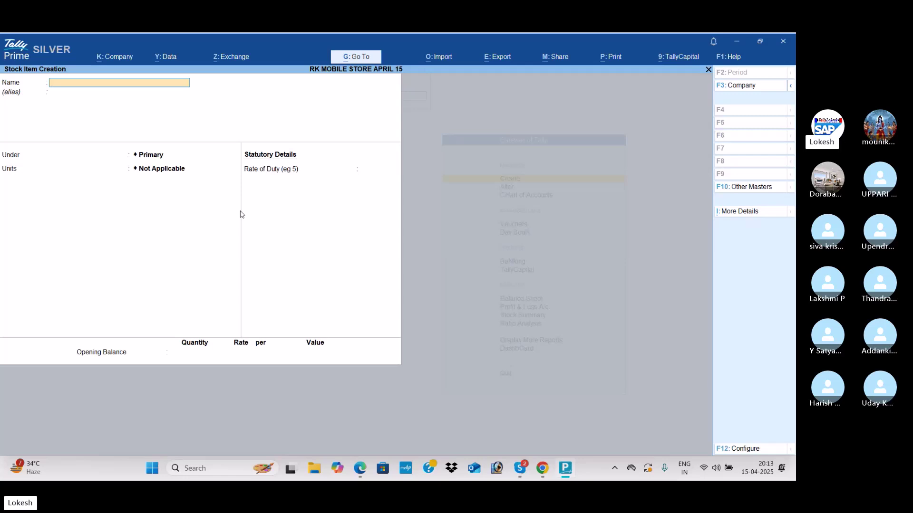
{"action": "key", "text": "Escape"}
{"action": "key", "text": "y"}
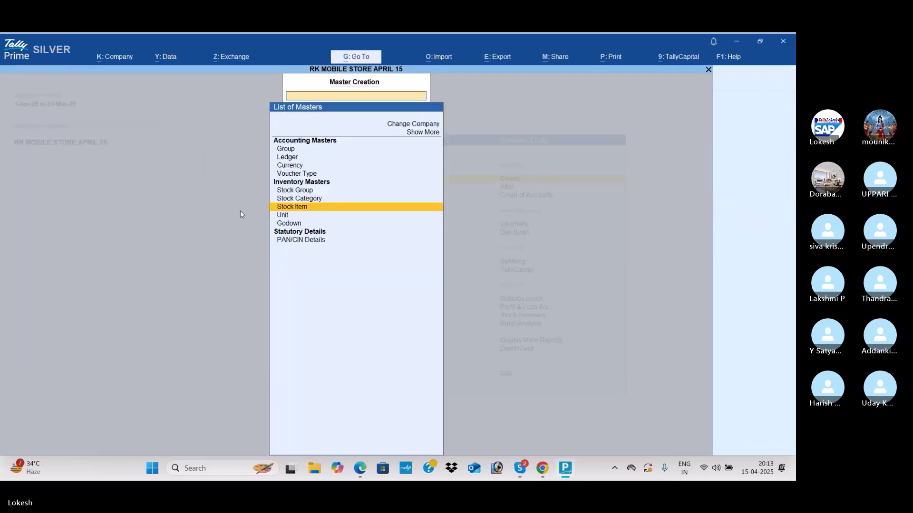
{"action": "key", "text": "Escape"}
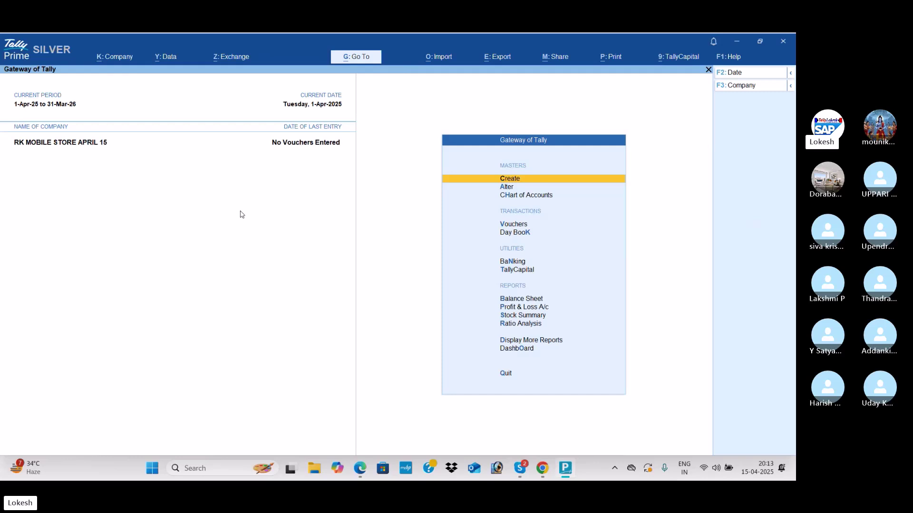
- Open the list of existing stock items for alteration
{"action": "key", "text": "Down"}
{"action": "key", "text": "Return"}
{"action": "key", "text": "Down"}
{"action": "key", "text": "Down"}
{"action": "key", "text": "Down"}
{"action": "key", "text": "Down"}
{"action": "key", "text": "Down"}
{"action": "key", "text": "Down"}
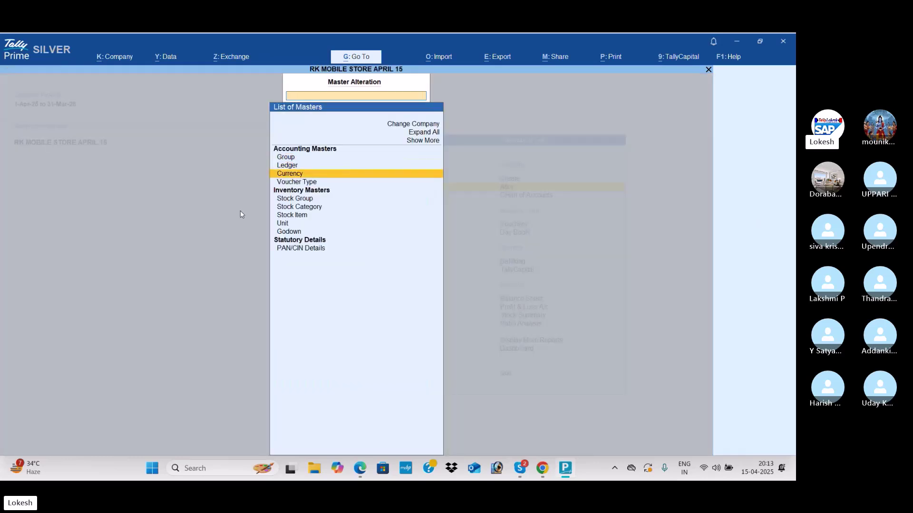
{"action": "key", "text": "Down"}
{"action": "key", "text": "Return"}
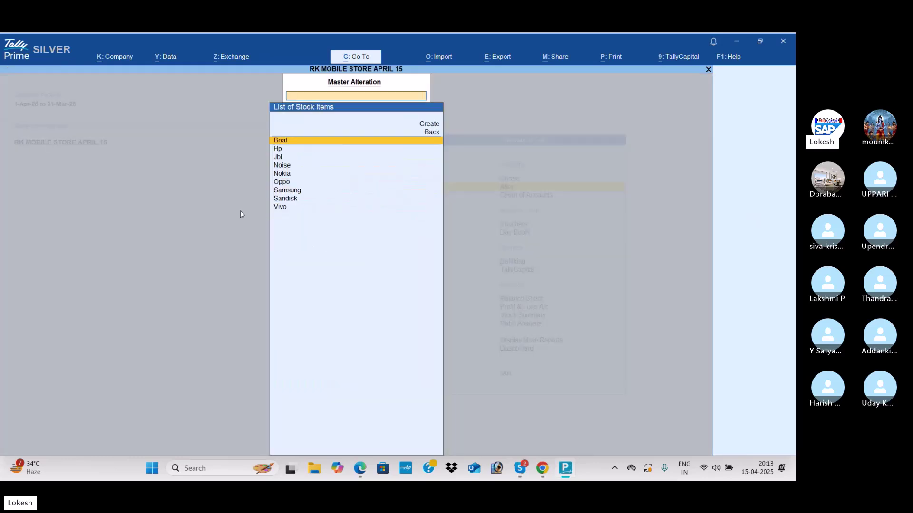
- Alter the Boat stock item under Airdopes with pc as its unit and save it
{"action": "key", "text": "Return"}
{"action": "key", "text": "Return"}
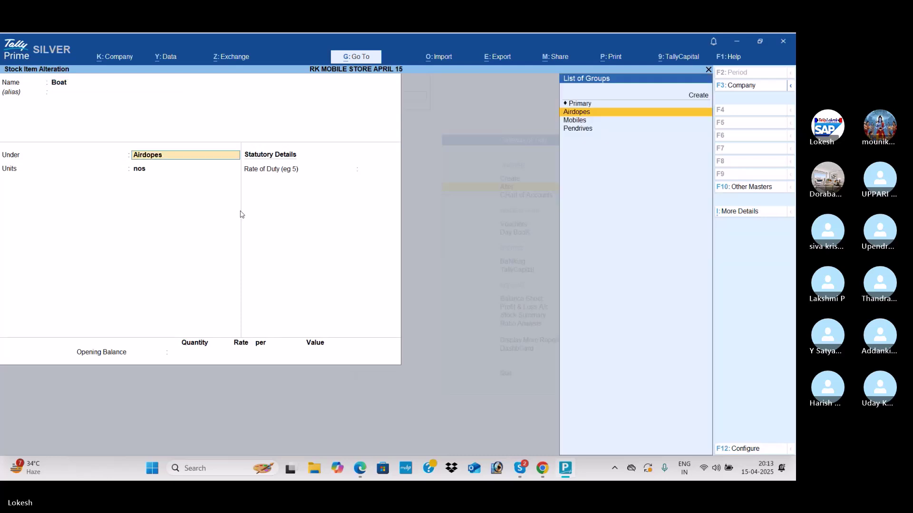
{"action": "key", "text": "Return"}
{"action": "left_click", "coordinate": [241, 215]}
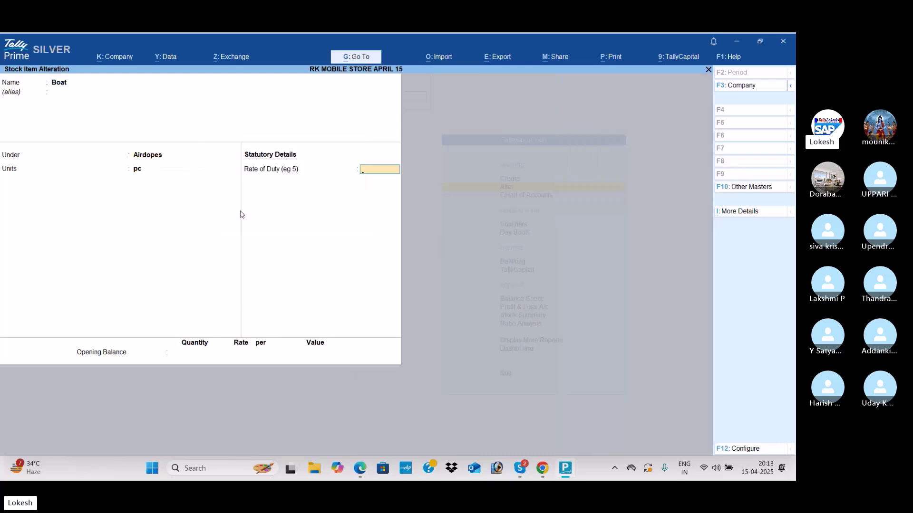
{"action": "key", "text": "Return"}
{"action": "key", "text": "Return"}
{"action": "key", "text": "Return"}
- Examine the group and unit assigned to several other stock items, including Jbl and Hp
{"action": "key", "text": "Down"}
{"action": "key", "text": "Down"}
{"action": "key", "text": "Down"}
{"action": "key", "text": "Return"}
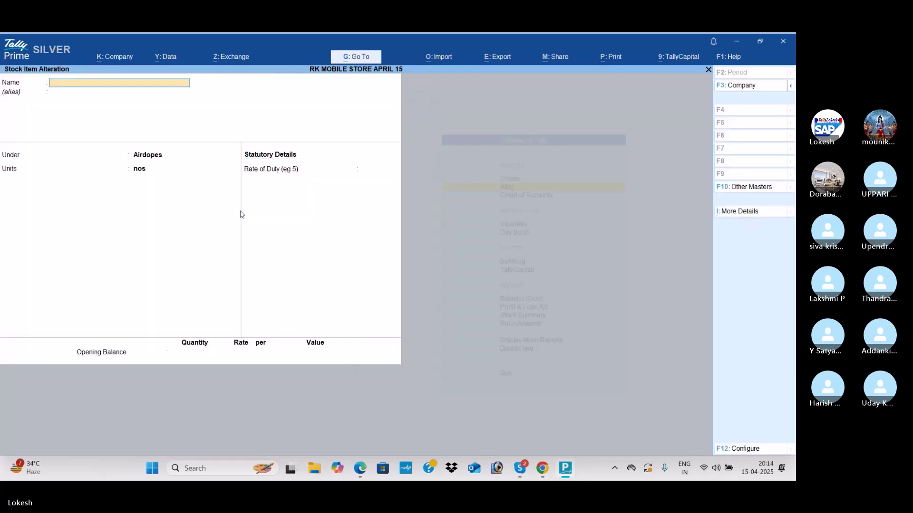
{"action": "key", "text": "Escape"}
{"action": "key", "text": "Down"}
{"action": "key", "text": "Return"}
{"action": "key", "text": "Escape"}
{"action": "key", "text": "Up"}
{"action": "key", "text": "Up"}
{"action": "key", "text": "Return"}
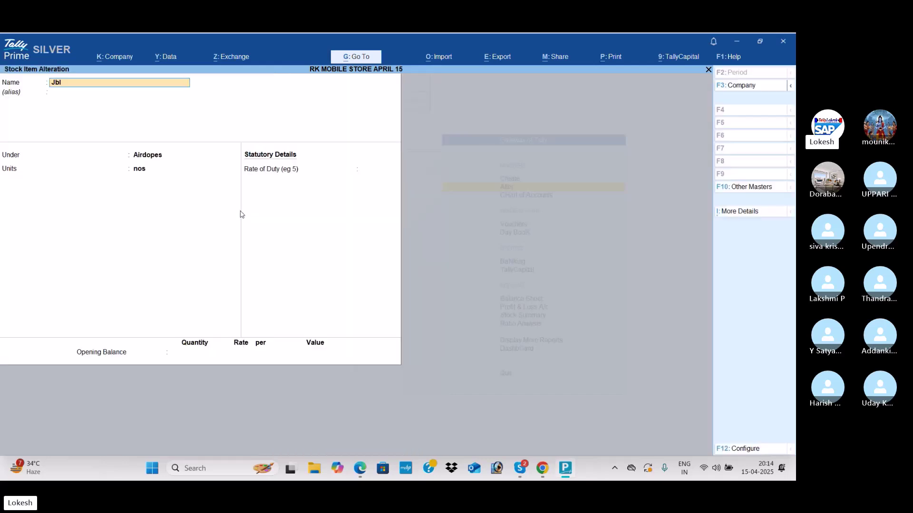
{"action": "key", "text": "Escape"}
{"action": "key", "text": "Up"}
{"action": "key", "text": "Return"}
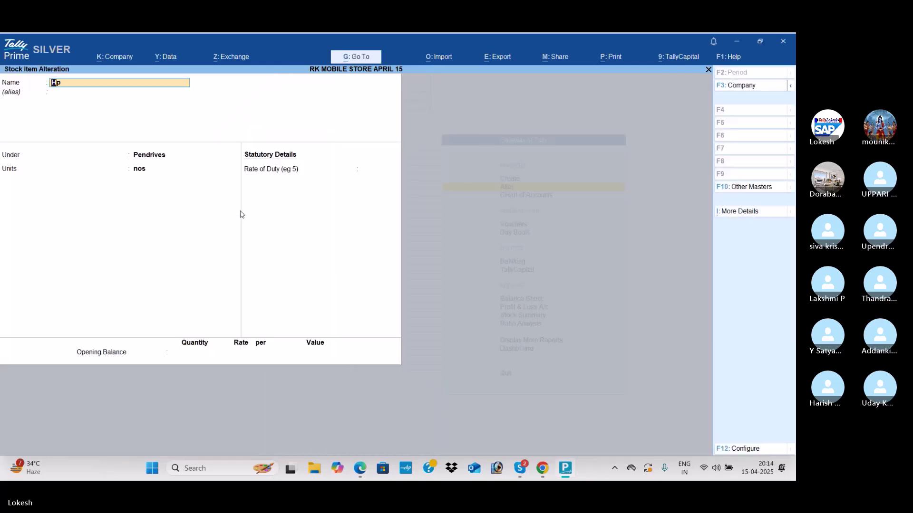
- Reopen the Boat stock item, set its unit to nos, save it, and return to the Gateway of Tally
{"action": "key", "text": "Escape"}
{"action": "key", "text": "Up"}
{"action": "key", "text": "Return"}
{"action": "key", "text": "Return"}
{"action": "key", "text": "Return"}
{"action": "key", "text": "Return"}
{"action": "key", "text": "Down"}
{"action": "key", "text": "Up"}
{"action": "key", "text": "Up"}
{"action": "key", "text": "Return"}
{"action": "key", "text": "Return"}
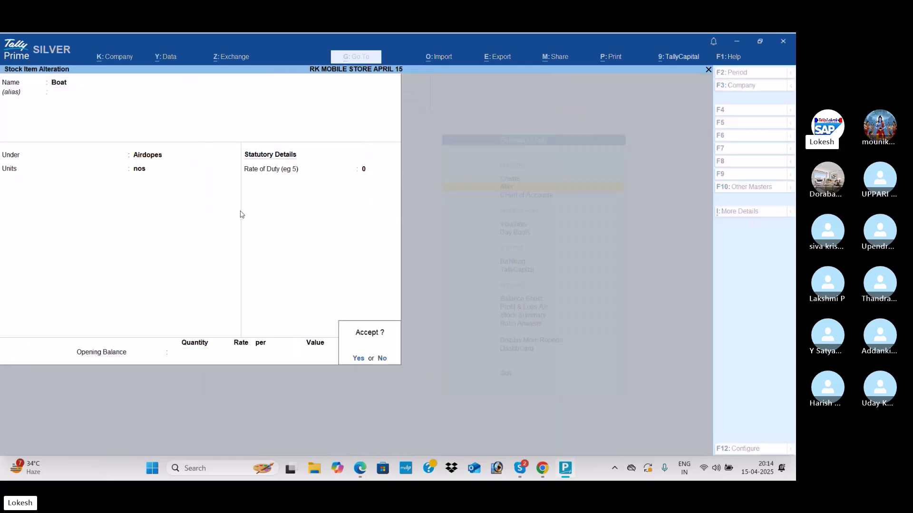
{"action": "key", "text": "Return"}
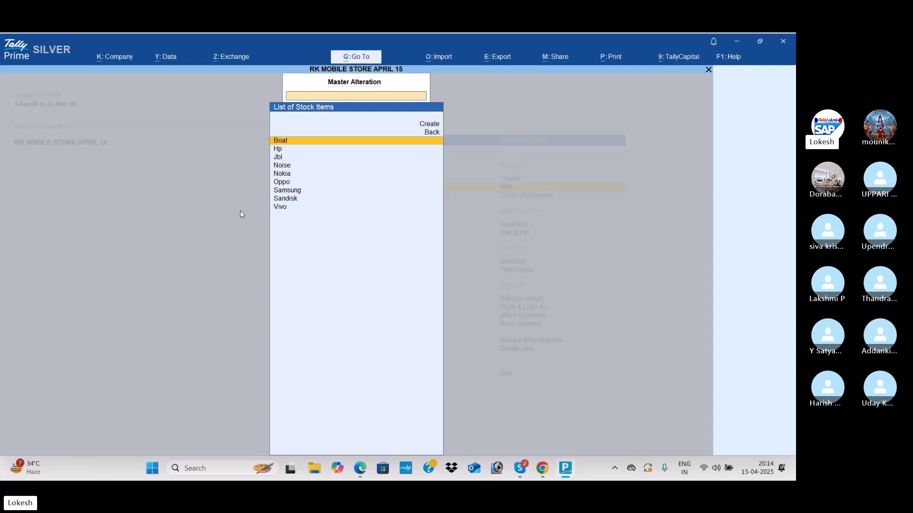
{"action": "key", "text": "Escape"}
{"action": "key", "text": "Escape"}
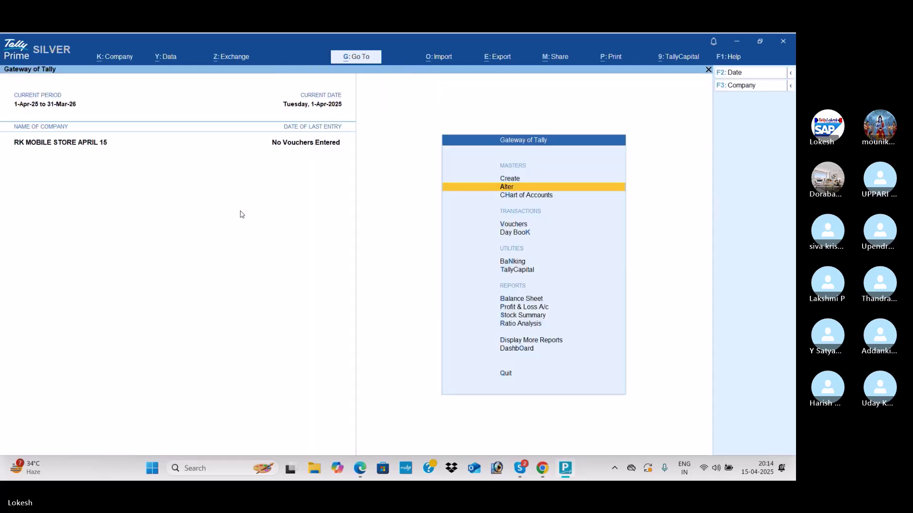
- Start a receipt voucher and choose Capital as the credited ledger
{"action": "key", "text": "Down"}
{"action": "key", "text": "Down"}
{"action": "key", "text": "Return"}
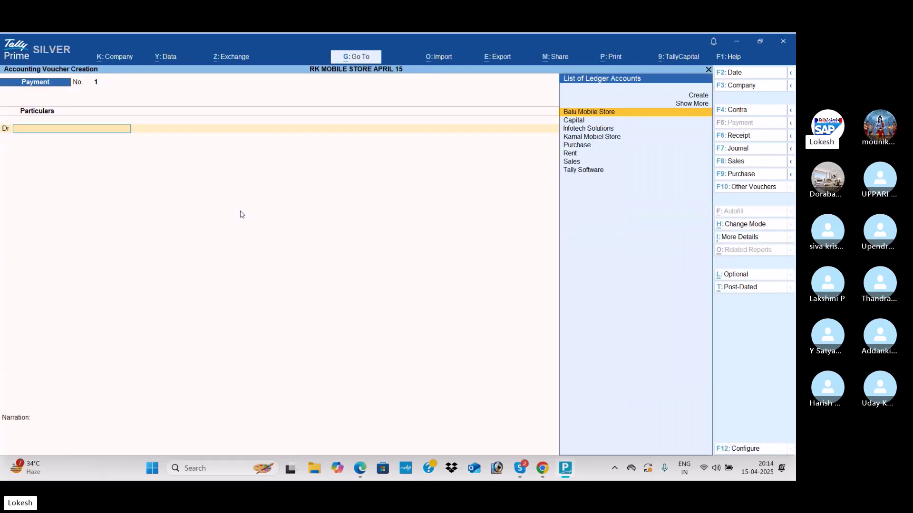
{"action": "left_click", "coordinate": [758, 135]}
{"action": "key", "text": "Down"}
{"action": "key", "text": "Return"}
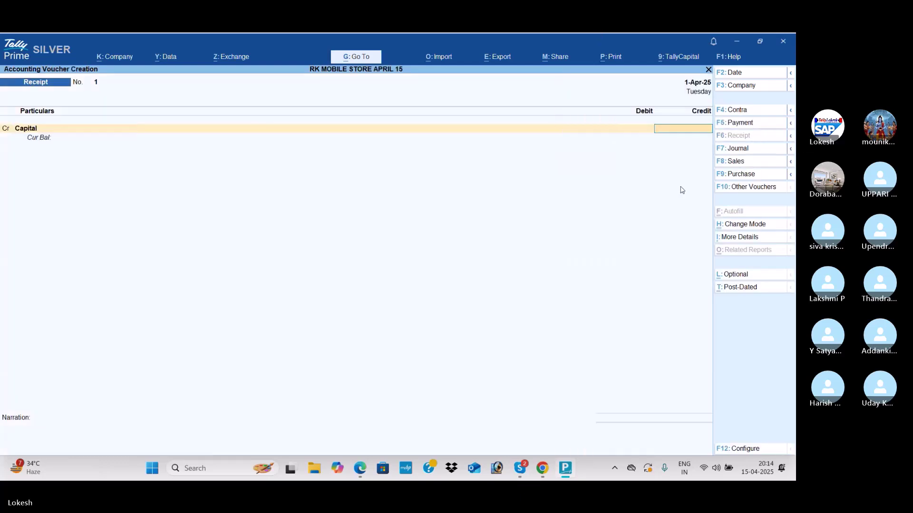
- Check the starting capital in the PDF and enter 15,00,000 as the Capital credit amount
{"action": "key", "text": "alt+Tab"}
{"action": "scroll", "coordinate": [536, 253], "scroll_direction": "up", "scroll_amount": 7}
{"action": "scroll", "coordinate": [536, 253], "scroll_direction": "down", "scroll_amount": 2}
{"action": "key", "text": "alt+Tab"}
{"action": "type", "text": "1500"}
{"action": "key", "text": "Return"}
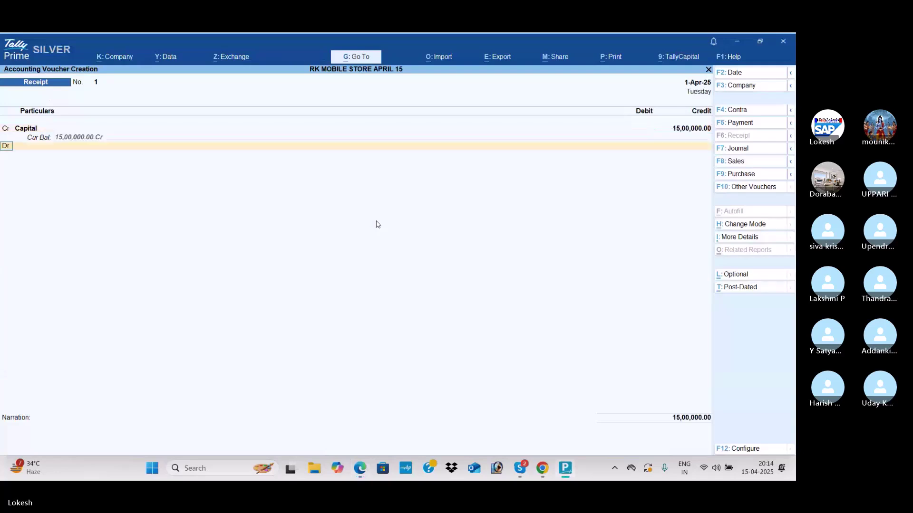
- Debit the receipt amount to Cash, leave the narration blank, and save the voucher
{"action": "key", "text": "Down"}
{"action": "key", "text": "Down"}
{"action": "key", "text": "Return"}
{"action": "key", "text": "Return"}
{"action": "key", "text": "Return"}
{"action": "key", "text": "Return"}
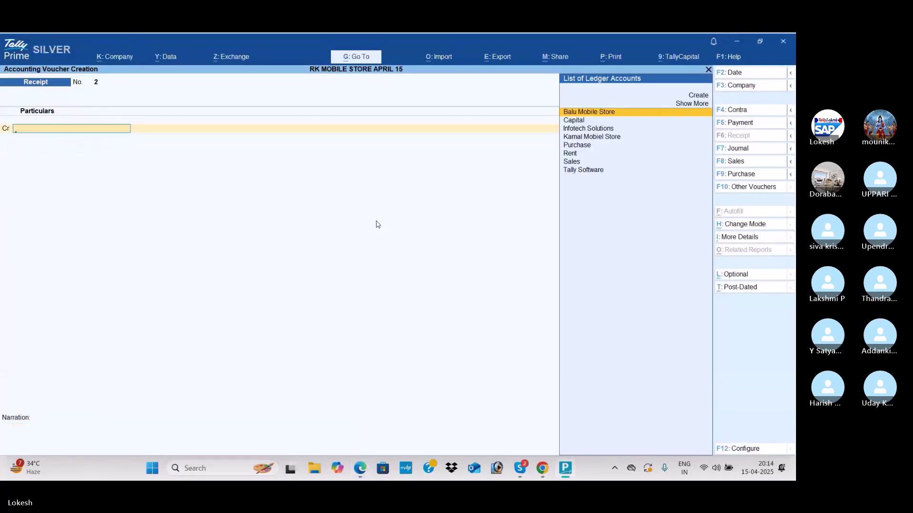
- Read the second transaction in the PDF and start a contra voucher crediting Cash
{"action": "key", "text": "alt+Tab"}
{"action": "key", "text": "alt+Tab"}
{"action": "left_click", "coordinate": [769, 109]}
{"action": "key", "text": "Return"}
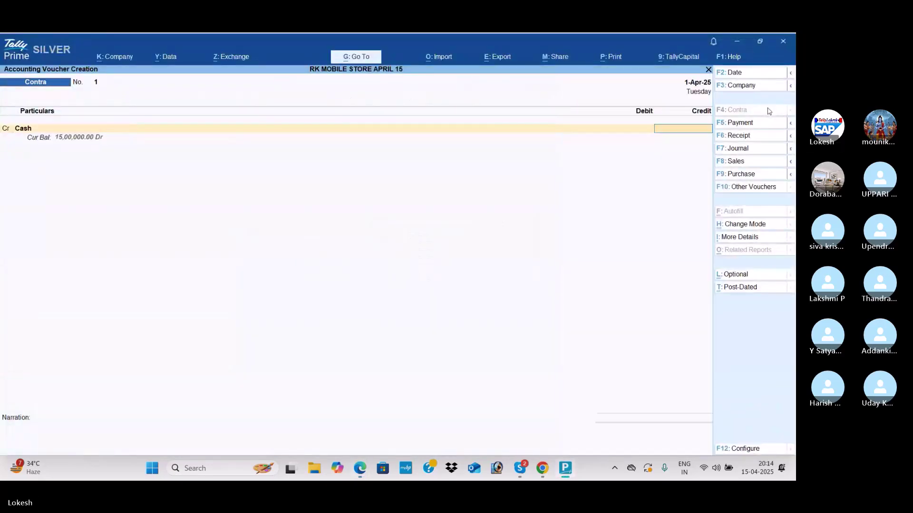
- Check the deposit amount in the PDF, credit Cash with 5,00,000, debit Sbi Bank, and save the contra voucher
{"action": "key", "text": "alt+Tab"}
{"action": "scroll", "coordinate": [637, 195], "scroll_direction": "down", "scroll_amount": 1}
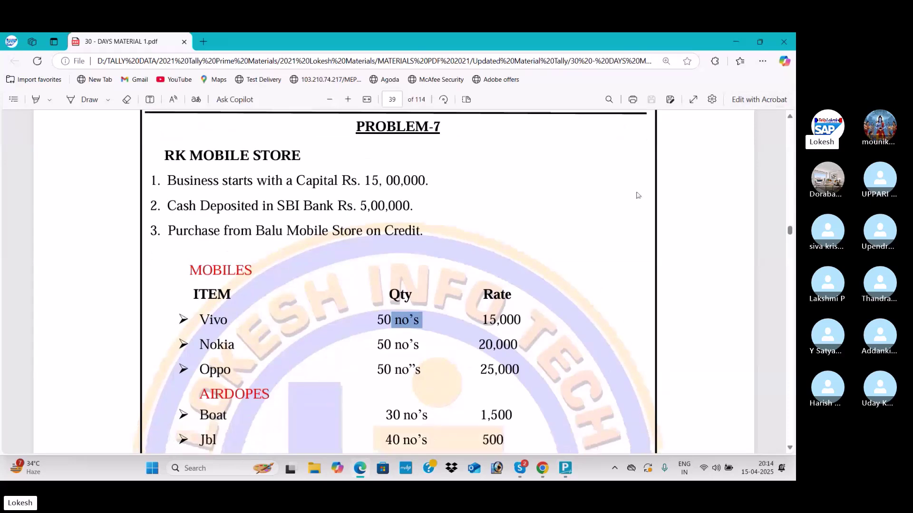
{"action": "scroll", "coordinate": [637, 195], "scroll_direction": "down", "scroll_amount": 1}
{"action": "key", "text": "alt+Tab"}
{"action": "type", "text": "500"}
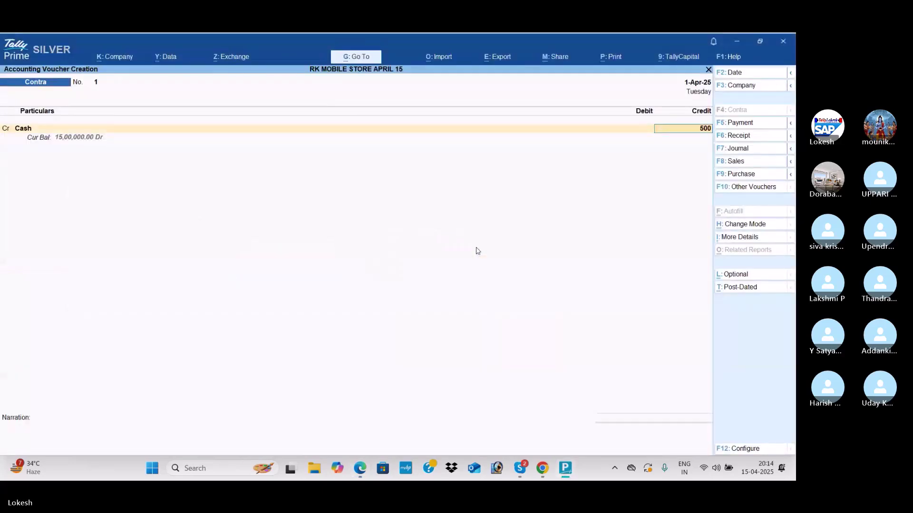
{"action": "key", "text": "Return"}
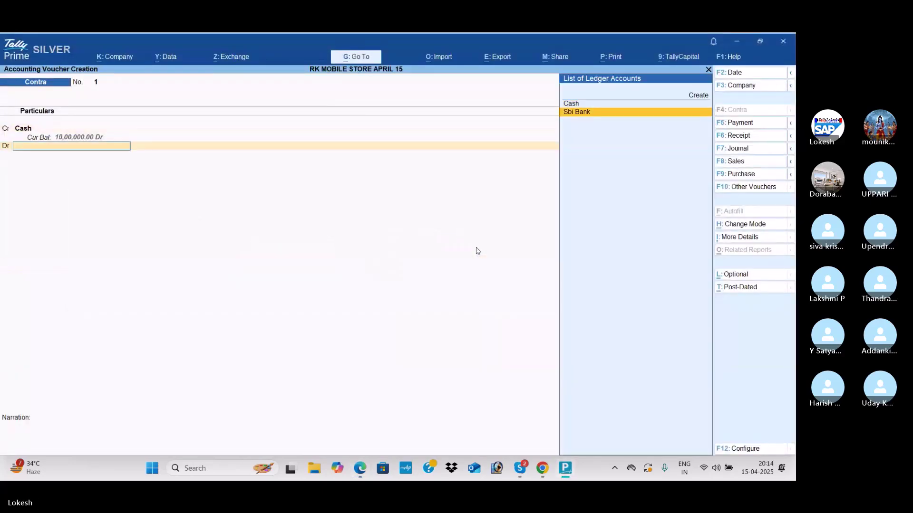
{"action": "key", "text": "Return"}
{"action": "key", "text": "ctrl"}
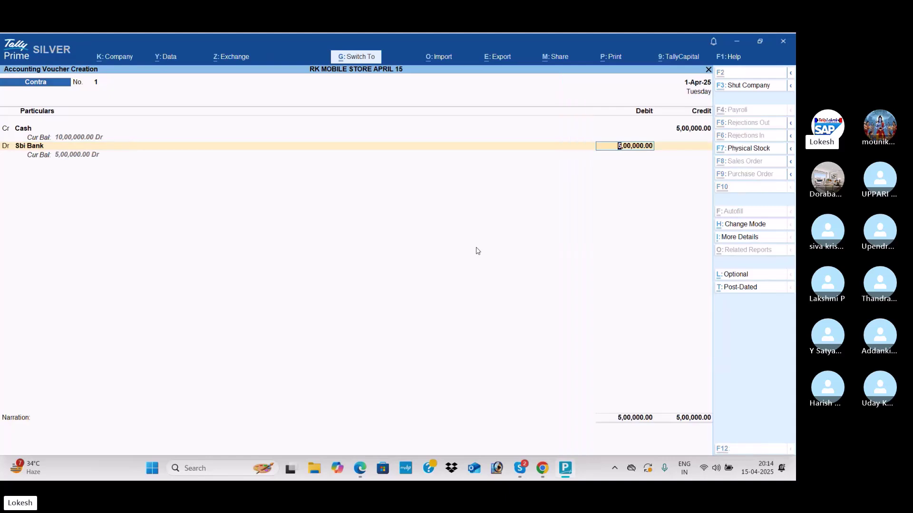
{"action": "key", "text": "ctrl+a"}
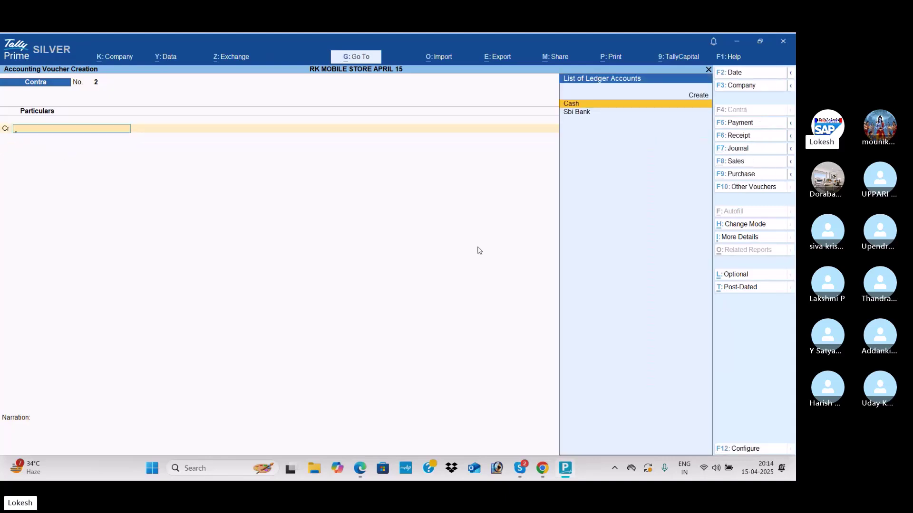
- Start a purchase voucher without a supplier invoice number and choose the PDF's supplier, Balu Mobile Store, as the party account
{"action": "left_click", "coordinate": [761, 175]}
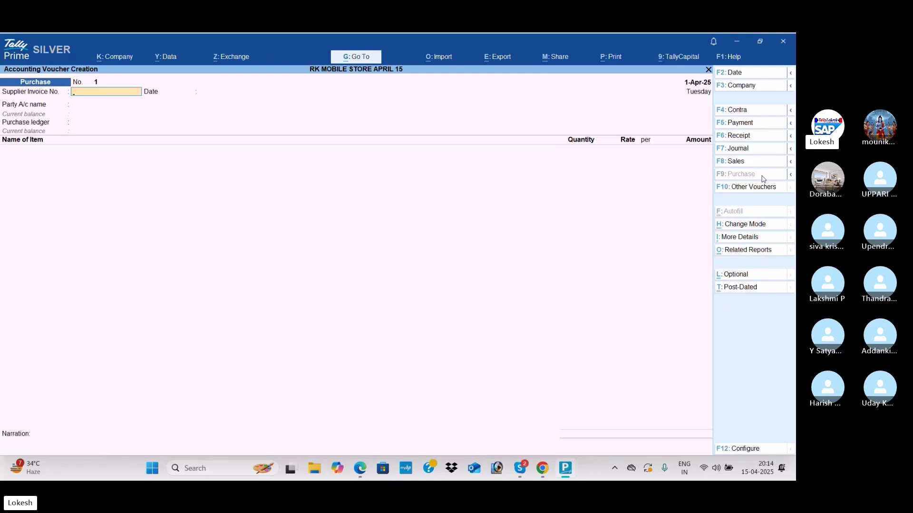
{"action": "key", "text": "Return"}
{"action": "key", "text": "Return"}
{"action": "key", "text": "alt+Tab"}
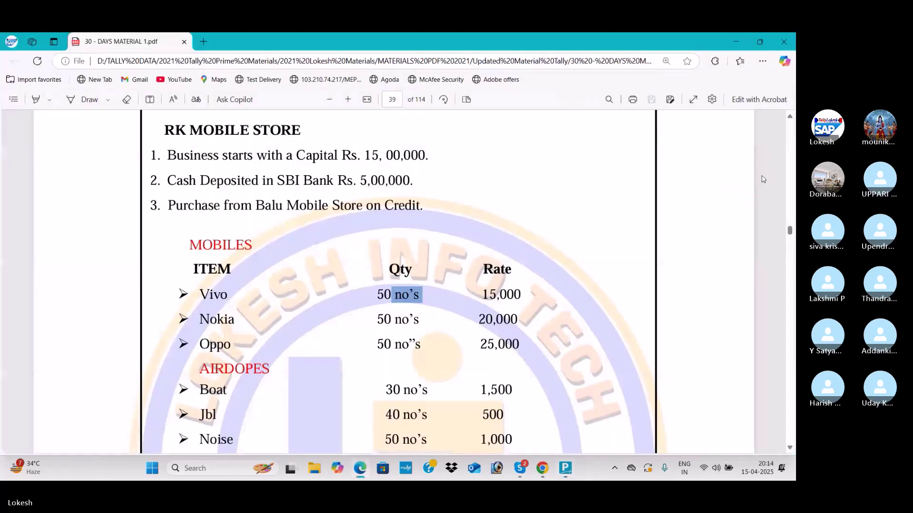
{"action": "key", "text": "alt+Tab"}
{"action": "key", "text": "Return"}
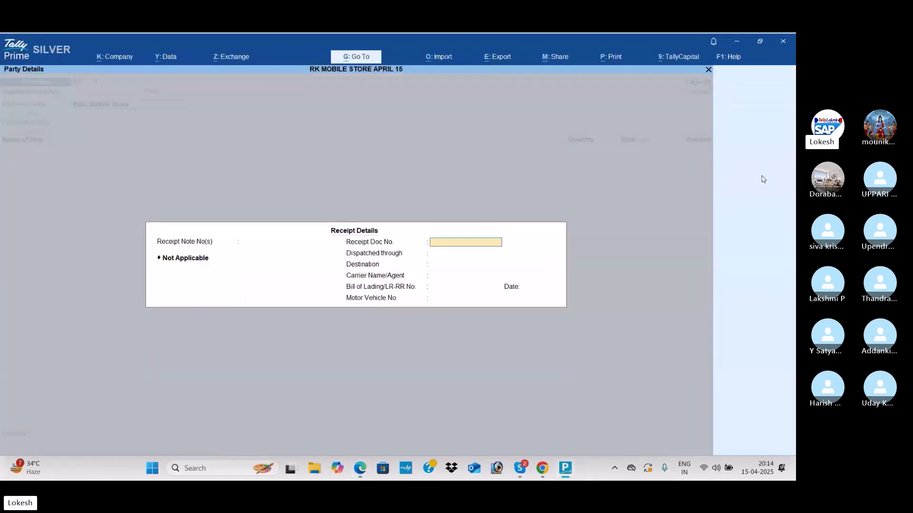
- Leave the receipt details blank, accept the party details, and choose Purchase as the purchase ledger
{"action": "key", "text": "Return"}
{"action": "key", "text": "Return"}
{"action": "key", "text": "Return"}
{"action": "key", "text": "Return"}
{"action": "key", "text": "Return"}
{"action": "key", "text": "Return"}
{"action": "key", "text": "Return"}
{"action": "key", "text": "Return"}
{"action": "key", "text": "Return"}
{"action": "key", "text": "Return"}
{"action": "key", "text": "Return"}
{"action": "key", "text": "Return"}
{"action": "key", "text": "Return"}
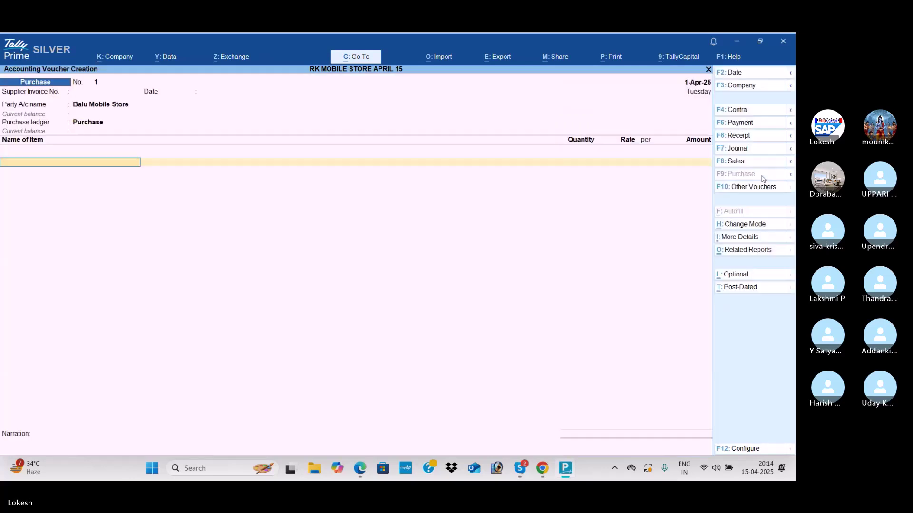
- Check the third transaction's items in the PDF and add Vivo to the purchase voucher with tracking number Not Applicable
{"action": "key", "text": "alt+Tab"}
{"action": "scroll", "coordinate": [462, 269], "scroll_direction": "down", "scroll_amount": 1}
{"action": "scroll", "coordinate": [462, 269], "scroll_direction": "down", "scroll_amount": 2}
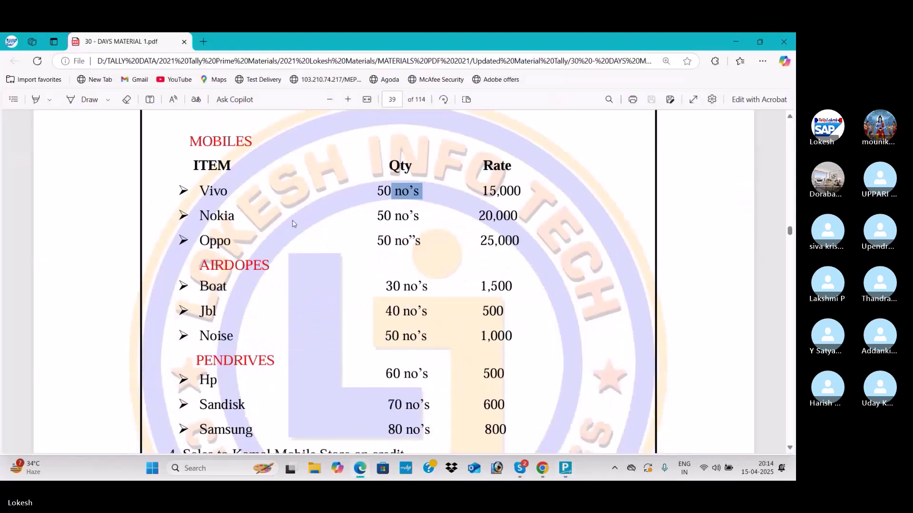
{"action": "key", "text": "alt+Tab"}
{"action": "type", "text": "V"}
{"action": "key", "text": "Return"}
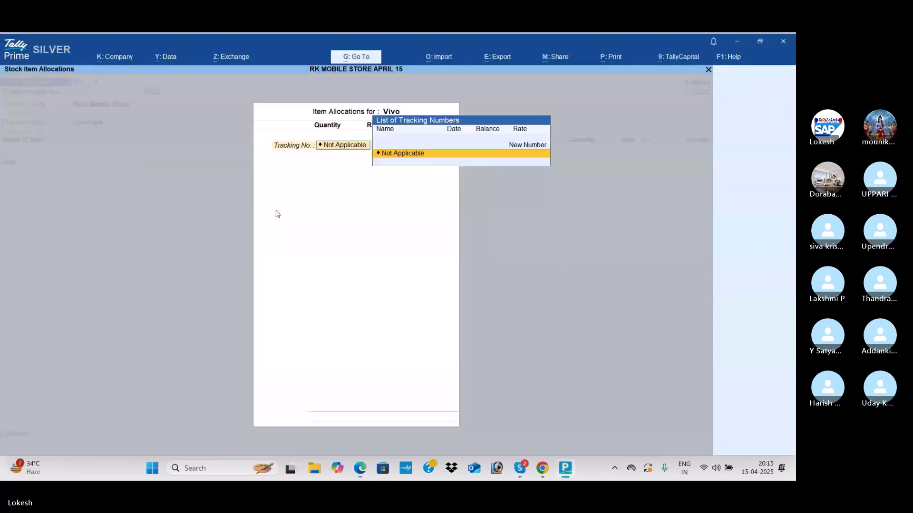
{"action": "key", "text": "Return"}
- Check Vivo's figures in the PDF and enter 50 nos at a rate of 15,000 in its item allocation
{"action": "key", "text": "alt+Tab"}
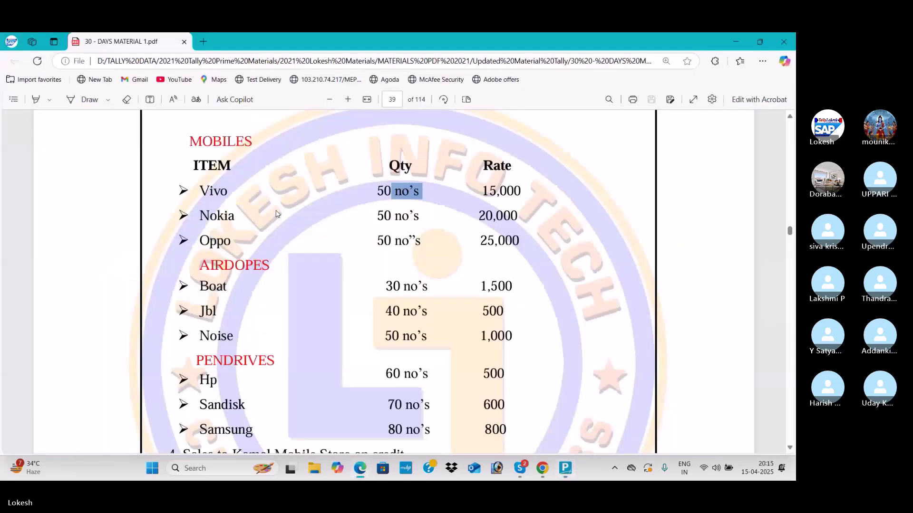
{"action": "key", "text": "alt+Tab"}
{"action": "key", "text": "Return"}
{"action": "type", "text": "1"}
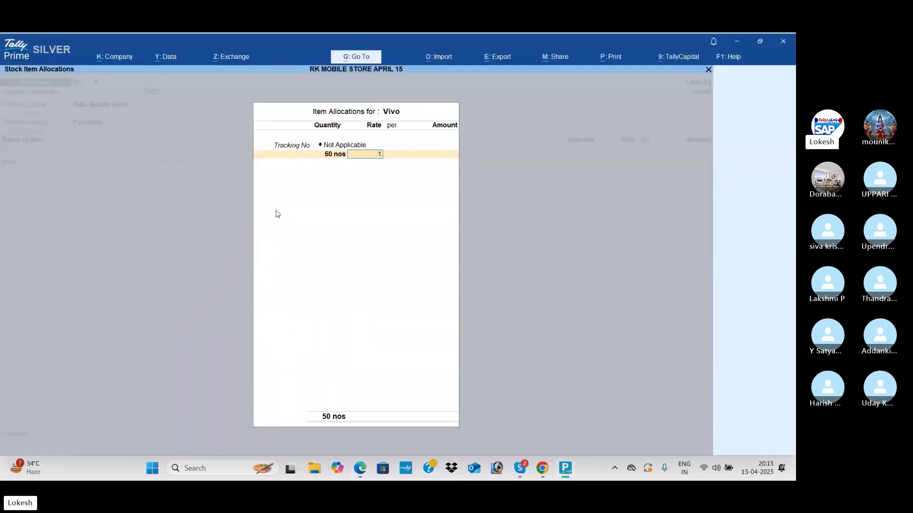
{"action": "type", "text": "5000"}
{"action": "key", "text": "Return"}
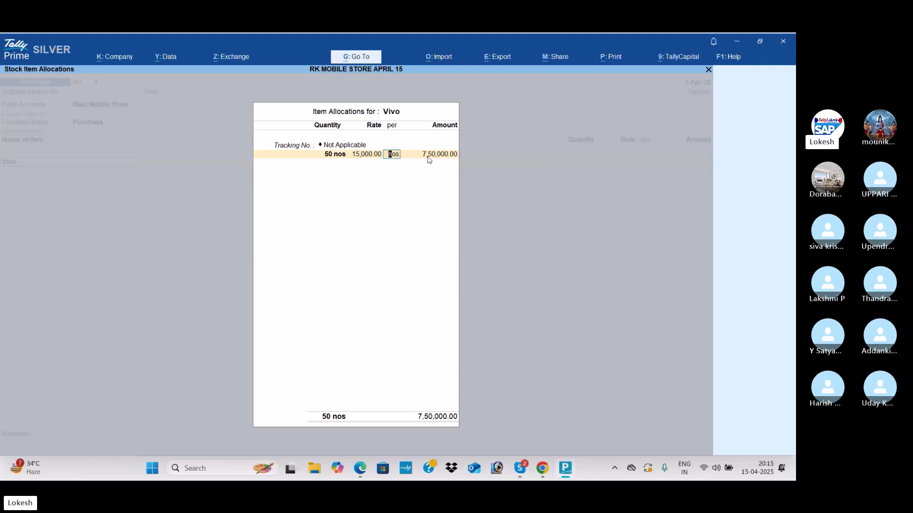
{"action": "key", "text": "Return"}
{"action": "key", "text": "Return"}
{"action": "key", "text": "Return"}
{"action": "key", "text": "Return"}
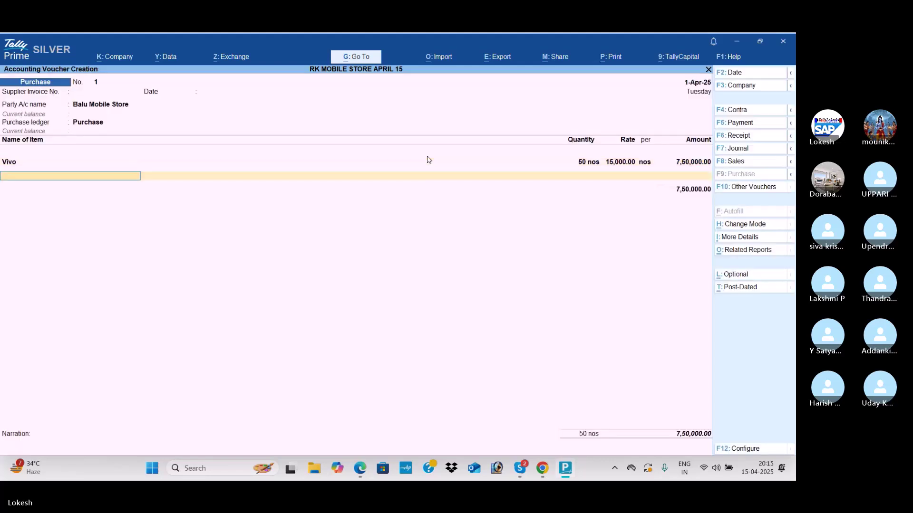
- Look up the next item in the PDF and add Nokia to the voucher with tracking number Not Applicable
{"action": "key", "text": "alt+Tab"}
{"action": "key", "text": "alt+Tab"}
{"action": "type", "text": "No"}
{"action": "key", "text": "Down"}
{"action": "key", "text": "Return"}
{"action": "key", "text": "Return"}
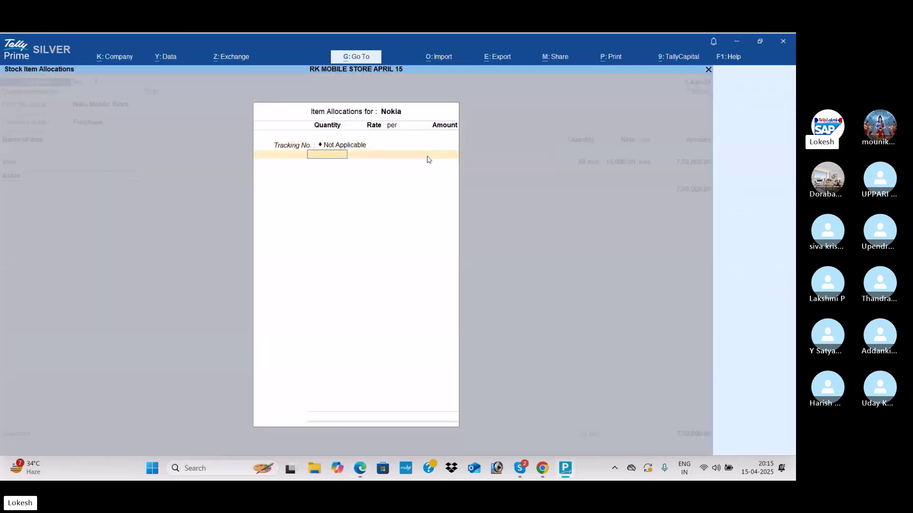
- Enter 50 nos for Nokia, check its rate in the PDF, and set the rate to 20,000
{"action": "type", "text": "50"}
{"action": "key", "text": "Return"}
{"action": "key", "text": "alt+Tab"}
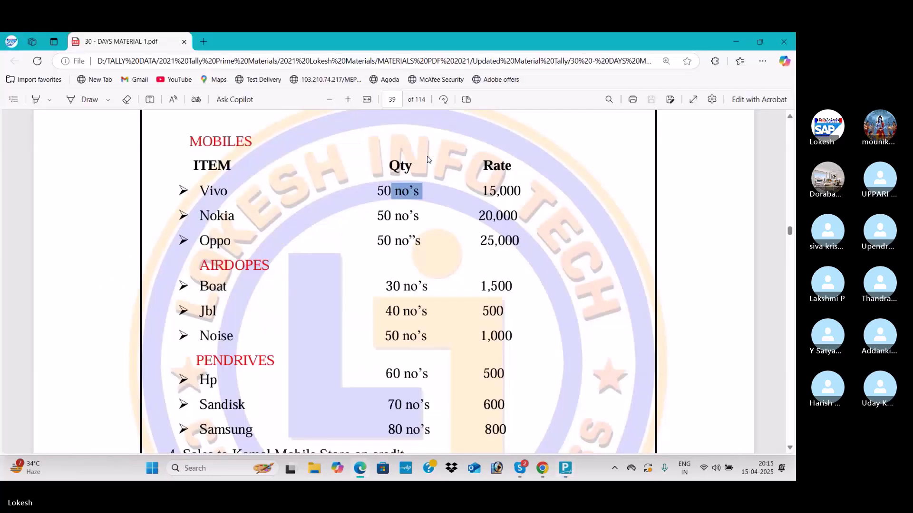
{"action": "key", "text": "alt+Tab"}
{"action": "type", "text": "20000"}
{"action": "key", "text": "Return"}
{"action": "key", "text": "Return"}
{"action": "key", "text": "Return"}
{"action": "key", "text": "Return"}
{"action": "key", "text": "Return"}
- Look up the third mobile in the PDF and add Oppo to the voucher with tracking number Not Applicable
{"action": "key", "text": "alt+Tab"}
{"action": "key", "text": "alt+Tab"}
{"action": "type", "text": "oppo"}
{"action": "key", "text": "Return"}
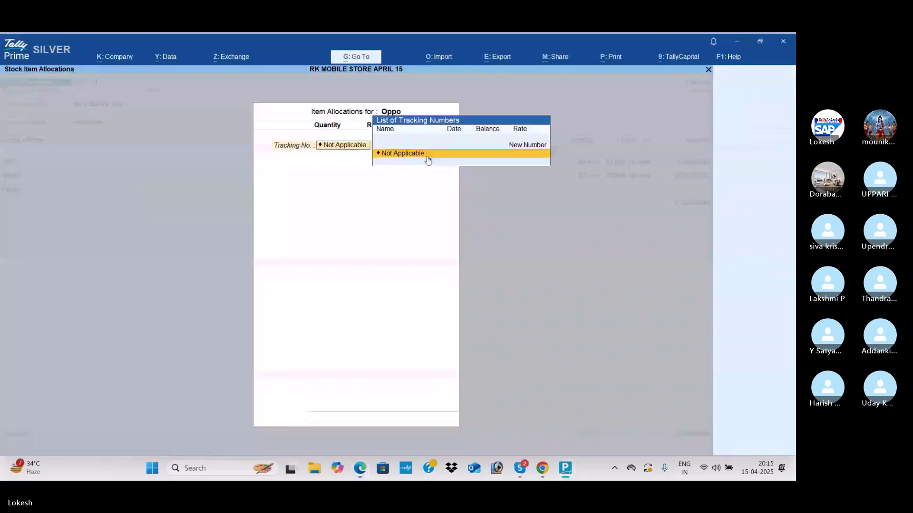
{"action": "key", "text": "Return"}
- Enter 20 nos for Oppo, check its rate in the PDF, and set the rate to 25,000
{"action": "key", "text": "Return"}
{"action": "key", "text": "alt+Tab"}
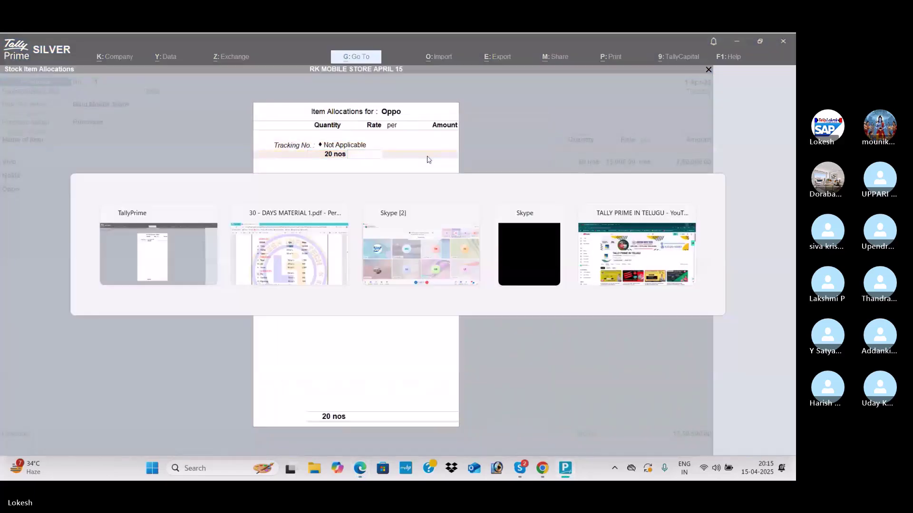
{"action": "key", "text": "alt+Tab"}
{"action": "type", "text": "25,000"}
{"action": "key", "text": "Return"}
{"action": "key", "text": "Return"}
{"action": "key", "text": "Return"}
{"action": "key", "text": "Return"}
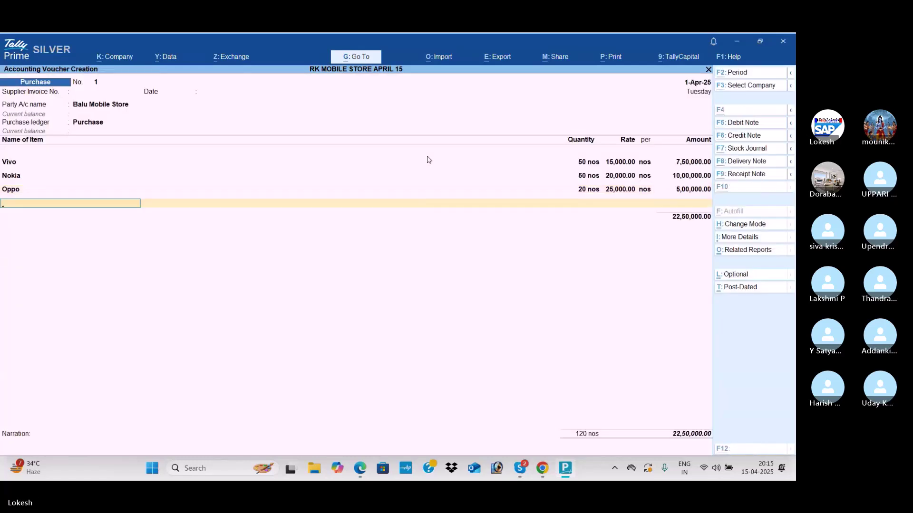
- Look up the airdopes items in the PDF and add Boat to the purchase voucher
{"action": "key", "text": "alt+Tab"}
{"action": "scroll", "coordinate": [320, 261], "scroll_direction": "down", "scroll_amount": 2}
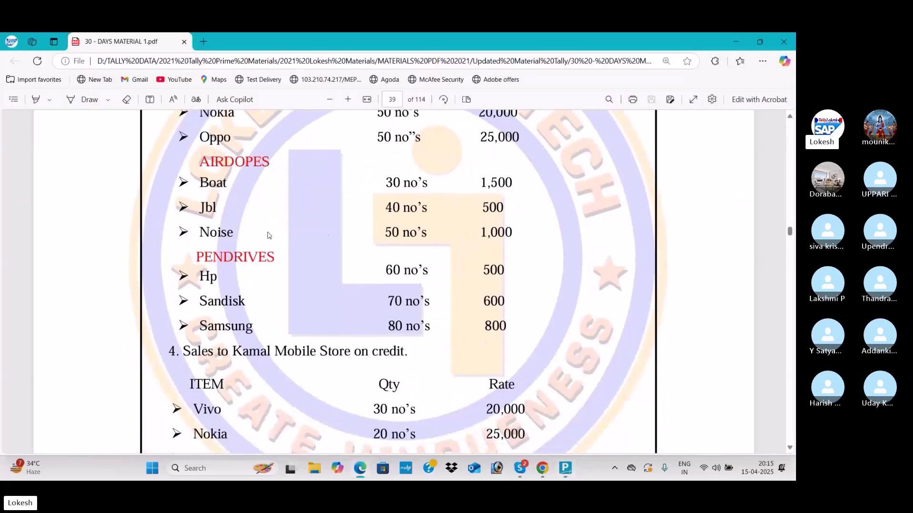
{"action": "key", "text": "alt+Tab"}
{"action": "type", "text": "Bo"}
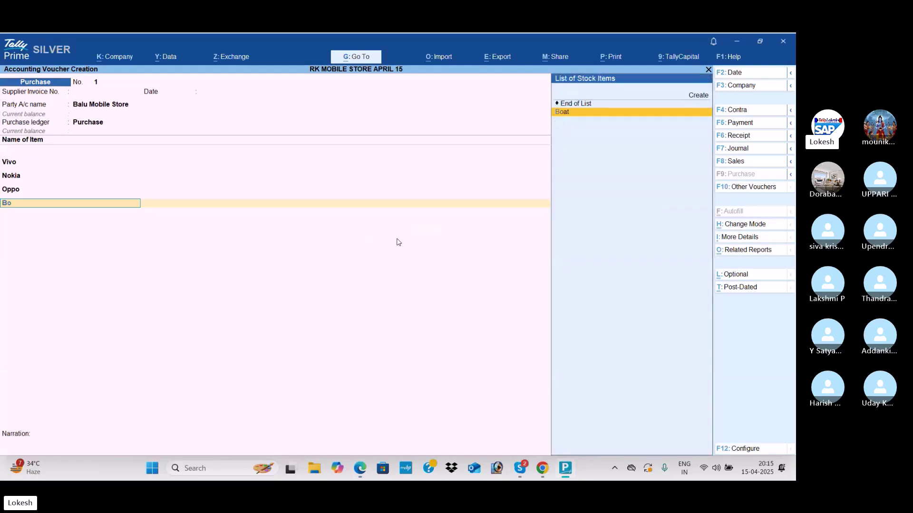
{"action": "key", "text": "Return"}
- Check Boat's figures in the PDF and enter 30 nos at a rate of 1,500 without a tracking number
{"action": "key", "text": "alt+Tab"}
{"action": "key", "text": "alt+Tab"}
{"action": "type", "text": "30"}
{"action": "key", "text": "Return"}
{"action": "type", "text": "15"}
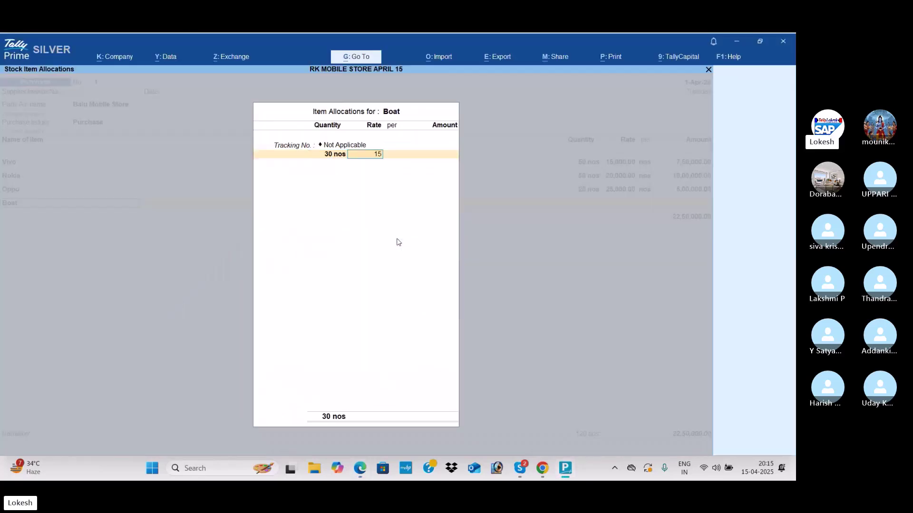
{"action": "key", "text": "Return"}
{"action": "key", "text": "Return"}
{"action": "key", "text": "Return"}
{"action": "key", "text": "Return"}
{"action": "key", "text": "Return"}
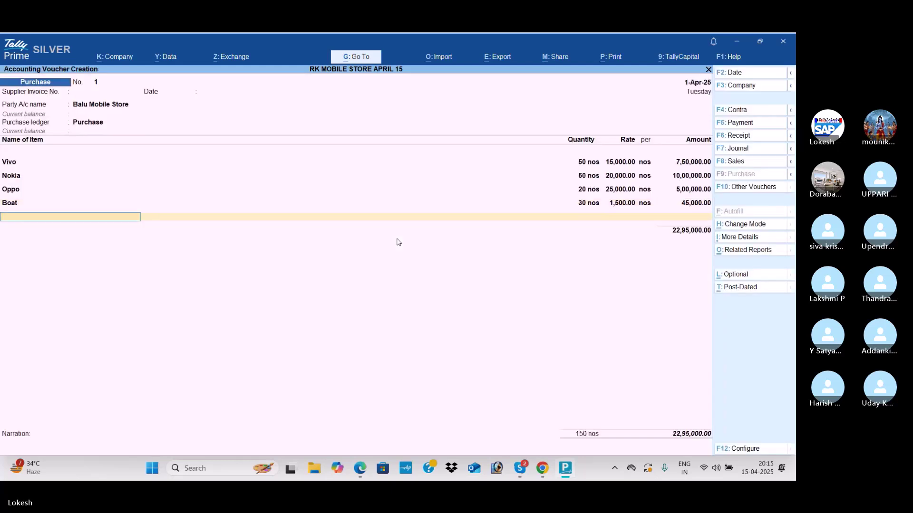
- Look up the second airdopes item in the PDF and add Jbl with tracking number Not Applicable
{"action": "key", "text": "alt+Tab"}
{"action": "key", "text": "alt+Tab"}
{"action": "type", "text": "Jb"}
{"action": "key", "text": "Return"}
{"action": "key", "text": "Return"}
- Check Jbl's quantity and rate in the PDF and enter 40 nos at a rate of 500
{"action": "key", "text": "alt+Tab"}
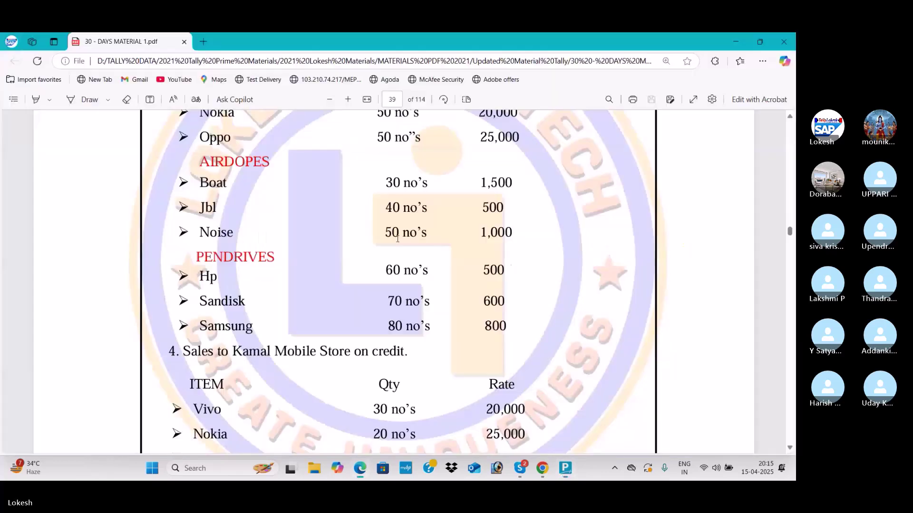
{"action": "key", "text": "alt+Tab"}
{"action": "type", "text": "40"}
{"action": "key", "text": "Return"}
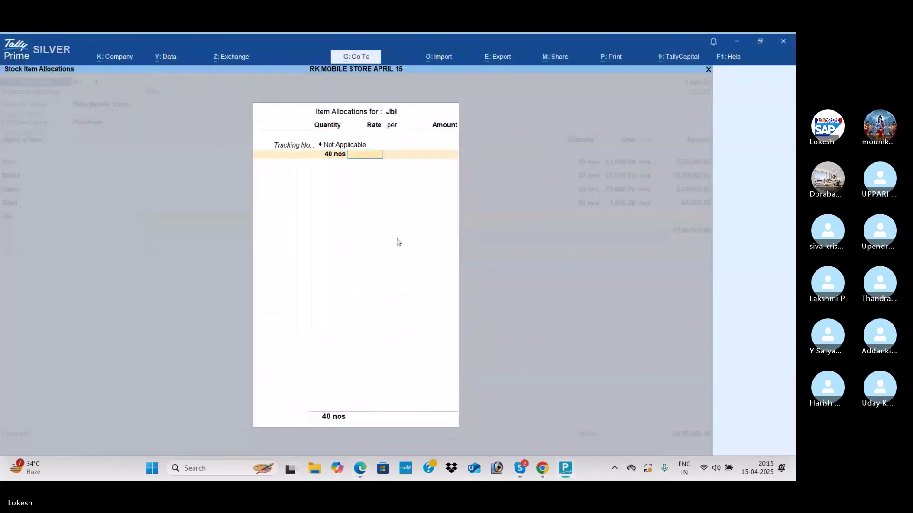
{"action": "type", "text": "5"}
{"action": "key", "text": "alt+Tab"}
{"action": "key", "text": "alt+Tab"}
{"action": "type", "text": "00"}
{"action": "key", "text": "Return"}
{"action": "key", "text": "Return"}
{"action": "key", "text": "Return"}
{"action": "key", "text": "Return"}
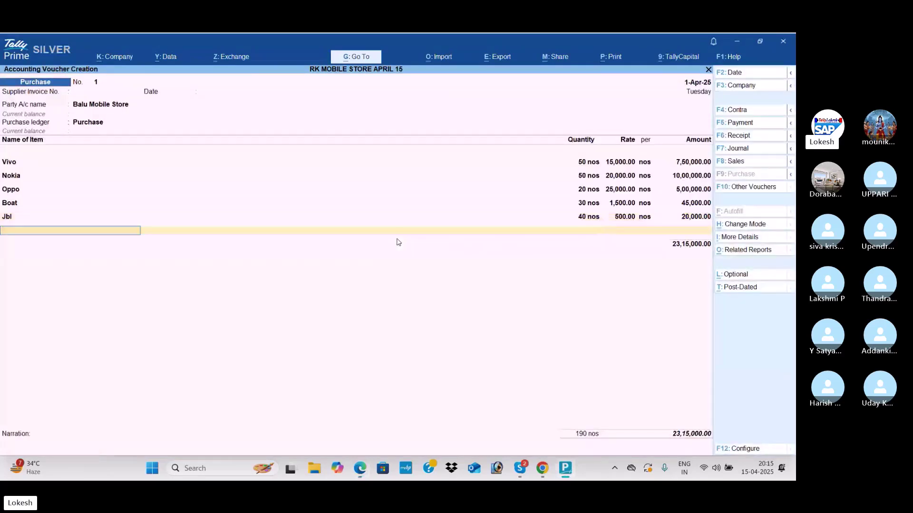
- Look up the third airdopes item in the PDF and add Noise with tracking number Not Applicable
{"action": "key", "text": "alt+Tab"}
{"action": "key", "text": "alt+Tab"}
{"action": "type", "text": "No"}
{"action": "key", "text": "Down"}
{"action": "key", "text": "Return"}
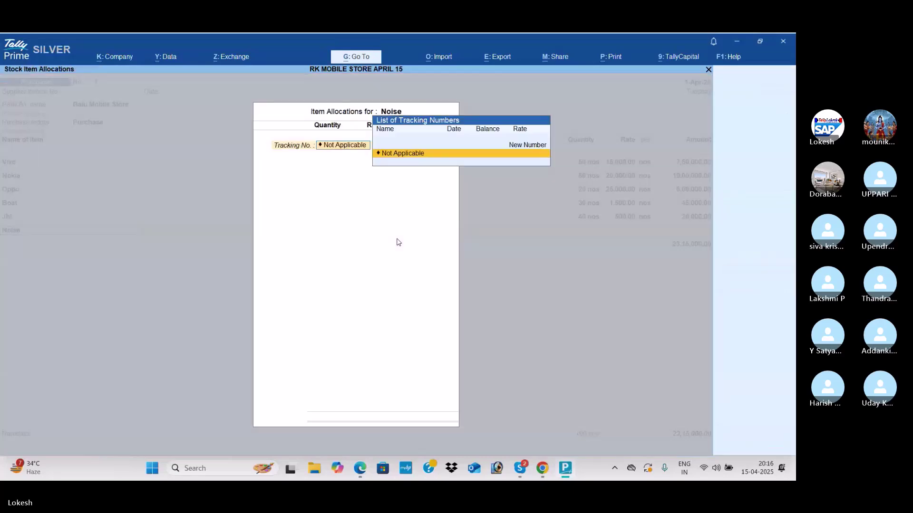
{"action": "key", "text": "Return"}
- Check Noise's quantity and rate in the PDF and enter 50 nos at a rate of 1,000
{"action": "key", "text": "alt+Tab"}
{"action": "key", "text": "alt+Tab"}
{"action": "type", "text": "50"}
{"action": "key", "text": "Return"}
{"action": "key", "text": "alt+Tab"}
{"action": "key", "text": "alt+Tab"}
{"action": "type", "text": "1,000"}
{"action": "key", "text": "Return"}
{"action": "key", "text": "Return"}
{"action": "key", "text": "Return"}
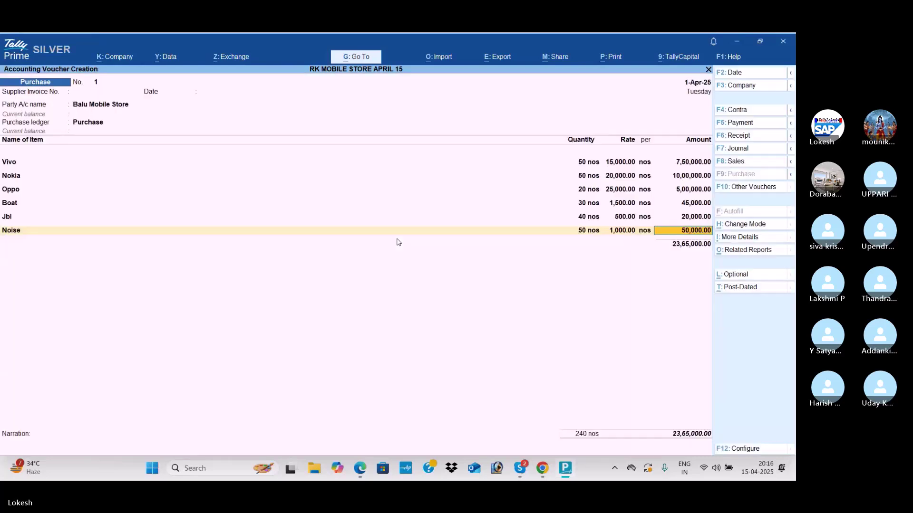
- Look up the pendrive items in the PDF and add Hp with tracking number Not Applicable
{"action": "key", "text": "alt+Tab"}
{"action": "key", "text": "alt+Tab"}
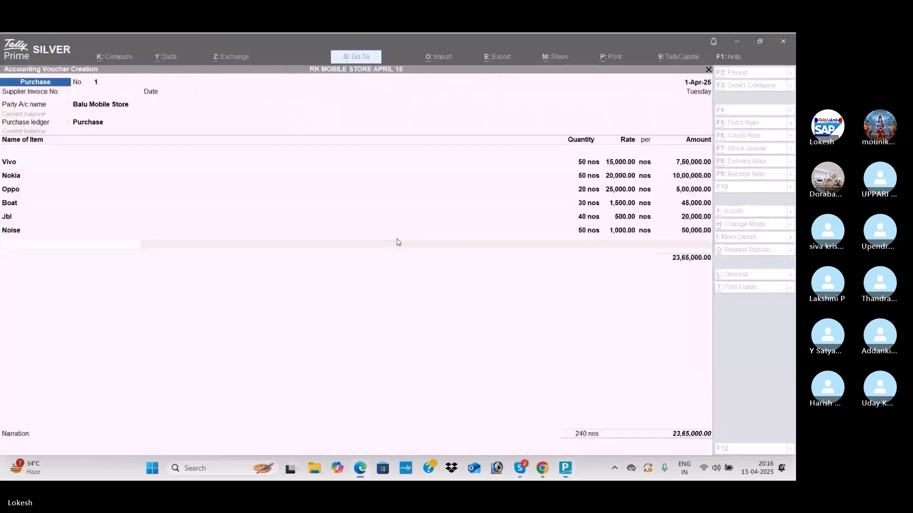
{"action": "type", "text": "Hp"}
{"action": "key", "text": "Return"}
{"action": "key", "text": "Return"}
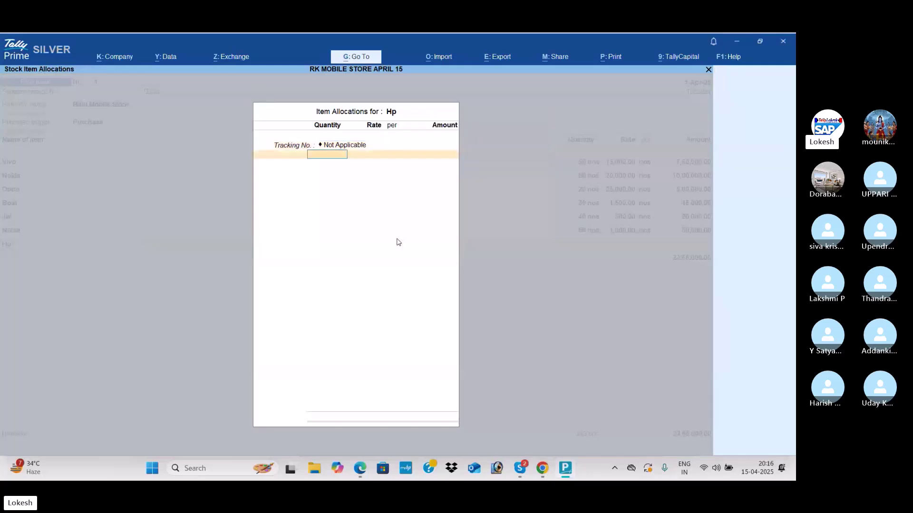
- Check Hp's quantity and rate in the PDF and enter 60 nos at a rate of 500
{"action": "key", "text": "alt+Tab"}
{"action": "scroll", "coordinate": [397, 237], "scroll_direction": "down", "scroll_amount": 2}
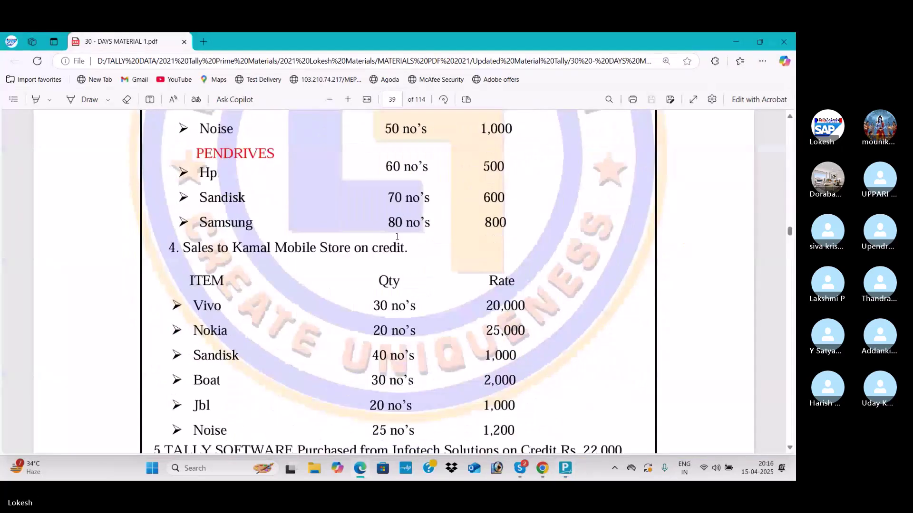
{"action": "key", "text": "alt+Tab"}
{"action": "type", "text": "60"}
{"action": "key", "text": "Return"}
{"action": "type", "text": "5"}
{"action": "key", "text": "alt+Tab"}
{"action": "key", "text": "alt+Tab"}
{"action": "type", "text": "00"}
{"action": "key", "text": "Return"}
{"action": "key", "text": "Return"}
{"action": "key", "text": "Return"}
{"action": "key", "text": "Return"}
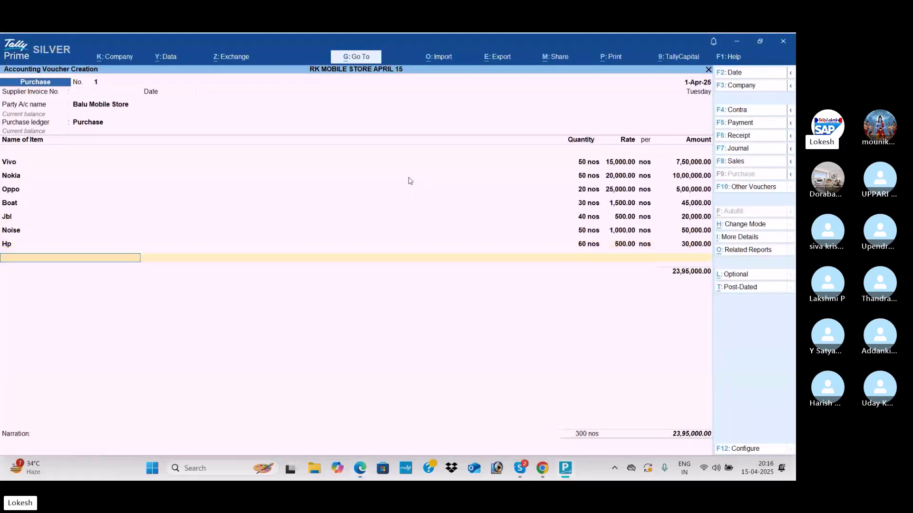
- Look up the second pendrive in the PDF and add Sandisk with tracking number Not Applicable
{"action": "key", "text": "alt+Tab"}
{"action": "key", "text": "alt+Tab"}
{"action": "type", "text": "Sa"}
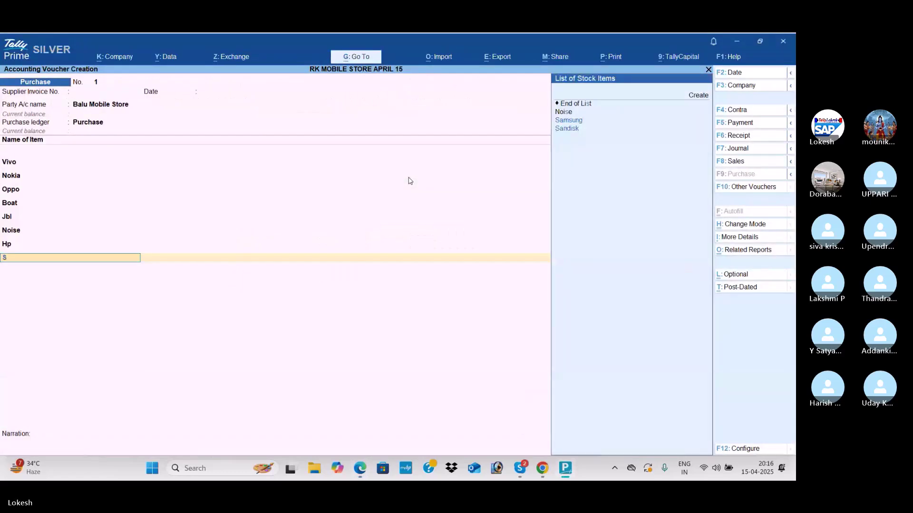
{"action": "key", "text": "Down"}
{"action": "key", "text": "Return"}
{"action": "key", "text": "Return"}
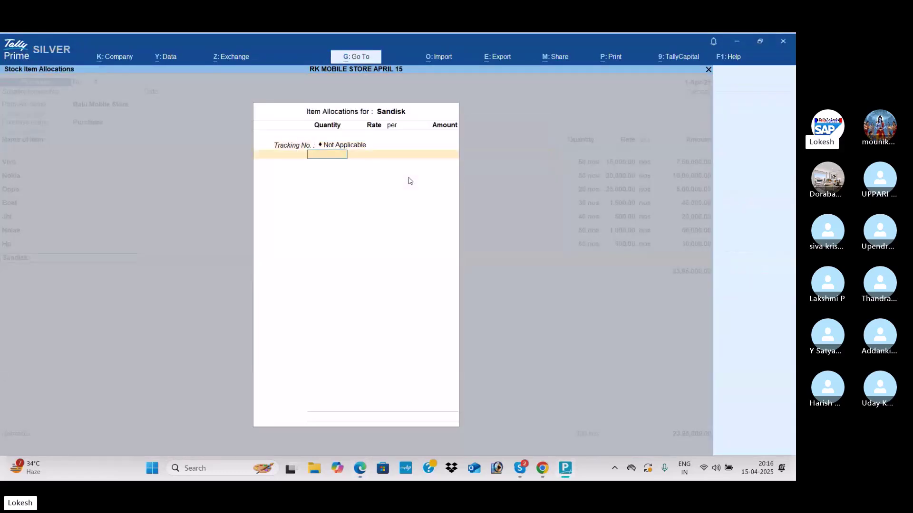
- Check Sandisk's figures in the PDF and enter 70 nos at a rate of 600
{"action": "key", "text": "alt+Tab"}
{"action": "key", "text": "alt+Tab"}
{"action": "type", "text": "70"}
{"action": "key", "text": "Return"}
{"action": "type", "text": "600"}
{"action": "key", "text": "Return"}
{"action": "key", "text": "Return"}
{"action": "key", "text": "Return"}
- Look up the last pendrive in the PDF and add Samsung with tracking number Not Applicable
{"action": "key", "text": "alt+Tab"}
{"action": "key", "text": "alt+Tab"}
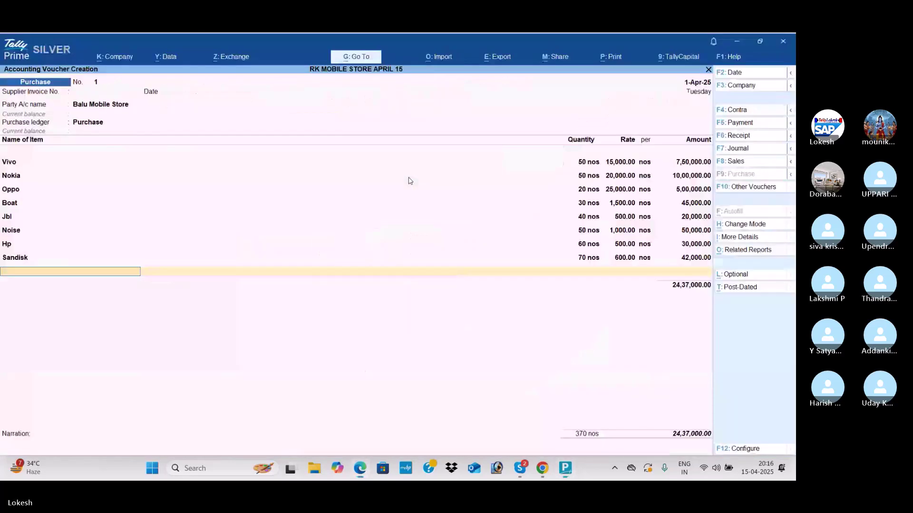
{"action": "type", "text": "Sa"}
{"action": "key", "text": "Down"}
{"action": "key", "text": "Return"}
{"action": "key", "text": "Return"}
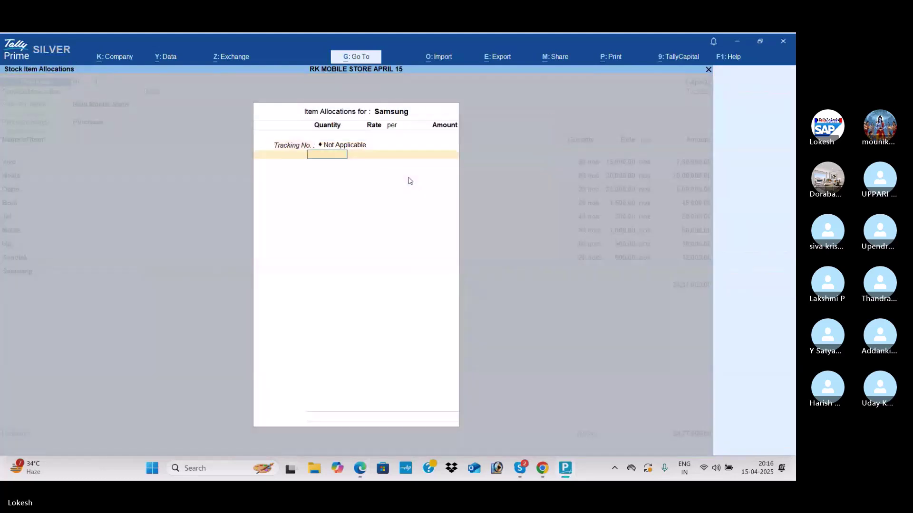
- Check Samsung's figures in the PDF and enter 80 nos at a rate of 800
{"action": "key", "text": "alt+Tab"}
{"action": "key", "text": "alt+Tab"}
{"action": "type", "text": "80"}
{"action": "key", "text": "Return"}
{"action": "type", "text": "800"}
{"action": "key", "text": "Return"}
{"action": "key", "text": "Return"}
{"action": "key", "text": "Return"}
{"action": "key", "text": "Return"}
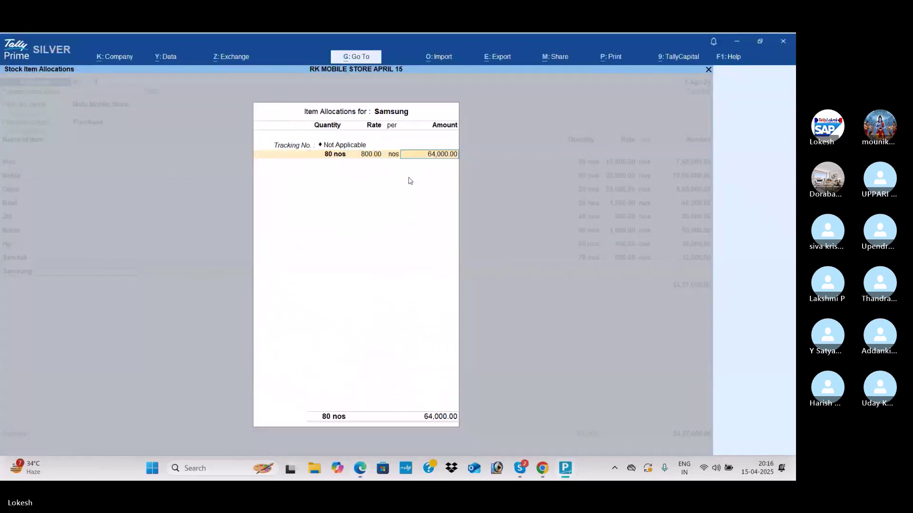
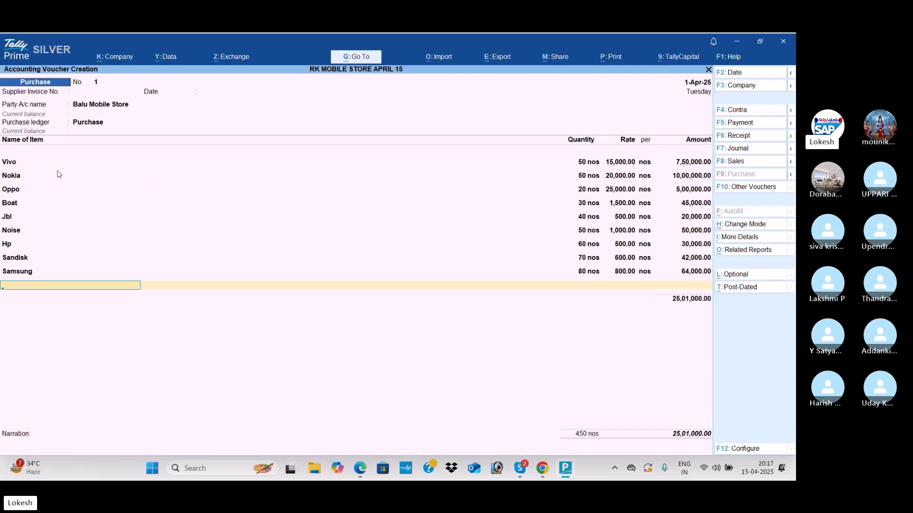
- End the item list, leave the additional ledger and narration blank, and save the purchase voucher
{"action": "key", "text": "Return"}
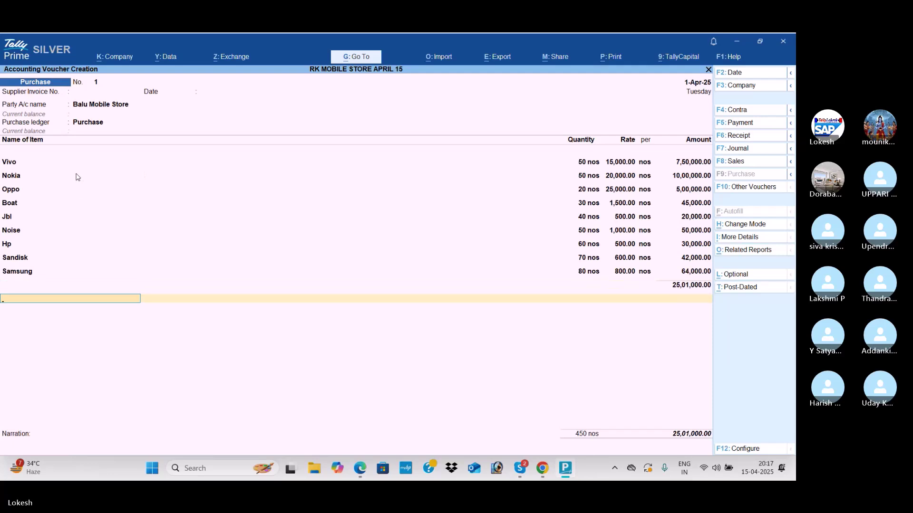
{"action": "key", "text": "Return"}
{"action": "key", "text": "Return"}
{"action": "key", "text": "Return"}
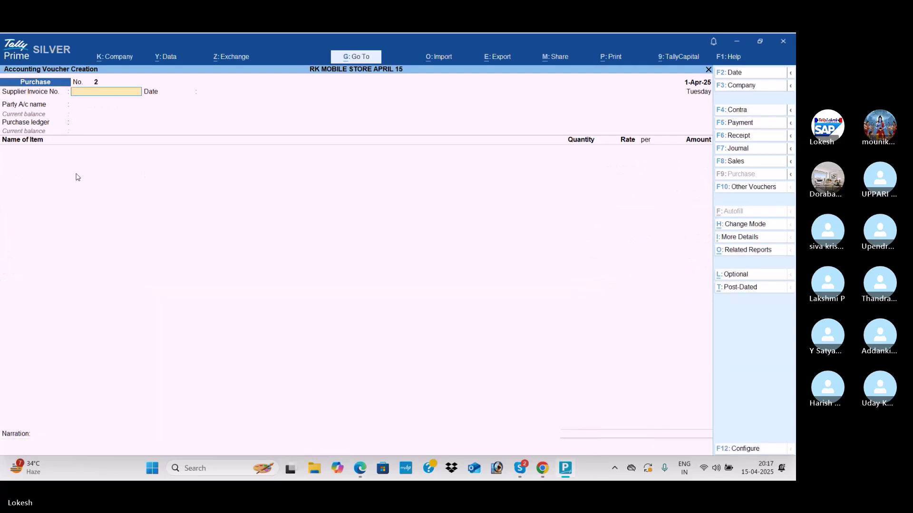
- Read the fourth transaction, the credit sale to Kamal Mobile Store, in the PDF and return to Tally Prime
{"action": "key", "text": "alt+Tab"}
{"action": "scroll", "coordinate": [261, 204], "scroll_direction": "down", "scroll_amount": 2}
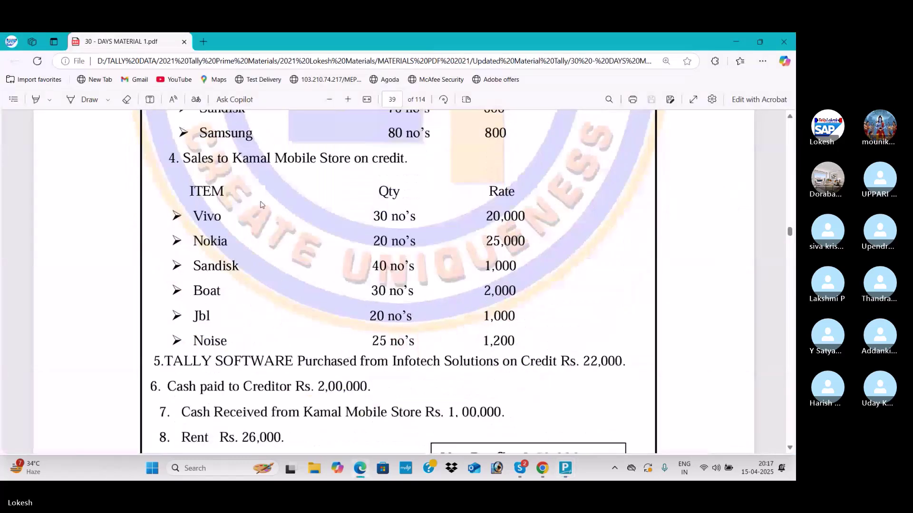
{"action": "scroll", "coordinate": [466, 156], "scroll_direction": "up", "scroll_amount": 1}
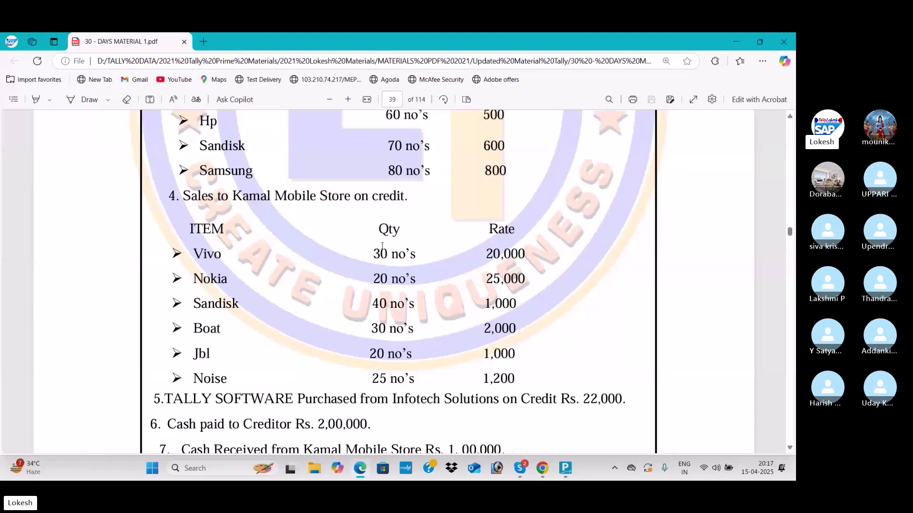
{"action": "key", "text": "alt+Tab"}
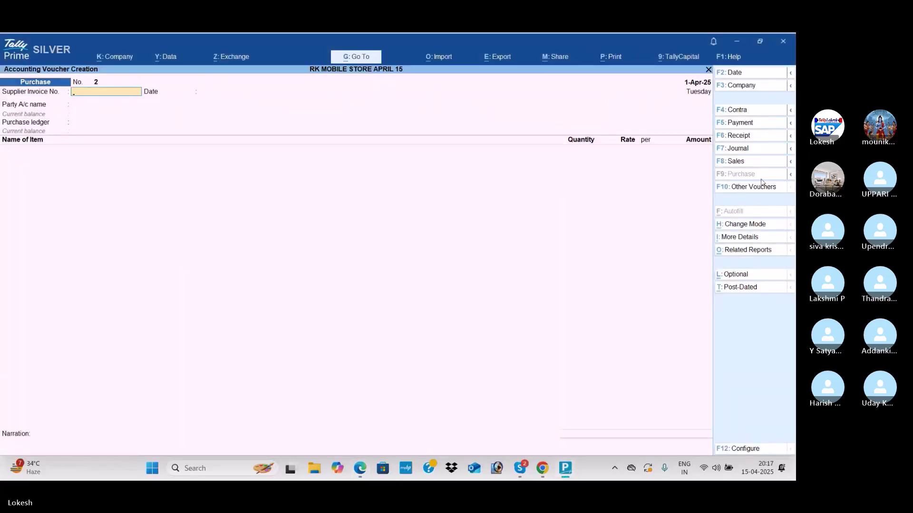
- Start a sales voucher and select Kamal Mobiel Store as the party account
{"action": "left_click", "coordinate": [751, 162]}
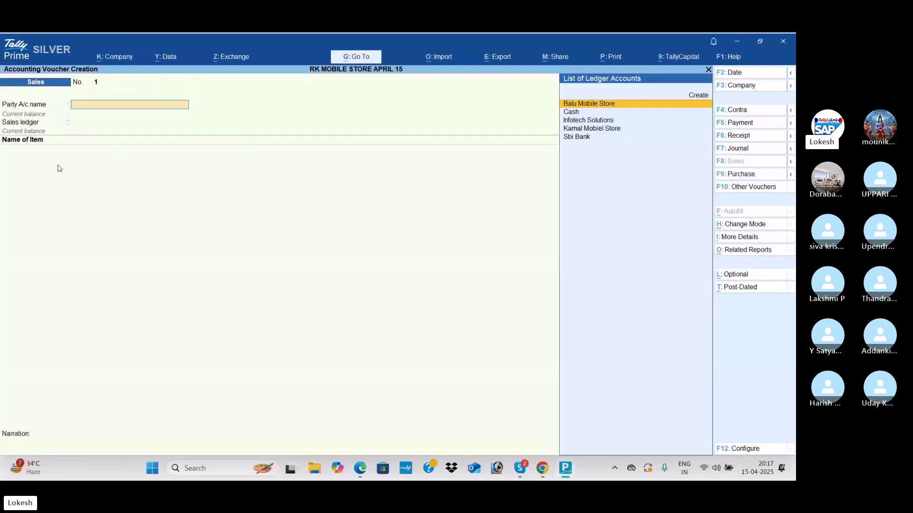
{"action": "key", "text": "Down"}
{"action": "key", "text": "Down"}
{"action": "key", "text": "Down"}
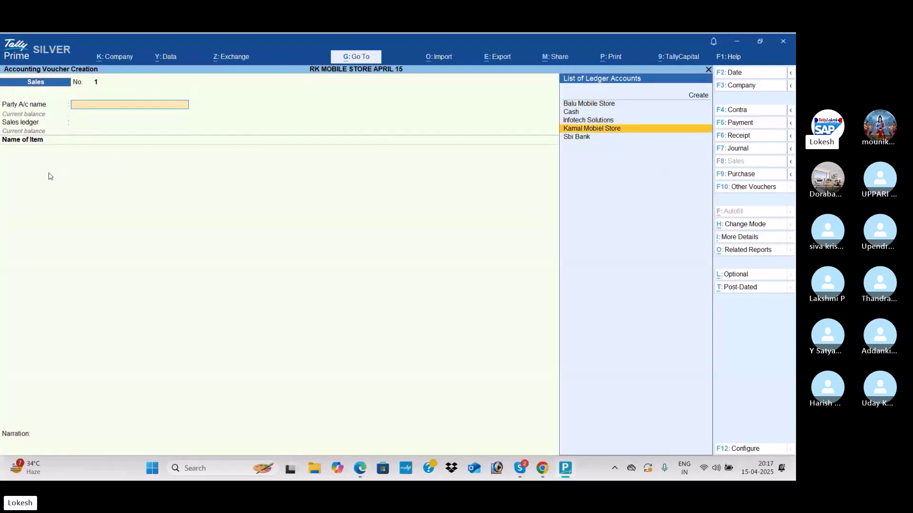
{"action": "key", "text": "Return"}
- Leave the dispatch details blank, accept the party details with state Andhra Pradesh, and use the Sales ledger
{"action": "key", "text": "Return"}
{"action": "key", "text": "Return"}
{"action": "key", "text": "Return"}
{"action": "key", "text": "Return"}
{"action": "key", "text": "Return"}
{"action": "key", "text": "Return"}
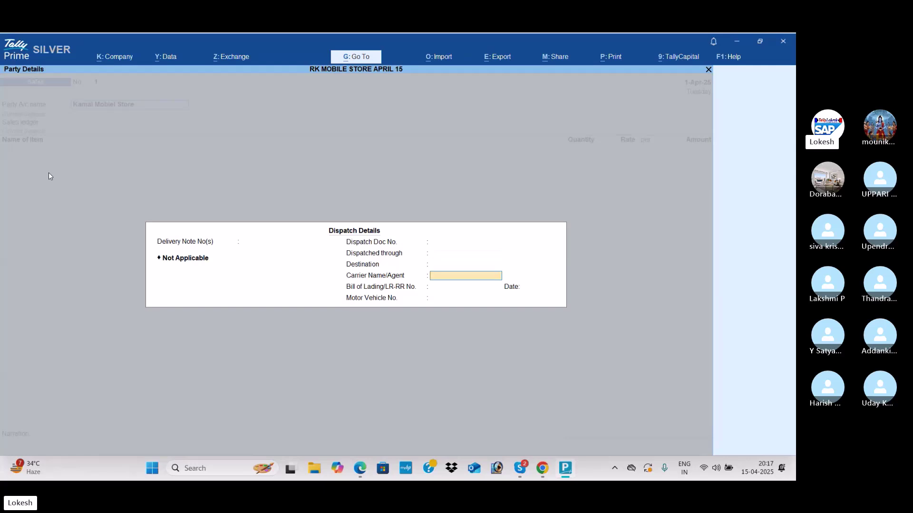
{"action": "key", "text": "Return"}
{"action": "key", "text": "Return"}
{"action": "key", "text": "Return"}
{"action": "key", "text": "Return"}
{"action": "key", "text": "Return"}
{"action": "key", "text": "Return"}
{"action": "key", "text": "Return"}
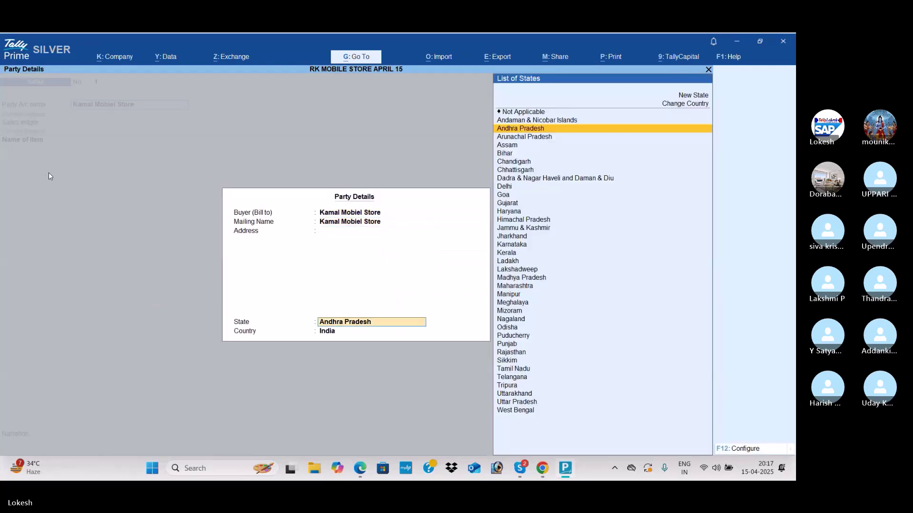
- Look up the first sale item in the PDF and add Vivo with tracking number Not Applicable
{"action": "key", "text": "alt+Tab"}
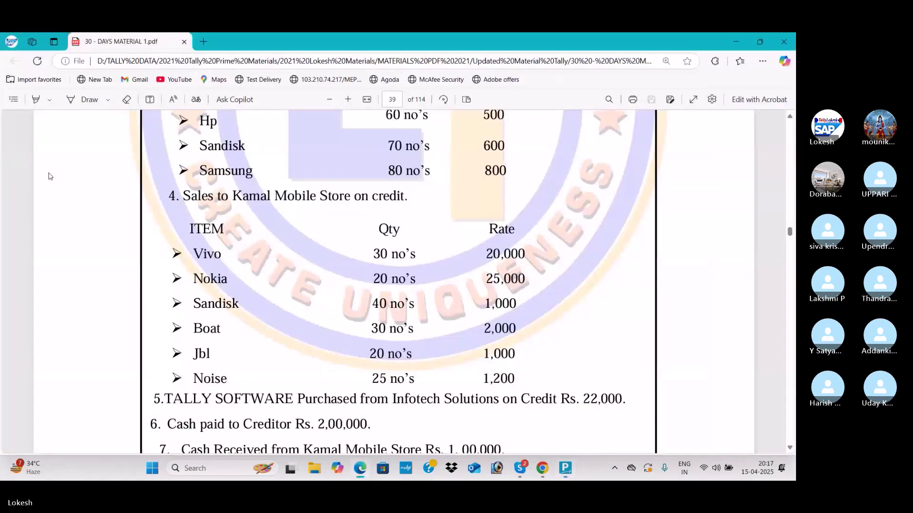
{"action": "key", "text": "alt+Tab"}
{"action": "type", "text": "V"}
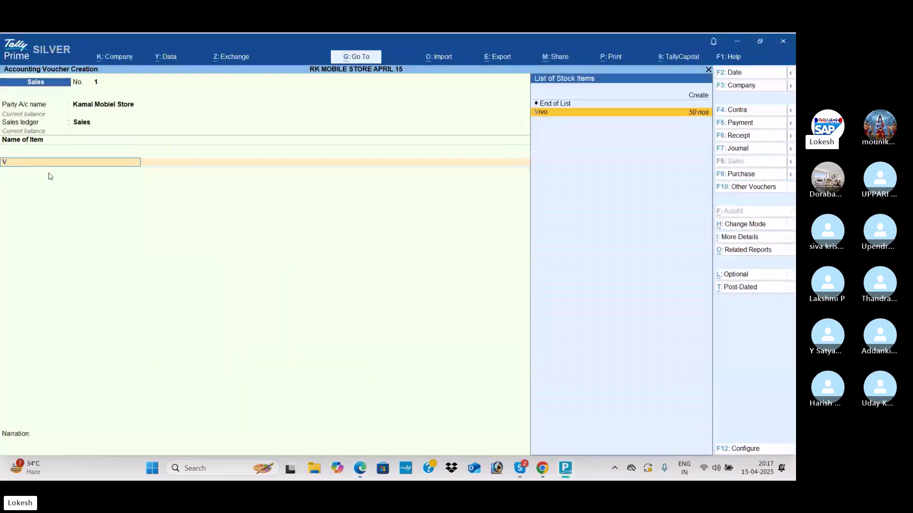
{"action": "key", "text": "Return"}
{"action": "key", "text": "Return"}
- Check Vivo's sale figures in the PDF and enter 30 nos at a rate of 20,000
{"action": "key", "text": "alt+Tab"}
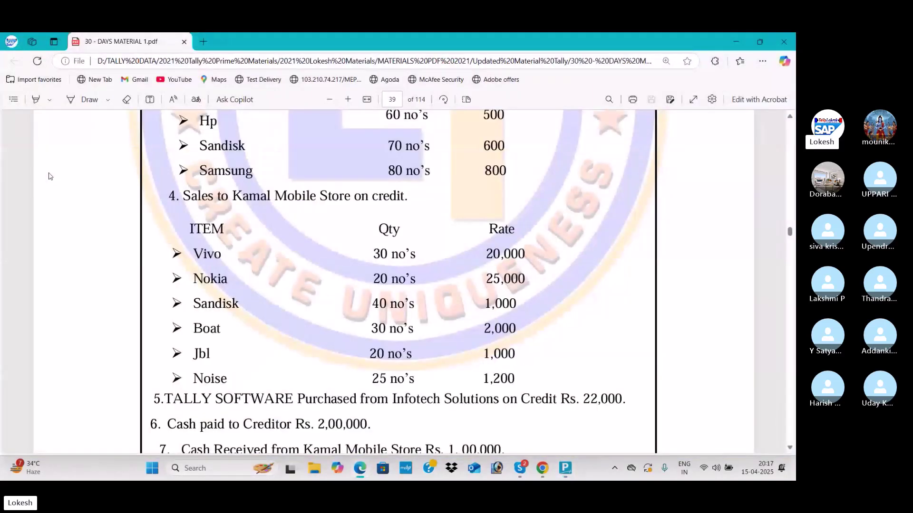
{"action": "key", "text": "alt+Tab"}
{"action": "type", "text": "30"}
{"action": "type", "text": "20000"}
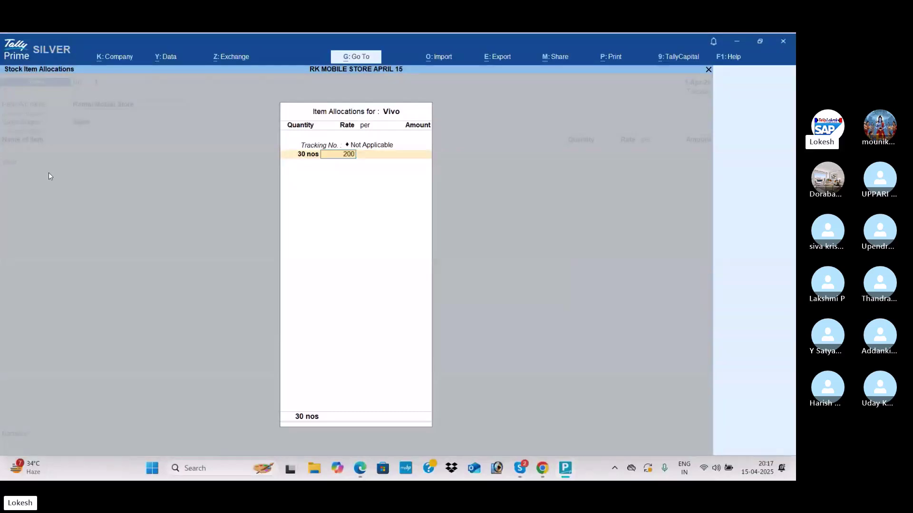
{"action": "key", "text": "Return"}
{"action": "key", "text": "Return"}
{"action": "key", "text": "Return"}
{"action": "key", "text": "Return"}
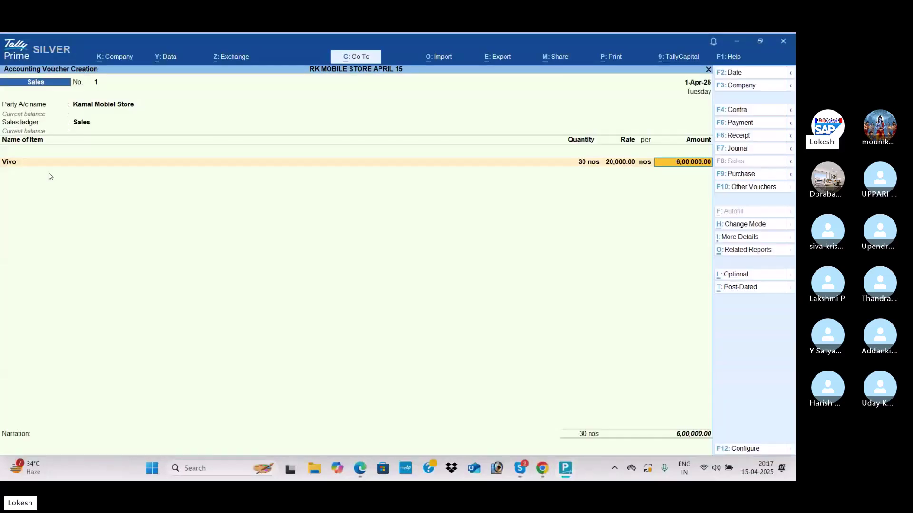
- Look up the second item of the Kamal Mobile Store sale in the PDF and return to the voucher's next item line
{"action": "key", "text": "alt+Tab"}
{"action": "key", "text": "alt+Tab"}
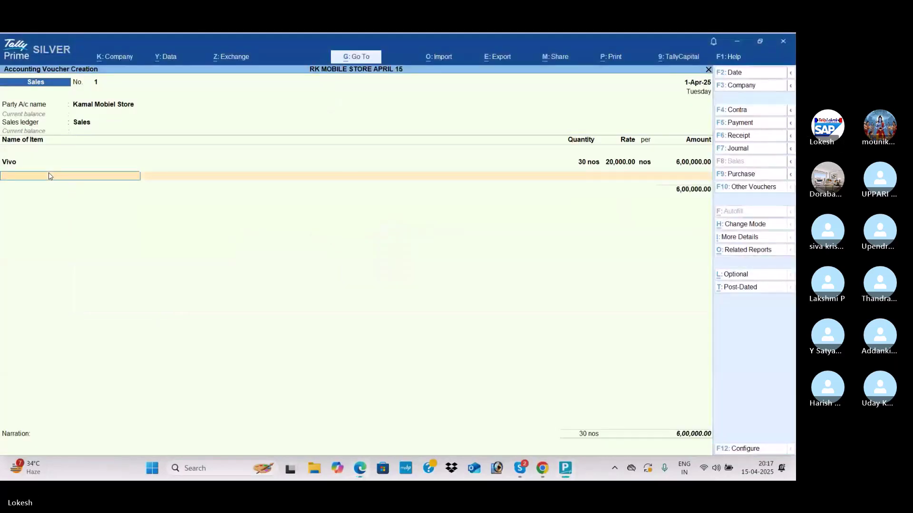
- Add Nokia to the Kamal Mobiel Store sales voucher with quantity 20 nos and rate 25,000
{"action": "type", "text": "No"}
{"action": "key", "text": "Down"}
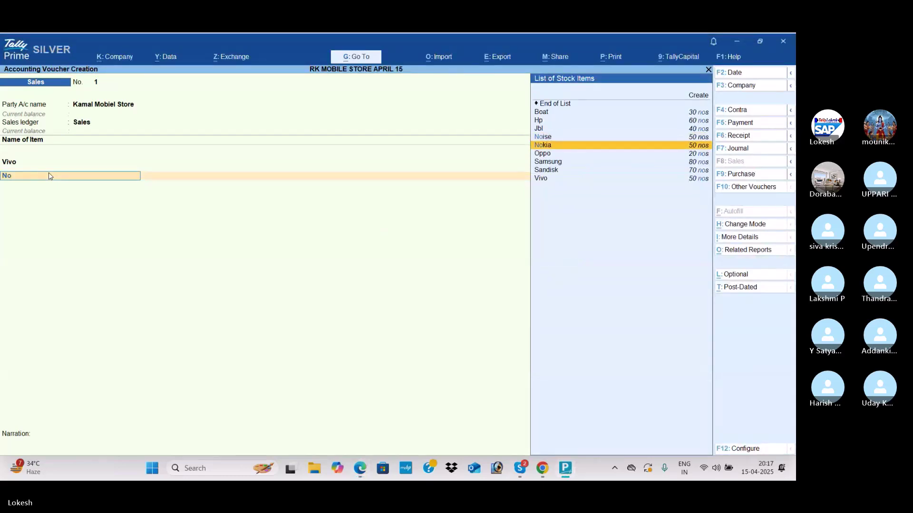
{"action": "key", "text": "Return"}
{"action": "key", "text": "alt+Tab"}
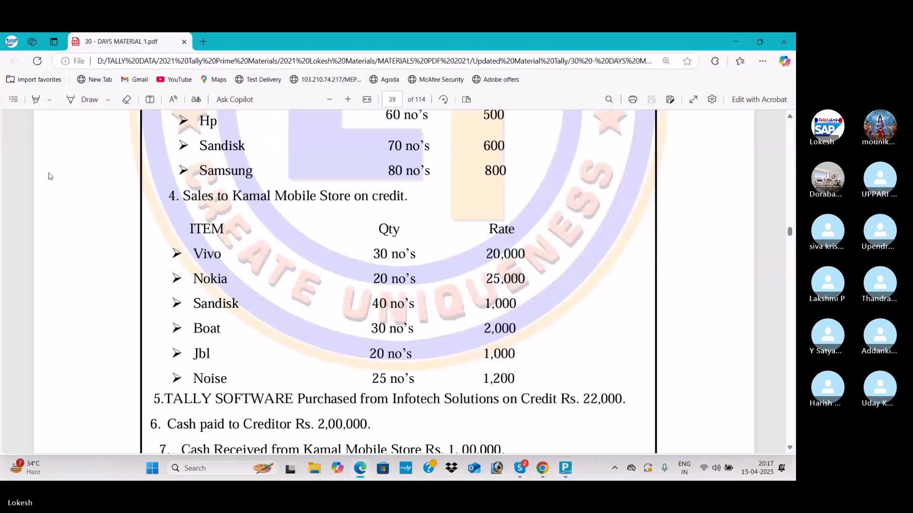
{"action": "key", "text": "alt+Tab"}
{"action": "type", "text": "20"}
{"action": "key", "text": "Return"}
{"action": "type", "text": "25000"}
{"action": "key", "text": "Return"}
{"action": "key", "text": "Return"}
{"action": "key", "text": "Return"}
{"action": "key", "text": "Return"}
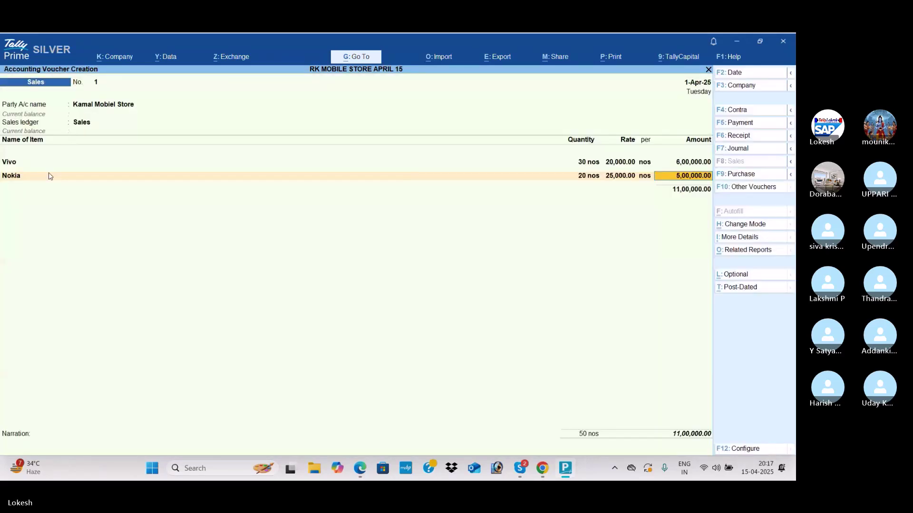
- Add Sandisk to the sales voucher with quantity 40 nos and rate 1,000, as listed in the PDF exercise
{"action": "key", "text": "alt+Tab"}
{"action": "key", "text": "alt+Tab"}
{"action": "type", "text": "san"}
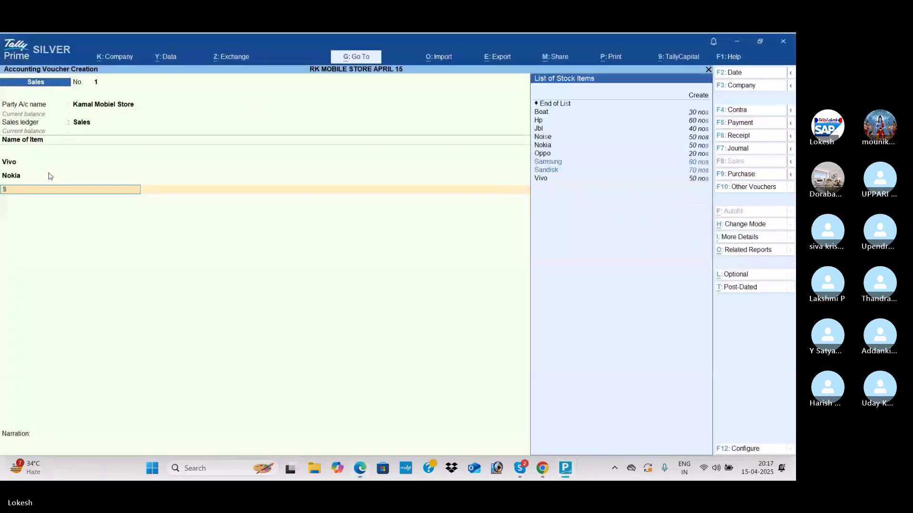
{"action": "key", "text": "Return"}
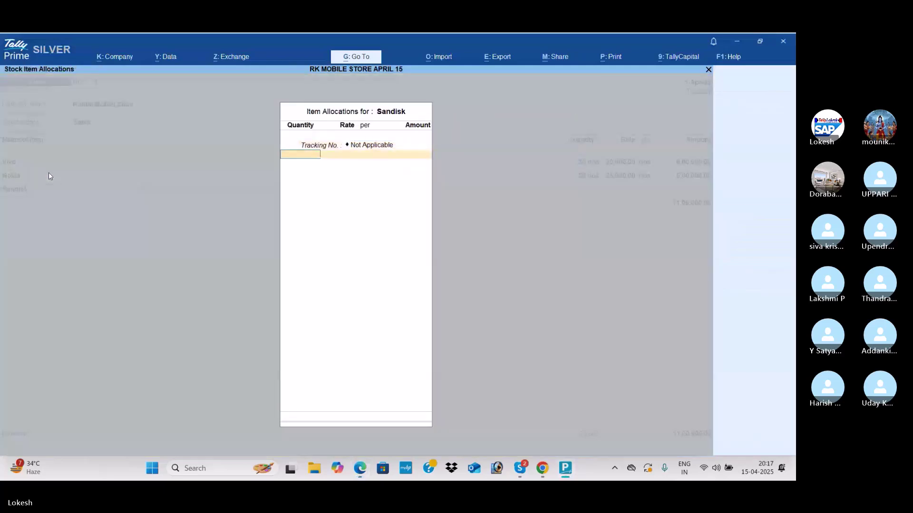
{"action": "key", "text": "alt+Tab"}
{"action": "key", "text": "alt+Tab"}
{"action": "type", "text": "40"}
{"action": "key", "text": "Return"}
{"action": "key", "text": "alt+Tab"}
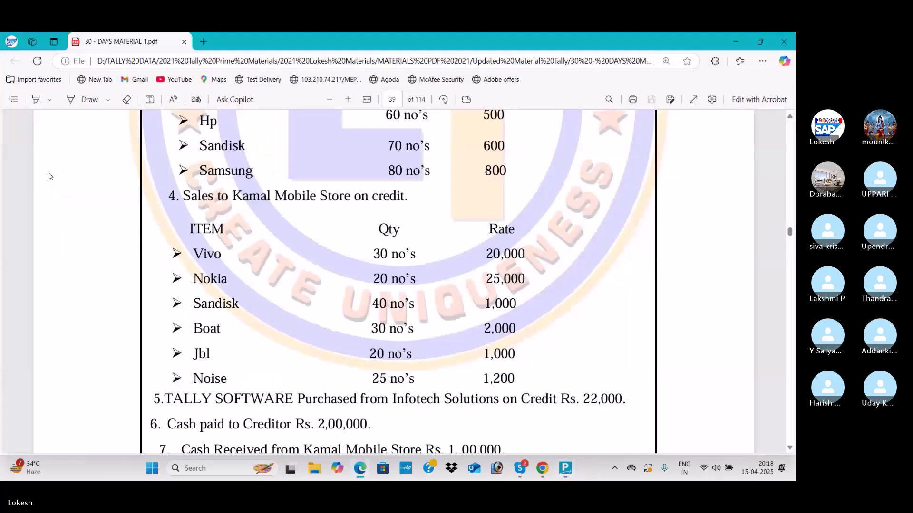
{"action": "key", "text": "alt+Tab"}
{"action": "type", "text": "1000"}
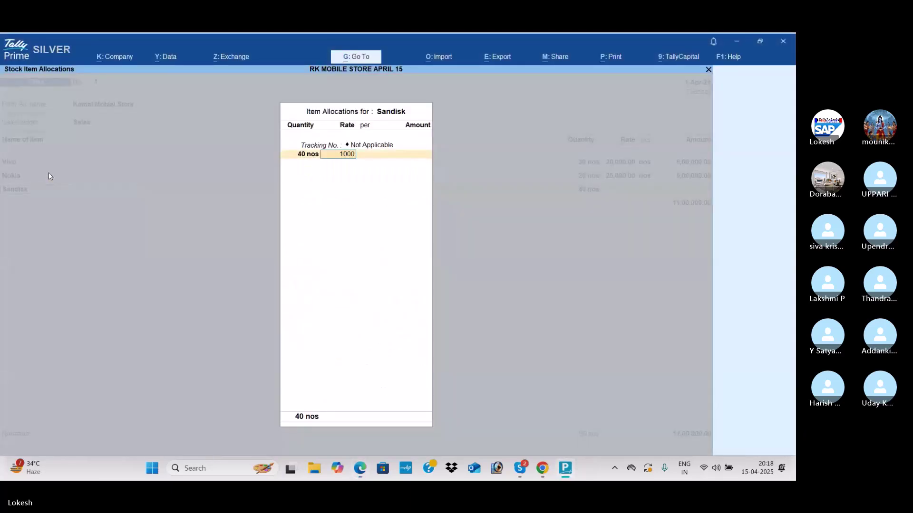
{"action": "key", "text": "Return"}
{"action": "key", "text": "Return"}
{"action": "key", "text": "Return"}
- Add Boat to the sales voucher with quantity 30 nos and rate 2,000
{"action": "key", "text": "alt+Tab"}
{"action": "key", "text": "alt+Tab"}
{"action": "type", "text": "Bo"}
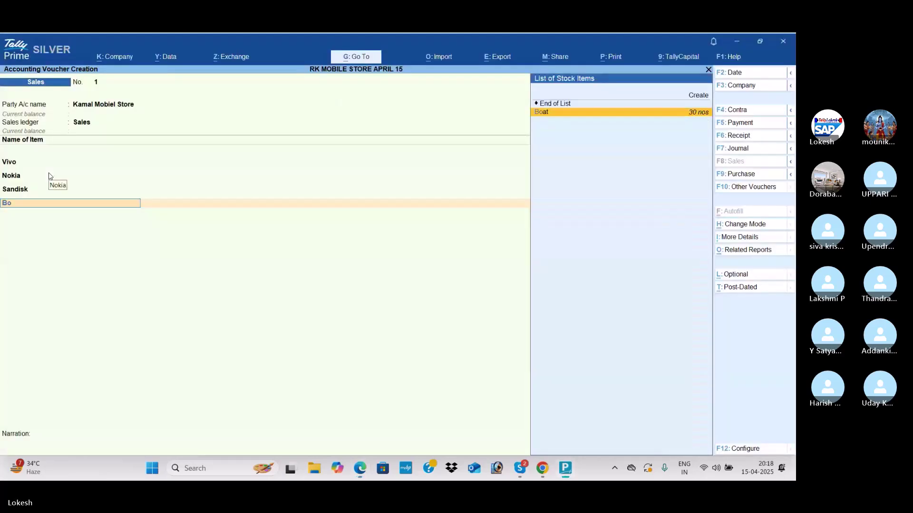
{"action": "key", "text": "Return"}
{"action": "key", "text": "Return"}
{"action": "key", "text": "alt+Tab"}
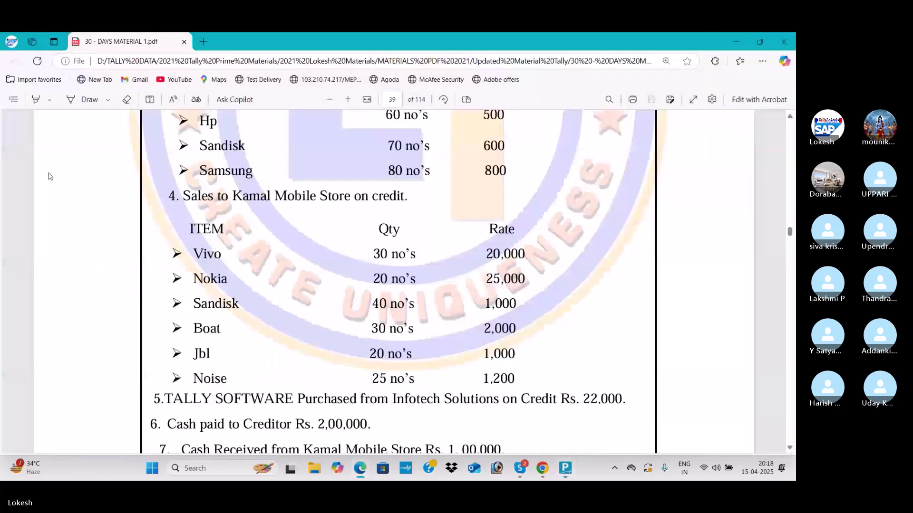
{"action": "key", "text": "alt+Tab"}
{"action": "type", "text": "30"}
{"action": "key", "text": "Return"}
{"action": "type", "text": "2000"}
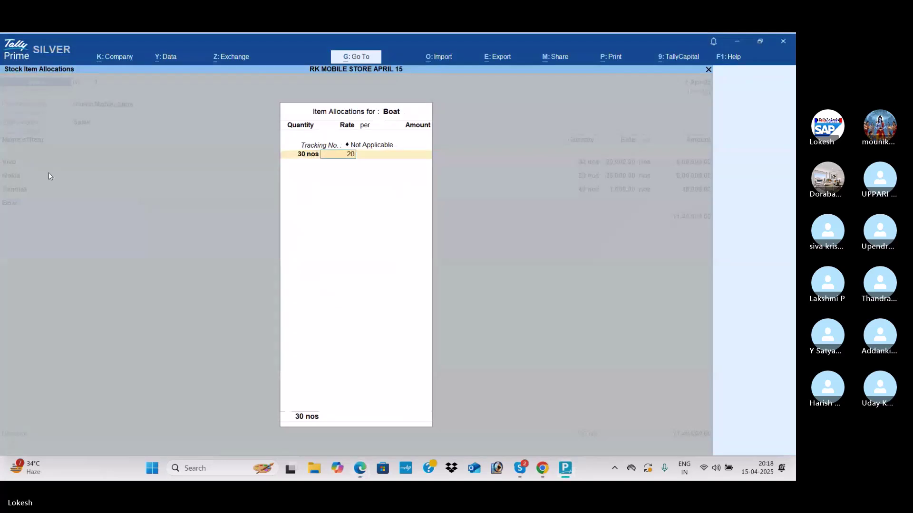
{"action": "key", "text": "Return"}
{"action": "key", "text": "Return"}
{"action": "key", "text": "Return"}
{"action": "key", "text": "Return"}
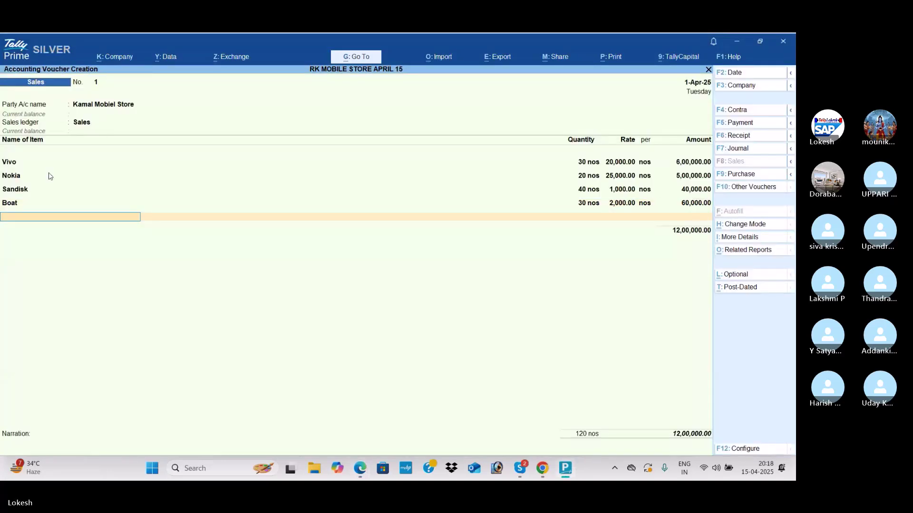
- Add Jbl as the next item in the sales voucher with a quantity of 20 nos
{"action": "key", "text": "alt+Tab"}
{"action": "key", "text": "alt+Tab"}
{"action": "type", "text": "Jbl"}
{"action": "key", "text": "Return"}
{"action": "key", "text": "Return"}
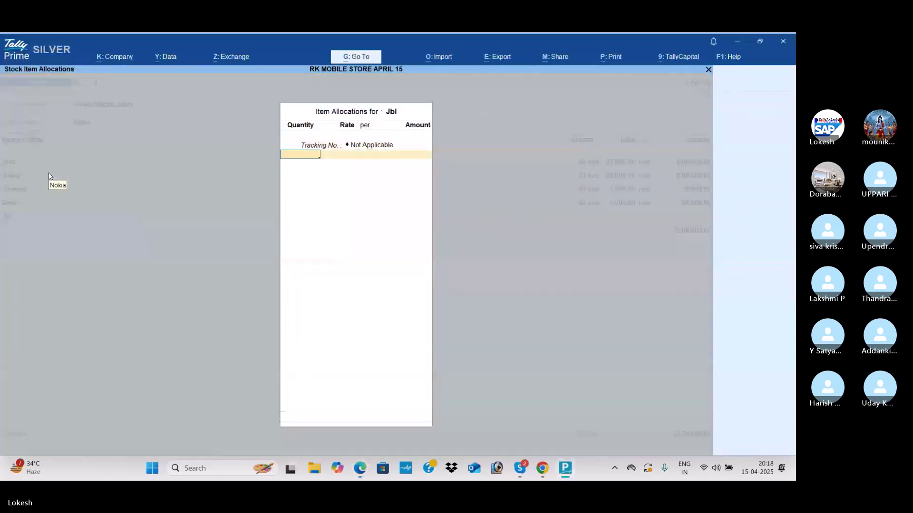
{"action": "key", "text": "alt+Tab"}
{"action": "key", "text": "alt+Tab"}
{"action": "type", "text": "20"}
{"action": "key", "text": "Return"}
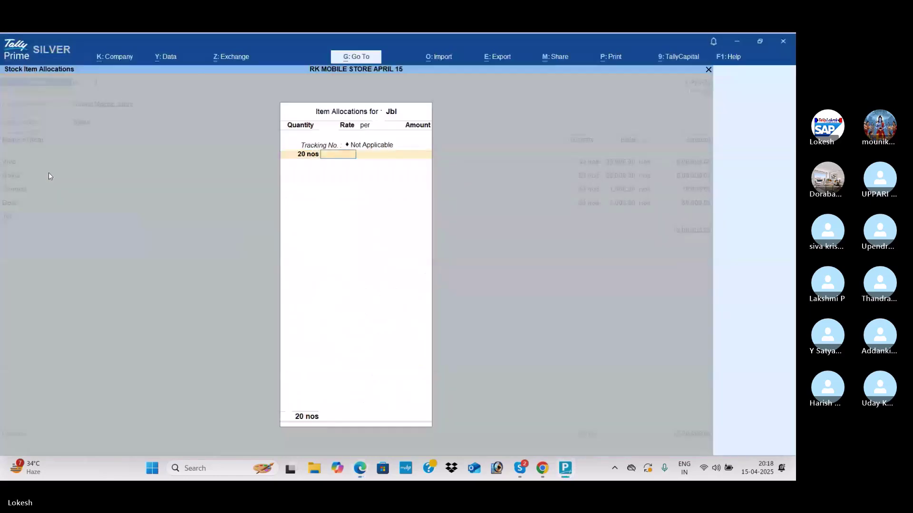
- Look up the Jbl rate in the PDF, set it to 1,000 and complete the item's allocation
{"action": "key", "text": "alt+Tab"}
{"action": "scroll", "coordinate": [120, 187], "scroll_direction": "down", "scroll_amount": 2}
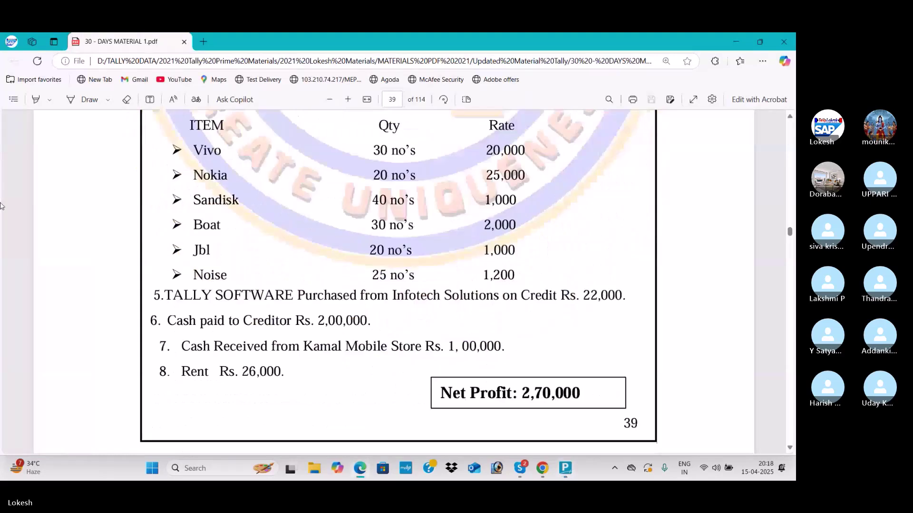
{"action": "key", "text": "alt+Tab"}
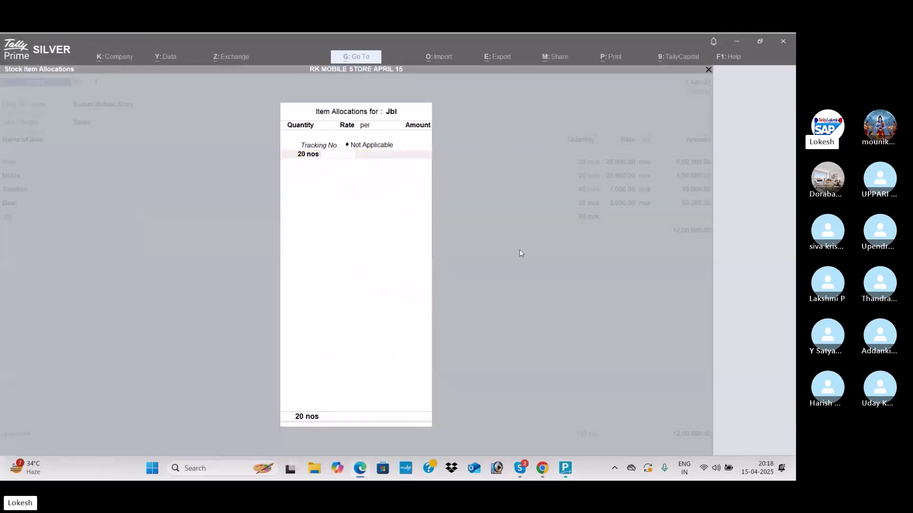
{"action": "type", "text": "1000"}
{"action": "key", "text": "Return"}
{"action": "key", "text": "Return"}
{"action": "key", "text": "Return"}
{"action": "key", "text": "Return"}
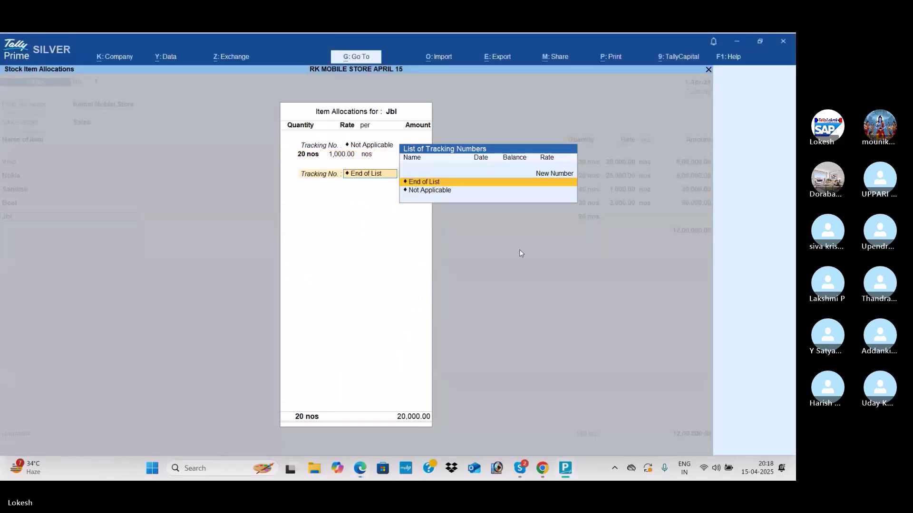
- Add Noise to the sales voucher with quantity 25 nos and rate 1,200
{"action": "key", "text": "alt+Tab"}
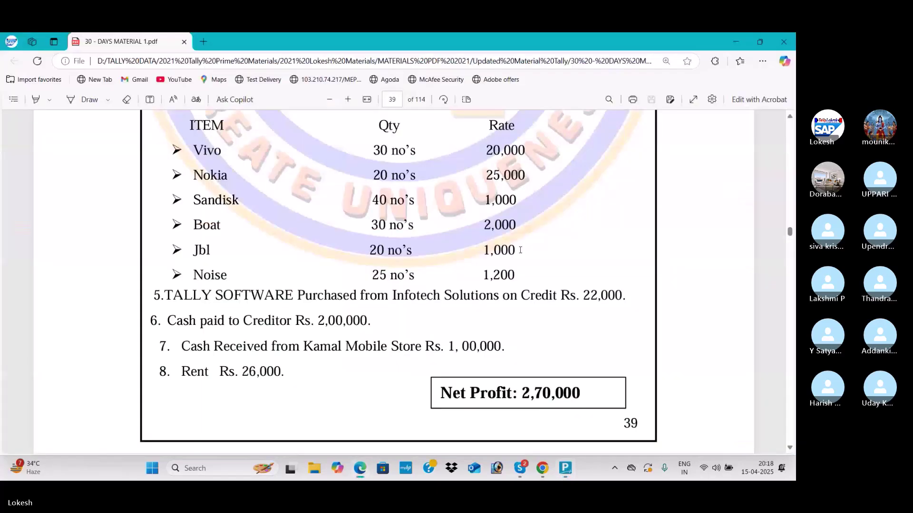
{"action": "key", "text": "alt+Tab"}
{"action": "type", "text": "No"}
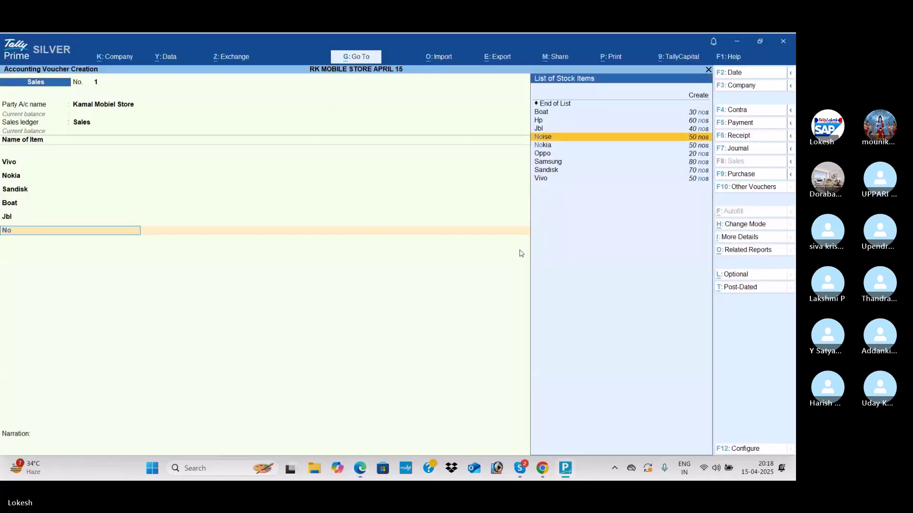
{"action": "key", "text": "Return"}
{"action": "key", "text": "Return"}
{"action": "key", "text": "alt+Tab"}
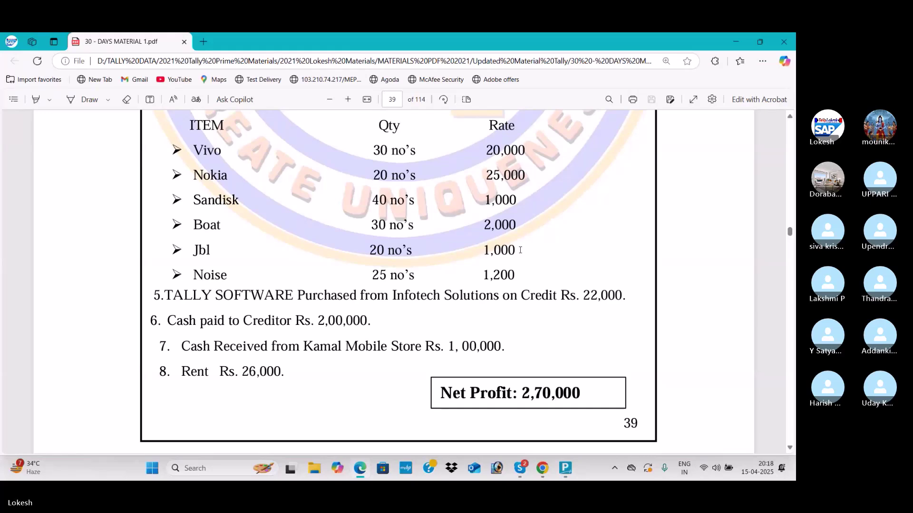
{"action": "key", "text": "alt+Tab"}
{"action": "type", "text": "25"}
{"action": "key", "text": "Return"}
{"action": "type", "text": "1200"}
{"action": "key", "text": "Return"}
{"action": "key", "text": "Return"}
{"action": "key", "text": "Return"}
{"action": "key", "text": "Return"}
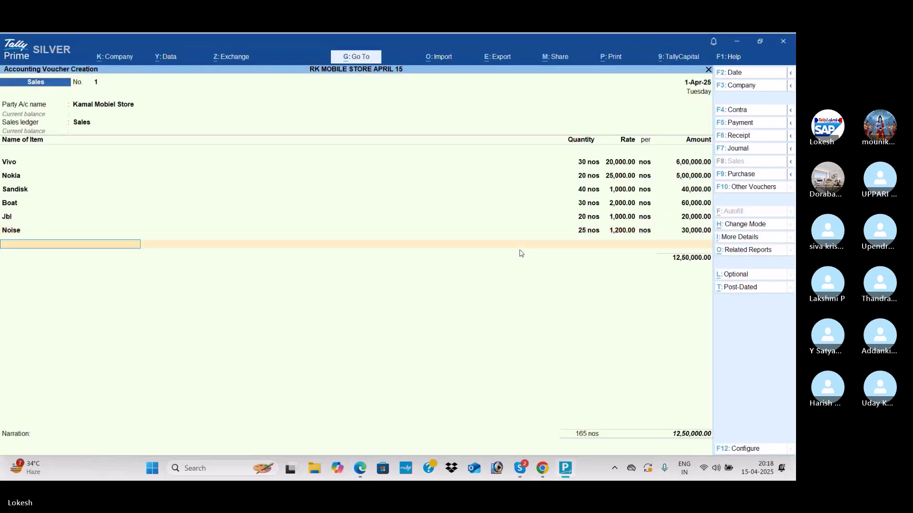
- End the item and ledger lists, leave the narration empty and save the sales voucher
{"action": "key", "text": "Return"}
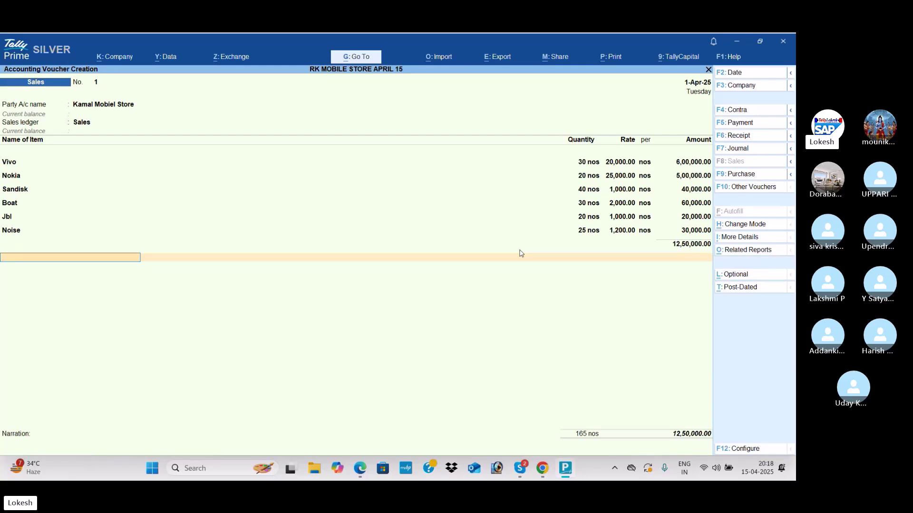
{"action": "key", "text": "Return"}
{"action": "key", "text": "Return"}
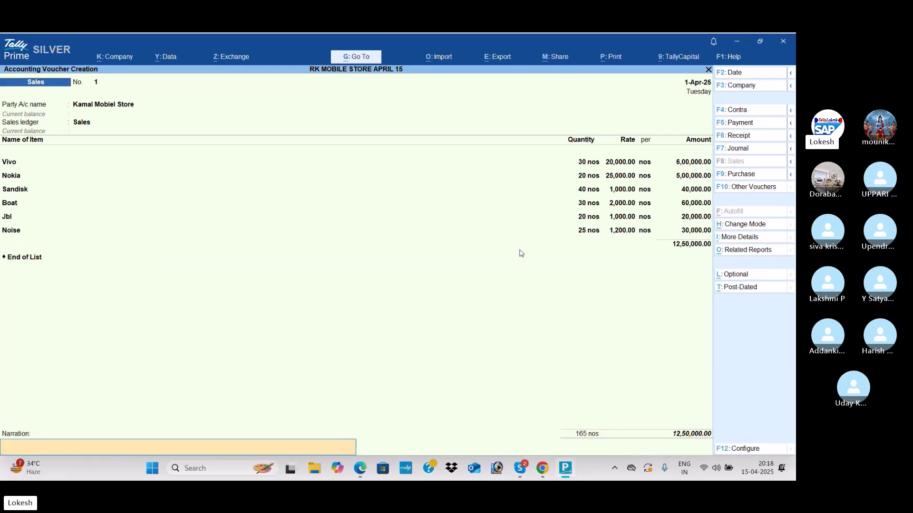
{"action": "key", "text": "Return"}
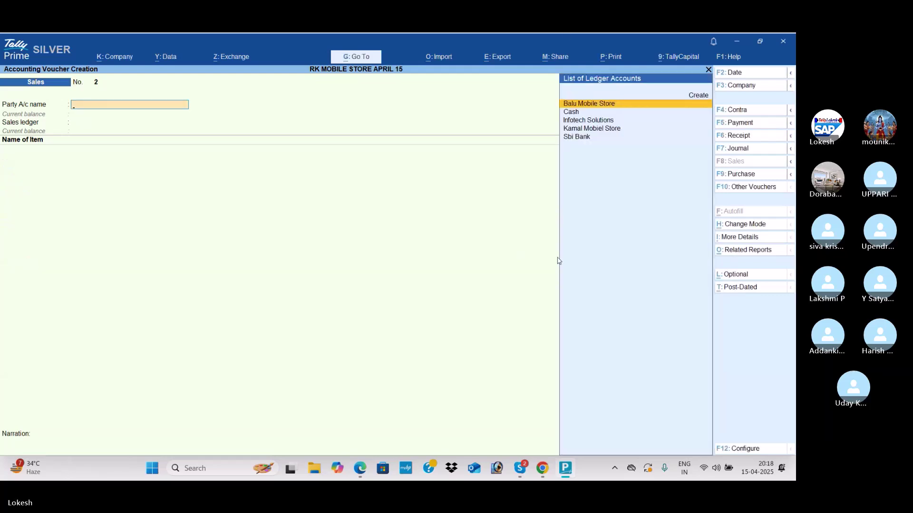
- Start a journal voucher for the software purchase listed in the PDF and debit Tally Software 22,000
{"action": "key", "text": "alt+Tab"}
{"action": "scroll", "coordinate": [169, 284], "scroll_direction": "down", "scroll_amount": 2}
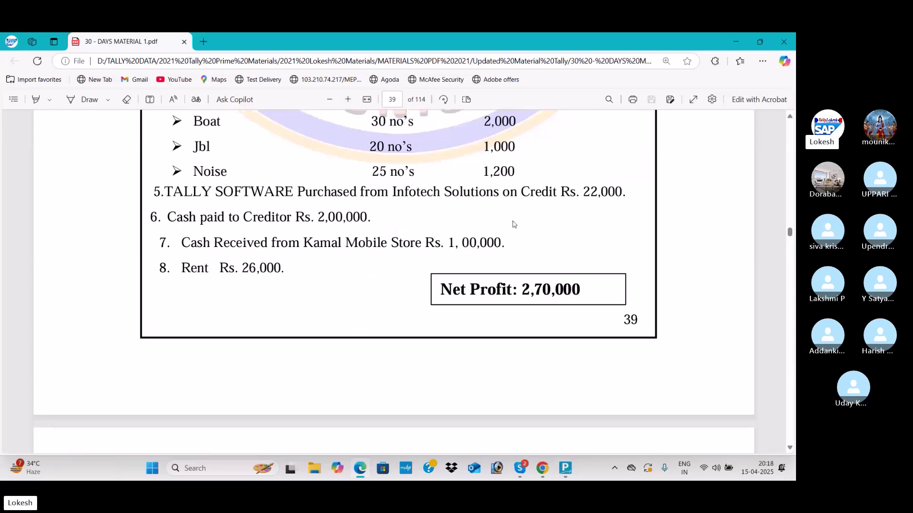
{"action": "key", "text": "alt+Tab"}
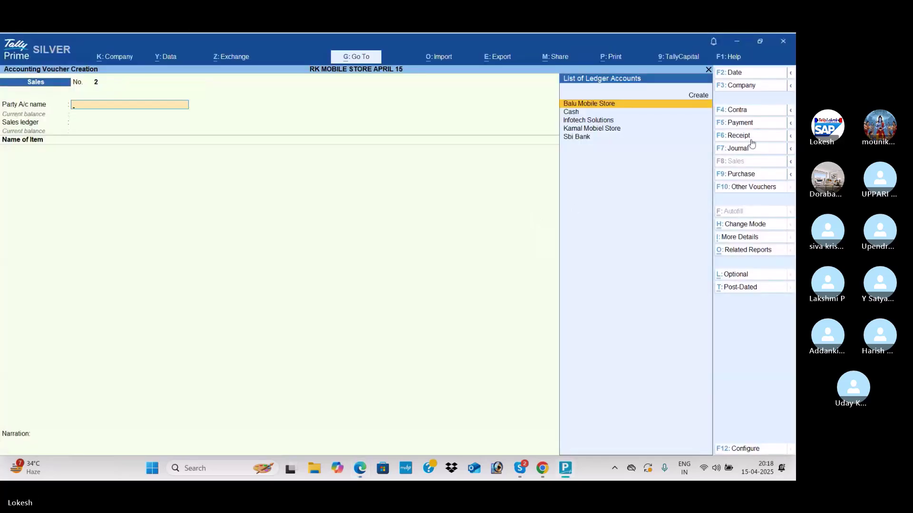
{"action": "key", "text": "alt+Tab"}
{"action": "key", "text": "alt+Tab"}
{"action": "left_click", "coordinate": [755, 149]}
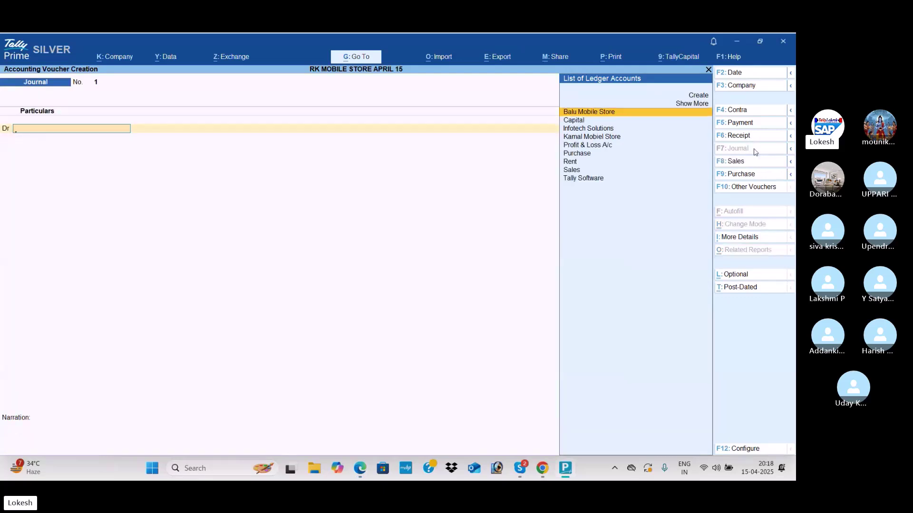
{"action": "type", "text": "ta"}
{"action": "key", "text": "Return"}
{"action": "key", "text": "alt+Tab"}
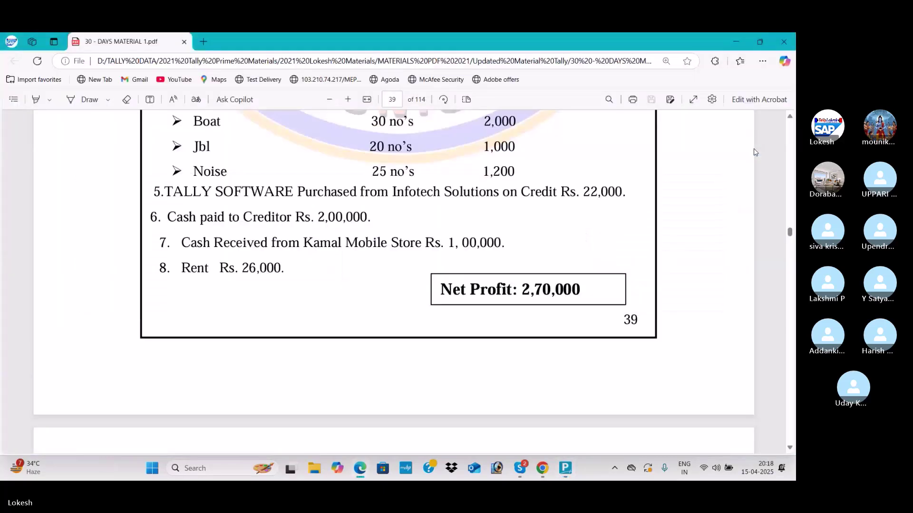
{"action": "key", "text": "alt+Tab"}
{"action": "type", "text": "22000"}
{"action": "key", "text": "Return"}
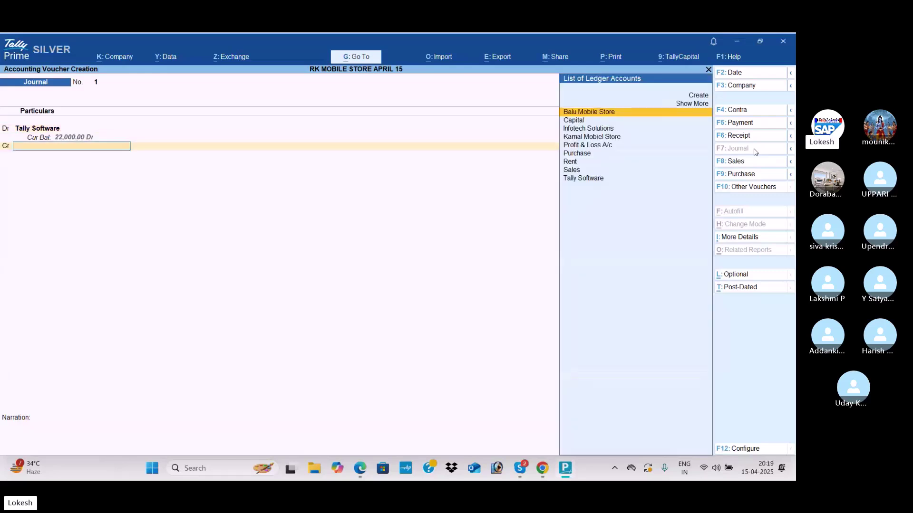
- Credit Infotech Solutions 22,000 in the journal voucher and save it without a narration
{"action": "key", "text": "alt+Tab"}
{"action": "key", "text": "alt+Tab"}
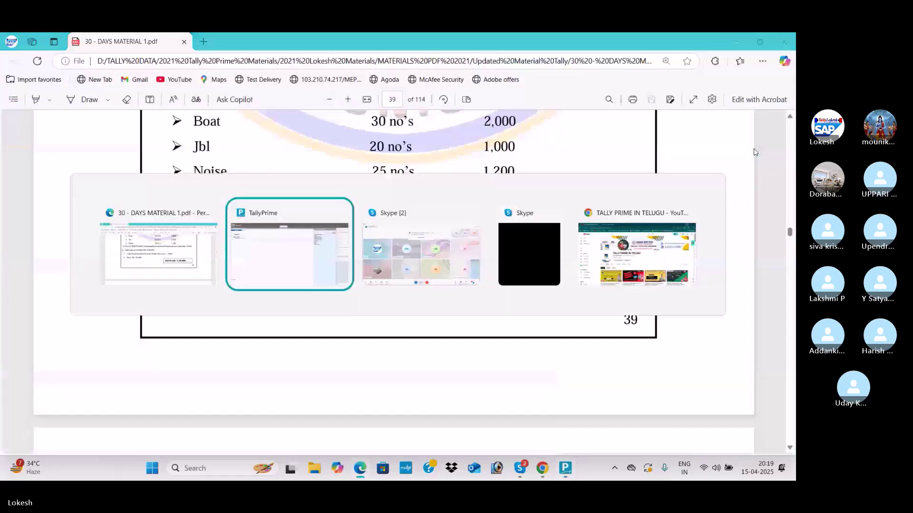
{"action": "type", "text": "in"}
{"action": "key", "text": "Return"}
{"action": "key", "text": "Return"}
{"action": "key", "text": "Return"}
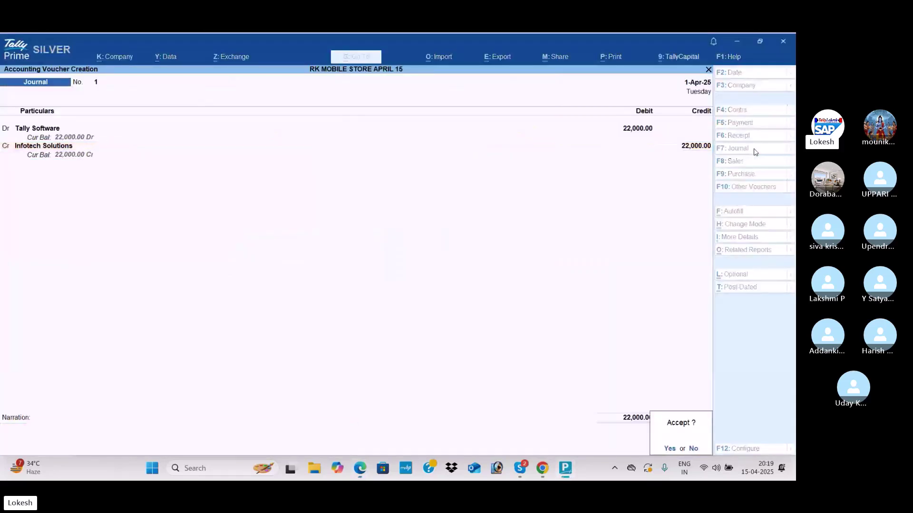
{"action": "key", "text": "Return"}
- Start a payment voucher for the cash paid to the creditor and debit Balu Mobile Store 2,00,000
{"action": "key", "text": "alt+Tab"}
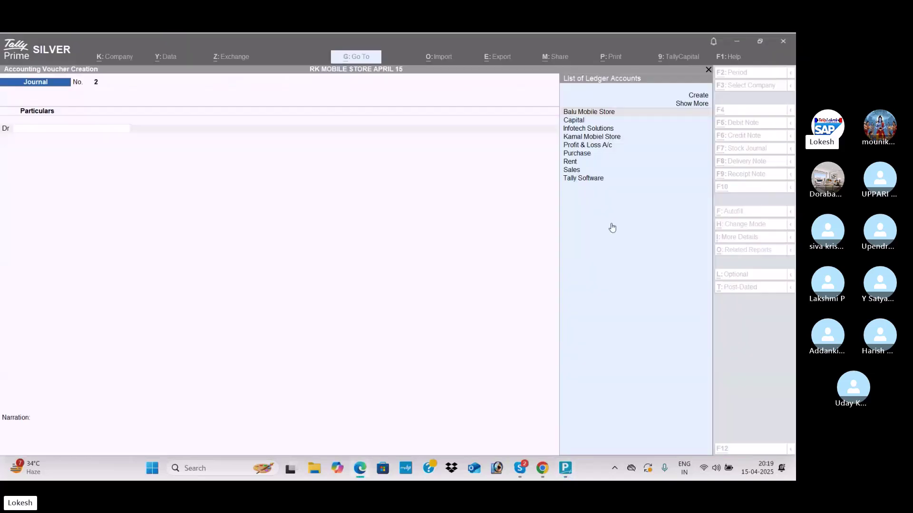
{"action": "key", "text": "alt+Tab"}
{"action": "left_click", "coordinate": [767, 125]}
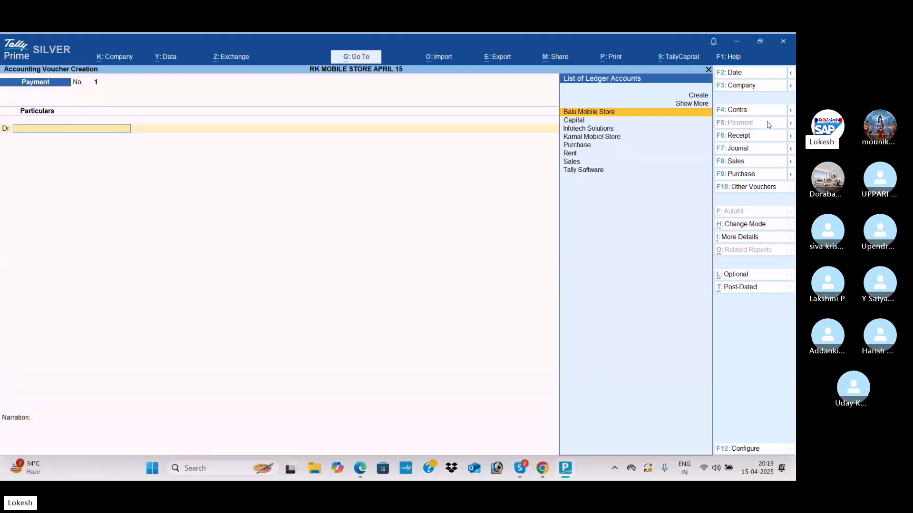
{"action": "key", "text": "Return"}
{"action": "key", "text": "alt+Tab"}
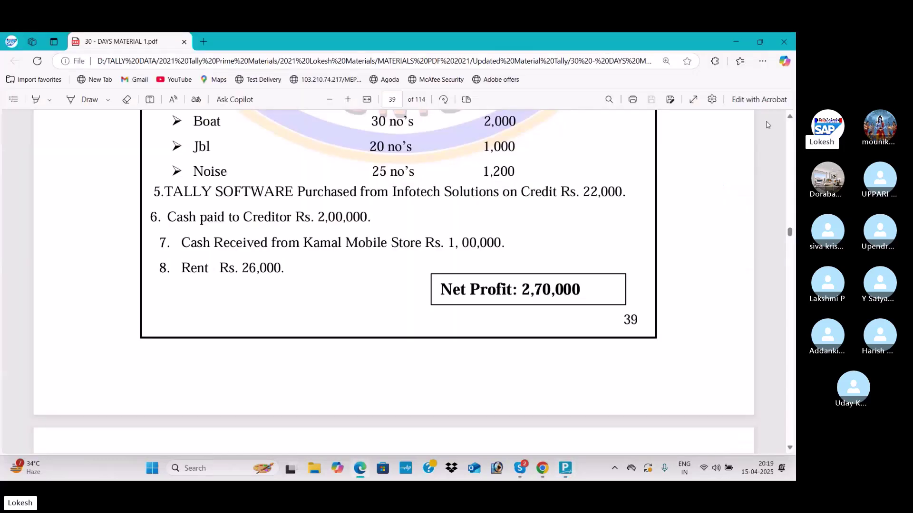
{"action": "key", "text": "alt+Tab"}
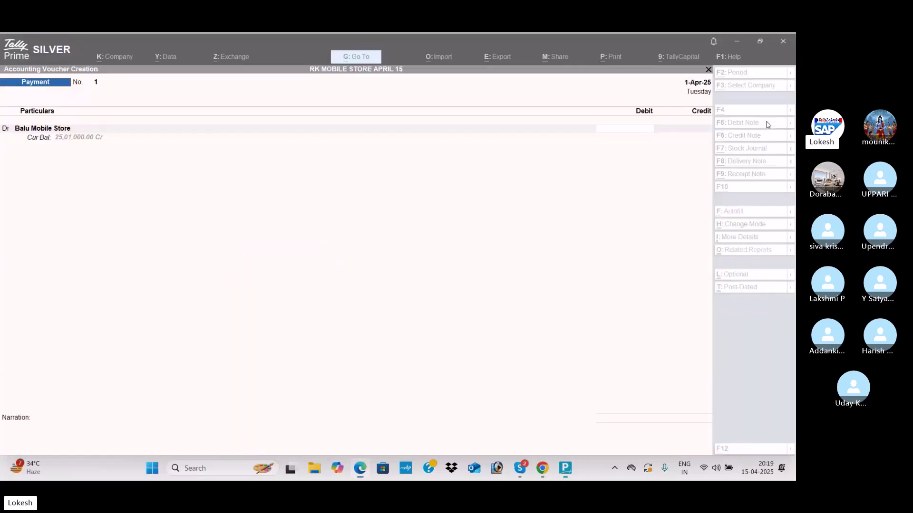
{"action": "type", "text": "200000"}
{"action": "key", "text": "Return"}
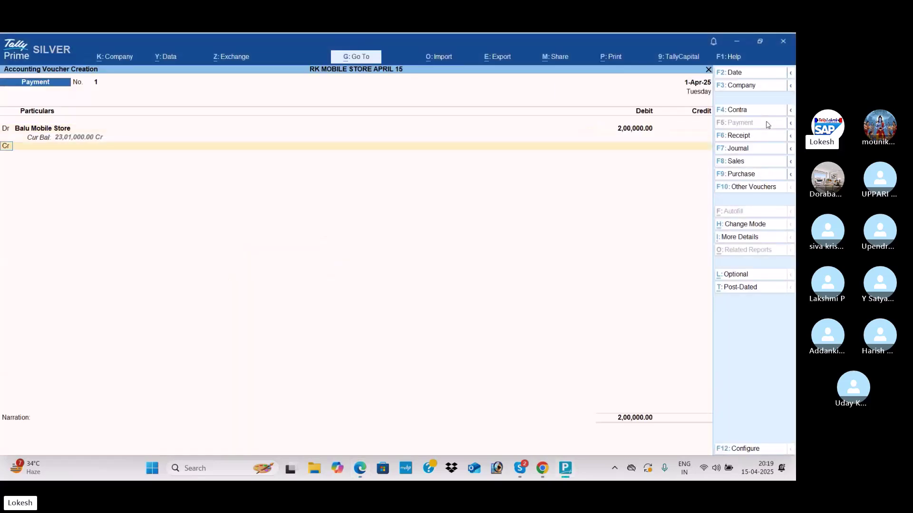
- Credit Cash 2,00,000 in the payment voucher and save it without a narration
{"action": "key", "text": "alt+Tab"}
{"action": "key", "text": "alt+Tab"}
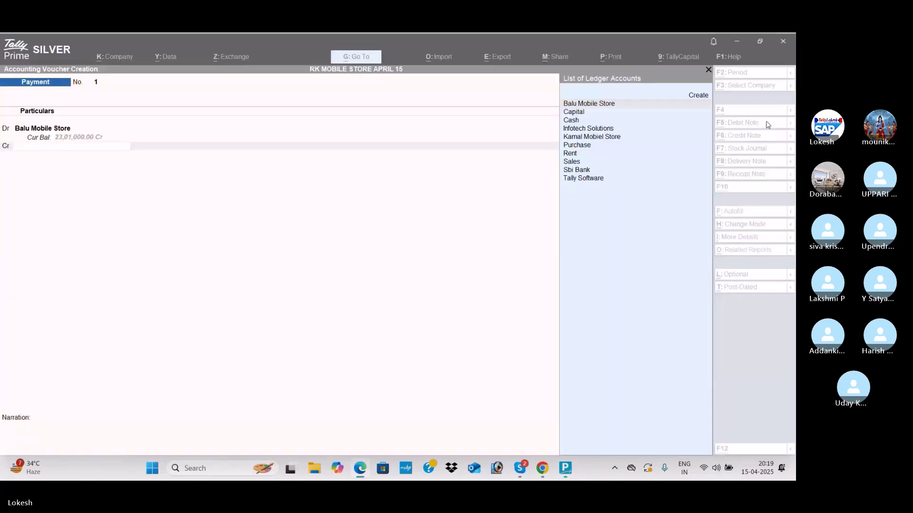
{"action": "key", "text": "Down"}
{"action": "key", "text": "Down"}
{"action": "key", "text": "Return"}
{"action": "key", "text": "Return"}
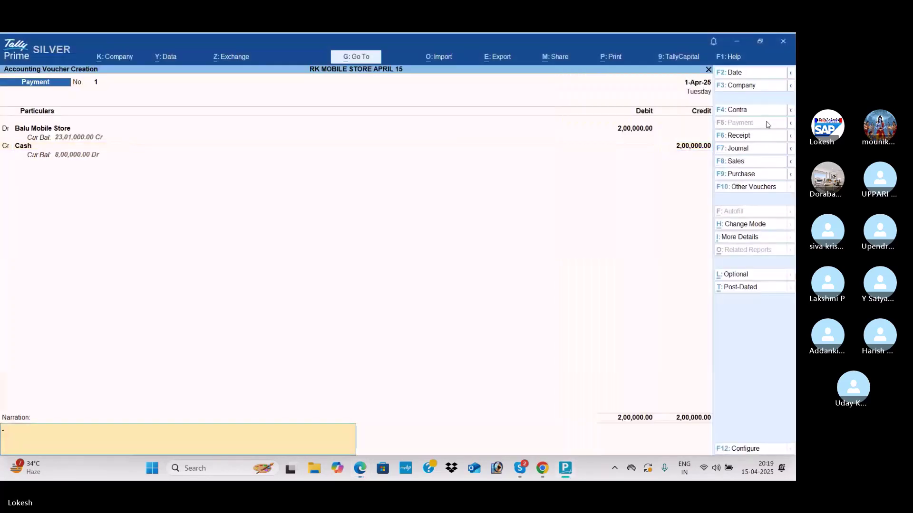
{"action": "key", "text": "Return"}
{"action": "key", "text": "Return"}
- Start a receipt voucher for the cash received per the PDF and credit Kamal Mobiel Store 1,00,000
{"action": "key", "text": "alt+Tab"}
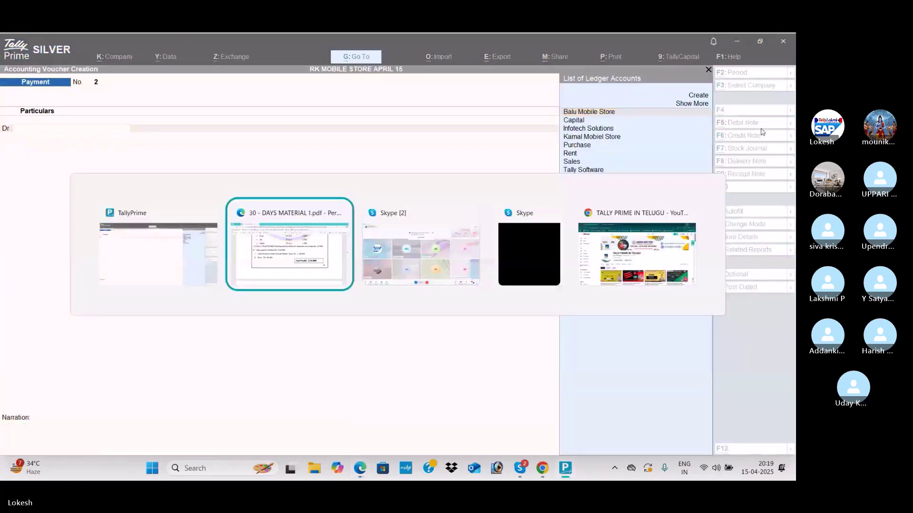
{"action": "key", "text": "alt+Tab"}
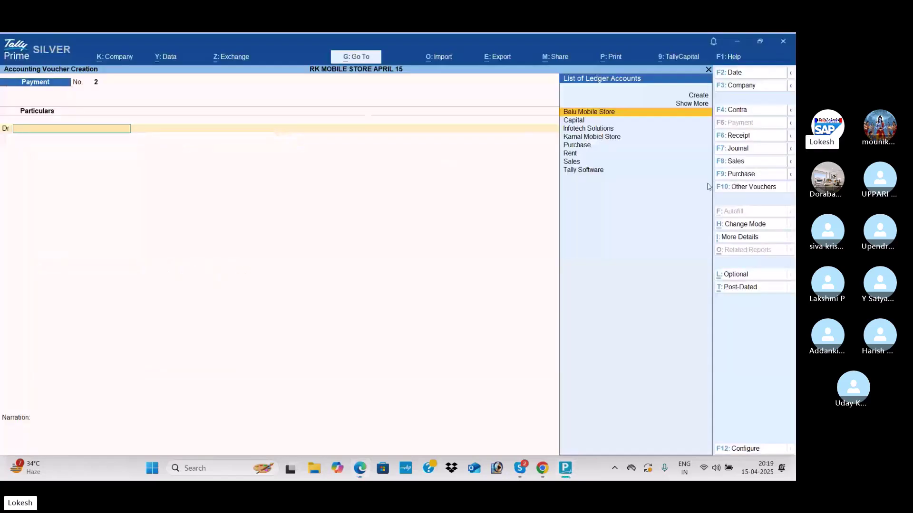
{"action": "left_click", "coordinate": [751, 137]}
{"action": "key", "text": "Down"}
{"action": "key", "text": "Down"}
{"action": "key", "text": "Down"}
{"action": "key", "text": "Return"}
{"action": "key", "text": "alt+Tab"}
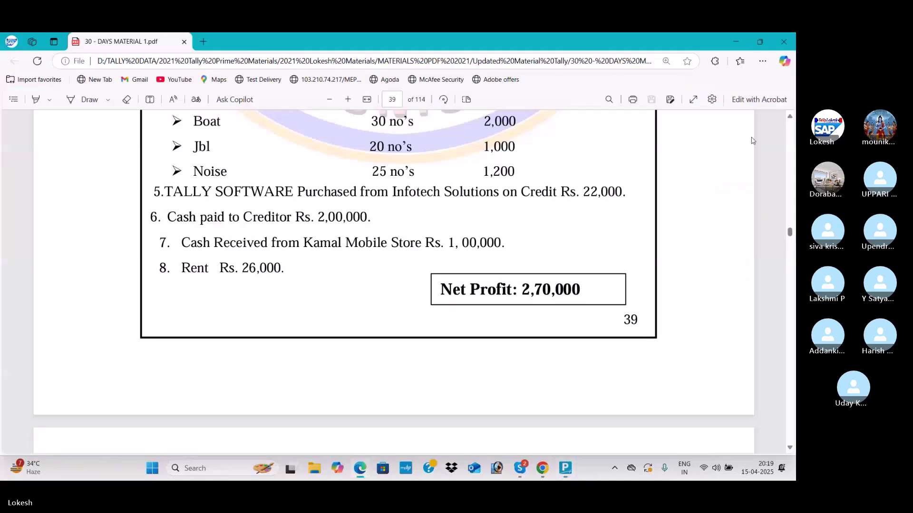
{"action": "key", "text": "alt+Tab"}
{"action": "key", "text": "Return"}
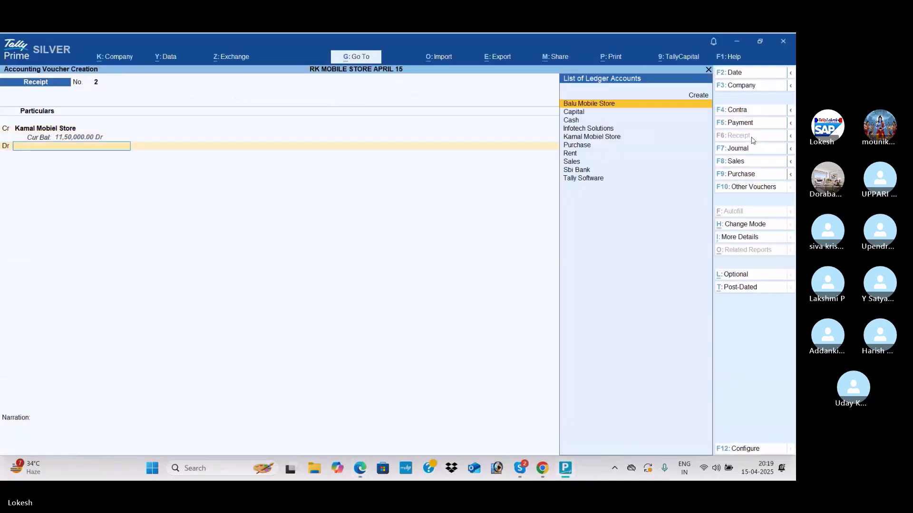
- Debit Cash 1,00,000 in the receipt voucher and save it without a narration
{"action": "key", "text": "alt+Tab"}
{"action": "key", "text": "alt+Tab"}
{"action": "key", "text": "Down"}
{"action": "key", "text": "Down"}
{"action": "key", "text": "Return"}
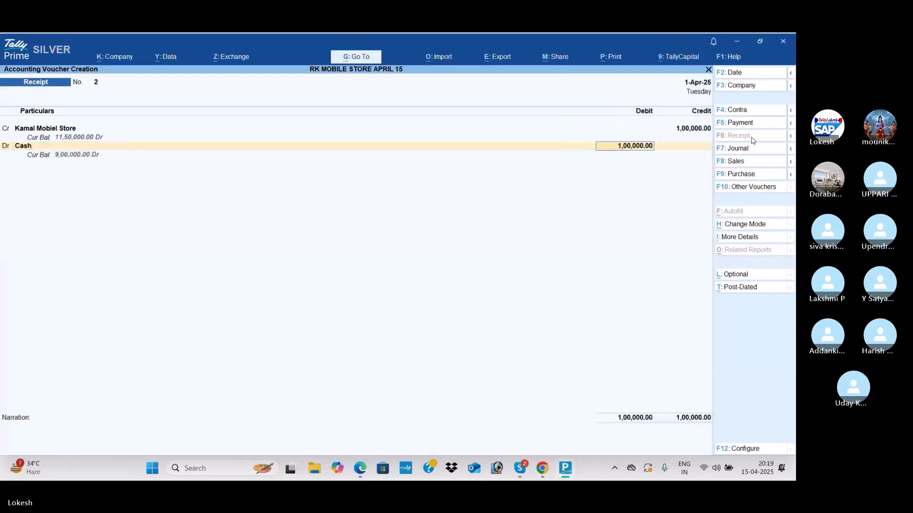
{"action": "key", "text": "Return"}
{"action": "key", "text": "Return"}
- Start a payment voucher for the rent listed in the PDF and debit Rent 26,000
{"action": "left_click", "coordinate": [749, 123]}
{"action": "type", "text": "Re"}
{"action": "key", "text": "Return"}
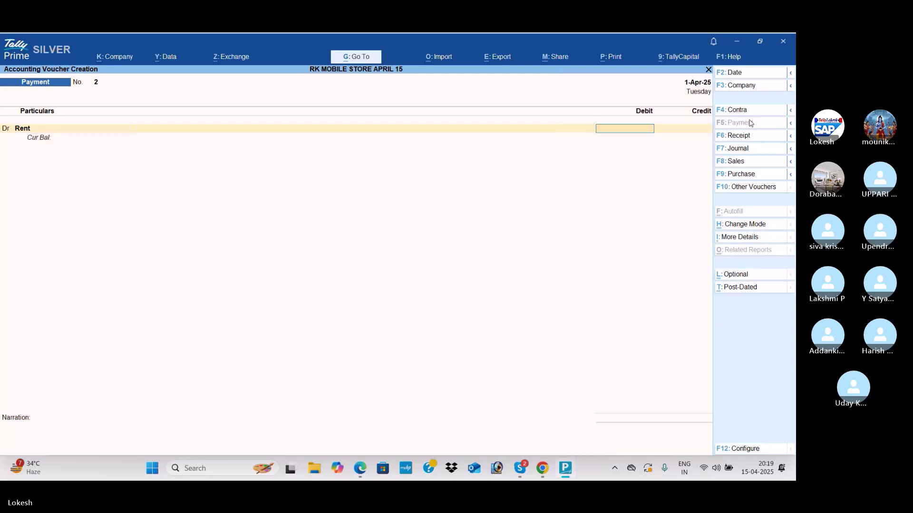
{"action": "key", "text": "alt+Tab"}
{"action": "key", "text": "alt+Tab"}
{"action": "type", "text": "26000"}
{"action": "key", "text": "Return"}
- Credit Cash 26,000 in the rent payment voucher and save it without a narration
{"action": "key", "text": "Down"}
{"action": "key", "text": "Down"}
{"action": "key", "text": "Return"}
{"action": "key", "text": "Return"}
{"action": "key", "text": "Return"}
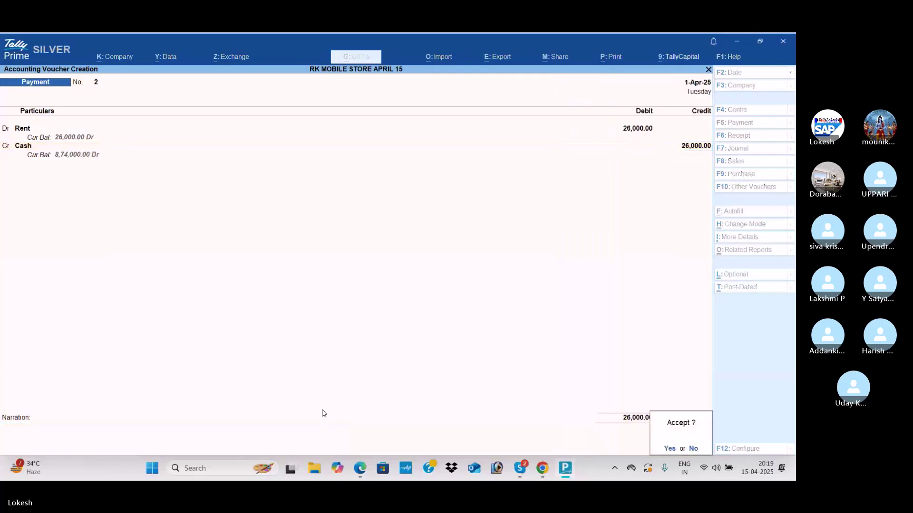
{"action": "key", "text": "Return"}
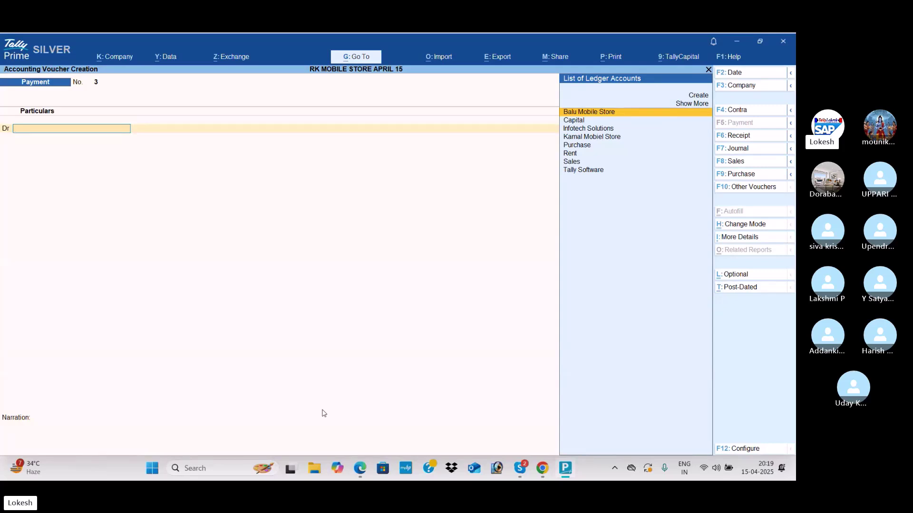
- Check the end of the exercise in the PDF and review the recorded vouchers in the Day Book
{"action": "key", "text": "alt+Tab"}
{"action": "scroll", "coordinate": [464, 303], "scroll_direction": "down", "scroll_amount": 2}
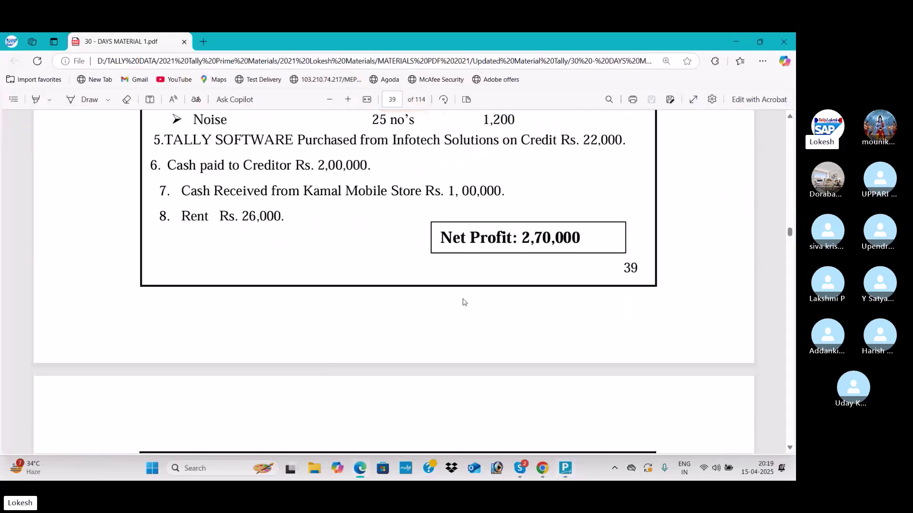
{"action": "key", "text": "alt+Tab"}
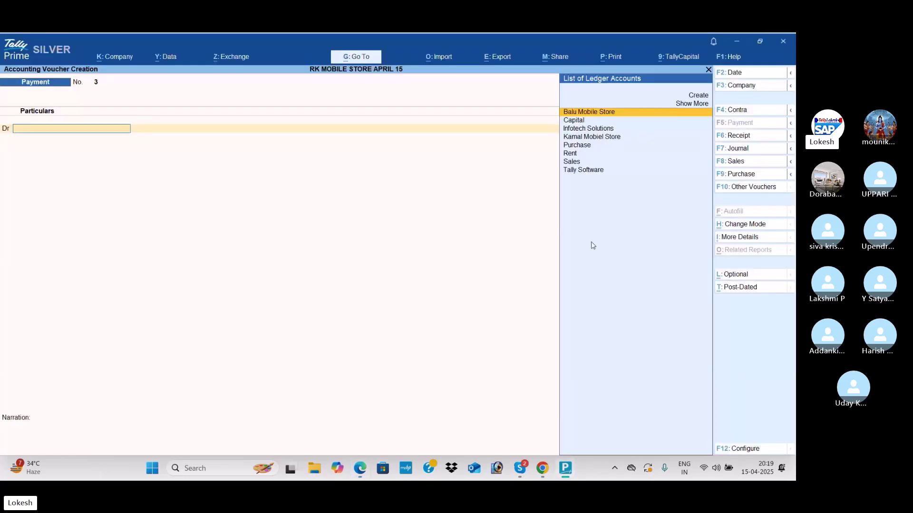
{"action": "key", "text": "Escape"}
{"action": "key", "text": "Return"}
{"action": "key", "text": "Down"}
{"action": "key", "text": "Return"}
{"action": "key", "text": "Down"}
{"action": "key", "text": "Down"}
{"action": "key", "text": "Down"}
{"action": "key", "text": "Down"}
{"action": "key", "text": "Down"}
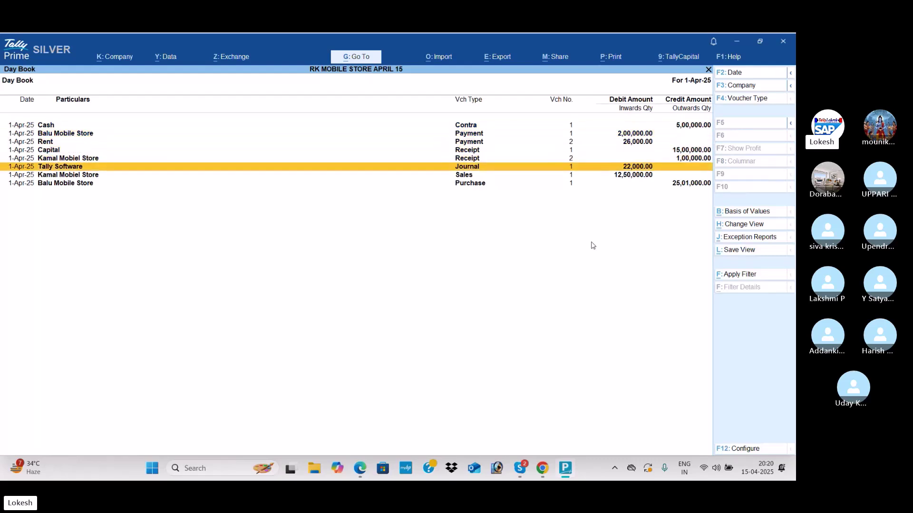
{"action": "key", "text": "Escape"}
- Open the Profit & Loss A/c report for RK Mobile Store
{"action": "key", "text": "Down"}
{"action": "key", "text": "Down"}
{"action": "key", "text": "Down"}
{"action": "key", "text": "Down"}
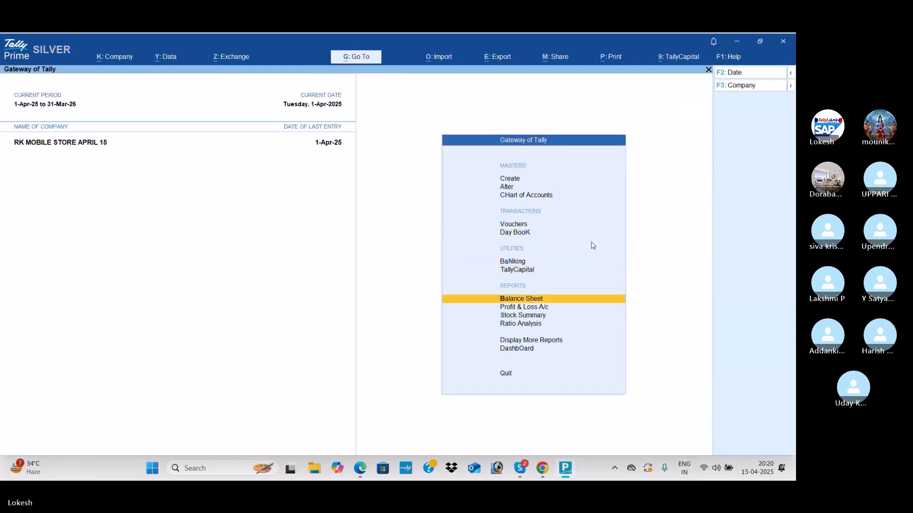
{"action": "key", "text": "Return"}
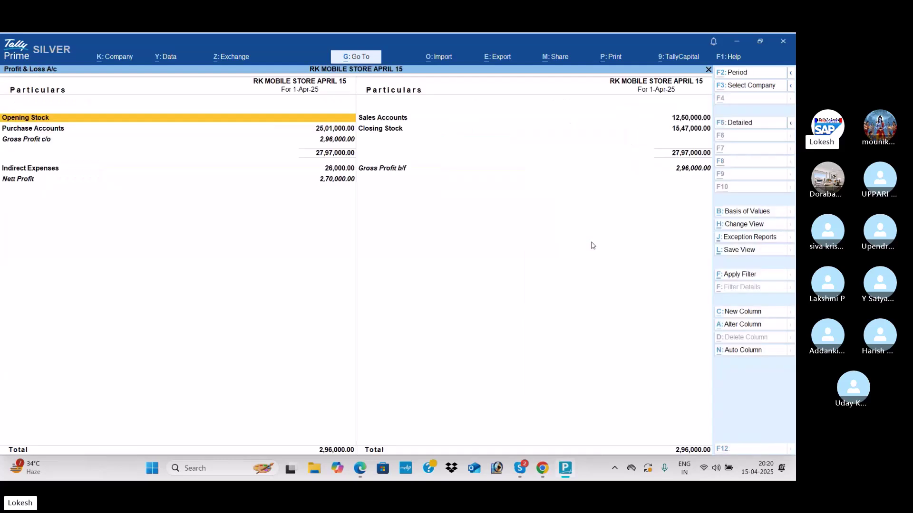
- Expand the Profit & Loss A/c to its detailed format and go through its lines down to Nett Profit
{"action": "key", "text": "alt+F5"}
{"action": "key", "text": "Down"}
{"action": "key", "text": "Down"}
{"action": "key", "text": "Down"}
{"action": "key", "text": "Down"}
{"action": "key", "text": "Down"}
{"action": "key", "text": "Down"}
{"action": "key", "text": "Down"}
{"action": "key", "text": "Down"}
{"action": "key", "text": "Down"}
{"action": "key", "text": "Down"}
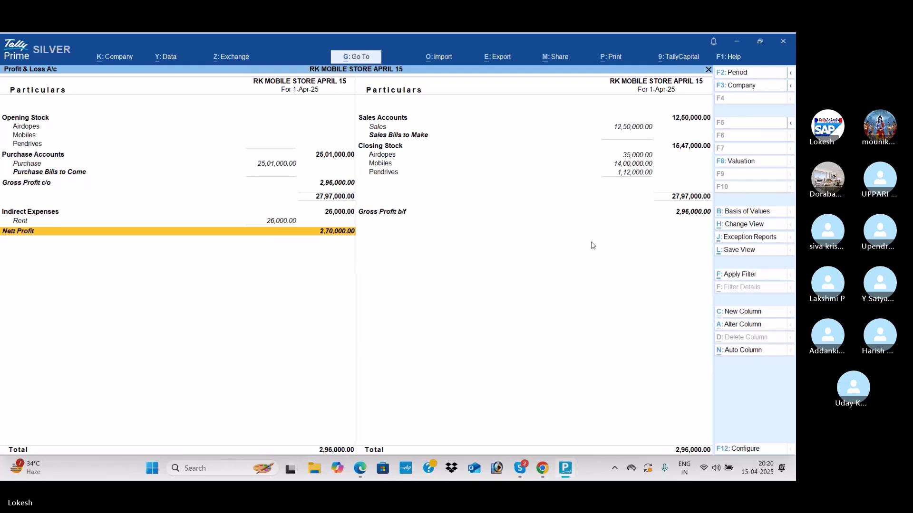
{"action": "key", "text": "Escape"}
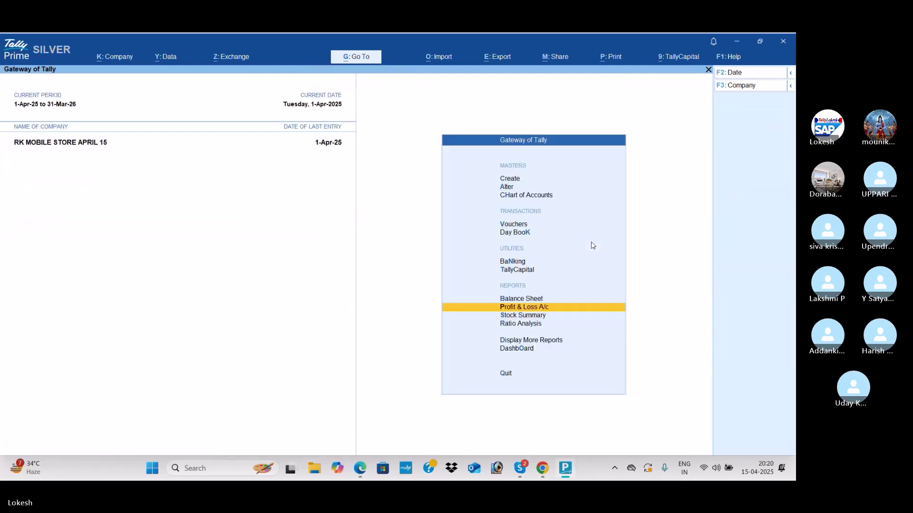
- Open the Stock Summary and expand the stock groups to list their individual items
{"action": "key", "text": "Down"}
{"action": "key", "text": "Return"}
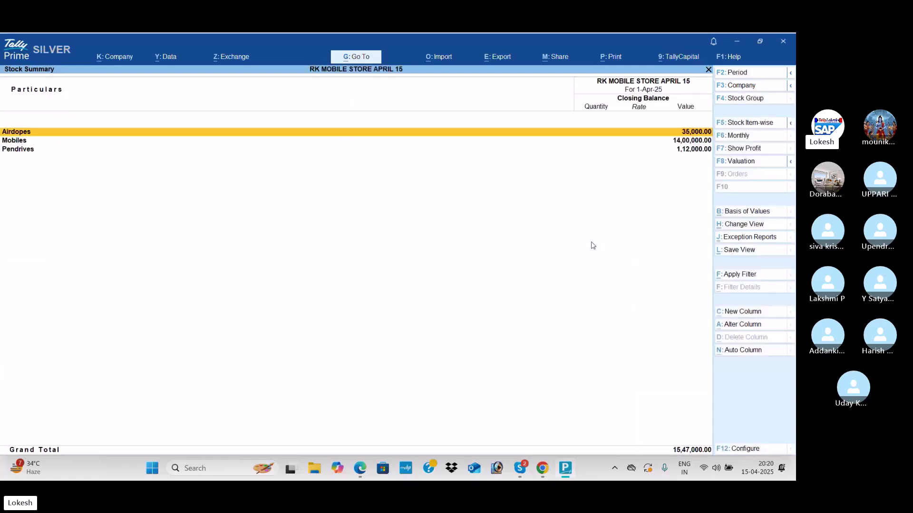
{"action": "key", "text": "alt+F5"}
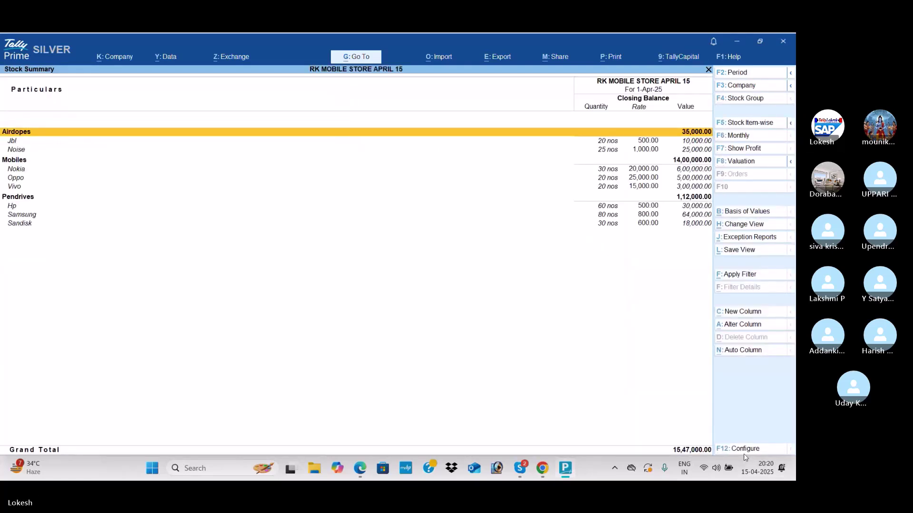
- Configure the Stock Summary with Show Goods Inwards and Show Goods Outwards set to Yes, keeping the other options
{"action": "left_click", "coordinate": [751, 452]}
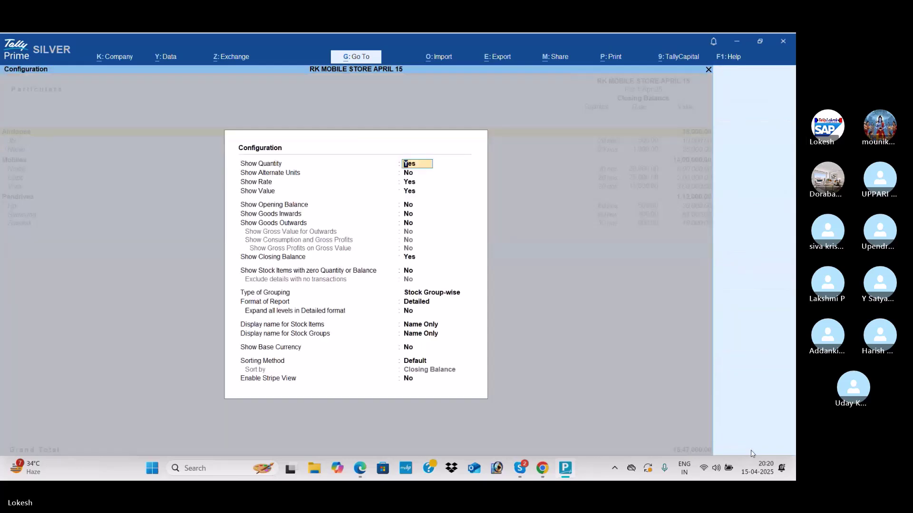
{"action": "key", "text": "Down"}
{"action": "key", "text": "Down"}
{"action": "key", "text": "Down"}
{"action": "key", "text": "Down"}
{"action": "key", "text": "Down"}
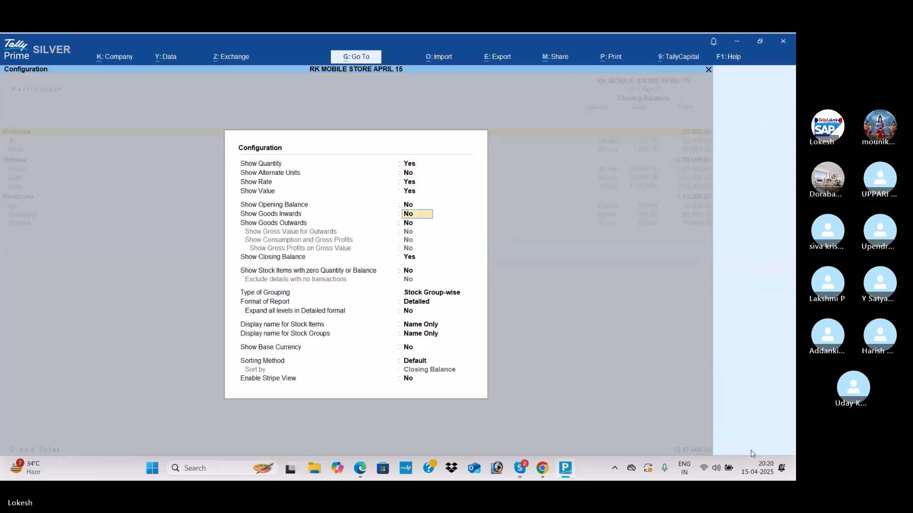
{"action": "type", "text": "y"}
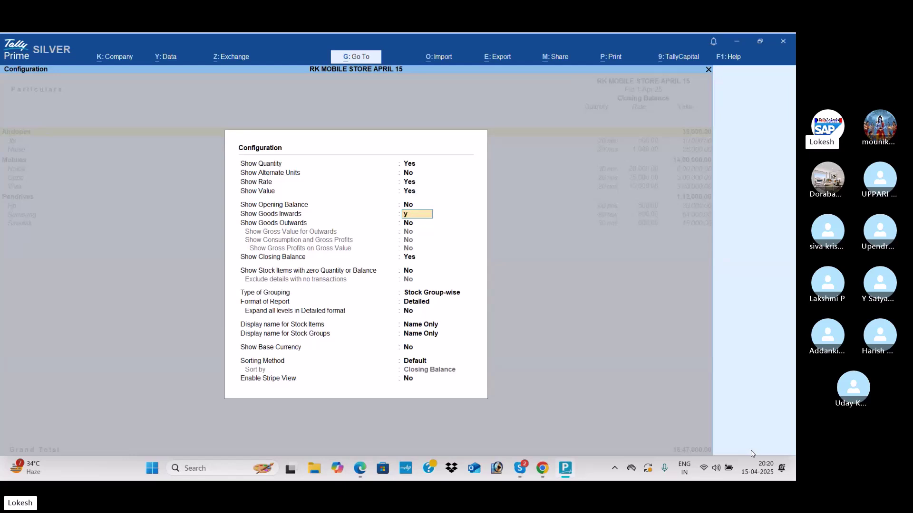
{"action": "key", "text": "Return"}
{"action": "type", "text": "y"}
{"action": "key", "text": "Return"}
{"action": "key", "text": "Return"}
{"action": "key", "text": "Return"}
{"action": "key", "text": "Return"}
{"action": "key", "text": "Return"}
{"action": "key", "text": "Return"}
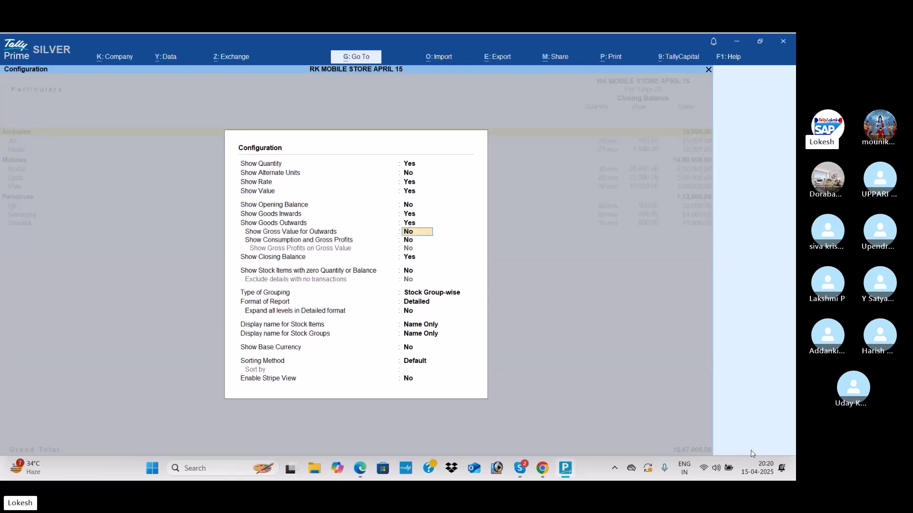
{"action": "key", "text": "Return"}
{"action": "key", "text": "Return"}
{"action": "key", "text": "Return"}
{"action": "key", "text": "Return"}
{"action": "key", "text": "Return"}
{"action": "key", "text": "Return"}
{"action": "key", "text": "Return"}
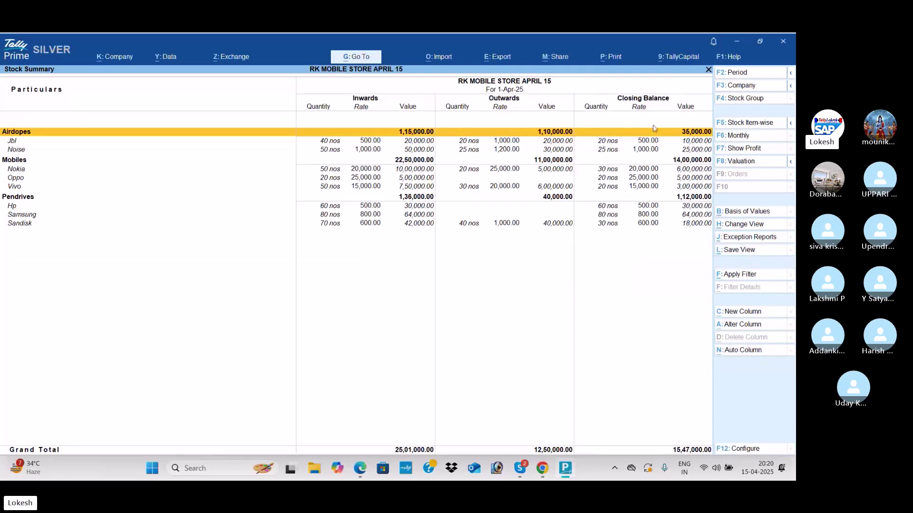
- Compare inward, outward and closing quantities, rates and values of the Airdopes and Mobiles items, then close the Stock Summary
{"action": "key", "text": "Down"}
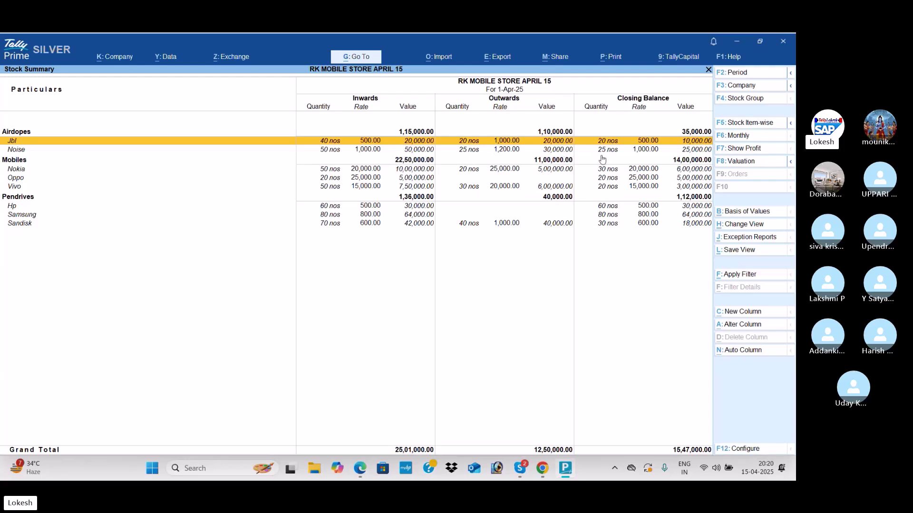
{"action": "key", "text": "Down"}
{"action": "key", "text": "Down"}
{"action": "key", "text": "Down"}
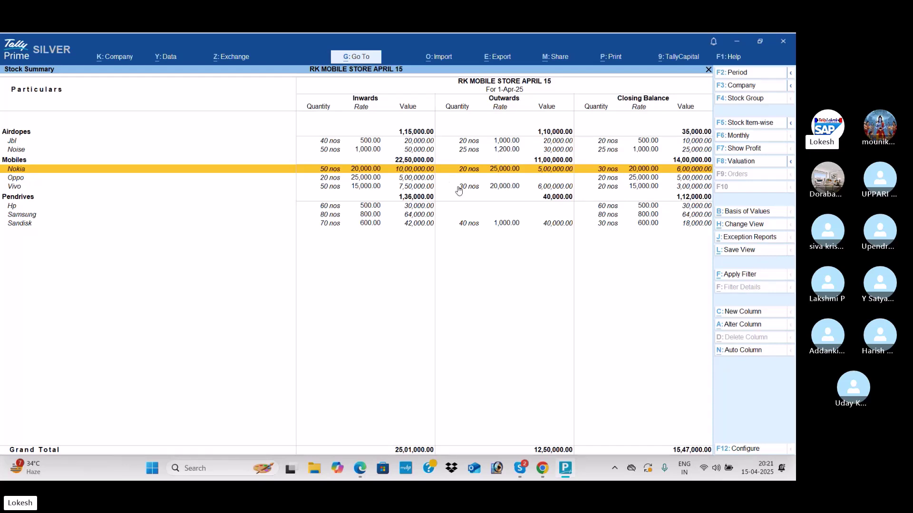
{"action": "key", "text": "Down"}
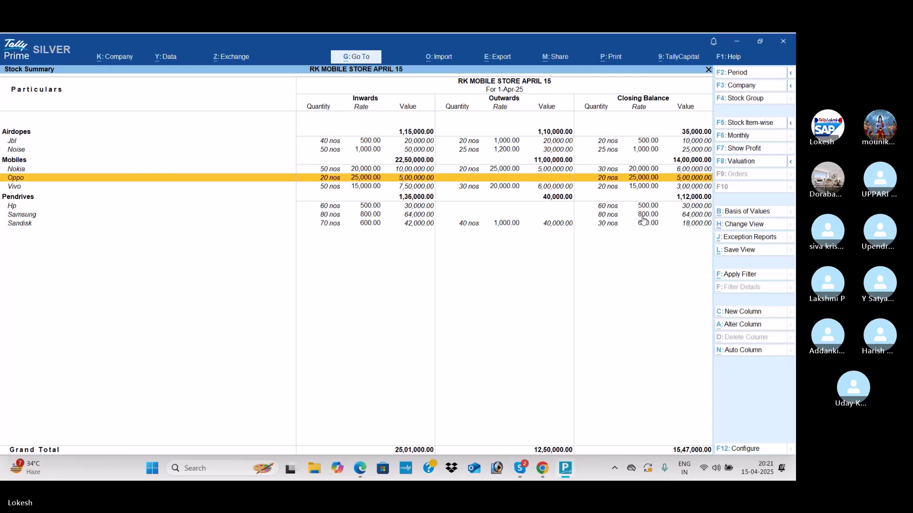
{"action": "key", "text": "Escape"}
- Open the company Dashboard, examine its trading, cash, inventory and ratio tiles, and close it
{"action": "key", "text": "Down"}
{"action": "key", "text": "Down"}
{"action": "key", "text": "Down"}
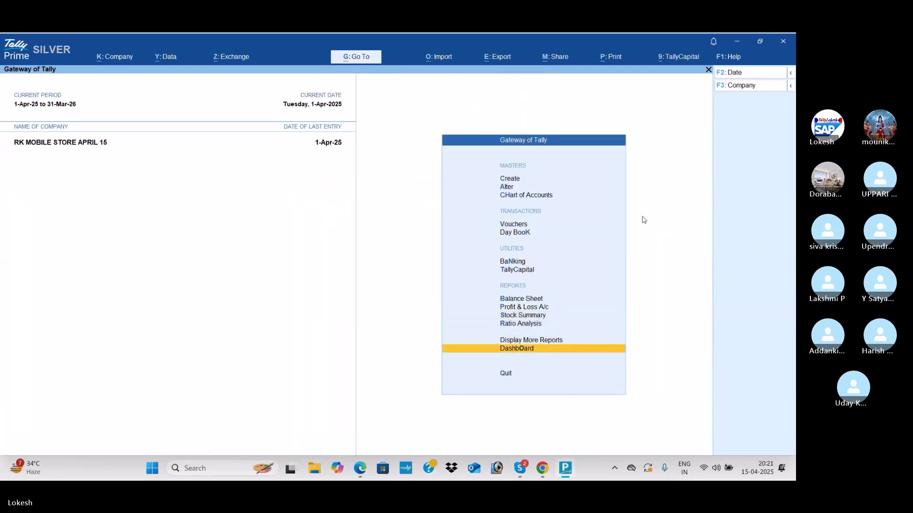
{"action": "key", "text": "Return"}
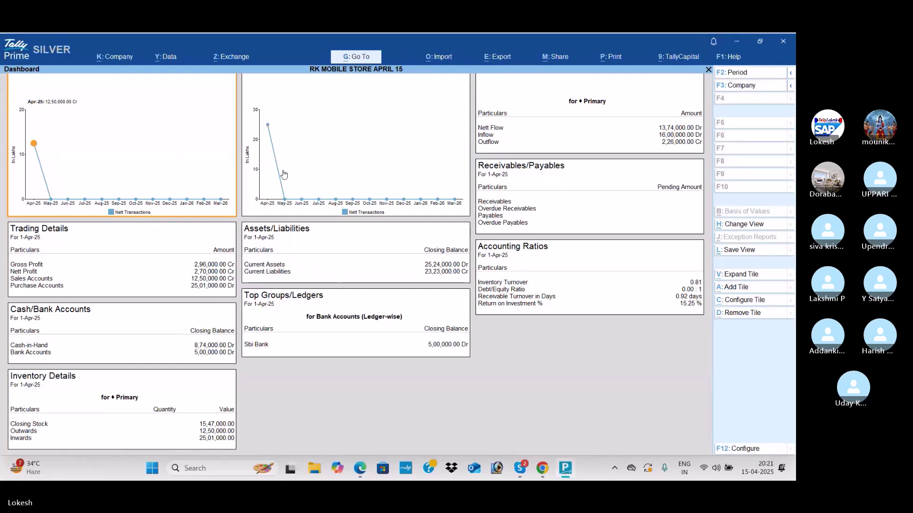
{"action": "key", "text": "Escape"}
- Open the Trial Balance, expand it to its detailed format to examine the closing balances, and close it
{"action": "key", "text": "Up"}
{"action": "key", "text": "Return"}
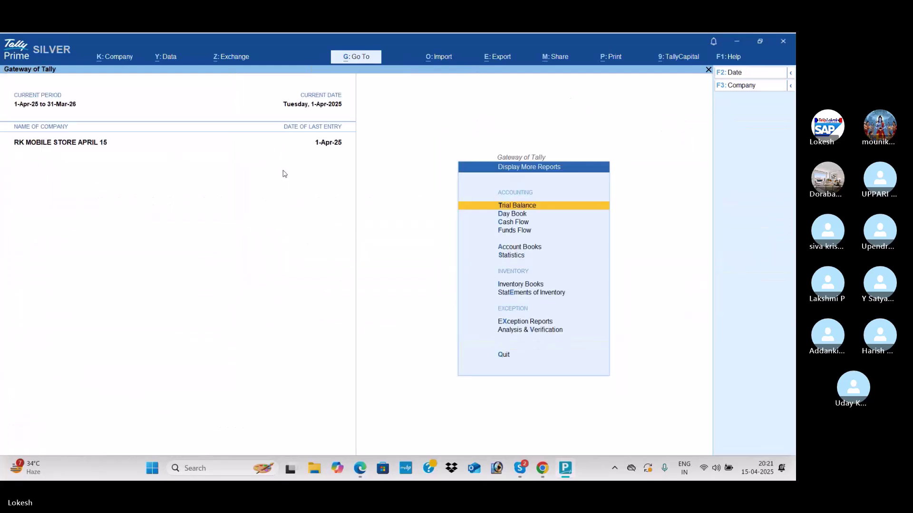
{"action": "key", "text": "Return"}
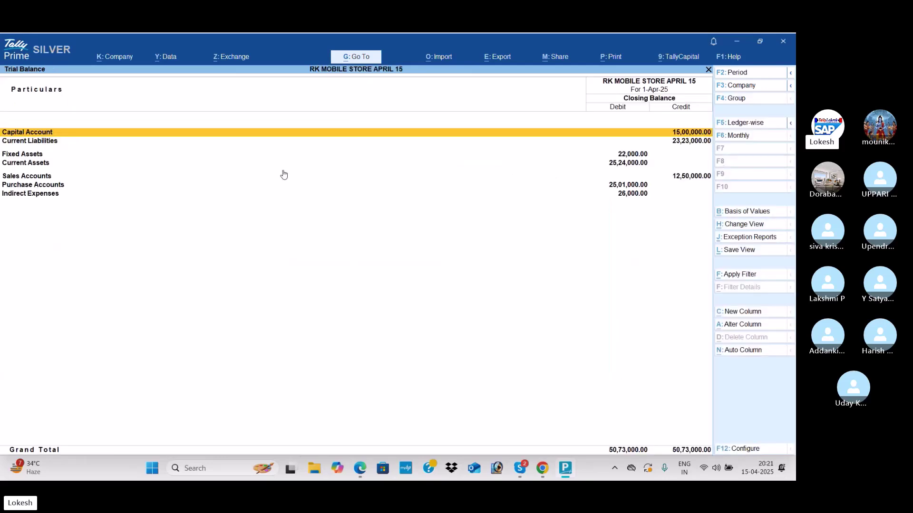
{"action": "key", "text": "alt+F5"}
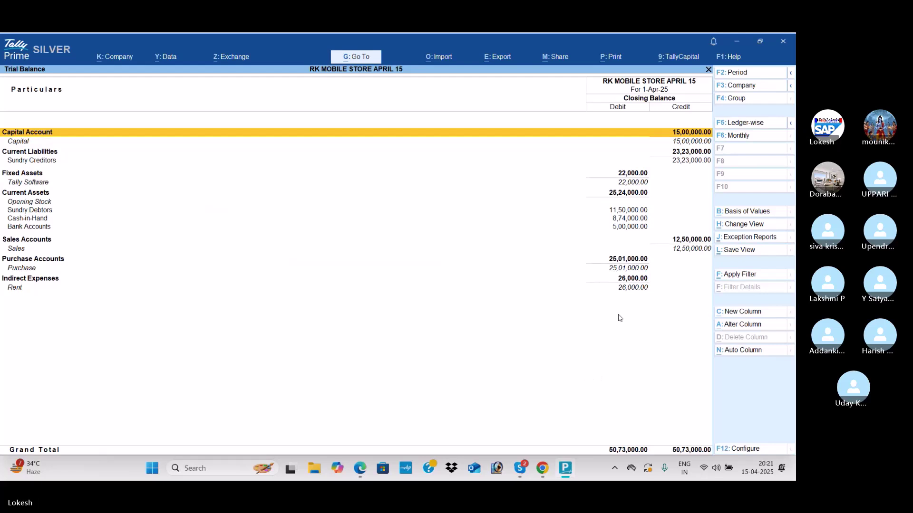
{"action": "key", "text": "Escape"}
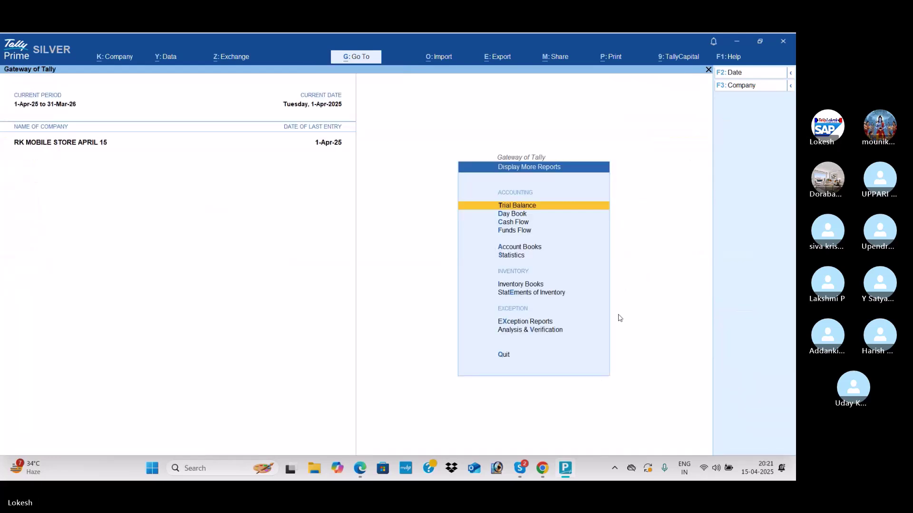
- Open the Cash/Bank Summary from the account books to view the cash and bank balances
{"action": "key", "text": "Down"}
{"action": "key", "text": "Down"}
{"action": "key", "text": "Down"}
{"action": "key", "text": "Down"}
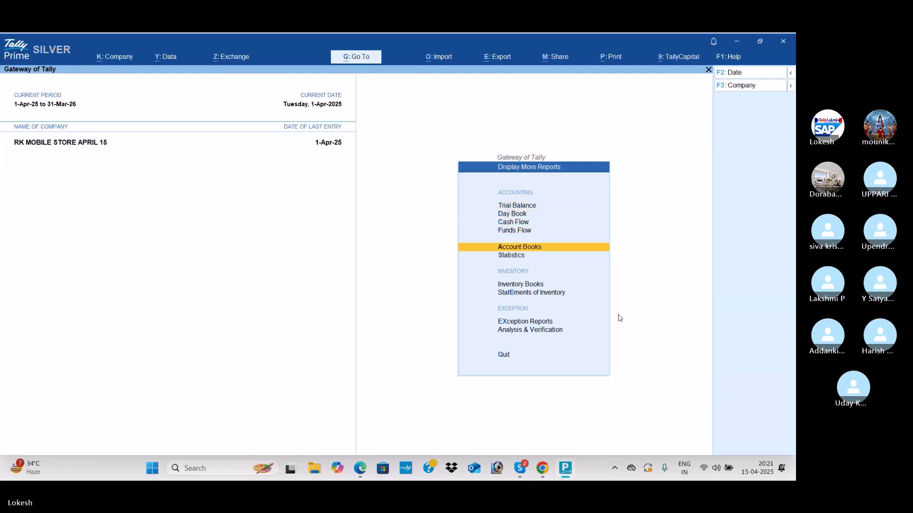
{"action": "key", "text": "Return"}
{"action": "key", "text": "Return"}
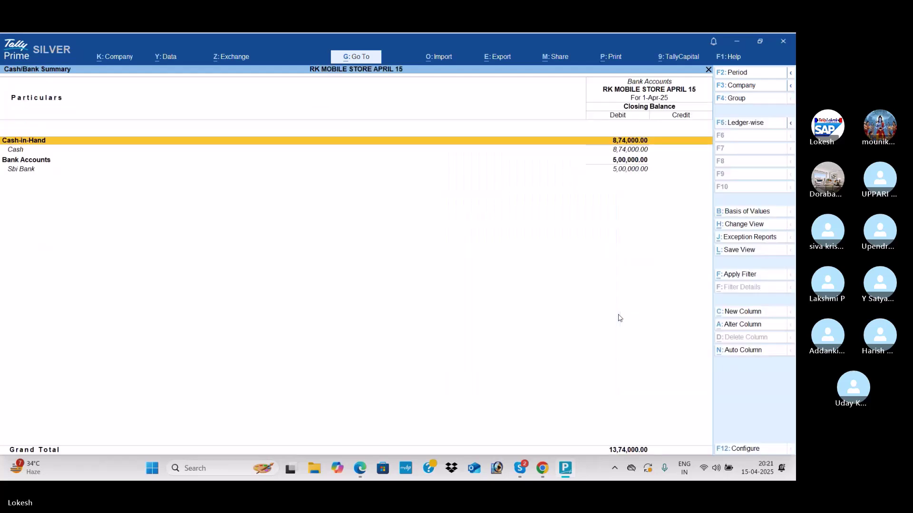
- Close the Cash/Bank Summary and open the Purchase Register from the account books to view its monthly transactions
{"action": "key", "text": "Escape"}
{"action": "key", "text": "Down"}
{"action": "key", "text": "Down"}
{"action": "key", "text": "Down"}
{"action": "key", "text": "Down"}
{"action": "key", "text": "Down"}
{"action": "key", "text": "Down"}
{"action": "key", "text": "Down"}
{"action": "key", "text": "Down"}
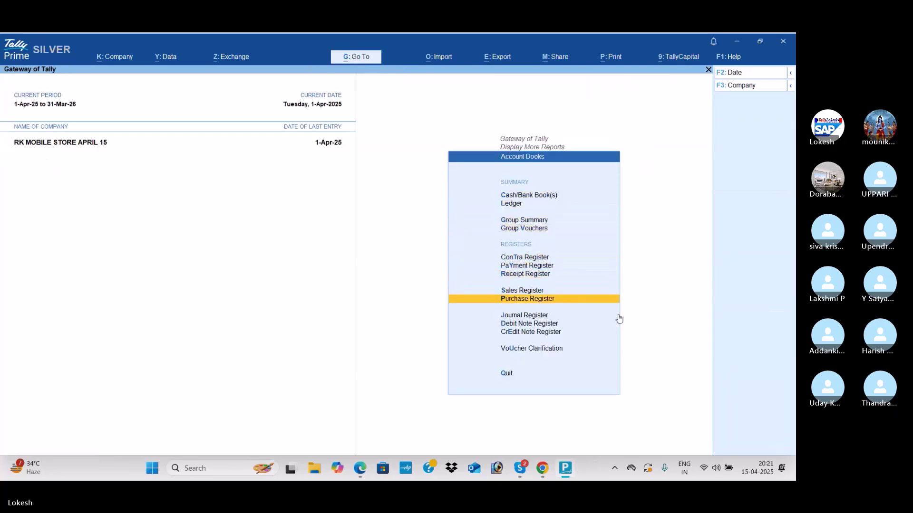
{"action": "key", "text": "Return"}
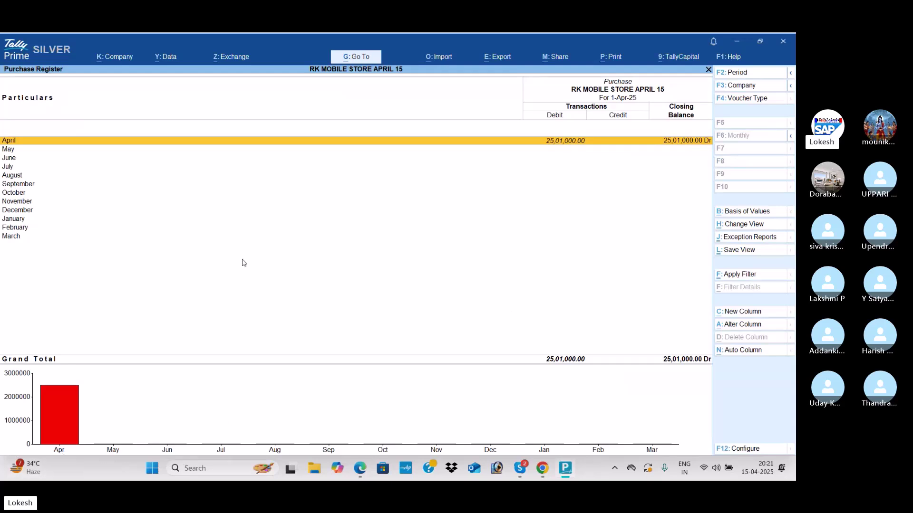
- Switch from the Purchase Register to the Sales Register, view its monthly transactions, and close it
{"action": "key", "text": "Escape"}
{"action": "key", "text": "Up"}
{"action": "key", "text": "Return"}
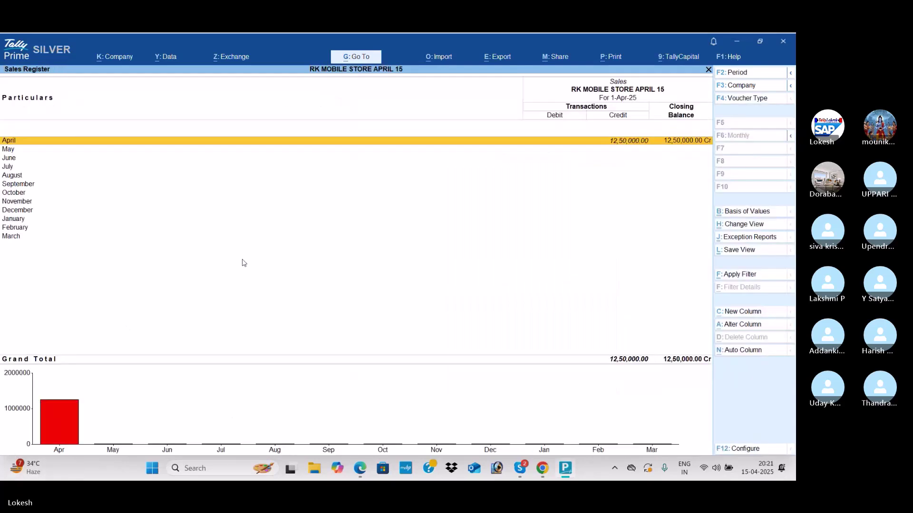
{"action": "key", "text": "Escape"}
- Open the Receipt Register, drill down to April's list of receipt vouchers, and return to the account books
{"action": "key", "text": "Up"}
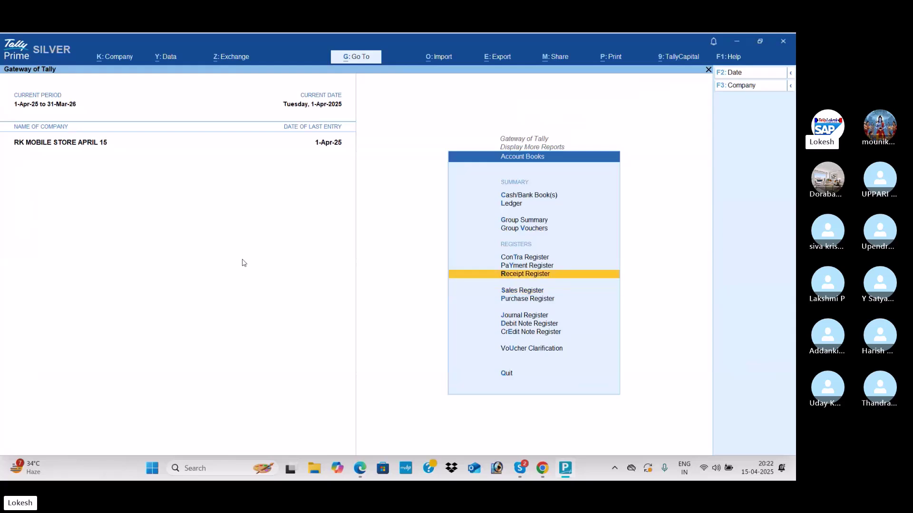
{"action": "key", "text": "Return"}
{"action": "key", "text": "Return"}
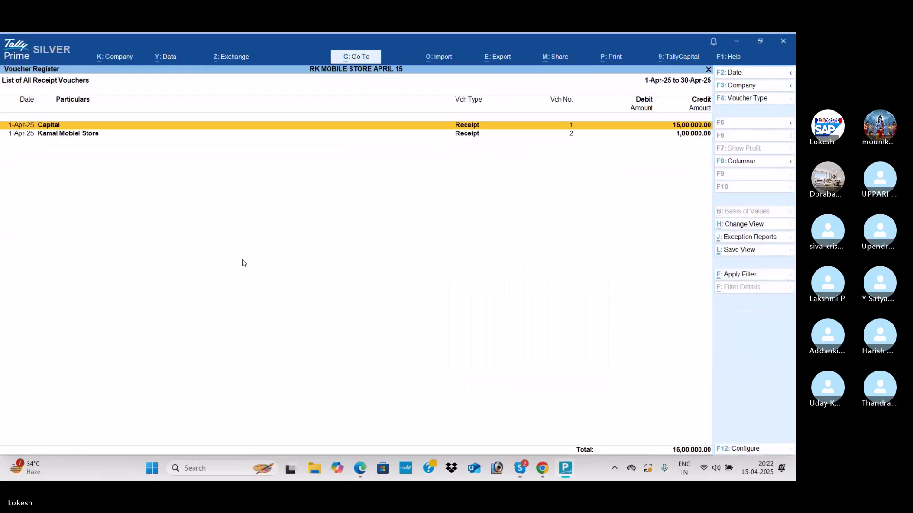
{"action": "key", "text": "Escape"}
{"action": "key", "text": "Escape"}
- Open the Payment Register, drill down to April's list of payment vouchers, and return to the account books
{"action": "key", "text": "Up"}
{"action": "key", "text": "Return"}
{"action": "key", "text": "Return"}
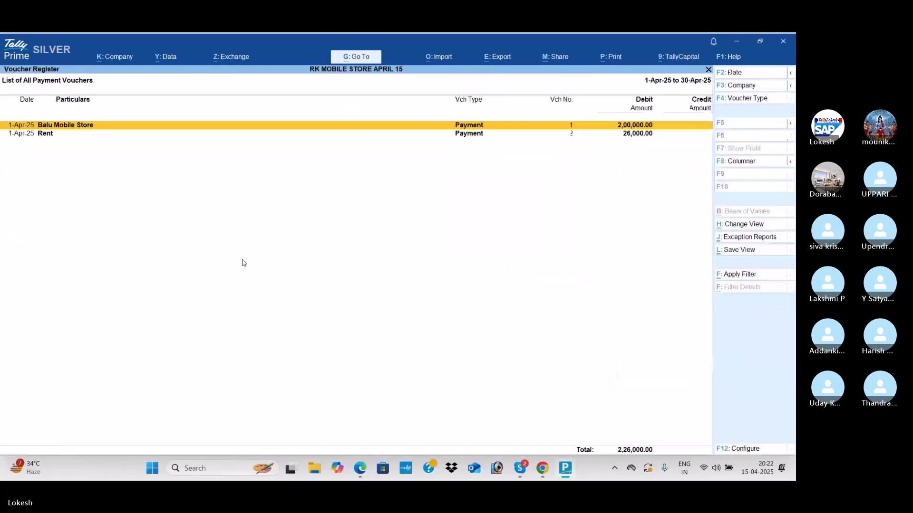
{"action": "key", "text": "Escape"}
{"action": "key", "text": "Escape"}
- Open the Contra Register, view April's contra vouchers, and leave the account books
{"action": "key", "text": "Up"}
{"action": "key", "text": "Return"}
{"action": "key", "text": "Return"}
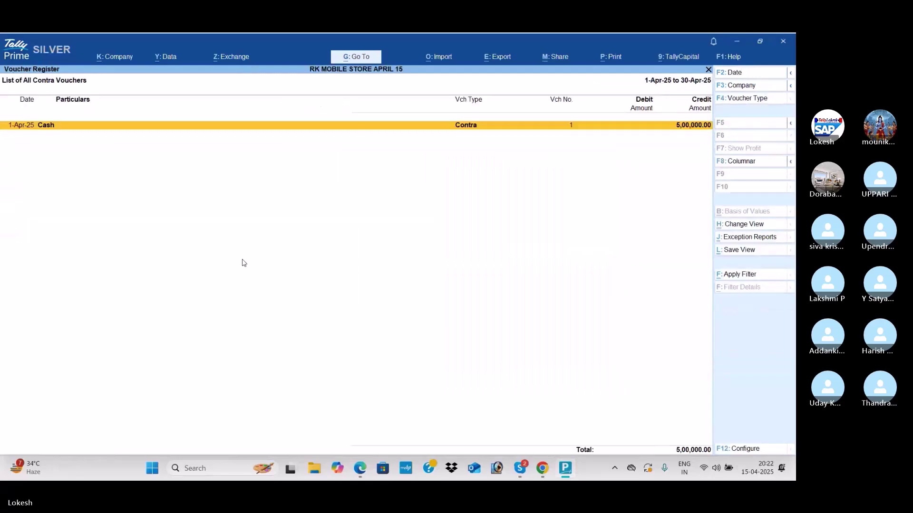
{"action": "key", "text": "Escape"}
{"action": "key", "text": "Escape"}
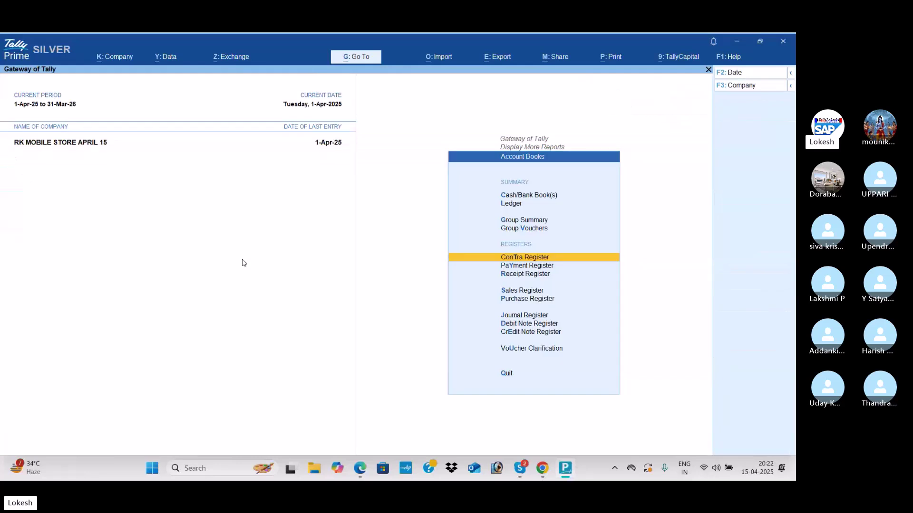
{"action": "key", "text": "Escape"}
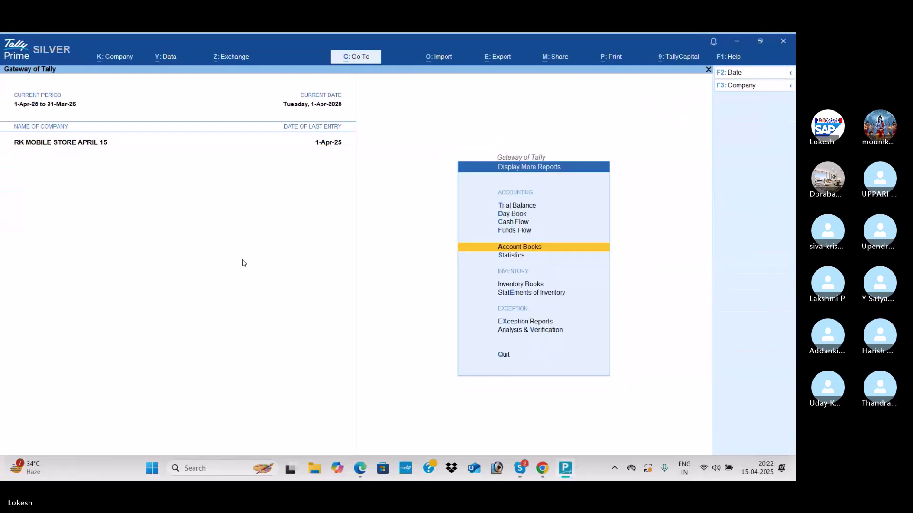
- Open the Statistics report and go through the voucher types from Contra to Journal
{"action": "key", "text": "Down"}
{"action": "key", "text": "Return"}
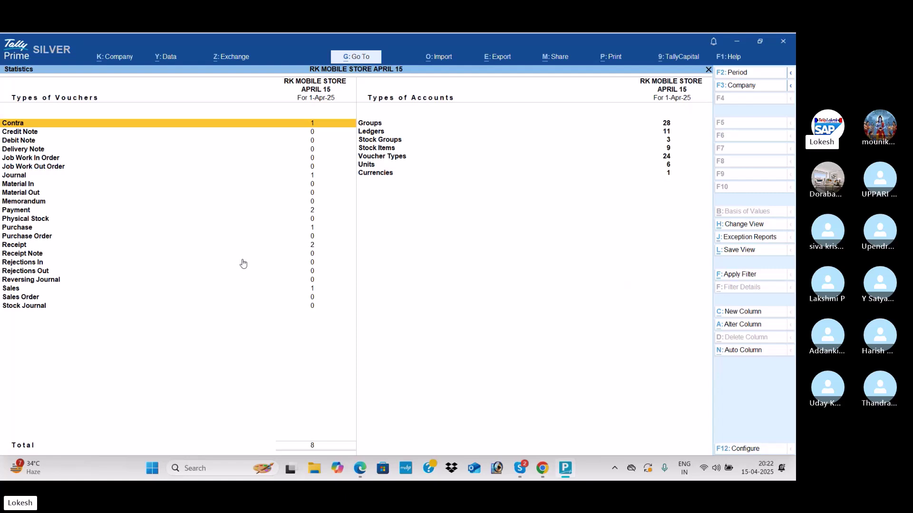
{"action": "key", "text": "Down"}
{"action": "key", "text": "Down"}
{"action": "key", "text": "Down"}
{"action": "key", "text": "Down"}
{"action": "key", "text": "Down"}
{"action": "key", "text": "Down"}
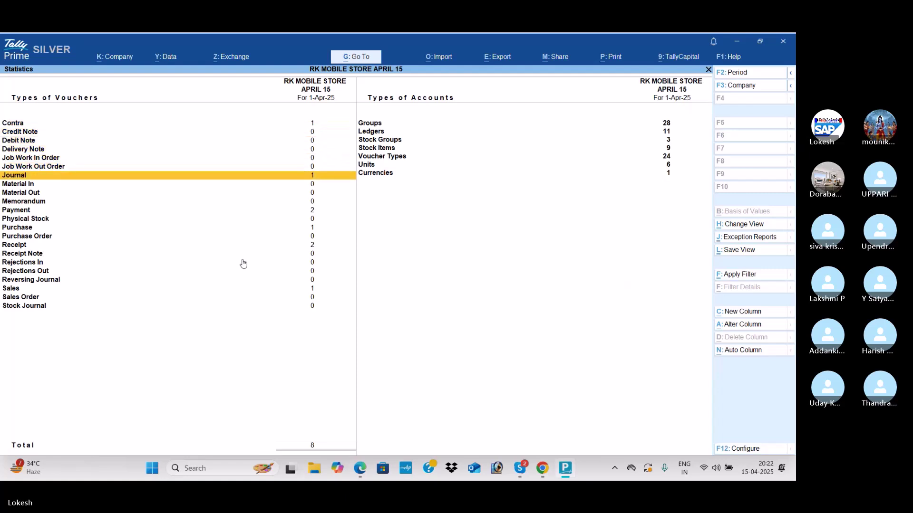
- Open the monthly register of Payment vouchers from the Statistics report, view it, and close it
{"action": "key", "text": "Down"}
{"action": "key", "text": "Down"}
{"action": "key", "text": "Down"}
{"action": "key", "text": "Down"}
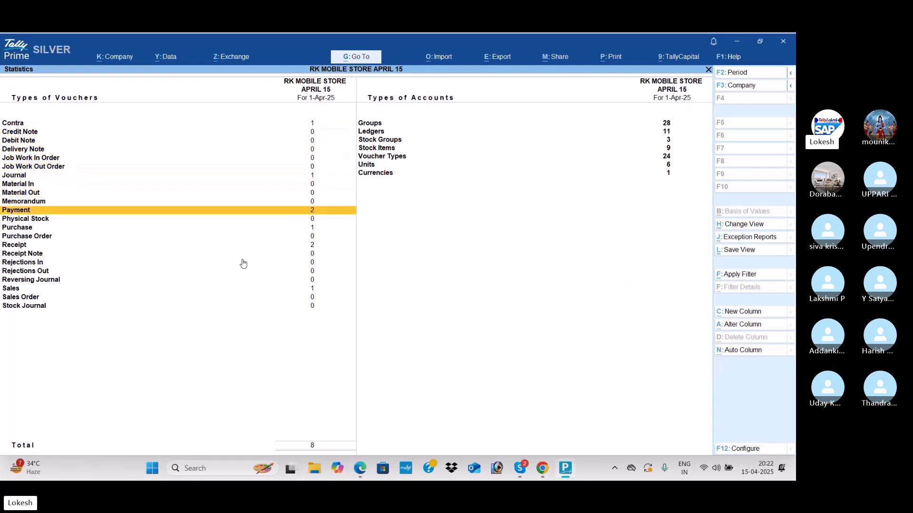
{"action": "key", "text": "Return"}
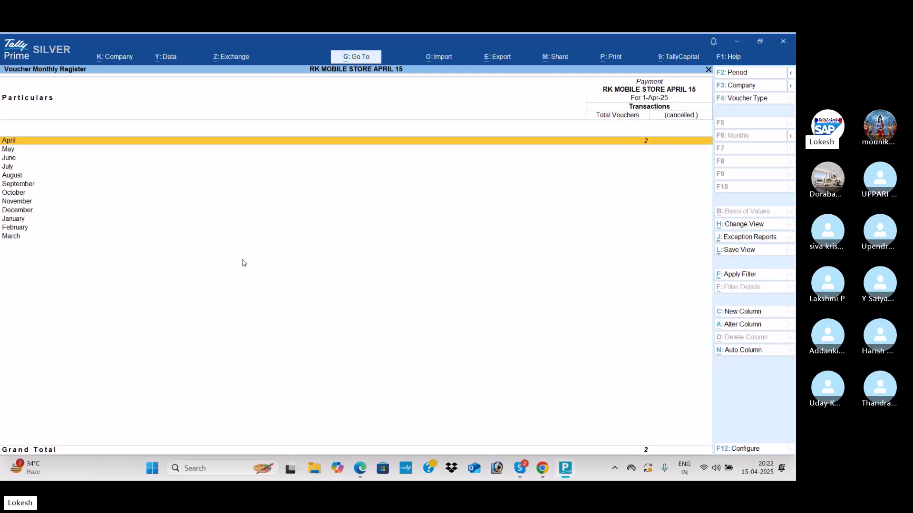
{"action": "key", "text": "Escape"}
- Check the voucher counts for Purchase, Receipt and Sales in the Statistics report
{"action": "key", "text": "Down"}
{"action": "key", "text": "Down"}
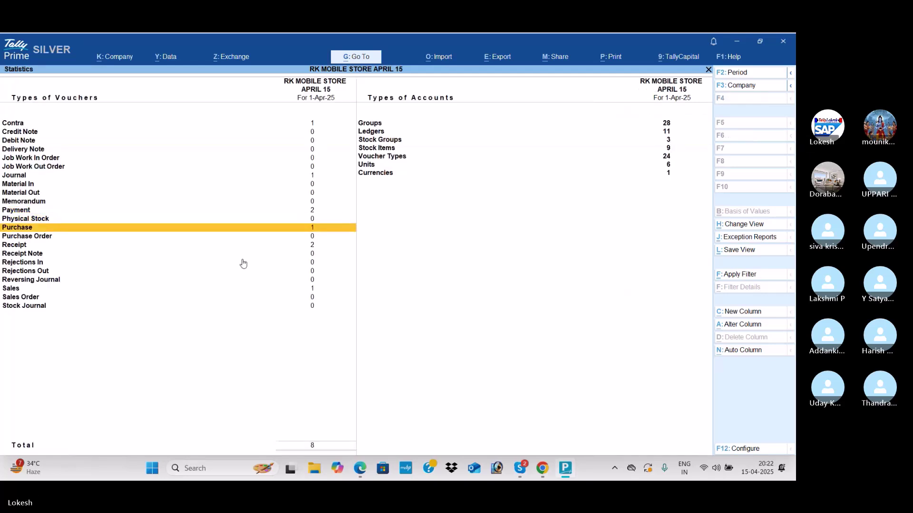
{"action": "key", "text": "Down"}
{"action": "key", "text": "Down"}
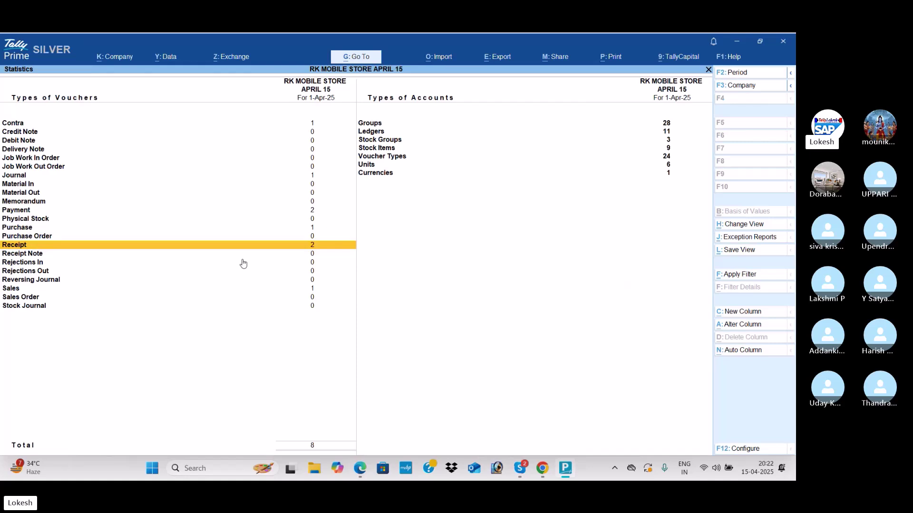
{"action": "key", "text": "Down"}
{"action": "key", "text": "Down"}
{"action": "key", "text": "Down"}
{"action": "key", "text": "Down"}
{"action": "key", "text": "Down"}
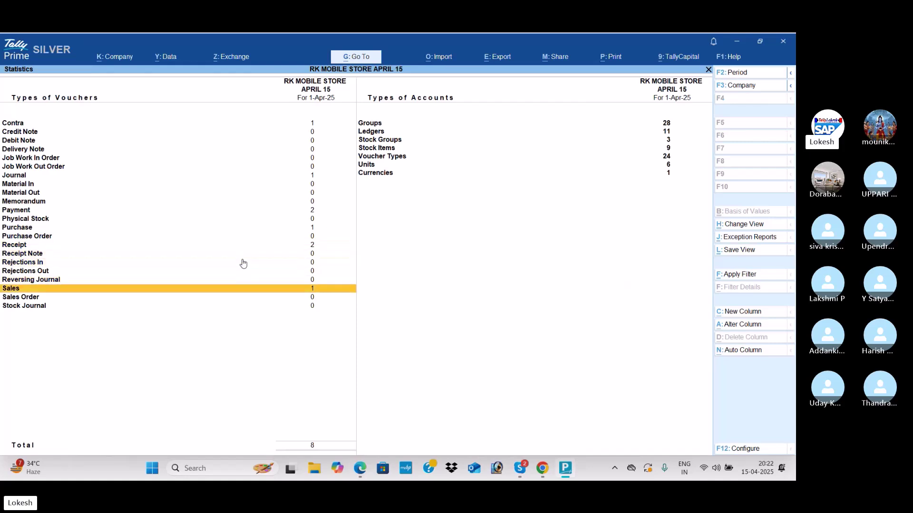
- Examine the counts under Types of Accounts, including stock groups, stock items, voucher types and units, and close the Statistics report
{"action": "key", "text": "Right"}
{"action": "key", "text": "Up"}
{"action": "key", "text": "Up"}
{"action": "key", "text": "Up"}
{"action": "key", "text": "Up"}
{"action": "key", "text": "Up"}
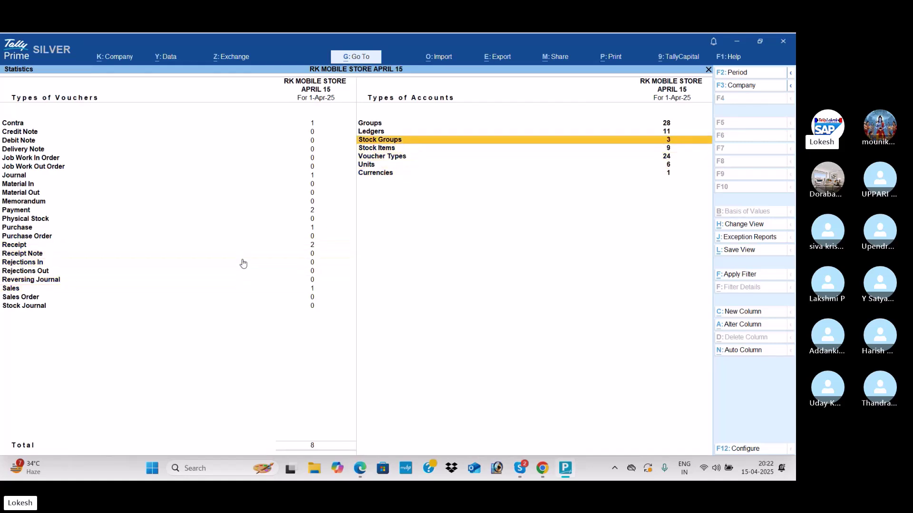
{"action": "key", "text": "Down"}
{"action": "key", "text": "Down"}
{"action": "key", "text": "Down"}
{"action": "key", "text": "Down"}
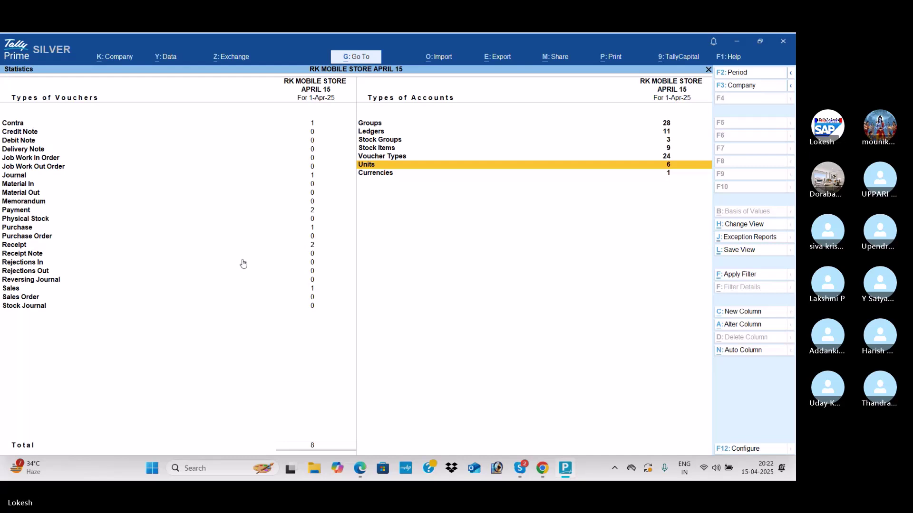
{"action": "key", "text": "Escape"}
- View the stock item monthly summary for Boat from the Inventory Books, then switch it to Hp
{"action": "key", "text": "Down"}
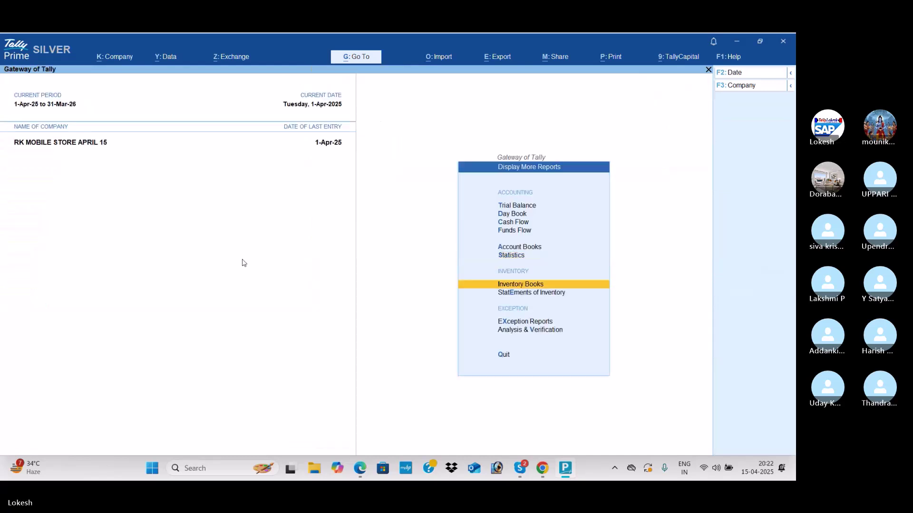
{"action": "key", "text": "Return"}
{"action": "key", "text": "Return"}
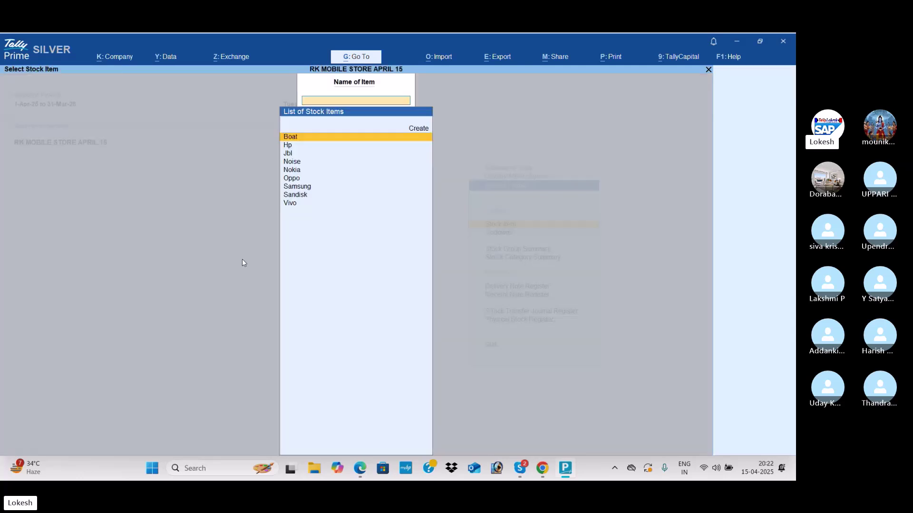
{"action": "key", "text": "Return"}
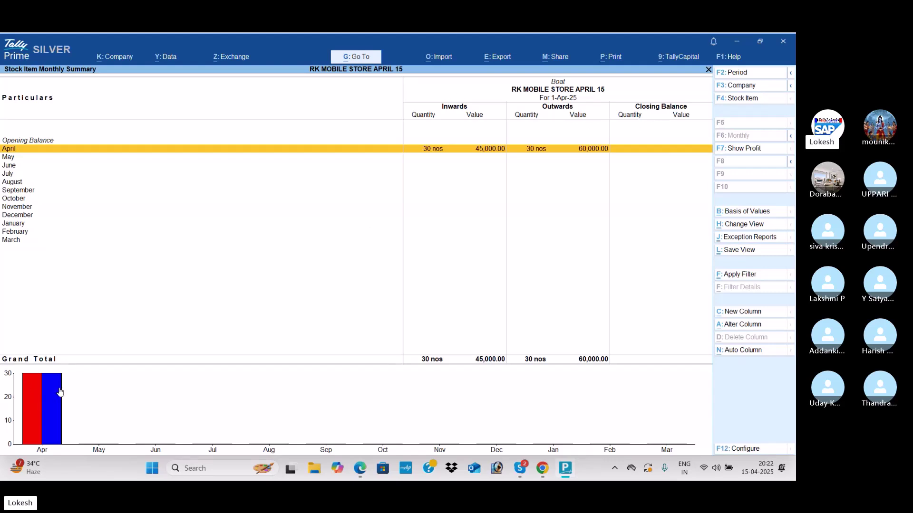
{"action": "key", "text": "F4"}
{"action": "key", "text": "Return"}
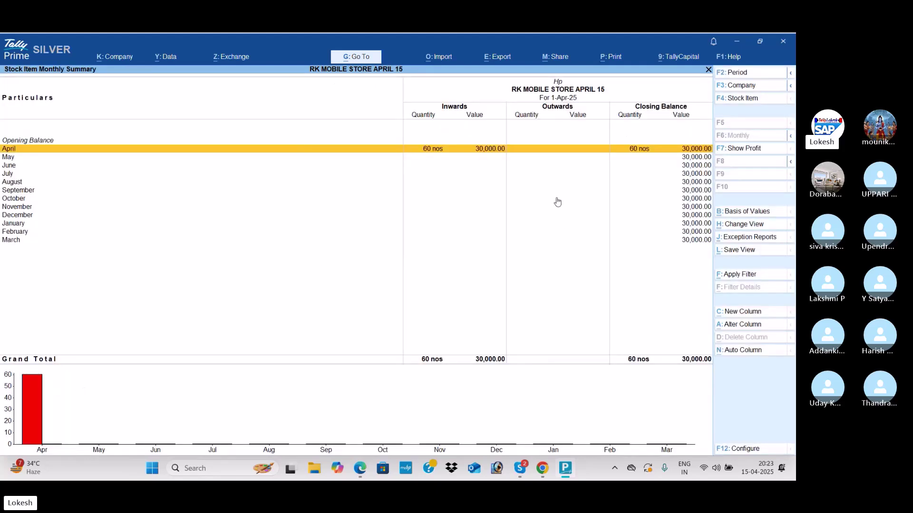
- Switch the stock item monthly summary to Jbl, check its quantities and values, and leave the Inventory Books
{"action": "key", "text": "F4"}
{"action": "key", "text": "Down"}
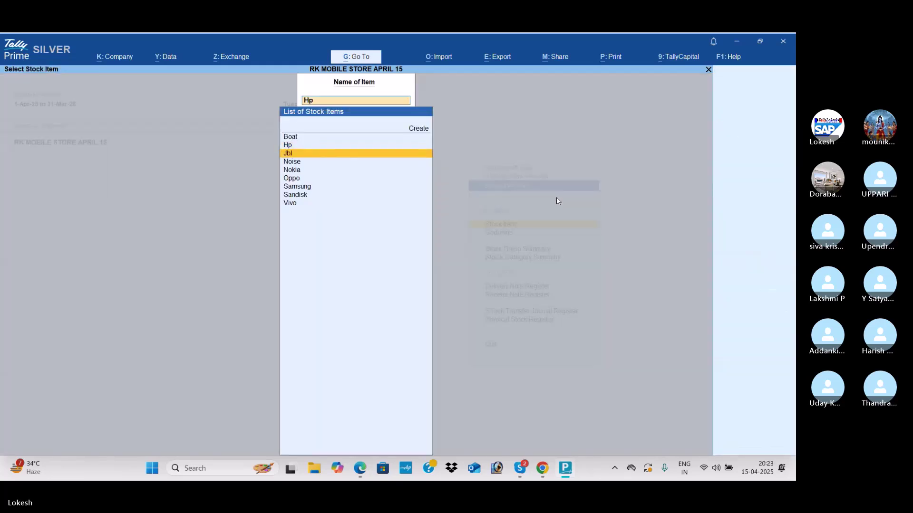
{"action": "key", "text": "Return"}
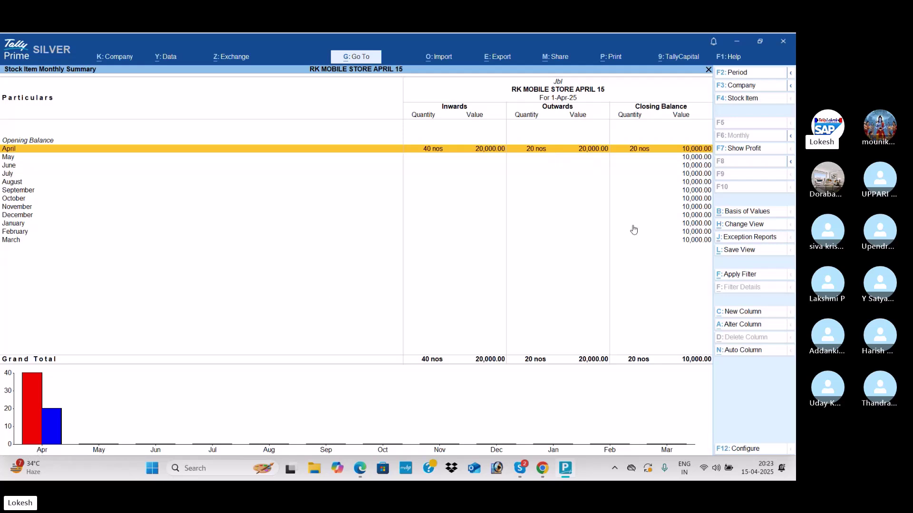
{"action": "key", "text": "Escape"}
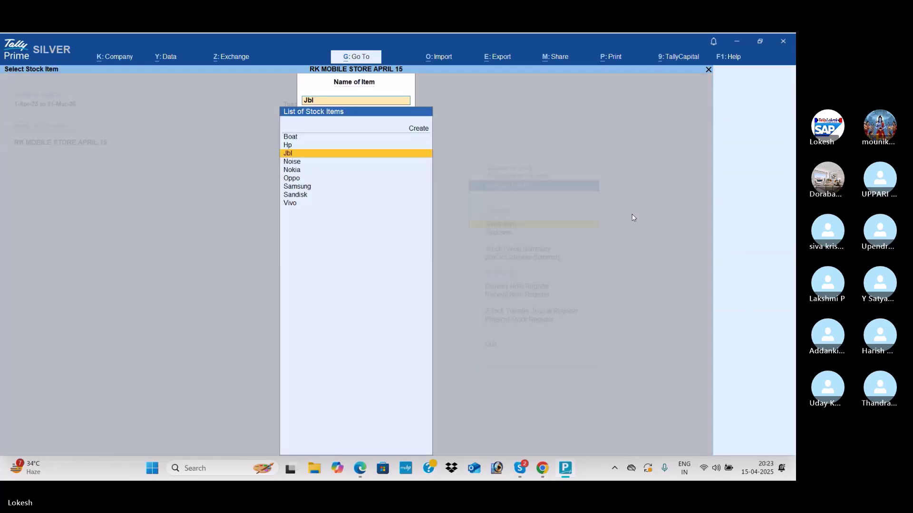
{"action": "key", "text": "Escape"}
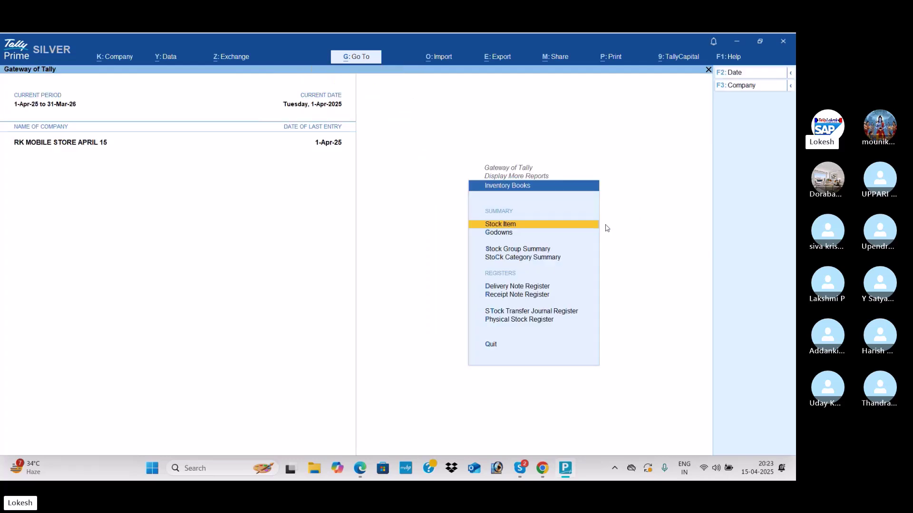
{"action": "key", "text": "Escape"}
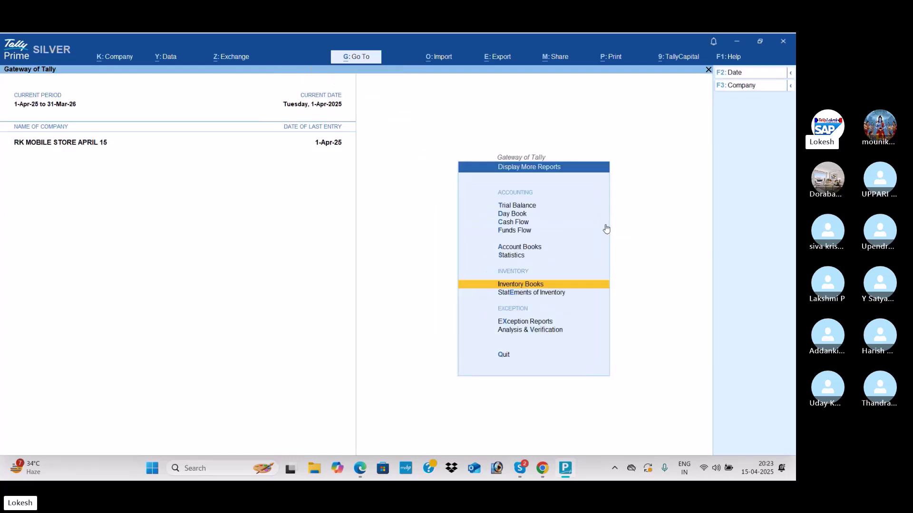
- Open the Stock Query for Boat from the Statements of Inventory, then close it and return to the reports list
{"action": "key", "text": "Return"}
{"action": "key", "text": "Return"}
{"action": "key", "text": "Return"}
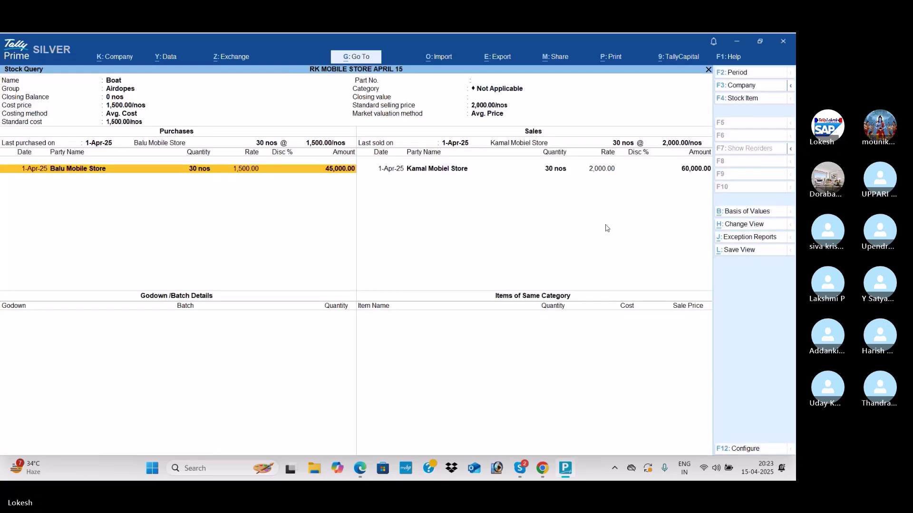
{"action": "key", "text": "Escape"}
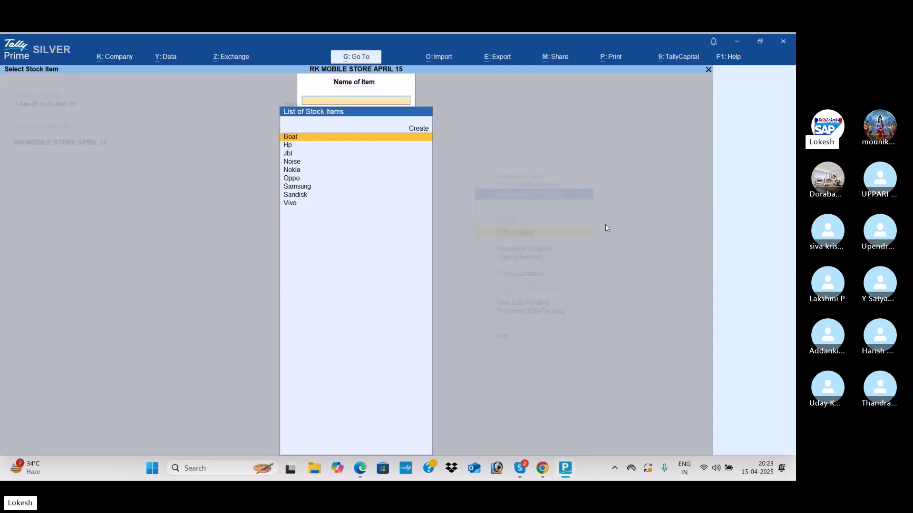
{"action": "key", "text": "Escape"}
{"action": "key", "text": "Escape"}
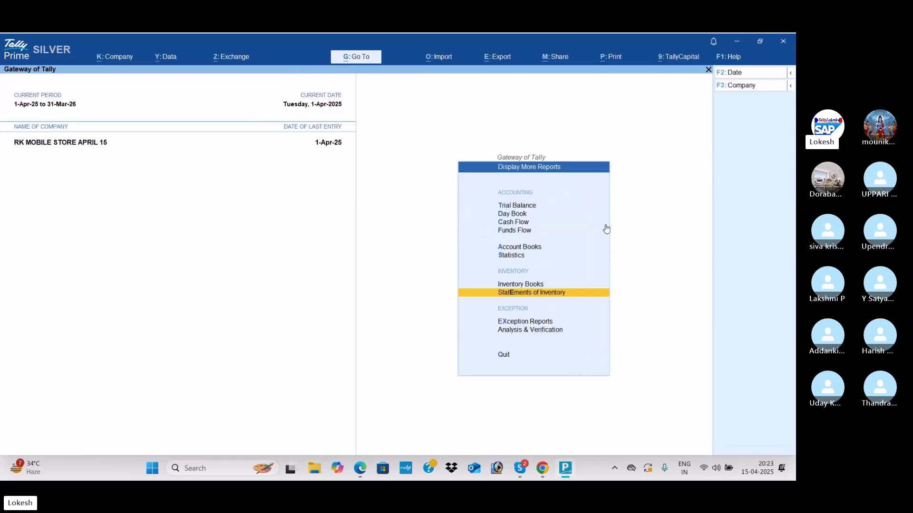
- Reopen the Stock Query to examine the purchase and sales details of Boat, then view and close the query for Hp
{"action": "key", "text": "Return"}
{"action": "key", "text": "Return"}
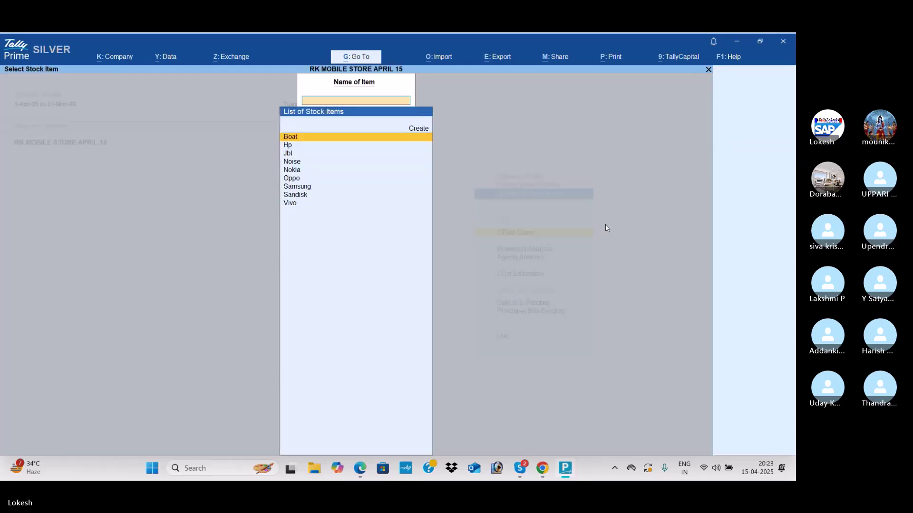
{"action": "key", "text": "Return"}
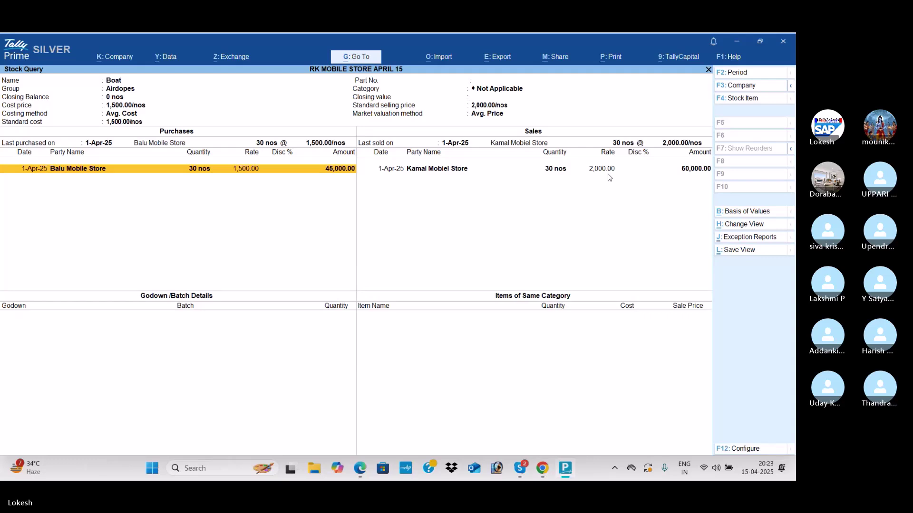
{"action": "key", "text": "Escape"}
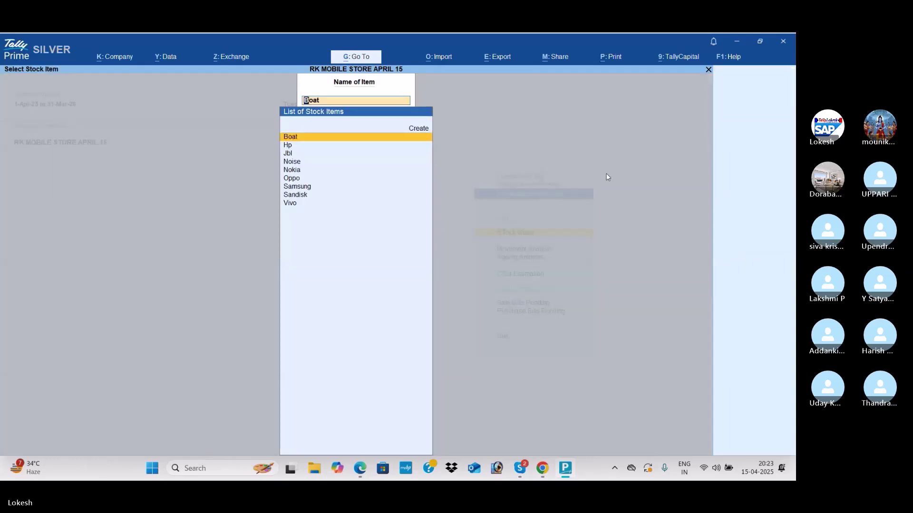
{"action": "key", "text": "Down"}
{"action": "key", "text": "Return"}
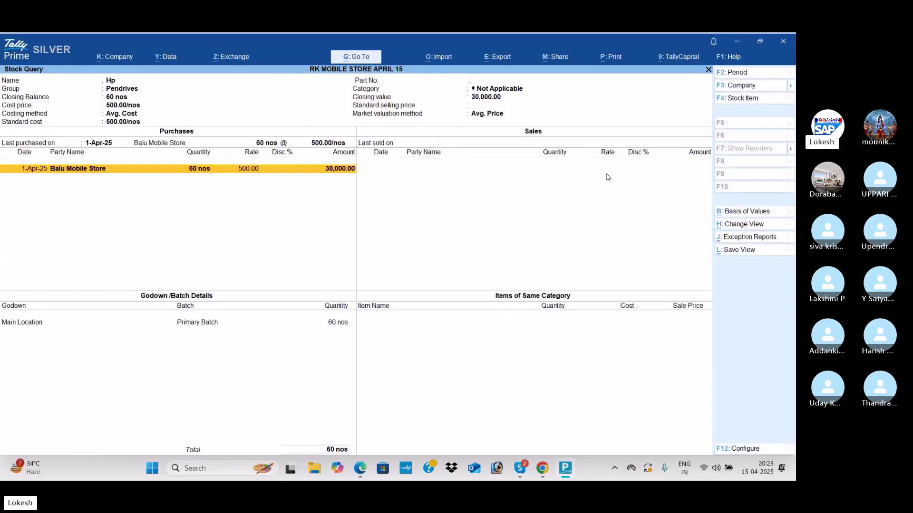
{"action": "key", "text": "Escape"}
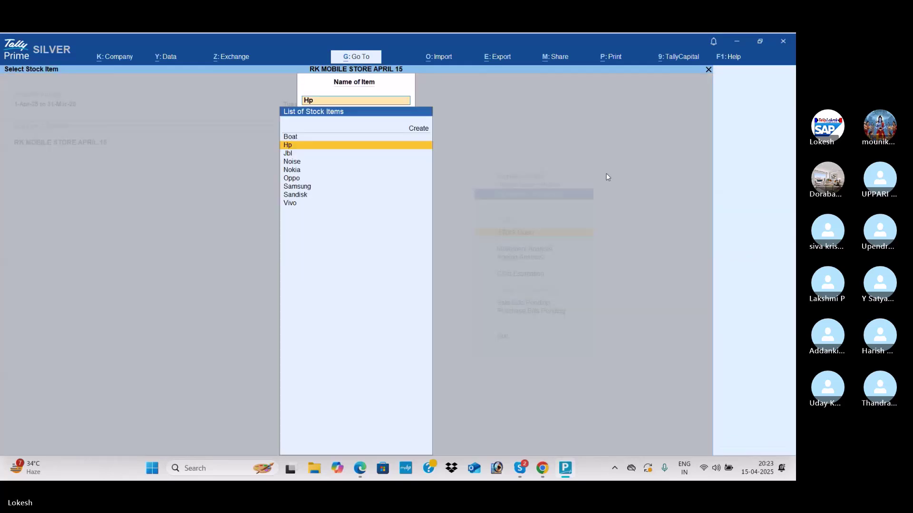
- Leave the stock query for the Gateway of Tally, then view the Balance Sheet and close it
{"action": "key", "text": "Escape"}
{"action": "key", "text": "Escape"}
{"action": "key", "text": "Escape"}
{"action": "key", "text": "Escape"}
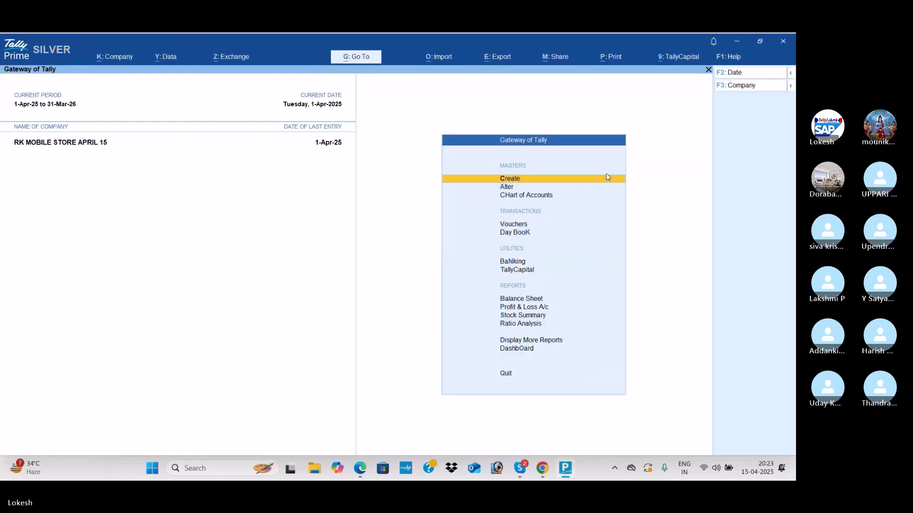
{"action": "key", "text": "Down"}
{"action": "key", "text": "Down"}
{"action": "key", "text": "Down"}
{"action": "key", "text": "Down"}
{"action": "key", "text": "Down"}
{"action": "key", "text": "Down"}
{"action": "key", "text": "Down"}
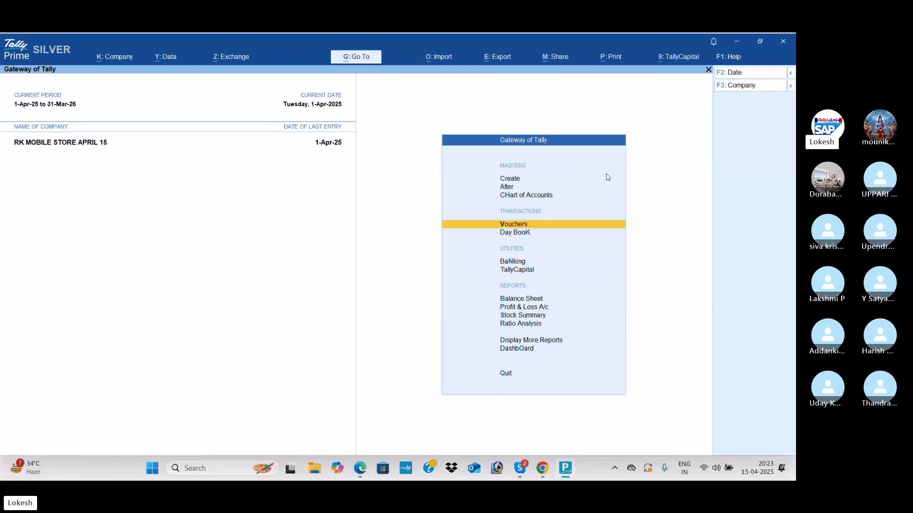
{"action": "key", "text": "Return"}
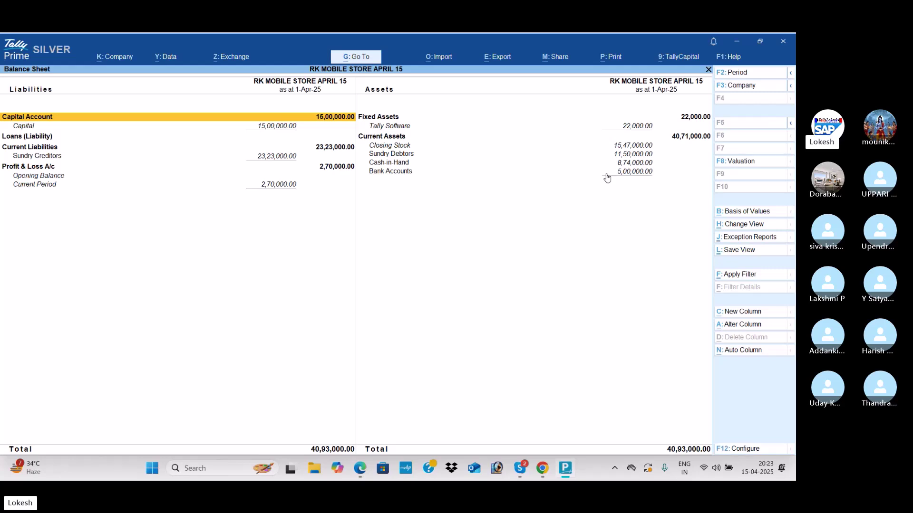
{"action": "key", "text": "Escape"}
- Open the Balu Mobile Store purchase voucher from the Day Book for alteration
{"action": "key", "text": "Up"}
{"action": "key", "text": "Up"}
{"action": "key", "text": "Up"}
{"action": "key", "text": "Up"}
{"action": "key", "text": "Down"}
{"action": "key", "text": "Return"}
{"action": "key", "text": "Down"}
{"action": "key", "text": "Down"}
{"action": "key", "text": "Down"}
{"action": "key", "text": "Down"}
{"action": "key", "text": "Down"}
{"action": "key", "text": "Down"}
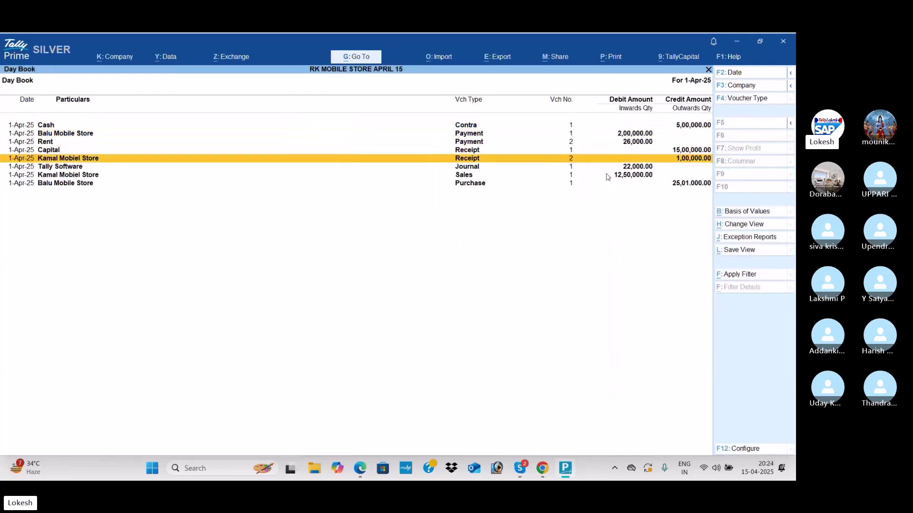
{"action": "key", "text": "Down"}
{"action": "key", "text": "Return"}
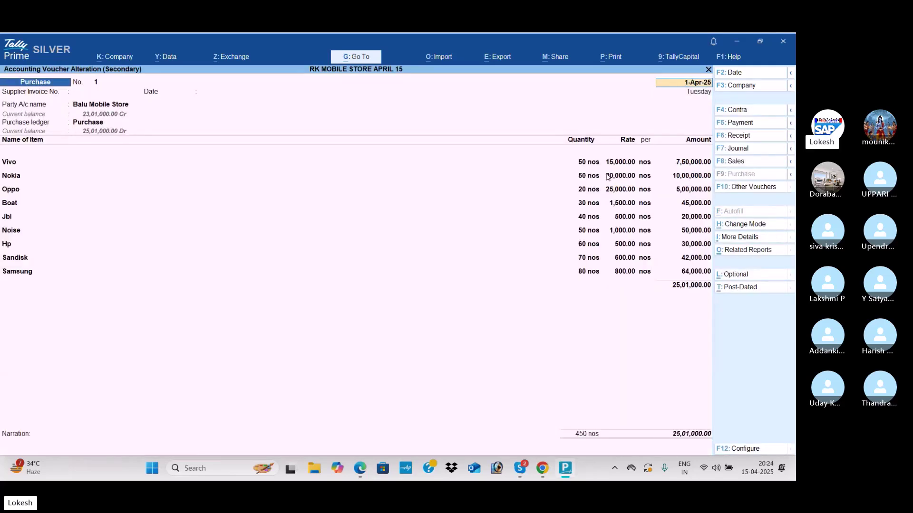
- Change the Vivo quantity in the purchase voucher to 100 nos and save the voucher
{"action": "left_click", "coordinate": [618, 163]}
{"action": "key", "text": "Return"}
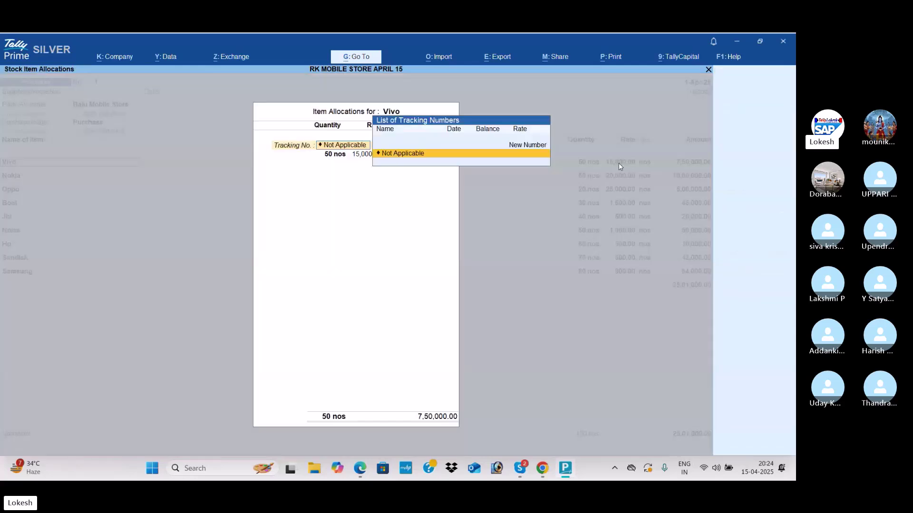
{"action": "key", "text": "Return"}
{"action": "type", "text": "100"}
{"action": "key", "text": "Return"}
{"action": "key", "text": "ctrl+a"}
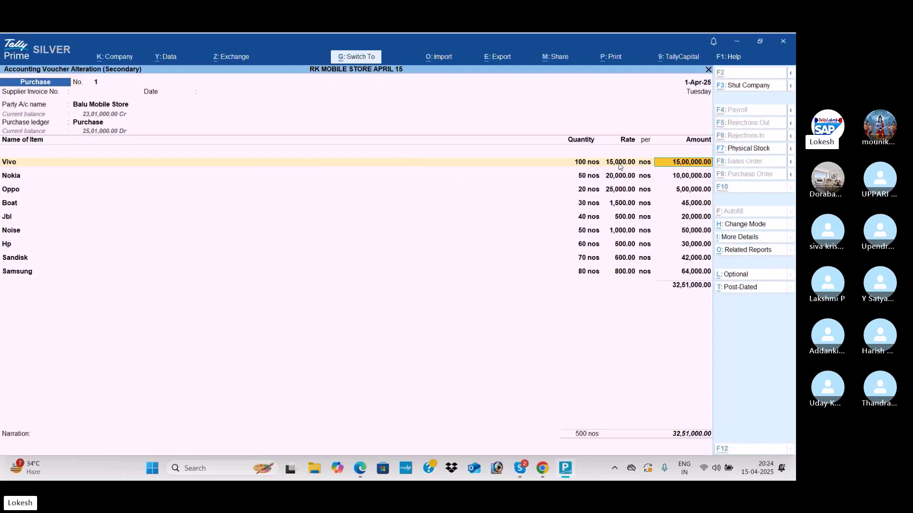
{"action": "key", "text": "ctrl+a"}
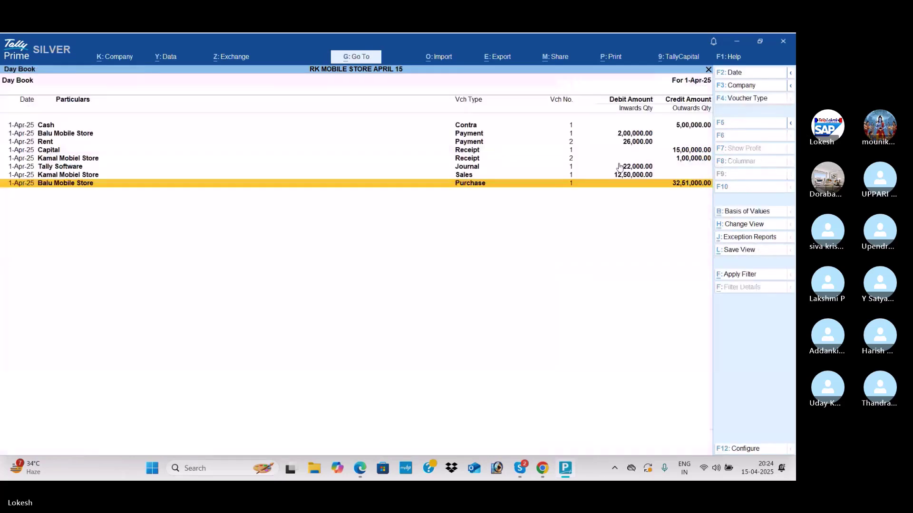
- Reopen the Balu Mobile Store purchase voucher and check the Vivo quantity against the exercise in the PDF
{"action": "key", "text": "Return"}
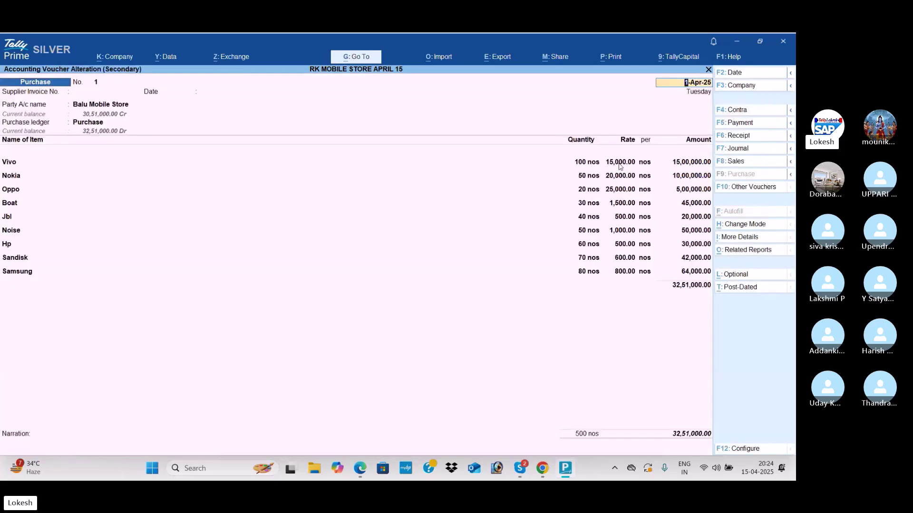
{"action": "key", "text": "alt+Tab"}
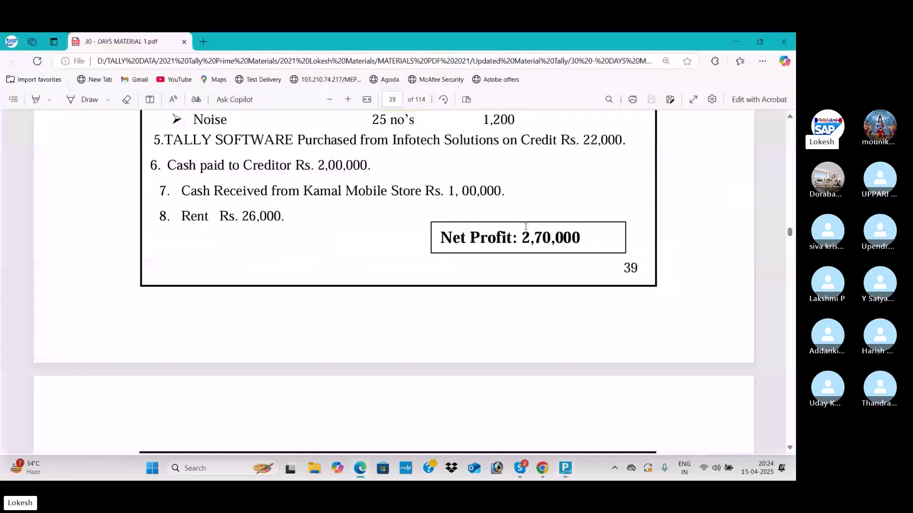
{"action": "scroll", "coordinate": [507, 222], "scroll_direction": "up", "scroll_amount": 8}
{"action": "scroll", "coordinate": [507, 222], "scroll_direction": "up", "scroll_amount": 5}
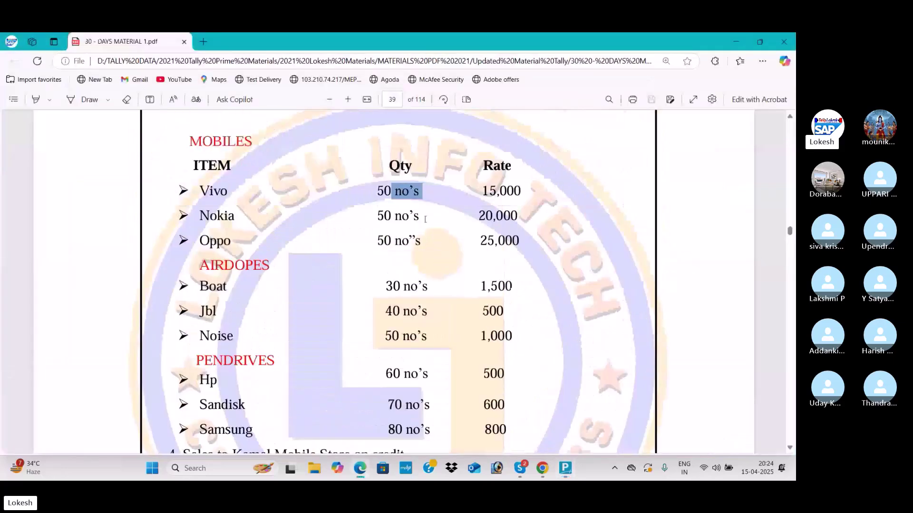
{"action": "left_click_drag", "start_coordinate": [376, 188], "coordinate": [338, 357]}
{"action": "left_click", "coordinate": [389, 191]}
{"action": "key", "text": "alt+Tab"}
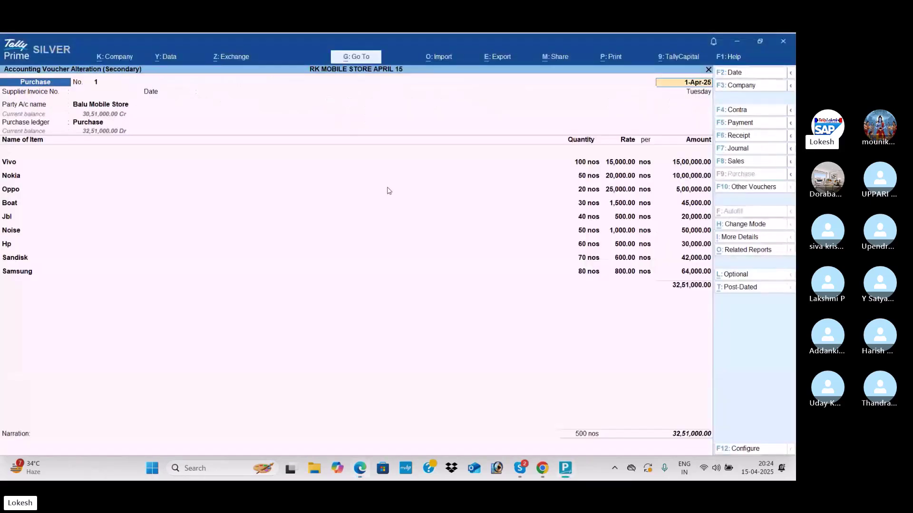
- Set the Vivo quantity in the purchase voucher to 50 nos, save the voucher and leave the Day Book
{"action": "left_click", "coordinate": [582, 164]}
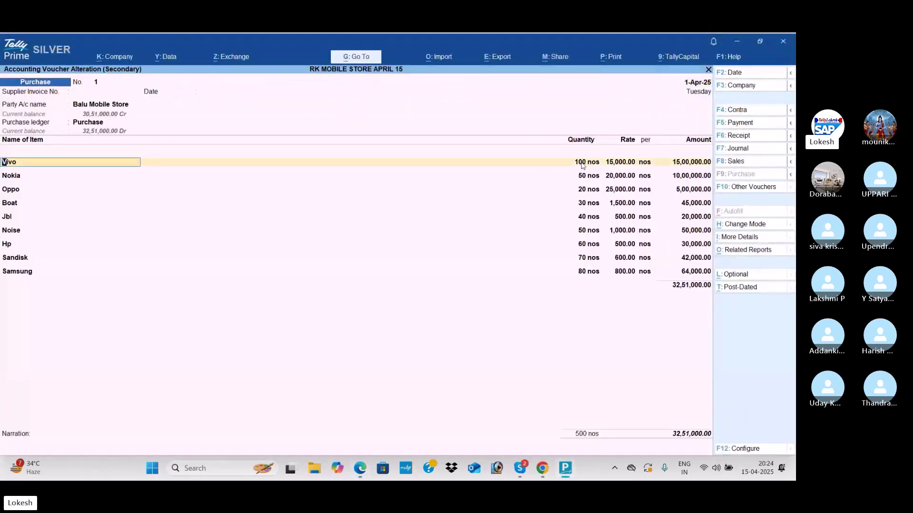
{"action": "key", "text": "Return"}
{"action": "key", "text": "Return"}
{"action": "type", "text": "50"}
{"action": "key", "text": "Return"}
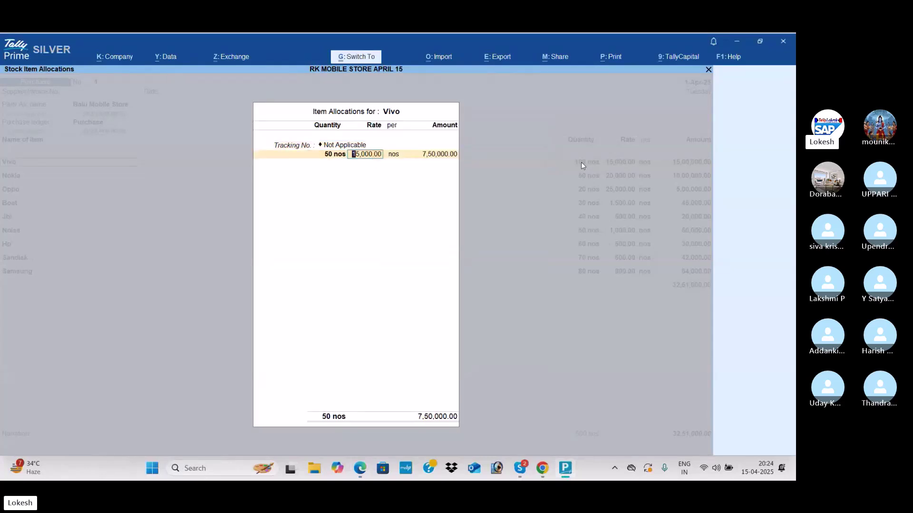
{"action": "key", "text": "ctrl+a"}
{"action": "key", "text": "ctrl+a"}
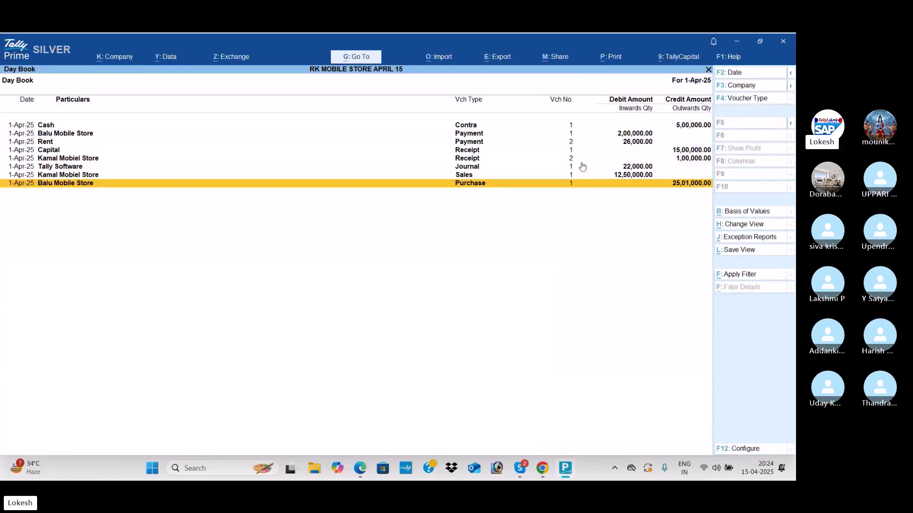
{"action": "key", "text": "Escape"}
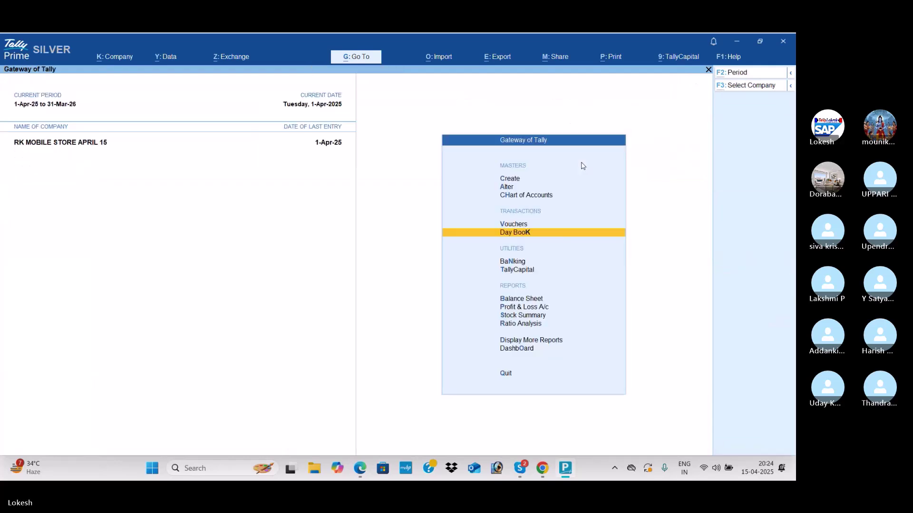
- Switch to the PDF material and examine the painkiller, antibiotic and syrup groups of the Star Medical Agency problem
{"action": "key", "text": "alt+Tab"}
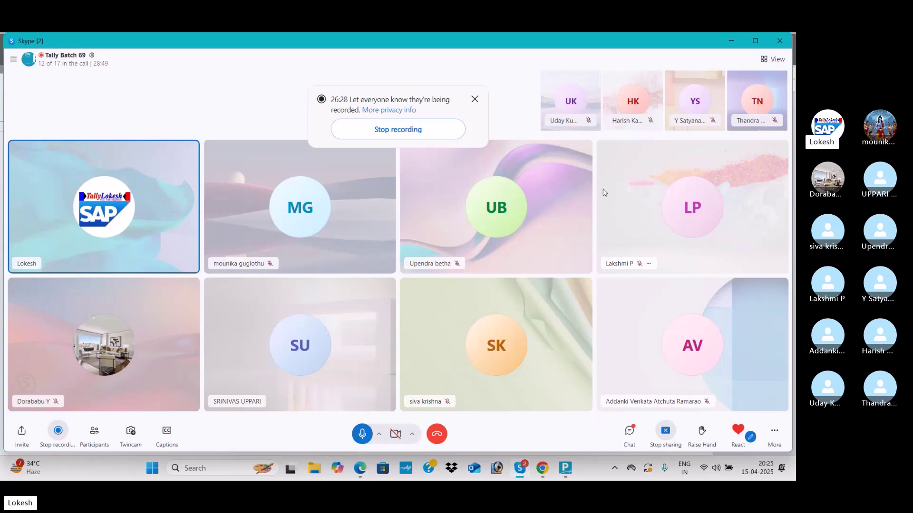
{"action": "key", "text": "alt+Tab"}
{"action": "key", "text": "alt+Tab"}
{"action": "key", "text": "alt+Tab"}
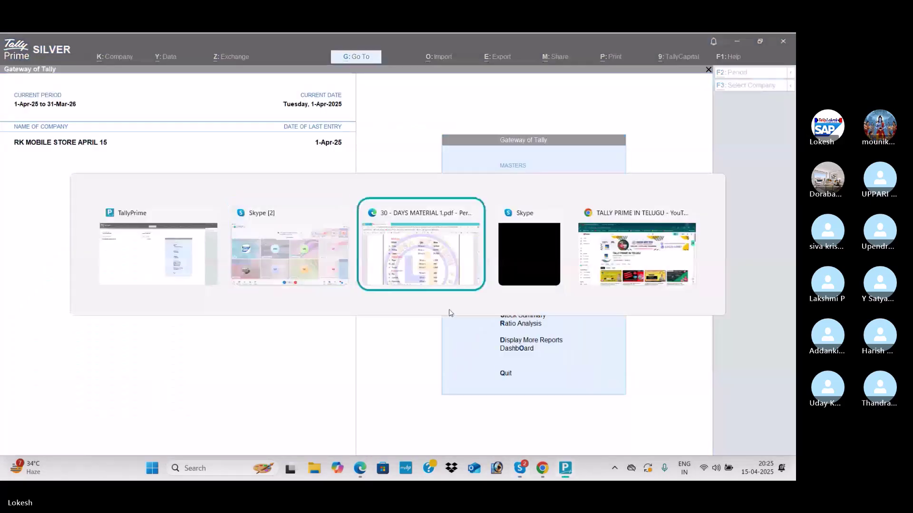
{"action": "scroll", "coordinate": [449, 311], "scroll_direction": "down", "scroll_amount": 15}
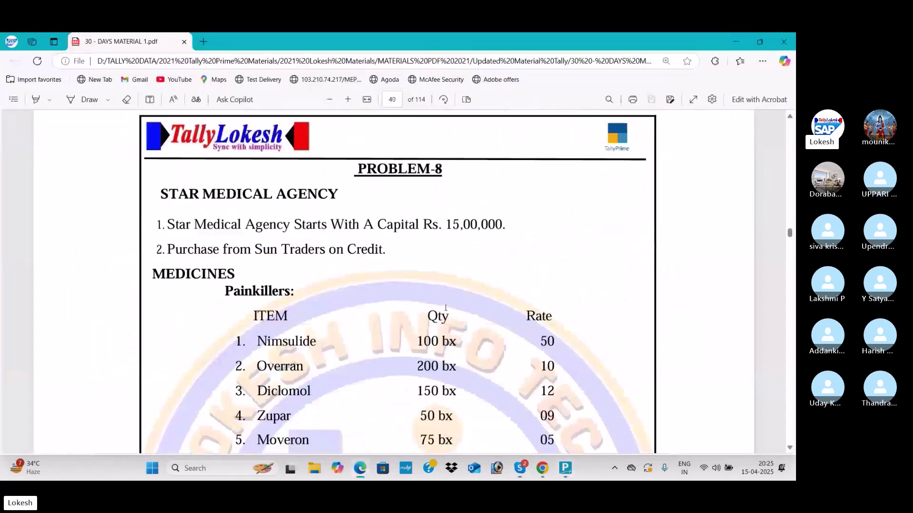
{"action": "scroll", "coordinate": [446, 308], "scroll_direction": "down", "scroll_amount": 1}
{"action": "scroll", "coordinate": [445, 308], "scroll_direction": "down", "scroll_amount": 4}
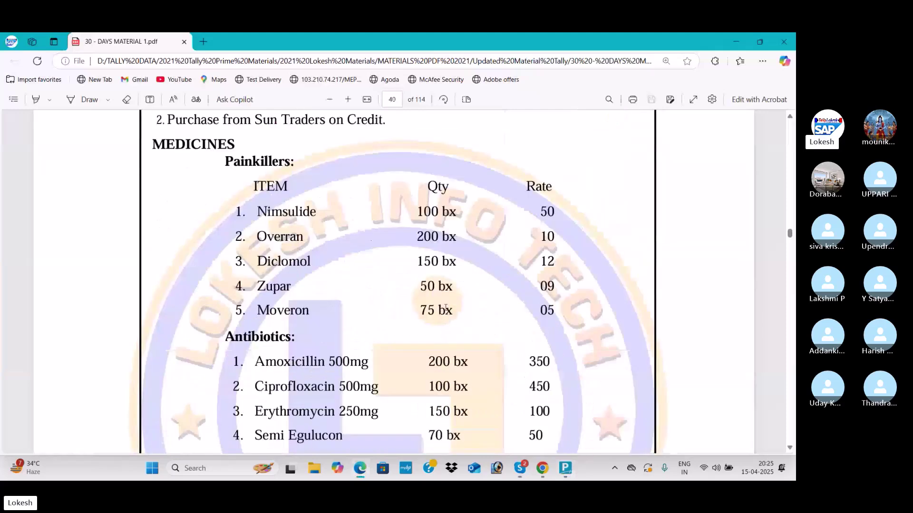
{"action": "scroll", "coordinate": [189, 245], "scroll_direction": "up", "scroll_amount": 2}
{"action": "left_click_drag", "start_coordinate": [152, 196], "coordinate": [295, 216]}
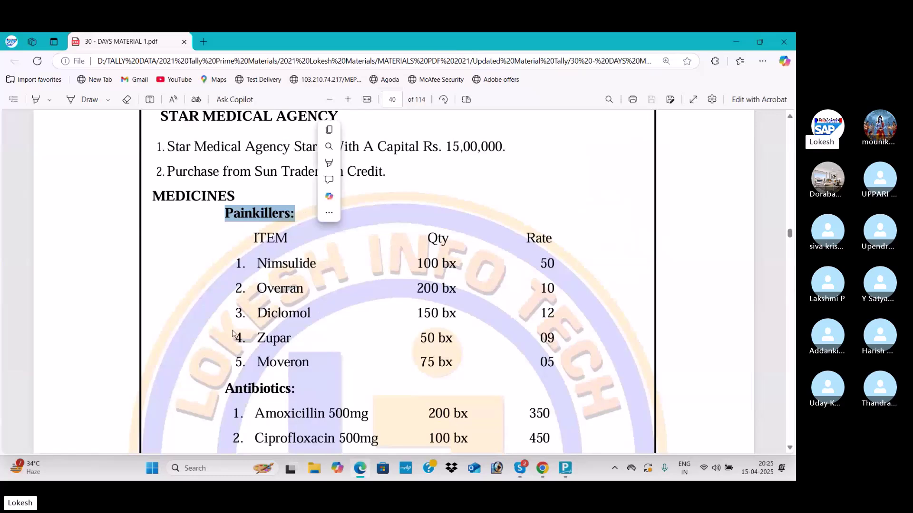
{"action": "scroll", "coordinate": [225, 286], "scroll_direction": "down", "scroll_amount": 4}
{"action": "left_click_drag", "start_coordinate": [224, 285], "coordinate": [296, 286]}
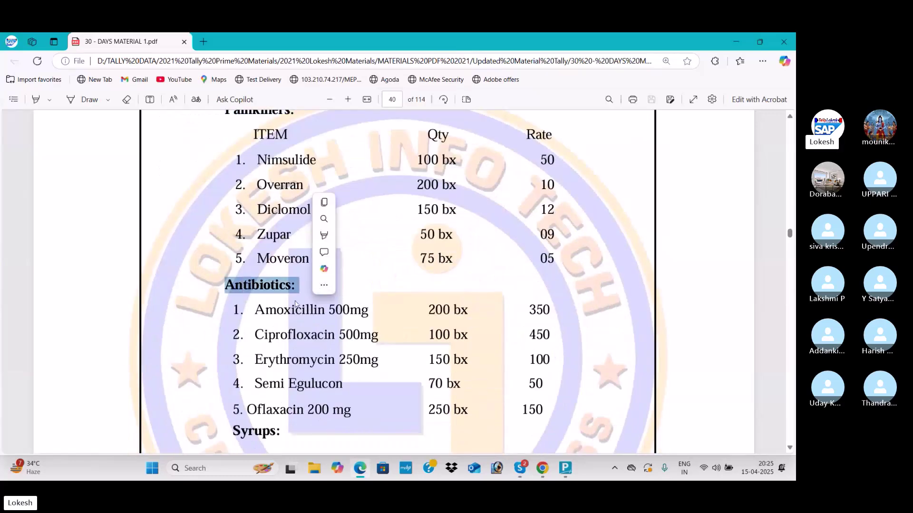
{"action": "scroll", "coordinate": [241, 386], "scroll_direction": "down", "scroll_amount": 4}
{"action": "left_click_drag", "start_coordinate": [229, 333], "coordinate": [281, 337]}
{"action": "scroll", "coordinate": [566, 241], "scroll_direction": "up", "scroll_amount": 6}
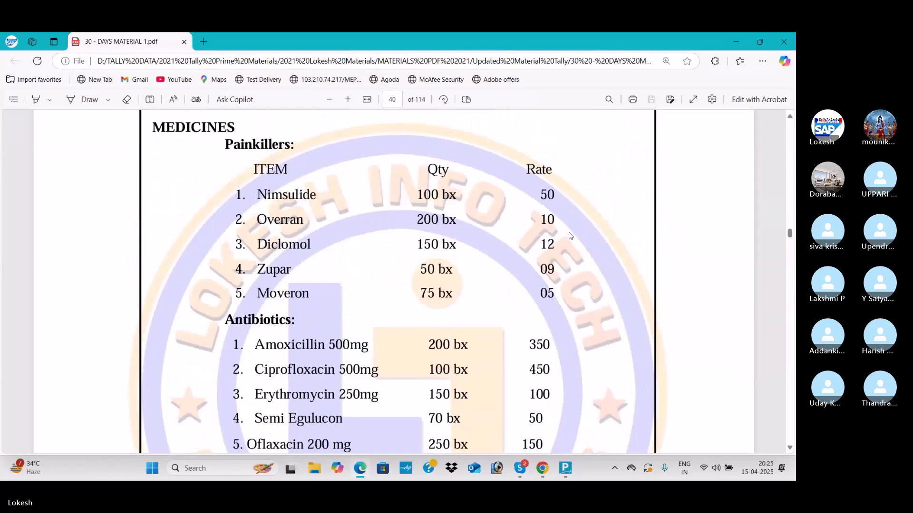
- Review the bt, pk and pc units and the soap, toothpaste and shampoo groups under General Items
{"action": "scroll", "coordinate": [445, 238], "scroll_direction": "down", "scroll_amount": 10}
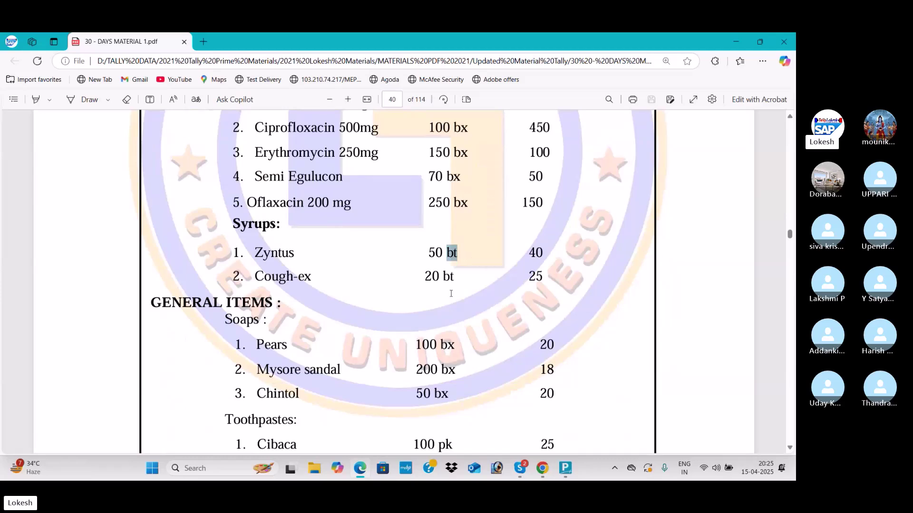
{"action": "scroll", "coordinate": [438, 266], "scroll_direction": "down", "scroll_amount": 8}
{"action": "double_click", "coordinate": [445, 237]}
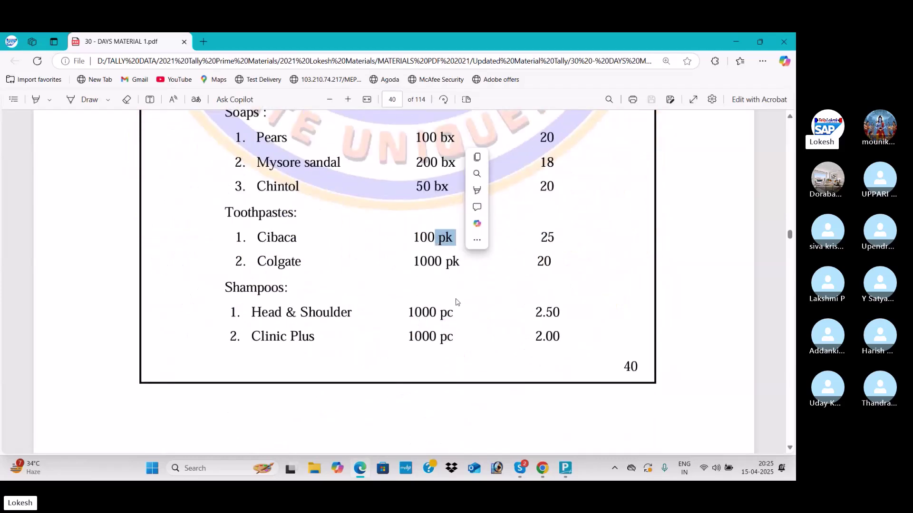
{"action": "double_click", "coordinate": [445, 317]}
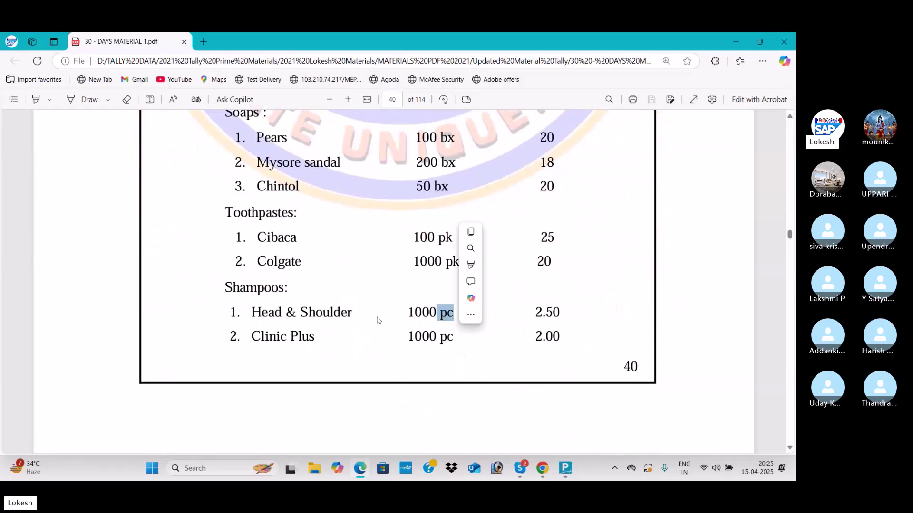
{"action": "left_click_drag", "start_coordinate": [226, 288], "coordinate": [271, 288]}
{"action": "left_click_drag", "start_coordinate": [225, 214], "coordinate": [263, 217]}
{"action": "scroll", "coordinate": [244, 221], "scroll_direction": "up", "scroll_amount": 2}
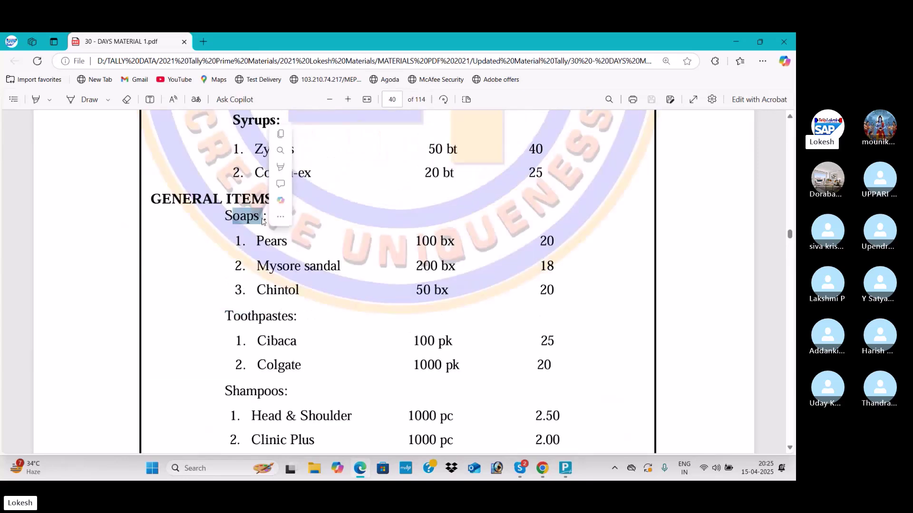
{"action": "left_click_drag", "start_coordinate": [151, 199], "coordinate": [277, 203]}
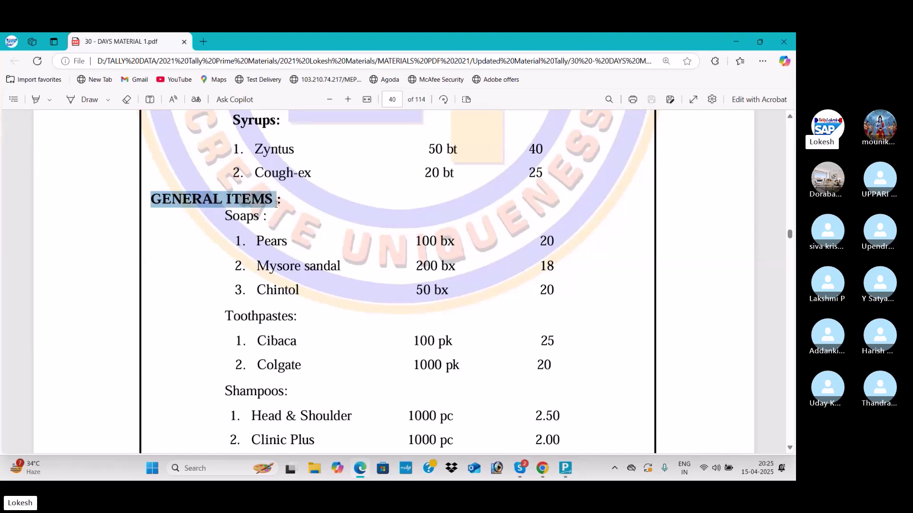
- Review the individual stock items and the credit sales to Universal Traders and Moon Traders in Problem-8
{"action": "double_click", "coordinate": [270, 248]}
{"action": "left_click_drag", "start_coordinate": [257, 267], "coordinate": [303, 268]}
{"action": "scroll", "coordinate": [303, 268], "scroll_direction": "up", "scroll_amount": 3}
{"action": "left_click_drag", "start_coordinate": [255, 180], "coordinate": [299, 210]}
{"action": "scroll", "coordinate": [317, 199], "scroll_direction": "up", "scroll_amount": 3}
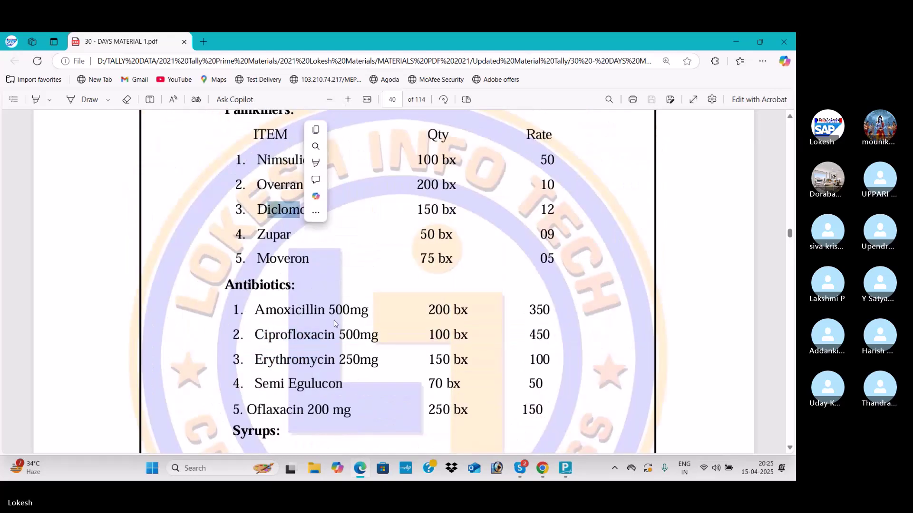
{"action": "scroll", "coordinate": [317, 352], "scroll_direction": "down", "scroll_amount": 1}
{"action": "scroll", "coordinate": [316, 352], "scroll_direction": "down", "scroll_amount": 10}
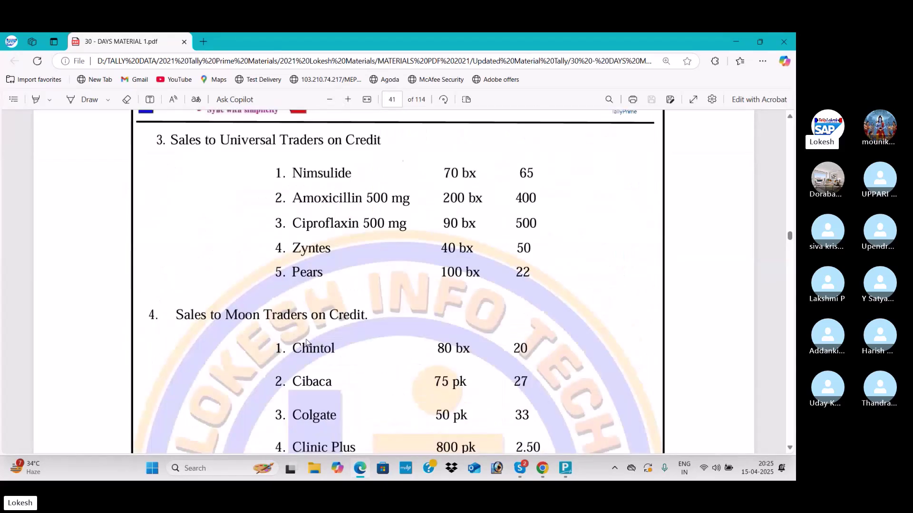
{"action": "scroll", "coordinate": [307, 344], "scroll_direction": "down", "scroll_amount": 6}
{"action": "scroll", "coordinate": [306, 342], "scroll_direction": "up", "scroll_amount": 15}
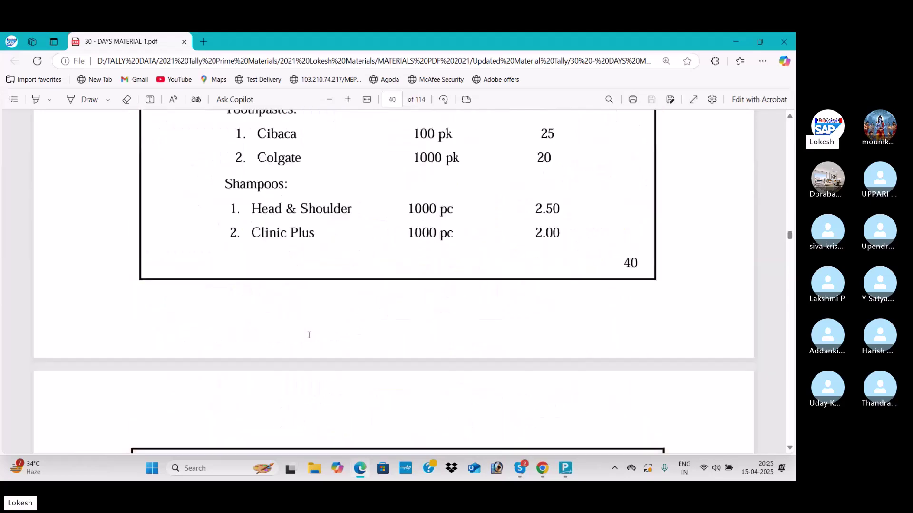
{"action": "scroll", "coordinate": [308, 335], "scroll_direction": "up", "scroll_amount": 8}
{"action": "scroll", "coordinate": [308, 335], "scroll_direction": "down", "scroll_amount": 1}
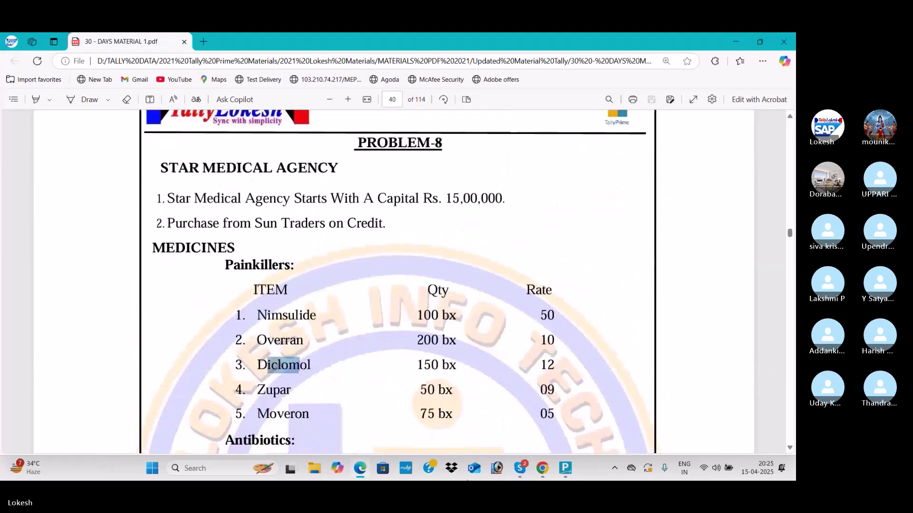
- Switch to TallyPrime and open the creation form for a new stock group
{"action": "left_click", "coordinate": [565, 468]}
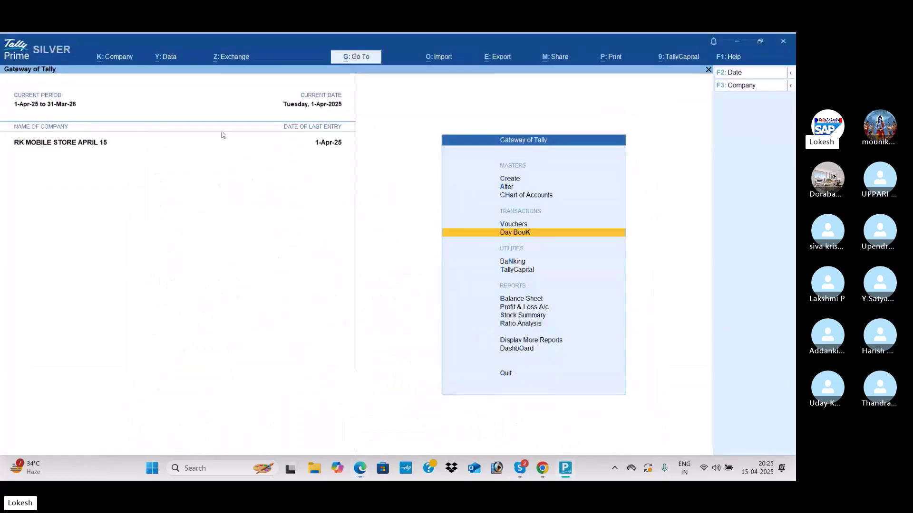
{"action": "key", "text": "Up"}
{"action": "key", "text": "Up"}
{"action": "key", "text": "Up"}
{"action": "key", "text": "Up"}
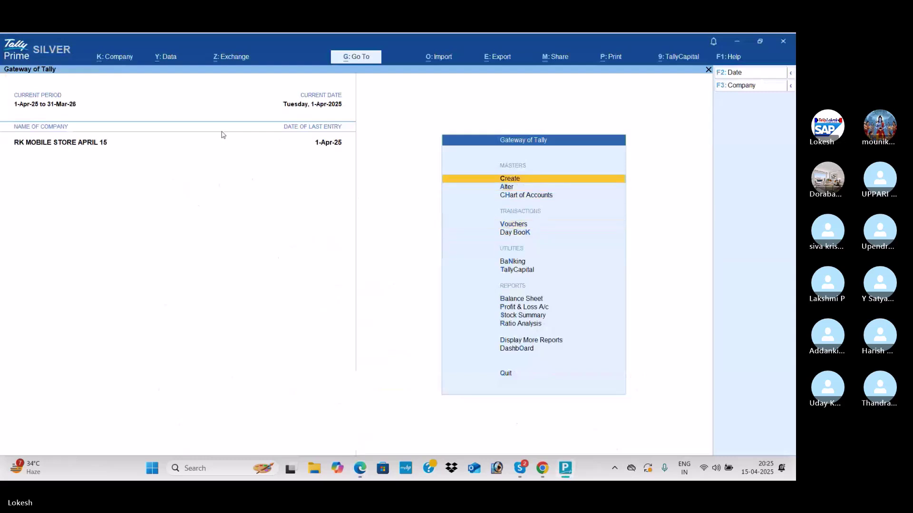
{"action": "key", "text": "Return"}
{"action": "key", "text": "Down"}
{"action": "key", "text": "Down"}
{"action": "key", "text": "Down"}
{"action": "key", "text": "Down"}
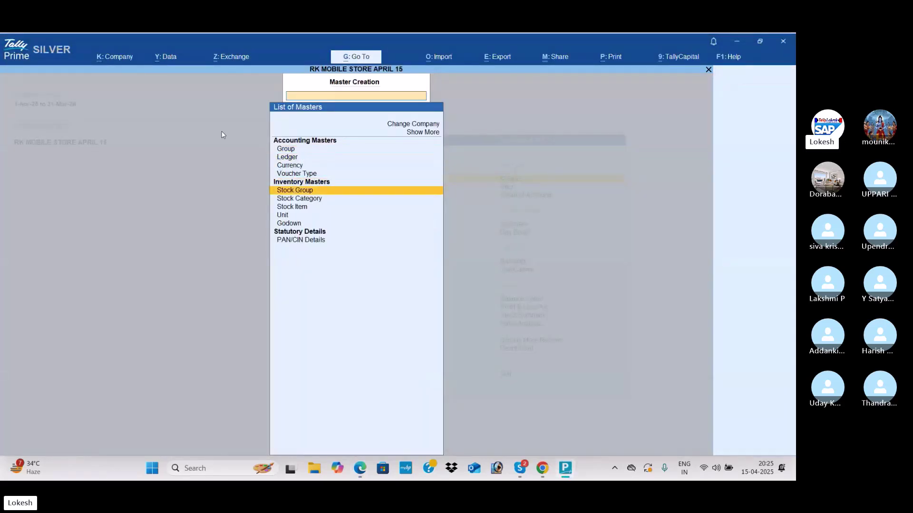
{"action": "key", "text": "Return"}
- Create a stock group MEDICINES under Primary, copying the name from Problem-8 in the PDF material into TallyPrime
{"action": "key", "text": "alt+Tab"}
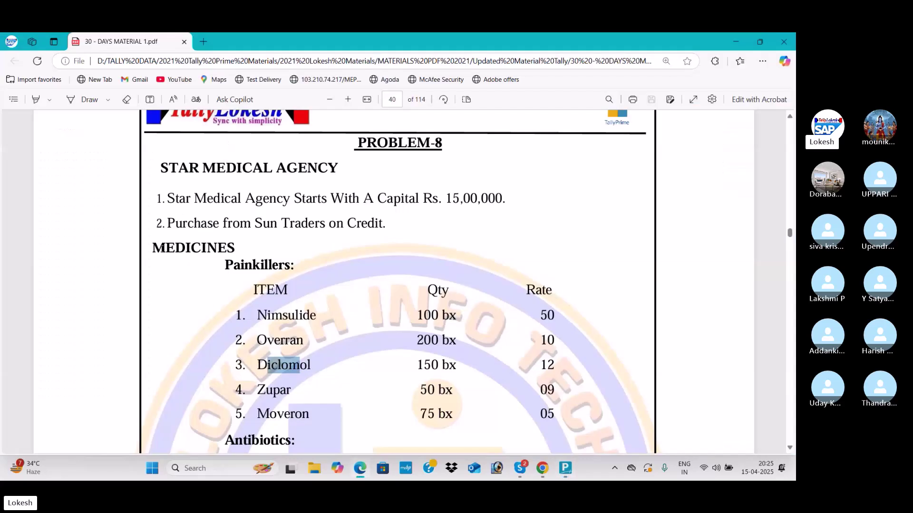
{"action": "left_click_drag", "start_coordinate": [153, 247], "coordinate": [237, 251]}
{"action": "key", "text": "ctrl+c"}
{"action": "right_click", "coordinate": [236, 245]}
{"action": "key", "text": "alt+Tab"}
{"action": "key", "text": "ctrl+v"}
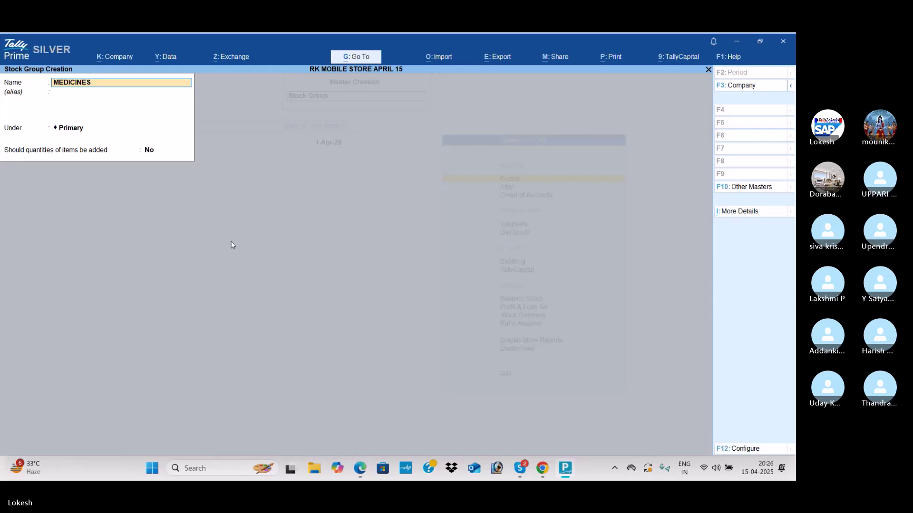
{"action": "key", "text": "ctrl+BackSpace"}
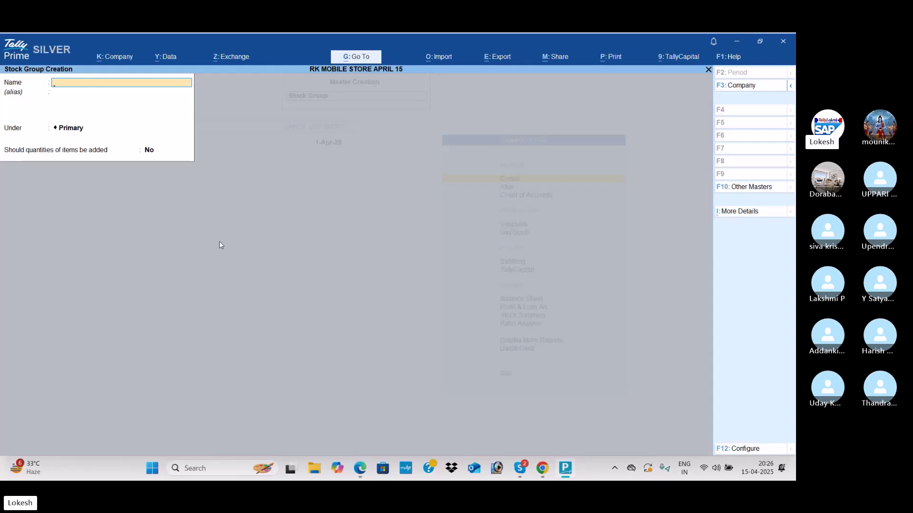
- Copy the GENERAL ITEMS heading from the PDF, create it as a stock group under Primary and leave stock group creation
{"action": "key", "text": "alt+Tab"}
{"action": "scroll", "coordinate": [262, 286], "scroll_direction": "down", "scroll_amount": 6}
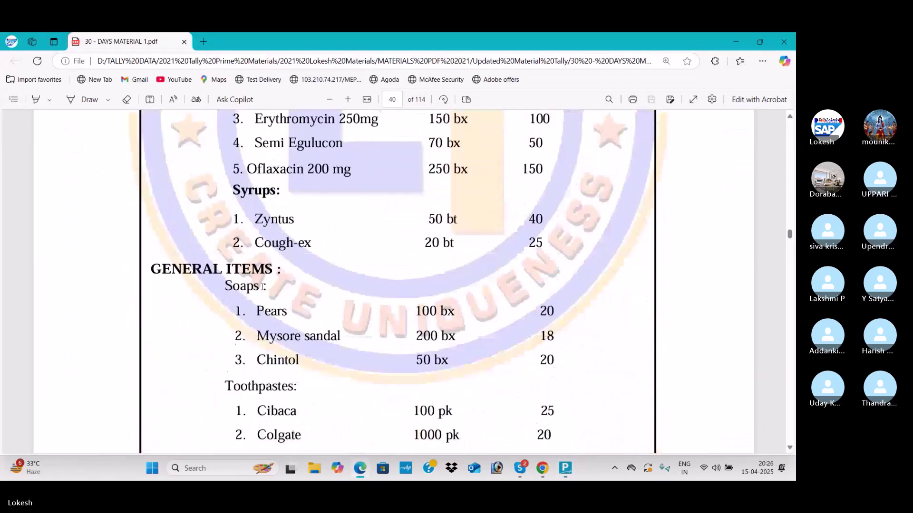
{"action": "scroll", "coordinate": [262, 286], "scroll_direction": "down", "scroll_amount": 1}
{"action": "left_click_drag", "start_coordinate": [151, 249], "coordinate": [269, 251]}
{"action": "key", "text": "ctrl+c"}
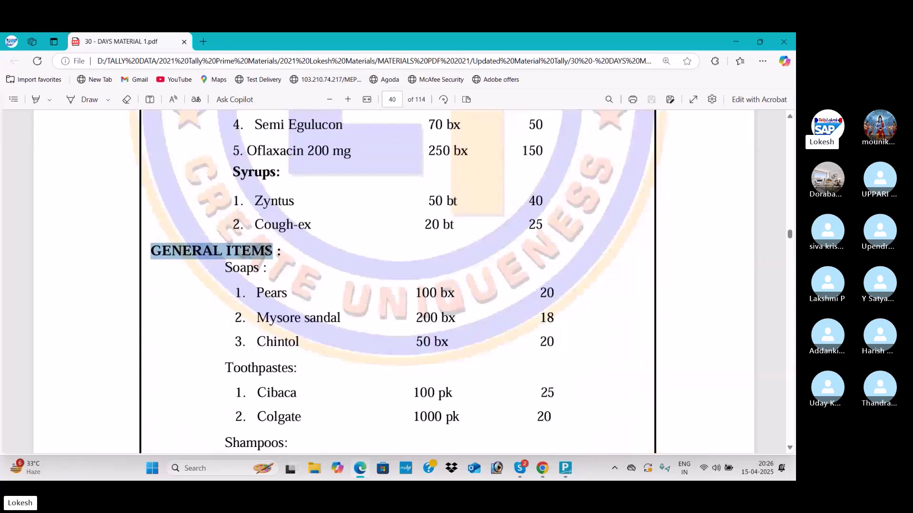
{"action": "key", "text": "alt+Tab"}
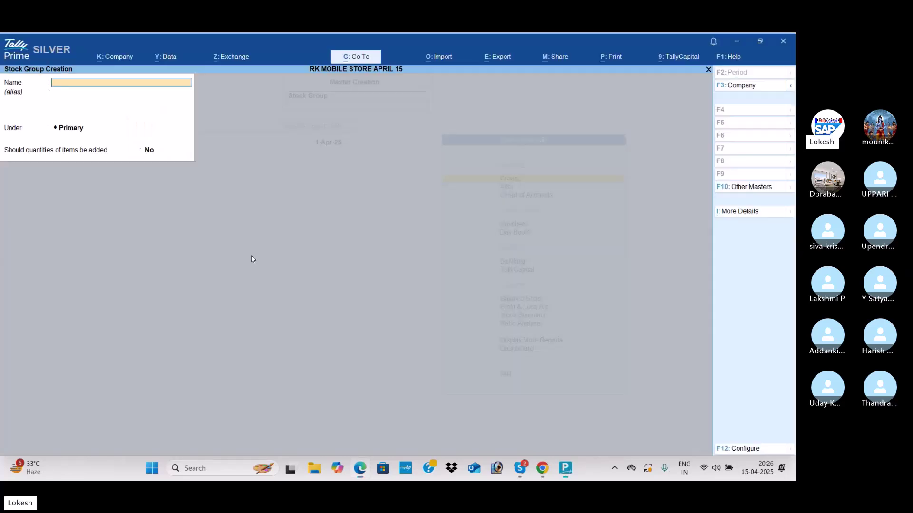
{"action": "key", "text": "ctrl+v"}
{"action": "key", "text": "ctrl+a"}
{"action": "key", "text": "ctrl+h"}
- Create a stock category Painkillers under Primary, copying the heading from the PDF
{"action": "key", "text": "Down"}
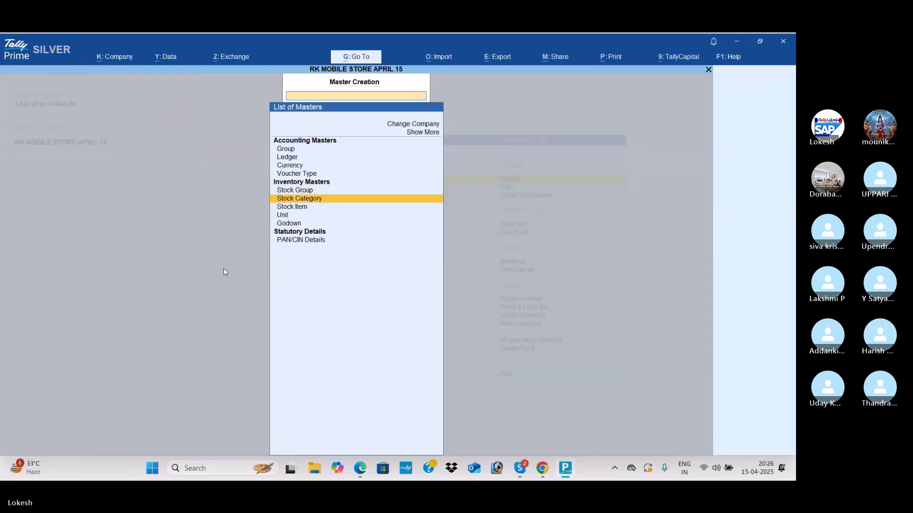
{"action": "key", "text": "Return"}
{"action": "key", "text": "alt+Tab"}
{"action": "scroll", "coordinate": [274, 282], "scroll_direction": "up", "scroll_amount": 5}
{"action": "scroll", "coordinate": [274, 281], "scroll_direction": "up", "scroll_amount": 2}
{"action": "left_click_drag", "start_coordinate": [231, 165], "coordinate": [294, 164]}
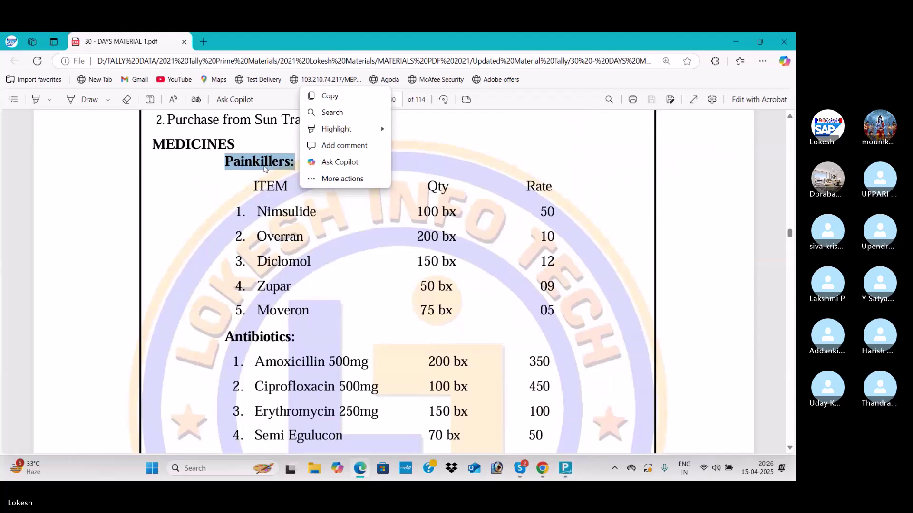
{"action": "key", "text": "ctrl+c"}
{"action": "key", "text": "alt+Tab"}
{"action": "key", "text": "ctrl+v"}
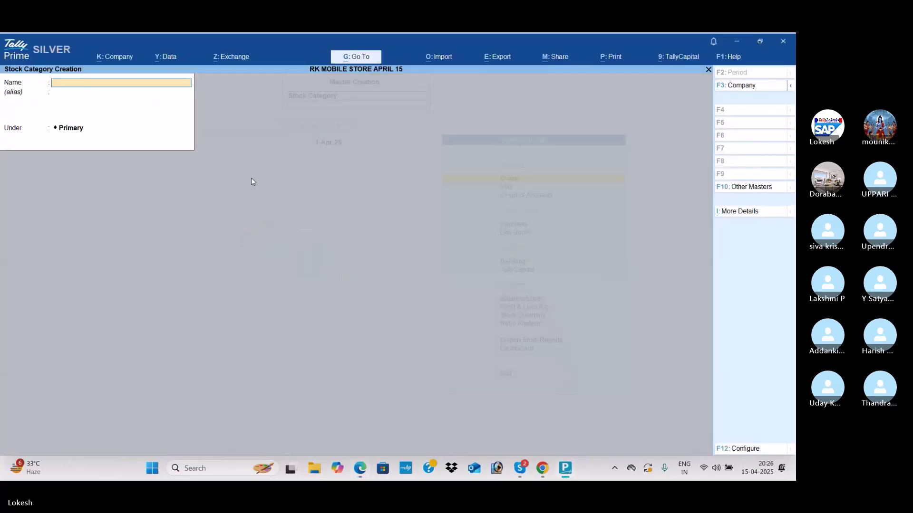
- Add a stock category Antibiotics under Primary, using the heading copied from the PDF
{"action": "key", "text": "alt+Tab"}
{"action": "scroll", "coordinate": [225, 205], "scroll_direction": "down", "scroll_amount": 2}
{"action": "scroll", "coordinate": [225, 206], "scroll_direction": "down", "scroll_amount": 4}
{"action": "left_click_drag", "start_coordinate": [227, 182], "coordinate": [311, 186]}
{"action": "key", "text": "ctrl+c"}
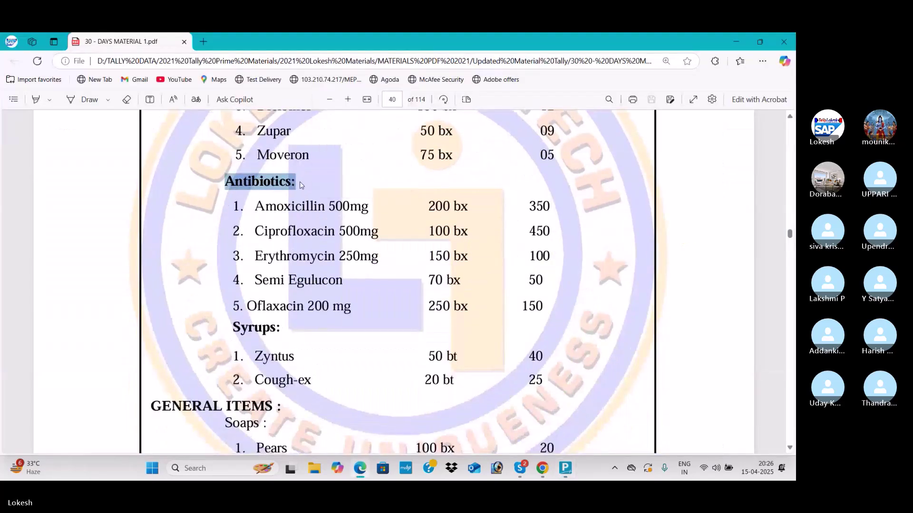
{"action": "key", "text": "alt+Tab"}
{"action": "key", "text": "ctrl+v"}
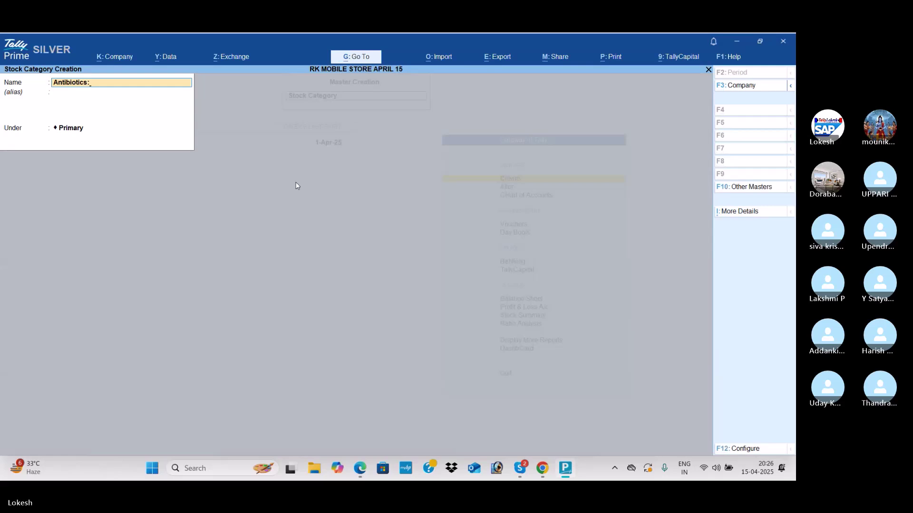
- Copy the Syrups heading from the PDF and save it without the colon as a stock category under Primary
{"action": "key", "text": "alt+Tab"}
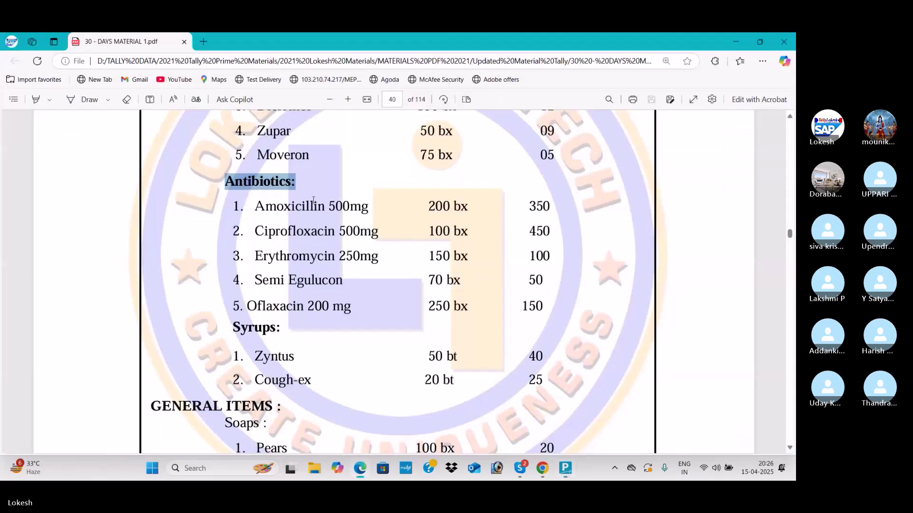
{"action": "left_click_drag", "start_coordinate": [226, 225], "coordinate": [293, 227]}
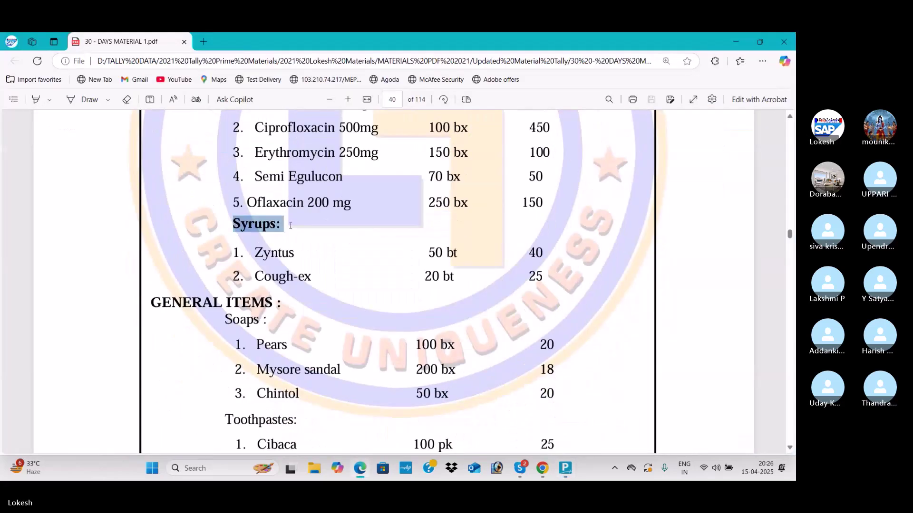
{"action": "key", "text": "ctrl+c"}
{"action": "key", "text": "alt+Tab"}
{"action": "key", "text": "ctrl+v"}
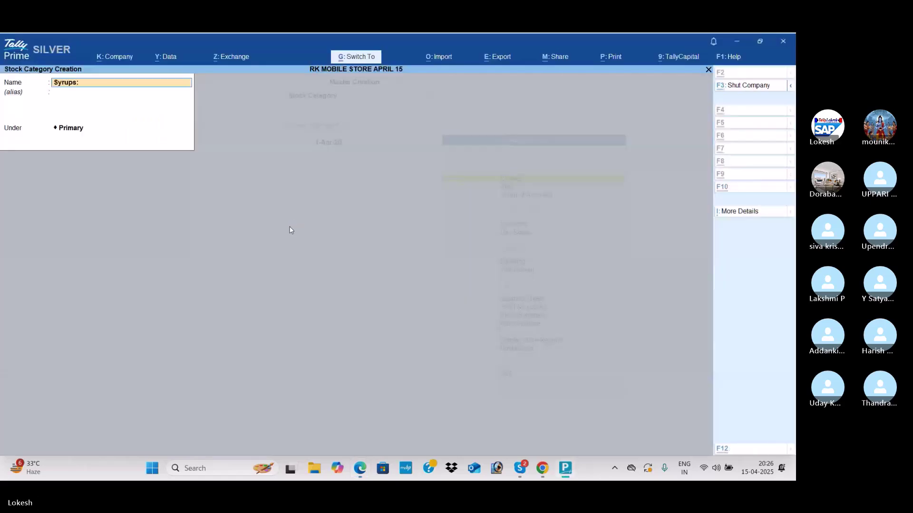
{"action": "key", "text": "Return"}
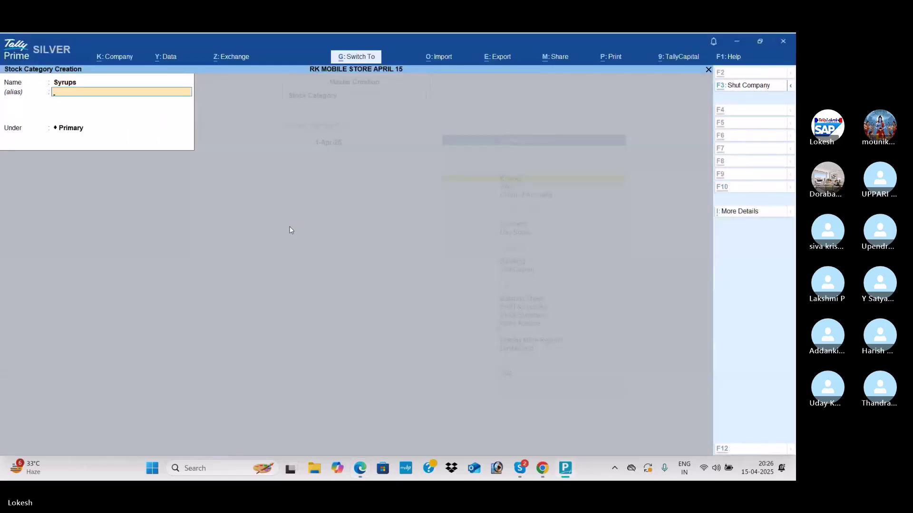
{"action": "key", "text": "ctrl+a"}
- Create a stock category Soaps under Primary with the name copied from General Items in the PDF
{"action": "key", "text": "alt+Tab"}
{"action": "scroll", "coordinate": [235, 159], "scroll_direction": "down", "scroll_amount": 5}
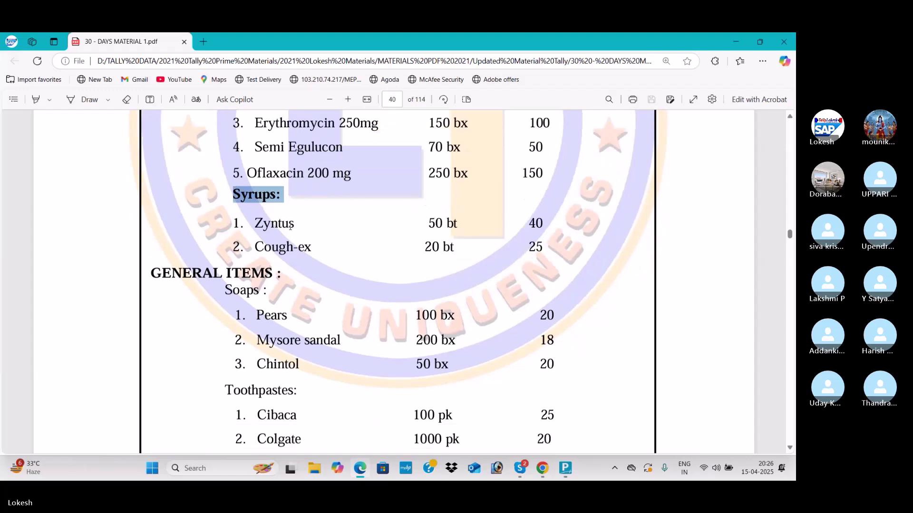
{"action": "left_click_drag", "start_coordinate": [225, 164], "coordinate": [268, 168]}
{"action": "key", "text": "ctrl+c"}
{"action": "key", "text": "alt+Tab"}
{"action": "key", "text": "ctrl+alt+v"}
{"action": "key", "text": "Return"}
{"action": "key", "text": "ctrl+a"}
- Copy the Toothpastes heading from the PDF and save it as a stock category under Primary
{"action": "key", "text": "alt+Tab"}
{"action": "scroll", "coordinate": [268, 171], "scroll_direction": "down", "scroll_amount": 2}
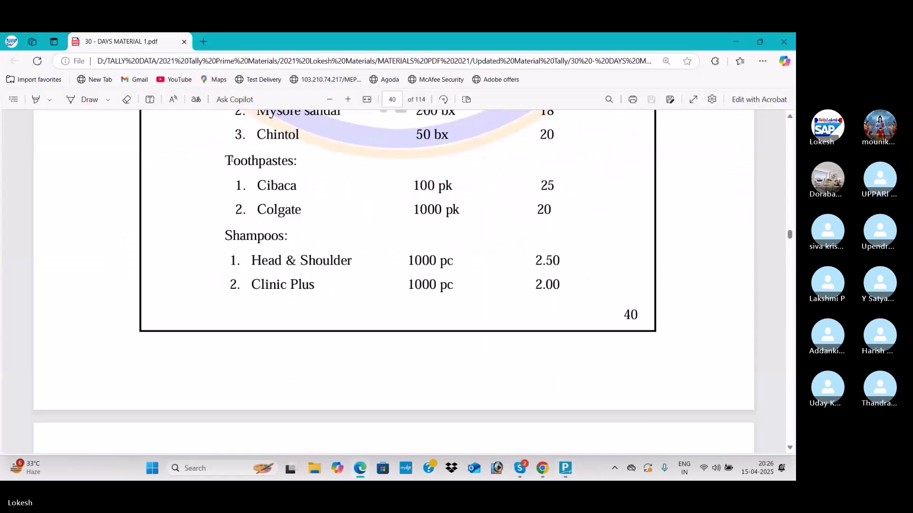
{"action": "left_click_drag", "start_coordinate": [224, 160], "coordinate": [299, 160]}
{"action": "right_click", "coordinate": [299, 163]}
{"action": "key", "text": "ctrl+c"}
{"action": "key", "text": "alt+Tab"}
{"action": "key", "text": "ctrl+v"}
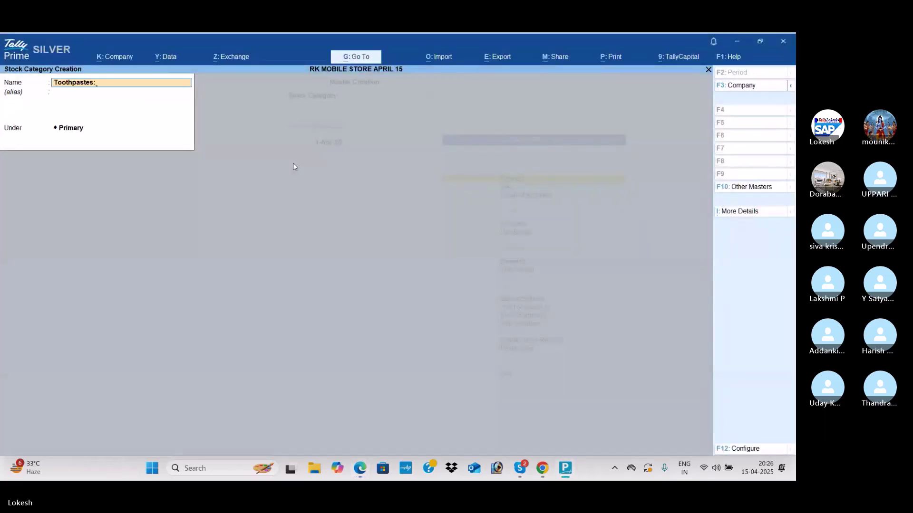
{"action": "key", "text": "Return"}
{"action": "key", "text": "ctrl+a"}
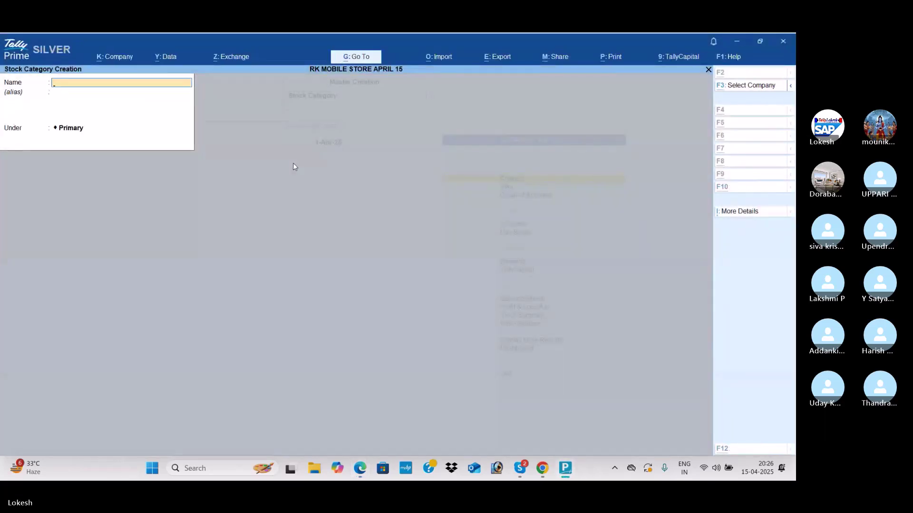
- Create a stock category Shampoos under Primary from the PDF heading and return to the list of masters
{"action": "key", "text": "alt+Tab"}
{"action": "left_click_drag", "start_coordinate": [221, 236], "coordinate": [286, 248]}
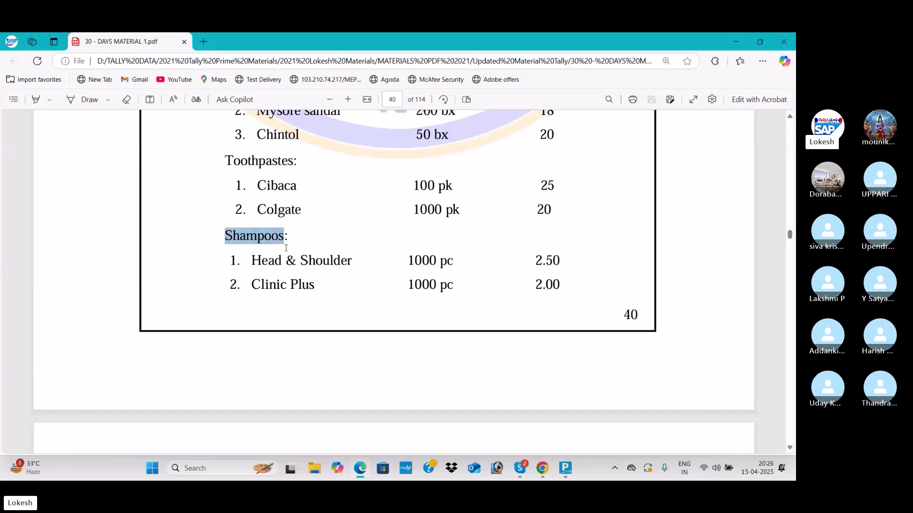
{"action": "right_click", "coordinate": [283, 236]}
{"action": "key", "text": "ctrl+c"}
{"action": "key", "text": "alt+Tab"}
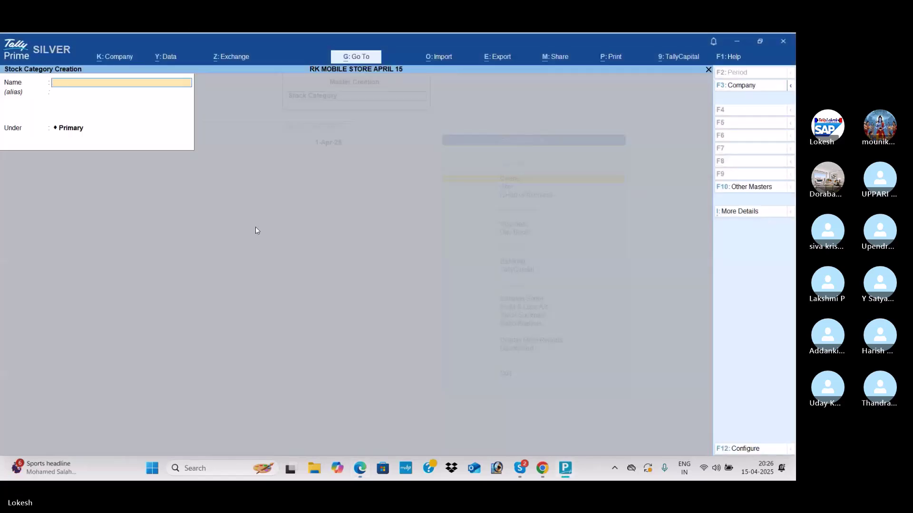
{"action": "key", "text": "ctrl+v"}
{"action": "key", "text": "Return"}
{"action": "key", "text": "ctrl+a"}
{"action": "key", "text": "Escape"}
{"action": "key", "text": "Return"}
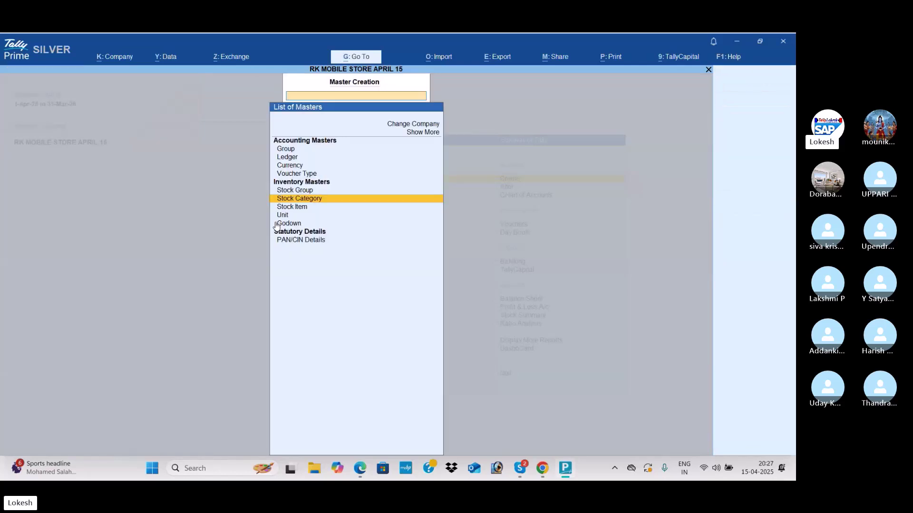
- Start a new stock item named Nimsulide, copying the name from the Painkillers list in the PDF
{"action": "key", "text": "Down"}
{"action": "key", "text": "Return"}
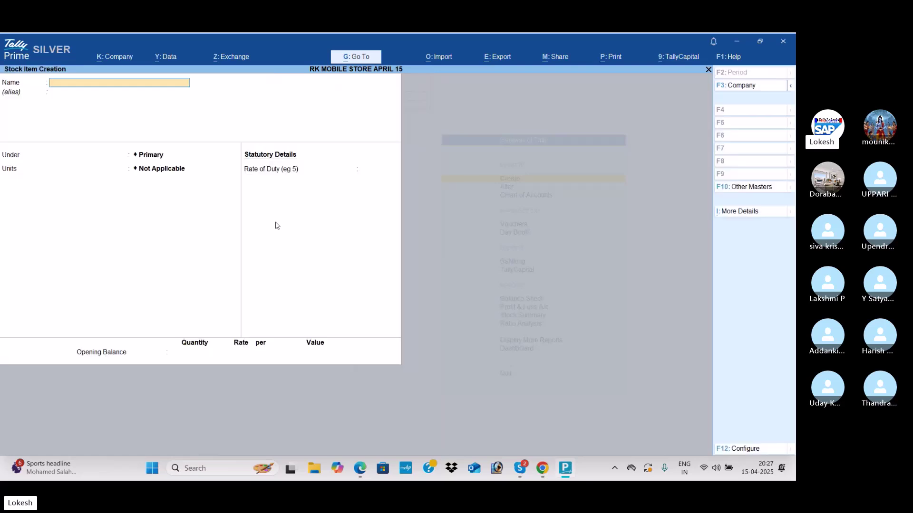
{"action": "key", "text": "alt+Tab"}
{"action": "scroll", "coordinate": [366, 205], "scroll_direction": "up", "scroll_amount": 6}
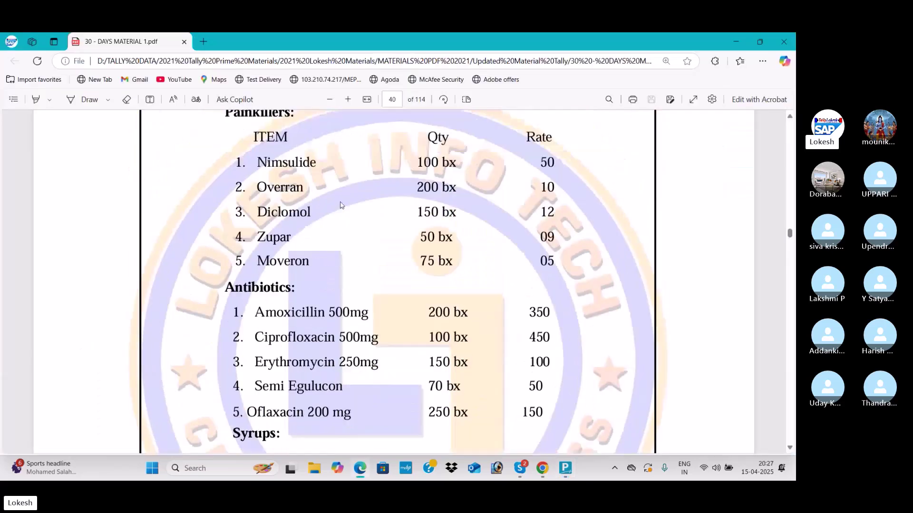
{"action": "double_click", "coordinate": [297, 263]}
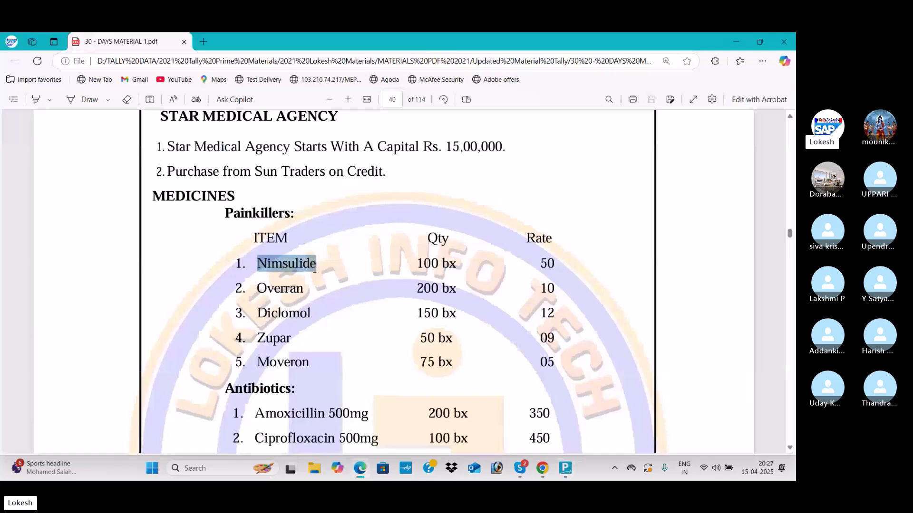
{"action": "key", "text": "ctrl+c"}
{"action": "key", "text": "alt+Tab"}
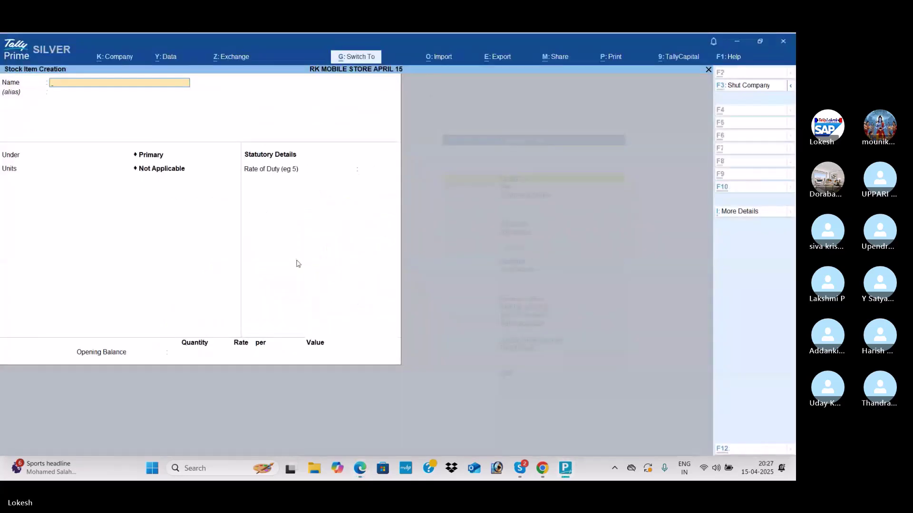
{"action": "key", "text": "ctrl+alt+v"}
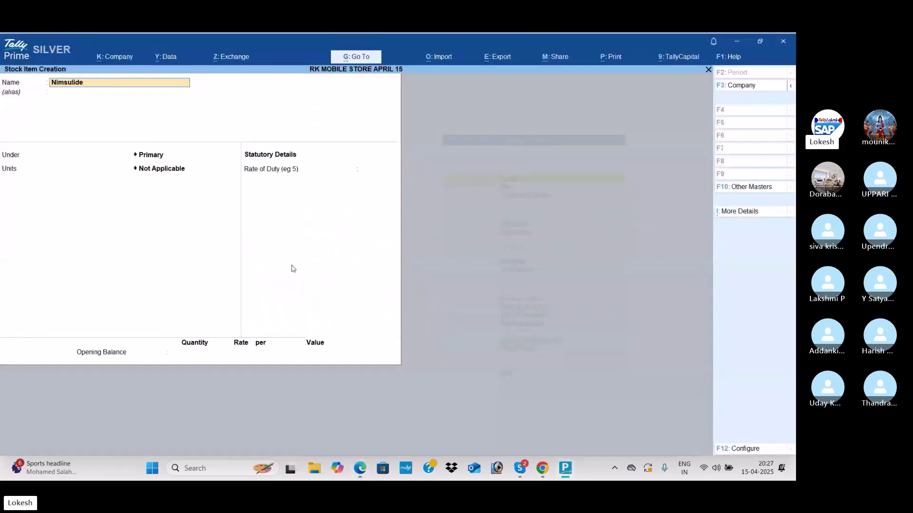
- Place the Nimsulide stock item under the MEDICINES group, leaving its alias blank
{"action": "key", "text": "Return"}
{"action": "key", "text": "Return"}
{"action": "key", "text": "Down"}
{"action": "key", "text": "Down"}
{"action": "key", "text": "Down"}
{"action": "key", "text": "Return"}
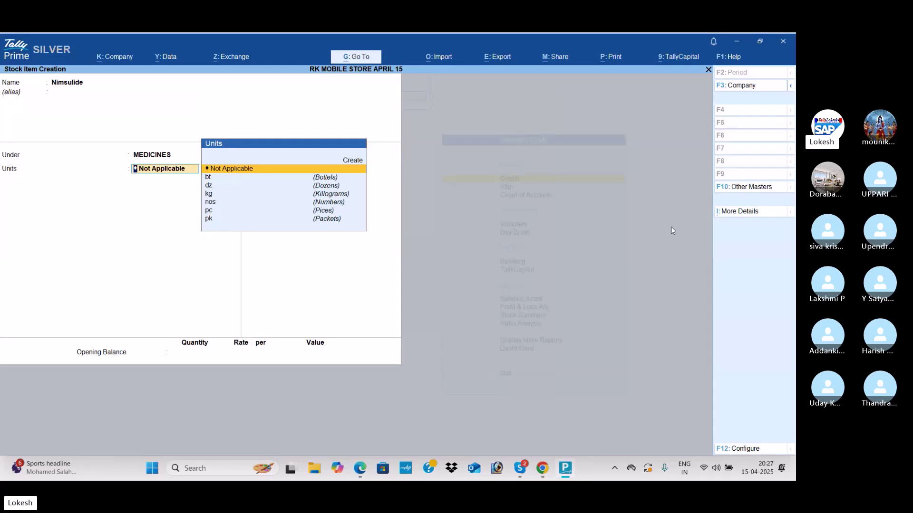
- Set Use Stock Category for Stock Items to Yes in the stock item configuration and accept it
{"action": "left_click", "coordinate": [754, 450]}
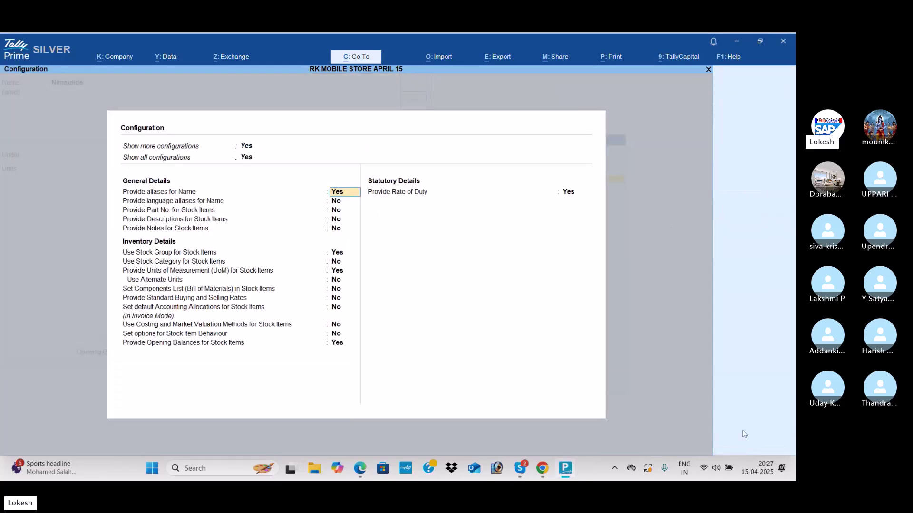
{"action": "left_click", "coordinate": [335, 262]}
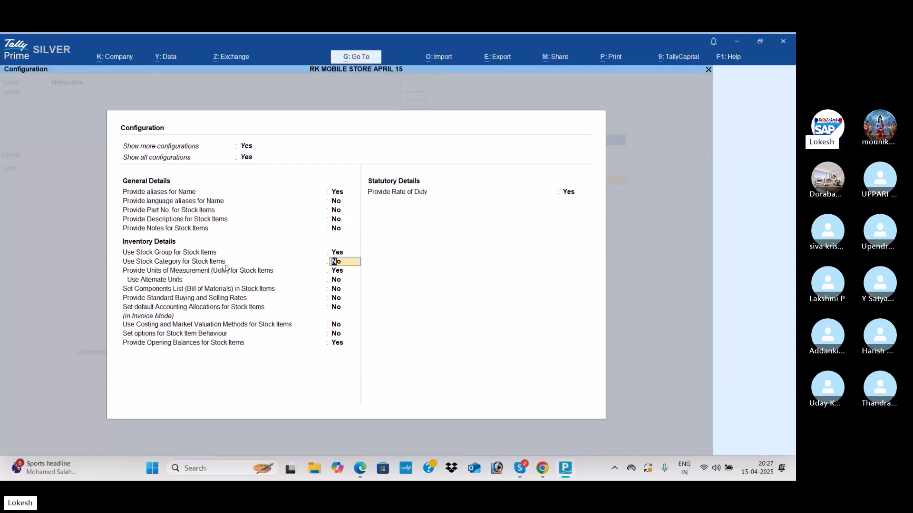
{"action": "key", "text": "Return"}
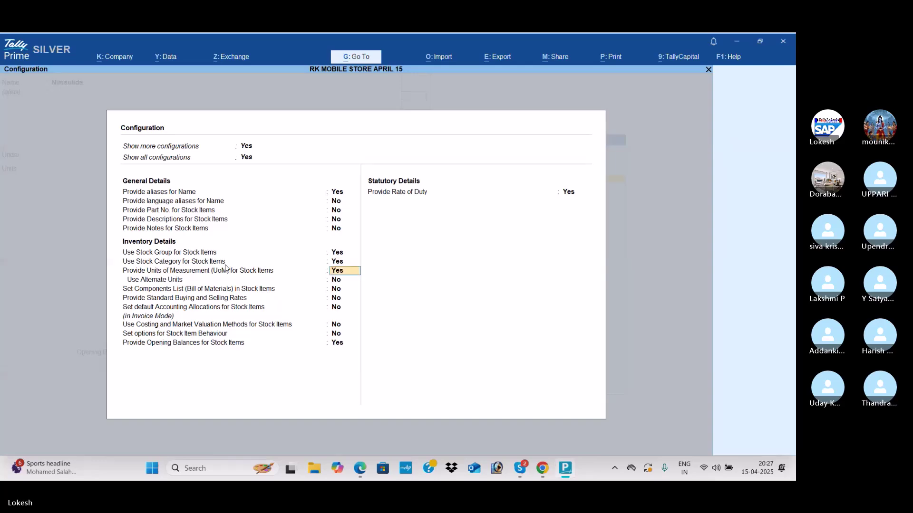
{"action": "key", "text": "ctrl+a"}
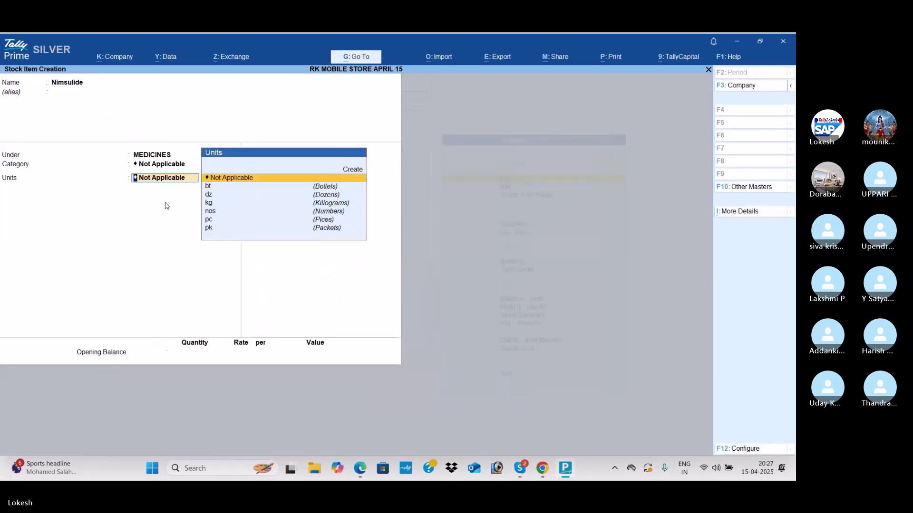
- Check the Nimsulide heading in the PDF and set the stock item's category to Painkillers
{"action": "key", "text": "BackSpace"}
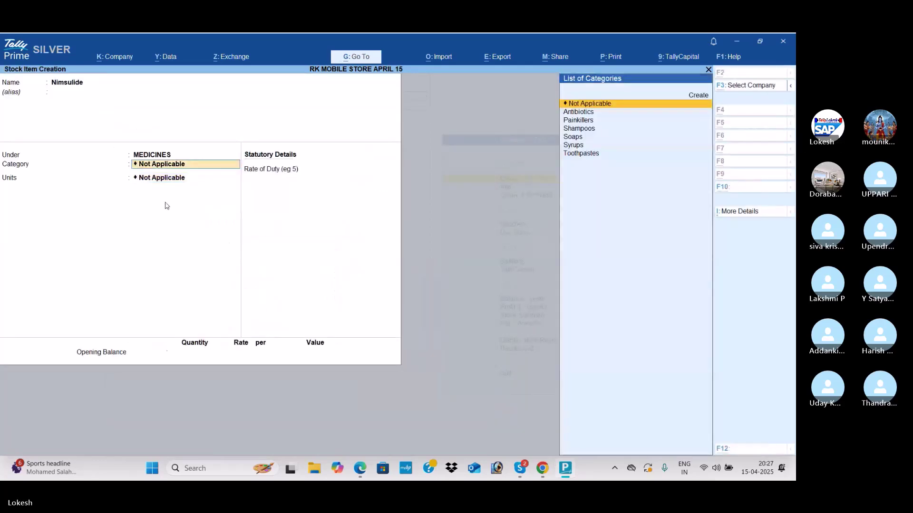
{"action": "key", "text": "alt+Tab"}
{"action": "left_click_drag", "start_coordinate": [224, 213], "coordinate": [299, 213]}
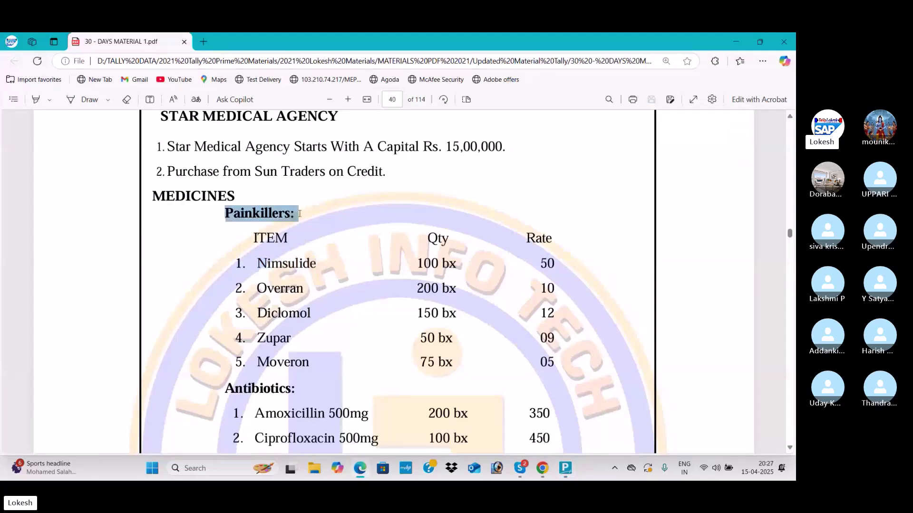
{"action": "key", "text": "alt+Tab"}
{"action": "key", "text": "Down"}
{"action": "key", "text": "Down"}
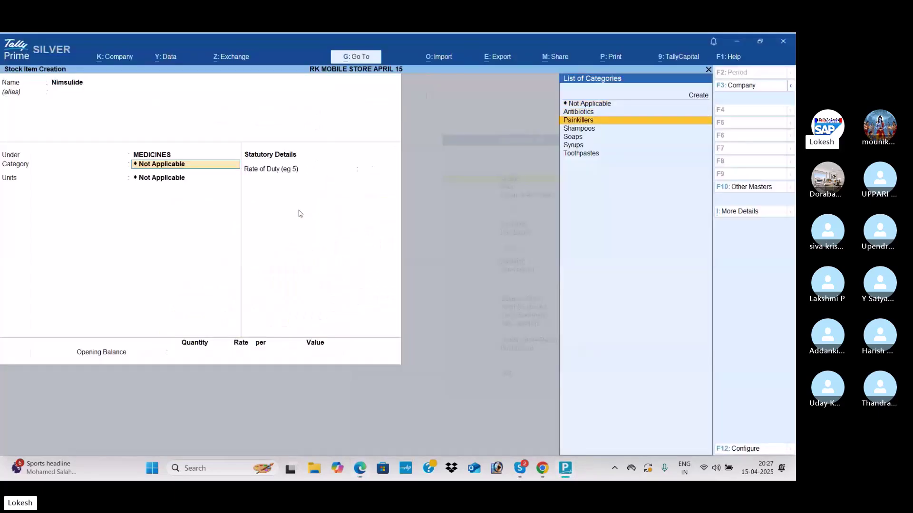
{"action": "key", "text": "Return"}
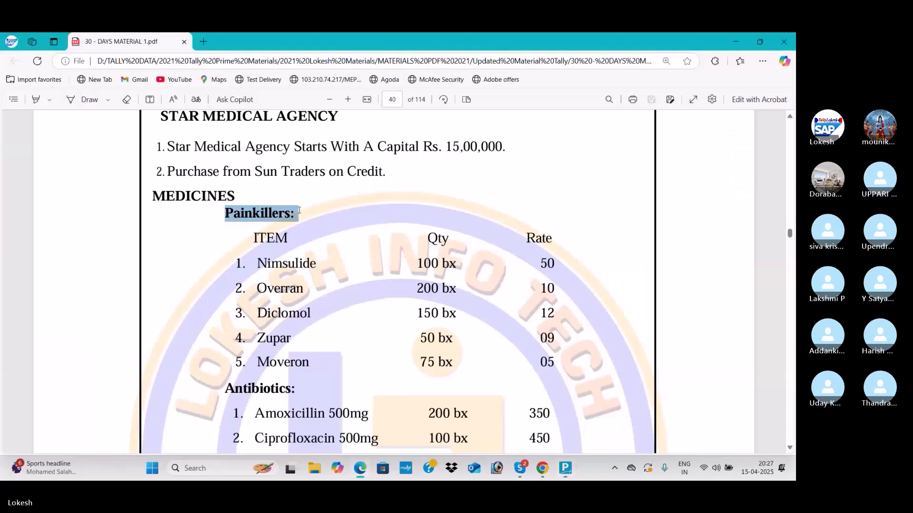
- Create a simple unit with symbol bx, formal name Boxes and 0 decimal places, as the unit of the Nimsulide item
{"action": "key", "text": "Down"}
{"action": "key", "text": "Down"}
{"action": "key", "text": "Down"}
{"action": "key", "text": "Down"}
{"action": "key", "text": "Down"}
{"action": "key", "text": "Down"}
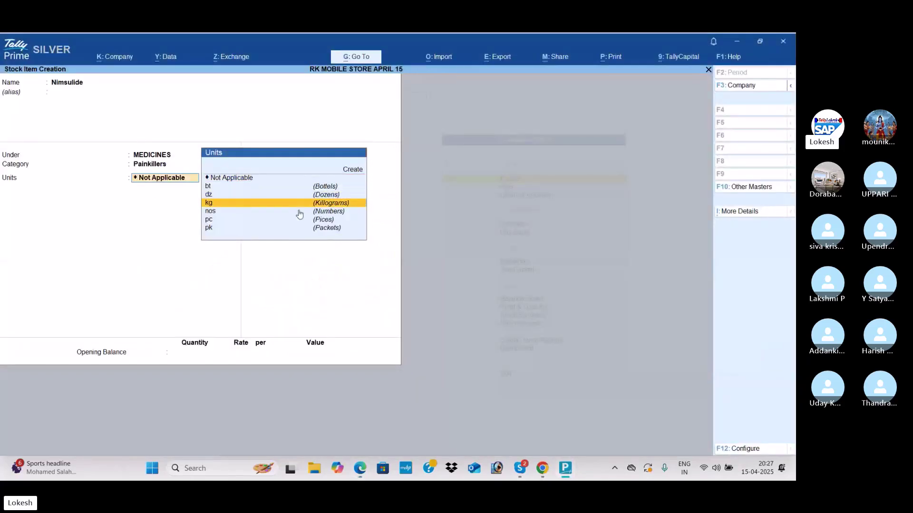
{"action": "key", "text": "Up"}
{"action": "key", "text": "Up"}
{"action": "key", "text": "Up"}
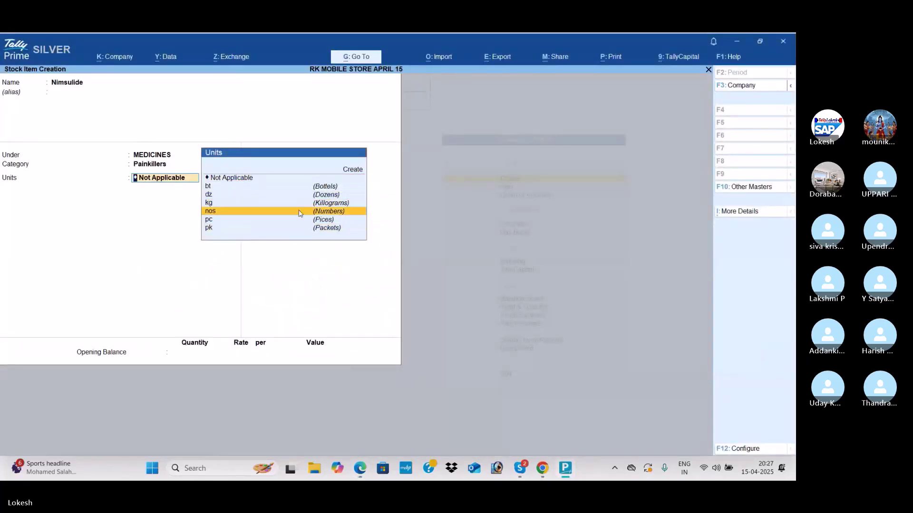
{"action": "key", "text": "Up"}
{"action": "key", "text": "Up"}
{"action": "key", "text": "Up"}
{"action": "key", "text": "Up"}
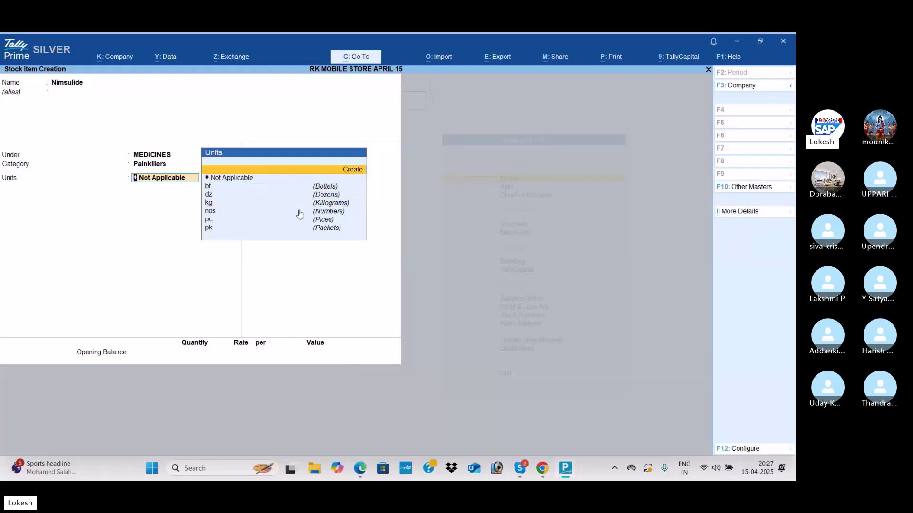
{"action": "key", "text": "Return"}
{"action": "type", "text": "bx"}
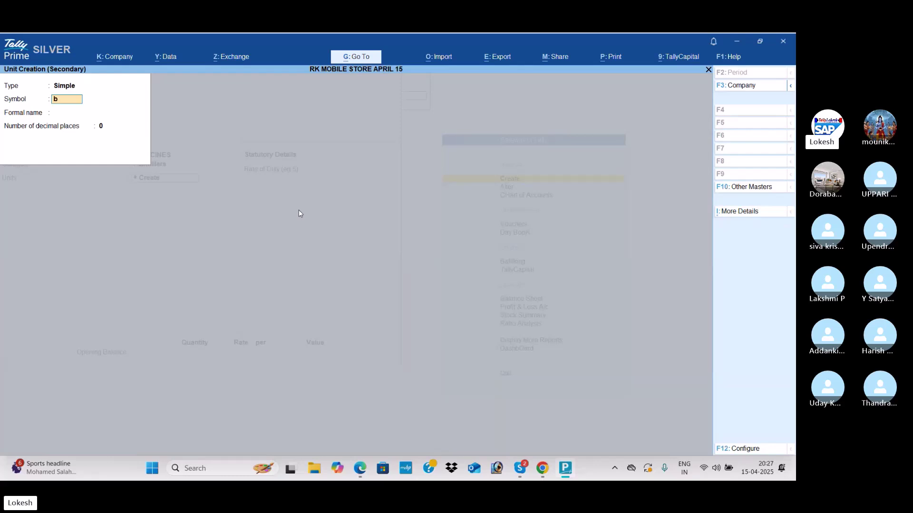
{"action": "key", "text": "Return"}
{"action": "type", "text": "B"}
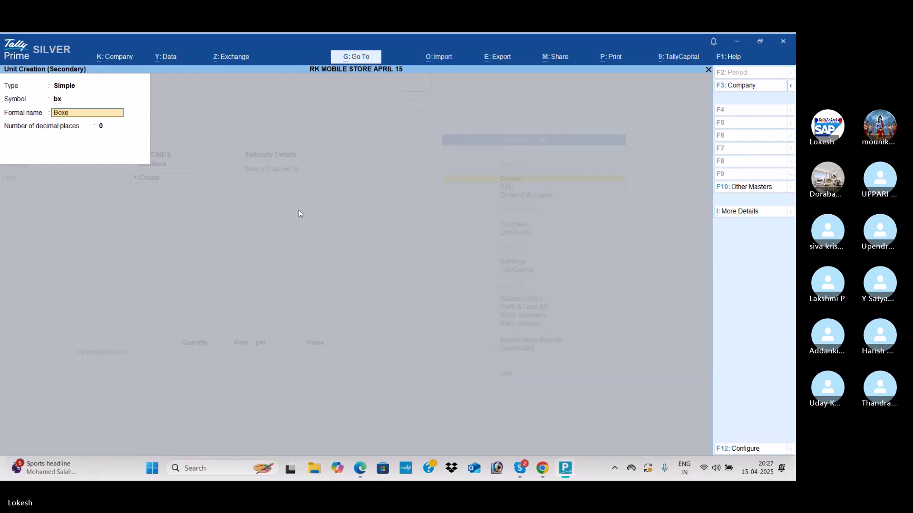
{"action": "type", "text": "oxe"}
{"action": "key", "text": "Return"}
{"action": "key", "text": "Return"}
{"action": "key", "text": "Return"}
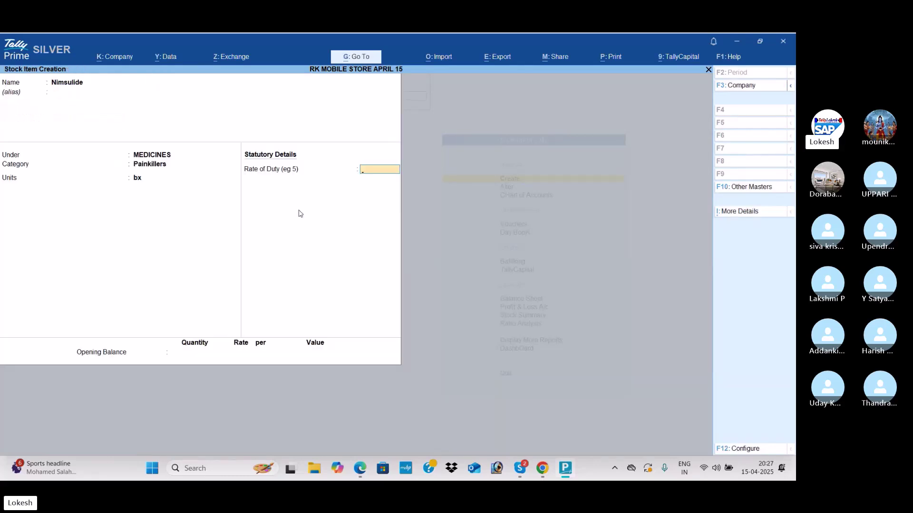
- Save the Nimsulide stock item without entering a rate of duty or opening balance
{"action": "key", "text": "Return"}
{"action": "key", "text": "Return"}
{"action": "key", "text": "Return"}
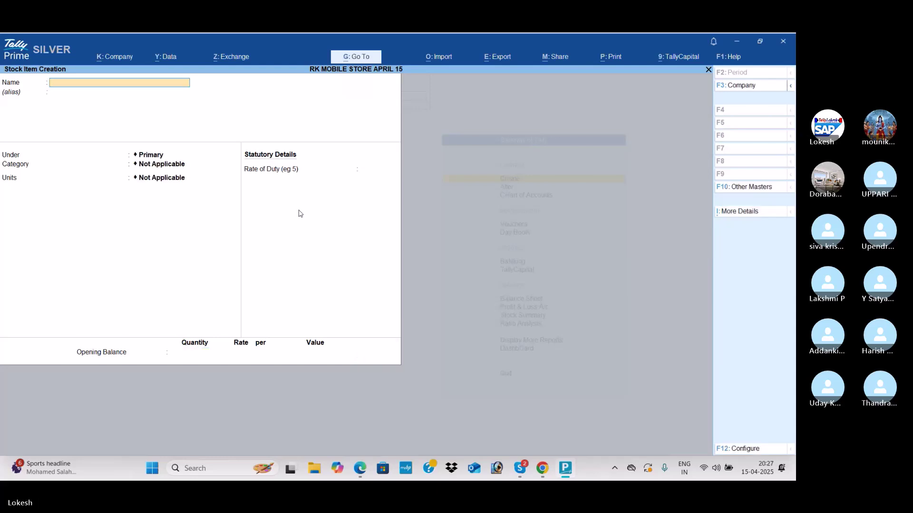
- Start a stock item named Overran, copying the name from the Painkillers list in the PDF
{"action": "key", "text": "alt+Tab"}
{"action": "scroll", "coordinate": [283, 255], "scroll_direction": "down", "scroll_amount": 3}
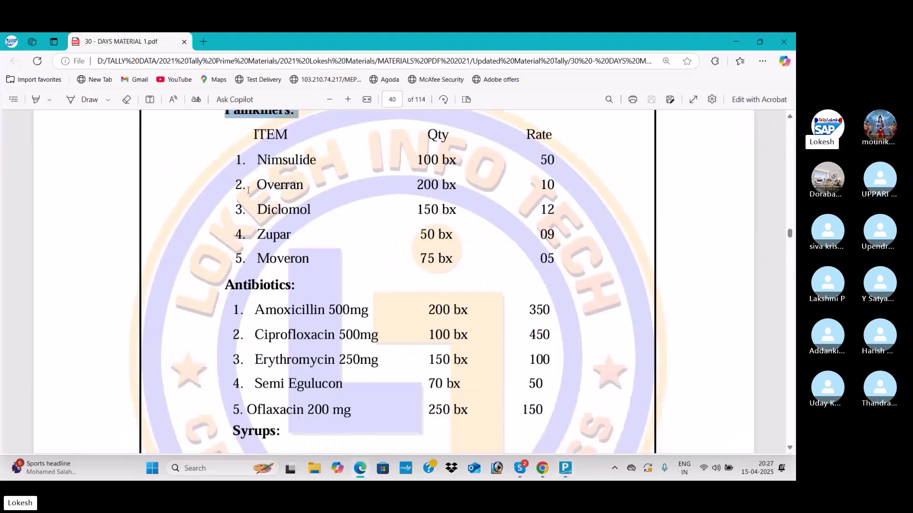
{"action": "left_click_drag", "start_coordinate": [257, 186], "coordinate": [304, 187]}
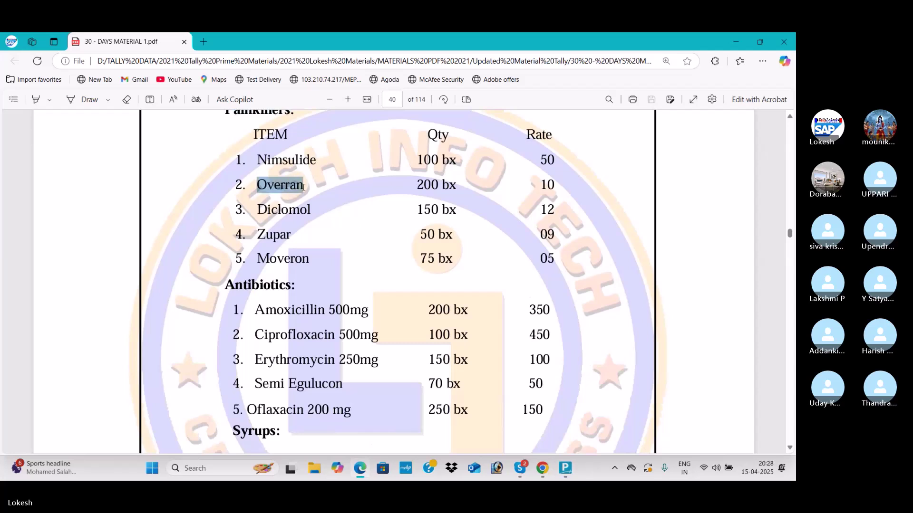
{"action": "right_click", "coordinate": [295, 187]}
{"action": "key", "text": "ctrl+c"}
{"action": "key", "text": "alt+Tab"}
{"action": "key", "text": "ctrl+v"}
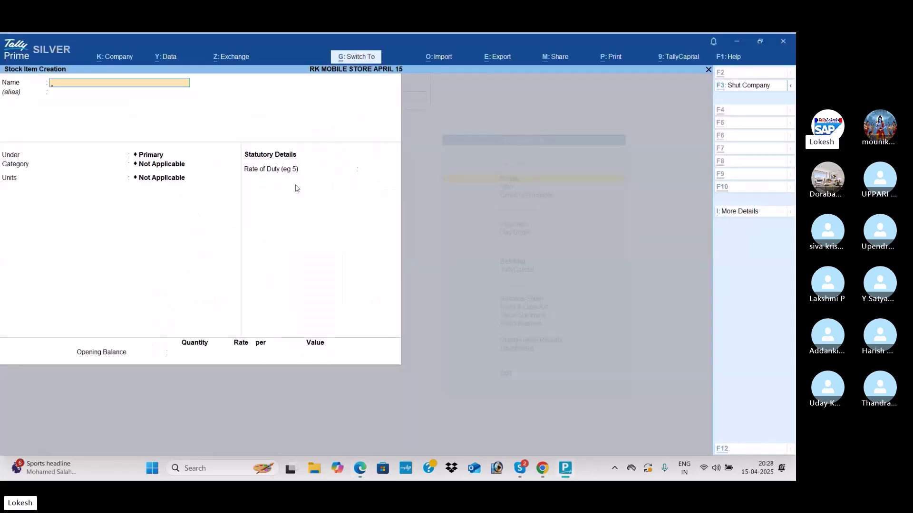
- Place the Overran stock item under the MEDICINES group, leaving its alias blank
{"action": "key", "text": "Return"}
{"action": "key", "text": "Return"}
{"action": "key", "text": "Down"}
{"action": "key", "text": "Down"}
{"action": "key", "text": "Down"}
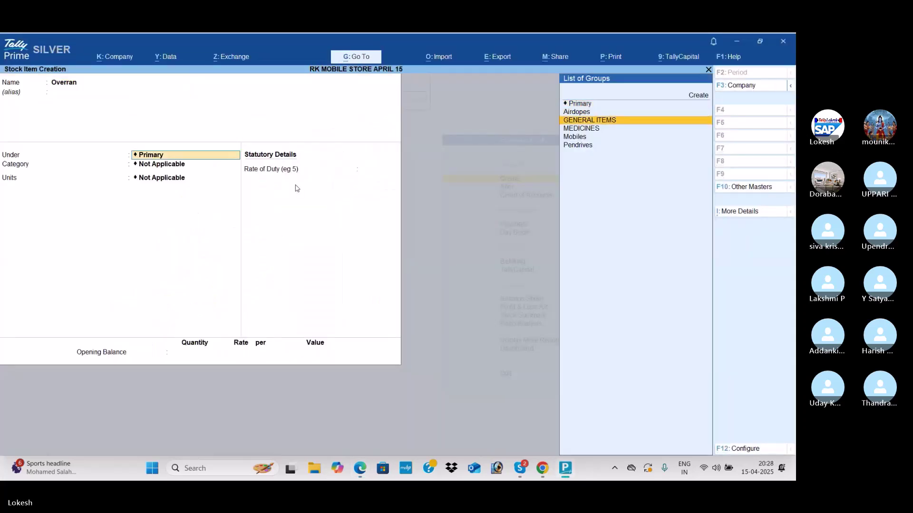
{"action": "key", "text": "Return"}
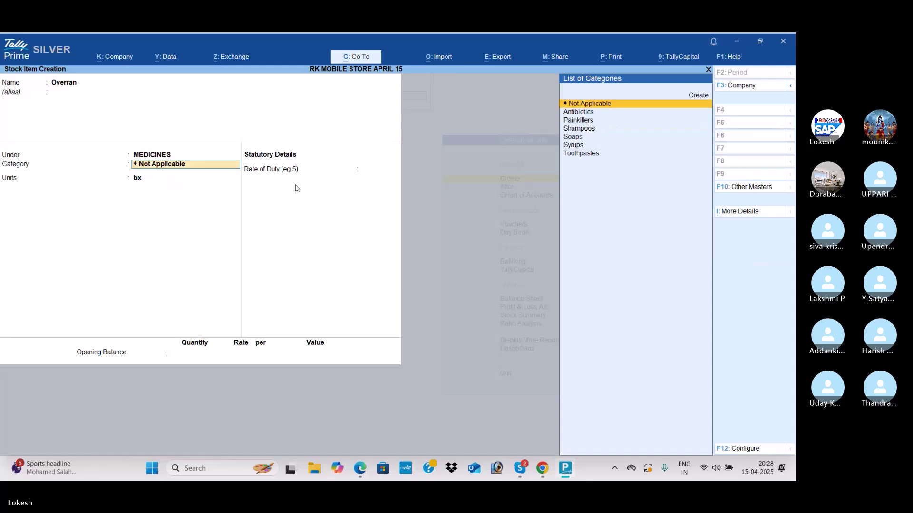
- Set Overran's category to Painkillers, keep bx as its unit and save the stock item
{"action": "key", "text": "Down"}
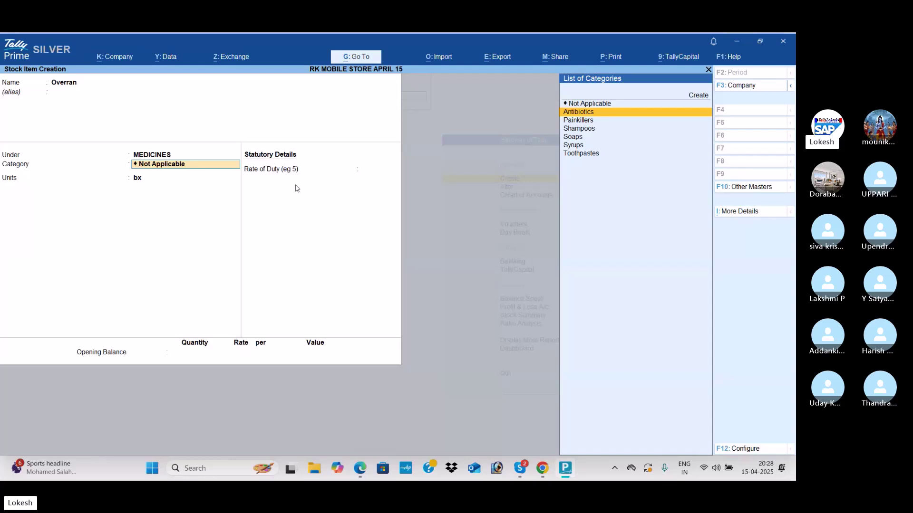
{"action": "key", "text": "Down"}
{"action": "key", "text": "Return"}
{"action": "key", "text": "Return"}
{"action": "key", "text": "Return"}
{"action": "key", "text": "Return"}
{"action": "key", "text": "Return"}
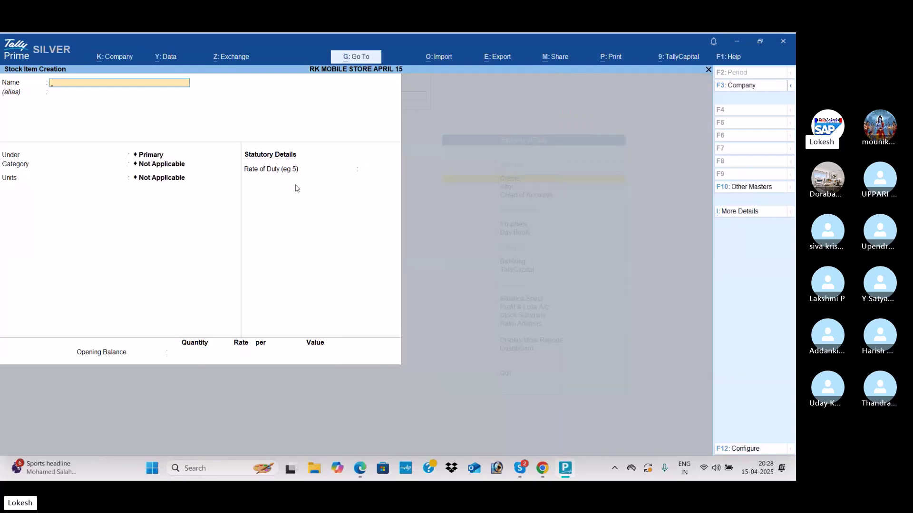
- Start a stock item named Amoxicillin 500mg, copying the name from the Antibiotics list in the PDF
{"action": "key", "text": "alt+Tab"}
{"action": "scroll", "coordinate": [285, 207], "scroll_direction": "down", "scroll_amount": 3}
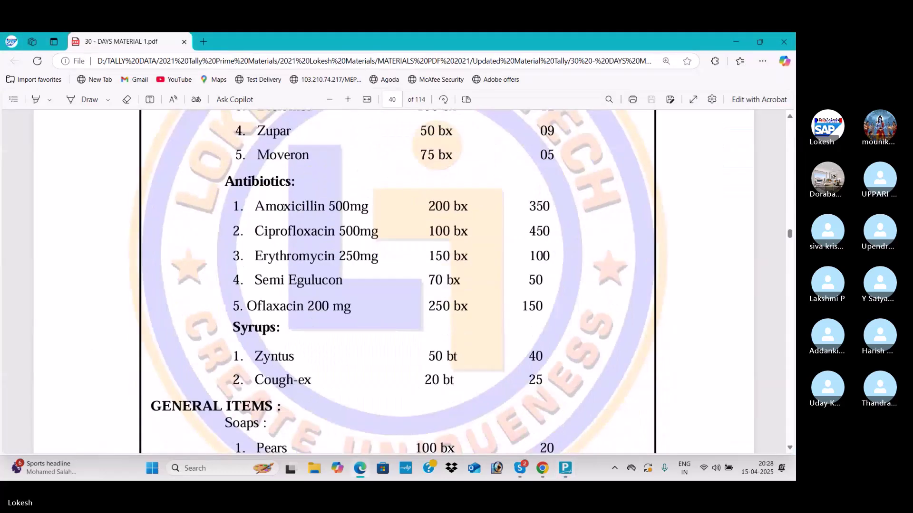
{"action": "left_click_drag", "start_coordinate": [257, 206], "coordinate": [363, 212]}
{"action": "key", "text": "ctrl+c"}
{"action": "key", "text": "alt+Tab"}
{"action": "key", "text": "ctrl+alt+v"}
- Place the Amoxicillin 500mg stock item under the MEDICINES group, leaving its alias blank
{"action": "key", "text": "Return"}
{"action": "key", "text": "Return"}
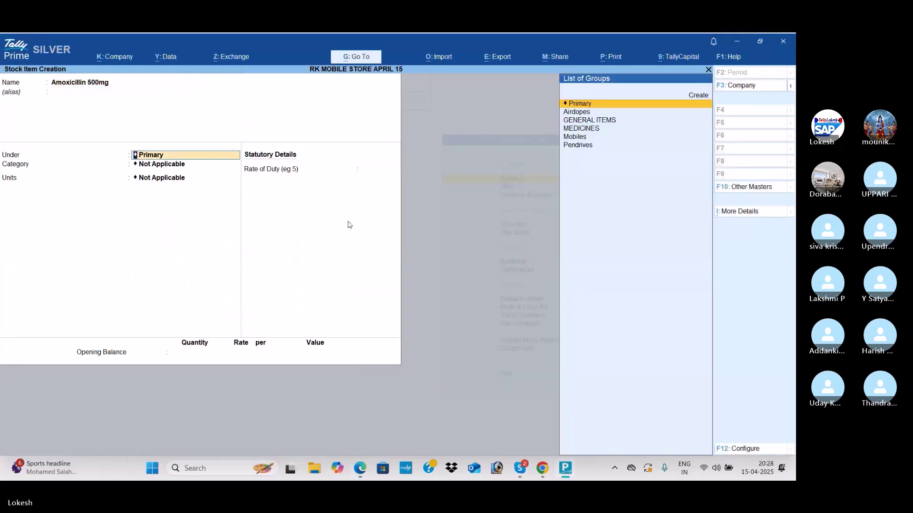
{"action": "key", "text": "Down"}
{"action": "key", "text": "Down"}
{"action": "key", "text": "Down"}
{"action": "key", "text": "Return"}
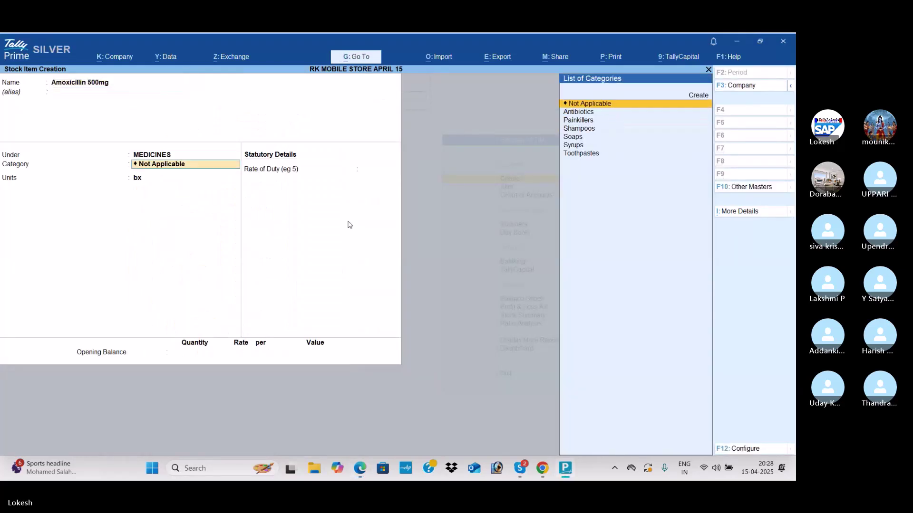
- Set Amoxicillin 500mg's category to Antibiotics, check its unit against the PDF, keep bx and save the stock item
{"action": "key", "text": "alt+Tab"}
{"action": "key", "text": "alt+Tab"}
{"action": "key", "text": "Down"}
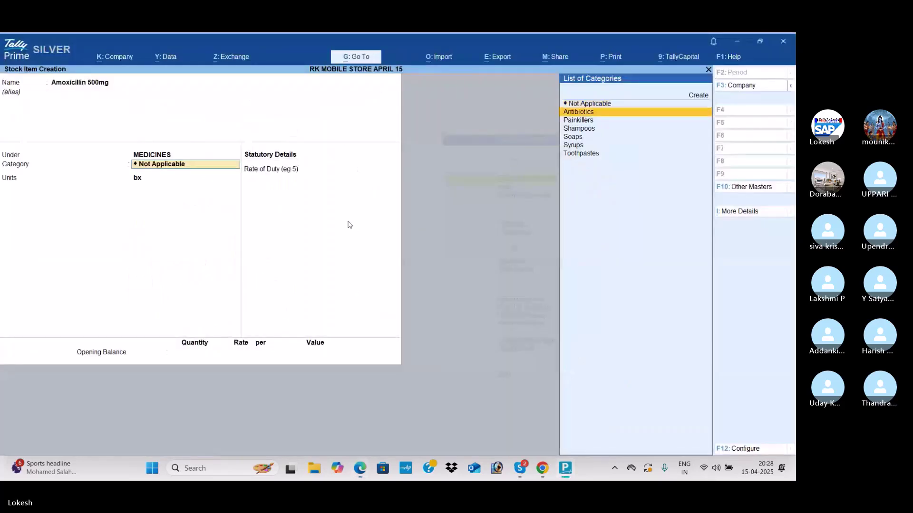
{"action": "key", "text": "Return"}
{"action": "key", "text": "Down"}
{"action": "key", "text": "Down"}
{"action": "key", "text": "alt+Tab"}
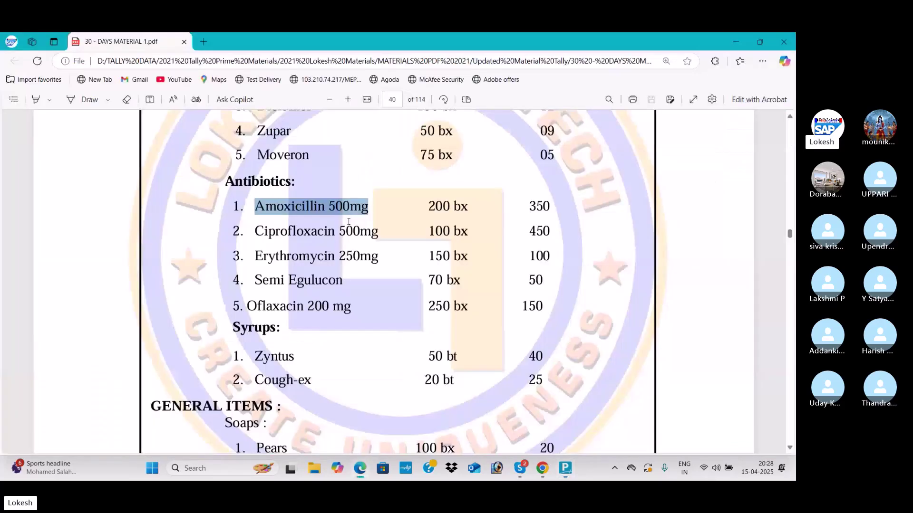
{"action": "key", "text": "alt+Tab"}
{"action": "key", "text": "Return"}
{"action": "key", "text": "Return"}
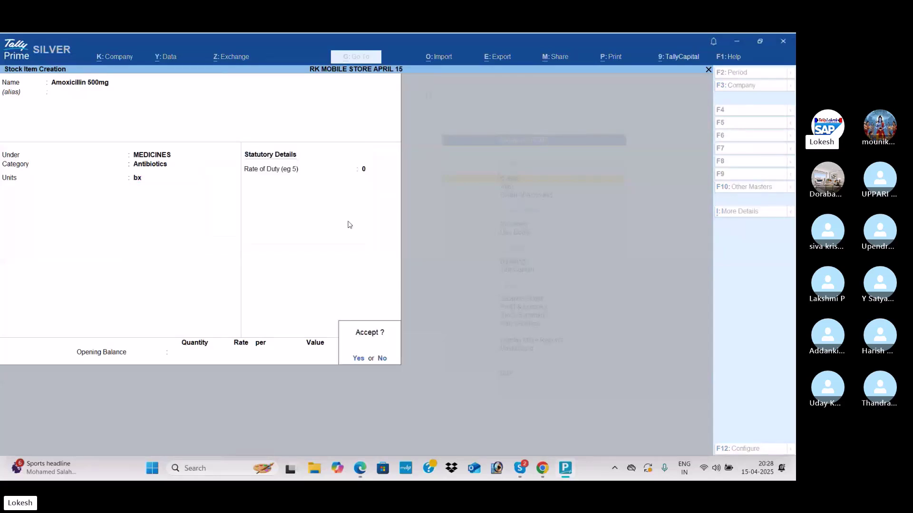
{"action": "key", "text": "Return"}
- Start a stock item named Zyntus, copying the name from the Syrups list in the PDF
{"action": "key", "text": "alt+Tab"}
{"action": "scroll", "coordinate": [348, 222], "scroll_direction": "down", "scroll_amount": 2}
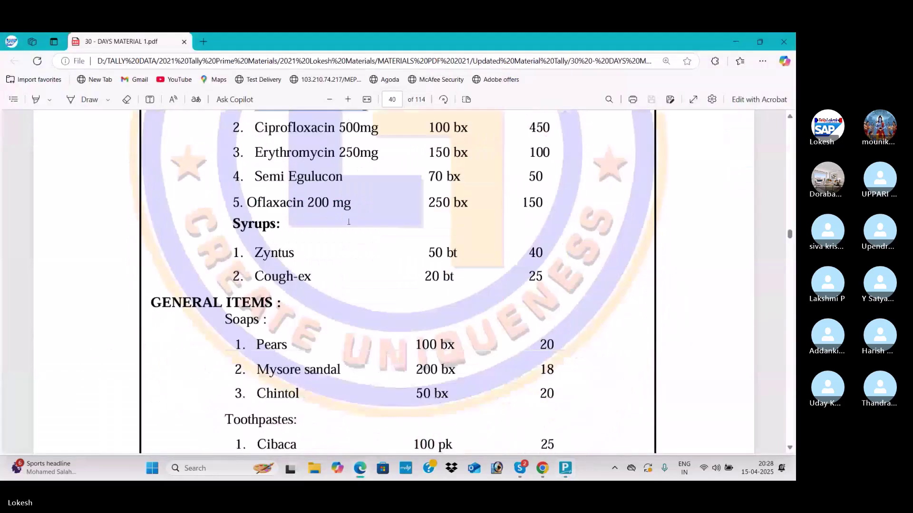
{"action": "double_click", "coordinate": [260, 259]}
{"action": "right_click", "coordinate": [285, 259]}
{"action": "key", "text": "Escape"}
{"action": "key", "text": "alt+Tab"}
{"action": "key", "text": "ctrl+v"}
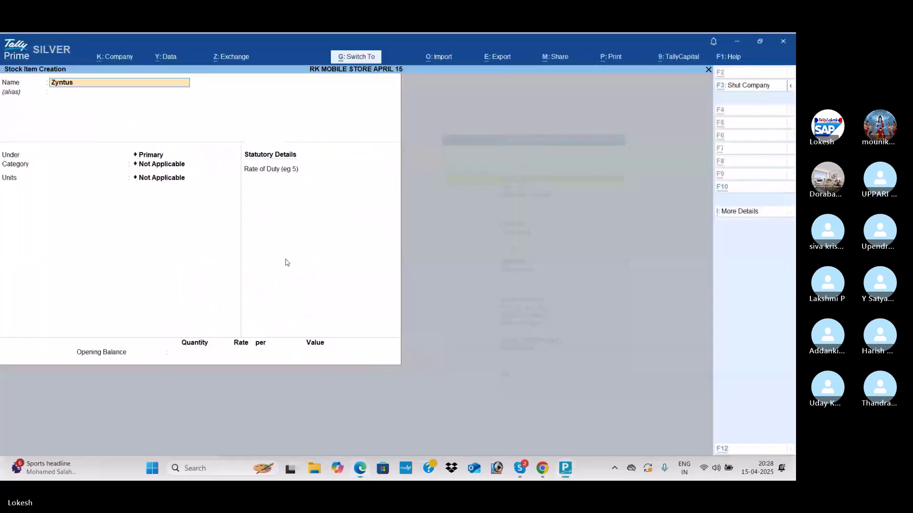
- Place the Zyntus stock item under the MEDICINES group, leaving its alias blank
{"action": "key", "text": "Return"}
{"action": "key", "text": "Return"}
{"action": "key", "text": "Down"}
{"action": "key", "text": "Down"}
{"action": "key", "text": "Down"}
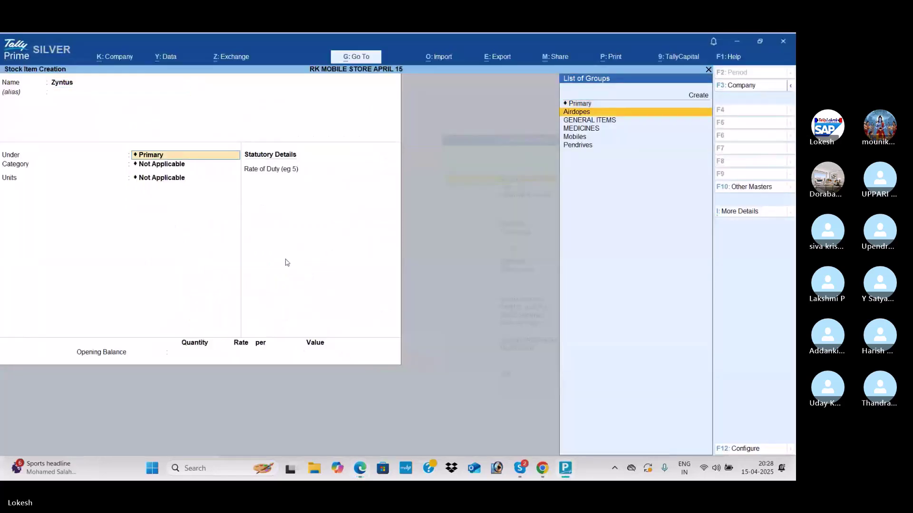
{"action": "key", "text": "Return"}
- Set the Zyntus stock item's category to Syrups
{"action": "key", "text": "Down"}
{"action": "key", "text": "Down"}
{"action": "key", "text": "Down"}
{"action": "key", "text": "Down"}
{"action": "key", "text": "Down"}
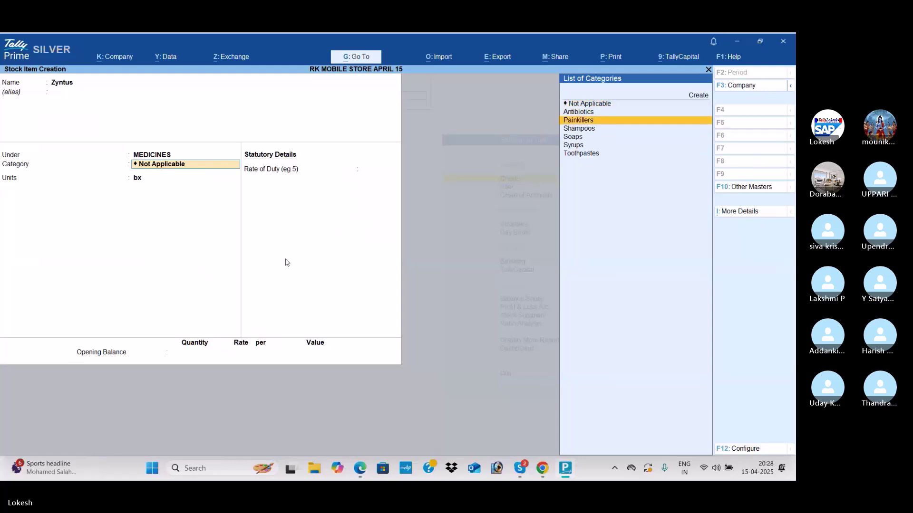
{"action": "key", "text": "Return"}
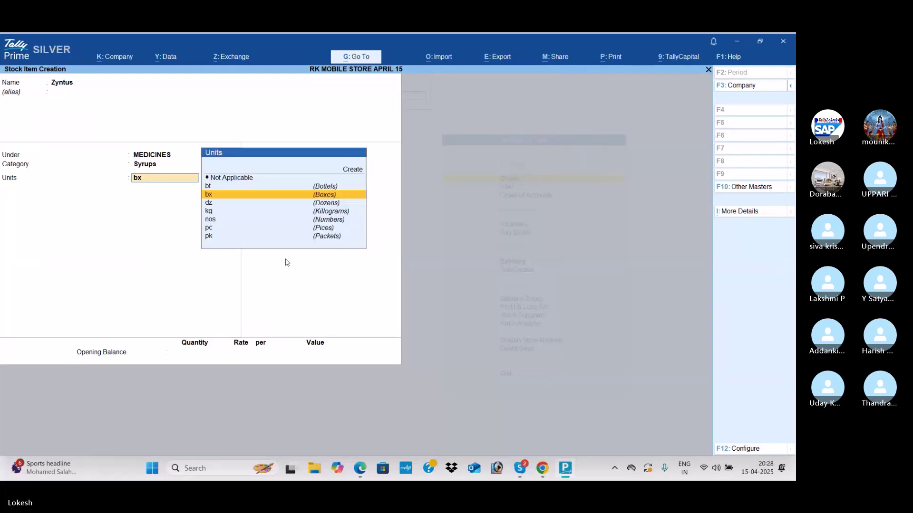
- Change the Zyntus unit to bt (bottles) and save the stock item
{"action": "key", "text": "Down"}
{"action": "key", "text": "Down"}
{"action": "key", "text": "Down"}
{"action": "key", "text": "Up"}
{"action": "key", "text": "Up"}
{"action": "key", "text": "Up"}
{"action": "key", "text": "Up"}
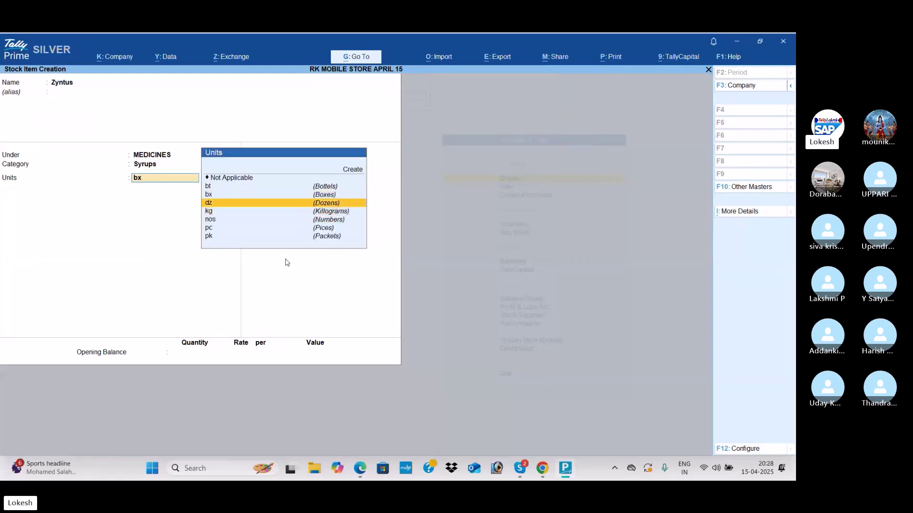
{"action": "key", "text": "Return"}
{"action": "key", "text": "Return"}
{"action": "key", "text": "Return"}
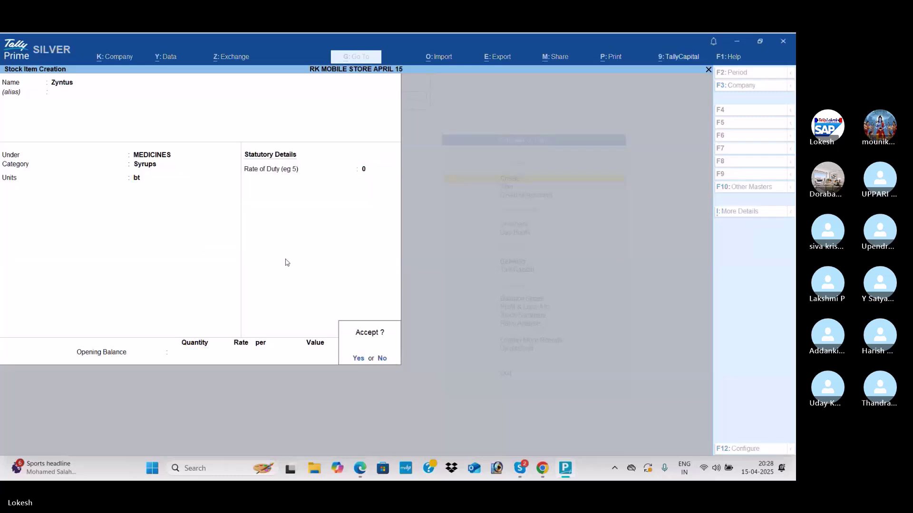
{"action": "key", "text": "Return"}
- Start a stock item named Pears, copying the name from the Soaps list in the PDF
{"action": "key", "text": "alt+Tab"}
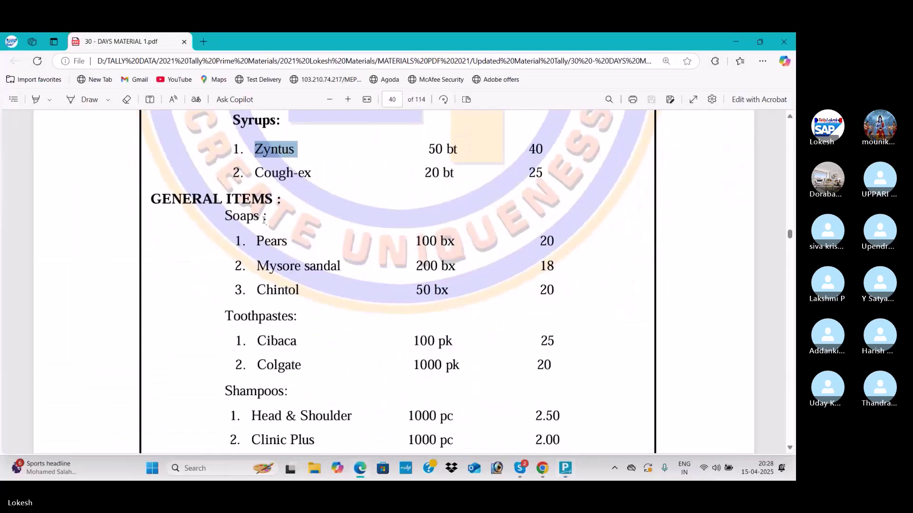
{"action": "double_click", "coordinate": [264, 244]}
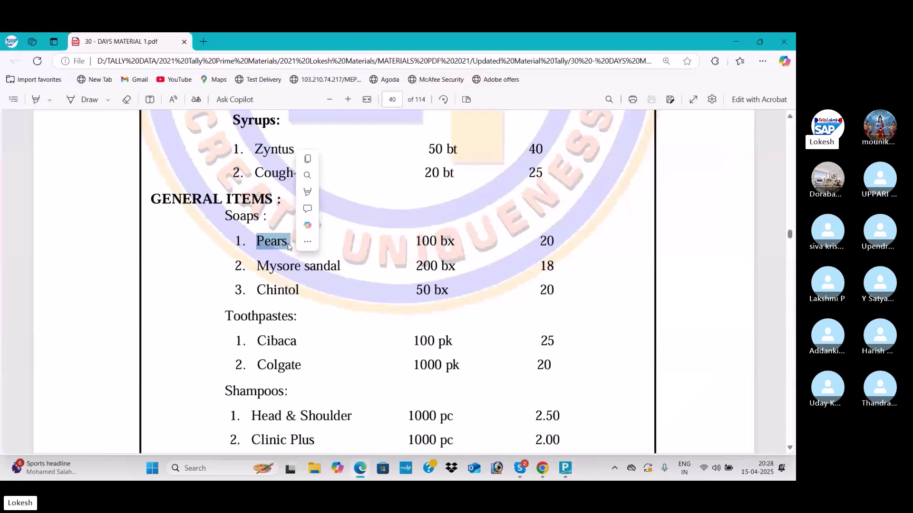
{"action": "key", "text": "ctrl+c"}
{"action": "key", "text": "alt+Tab"}
{"action": "key", "text": "ctrl+v"}
- Place the Pears stock item under the GENERAL ITEMS group, leaving its alias blank
{"action": "key", "text": "Return"}
{"action": "key", "text": "Return"}
{"action": "key", "text": "Down"}
{"action": "key", "text": "Down"}
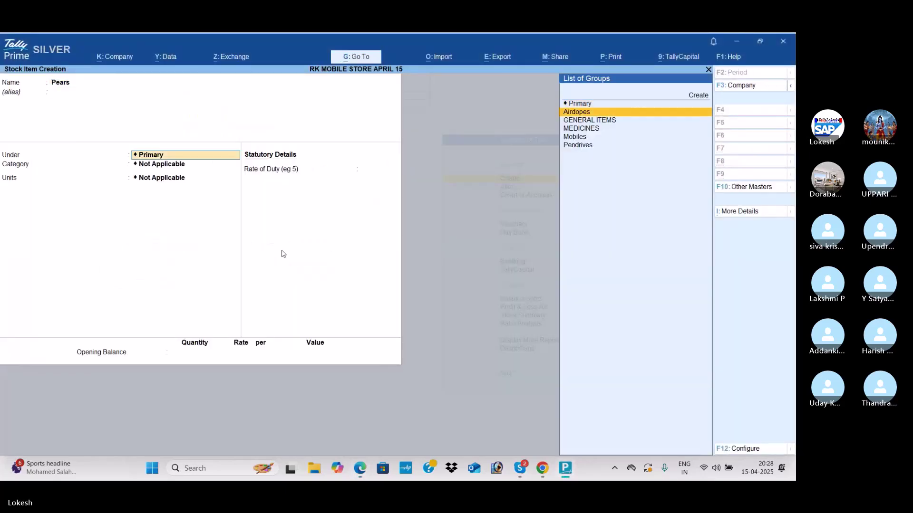
{"action": "key", "text": "Return"}
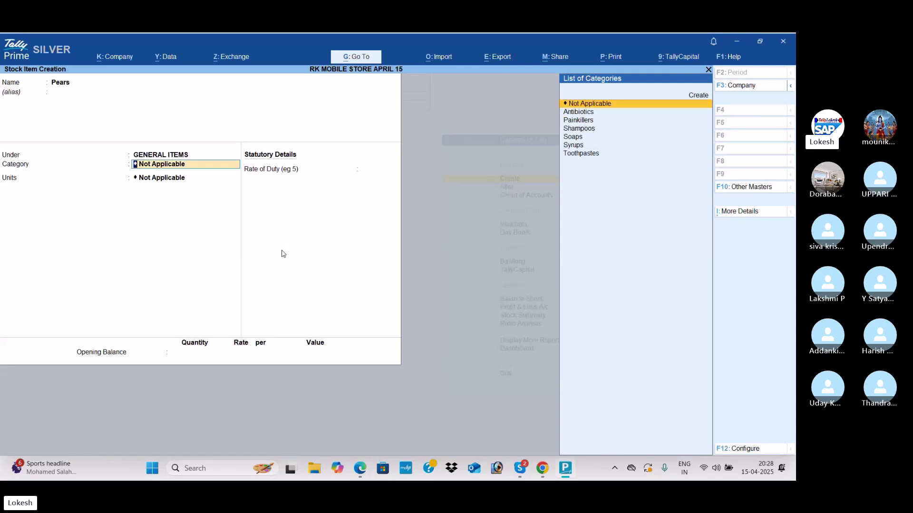
- Assign the Pears stock item to the Soaps category
{"action": "key", "text": "Down"}
{"action": "key", "text": "Down"}
{"action": "key", "text": "Down"}
{"action": "key", "text": "Down"}
{"action": "key", "text": "Down"}
{"action": "key", "text": "Up"}
{"action": "key", "text": "Return"}
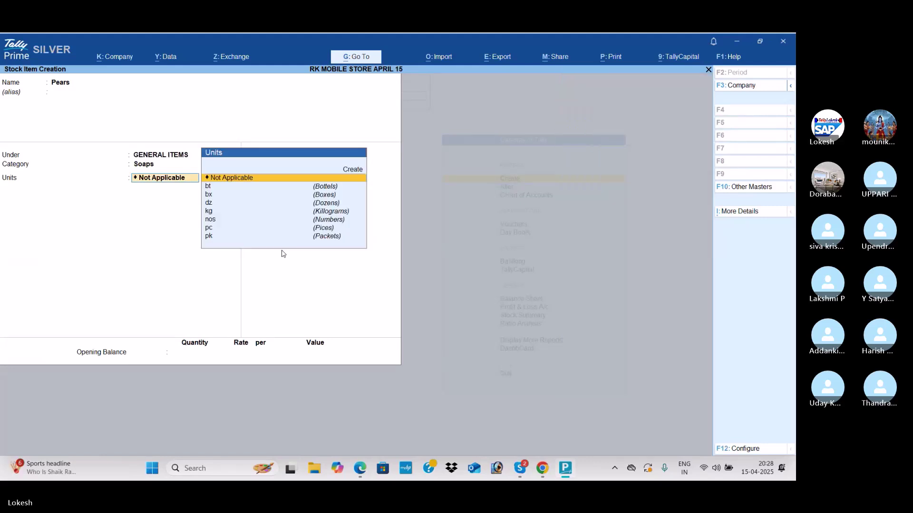
- Check the PDF quantity, set the Pears unit to bx (boxes) and save the stock item
{"action": "key", "text": "alt+Tab"}
{"action": "key", "text": "alt+Tab"}
{"action": "key", "text": "Down"}
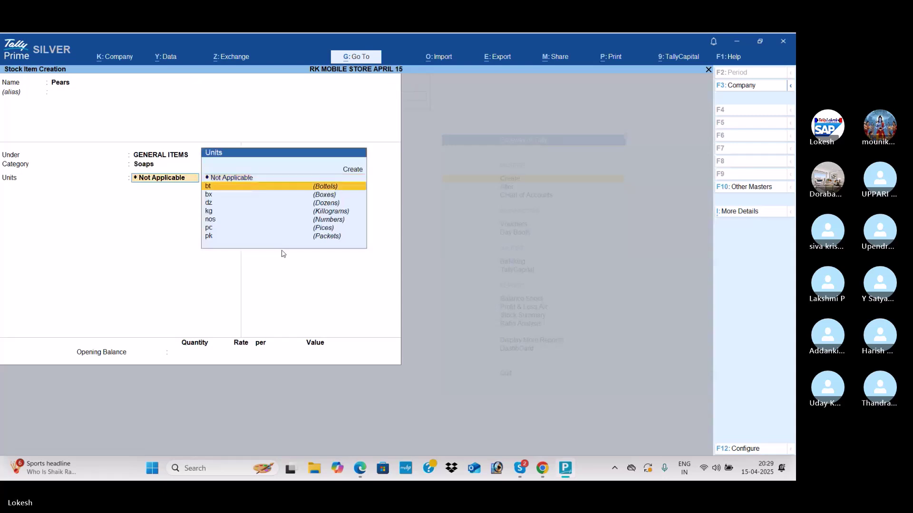
{"action": "key", "text": "Down"}
{"action": "key", "text": "Return"}
{"action": "key", "text": "Return"}
{"action": "key", "text": "Return"}
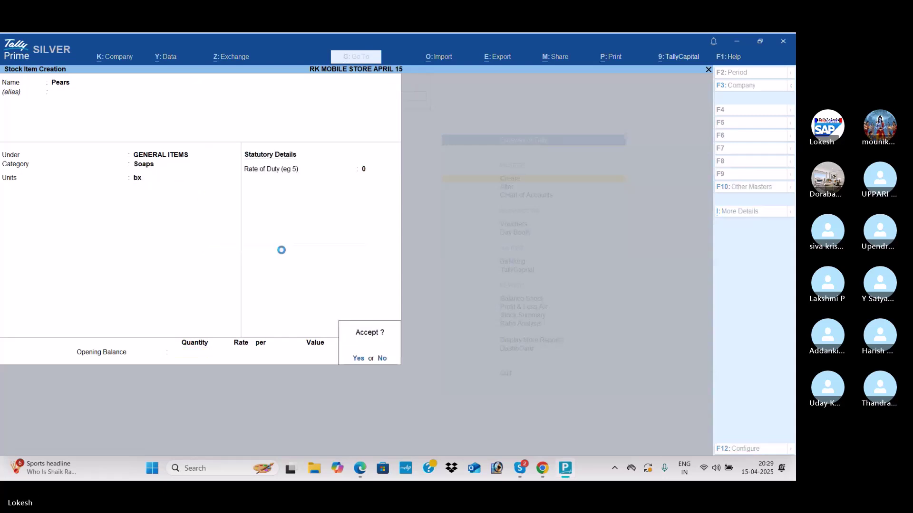
{"action": "key", "text": "Return"}
- Start a stock item named Mysore sandal, copied from the PDF, under the GENERAL ITEMS group
{"action": "key", "text": "alt+Tab"}
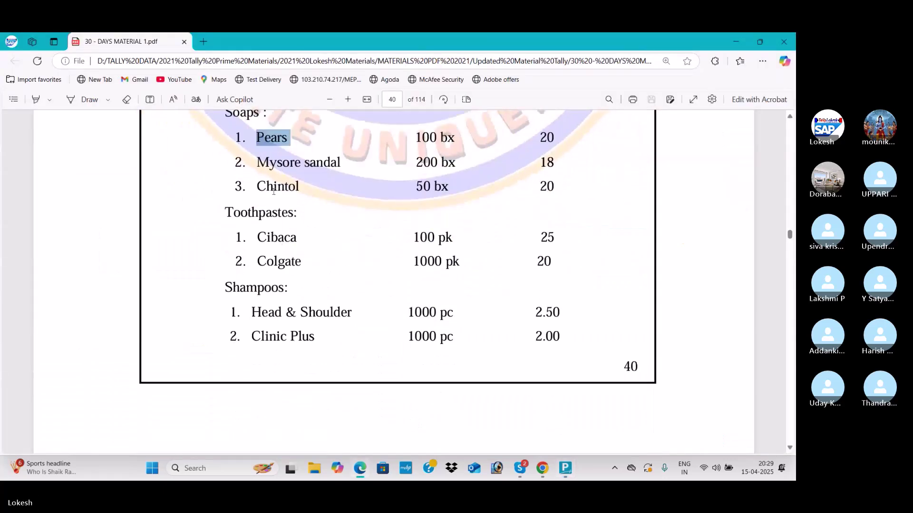
{"action": "left_click_drag", "start_coordinate": [256, 162], "coordinate": [346, 162]}
{"action": "key", "text": "ctrl+c"}
{"action": "key", "text": "alt+Tab"}
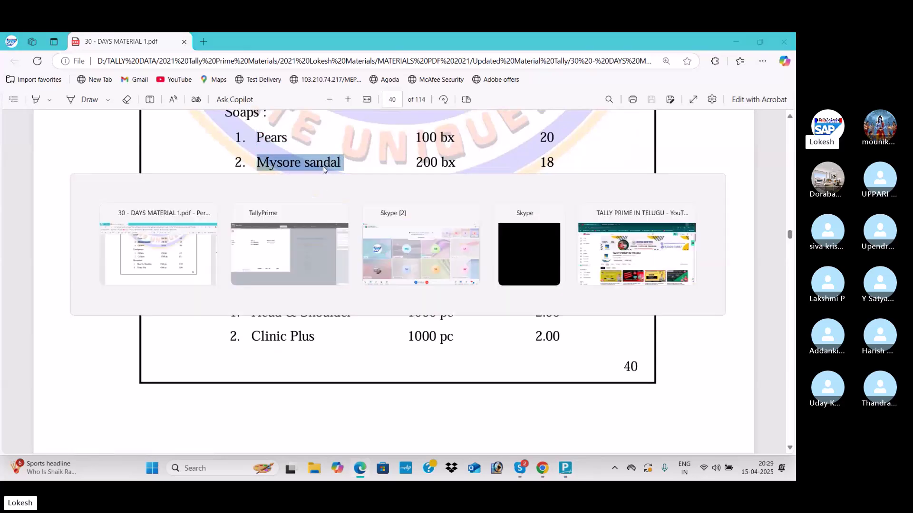
{"action": "key", "text": "ctrl+v"}
{"action": "key", "text": "Return"}
{"action": "key", "text": "Return"}
{"action": "key", "text": "Down"}
{"action": "key", "text": "Down"}
{"action": "key", "text": "Return"}
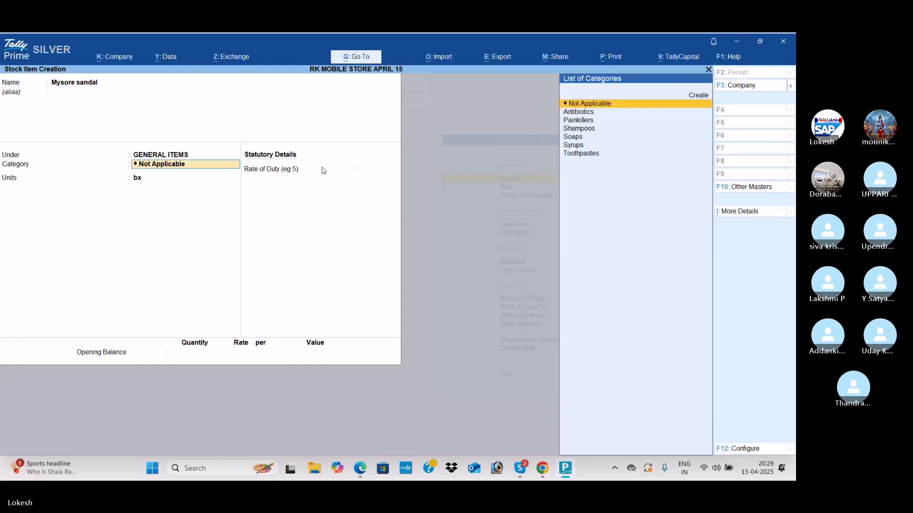
- Set the Mysore sandal item's category to Soaps after checking its heading in the PDF
{"action": "key", "text": "alt+Tab"}
{"action": "key", "text": "alt+Tab"}
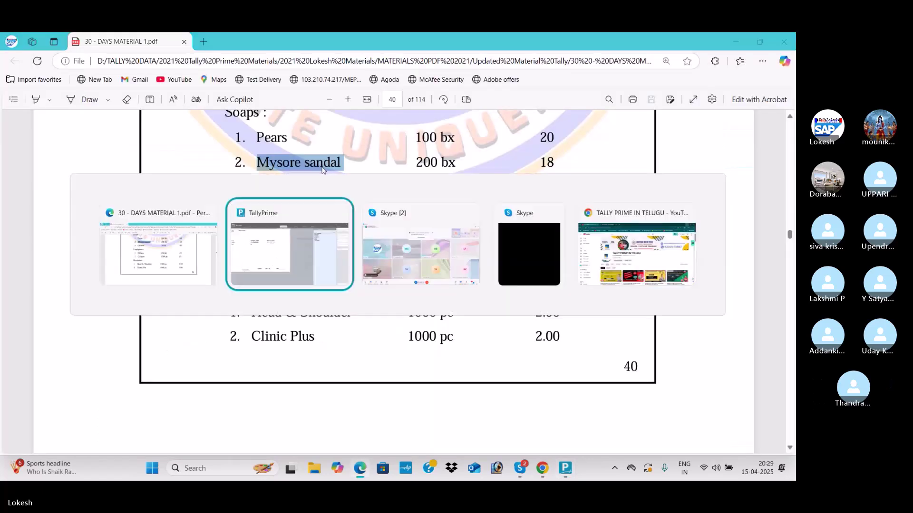
{"action": "key", "text": "Down"}
{"action": "key", "text": "Down"}
{"action": "key", "text": "Down"}
{"action": "key", "text": "Down"}
{"action": "key", "text": "Return"}
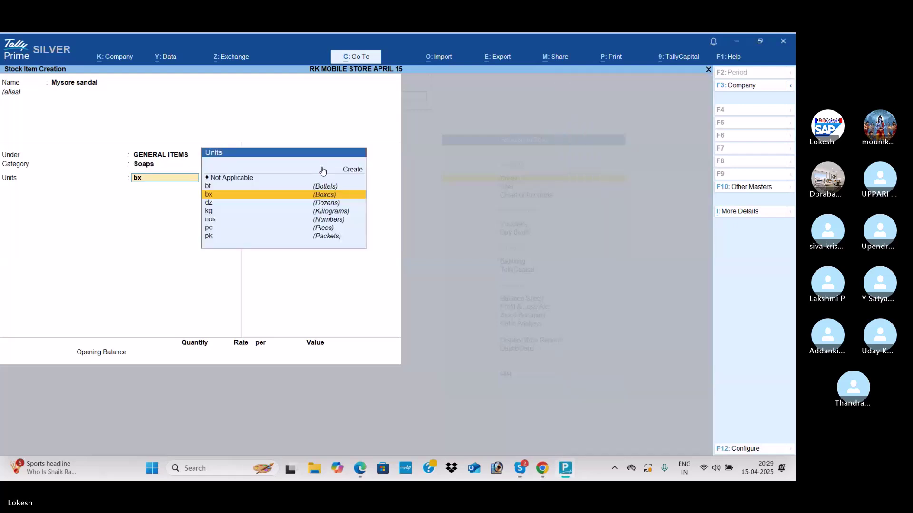
- Keep bx (boxes) as the Mysore sandal unit and save the stock item
{"action": "key", "text": "alt+Tab"}
{"action": "key", "text": "alt+Tab"}
{"action": "key", "text": "Return"}
{"action": "key", "text": "Return"}
{"action": "key", "text": "Return"}
{"action": "key", "text": "Return"}
- Start a stock item named Cibaca, copied from the PDF's Toothpastes list, under the GENERAL ITEMS group
{"action": "key", "text": "alt+Tab"}
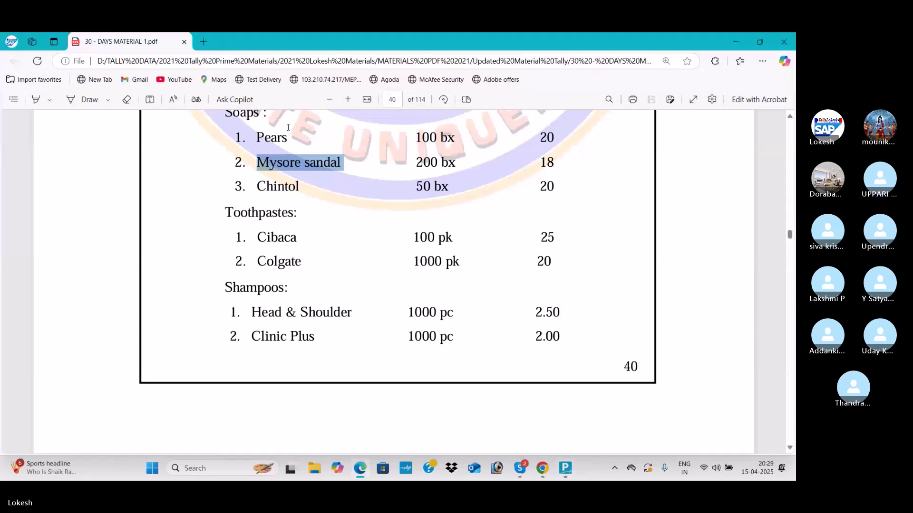
{"action": "left_click_drag", "start_coordinate": [260, 237], "coordinate": [302, 237]}
{"action": "right_click", "coordinate": [312, 227]}
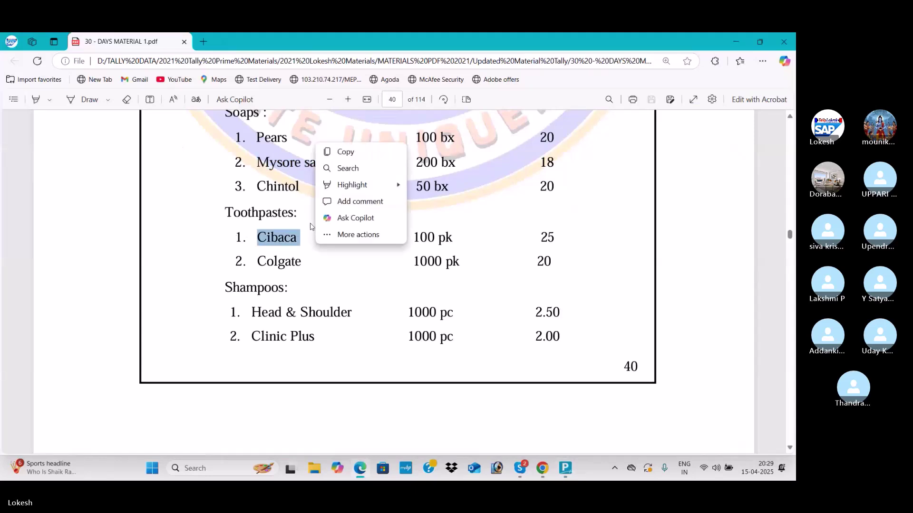
{"action": "key", "text": "ctrl+c"}
{"action": "key", "text": "alt+Tab"}
{"action": "key", "text": "ctrl+v"}
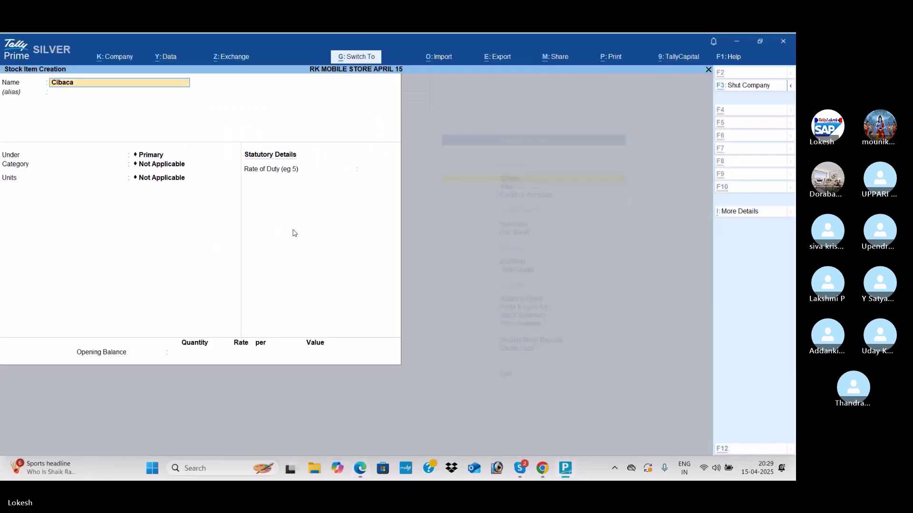
{"action": "key", "text": "Return"}
{"action": "key", "text": "Down"}
{"action": "key", "text": "Down"}
{"action": "key", "text": "Return"}
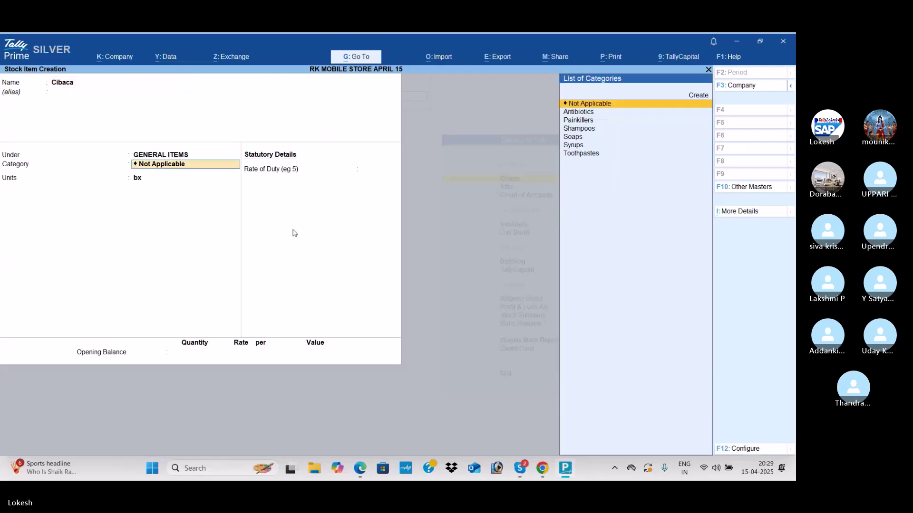
- Set the Cibaca item's category to Toothpastes, checking the heading in the PDF
{"action": "key", "text": "alt+Tab"}
{"action": "key", "text": "alt+Tab"}
{"action": "key", "text": "Down"}
{"action": "key", "text": "Down"}
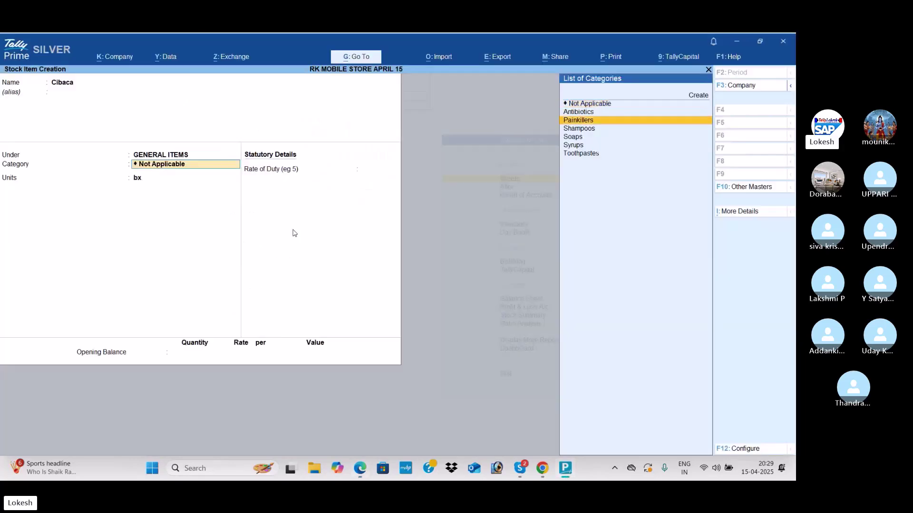
{"action": "key", "text": "alt+Tab"}
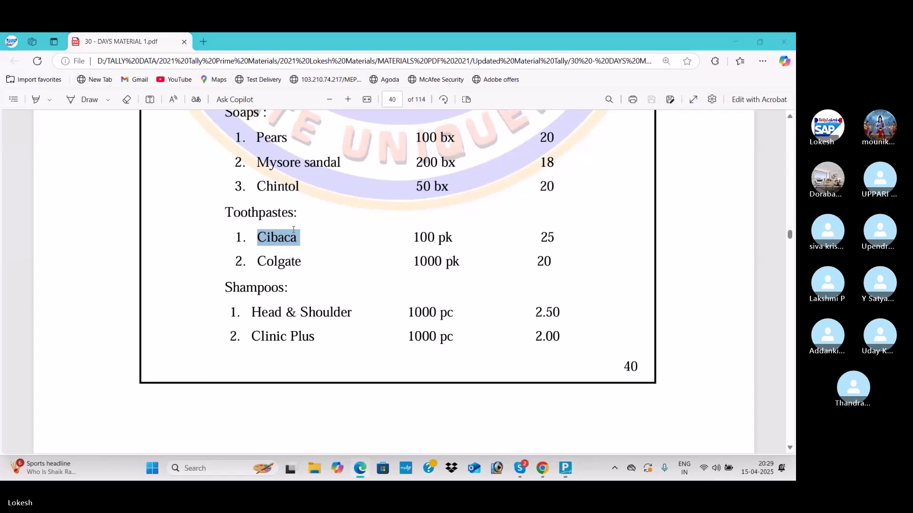
{"action": "key", "text": "alt+Tab"}
{"action": "key", "text": "Down"}
{"action": "key", "text": "Down"}
{"action": "key", "text": "Down"}
{"action": "key", "text": "Down"}
{"action": "key", "text": "Return"}
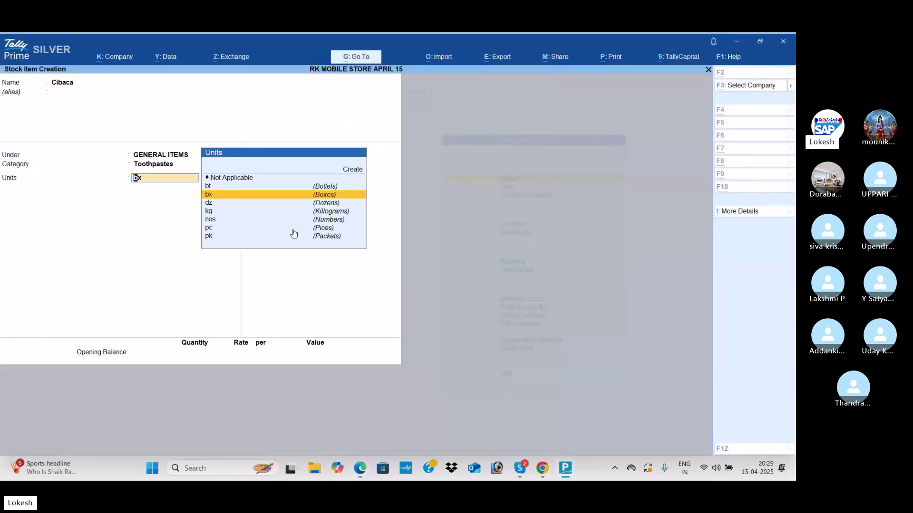
- Change the Cibaca unit to pk (packets), matching the PDF, and save the stock item
{"action": "key", "text": "alt+Tab"}
{"action": "key", "text": "alt+Tab"}
{"action": "key", "text": "Down"}
{"action": "key", "text": "Down"}
{"action": "key", "text": "Down"}
{"action": "key", "text": "Down"}
{"action": "key", "text": "Down"}
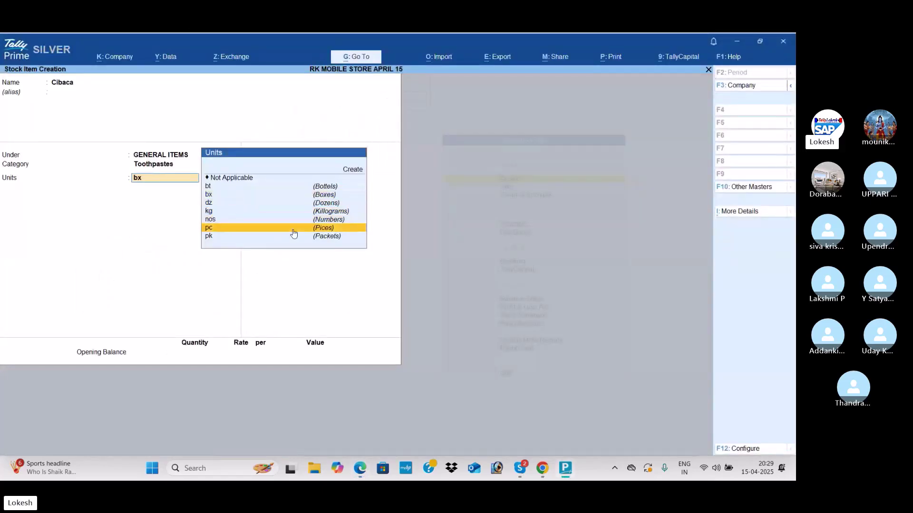
{"action": "key", "text": "Return"}
{"action": "key", "text": "Return"}
{"action": "key", "text": "Return"}
{"action": "key", "text": "Return"}
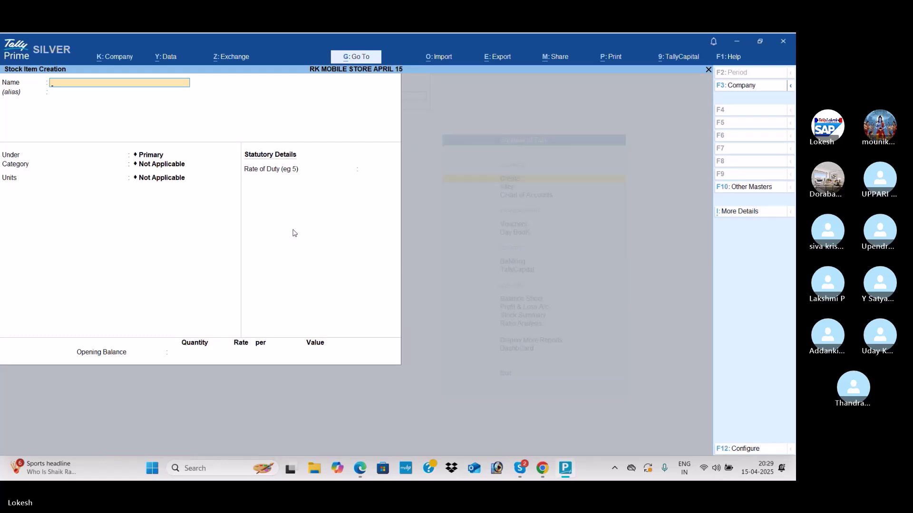
- Leave master creation and open a new Purchase voucher
{"action": "key", "text": "Escape"}
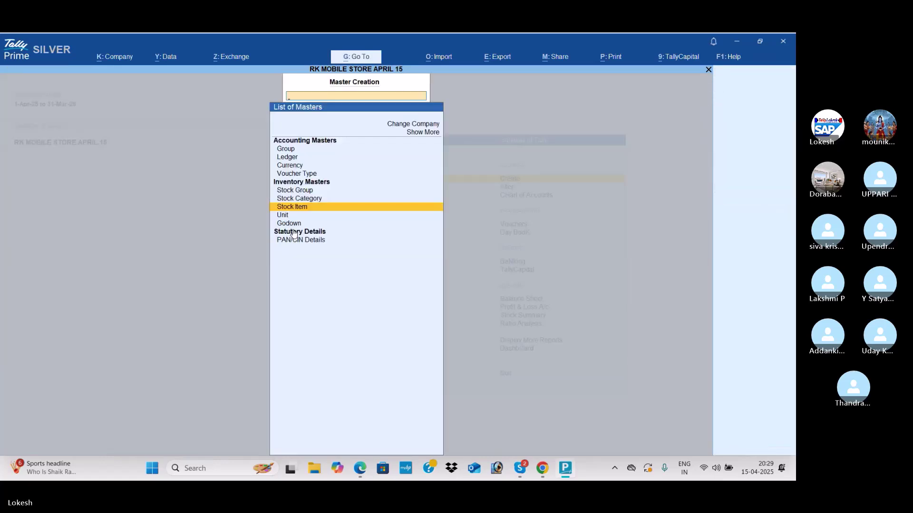
{"action": "key", "text": "Escape"}
{"action": "key", "text": "Down"}
{"action": "key", "text": "Down"}
{"action": "key", "text": "Down"}
{"action": "key", "text": "Down"}
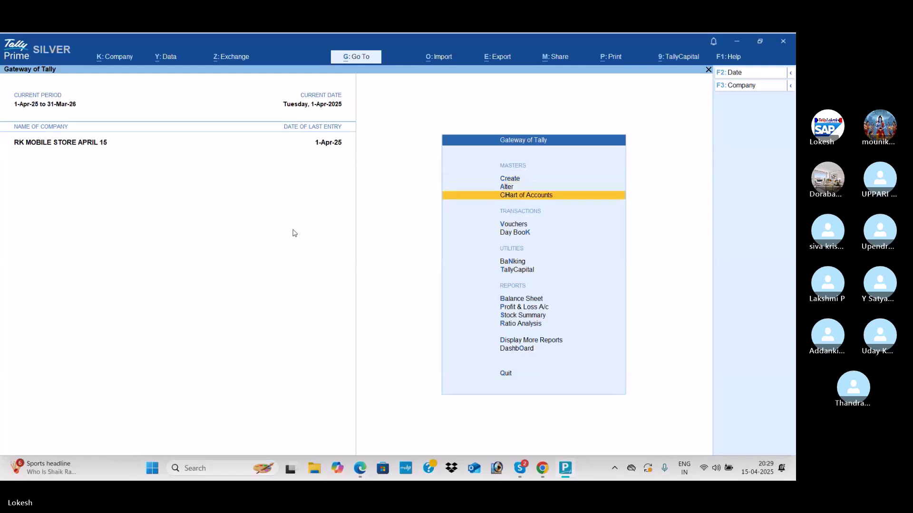
{"action": "key", "text": "Up"}
{"action": "key", "text": "Return"}
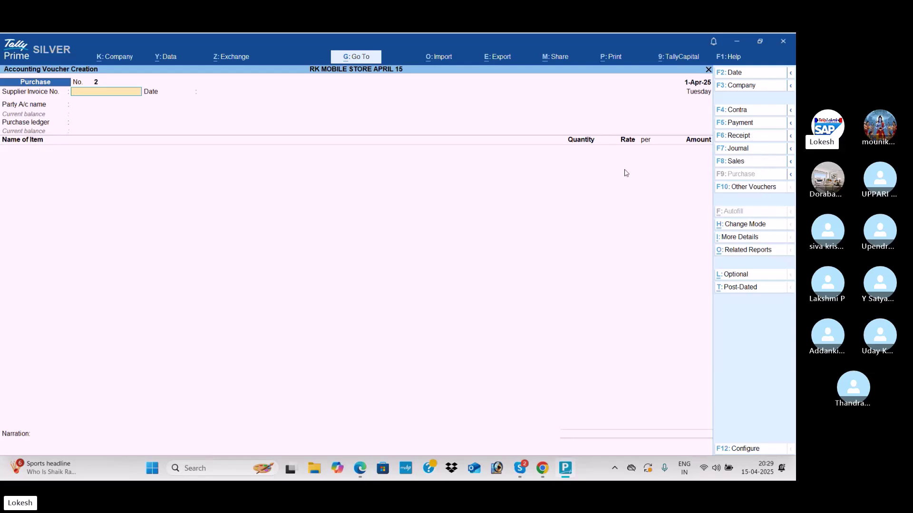
- Review the PDF's credit purchase from Sun Traders, including the item quantities and rates under MEDICINES and GENERAL ITEMS
{"action": "key", "text": "alt+Tab"}
{"action": "scroll", "coordinate": [457, 226], "scroll_direction": "up", "scroll_amount": 9}
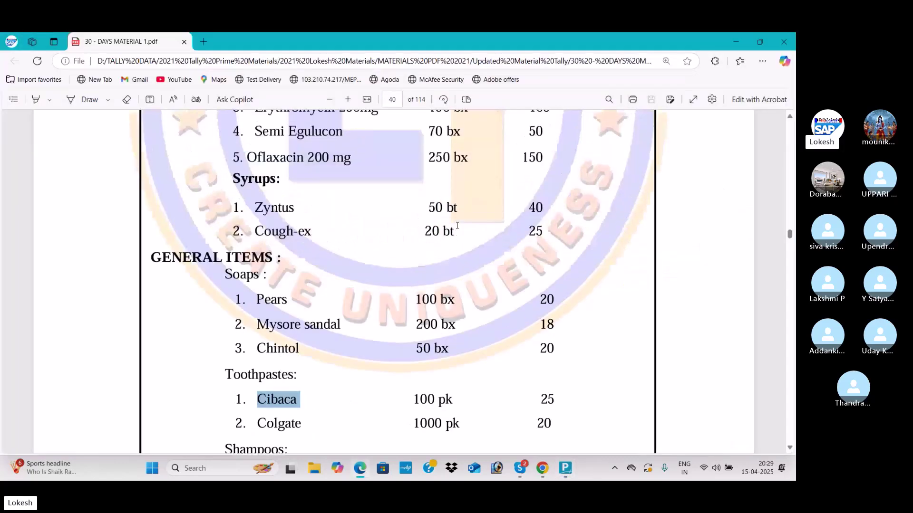
{"action": "scroll", "coordinate": [456, 226], "scroll_direction": "down", "scroll_amount": 3}
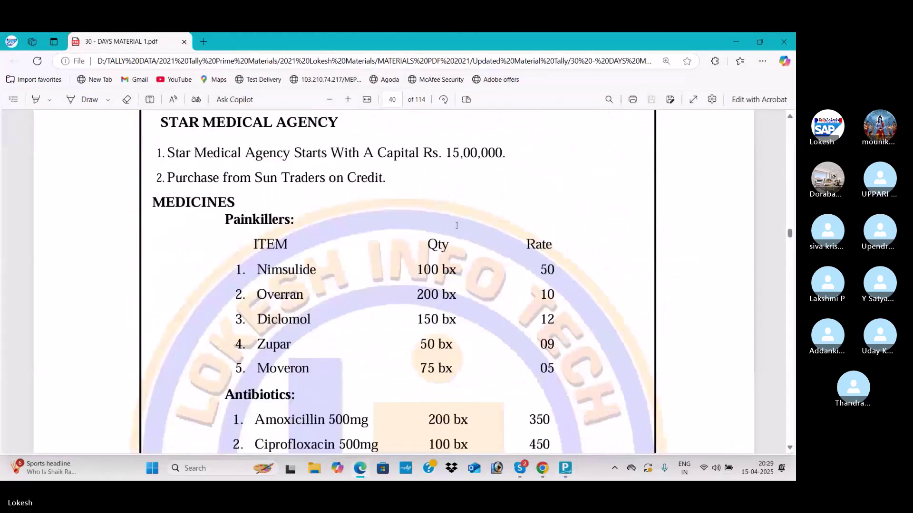
{"action": "left_click_drag", "start_coordinate": [256, 157], "coordinate": [471, 427]}
{"action": "scroll", "coordinate": [375, 316], "scroll_direction": "down", "scroll_amount": 10}
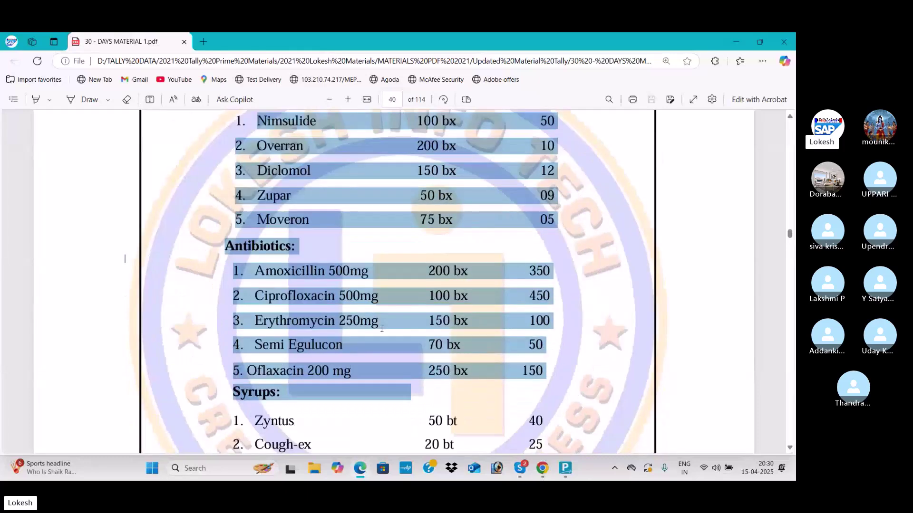
{"action": "scroll", "coordinate": [376, 312], "scroll_direction": "up", "scroll_amount": 9}
{"action": "scroll", "coordinate": [375, 310], "scroll_direction": "up", "scroll_amount": 4}
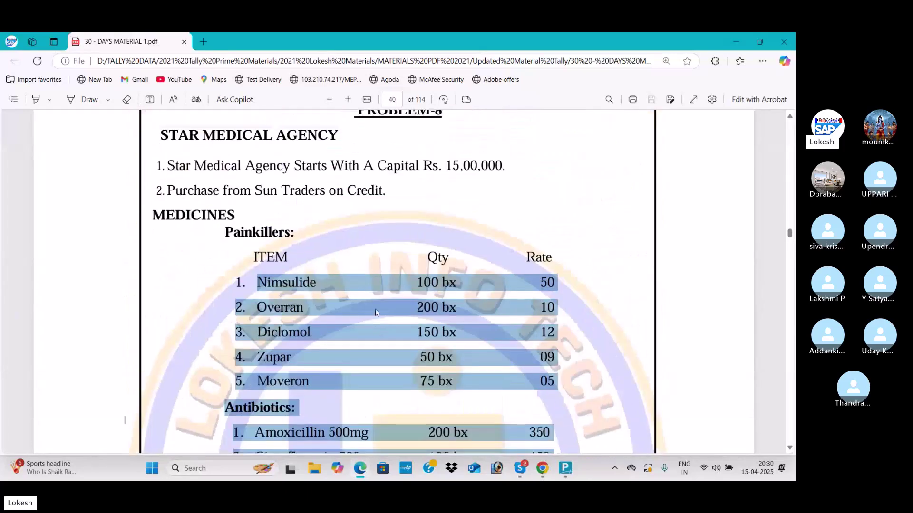
{"action": "left_click_drag", "start_coordinate": [255, 224], "coordinate": [378, 235]}
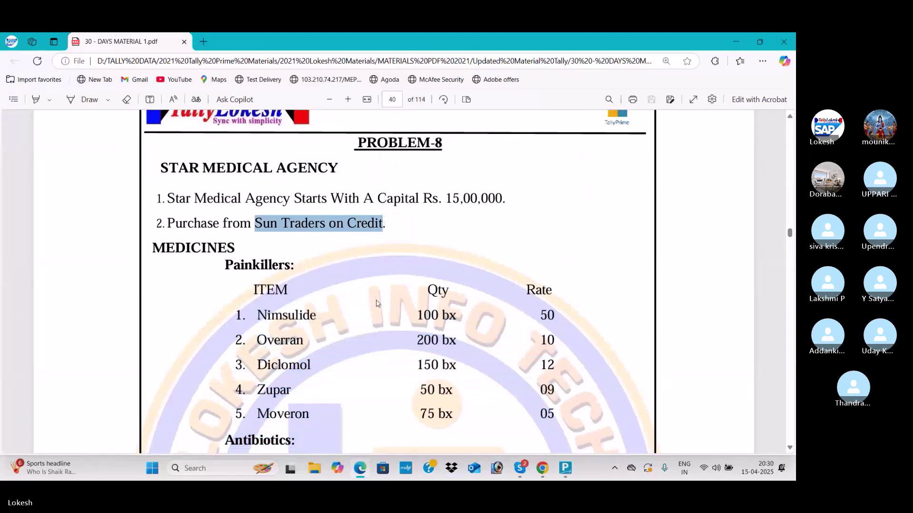
{"action": "scroll", "coordinate": [377, 303], "scroll_direction": "down", "scroll_amount": 6}
{"action": "scroll", "coordinate": [376, 304], "scroll_direction": "down", "scroll_amount": 8}
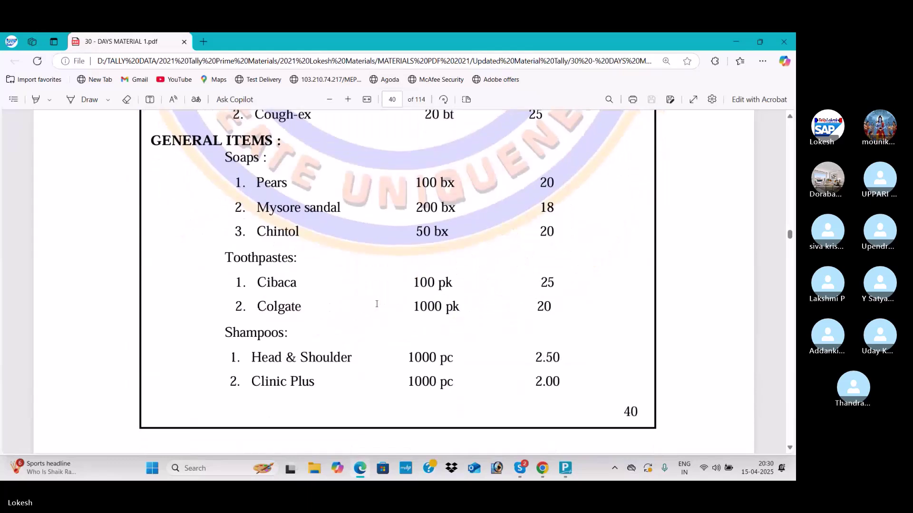
- Review the remaining PDF transactions: sales to Universal Traders and Moon Traders, the cash receipt, the payment and the expenses
{"action": "scroll", "coordinate": [387, 215], "scroll_direction": "down", "scroll_amount": 5}
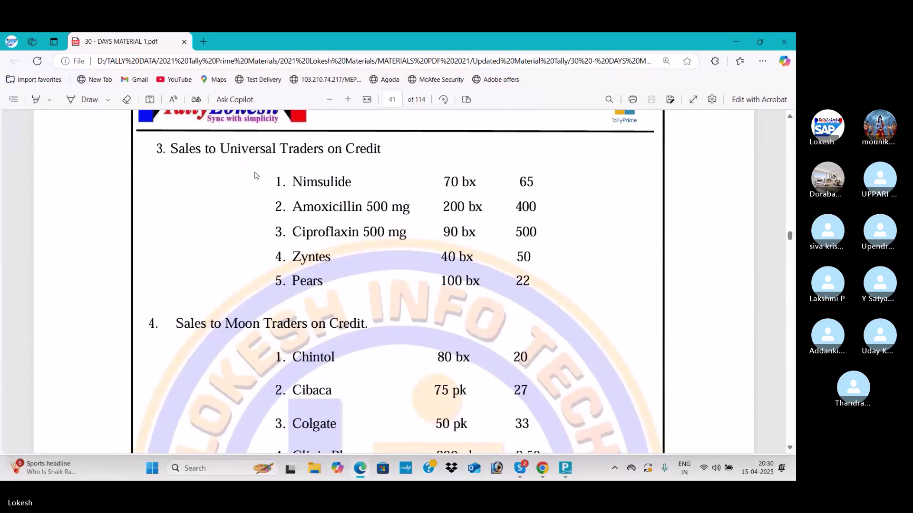
{"action": "scroll", "coordinate": [410, 371], "scroll_direction": "down", "scroll_amount": 1}
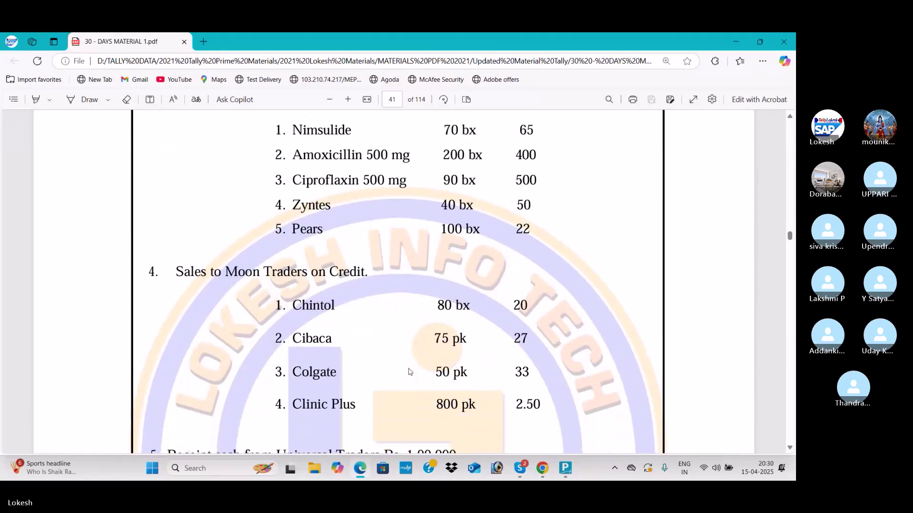
{"action": "scroll", "coordinate": [411, 368], "scroll_direction": "down", "scroll_amount": 1}
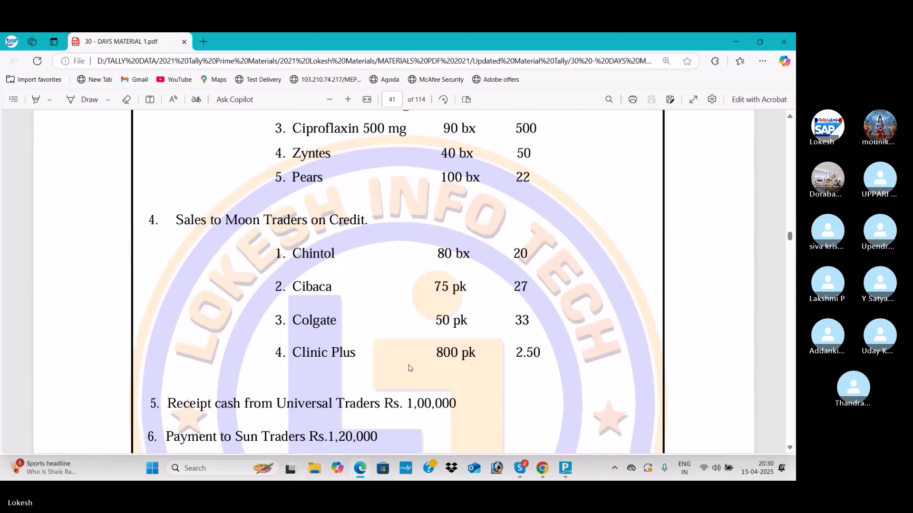
{"action": "scroll", "coordinate": [410, 368], "scroll_direction": "down", "scroll_amount": 2}
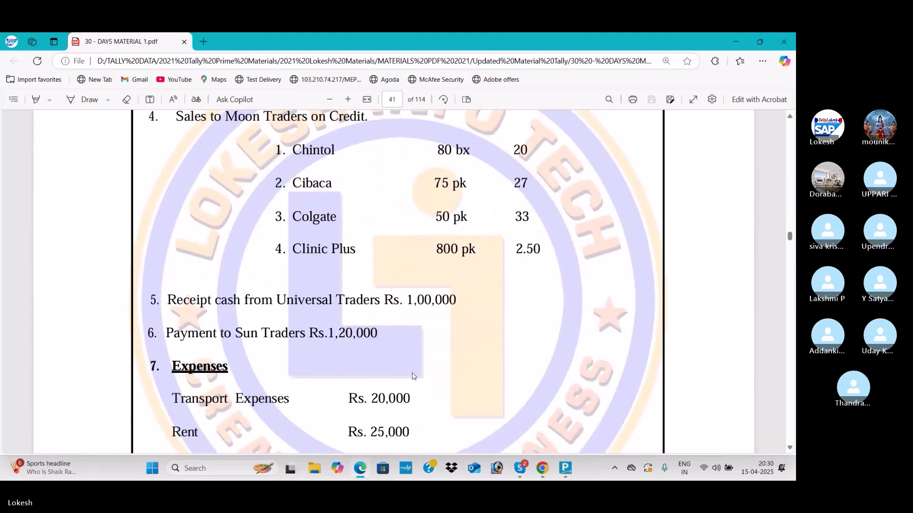
{"action": "scroll", "coordinate": [413, 376], "scroll_direction": "down", "scroll_amount": 5}
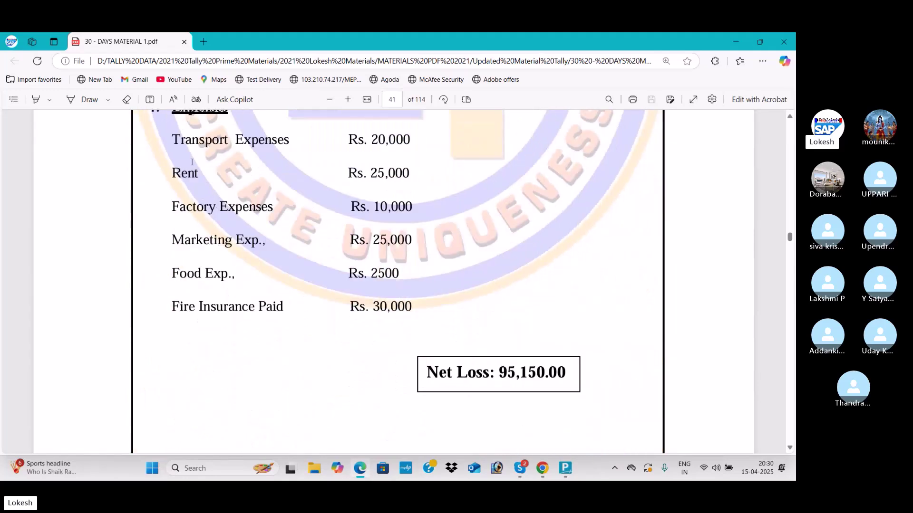
{"action": "scroll", "coordinate": [344, 204], "scroll_direction": "up", "scroll_amount": 2}
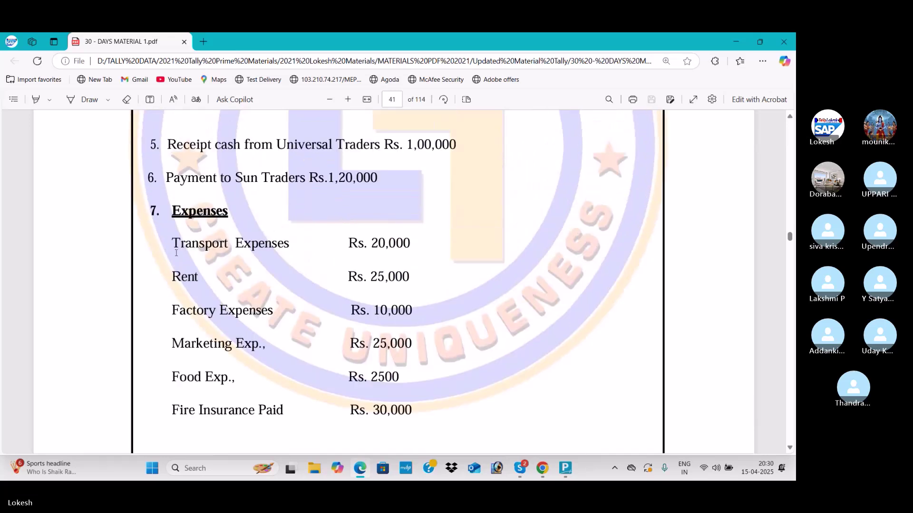
{"action": "left_click_drag", "start_coordinate": [171, 240], "coordinate": [411, 421]}
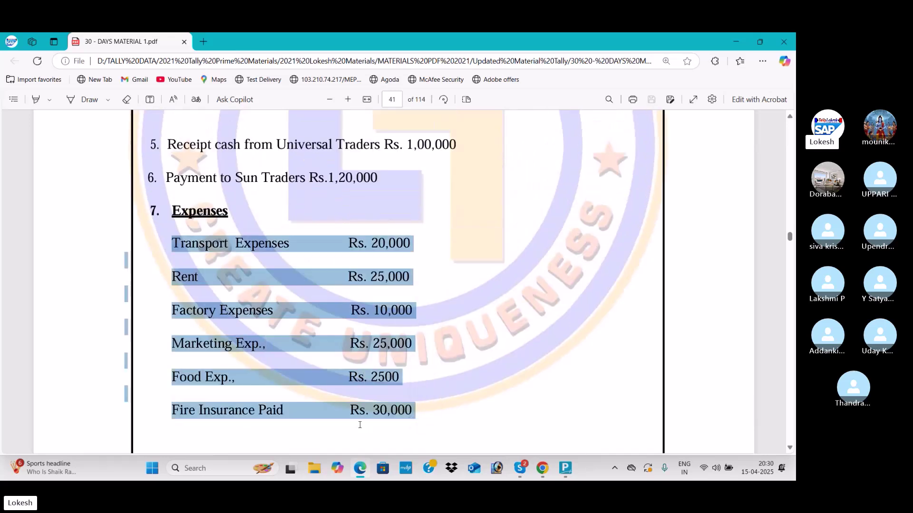
- Change the voucher being created in TallyPrime to a Payment voucher and return to the expenses list in the PDF
{"action": "key", "text": "alt+Tab"}
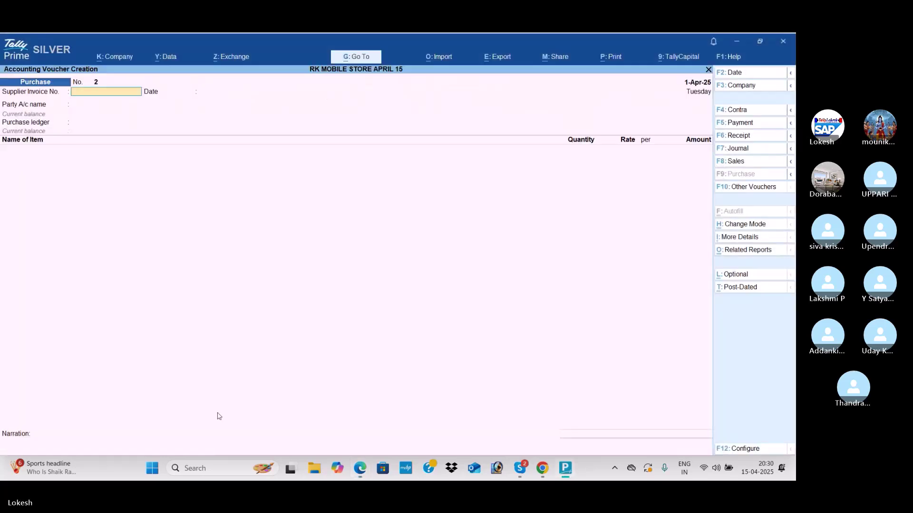
{"action": "left_click", "coordinate": [750, 123]}
{"action": "key", "text": "alt+Tab"}
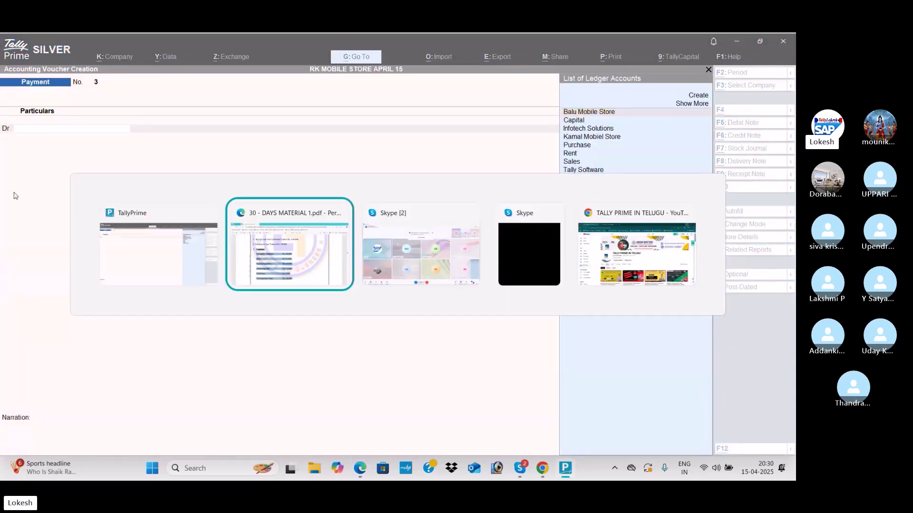
- From the Payment voucher's first debit line in TallyPrime, create the ledger Transport Charges under Direct Expenses
{"action": "key", "text": "alt+Tab"}
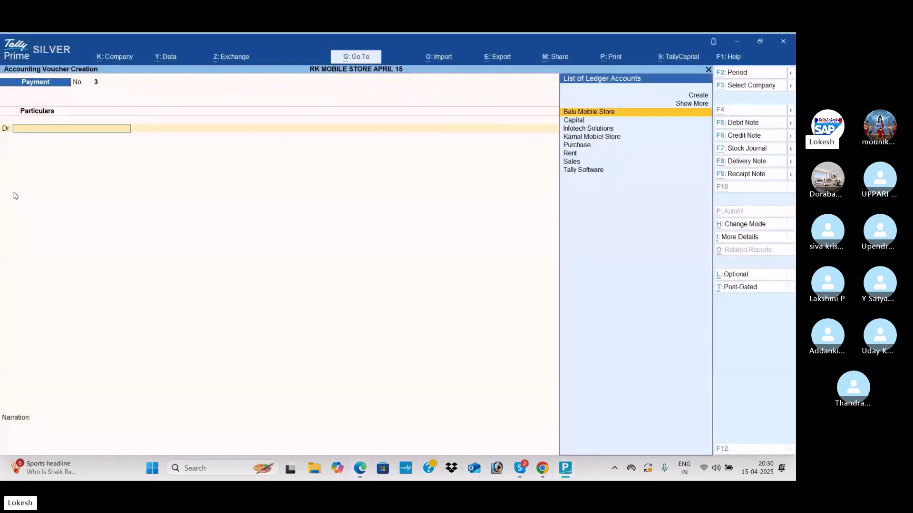
{"action": "key", "text": "alt+c"}
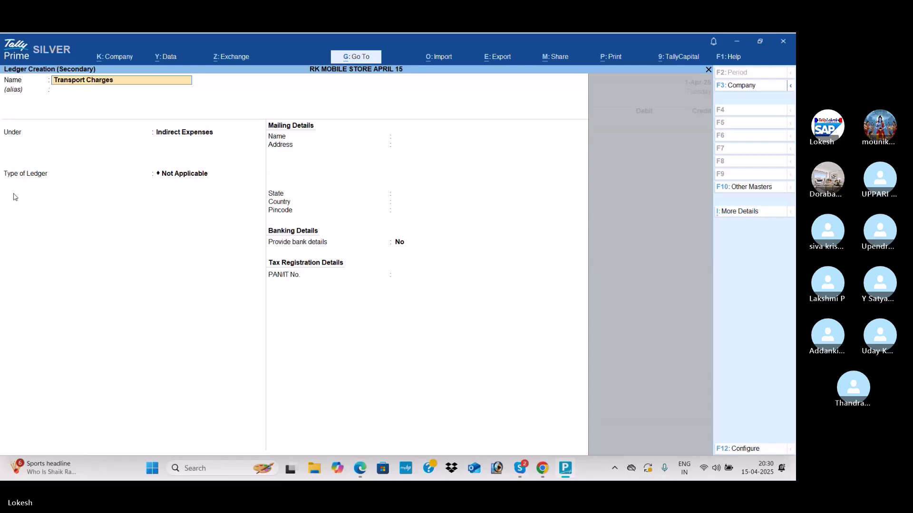
{"action": "key", "text": "Return"}
{"action": "key", "text": "Return"}
{"action": "type", "text": "di"}
{"action": "key", "text": "Return"}
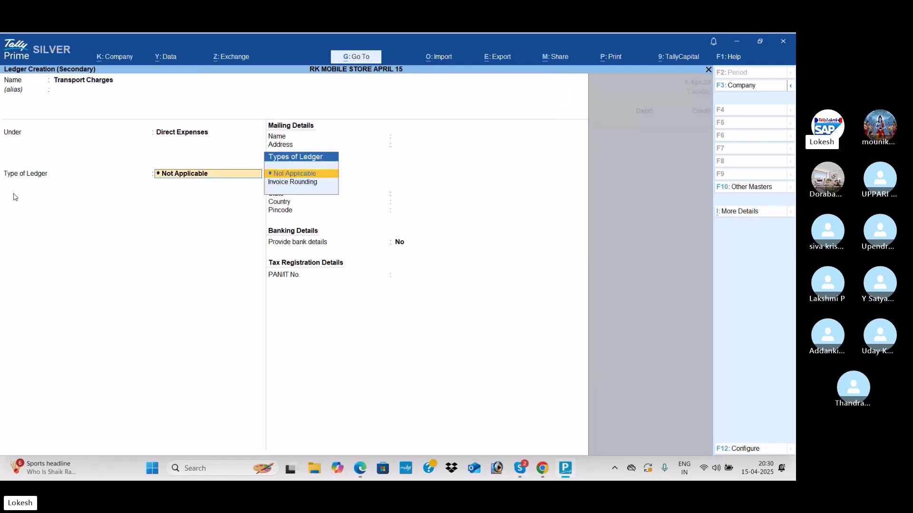
{"action": "key", "text": "ctrl+a"}
- Check the transport expense in the PDF and debit Transport Charges with 20,000 in the Payment voucher
{"action": "key", "text": "alt+Tab"}
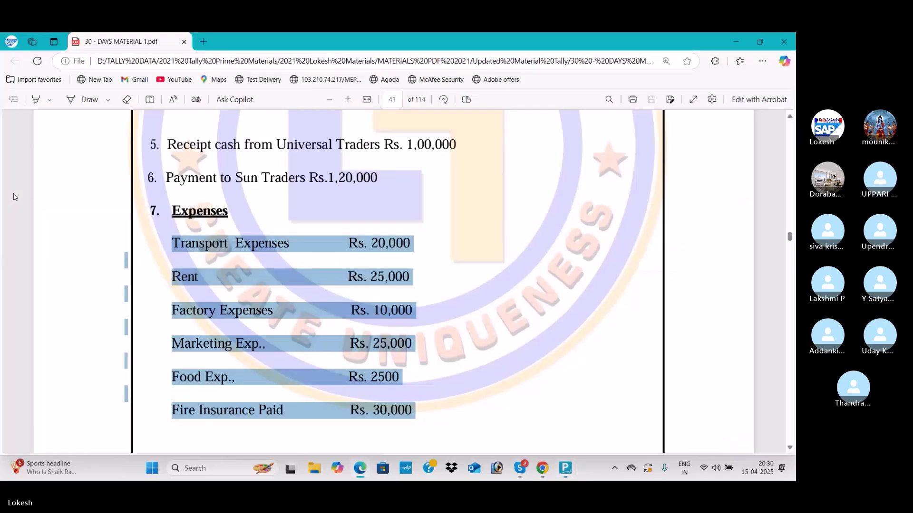
{"action": "key", "text": "alt+Tab"}
{"action": "type", "text": "20000"}
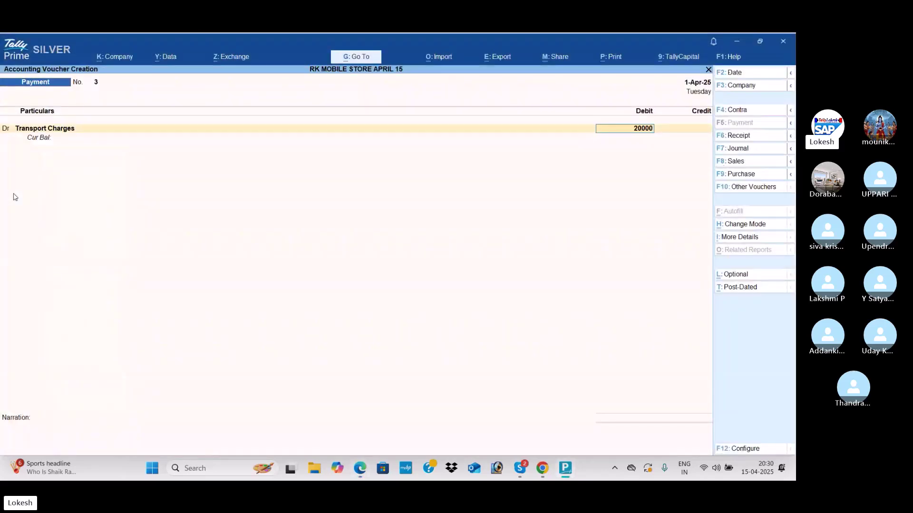
{"action": "key", "text": "Return"}
- Add a second debit line for the Rent ledger and enter 25,000 as given in the PDF
{"action": "key", "text": "d"}
{"action": "key", "text": "Return"}
{"action": "type", "text": "rent"}
{"action": "key", "text": "Return"}
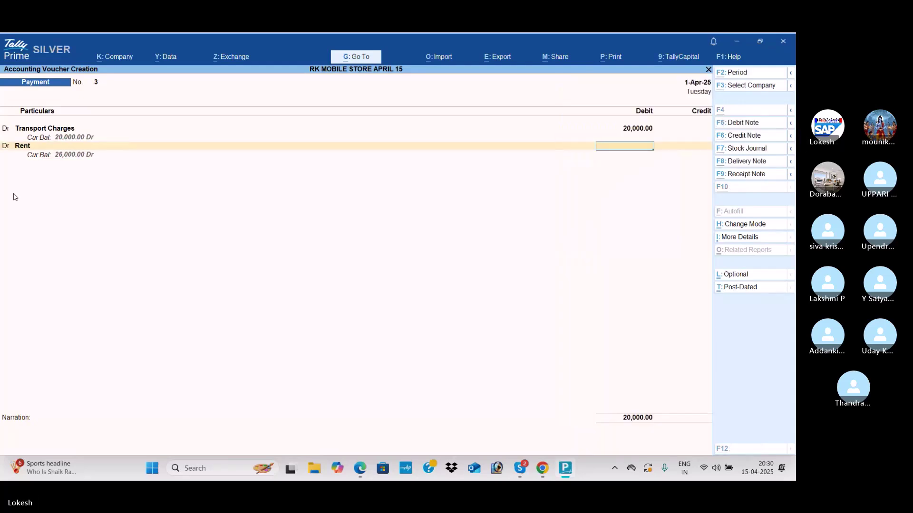
{"action": "key", "text": "alt+Tab"}
{"action": "key", "text": "alt+Tab"}
{"action": "type", "text": "250"}
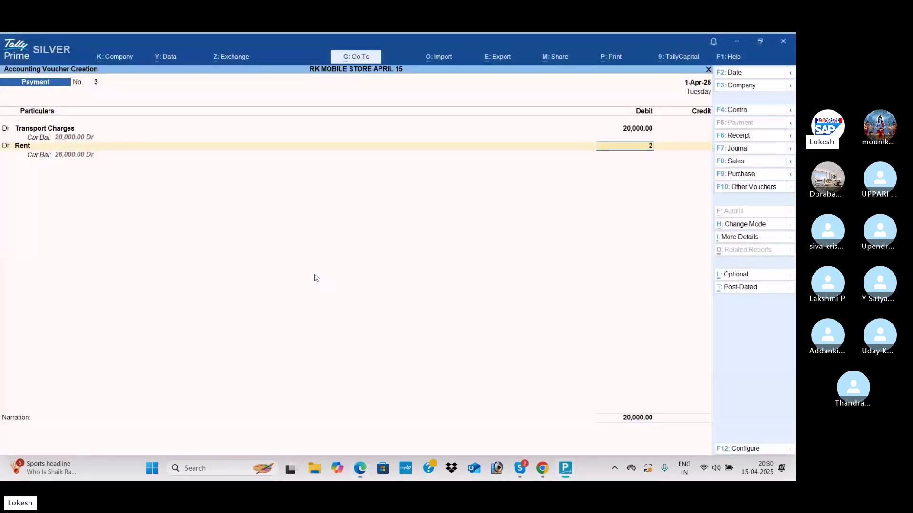
{"action": "key", "text": "Return"}
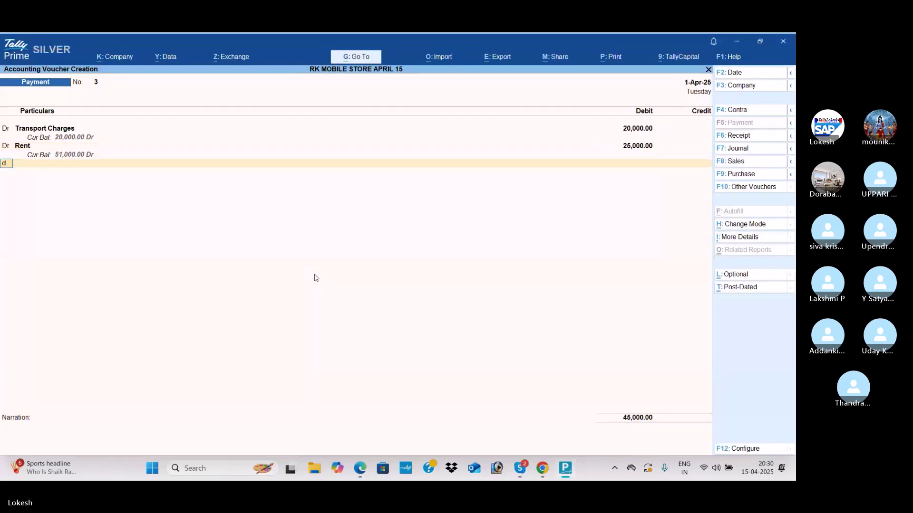
- On a third debit line, create the ledger Factory Expenses under Direct Expenses, copying its name from the PDF
{"action": "key", "text": "Return"}
{"action": "key", "text": "alt+c"}
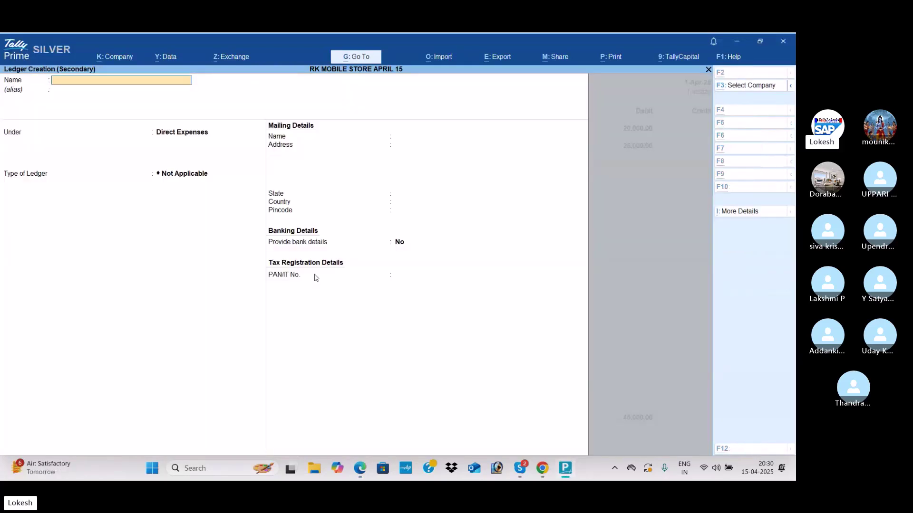
{"action": "key", "text": "alt+Tab"}
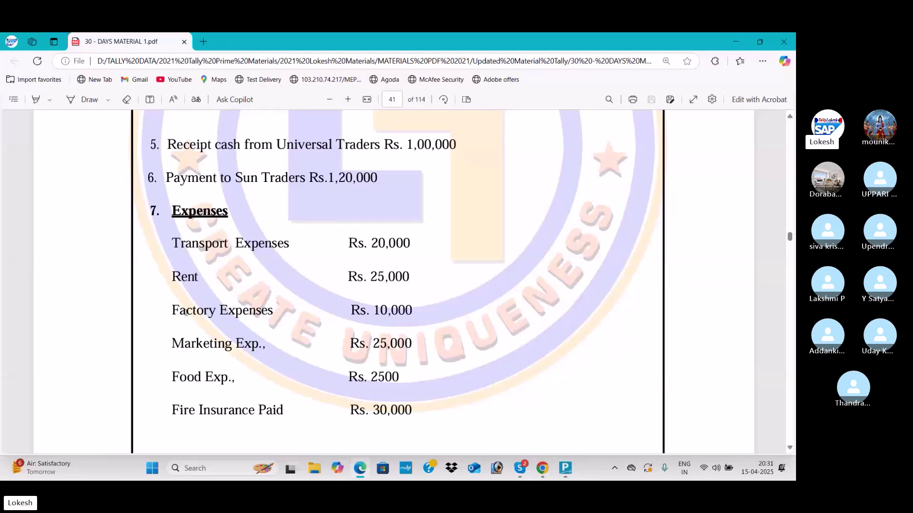
{"action": "left_click_drag", "start_coordinate": [172, 311], "coordinate": [270, 315]}
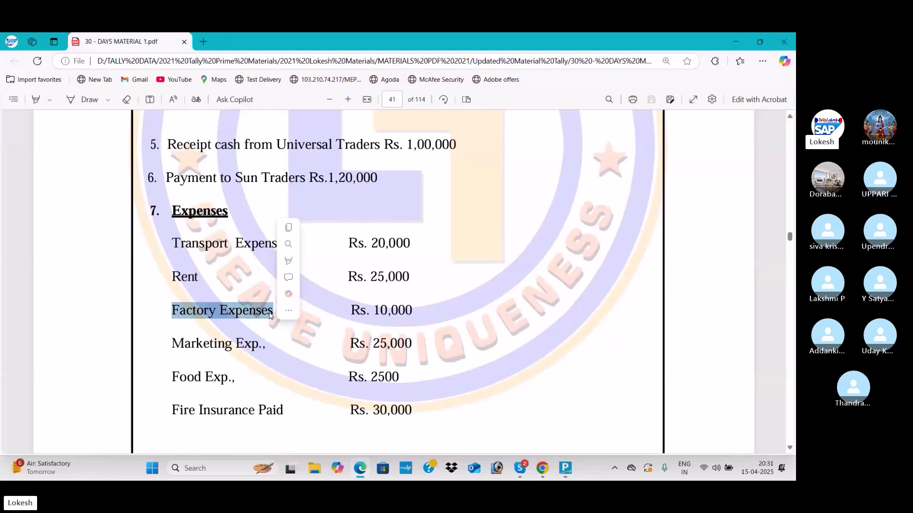
{"action": "key", "text": "alt+Tab"}
{"action": "key", "text": "ctrl+alt+v"}
{"action": "key", "text": "Return"}
{"action": "key", "text": "Return"}
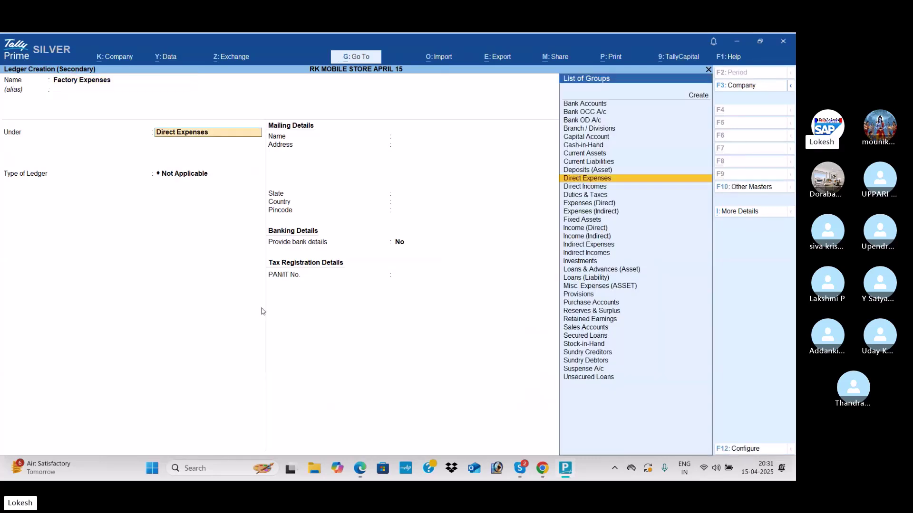
{"action": "key", "text": "Return"}
{"action": "key", "text": "ctrl+a"}
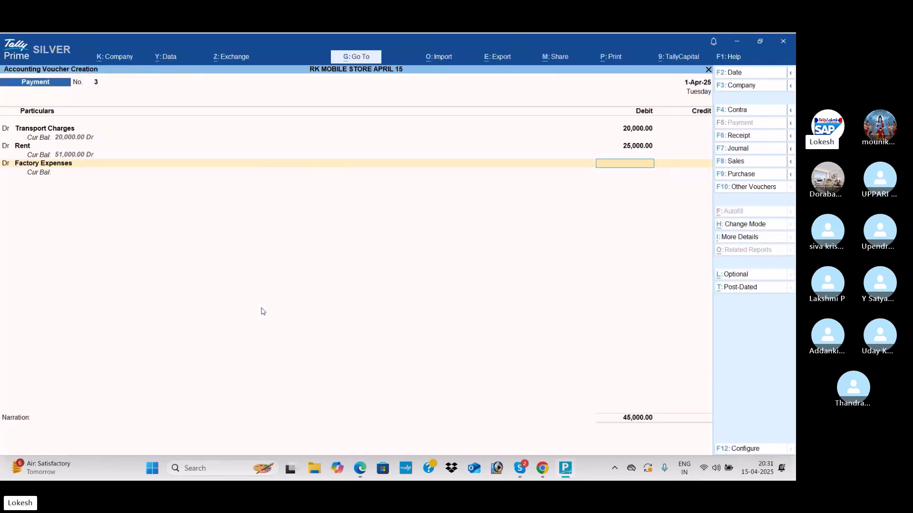
- Look up the factory expense amount in the PDF and debit Factory Expenses with 10,000
{"action": "key", "text": "alt+Tab"}
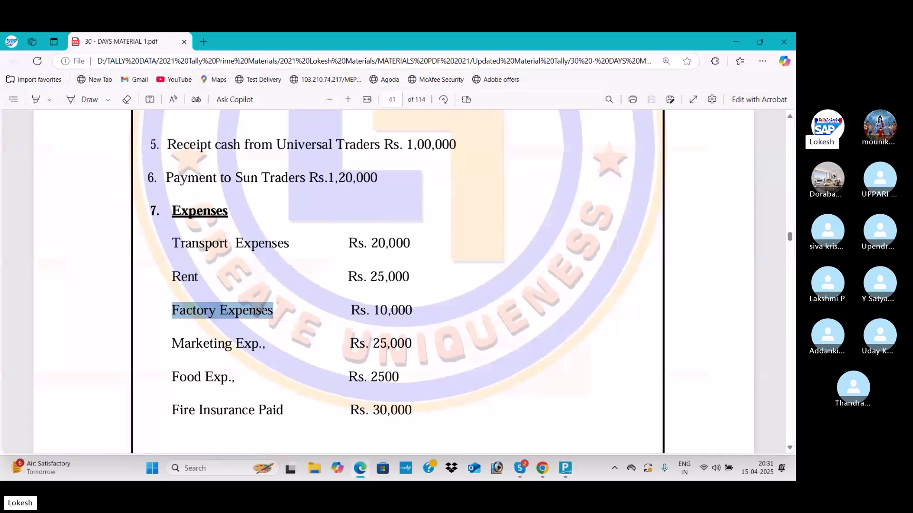
{"action": "key", "text": "alt+Tab"}
{"action": "type", "text": "10000"}
{"action": "key", "text": "Return"}
- On a fourth debit line, create the ledger Marketing Exp., under Direct Expenses, copying its name from the PDF
{"action": "key", "text": "Return"}
{"action": "key", "text": "alt+c"}
{"action": "key", "text": "alt+Tab"}
{"action": "scroll", "coordinate": [262, 303], "scroll_direction": "down", "scroll_amount": 1}
{"action": "left_click_drag", "start_coordinate": [172, 291], "coordinate": [266, 289]}
{"action": "right_click", "coordinate": [266, 289]}
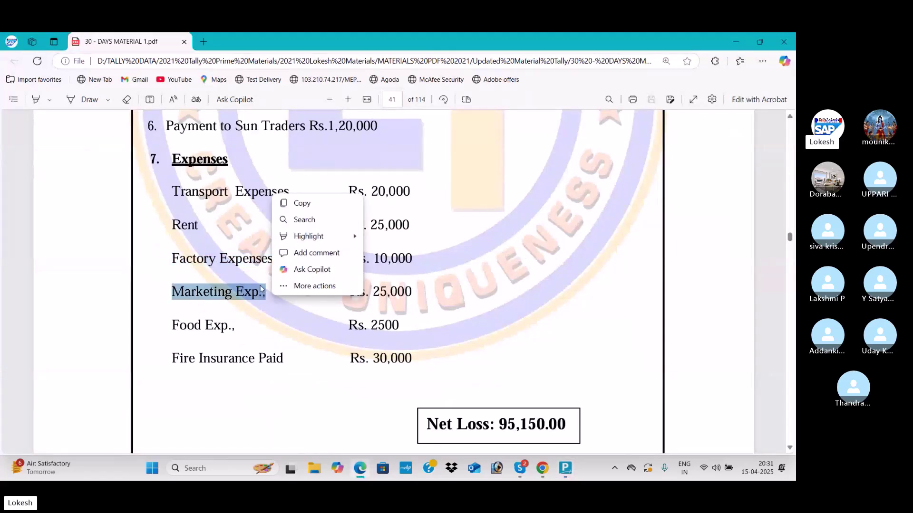
{"action": "key", "text": "Escape"}
{"action": "key", "text": "alt+Tab"}
{"action": "key", "text": "ctrl+alt+v"}
{"action": "key", "text": "Return"}
{"action": "key", "text": "Return"}
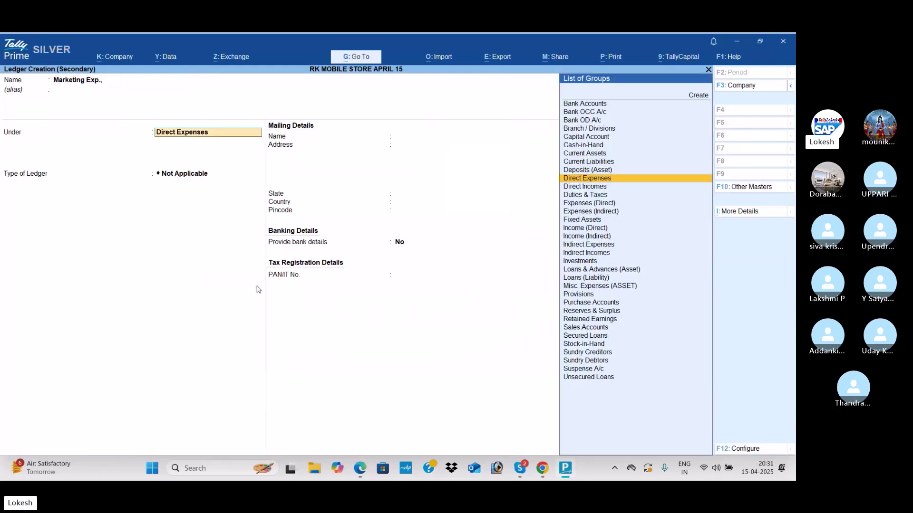
{"action": "key", "text": "Return"}
{"action": "key", "text": "ctrl+a"}
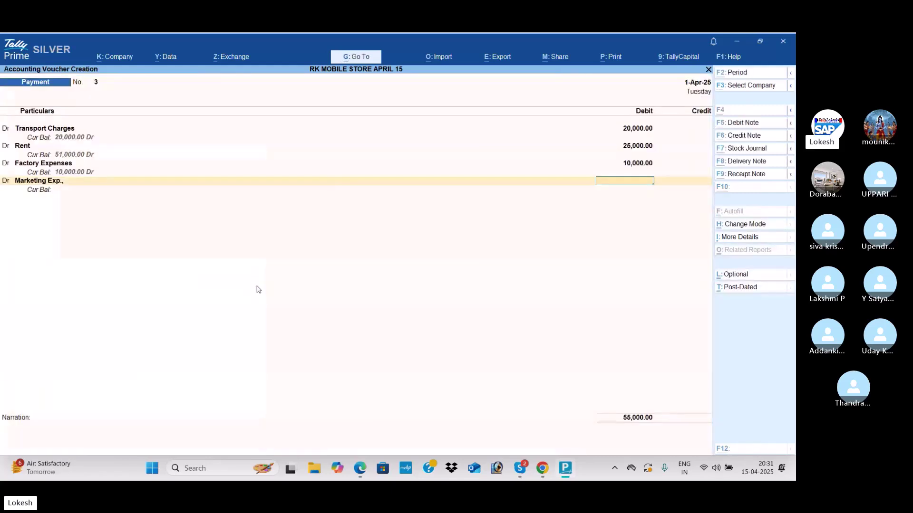
- Check the marketing expense in the PDF and debit Marketing Exp., with 25,000
{"action": "key", "text": "alt+Tab"}
{"action": "key", "text": "alt+Tab"}
{"action": "type", "text": "250"}
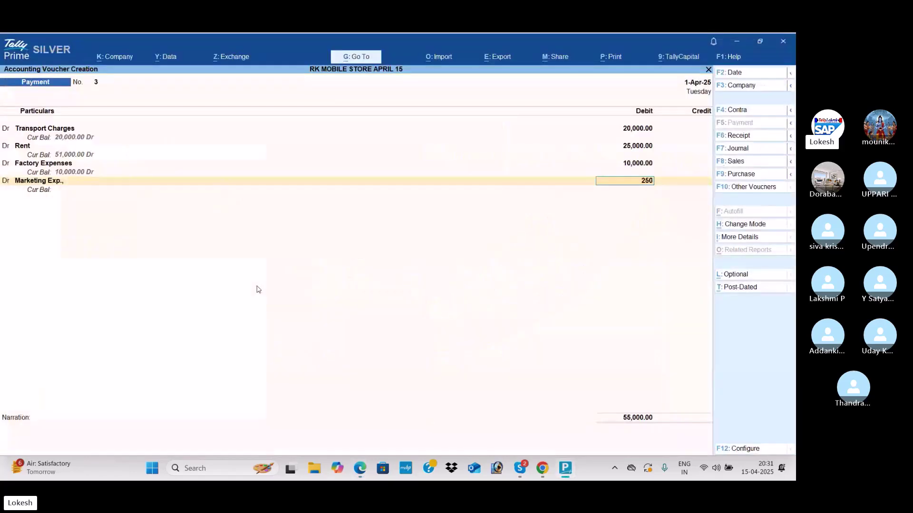
{"action": "key", "text": "Return"}
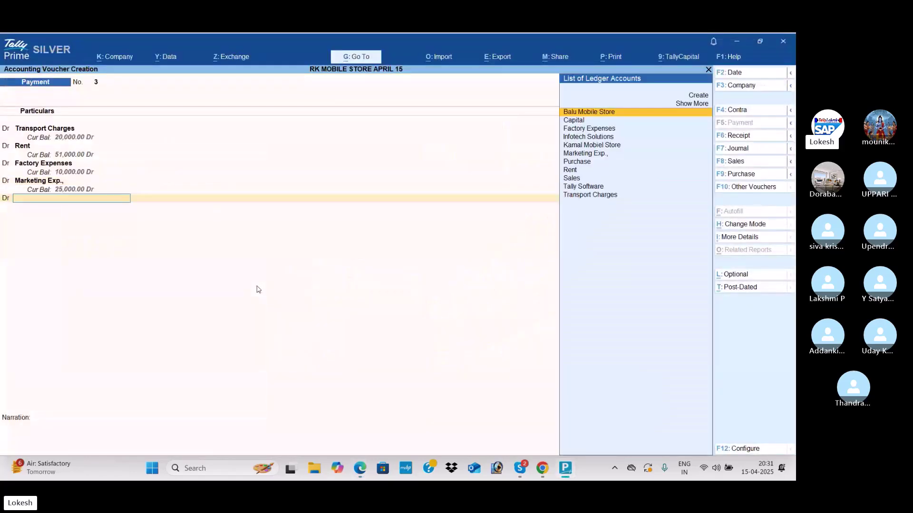
- Copy the name Food Exp., from the PDF and create it as a ledger under Indirect Expenses on the fifth debit line
{"action": "key", "text": "alt+Tab"}
{"action": "scroll", "coordinate": [168, 266], "scroll_direction": "up", "scroll_amount": 2}
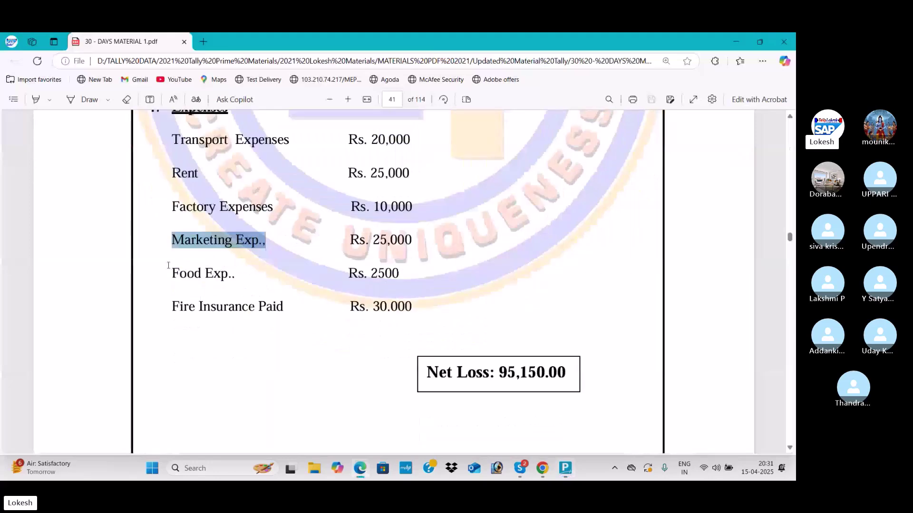
{"action": "left_click_drag", "start_coordinate": [168, 265], "coordinate": [234, 273]}
{"action": "right_click", "coordinate": [234, 272]}
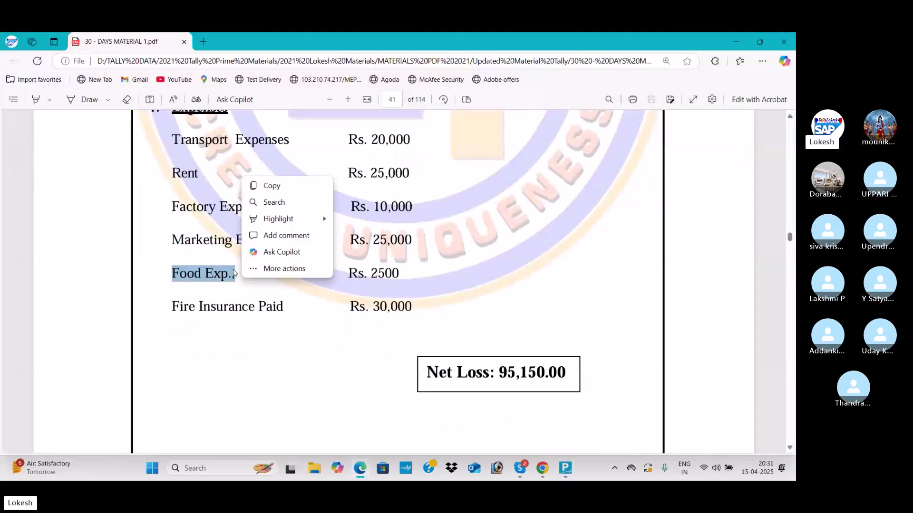
{"action": "key", "text": "ctrl+c"}
{"action": "key", "text": "alt+Tab"}
{"action": "key", "text": "ctrl+v"}
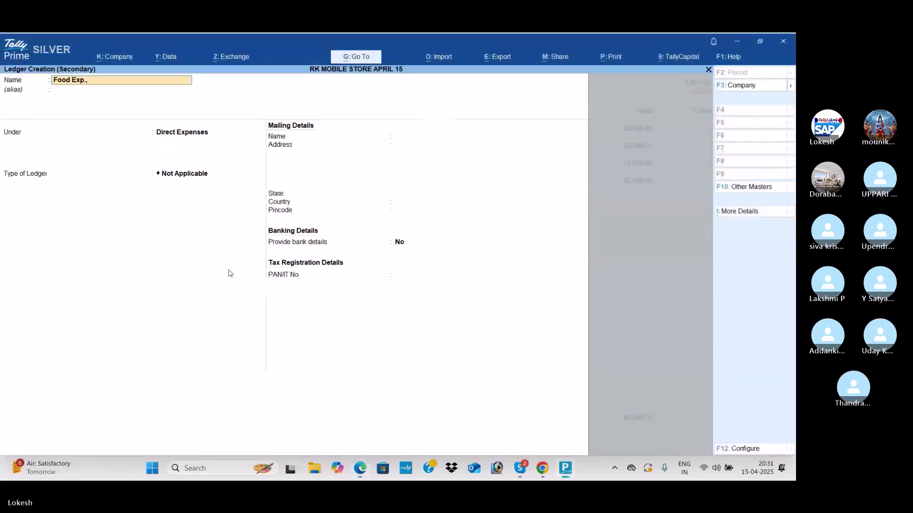
{"action": "key", "text": "Return"}
{"action": "type", "text": "Ind"}
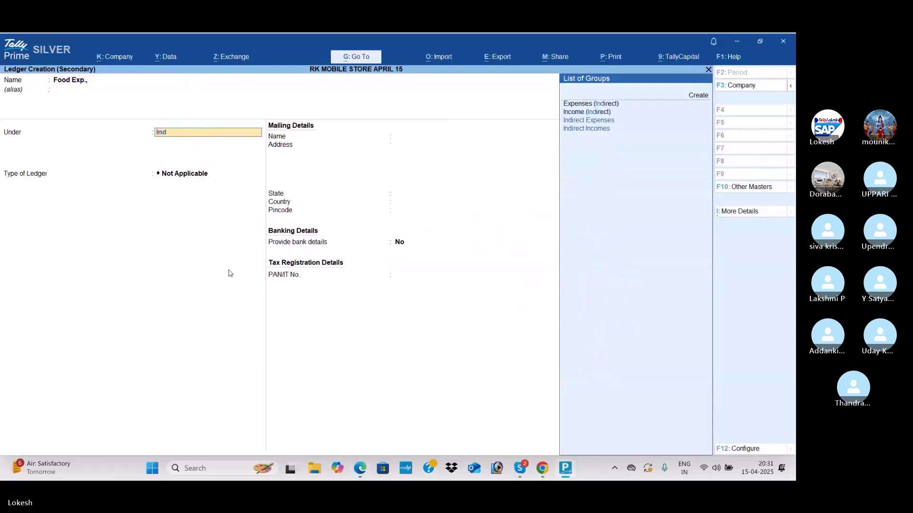
{"action": "key", "text": "Return"}
{"action": "key", "text": "ctrl+a"}
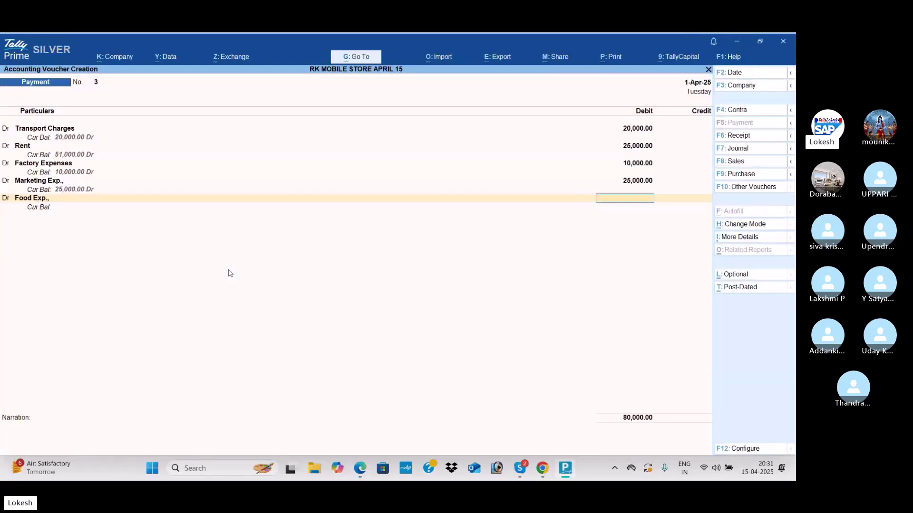
- Check the food expense in the PDF and debit Food Exp., with 2,500
{"action": "key", "text": "alt+Tab"}
{"action": "key", "text": "alt+Tab"}
{"action": "type", "text": "25"}
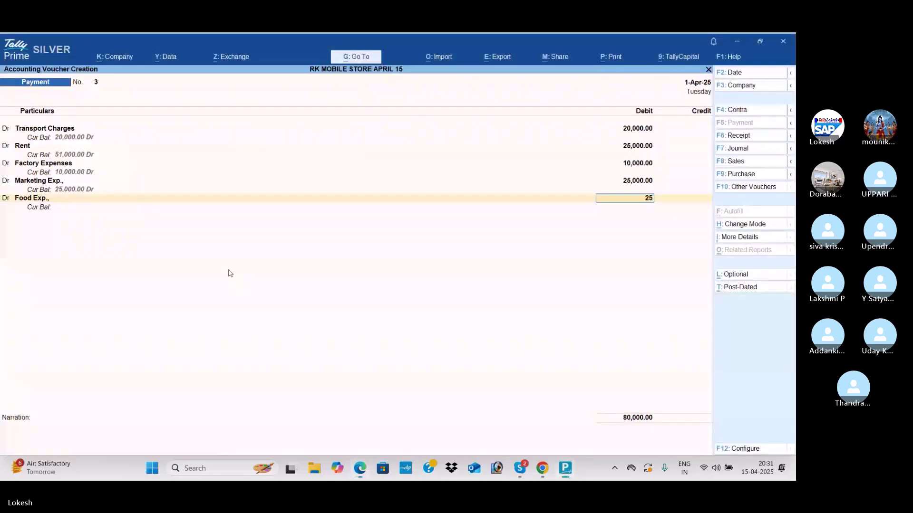
{"action": "key", "text": "Return"}
- On a sixth debit line, create the ledger Fire Insurance Paid under Direct Expenses, copying its name from the PDF
{"action": "key", "text": "Return"}
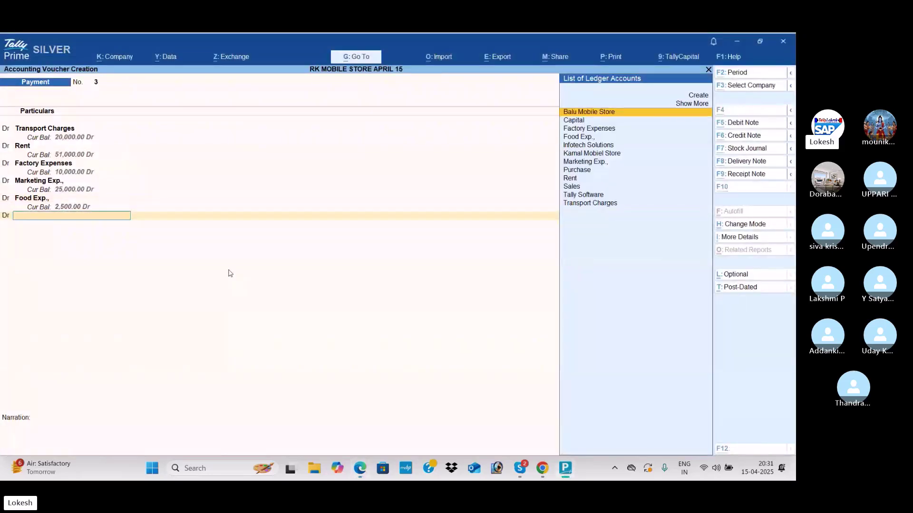
{"action": "key", "text": "alt+c"}
{"action": "key", "text": "alt+Tab"}
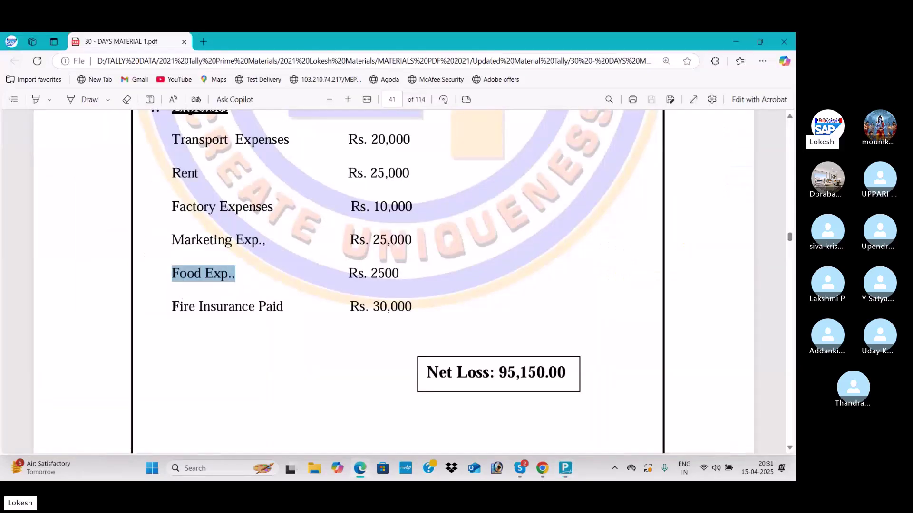
{"action": "left_click_drag", "start_coordinate": [172, 306], "coordinate": [285, 307]}
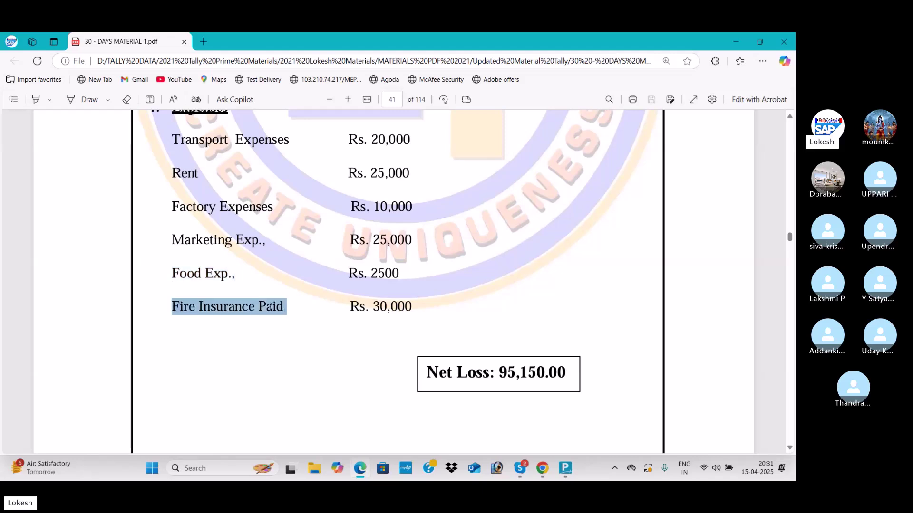
{"action": "key", "text": "ctrl+c"}
{"action": "key", "text": "alt+Tab"}
{"action": "key", "text": "ctrl+alt+v"}
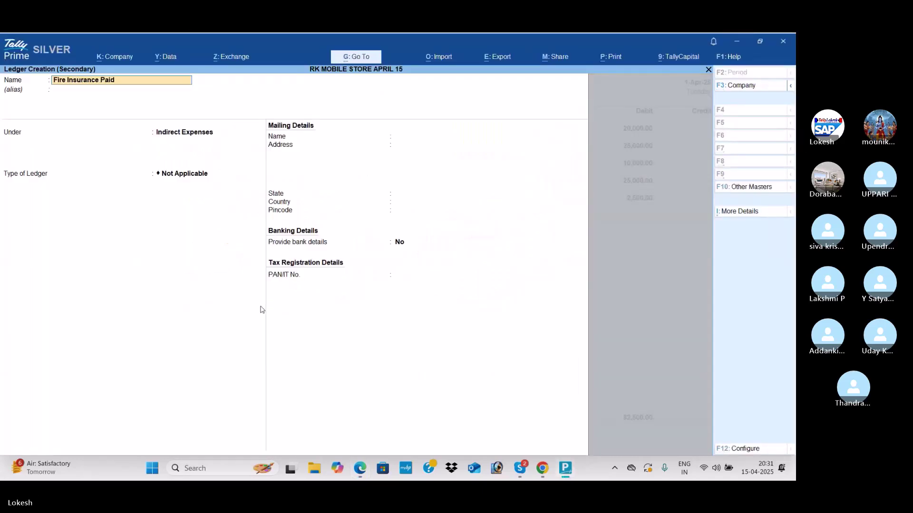
{"action": "key", "text": "Return"}
{"action": "type", "text": "Di"}
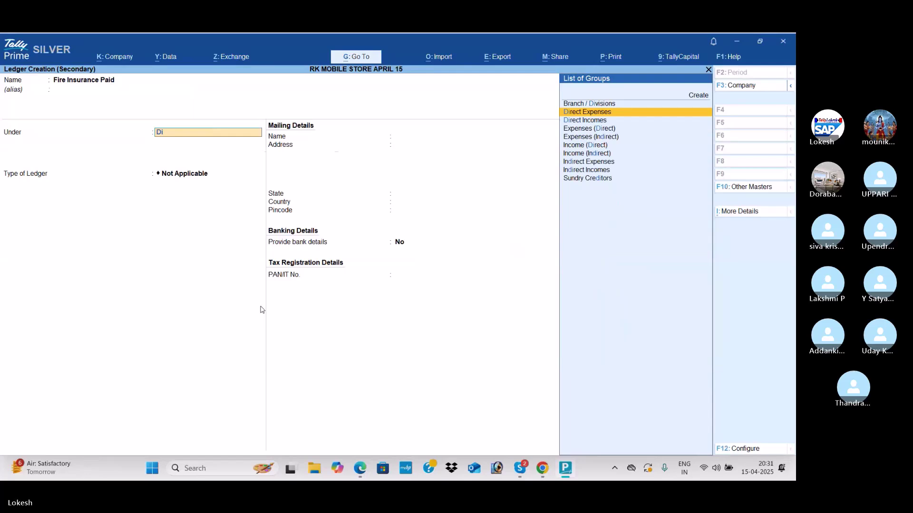
{"action": "key", "text": "Return"}
{"action": "key", "text": "ctrl+a"}
- Check the insurance amount in the PDF and debit Fire Insurance Paid with 30,000
{"action": "key", "text": "alt+Tab"}
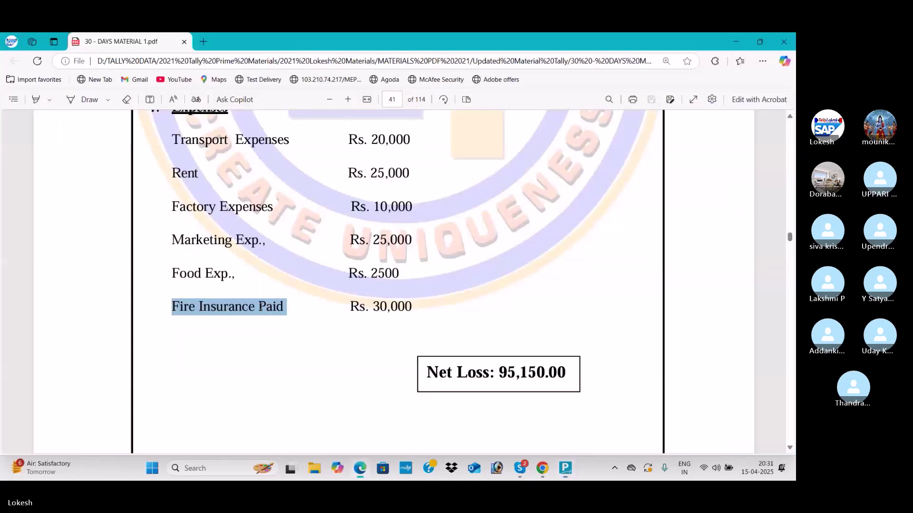
{"action": "key", "text": "alt+Tab"}
{"action": "type", "text": "30000"}
{"action": "key", "text": "Return"}
- Choose Cash as the credit ledger of the Payment voucher, covering the full total of the expenses
{"action": "key", "text": "Down"}
{"action": "key", "text": "Down"}
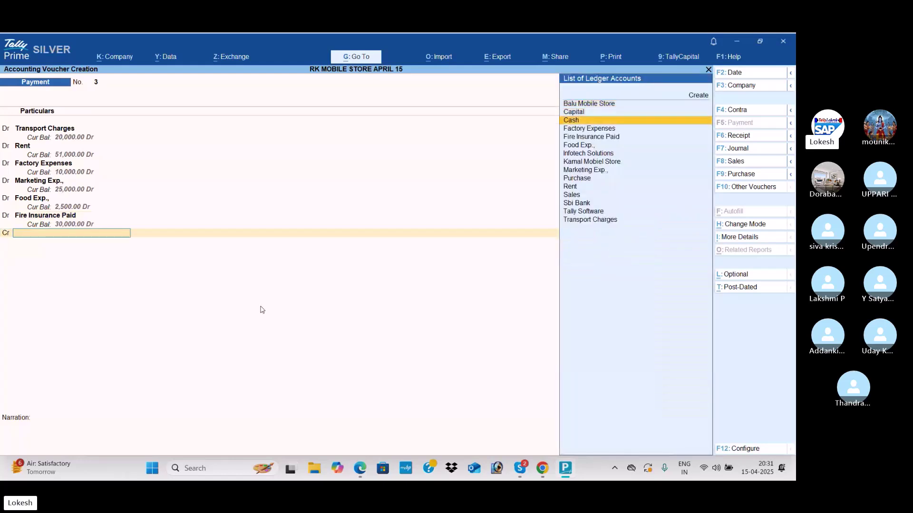
{"action": "key", "text": "Return"}
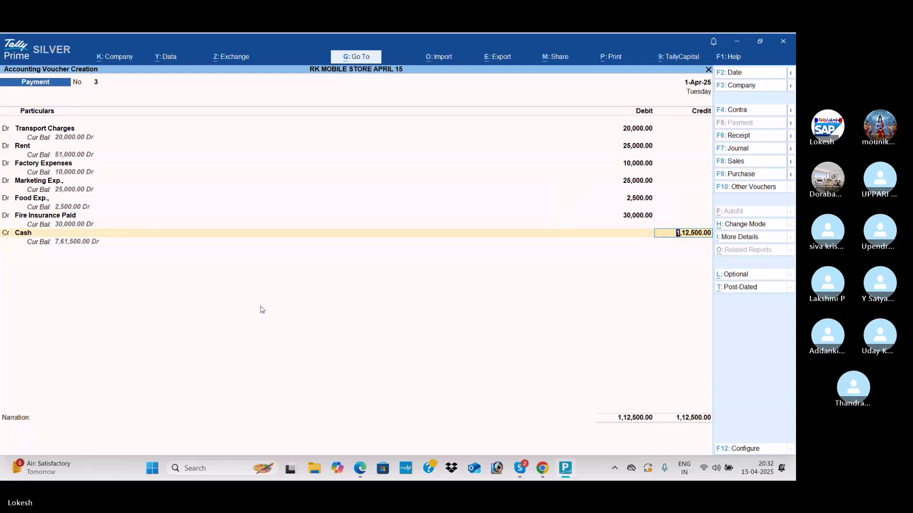
- Accept the Cash credit amount and save the payment voucher with the narration left blank
{"action": "key", "text": "Return"}
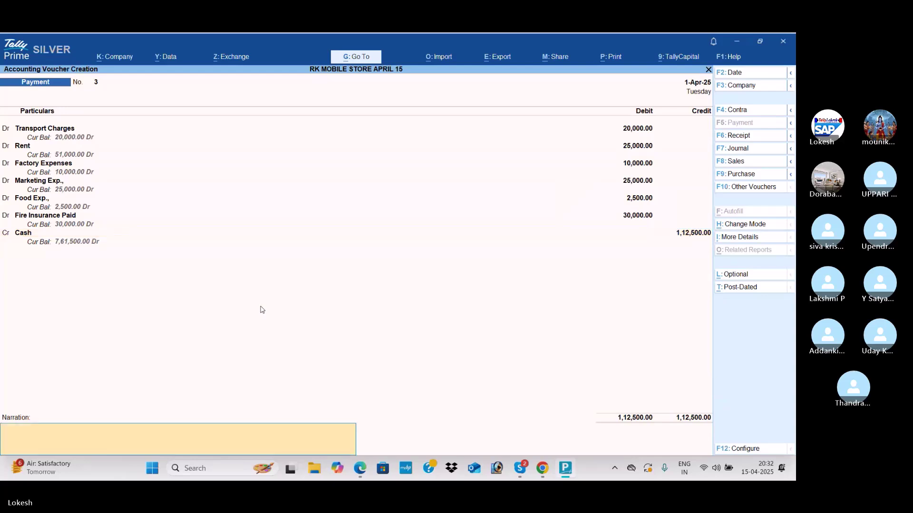
{"action": "key", "text": "Return"}
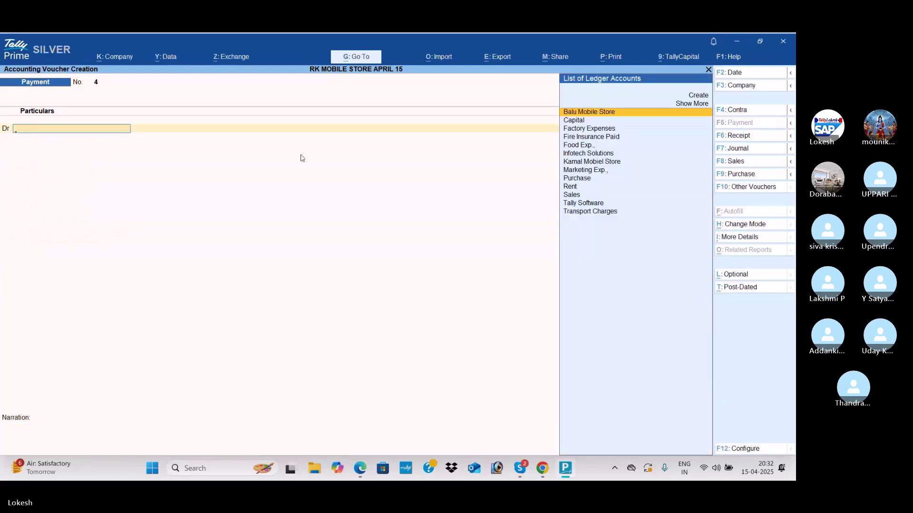
- Switch to the 30 - DAYS MATERIAL 1 PDF in Edge and review the exercise's expenses, sales entries and stock item lists on pages 40 and 41
{"action": "key", "text": "alt+Tab"}
{"action": "scroll", "coordinate": [349, 245], "scroll_direction": "down", "scroll_amount": 3}
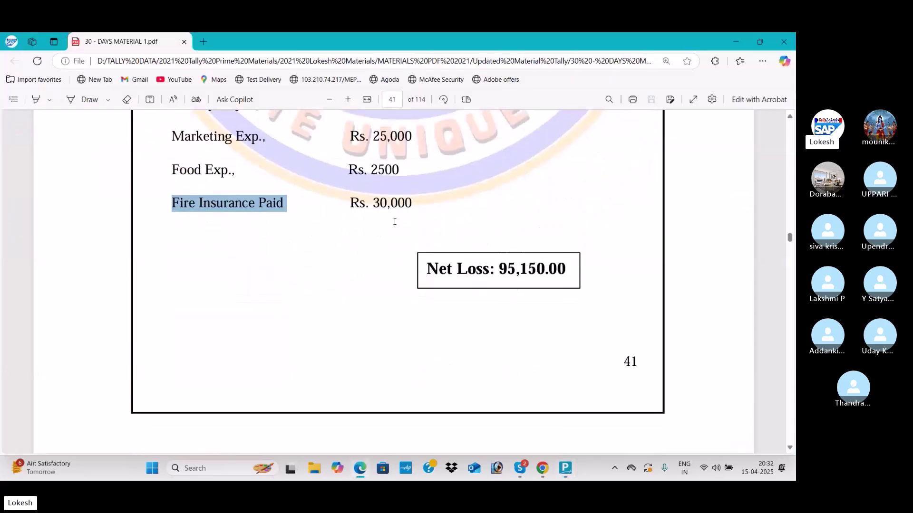
{"action": "scroll", "coordinate": [394, 222], "scroll_direction": "up", "scroll_amount": 2}
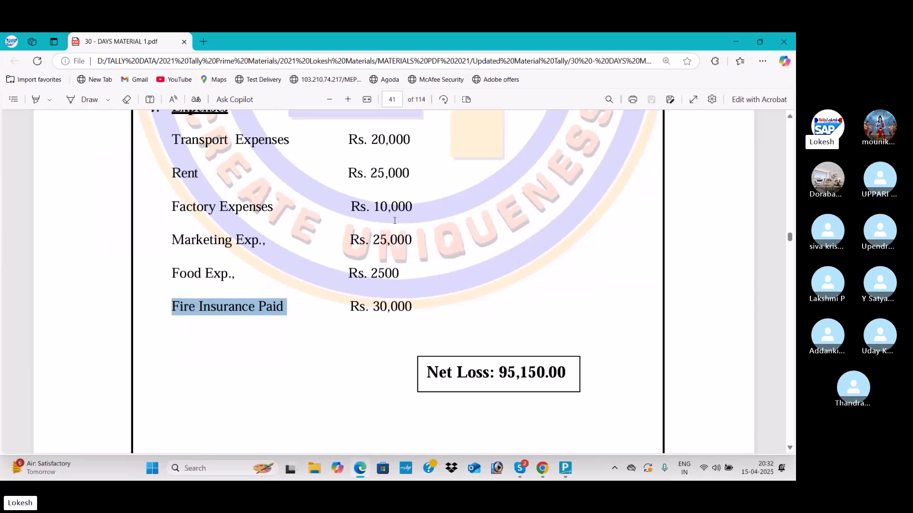
{"action": "scroll", "coordinate": [362, 118], "scroll_direction": "up", "scroll_amount": 3}
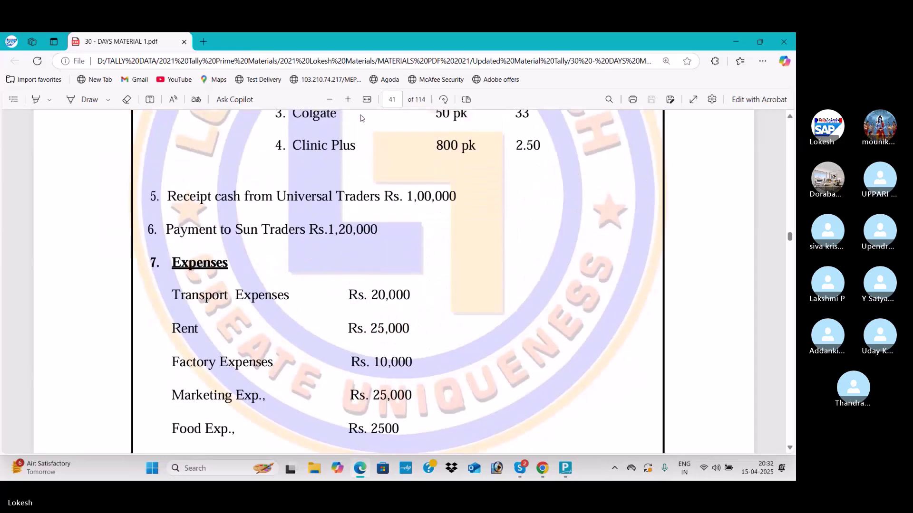
{"action": "scroll", "coordinate": [361, 118], "scroll_direction": "up", "scroll_amount": 3}
{"action": "scroll", "coordinate": [472, 294], "scroll_direction": "up", "scroll_amount": 12}
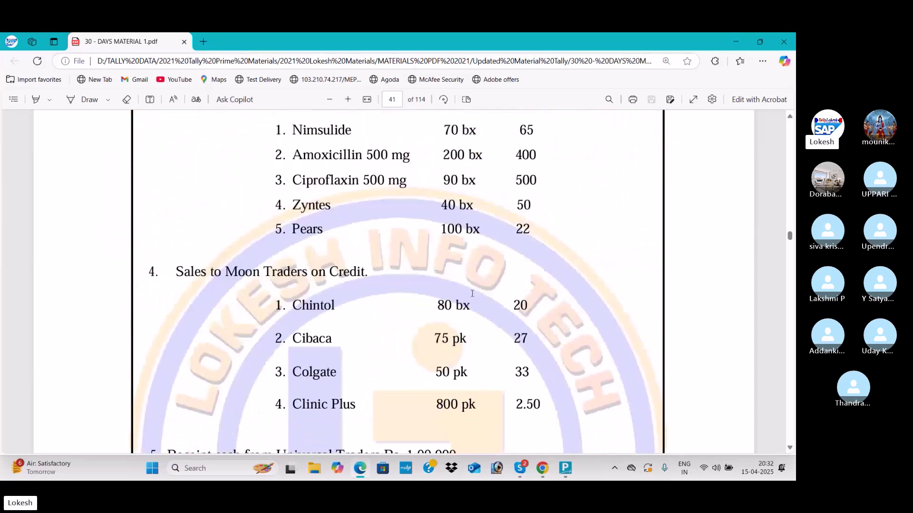
{"action": "scroll", "coordinate": [472, 293], "scroll_direction": "up", "scroll_amount": 4}
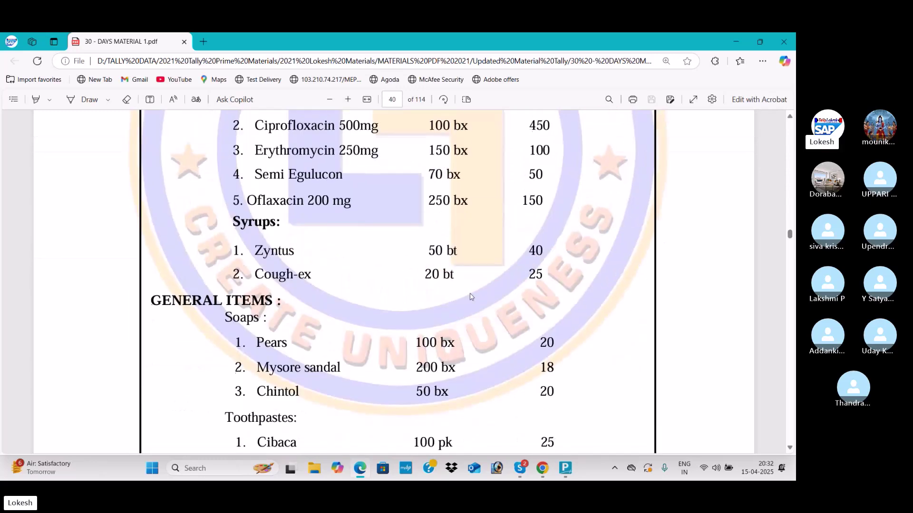
{"action": "left_click_drag", "start_coordinate": [233, 176], "coordinate": [556, 298]}
{"action": "scroll", "coordinate": [387, 309], "scroll_direction": "down", "scroll_amount": 11}
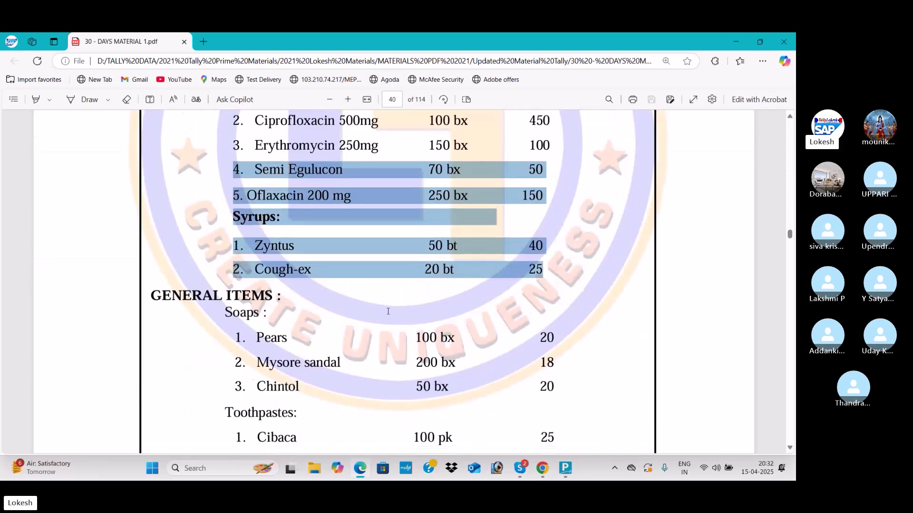
{"action": "left_click_drag", "start_coordinate": [231, 258], "coordinate": [454, 285]}
{"action": "scroll", "coordinate": [340, 319], "scroll_direction": "down", "scroll_amount": 4}
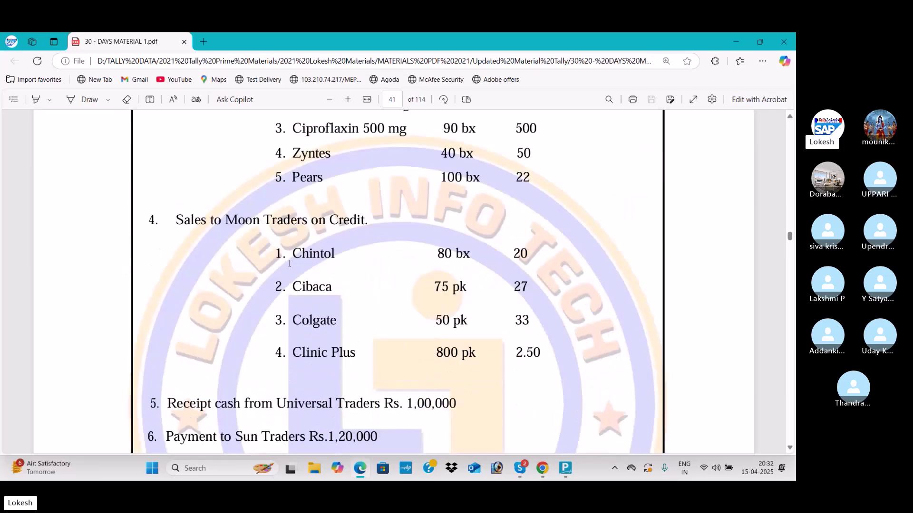
{"action": "left_click_drag", "start_coordinate": [253, 224], "coordinate": [367, 226]}
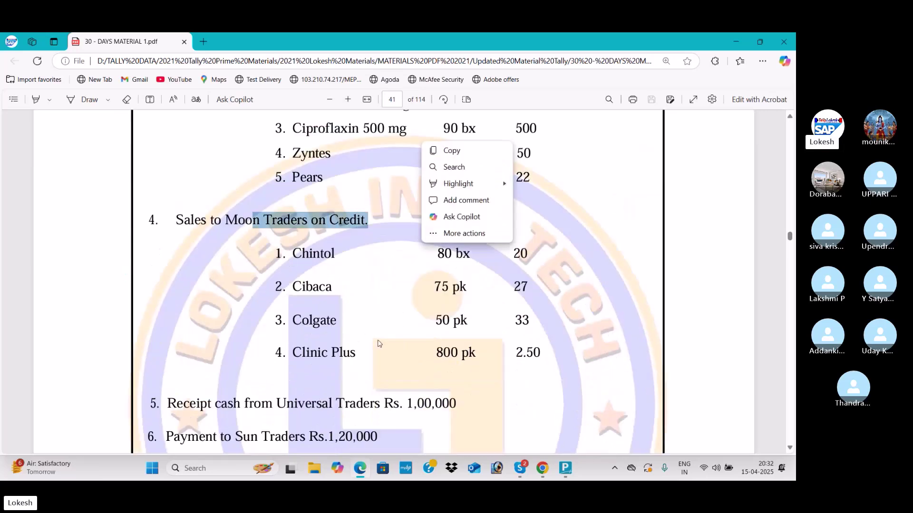
{"action": "scroll", "coordinate": [377, 341], "scroll_direction": "up", "scroll_amount": 3}
{"action": "scroll", "coordinate": [376, 340], "scroll_direction": "up", "scroll_amount": 12}
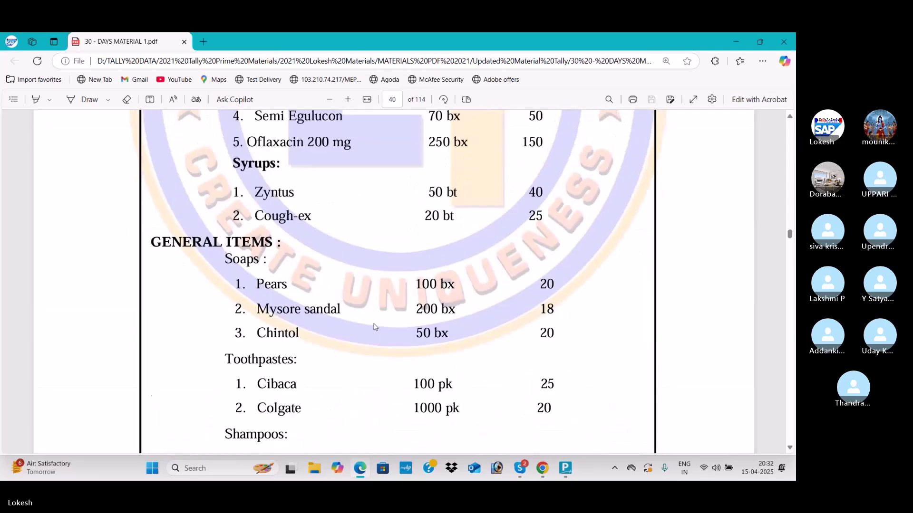
{"action": "scroll", "coordinate": [375, 327], "scroll_direction": "up", "scroll_amount": 3}
{"action": "scroll", "coordinate": [375, 327], "scroll_direction": "down", "scroll_amount": 1}
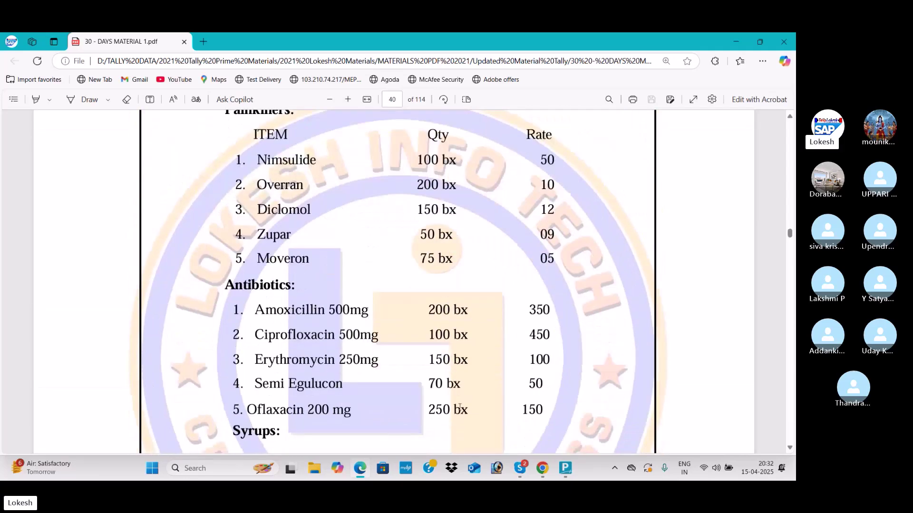
- Switch to the Skype group call window
{"action": "mouse_move", "coordinate": [518, 467]}
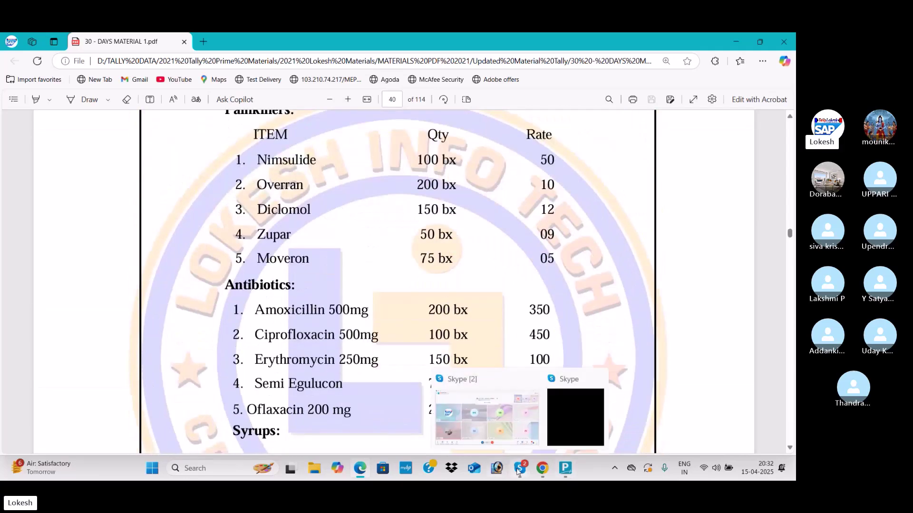
{"action": "left_click", "coordinate": [500, 421]}
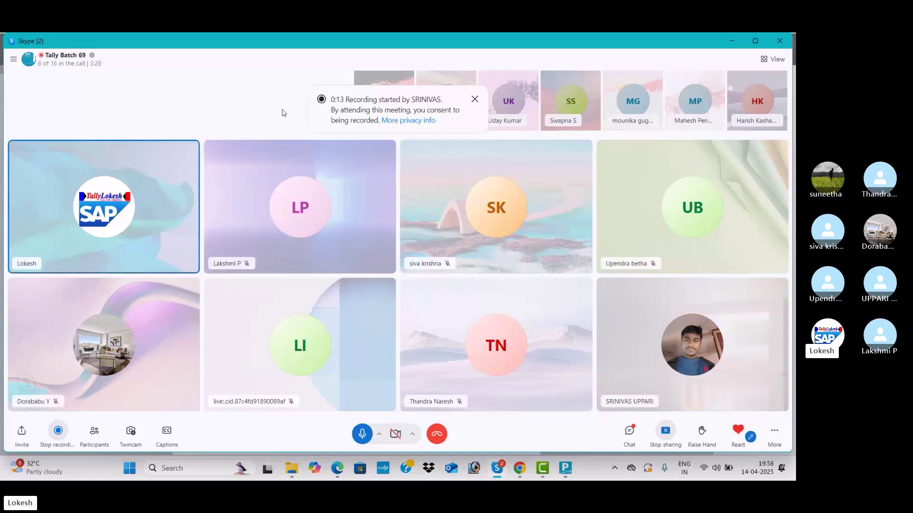
- Switch to Chrome and page through the banner slides on the Lokesh Infotech home page
{"action": "mouse_move", "coordinate": [519, 468]}
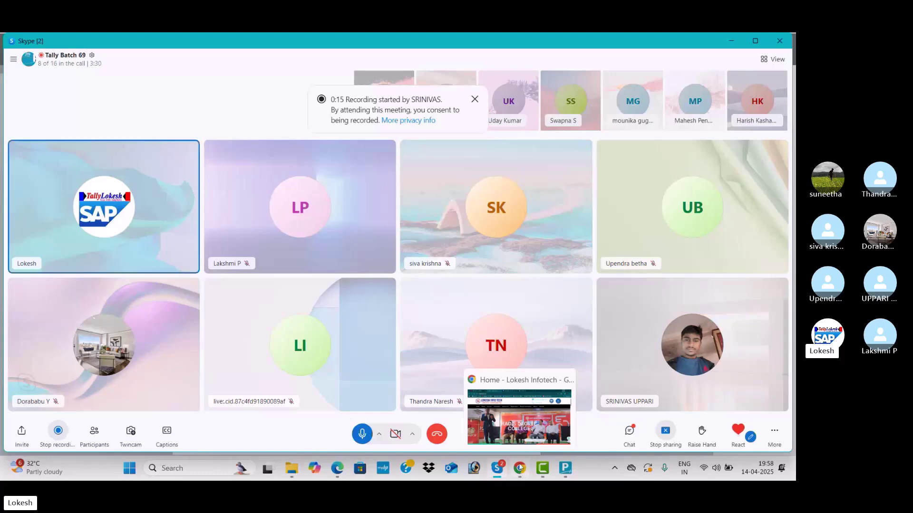
{"action": "left_click", "coordinate": [524, 424]}
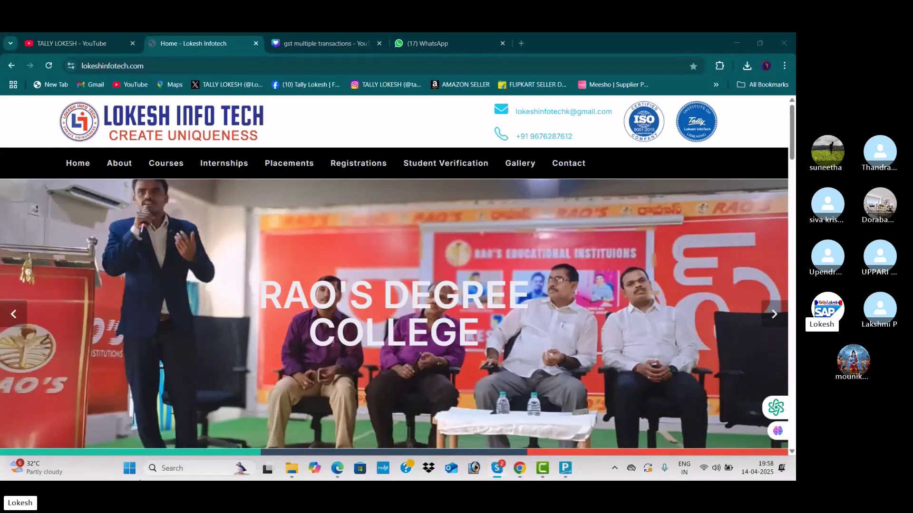
{"action": "left_click", "coordinate": [14, 314]}
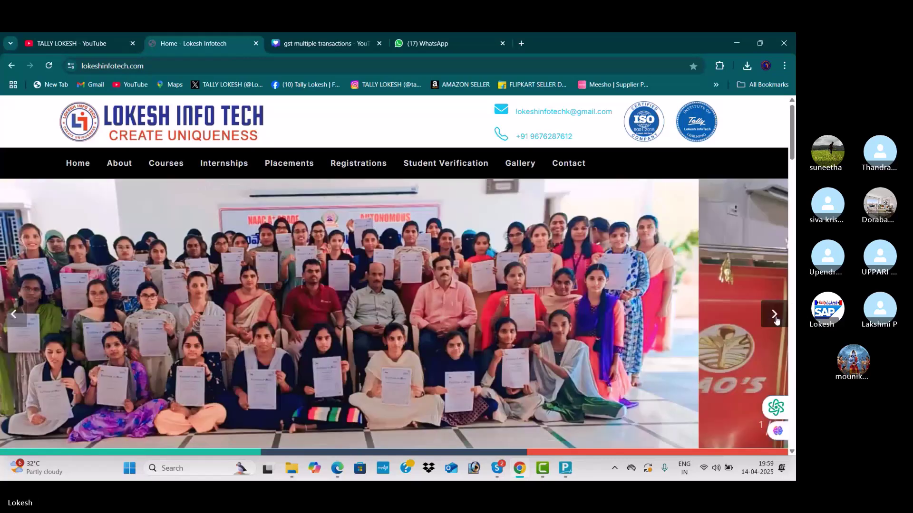
{"action": "left_click", "coordinate": [775, 315]}
{"action": "left_click", "coordinate": [774, 316]}
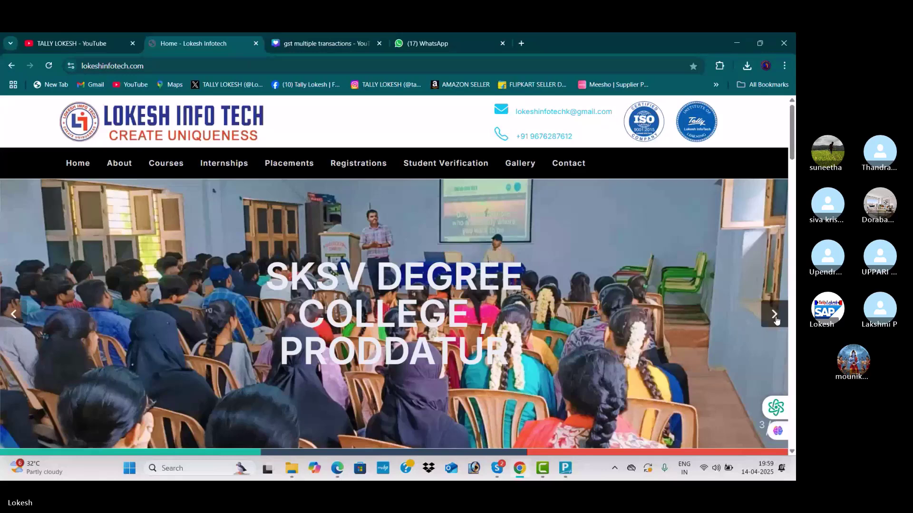
{"action": "left_click", "coordinate": [774, 315]}
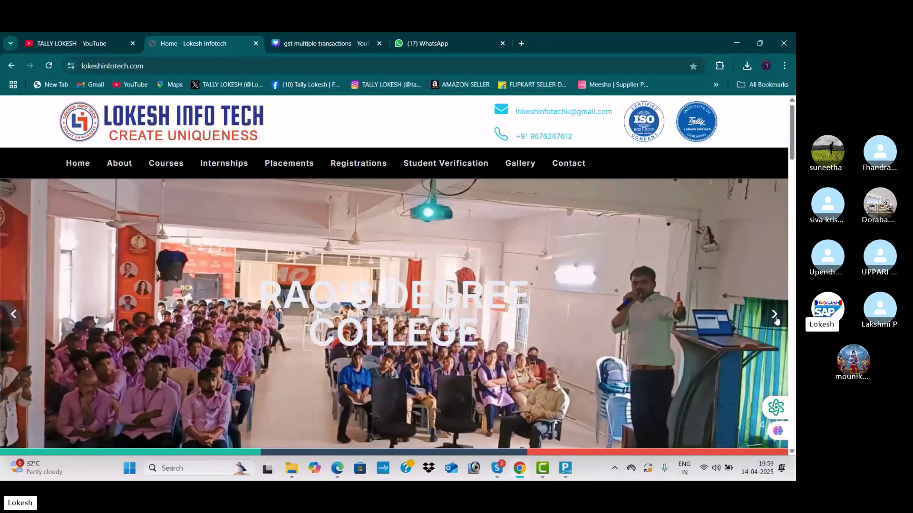
{"action": "key", "text": "alt+Tab"}
{"action": "key", "text": "alt+Tab"}
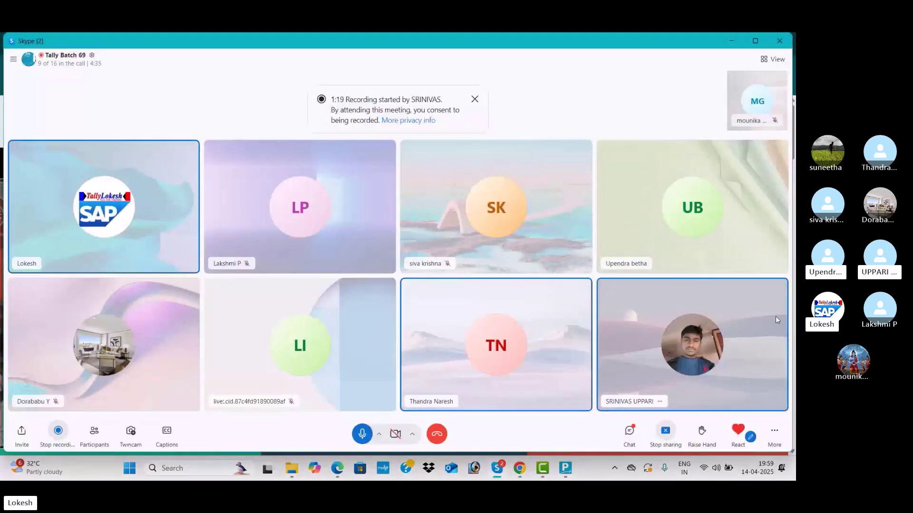
{"action": "key", "text": "alt+Tab"}
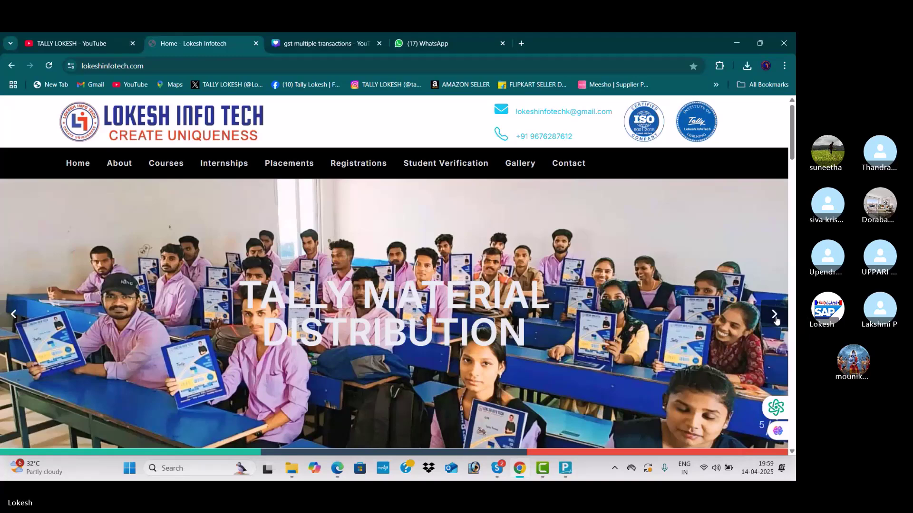
{"action": "left_click", "coordinate": [774, 316]}
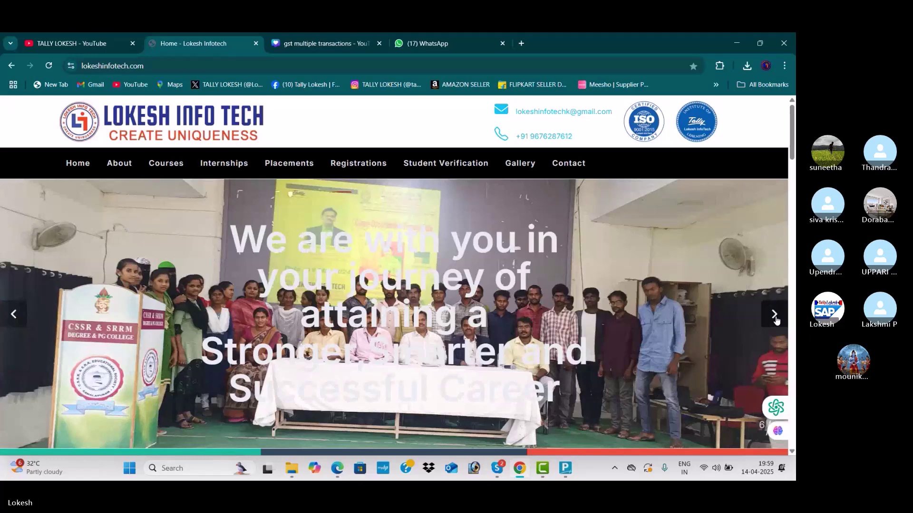
{"action": "left_click", "coordinate": [774, 315]}
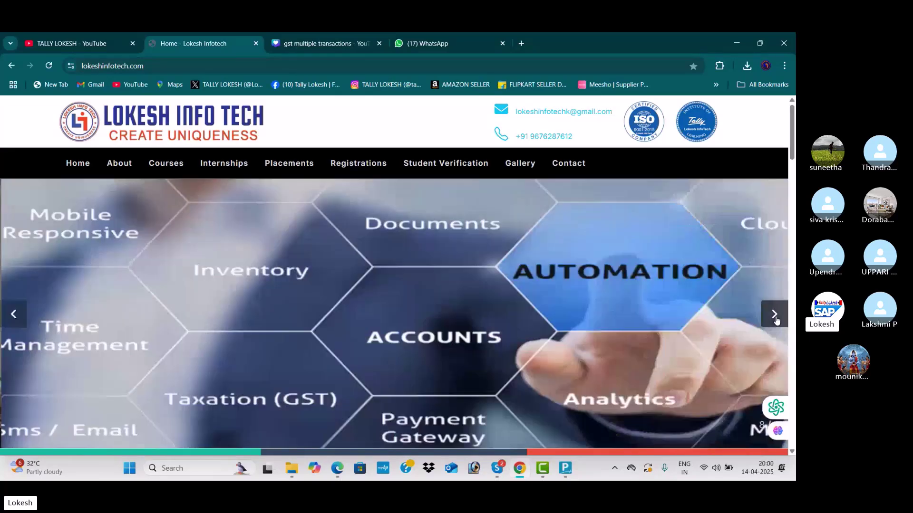
{"action": "left_click", "coordinate": [775, 315]}
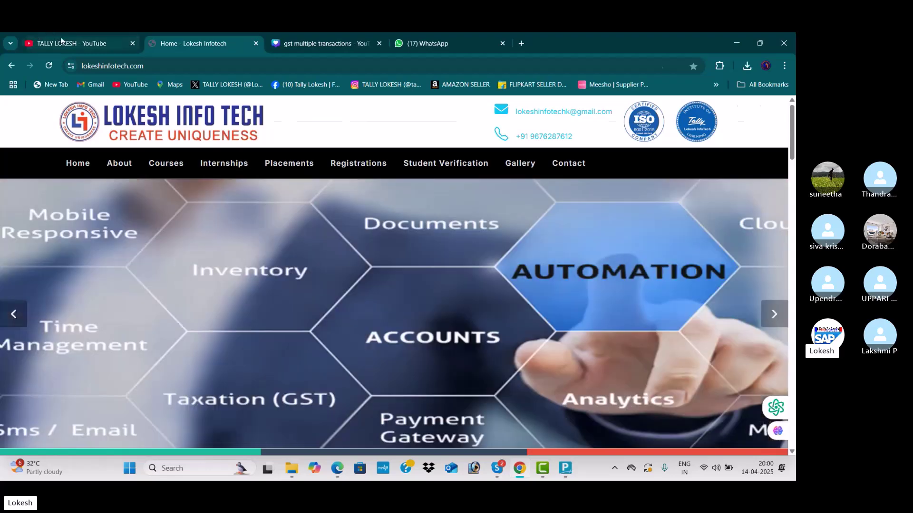
- Open the TALLY LOKESH YouTube channel page and look through its latest uploaded videos
{"action": "left_click", "coordinate": [61, 41]}
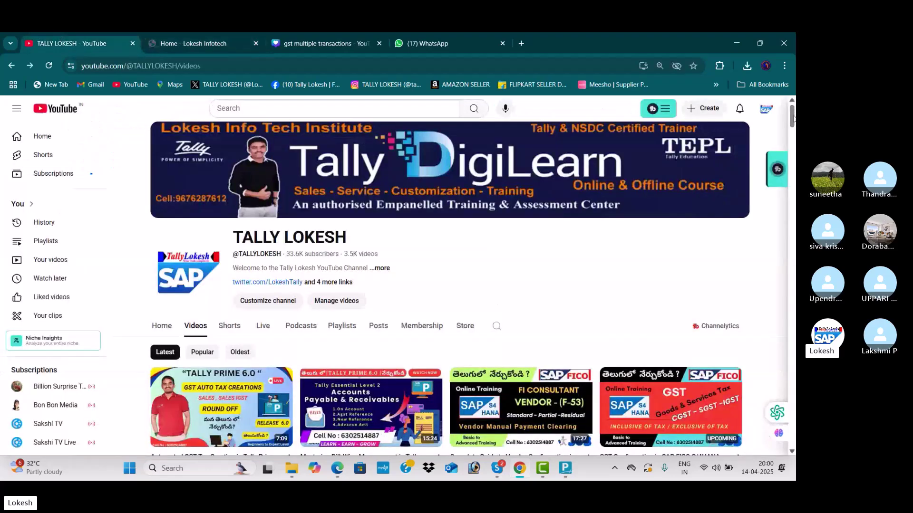
{"action": "left_click_drag", "start_coordinate": [793, 118], "coordinate": [793, 132]}
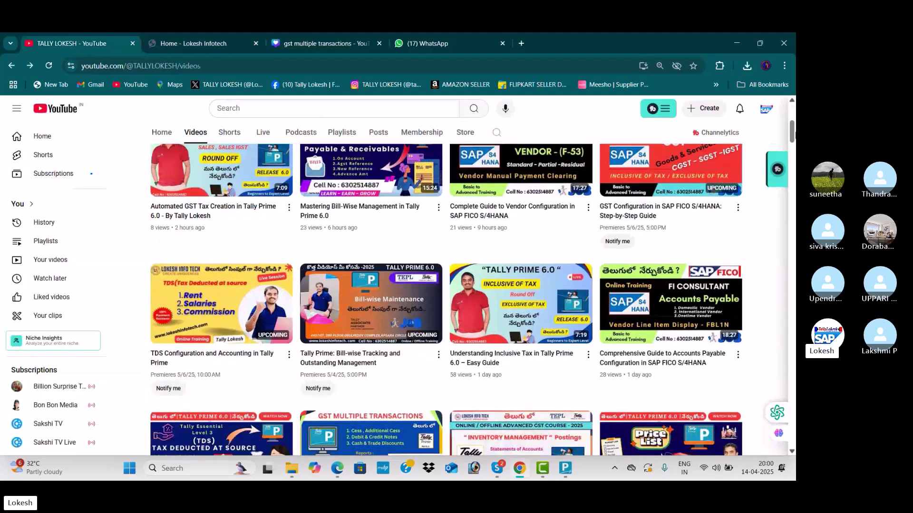
{"action": "scroll", "coordinate": [468, 299], "scroll_direction": "down", "scroll_amount": 5}
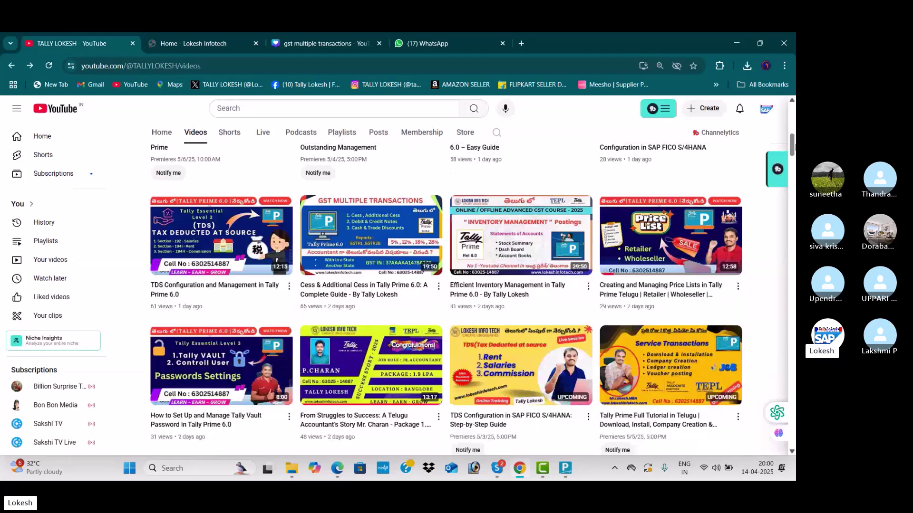
{"action": "scroll", "coordinate": [470, 299], "scroll_direction": "down", "scroll_amount": 3}
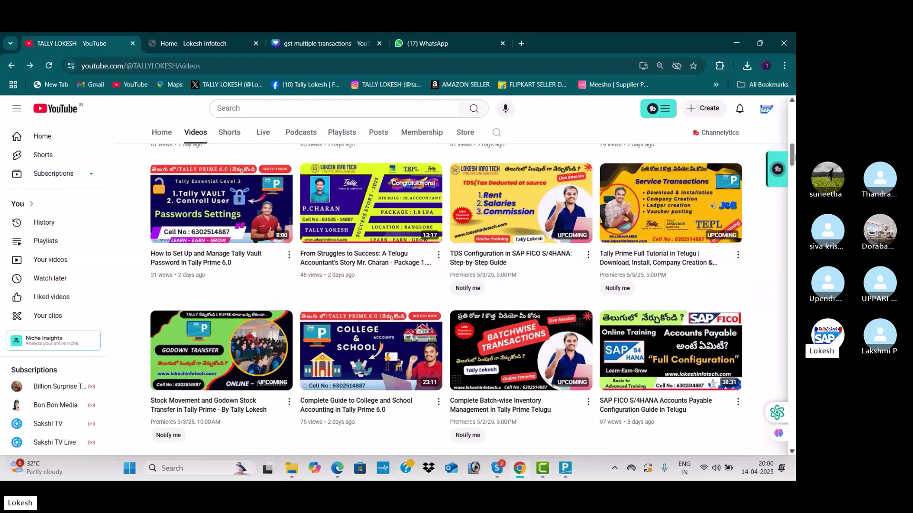
- Switch to the Skype call and ring all group members who have not joined, closing the participant list when done
{"action": "key", "text": "alt+Tab"}
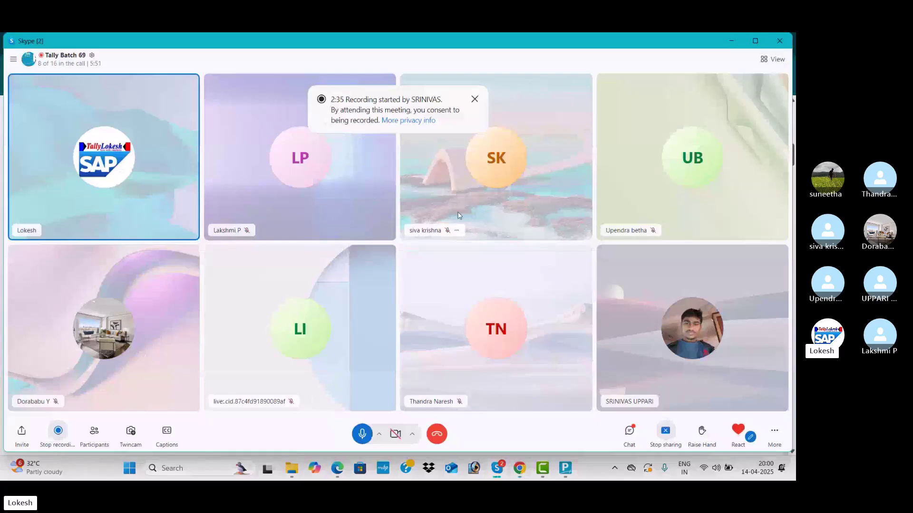
{"action": "left_click", "coordinate": [98, 430]}
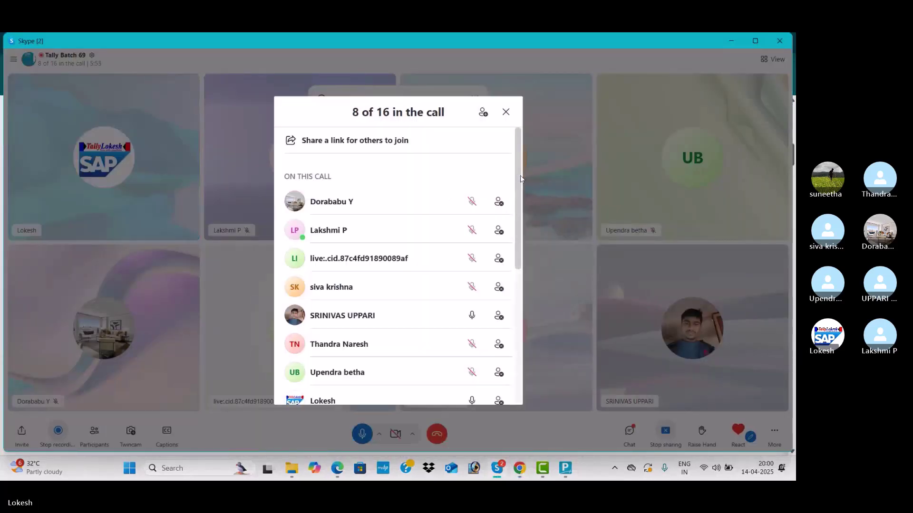
{"action": "scroll", "coordinate": [520, 205], "scroll_direction": "down", "scroll_amount": 1}
{"action": "left_click_drag", "start_coordinate": [520, 204], "coordinate": [524, 264]}
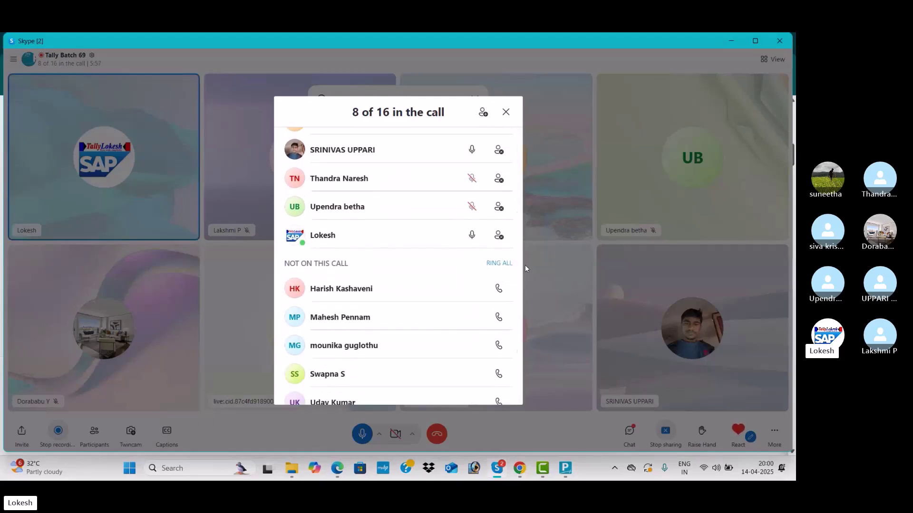
{"action": "left_click", "coordinate": [500, 267]}
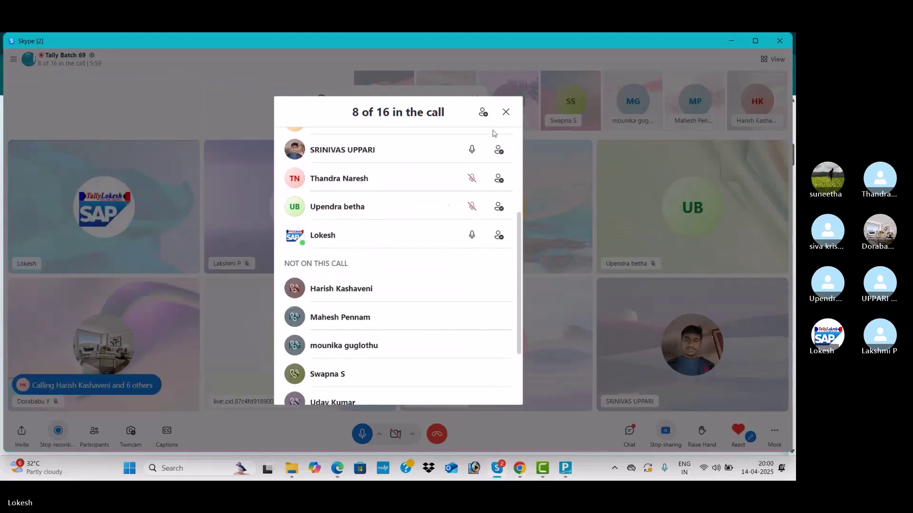
{"action": "left_click", "coordinate": [506, 113]}
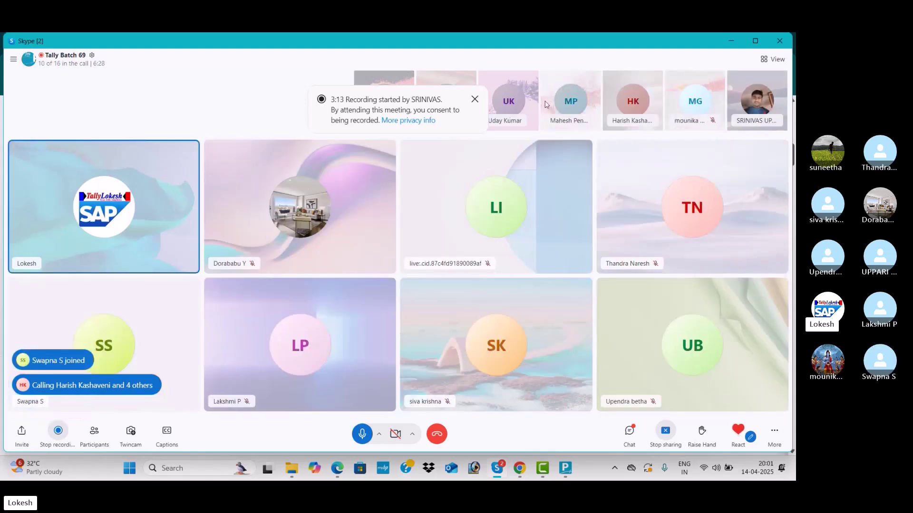
- Switch to TallyPrime at its company selection list
{"action": "mouse_move", "coordinate": [576, 463]}
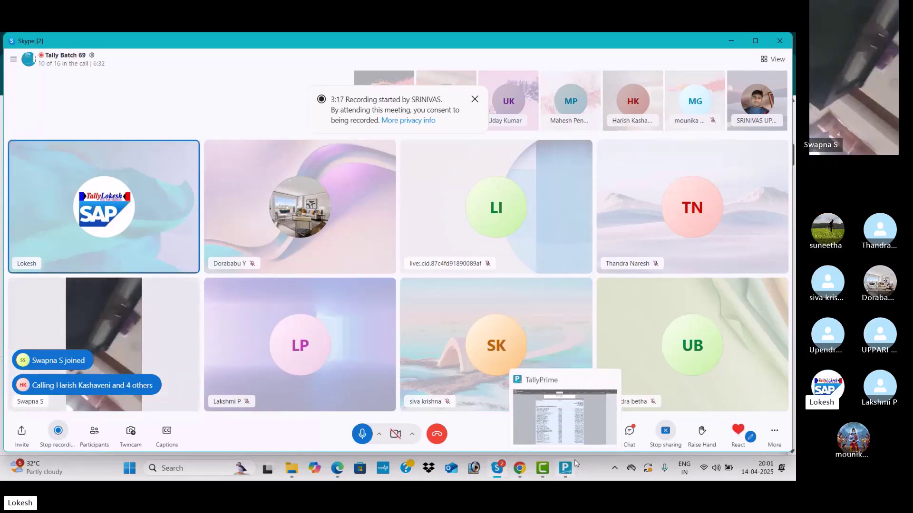
{"action": "left_click", "coordinate": [594, 418]}
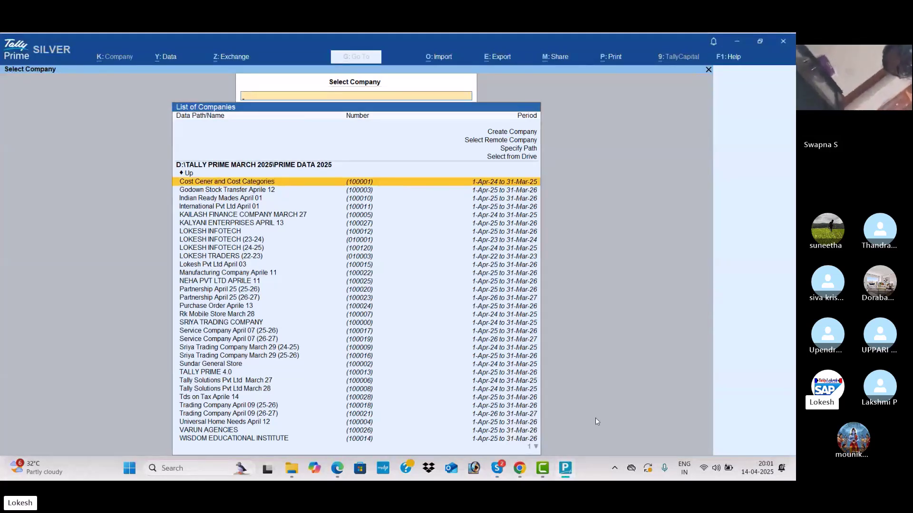
- Switch to the 30 - DAYS MATERIAL 1 PDF and review Problem-6 on interest calculation, including its transactions and the interest rates on each capital
{"action": "left_click", "coordinate": [341, 467]}
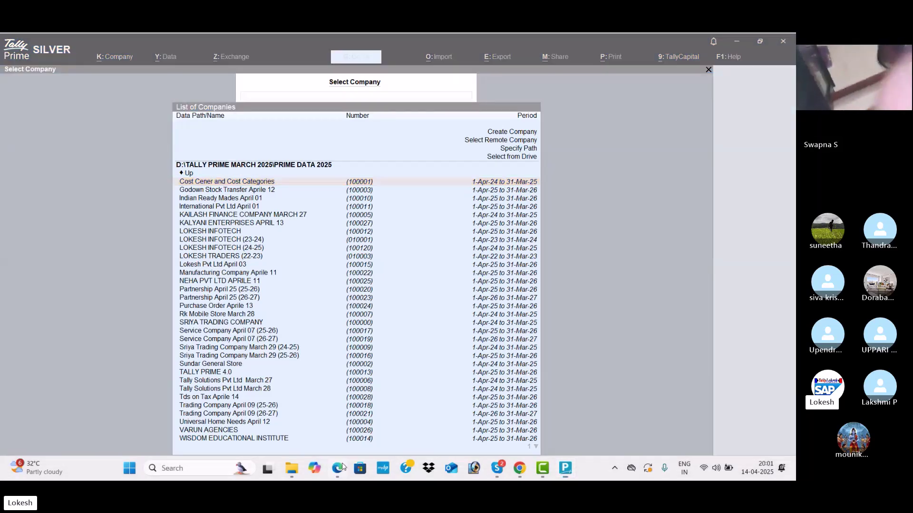
{"action": "scroll", "coordinate": [576, 244], "scroll_direction": "up", "scroll_amount": 4}
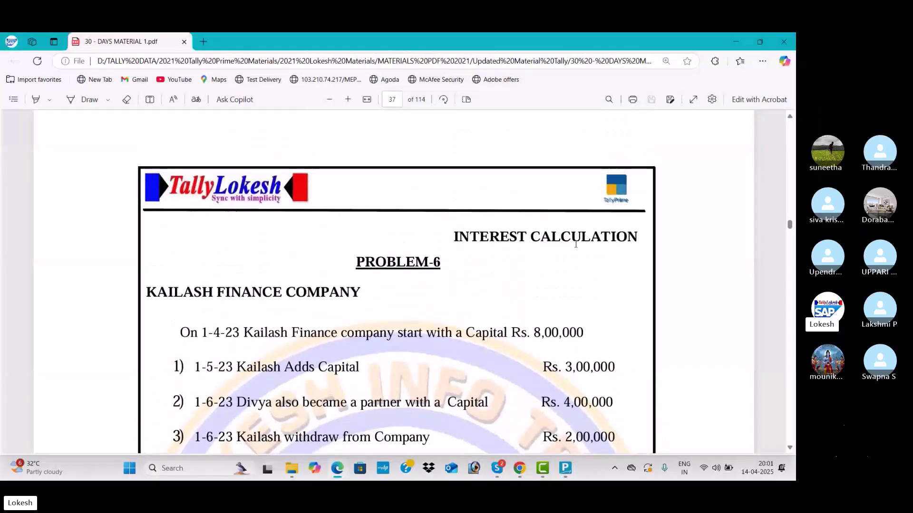
{"action": "scroll", "coordinate": [576, 244], "scroll_direction": "up", "scroll_amount": 1}
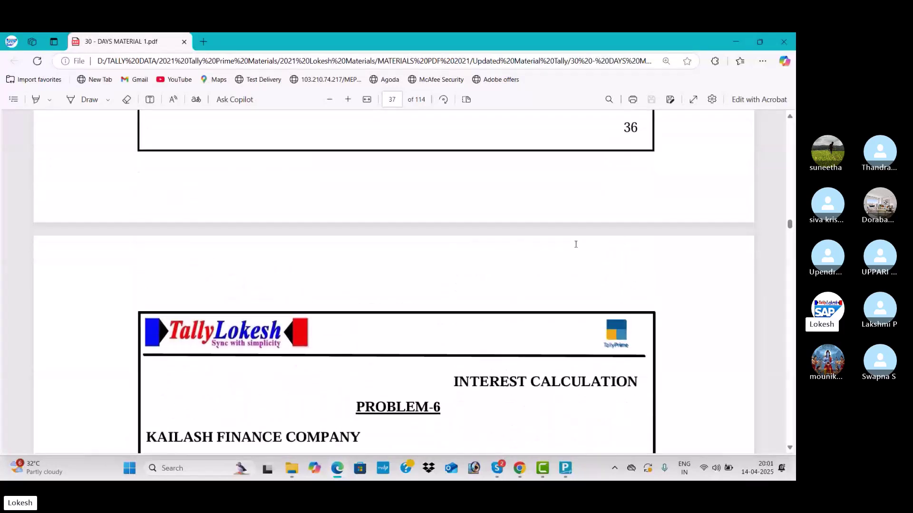
{"action": "scroll", "coordinate": [575, 244], "scroll_direction": "down", "scroll_amount": 4}
{"action": "scroll", "coordinate": [576, 245], "scroll_direction": "down", "scroll_amount": 2}
{"action": "scroll", "coordinate": [575, 245], "scroll_direction": "down", "scroll_amount": 3}
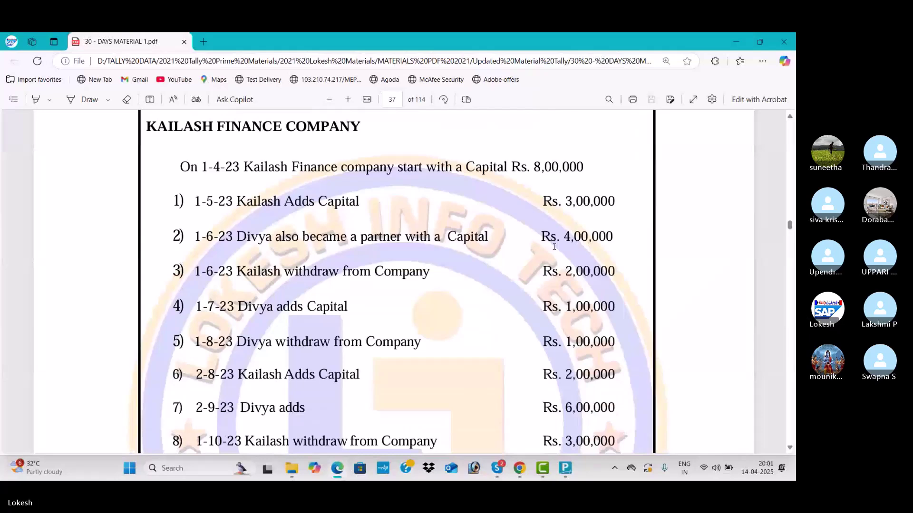
{"action": "scroll", "coordinate": [215, 166], "scroll_direction": "down", "scroll_amount": 13}
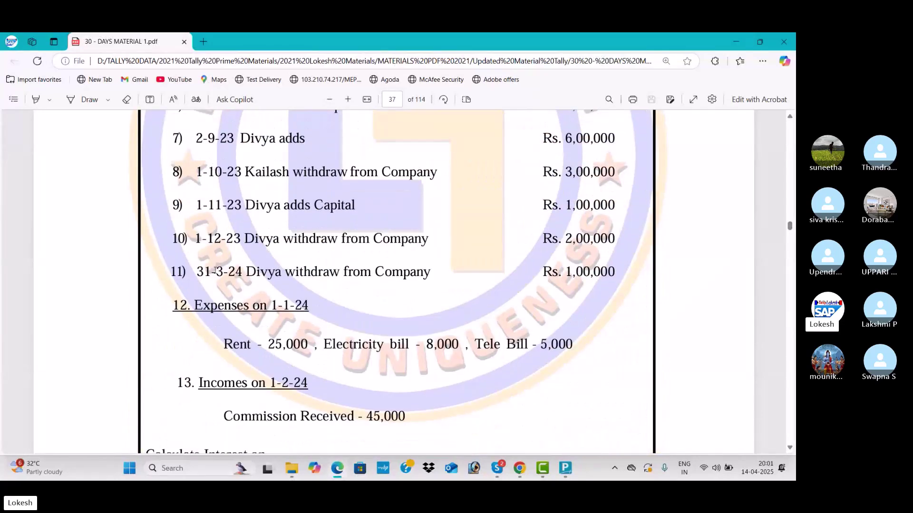
{"action": "scroll", "coordinate": [215, 272], "scroll_direction": "down", "scroll_amount": 9}
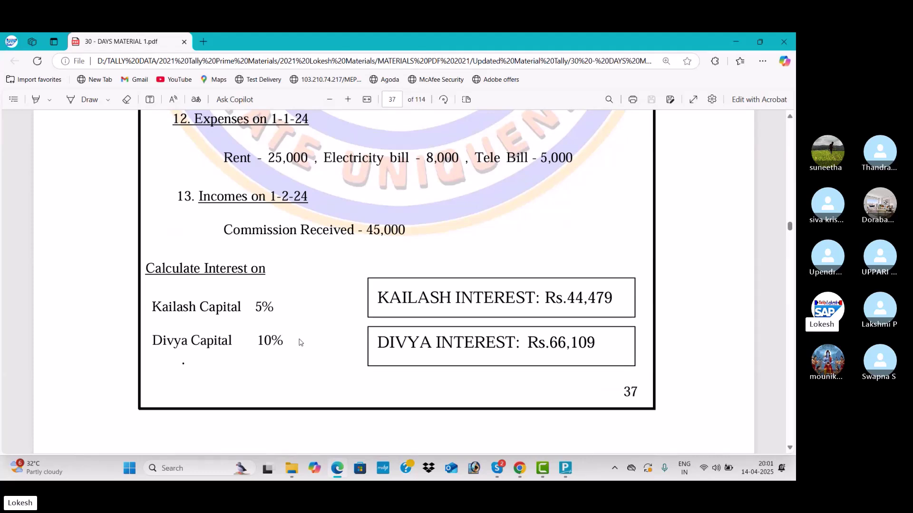
{"action": "left_click_drag", "start_coordinate": [256, 306], "coordinate": [292, 310]}
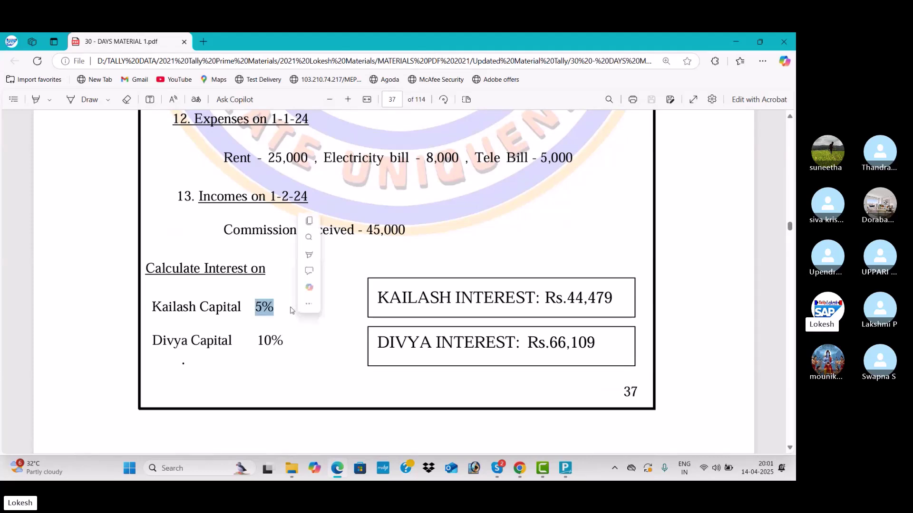
{"action": "left_click_drag", "start_coordinate": [256, 340], "coordinate": [296, 347]}
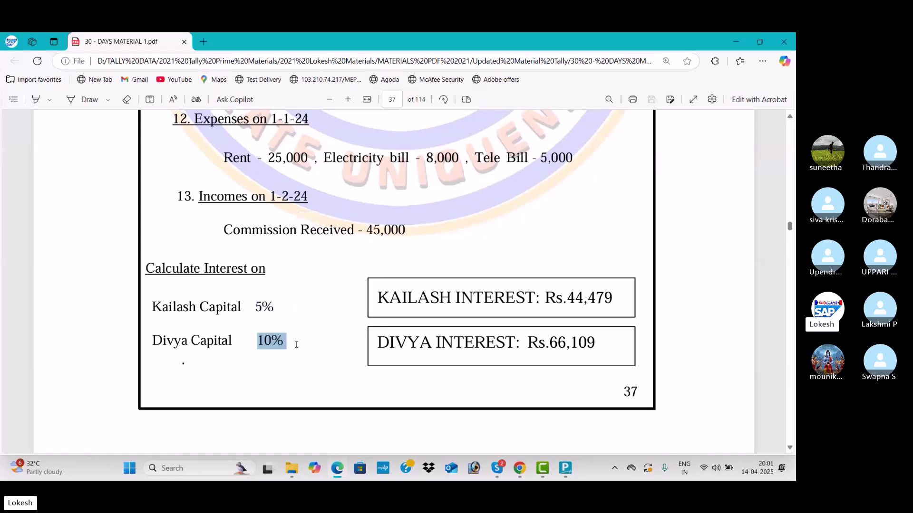
{"action": "scroll", "coordinate": [536, 192], "scroll_direction": "up", "scroll_amount": 10}
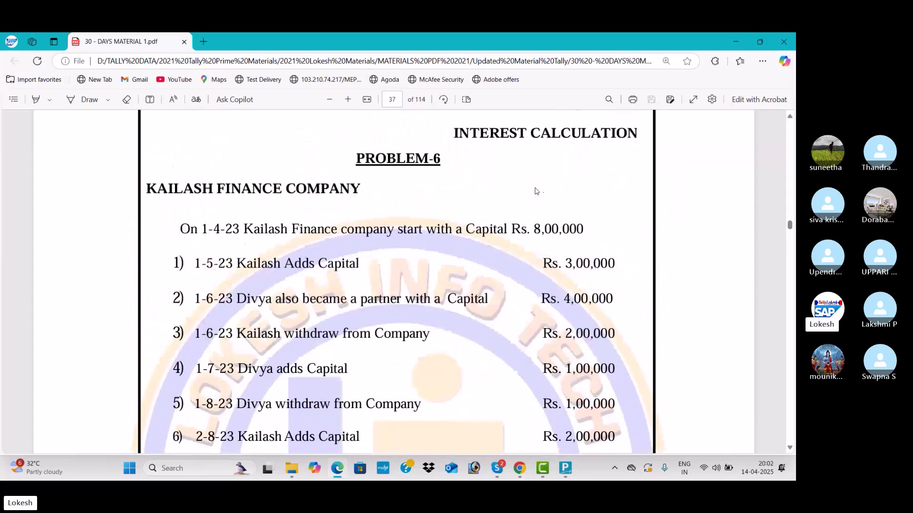
{"action": "scroll", "coordinate": [536, 191], "scroll_direction": "up", "scroll_amount": 1}
{"action": "scroll", "coordinate": [536, 191], "scroll_direction": "down", "scroll_amount": 1}
- Switch to TallyPrime and open the form for creating a new company
{"action": "left_click", "coordinate": [566, 468]}
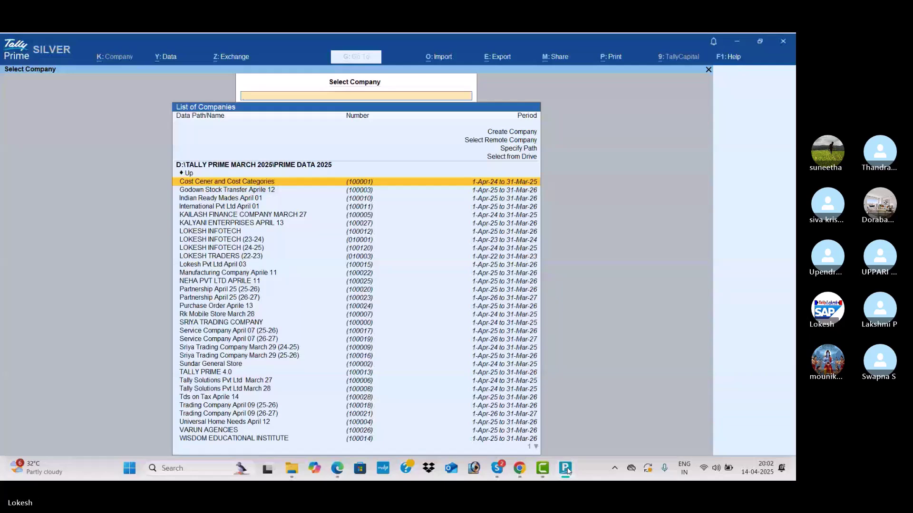
{"action": "key", "text": "Up"}
{"action": "key", "text": "Up"}
{"action": "key", "text": "Up"}
{"action": "key", "text": "Up"}
{"action": "key", "text": "Up"}
{"action": "key", "text": "Up"}
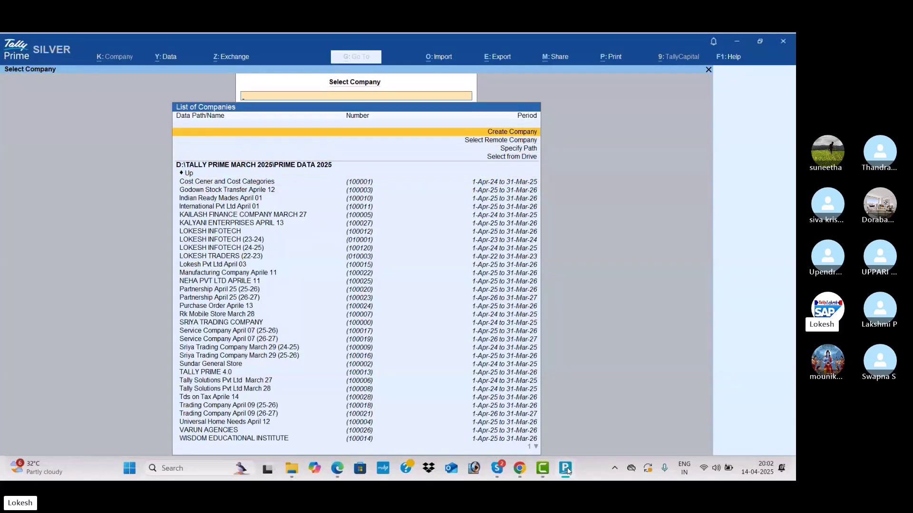
{"action": "key", "text": "Return"}
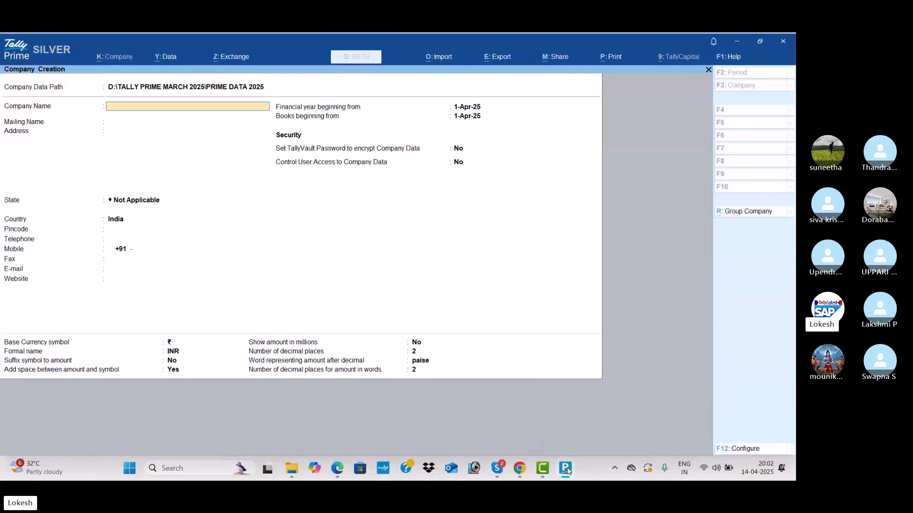
- Create the company KAILASH FINANCE COMPANY with Andhra Pradesh as its state, leaving the other details at their defaults
{"action": "type", "text": "KAILASH"}
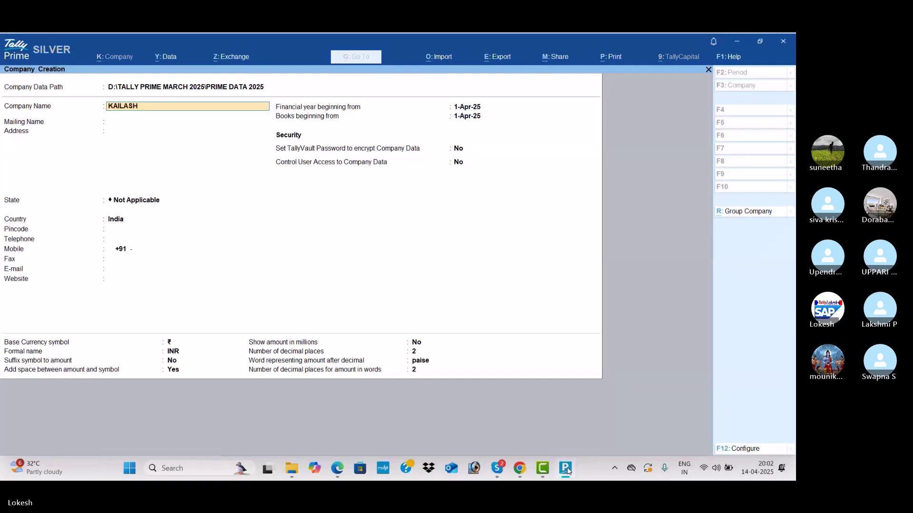
{"action": "type", "text": " FINAN"}
{"action": "type", "text": "CE COMPANY"}
{"action": "key", "text": "Return"}
{"action": "key", "text": "Return"}
{"action": "key", "text": "Return"}
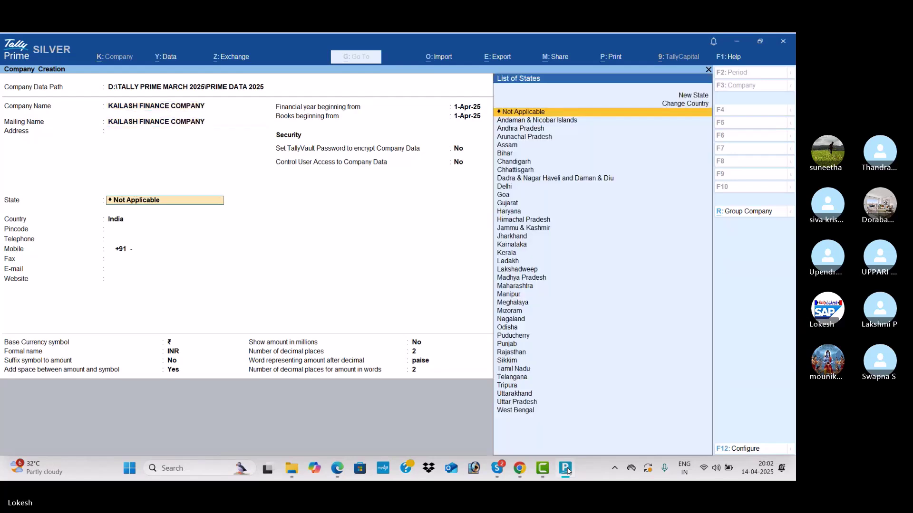
{"action": "key", "text": "Down"}
{"action": "key", "text": "Down"}
{"action": "key", "text": "Return"}
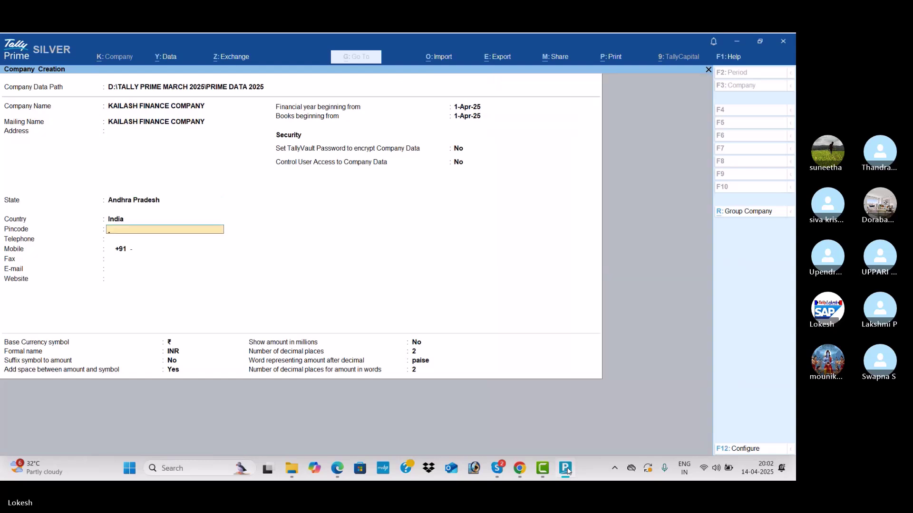
{"action": "key", "text": "Return"}
{"action": "key", "text": "ctrl"}
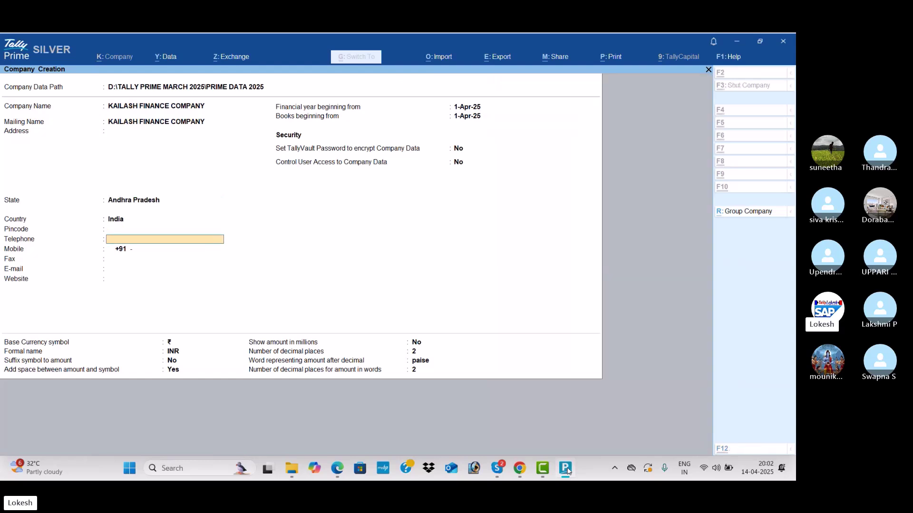
{"action": "key", "text": "ctrl+a"}
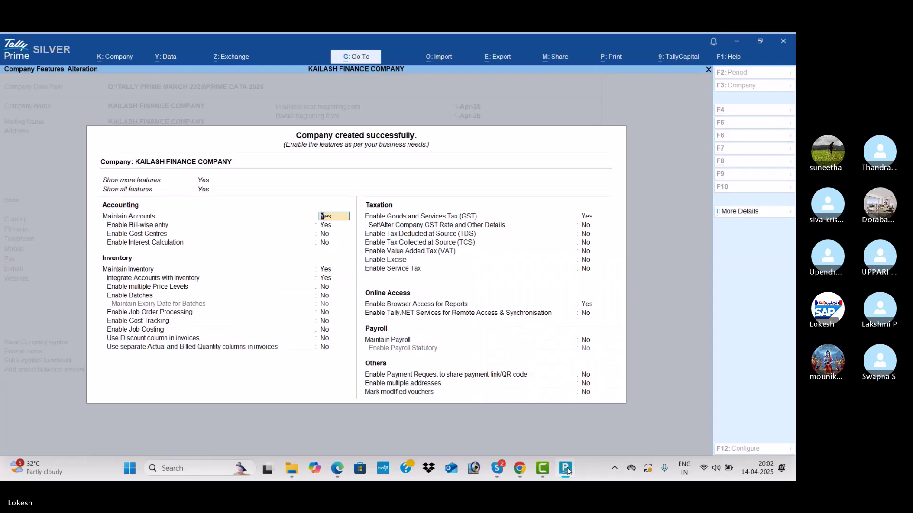
- Disable bill-wise entry and enable interest calculation in the accounting features of the new company
{"action": "key", "text": "Return"}
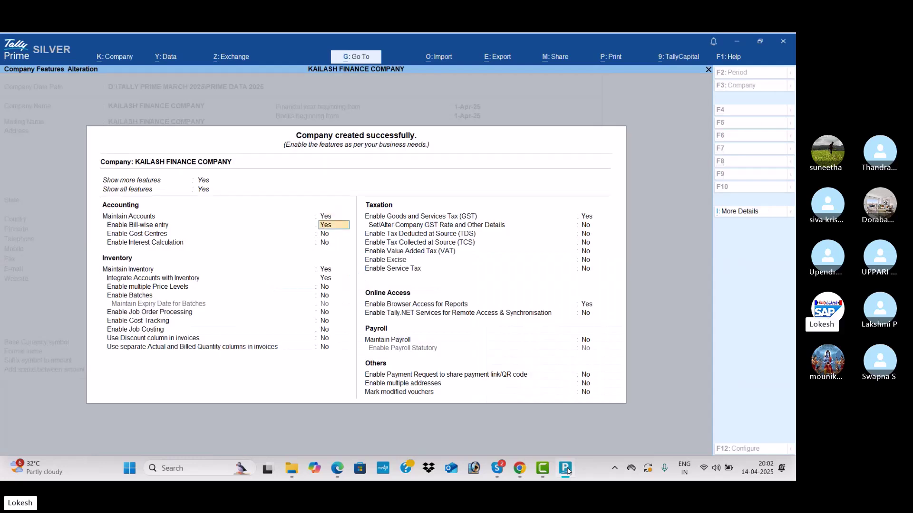
{"action": "type", "text": "N"}
{"action": "key", "text": "Return"}
{"action": "key", "text": "Return"}
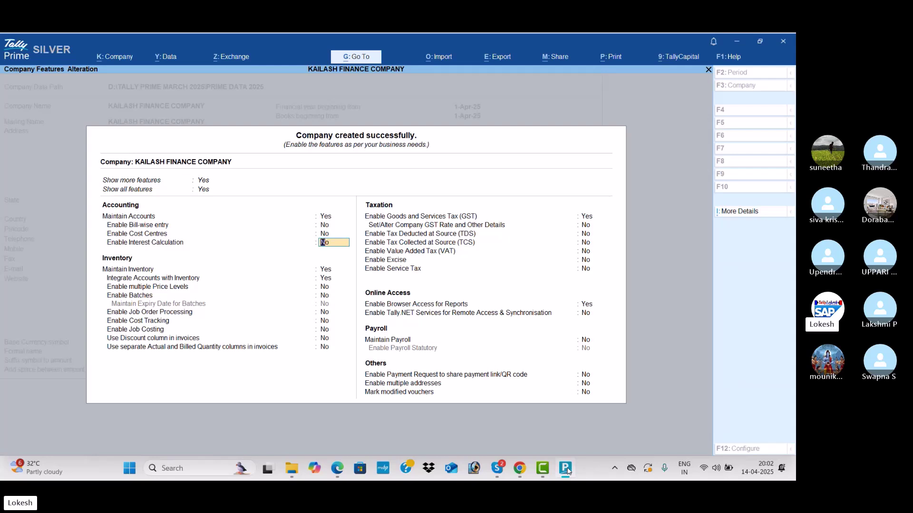
{"action": "key", "text": "y"}
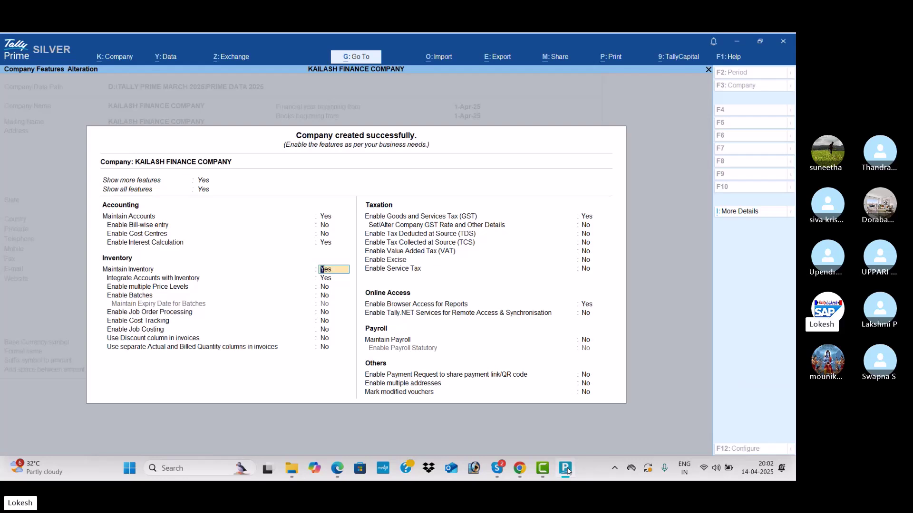
- Turn off inventory maintenance, Goods and Services Tax and browser access for reports in the company features
{"action": "type", "text": "N"}
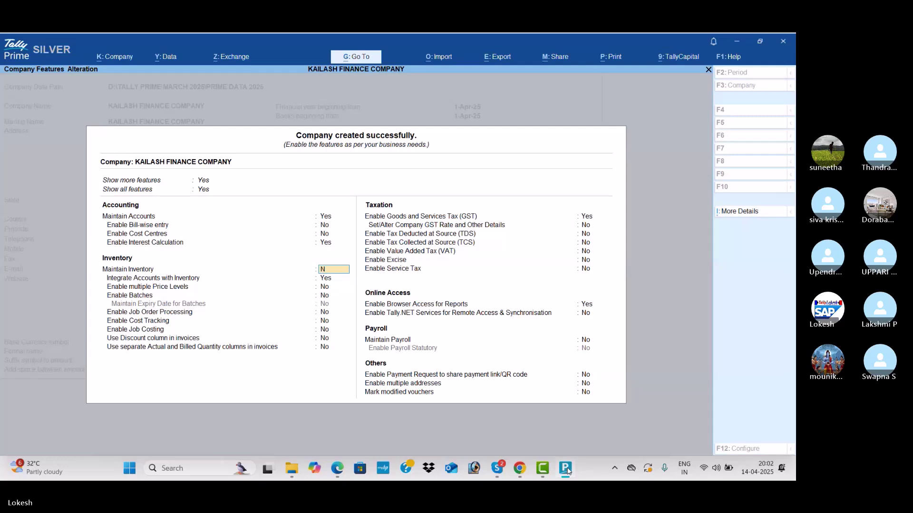
{"action": "key", "text": "Return"}
{"action": "type", "text": "N"}
{"action": "key", "text": "Return"}
{"action": "key", "text": "Return"}
{"action": "key", "text": "Return"}
{"action": "key", "text": "Return"}
{"action": "key", "text": "Return"}
{"action": "key", "text": "Return"}
{"action": "key", "text": "BackSpace"}
{"action": "type", "text": "N"}
{"action": "key", "text": "Return"}
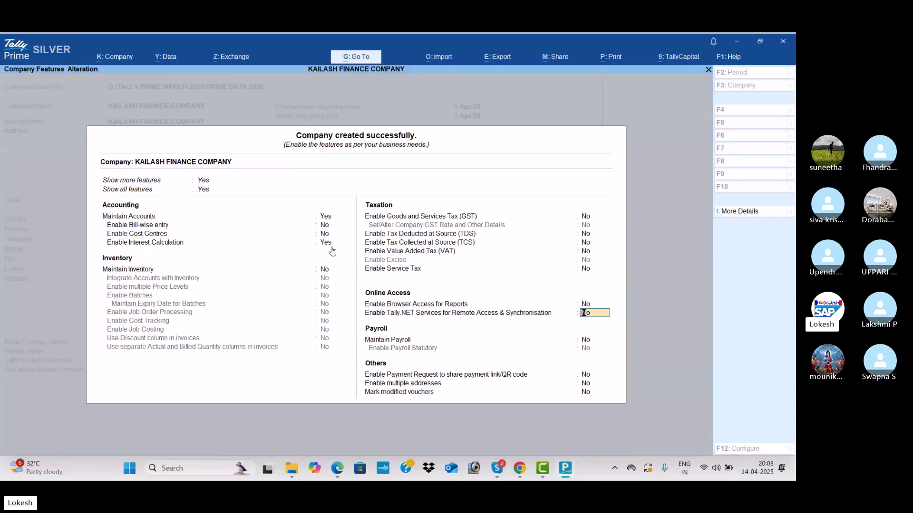
- Leave the remaining online access, payroll and other features at No and accept the company features
{"action": "key", "text": "Return"}
{"action": "key", "text": "Return"}
{"action": "key", "text": "Return"}
{"action": "key", "text": "Return"}
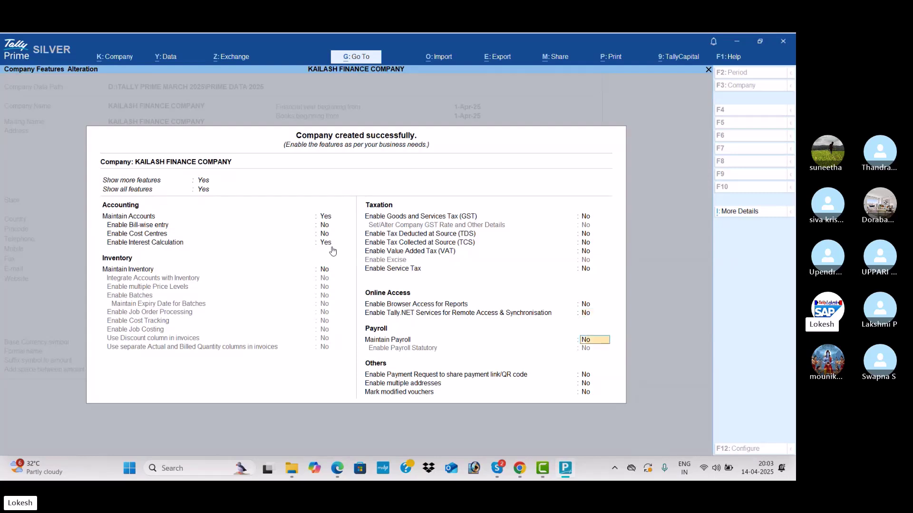
{"action": "key", "text": "Return"}
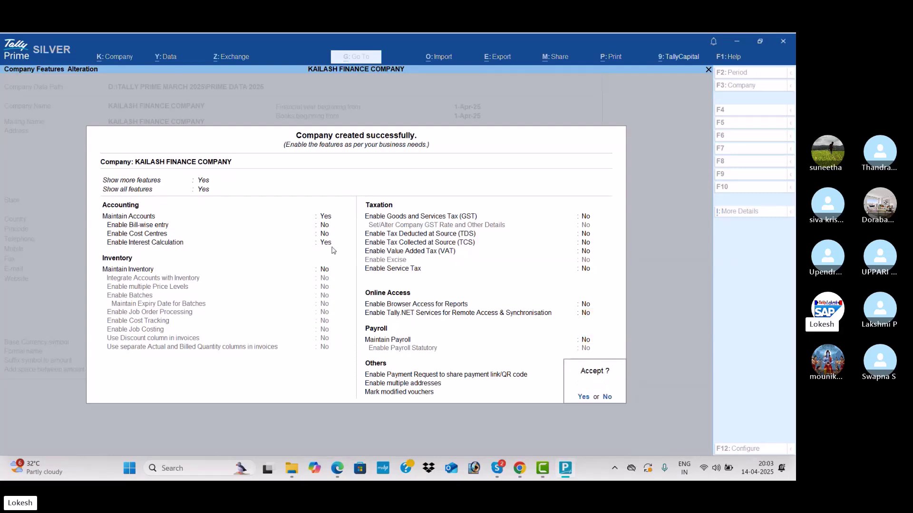
{"action": "key", "text": "Return"}
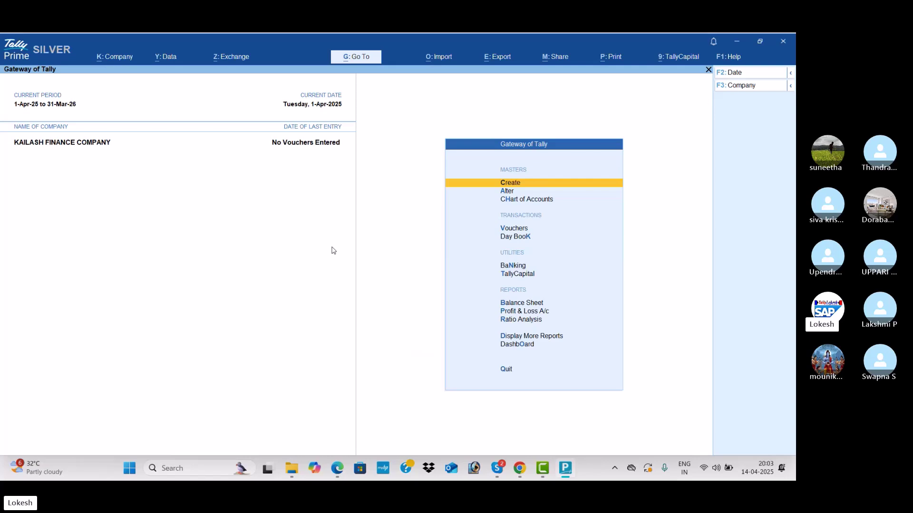
- Start a new ledger and check the capital accounts under Calculate Interest in the practice PDF, returning to TallyPrime when done
{"action": "key", "text": "Return"}
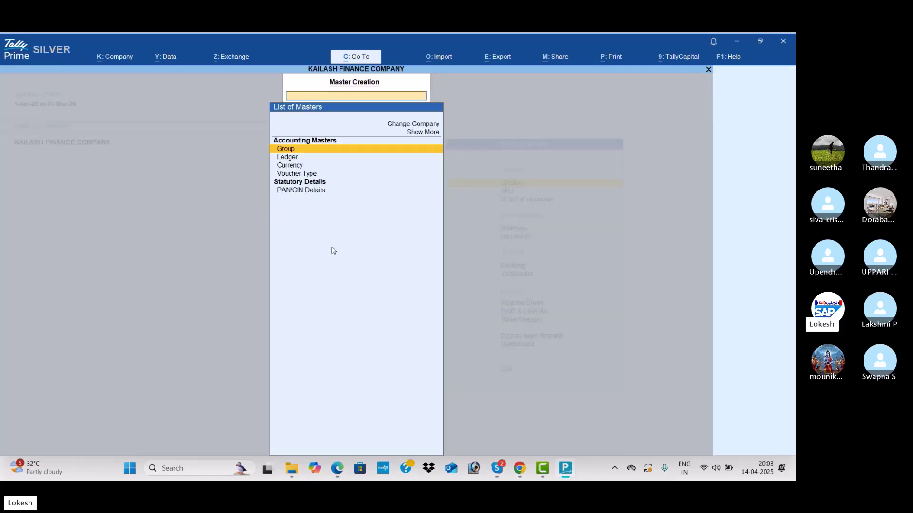
{"action": "key", "text": "Down"}
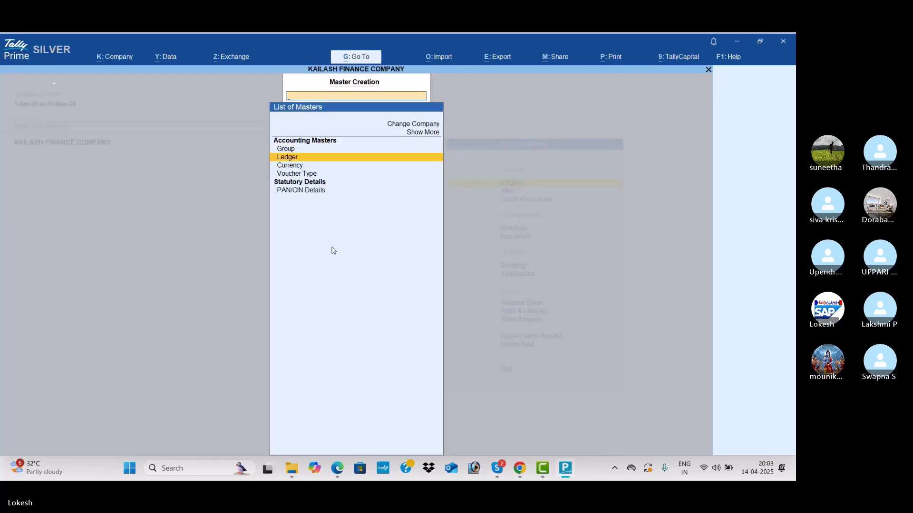
{"action": "key", "text": "Return"}
{"action": "key", "text": "alt+Tab"}
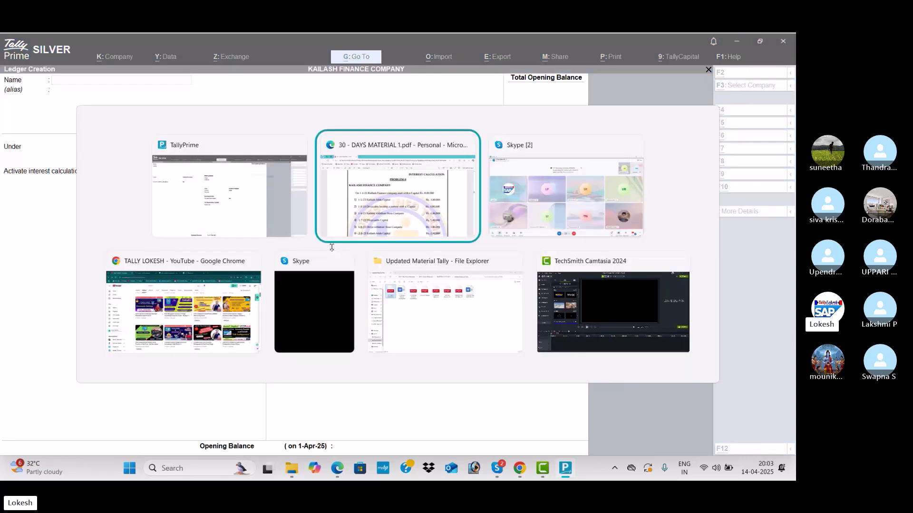
{"action": "scroll", "coordinate": [333, 247], "scroll_direction": "down", "scroll_amount": 10}
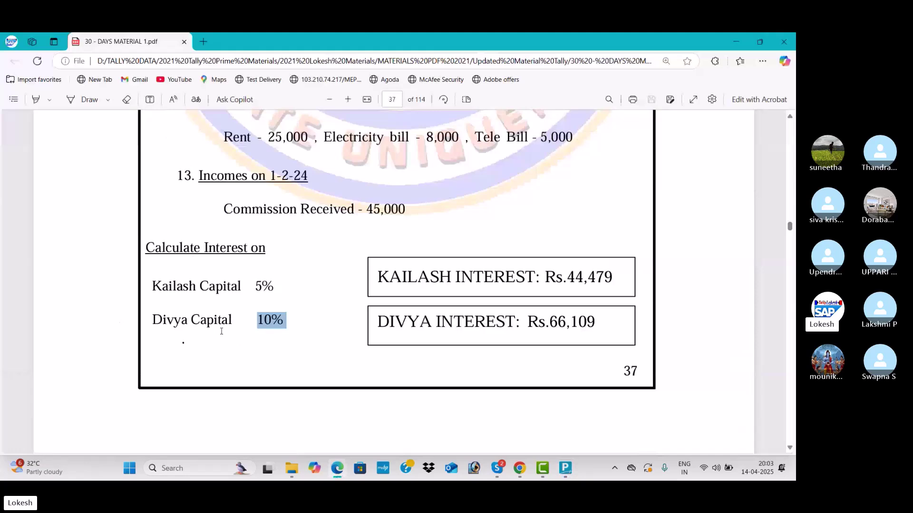
{"action": "key", "text": "alt+Tab"}
- Name the ledger Kailash Capital and place it under the Capital Account group
{"action": "type", "text": "KA"}
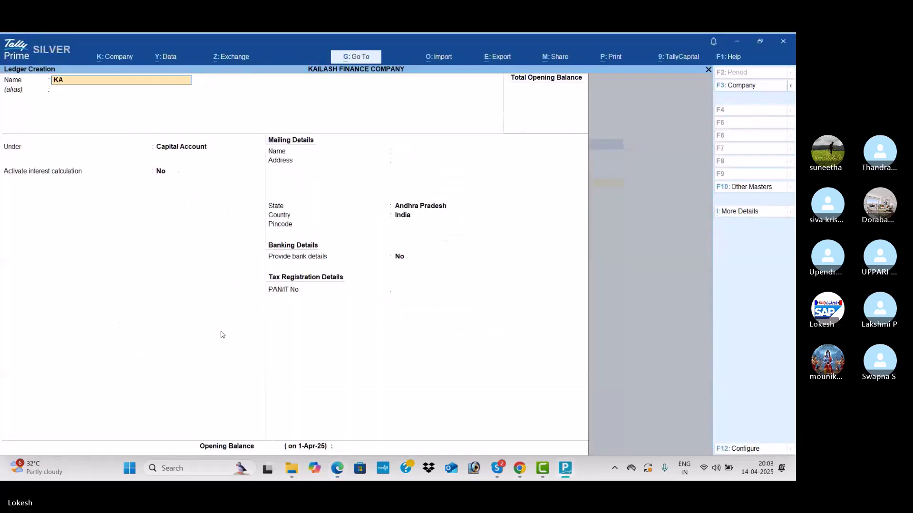
{"action": "key", "text": "BackSpace"}
{"action": "type", "text": "ailash Capital"}
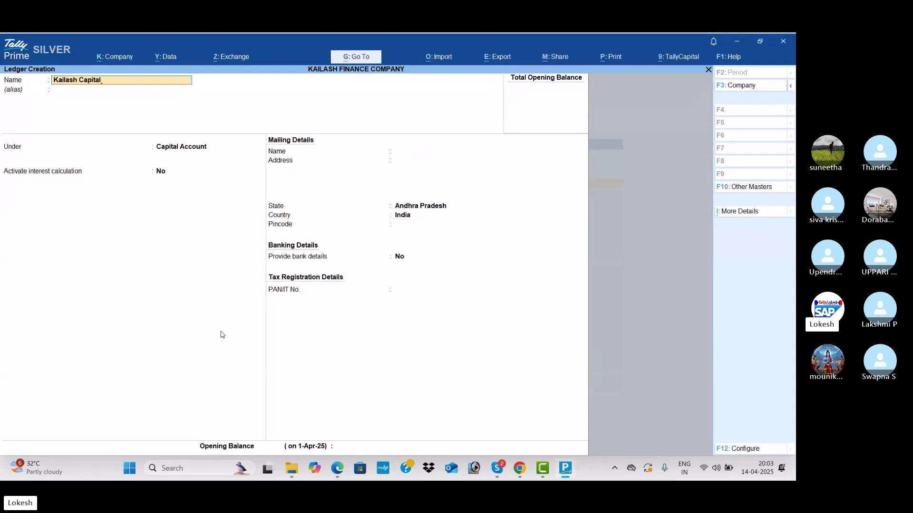
{"action": "key", "text": "Return"}
{"action": "key", "text": "Return"}
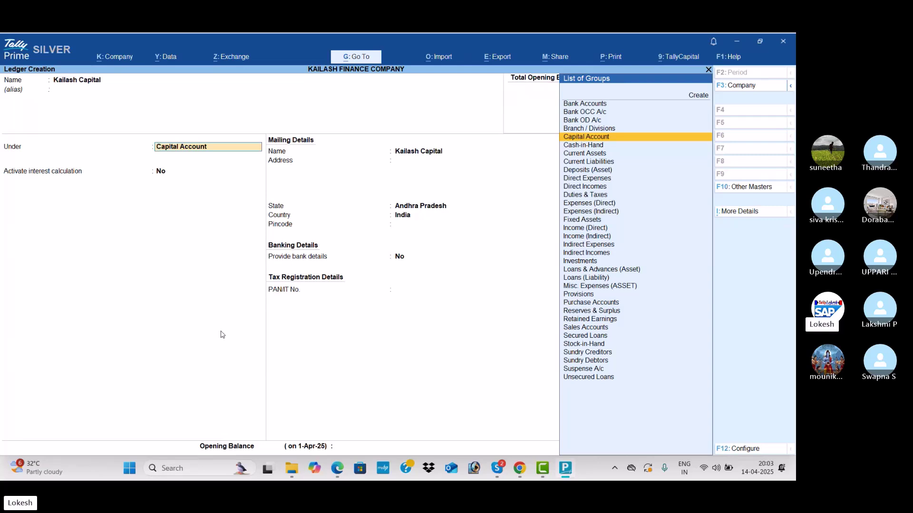
{"action": "key", "text": "Return"}
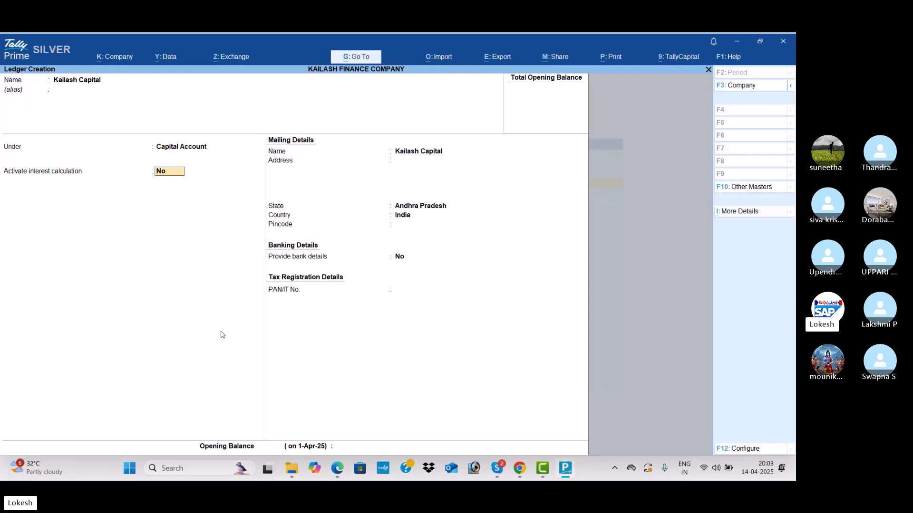
- Activate interest calculation for Kailash Capital, keep transaction dates excluded, and set the 5% rate after consulting the practice PDF
{"action": "type", "text": "y"}
{"action": "key", "text": "Return"}
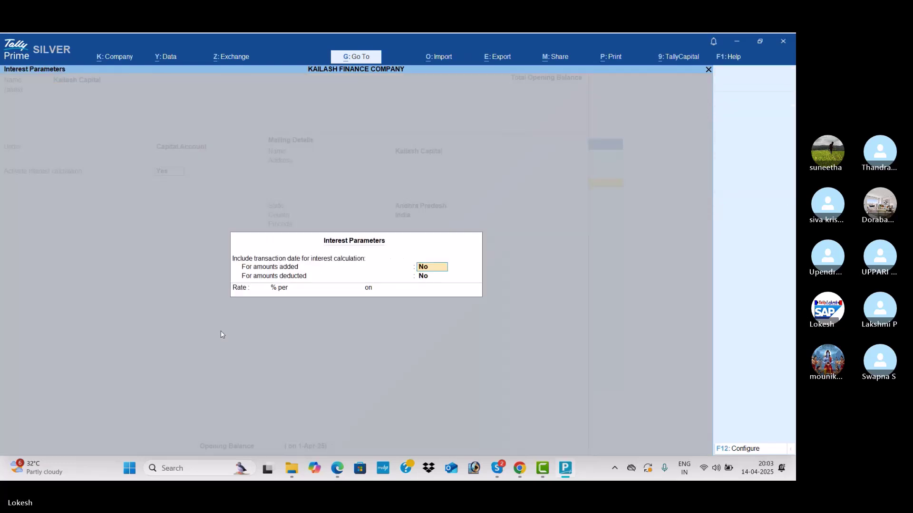
{"action": "key", "text": "Return"}
{"action": "key", "text": "Return"}
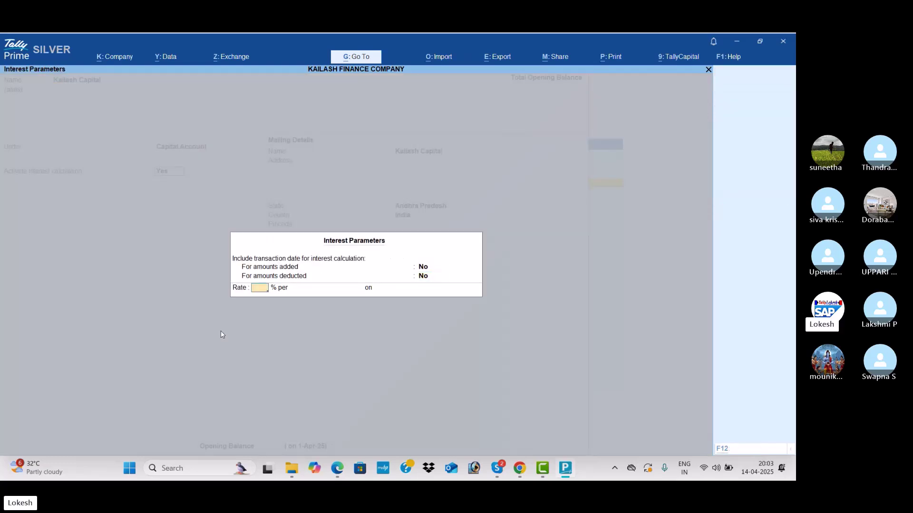
{"action": "key", "text": "alt+Tab"}
{"action": "key", "text": "alt+Tab"}
{"action": "type", "text": "5"}
{"action": "key", "text": "Return"}
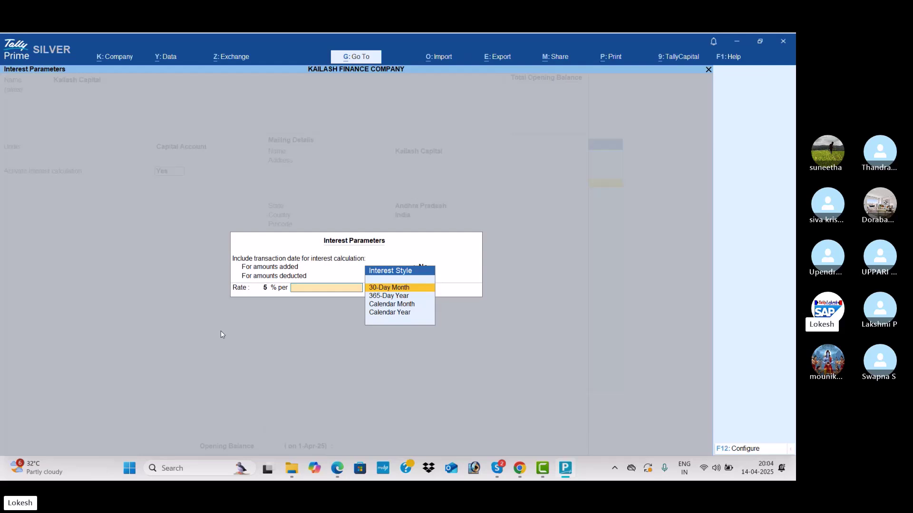
- Charge the Kailash Capital interest per 365-Day Year on All Balances and save the ledger with its remaining details at default
{"action": "key", "text": "Down"}
{"action": "key", "text": "Return"}
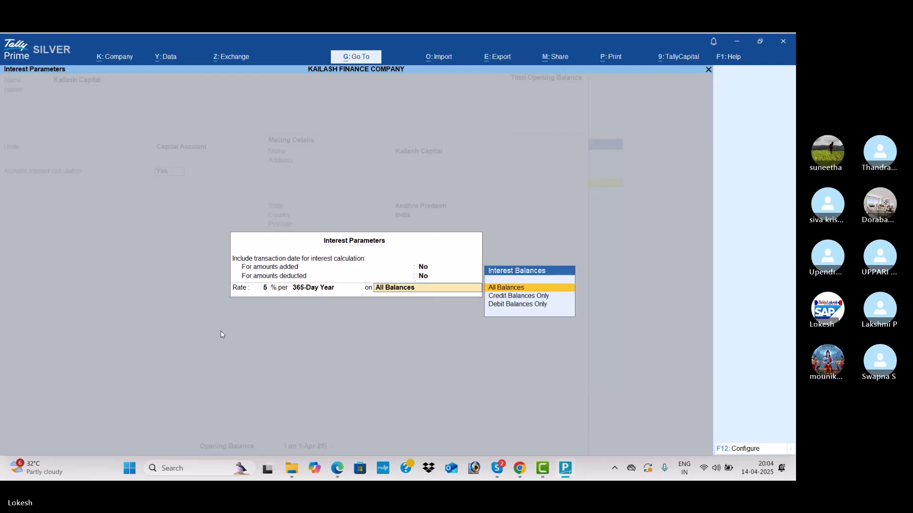
{"action": "key", "text": "Return"}
{"action": "key", "text": "Return"}
{"action": "key", "text": "Return"}
{"action": "key", "text": "Return"}
{"action": "key", "text": "Return"}
{"action": "key", "text": "Return"}
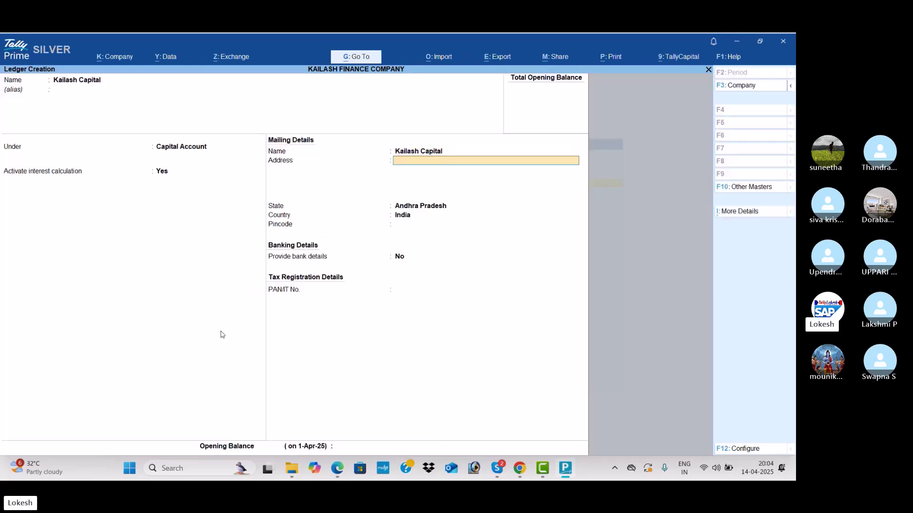
{"action": "key", "text": "Return"}
{"action": "key", "text": "Return"}
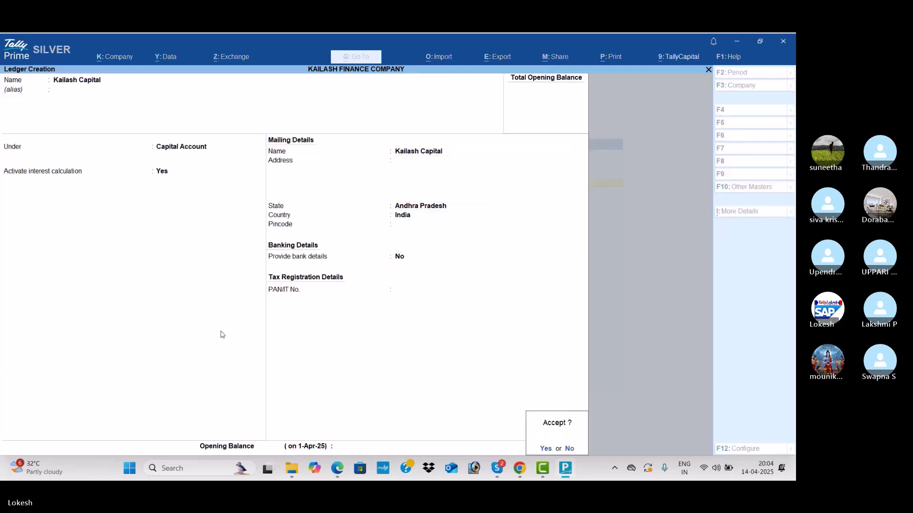
{"action": "key", "text": "Return"}
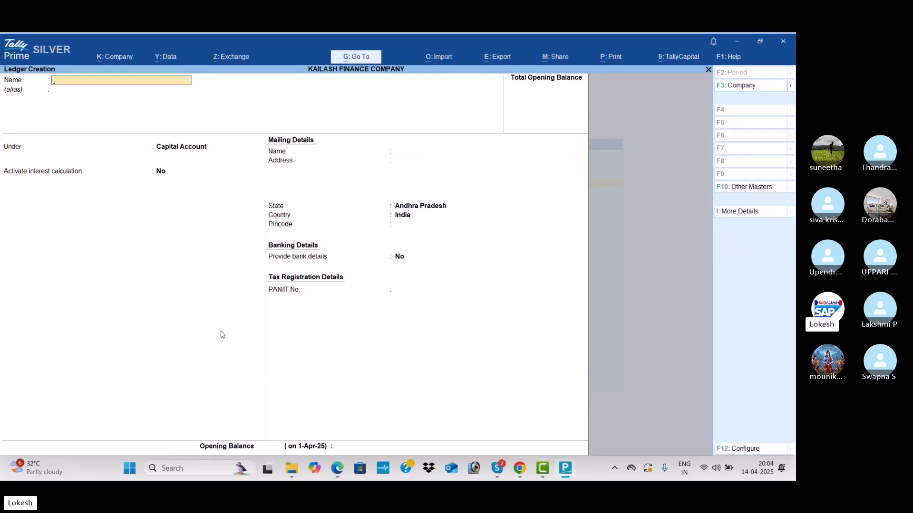
- Check the second capital account in the practice PDF and name a new ledger Divay Capital under Capital Account
{"action": "key", "text": "alt+Tab"}
{"action": "key", "text": "alt+Tab"}
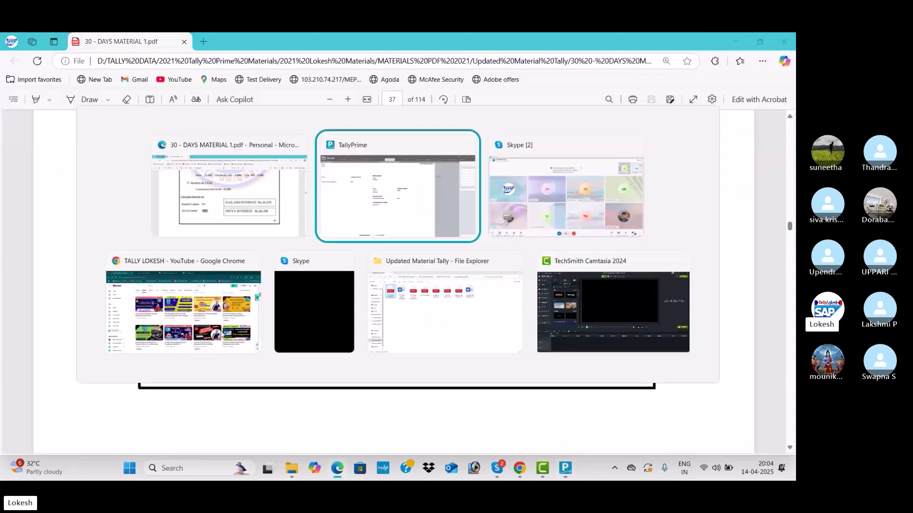
{"action": "type", "text": "Divay capital"}
{"action": "key", "text": "Return"}
{"action": "key", "text": "Return"}
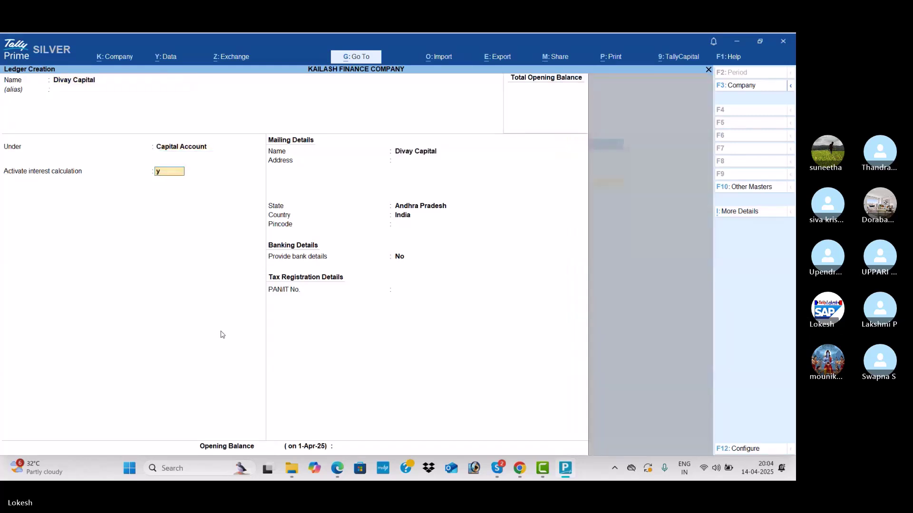
- Activate interest calculation for Divay Capital at 10% per 365-Day Year on All Balances, excluding transaction dates
{"action": "key", "text": "y"}
{"action": "key", "text": "Return"}
{"action": "key", "text": "Return"}
{"action": "type", "text": "10"}
{"action": "key", "text": "Return"}
{"action": "key", "text": "Down"}
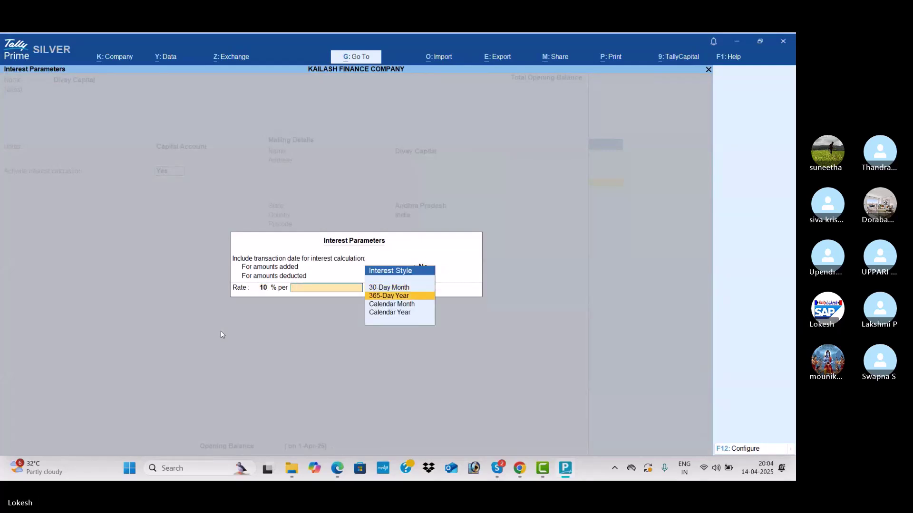
{"action": "key", "text": "Return"}
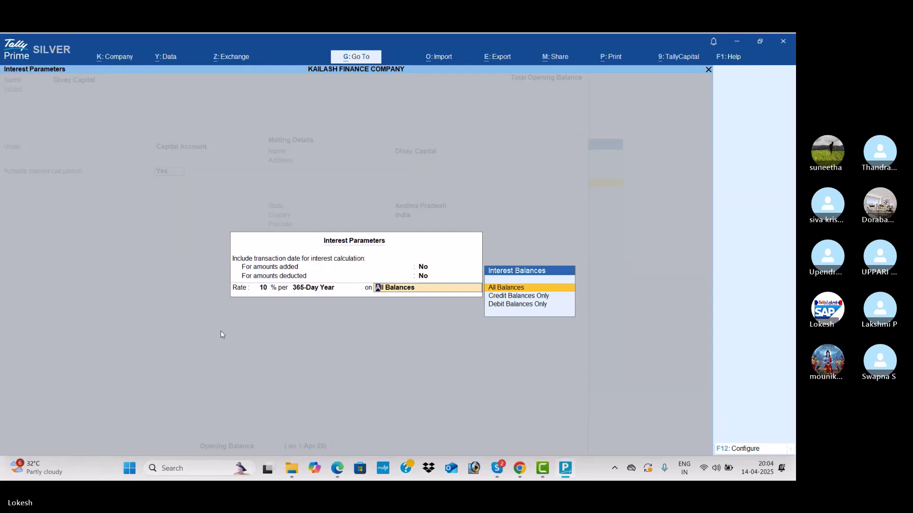
{"action": "key", "text": "Return"}
- Leave the mailing, banking and tax details of Divay Capital at default and save the ledger
{"action": "key", "text": "Return"}
{"action": "key", "text": "Return"}
{"action": "key", "text": "Return"}
{"action": "key", "text": "Return"}
{"action": "key", "text": "Return"}
{"action": "key", "text": "Return"}
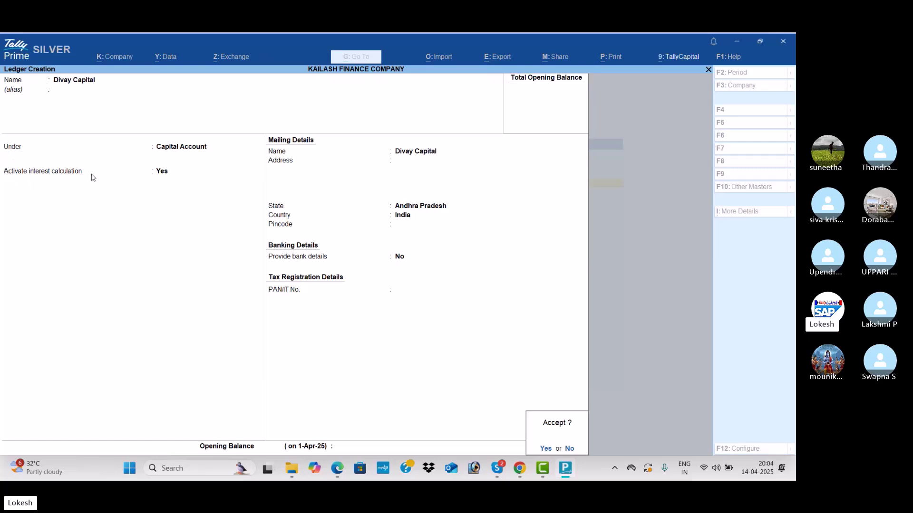
{"action": "key", "text": "y"}
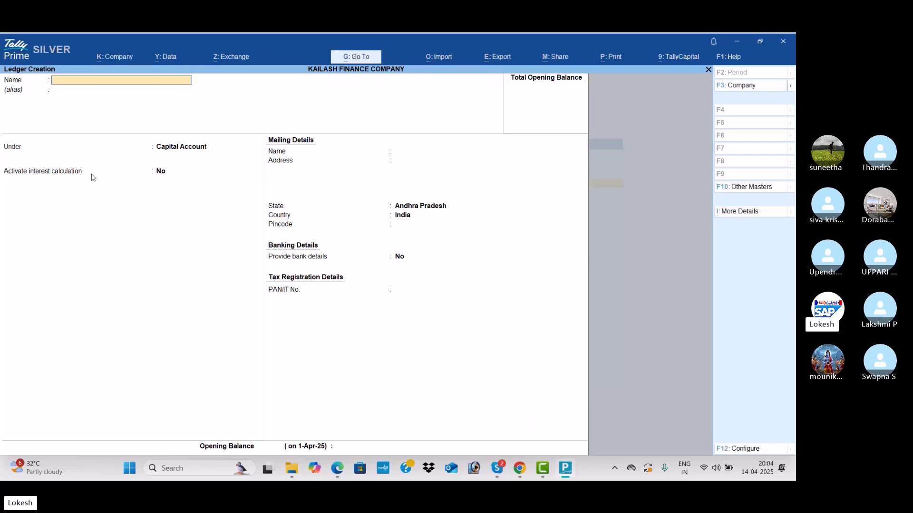
- Look up the expenses in the practice PDF and name a new ledger Rent under the Indirect Expenses group
{"action": "key", "text": "alt+Tab"}
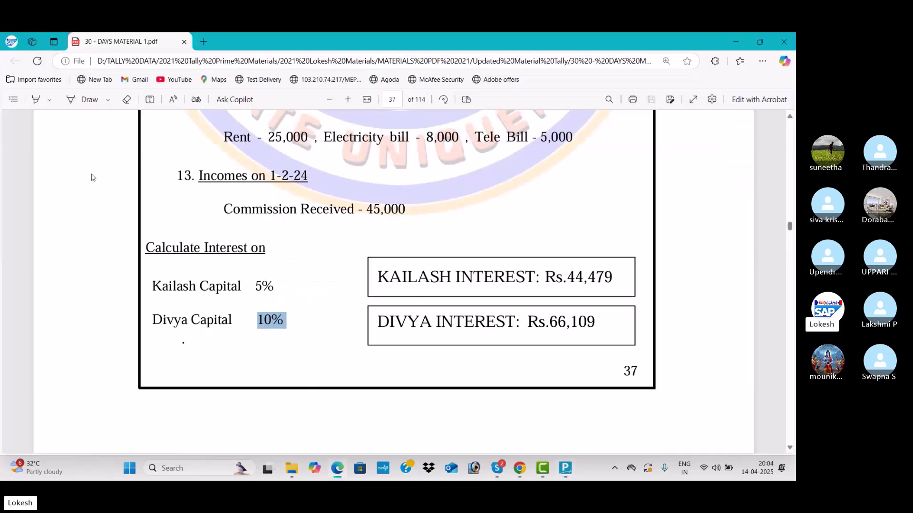
{"action": "scroll", "coordinate": [92, 177], "scroll_direction": "up", "scroll_amount": 3}
{"action": "scroll", "coordinate": [93, 177], "scroll_direction": "up", "scroll_amount": 1}
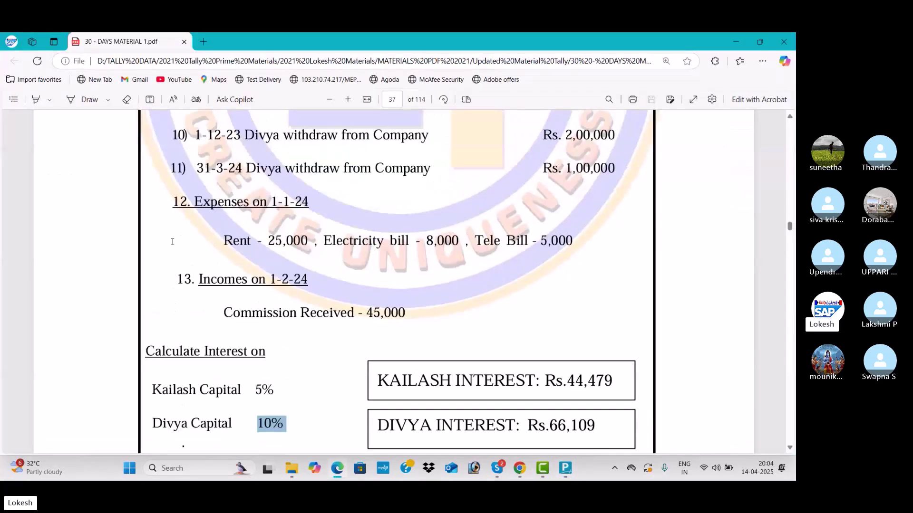
{"action": "key", "text": "alt+Tab"}
{"action": "type", "text": "Ren"}
{"action": "key", "text": "Return"}
{"action": "type", "text": "Ind"}
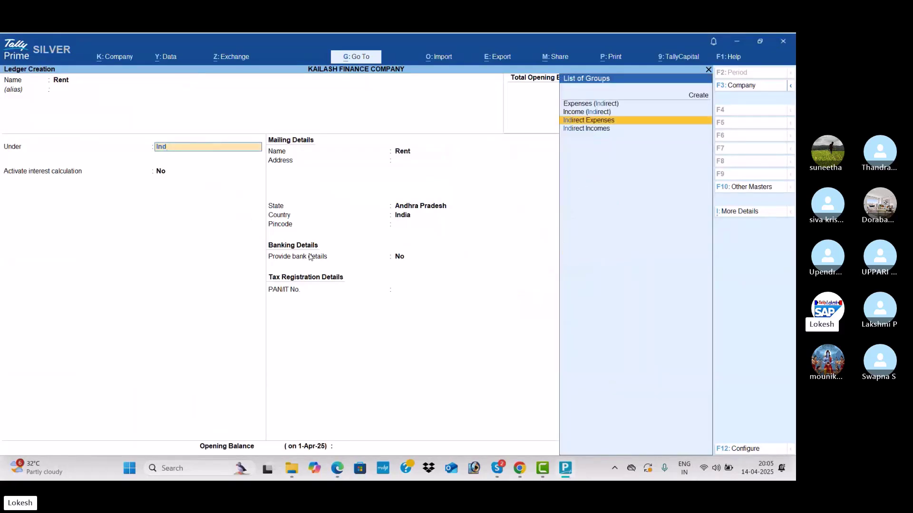
{"action": "key", "text": "Return"}
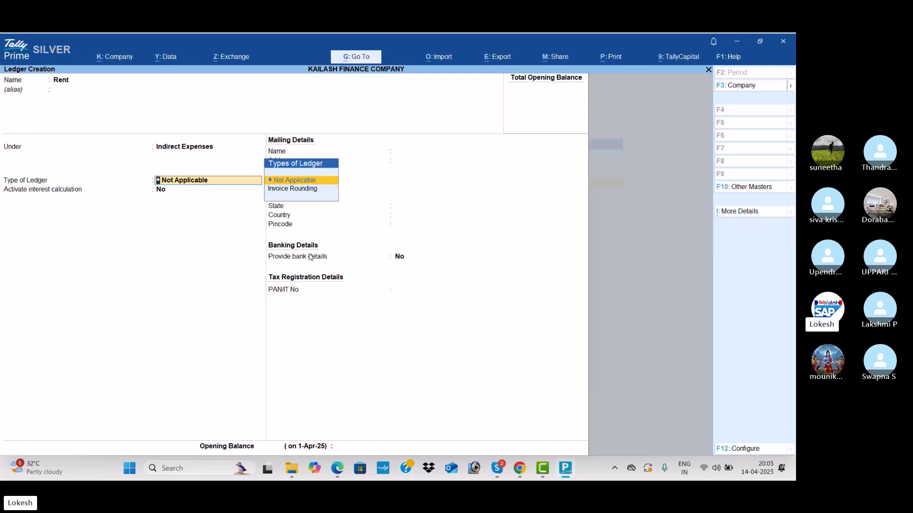
- Keep the Rent ledger's type at Not Applicable with interest calculation off, and save the ledger
{"action": "key", "text": "Return"}
{"action": "key", "text": "Return"}
{"action": "key", "text": "Return"}
{"action": "key", "text": "Return"}
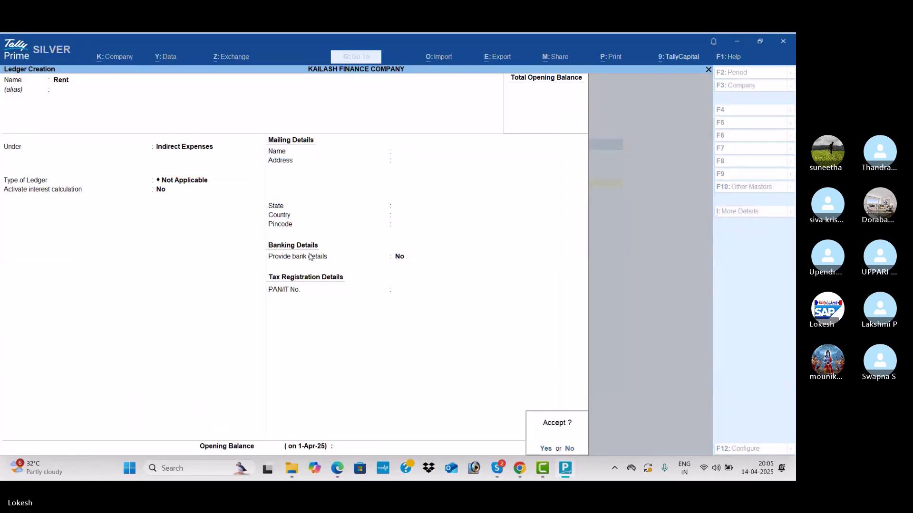
{"action": "key", "text": "Return"}
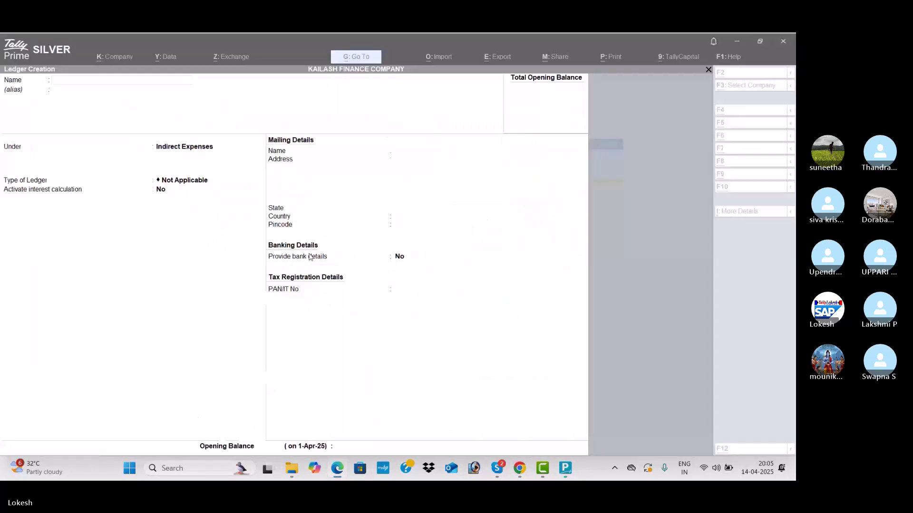
- Create an Electricity Bill ledger under Indirect Expenses, keeping its other settings at default
{"action": "type", "text": "Elec"}
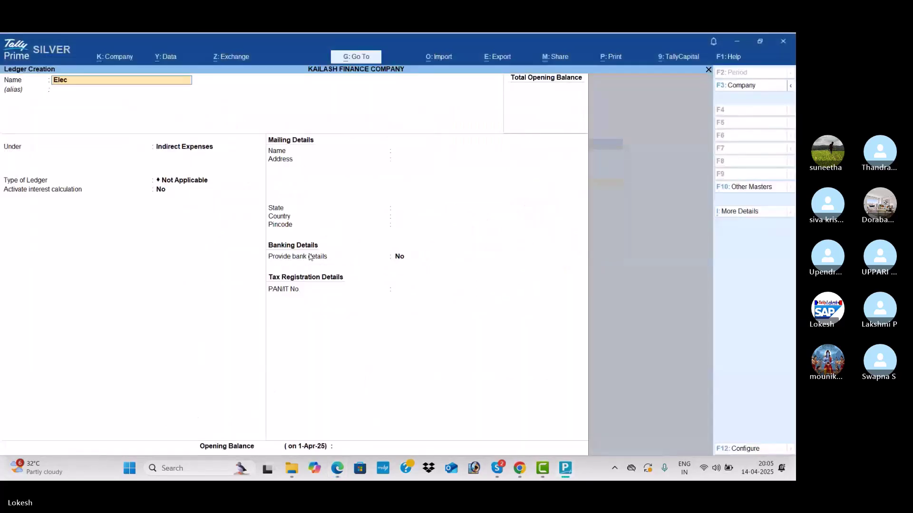
{"action": "type", "text": "tricity Bill"}
{"action": "key", "text": "Return"}
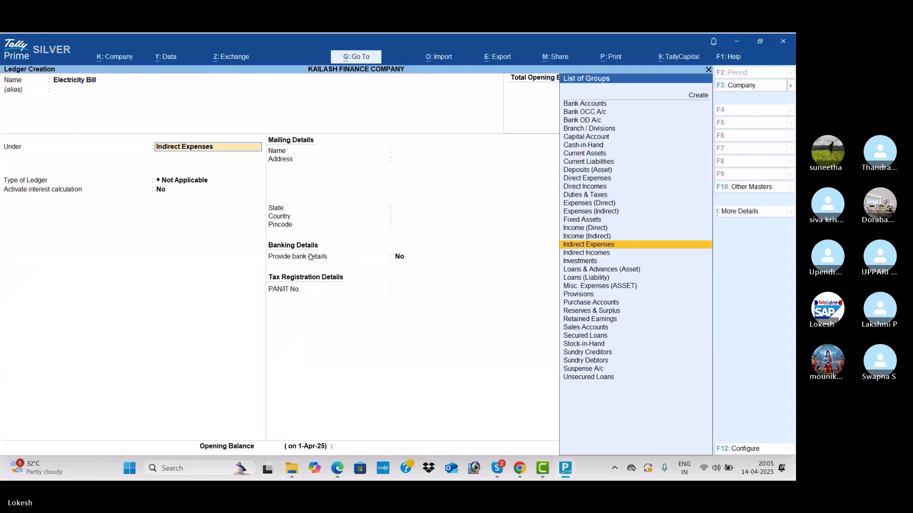
{"action": "key", "text": "Return"}
{"action": "key", "text": "Return"}
{"action": "key", "text": "Return"}
{"action": "key", "text": "Return"}
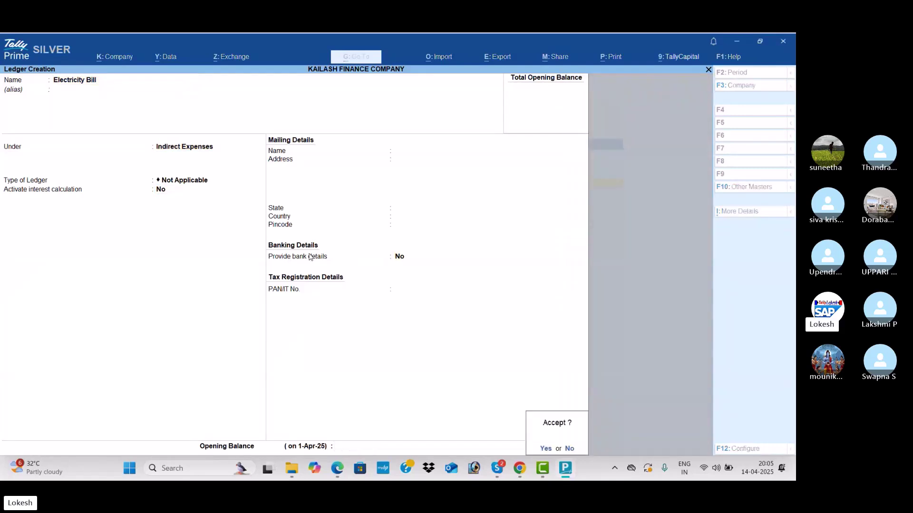
{"action": "key", "text": "Return"}
- Check the next expense in the practice PDF and create a Tele Bill ledger under Indirect Expenses with default settings
{"action": "key", "text": "alt+Tab"}
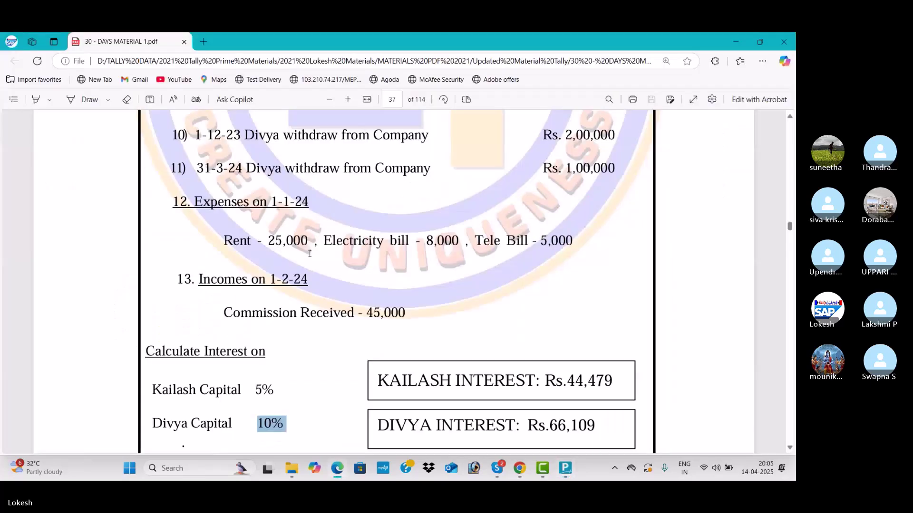
{"action": "key", "text": "alt+Tab"}
{"action": "type", "text": "Tele bil"}
{"action": "key", "text": "Return"}
{"action": "key", "text": "Return"}
{"action": "key", "text": "Return"}
{"action": "key", "text": "Return"}
{"action": "key", "text": "Return"}
{"action": "key", "text": "Return"}
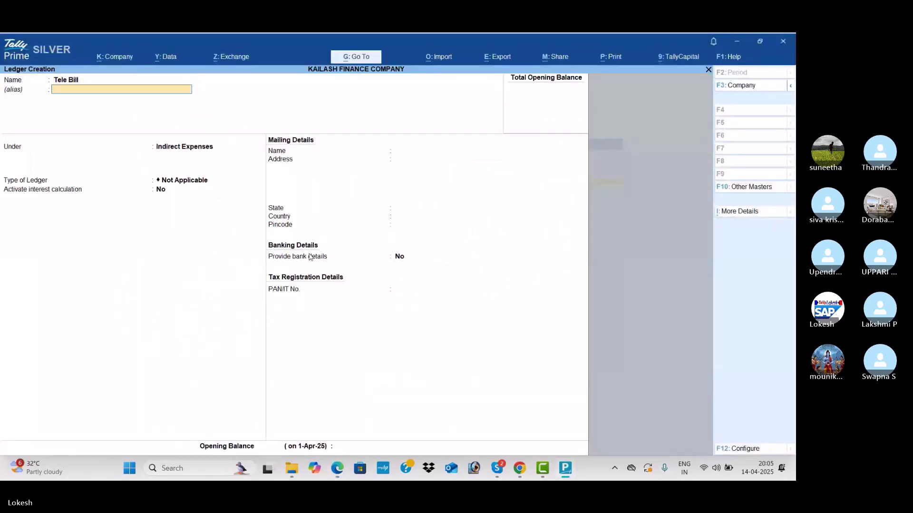
{"action": "key", "text": "Return"}
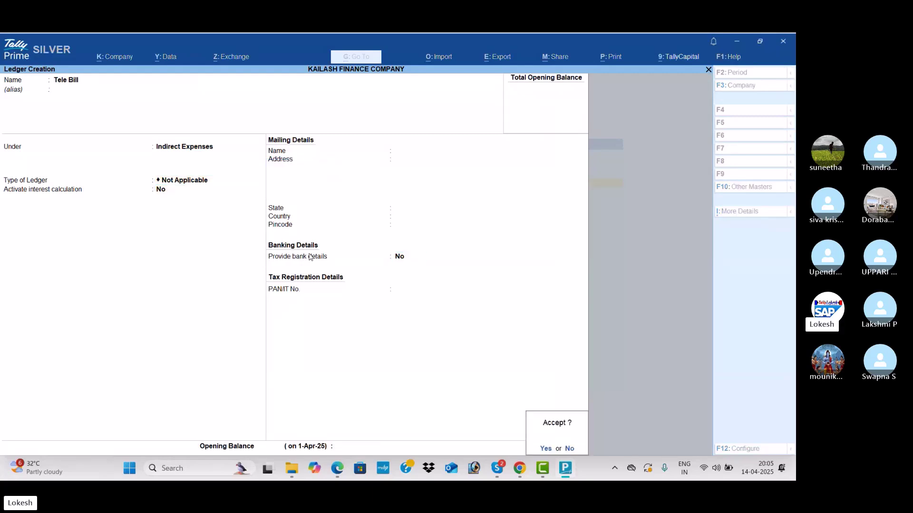
{"action": "key", "text": "Return"}
- Check the income item in the practice PDF and name a new ledger Commissiion Received under Indirect Incomes
{"action": "key", "text": "alt+Tab"}
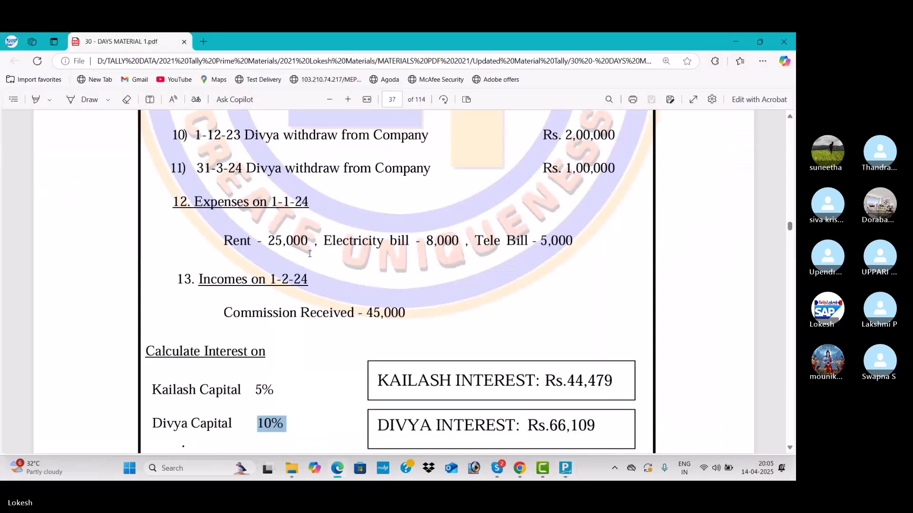
{"action": "key", "text": "alt+Tab"}
{"action": "type", "text": "Com"}
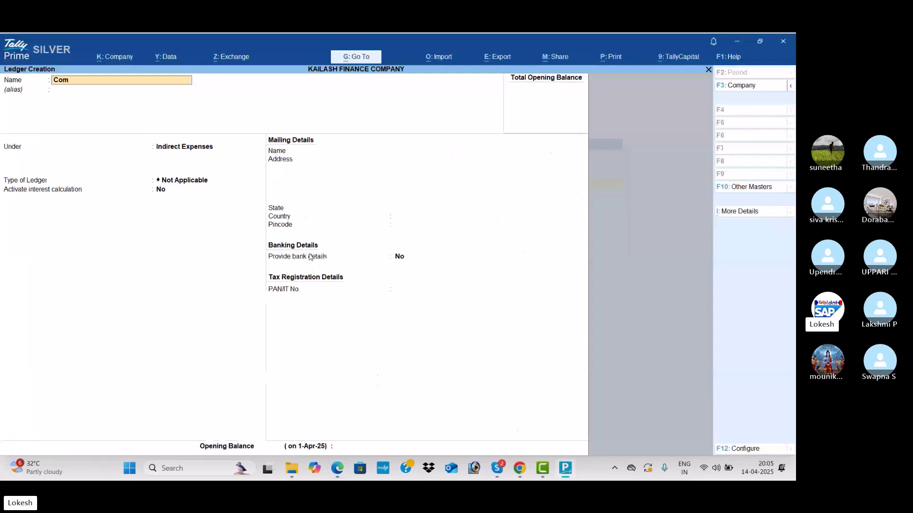
{"action": "type", "text": "missiion Received"}
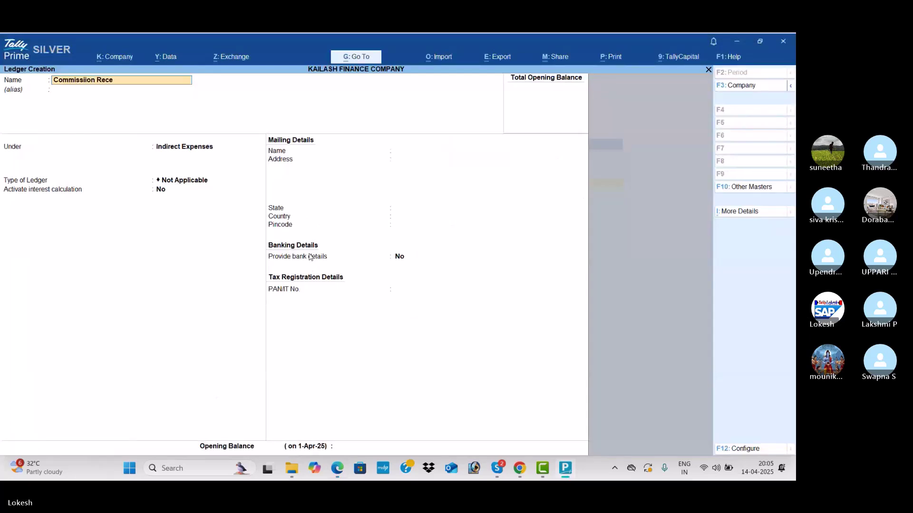
{"action": "key", "text": "Return"}
{"action": "key", "text": "Return"}
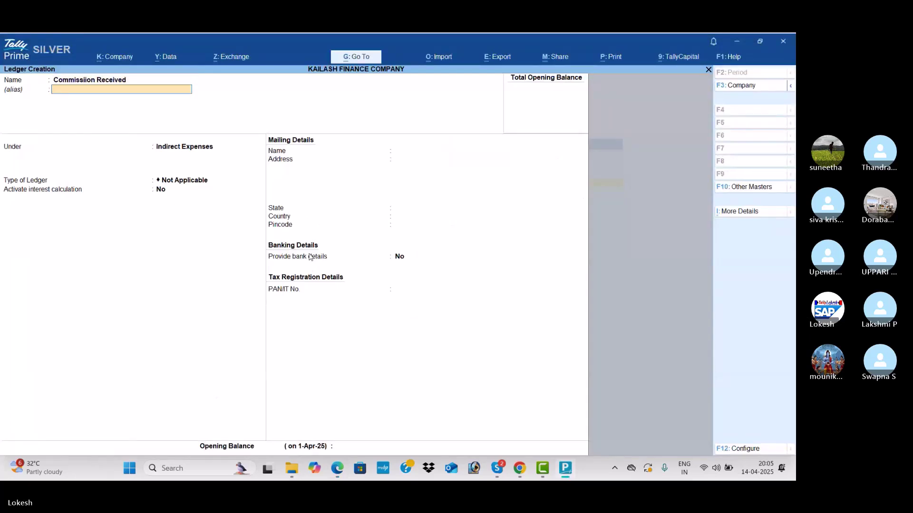
{"action": "key", "text": "Down"}
{"action": "key", "text": "Return"}
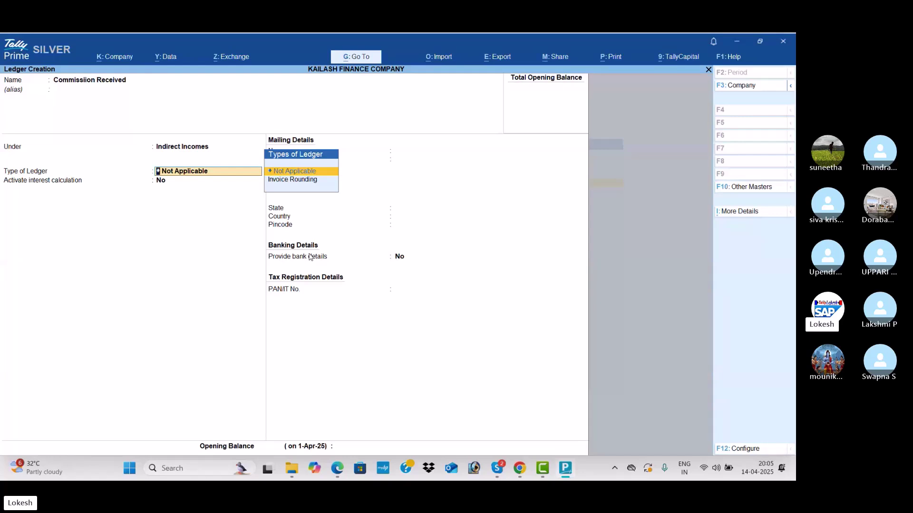
- Keep the commission ledger's type at Not Applicable with interest calculation off, and save the ledger
{"action": "key", "text": "Return"}
{"action": "key", "text": "Return"}
{"action": "key", "text": "Return"}
{"action": "key", "text": "Return"}
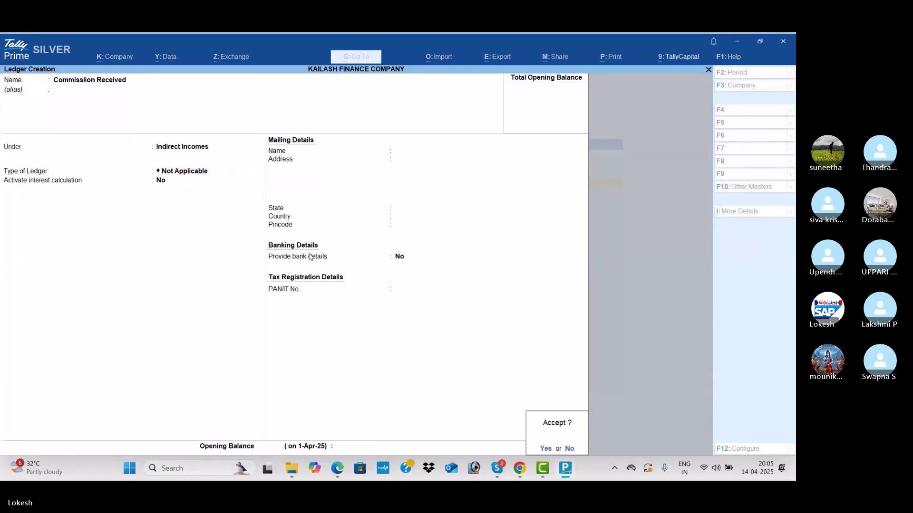
{"action": "key", "text": "Return"}
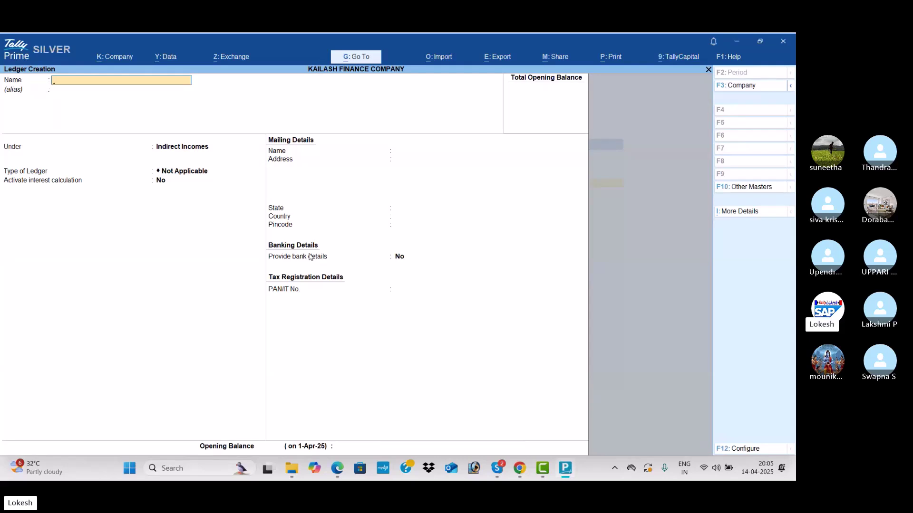
- Leave ledger creation, return to the Gateway of Tally and open accounting voucher entry
{"action": "key", "text": "Escape"}
{"action": "key", "text": "y"}
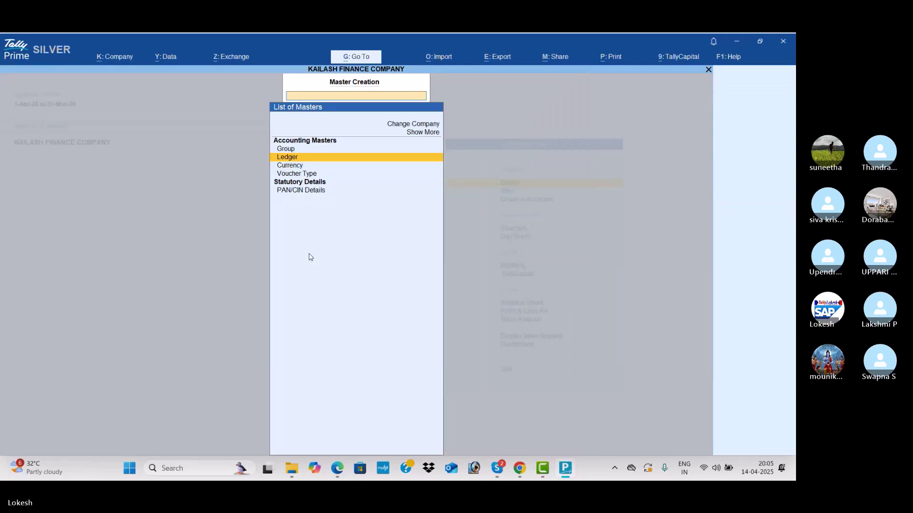
{"action": "key", "text": "Escape"}
{"action": "key", "text": "Down"}
{"action": "key", "text": "Down"}
{"action": "key", "text": "Down"}
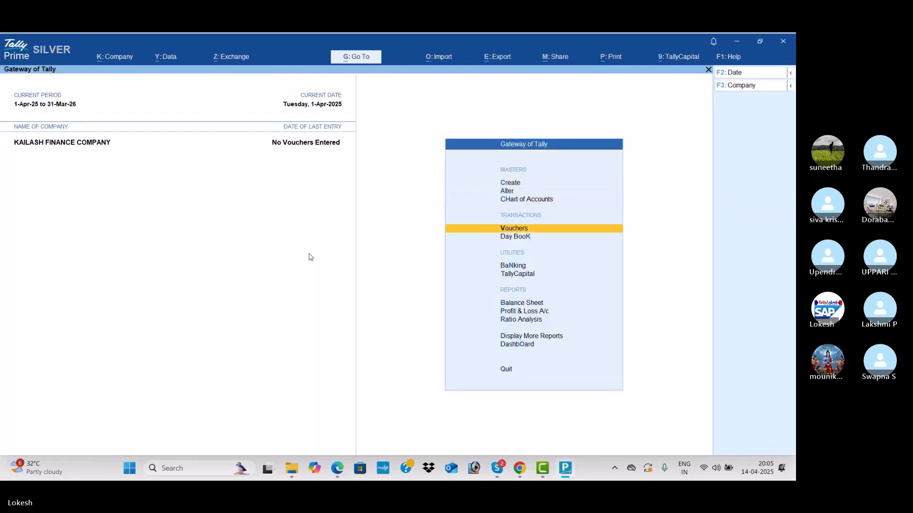
{"action": "key", "text": "Return"}
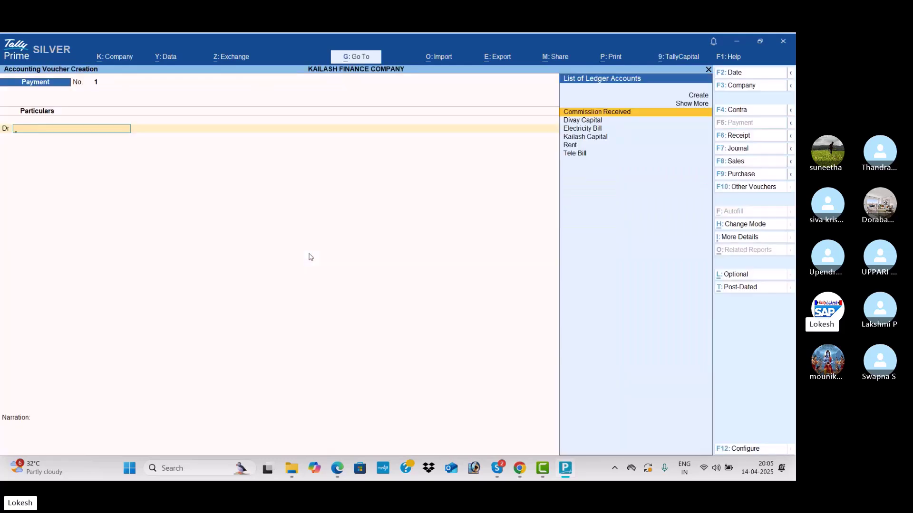
- Check the opening capital transaction at the start of Problem-6 in the practice PDF and set up a Receipt voucher dated 1-4
{"action": "key", "text": "alt+Tab"}
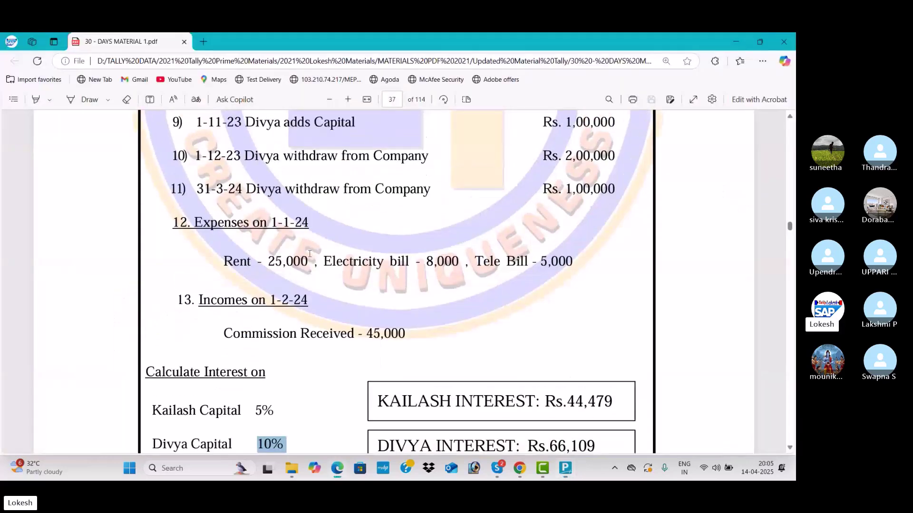
{"action": "scroll", "coordinate": [310, 254], "scroll_direction": "up", "scroll_amount": 6}
{"action": "scroll", "coordinate": [309, 254], "scroll_direction": "up", "scroll_amount": 1}
{"action": "scroll", "coordinate": [309, 254], "scroll_direction": "up", "scroll_amount": 1}
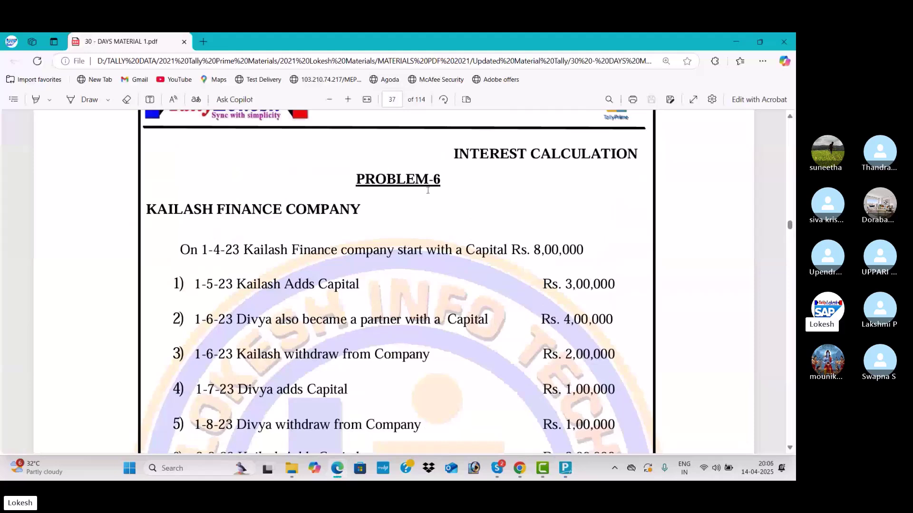
{"action": "left_click_drag", "start_coordinate": [201, 246], "coordinate": [240, 249]}
{"action": "key", "text": "alt+Tab"}
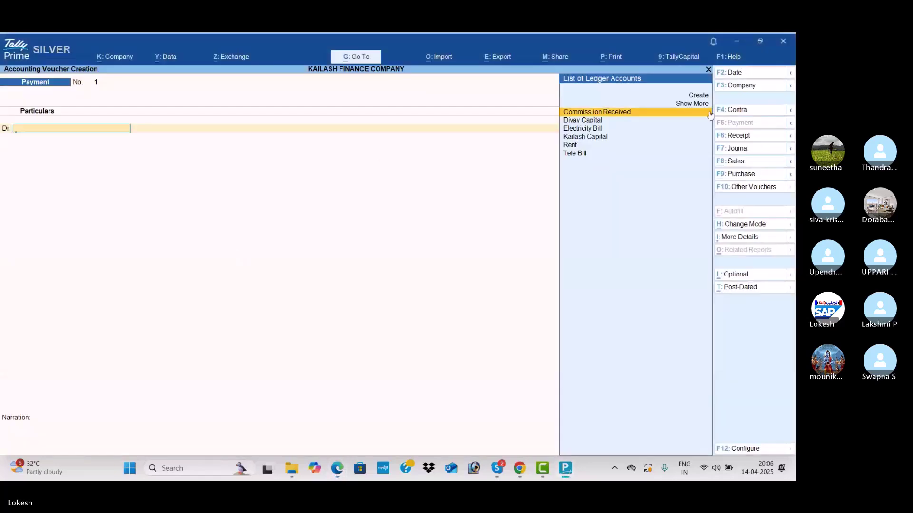
{"action": "left_click", "coordinate": [745, 138]}
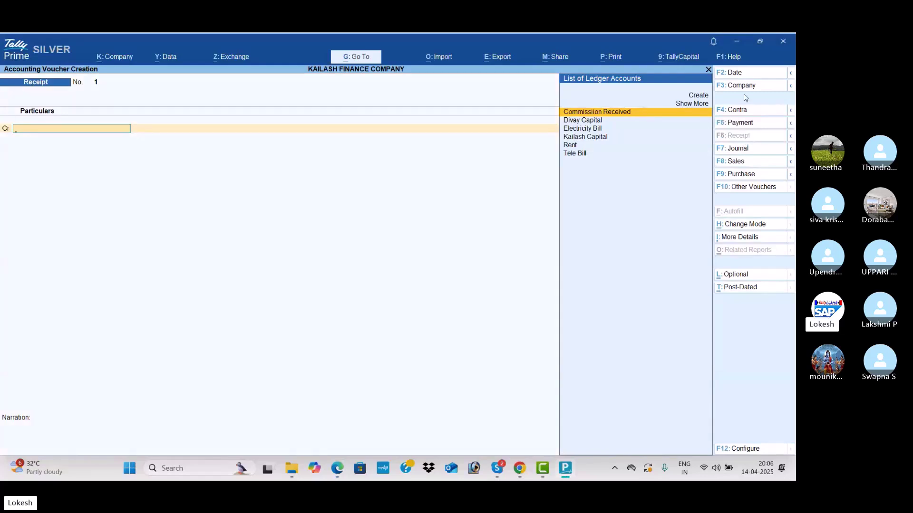
{"action": "left_click", "coordinate": [744, 75]}
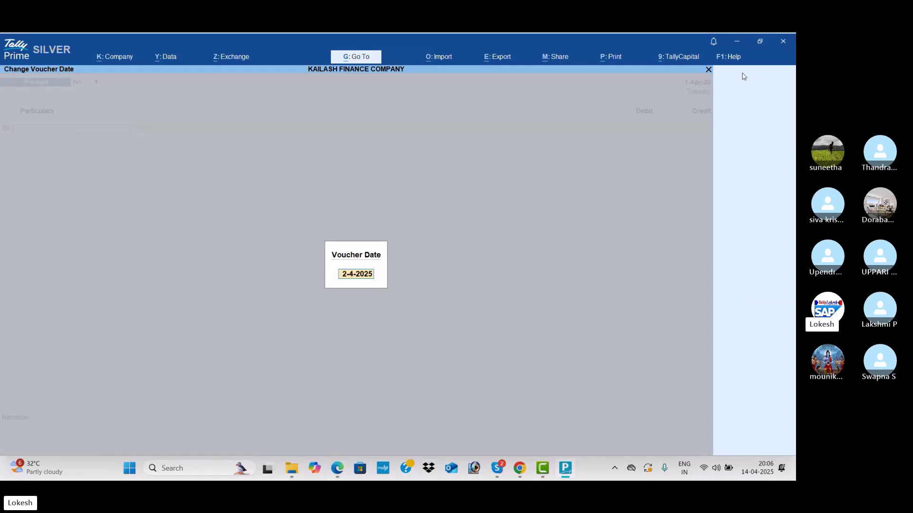
{"action": "type", "text": "1-4"}
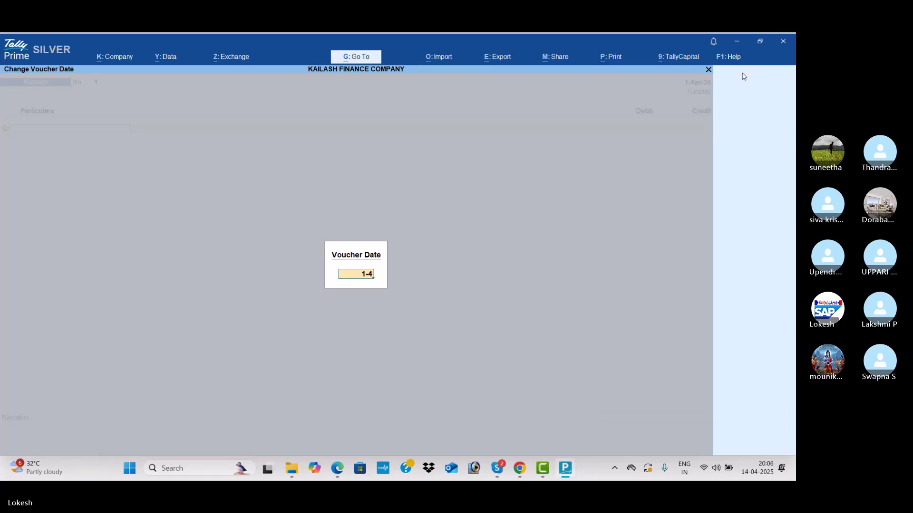
{"action": "key", "text": "Return"}
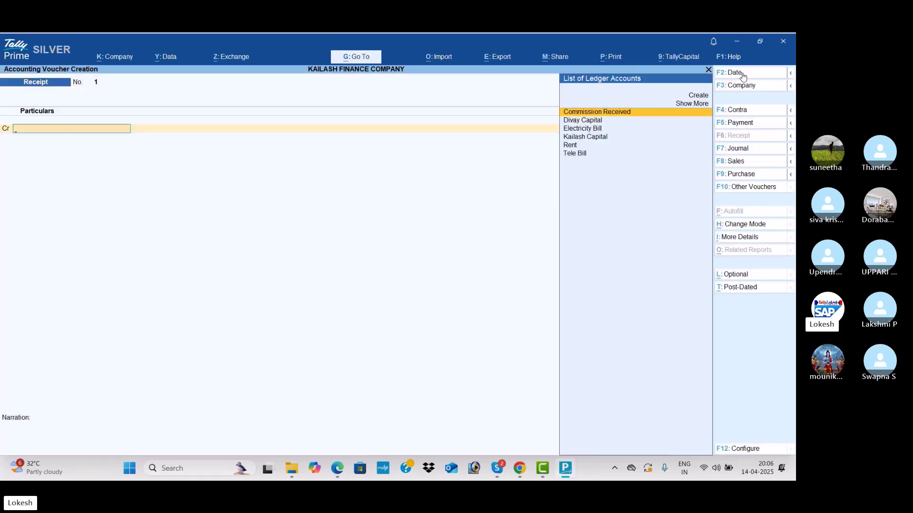
- Credit Kailash Capital with 800000 in the receipt voucher, checking the amount in the practice PDF
{"action": "key", "text": "Down"}
{"action": "key", "text": "Down"}
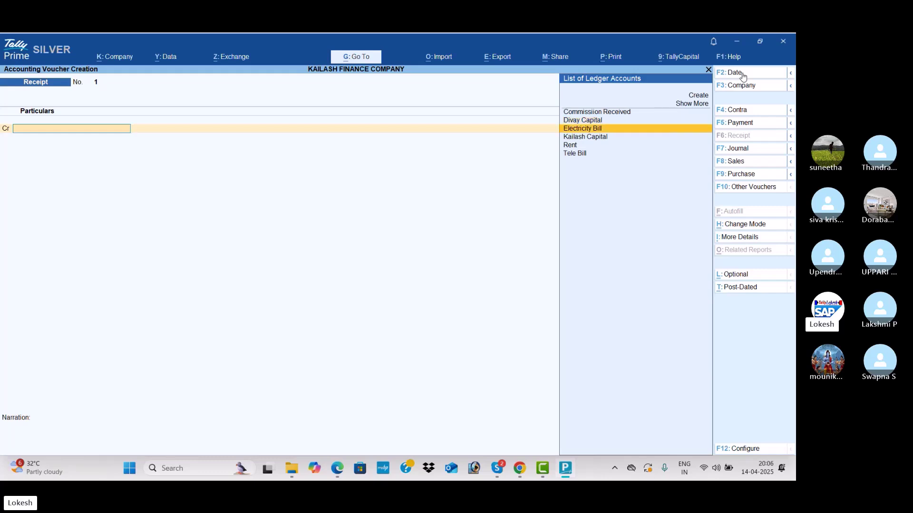
{"action": "key", "text": "Down"}
{"action": "key", "text": "Return"}
{"action": "key", "text": "ctrl"}
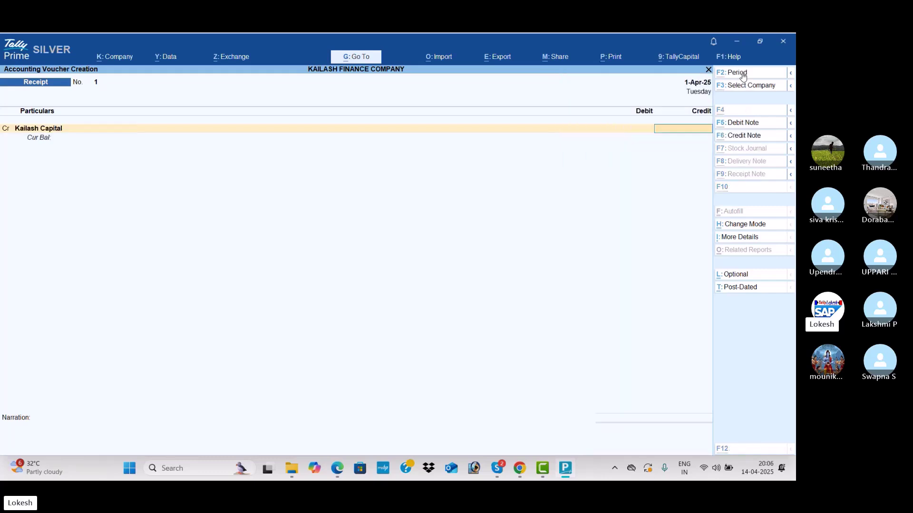
{"action": "key", "text": "alt+Tab"}
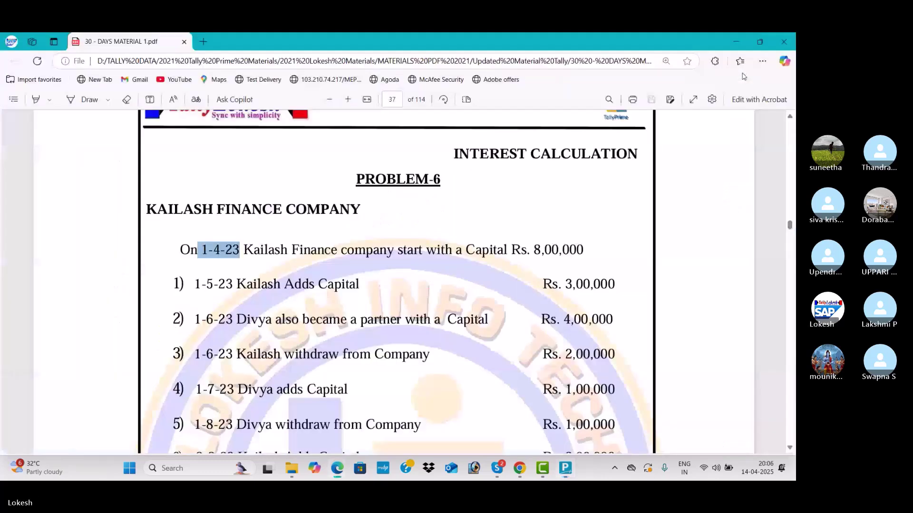
{"action": "key", "text": "alt+Tab"}
{"action": "type", "text": "800000"}
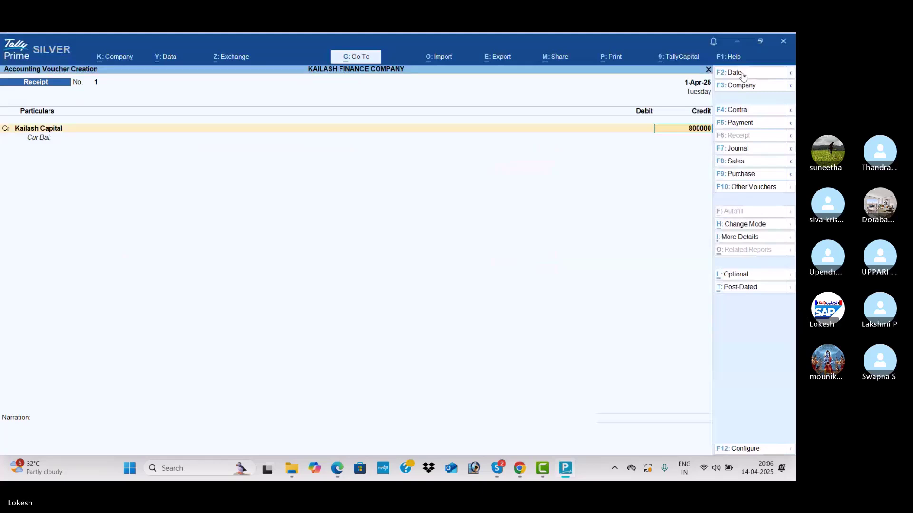
{"action": "key", "text": "Return"}
- Debit Cash for the full 8,00,000, leave the narration empty and save the receipt voucher
{"action": "key", "text": "Return"}
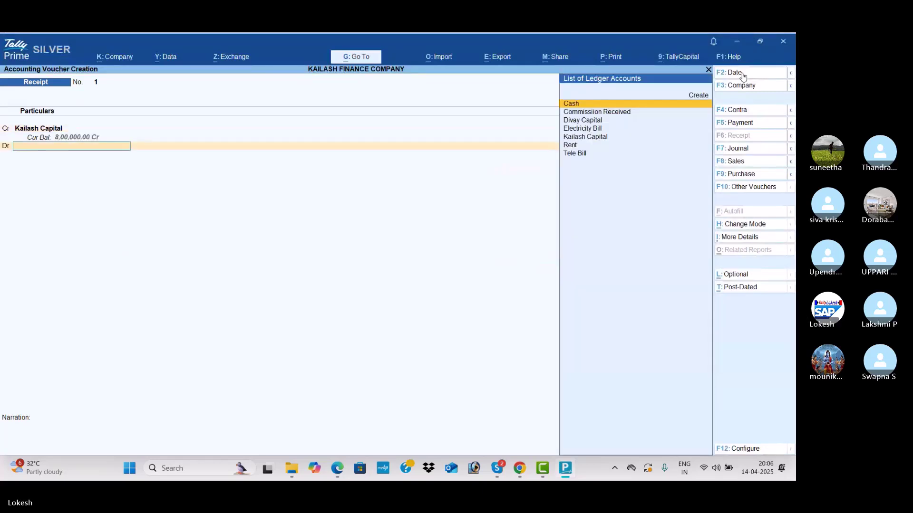
{"action": "key", "text": "Down"}
{"action": "key", "text": "Down"}
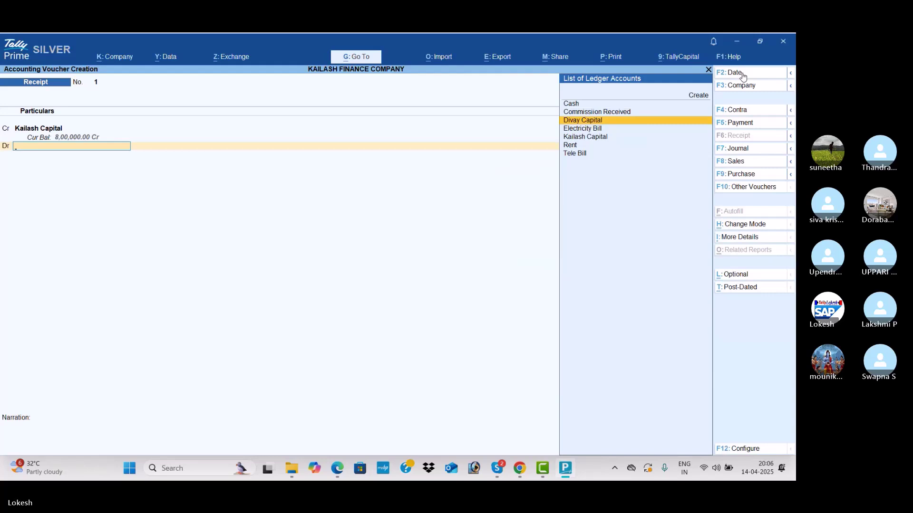
{"action": "key", "text": "Up"}
{"action": "key", "text": "Up"}
{"action": "key", "text": "Return"}
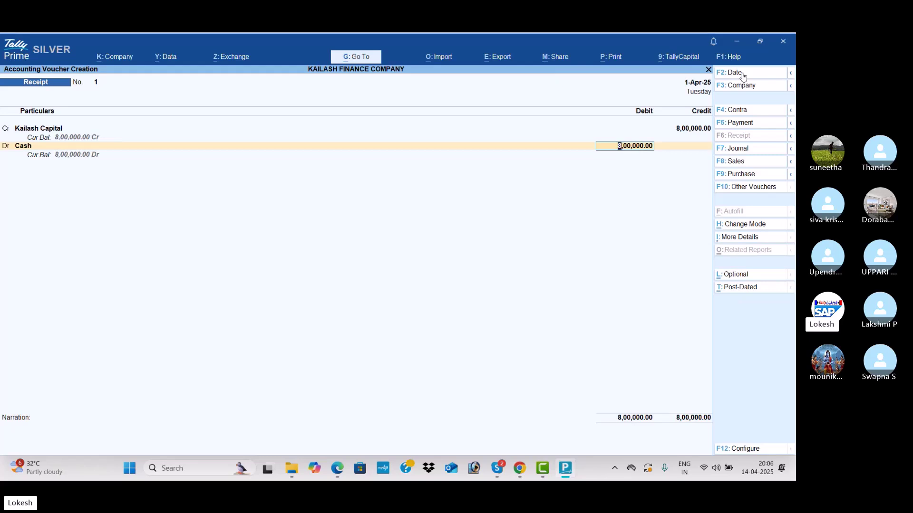
{"action": "key", "text": "Return"}
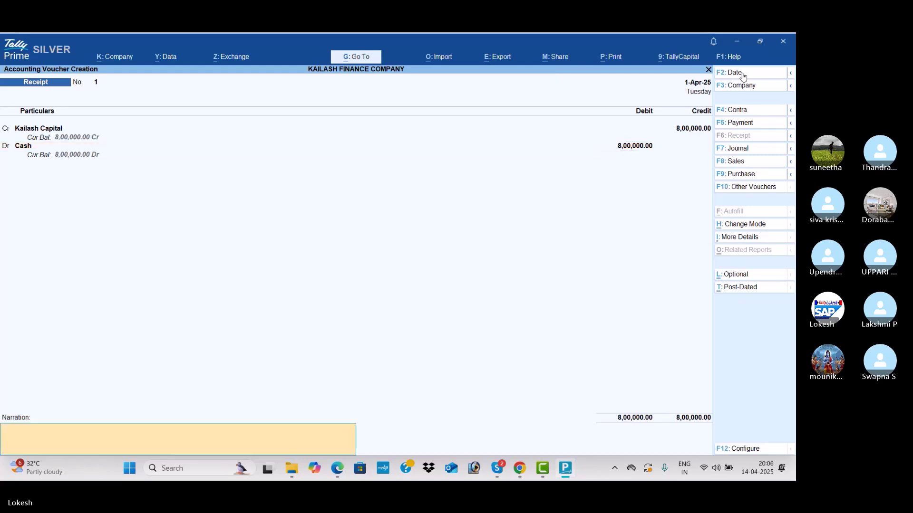
{"action": "key", "text": "Return"}
{"action": "key", "text": "Return"}
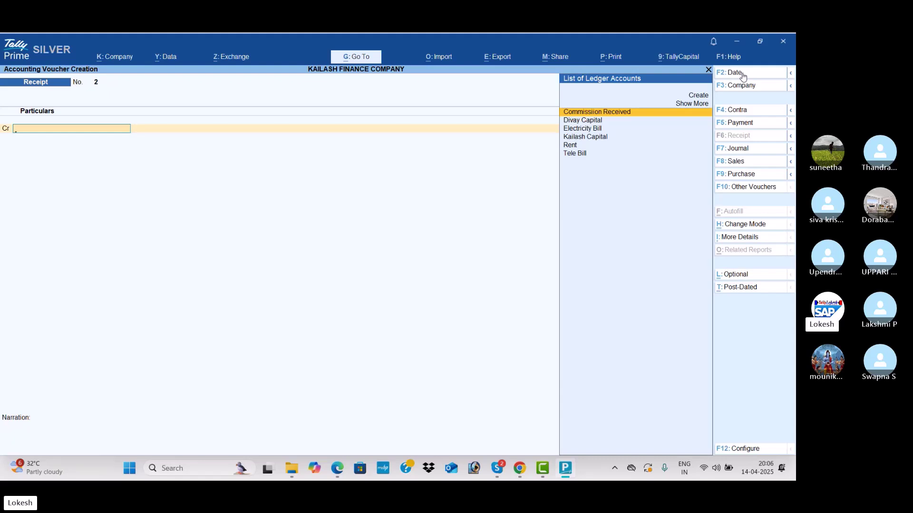
- Check transaction 1 in the practice PDF and date the new receipt voucher 1-May-25
{"action": "key", "text": "alt+Tab"}
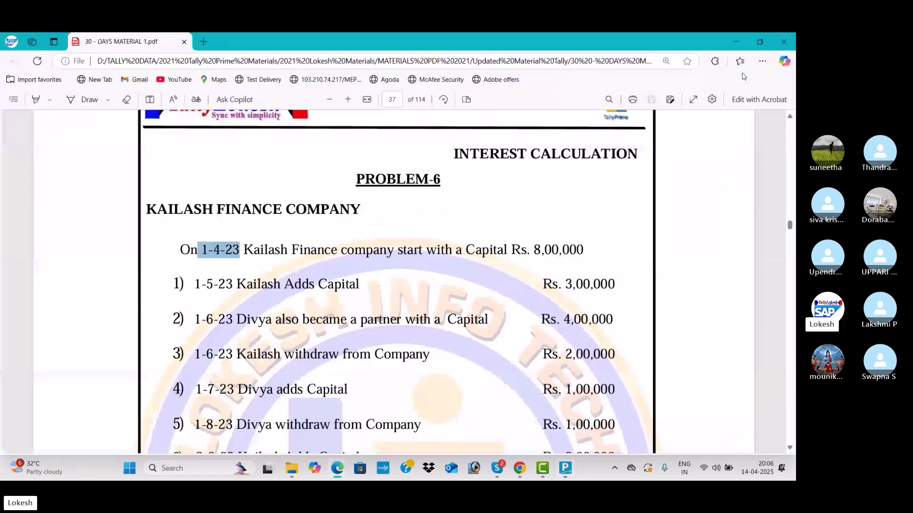
{"action": "key", "text": "Down"}
{"action": "key", "text": "Down"}
{"action": "key", "text": "Down"}
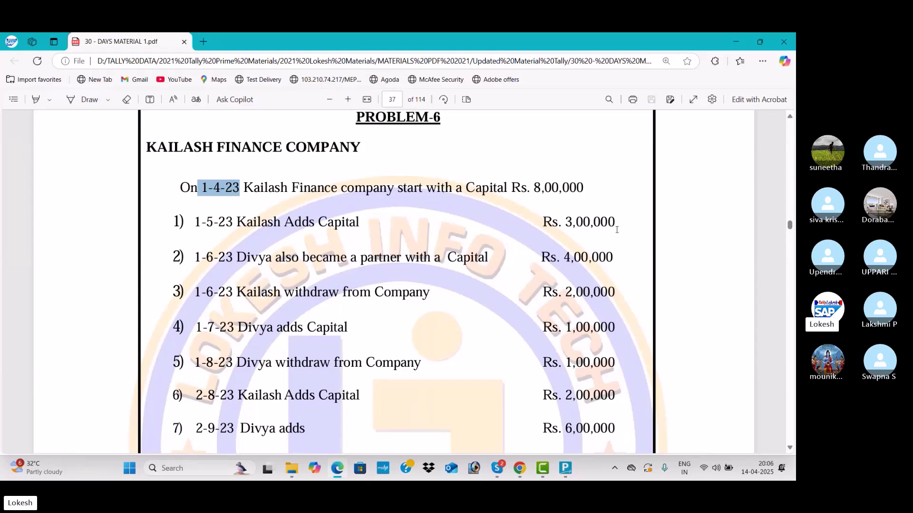
{"action": "key", "text": "alt+Tab"}
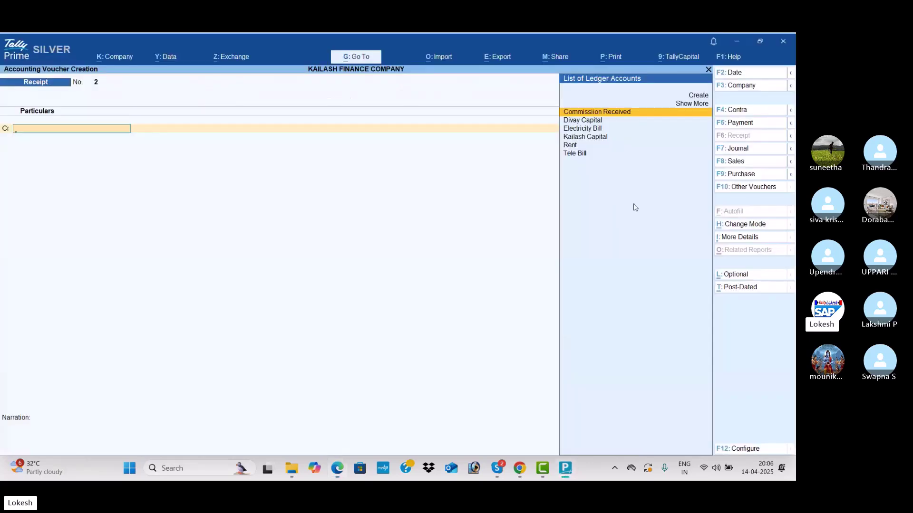
{"action": "left_click", "coordinate": [745, 75]}
{"action": "key", "text": "BackSpace"}
{"action": "type", "text": "1-4"}
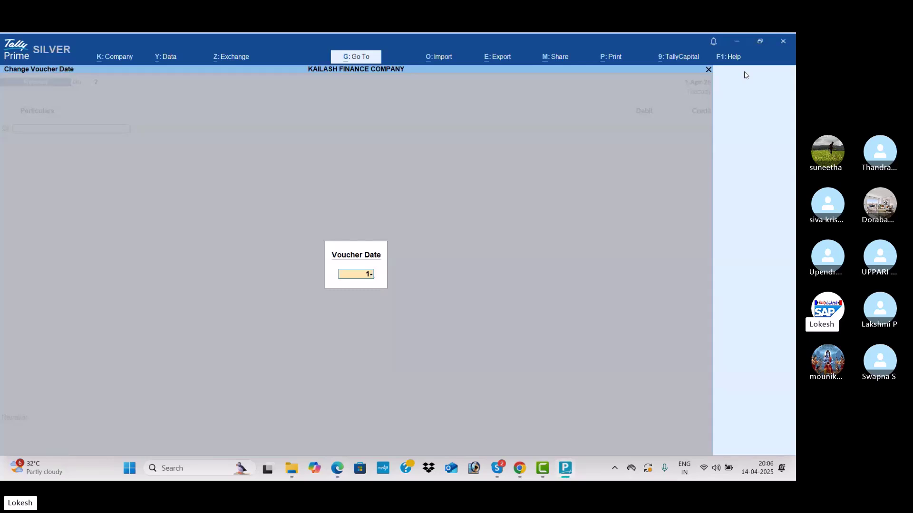
{"action": "key", "text": "Return"}
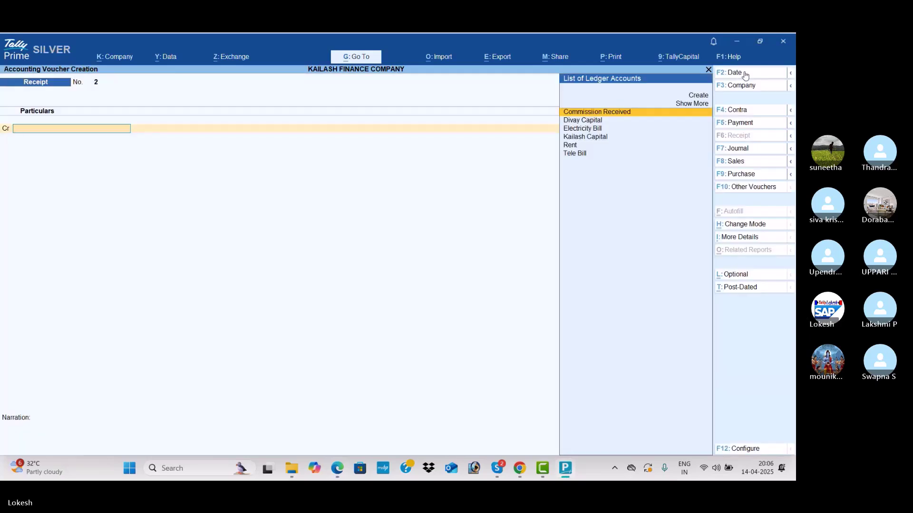
- Credit Kailash Capital with 300000 in the second receipt voucher, checking the amount in the practice PDF
{"action": "type", "text": "kai"}
{"action": "key", "text": "Return"}
{"action": "key", "text": "alt+Tab"}
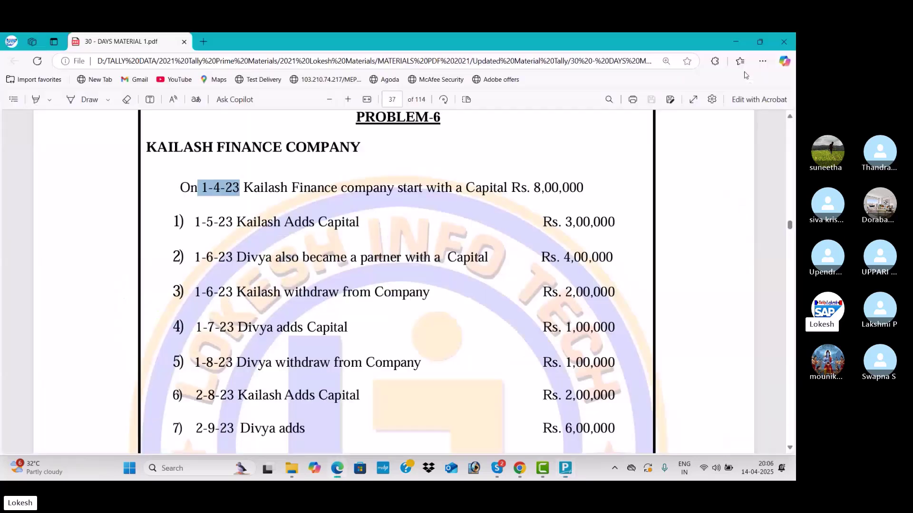
{"action": "key", "text": "alt+Tab"}
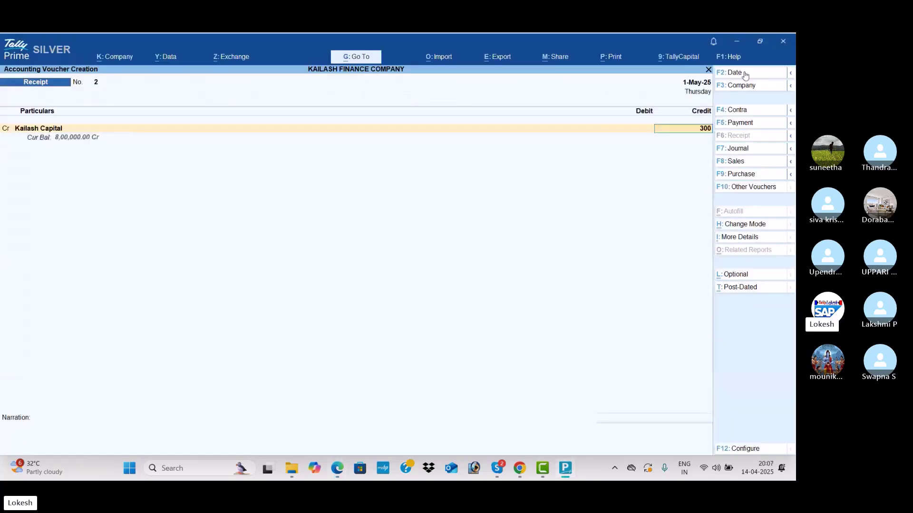
{"action": "type", "text": "000"}
{"action": "key", "text": "Return"}
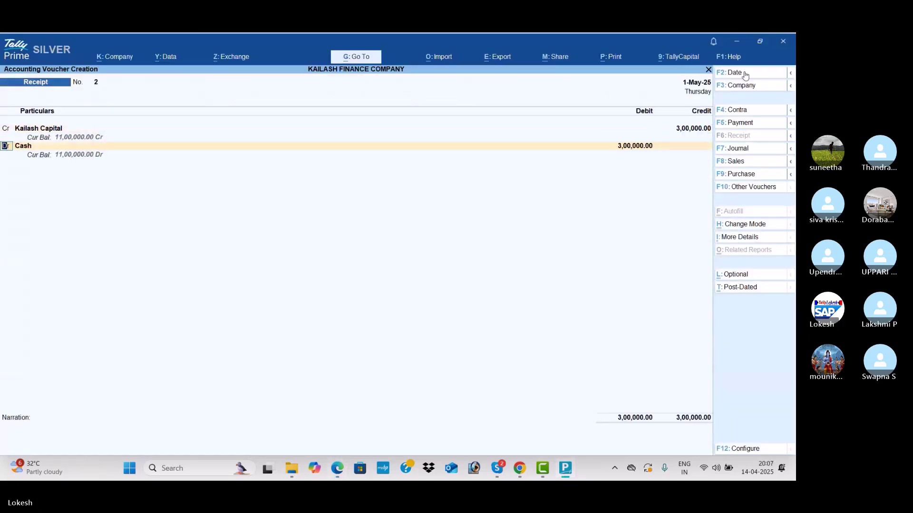
- Keep Cash debited for 3,00,000, leave the narration blank and accept the second receipt voucher
{"action": "key", "text": "Return"}
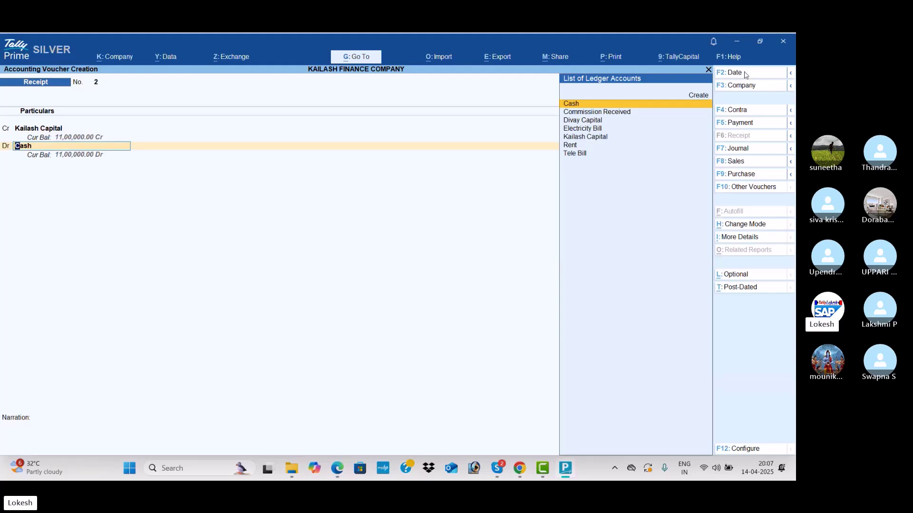
{"action": "key", "text": "Return"}
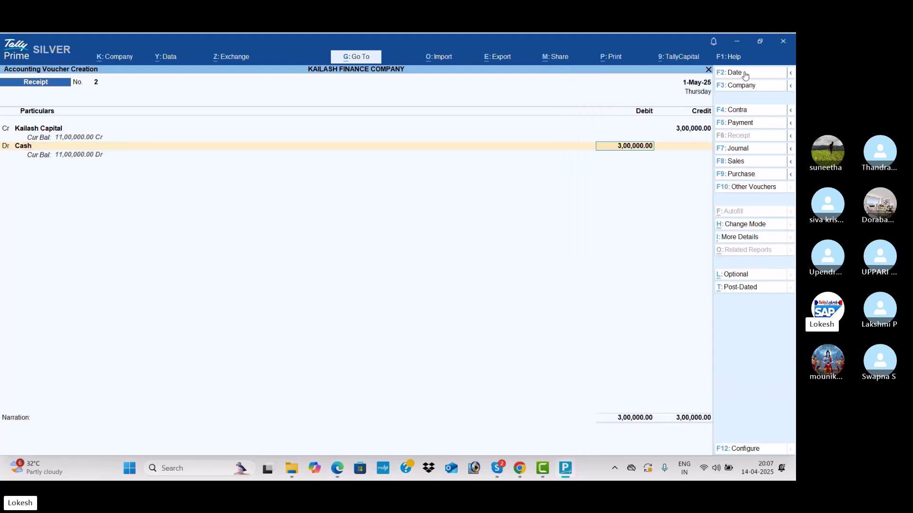
{"action": "key", "text": "Return"}
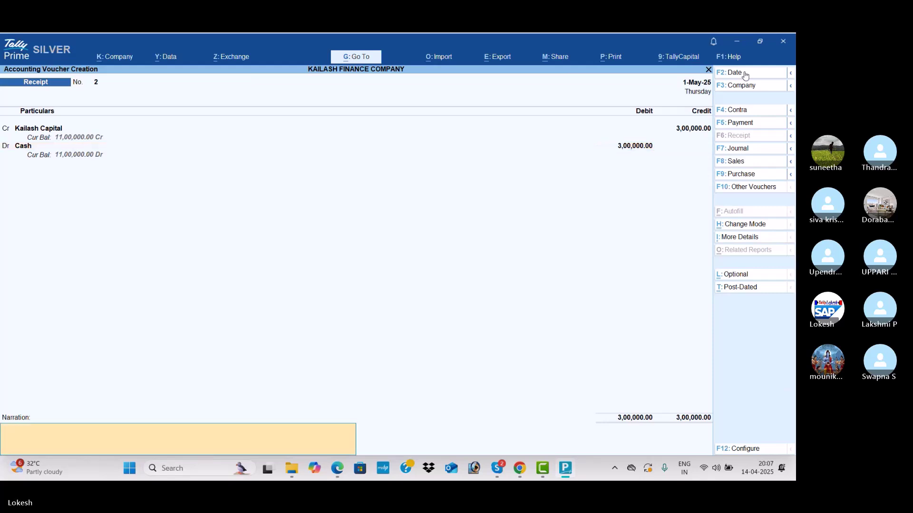
{"action": "key", "text": "Return"}
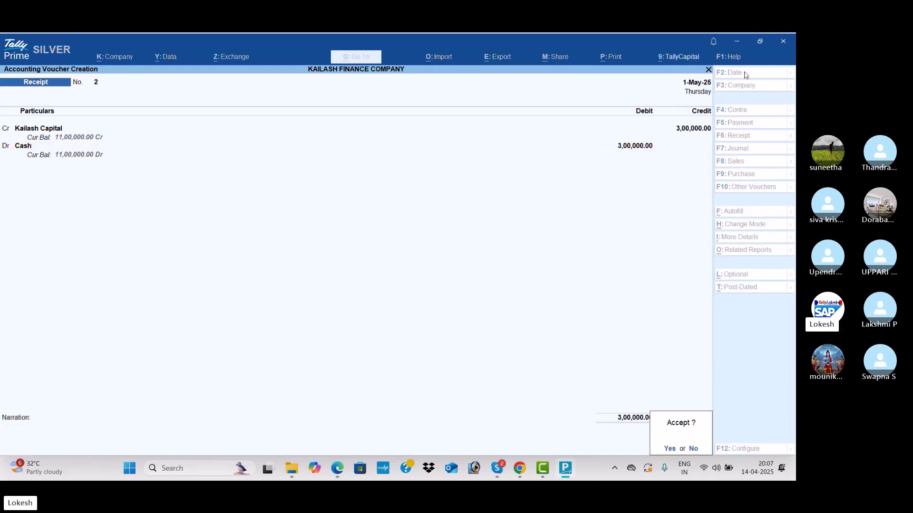
{"action": "key", "text": "Return"}
- Check transaction 2 in the practice PDF and date the third receipt voucher 1-Jun-25
{"action": "key", "text": "alt+Tab"}
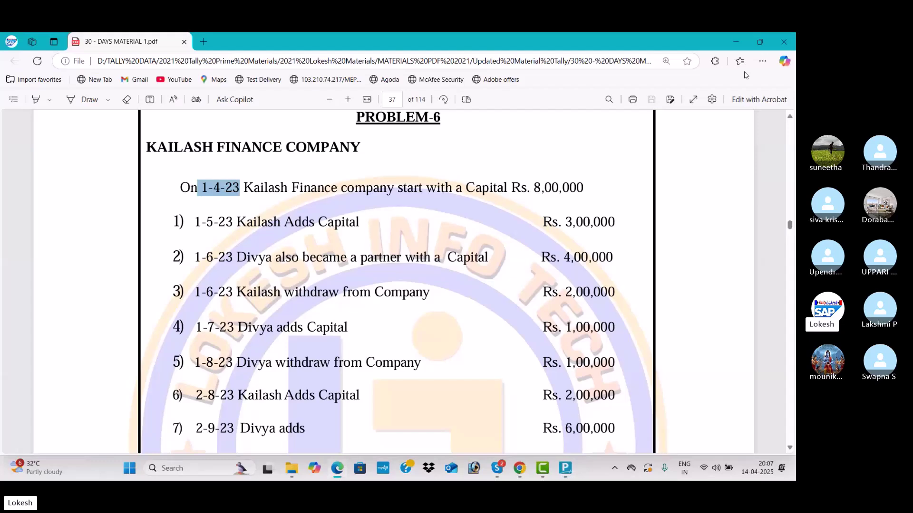
{"action": "scroll", "coordinate": [626, 166], "scroll_direction": "down", "scroll_amount": 1}
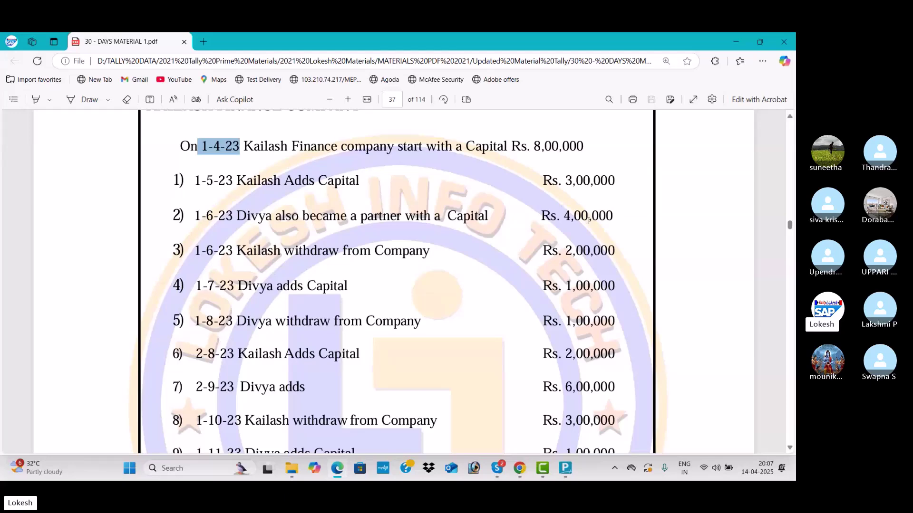
{"action": "key", "text": "alt+Tab"}
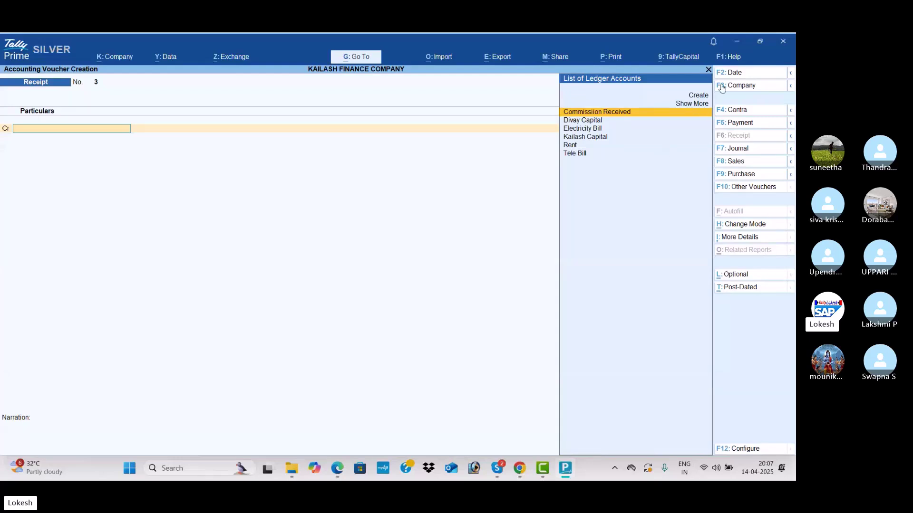
{"action": "left_click", "coordinate": [744, 72]}
{"action": "type", "text": "1"}
{"action": "key", "text": "Return"}
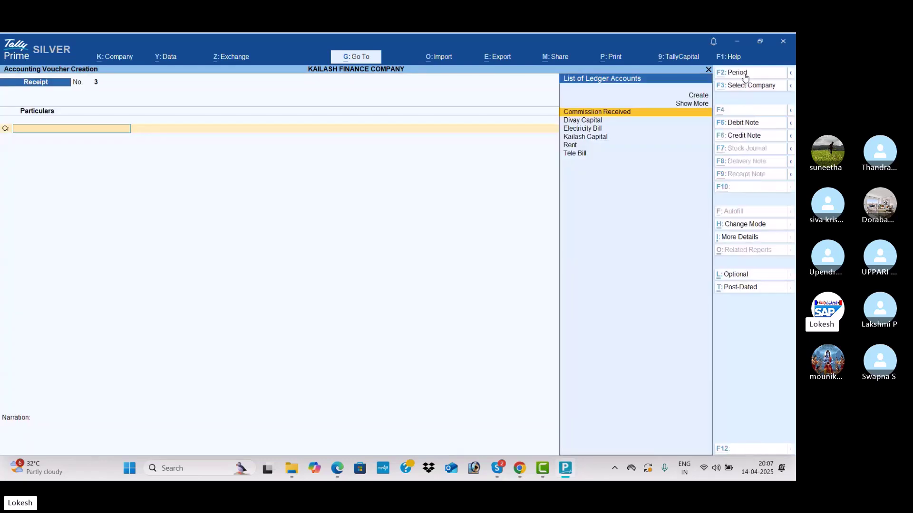
- Credit Divay Capital with 4,00,000 in the third receipt voucher, checking the amount in the practice PDF
{"action": "key", "text": "alt+Tab"}
{"action": "key", "text": "alt+Tab"}
{"action": "key", "text": "Down"}
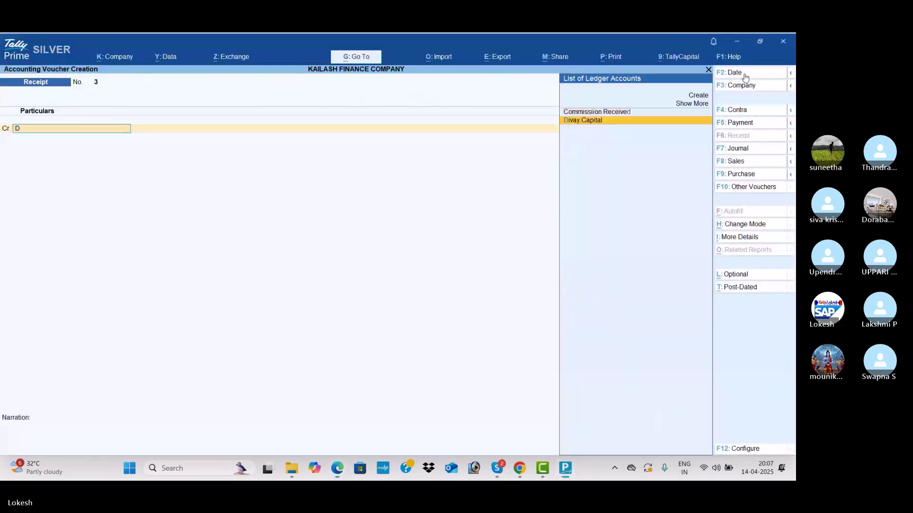
{"action": "key", "text": "Return"}
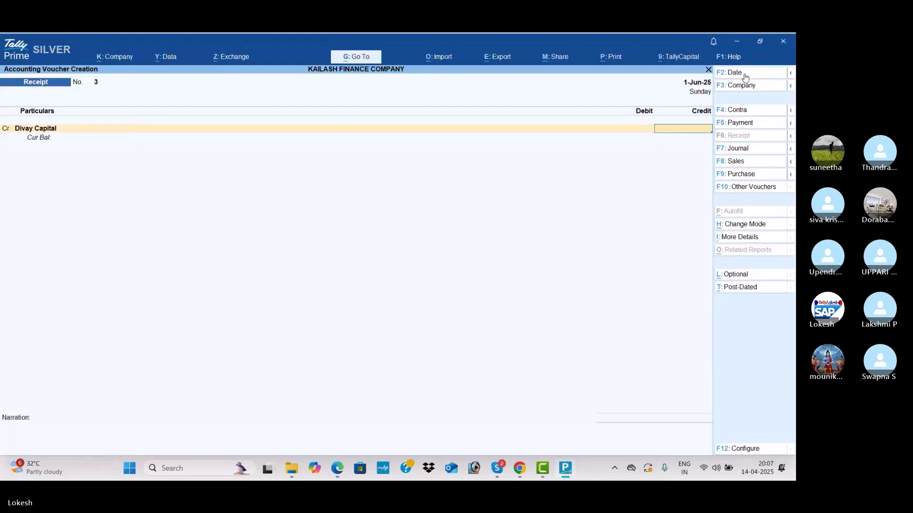
{"action": "key", "text": "alt+Tab"}
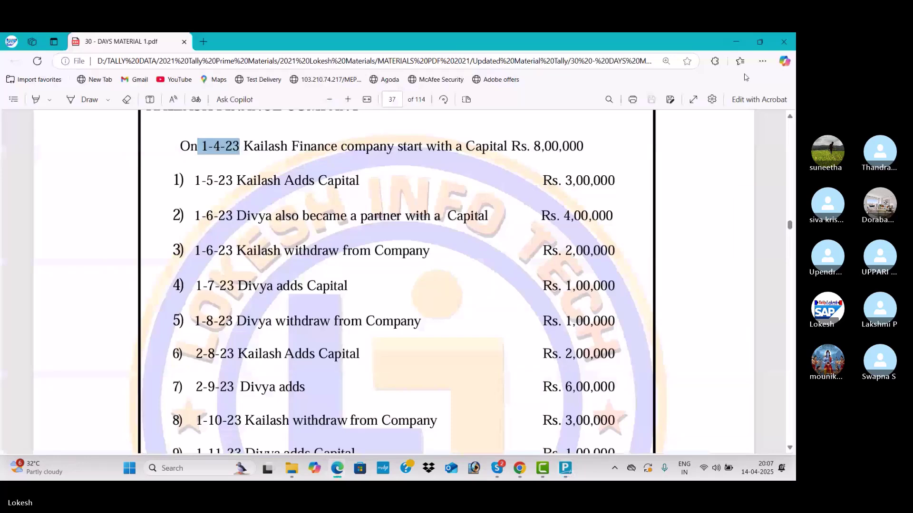
{"action": "key", "text": "alt+Tab"}
{"action": "type", "text": "4,00,000"}
{"action": "key", "text": "Return"}
{"action": "key", "text": "Return"}
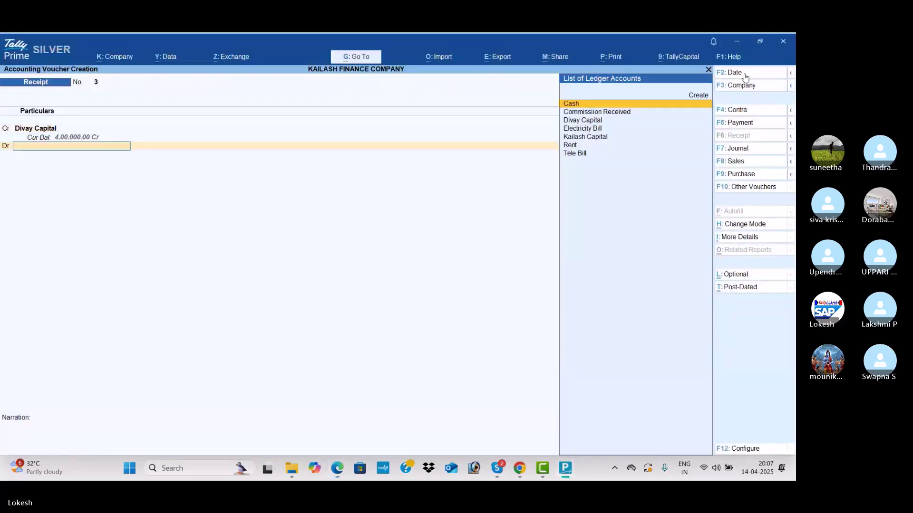
- Debit Cash for 4,00,000, leave the narration blank and accept the third receipt voucher
{"action": "key", "text": "Down"}
{"action": "key", "text": "Up"}
{"action": "key", "text": "Return"}
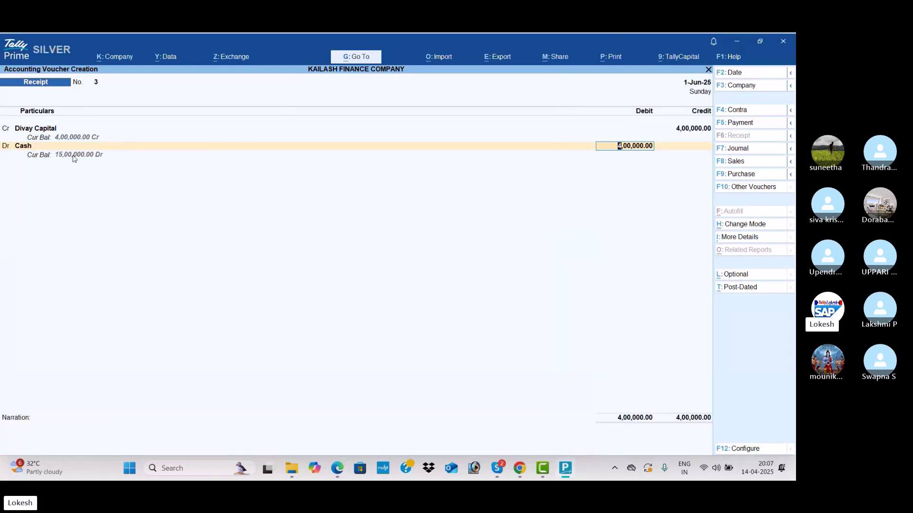
{"action": "key", "text": "Return"}
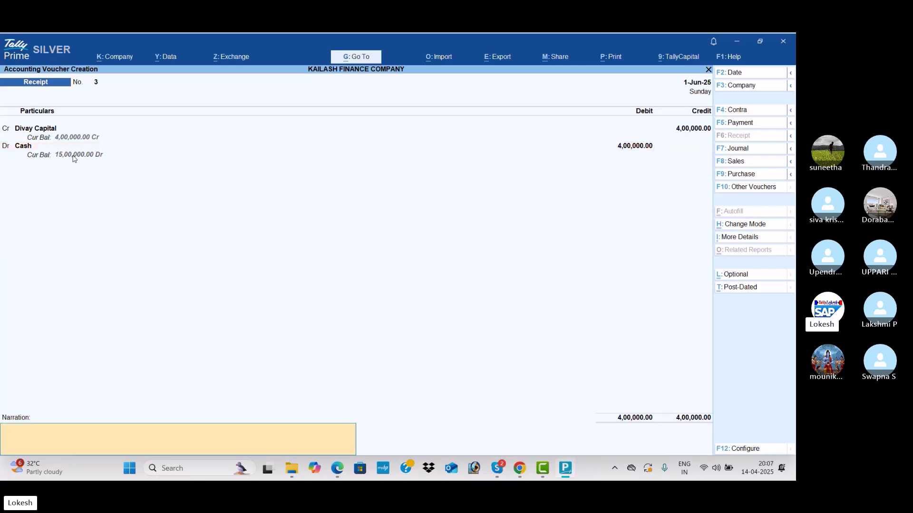
{"action": "key", "text": "Return"}
{"action": "key", "text": "Return"}
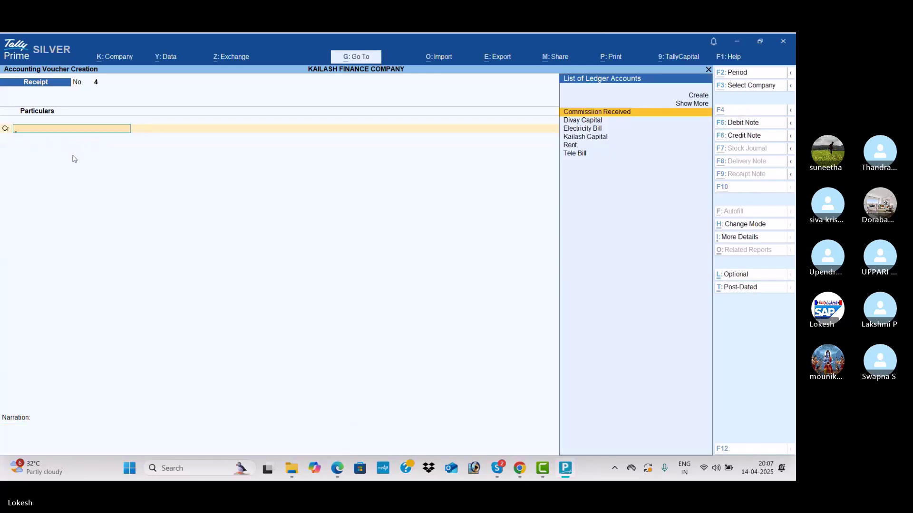
- Check transaction 3 in the practice PDF and start a payment voucher dated 1-Jun-25
{"action": "key", "text": "alt+Tab"}
{"action": "scroll", "coordinate": [74, 159], "scroll_direction": "down", "scroll_amount": 2}
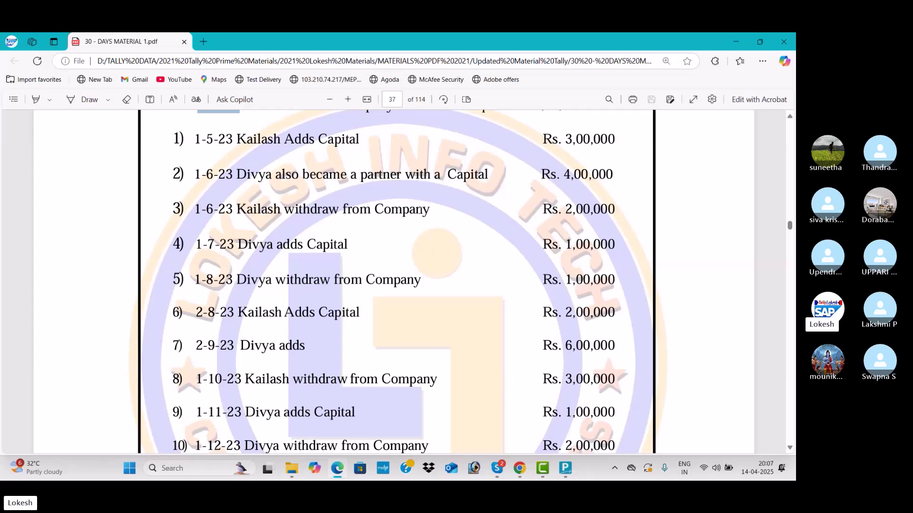
{"action": "key", "text": "alt+Tab"}
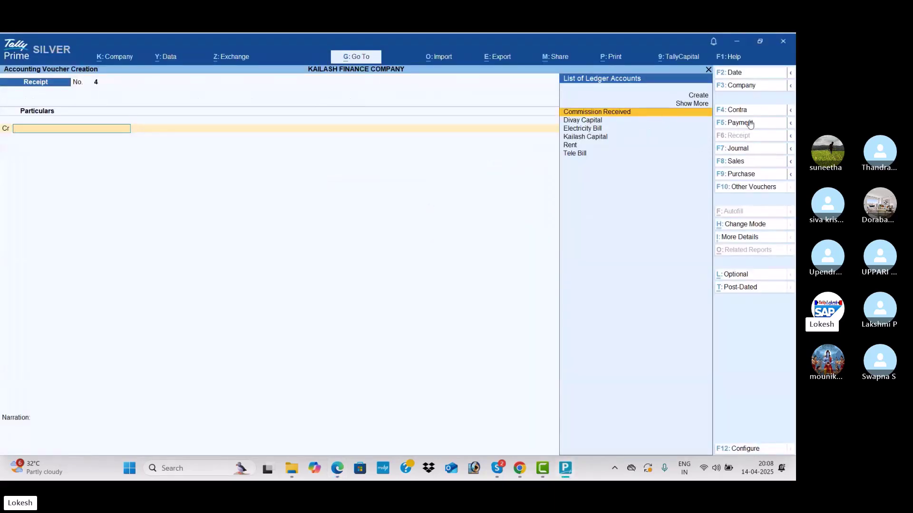
{"action": "left_click", "coordinate": [750, 124]}
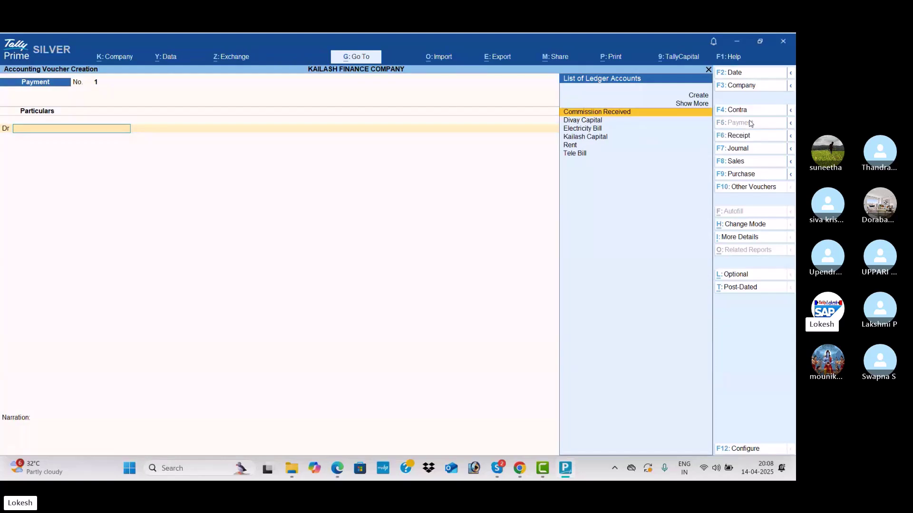
{"action": "left_click", "coordinate": [759, 73]}
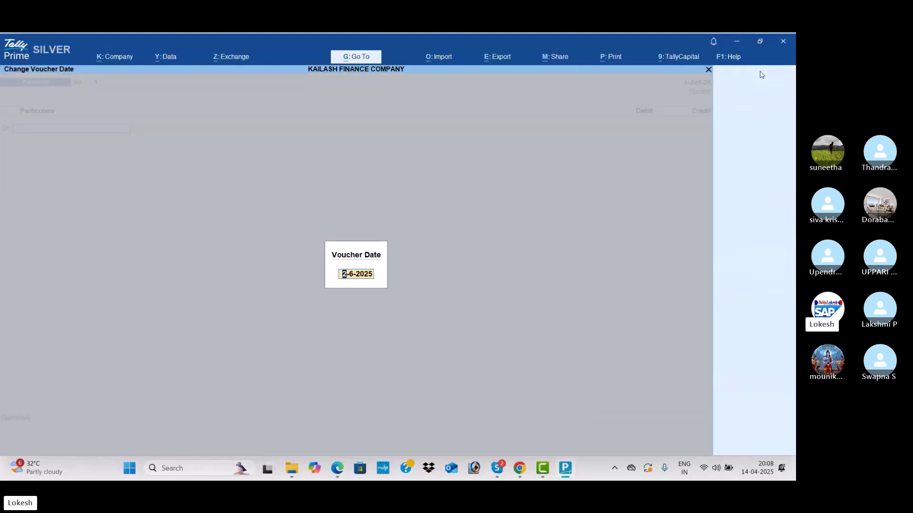
{"action": "key", "text": "alt+Tab"}
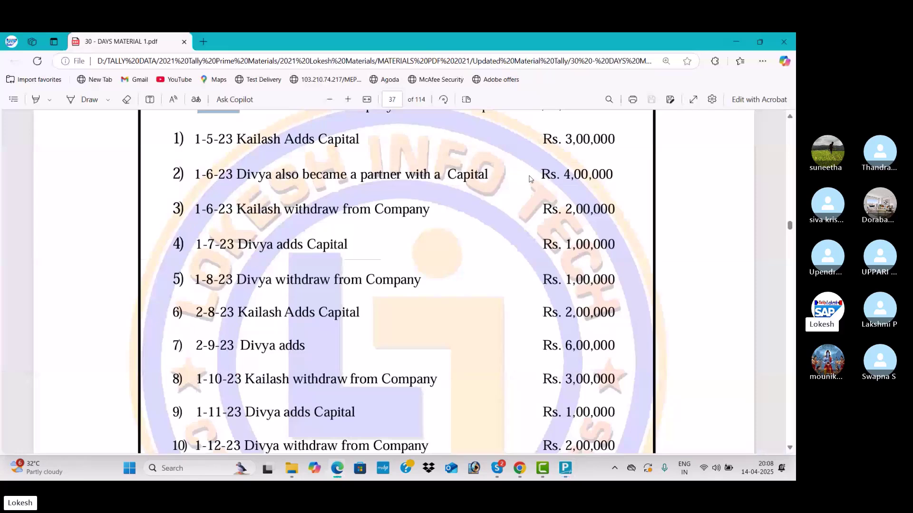
{"action": "key", "text": "alt+Tab"}
{"action": "type", "text": "1-6"}
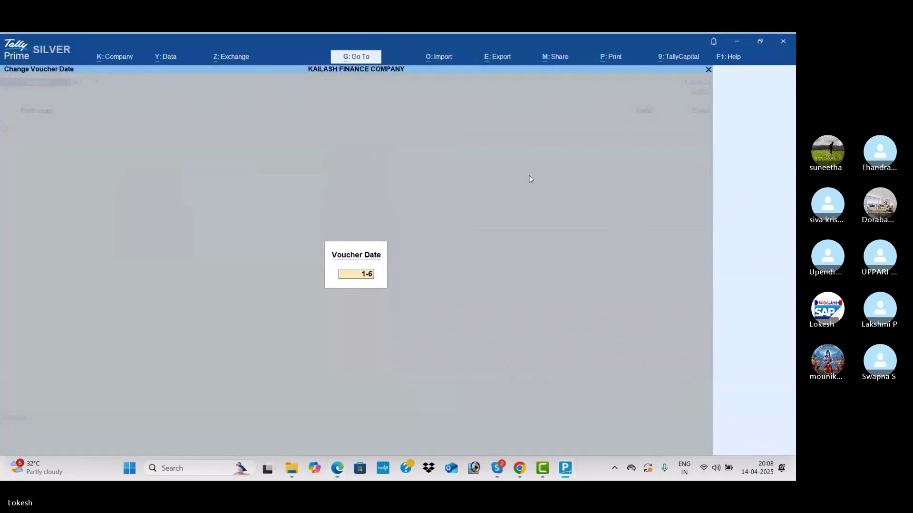
{"action": "key", "text": "Return"}
- Debit Kailash Capital with 200000 in the first payment voucher, checking the amount in the practice PDF
{"action": "type", "text": "k"}
{"action": "key", "text": "Return"}
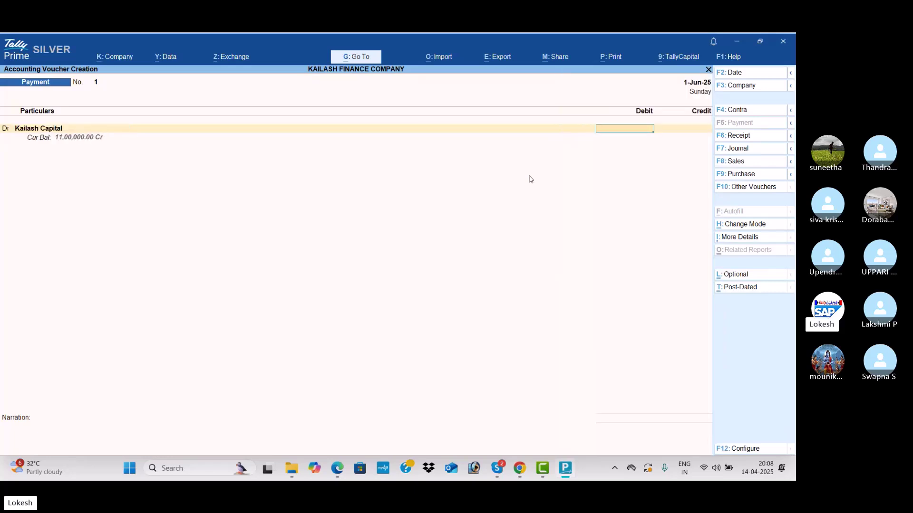
{"action": "key", "text": "alt+Tab"}
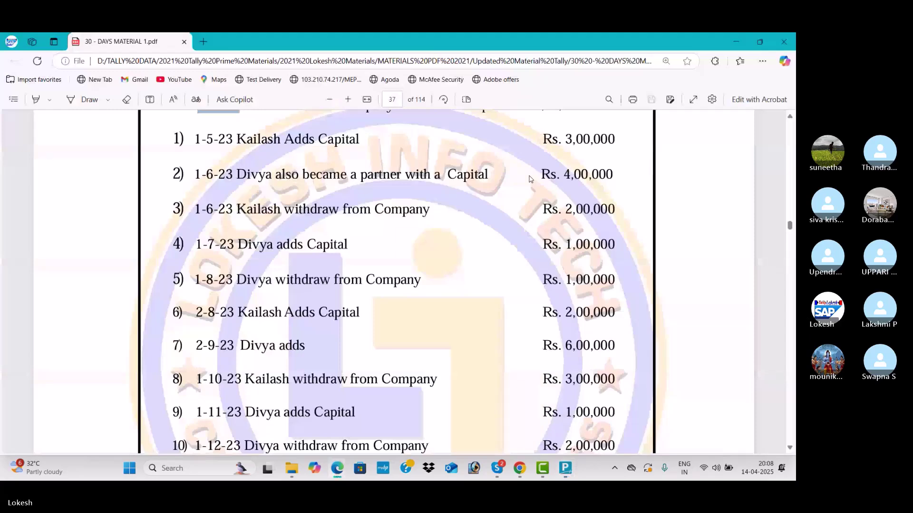
{"action": "key", "text": "alt+Tab"}
{"action": "type", "text": "200000"}
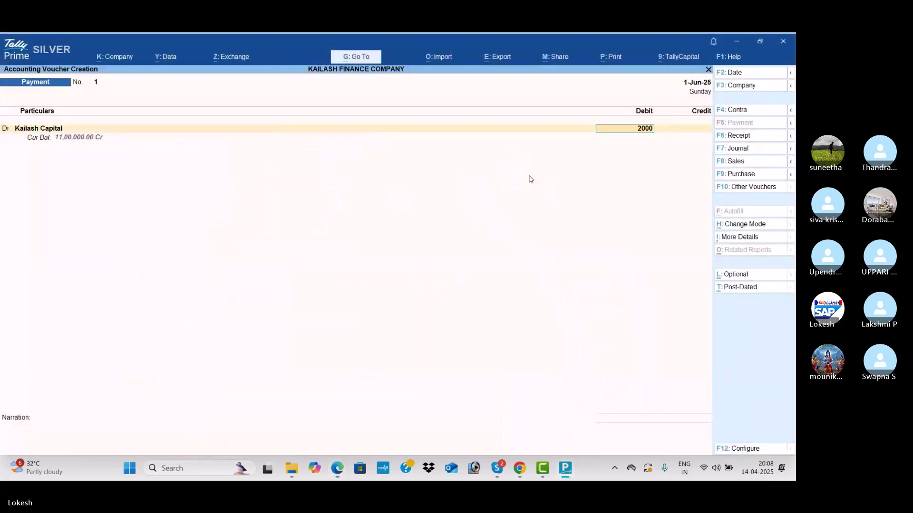
{"action": "key", "text": "Return"}
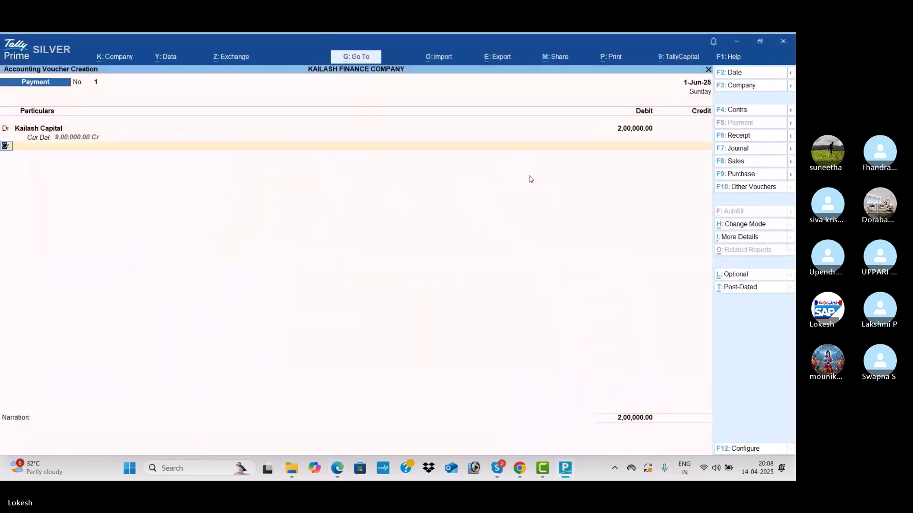
- Credit Cash for 2,00,000, leave the narration blank and accept the first payment voucher
{"action": "key", "text": "Return"}
{"action": "key", "text": "Return"}
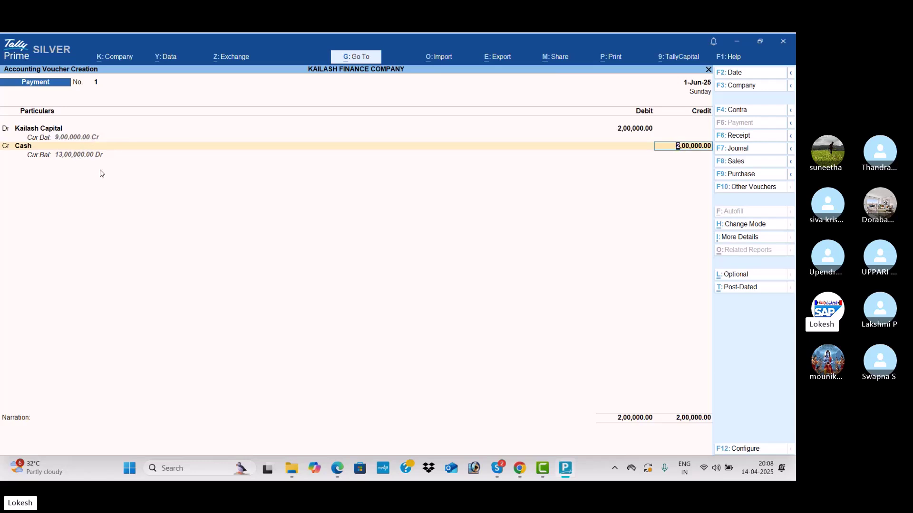
{"action": "key", "text": "Return"}
{"action": "key", "text": "Return"}
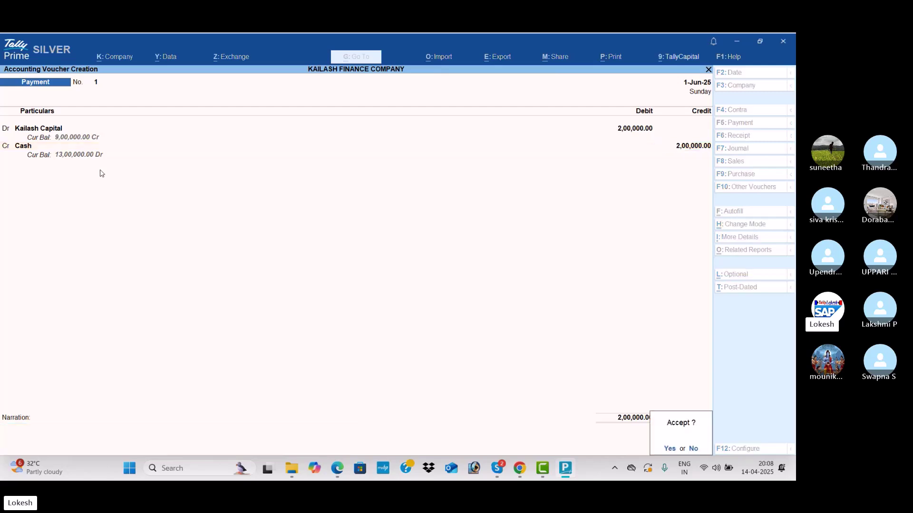
{"action": "key", "text": "Return"}
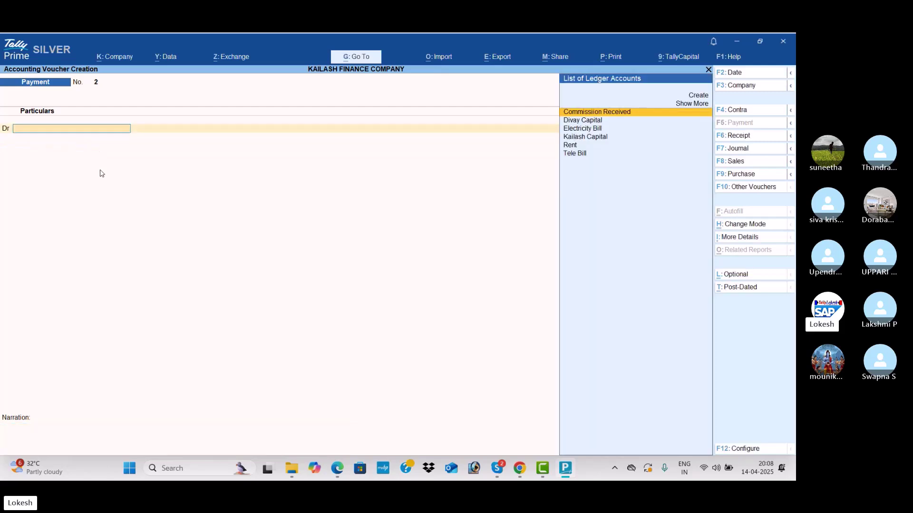
- Check transaction 4 in the practice PDF and switch to a receipt voucher dated 1-Jul-25
{"action": "key", "text": "alt+Tab"}
{"action": "scroll", "coordinate": [100, 174], "scroll_direction": "down", "scroll_amount": 2}
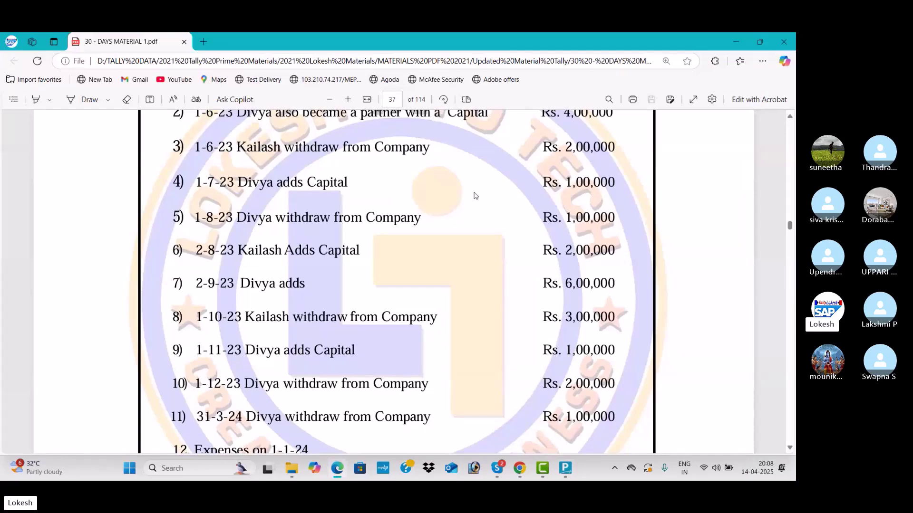
{"action": "key", "text": "alt+Tab"}
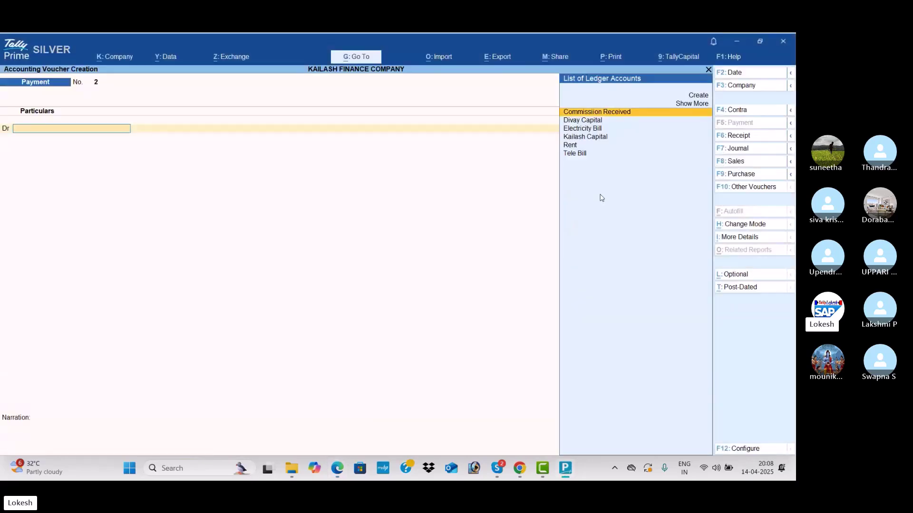
{"action": "left_click", "coordinate": [739, 136]}
{"action": "left_click", "coordinate": [742, 77]}
{"action": "type", "text": "1-4"}
{"action": "key", "text": "Return"}
- Credit Divay Capital with 100000 in the fourth receipt voucher, checking the amount in the practice PDF
{"action": "type", "text": "D"}
{"action": "key", "text": "Return"}
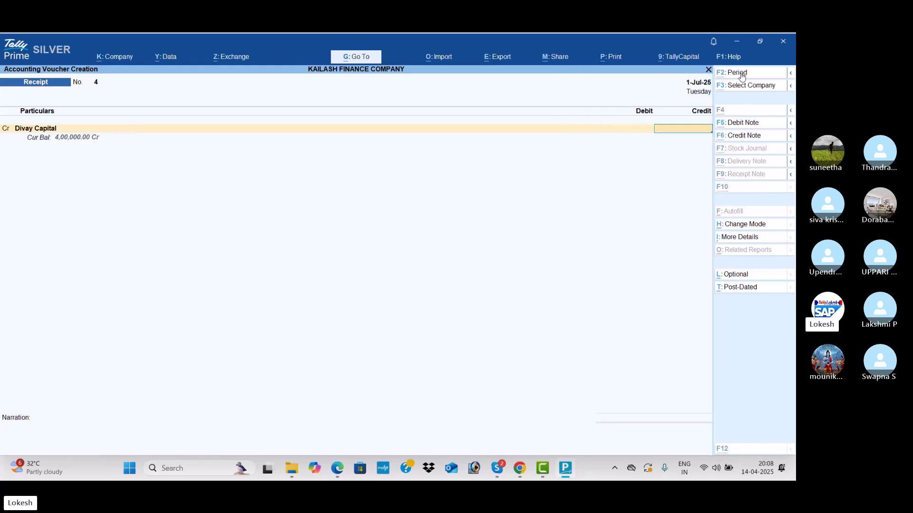
{"action": "key", "text": "alt+Tab"}
{"action": "key", "text": "alt+Tab"}
{"action": "type", "text": "100"}
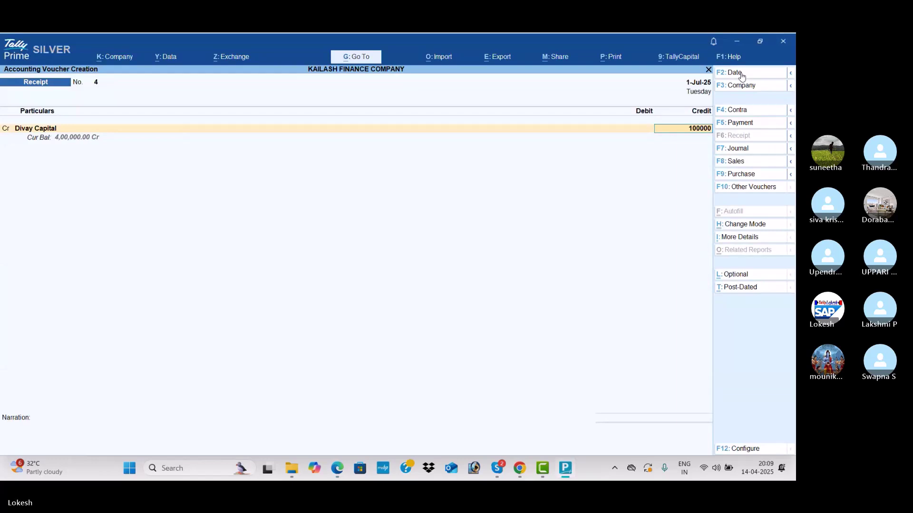
{"action": "key", "text": "Return"}
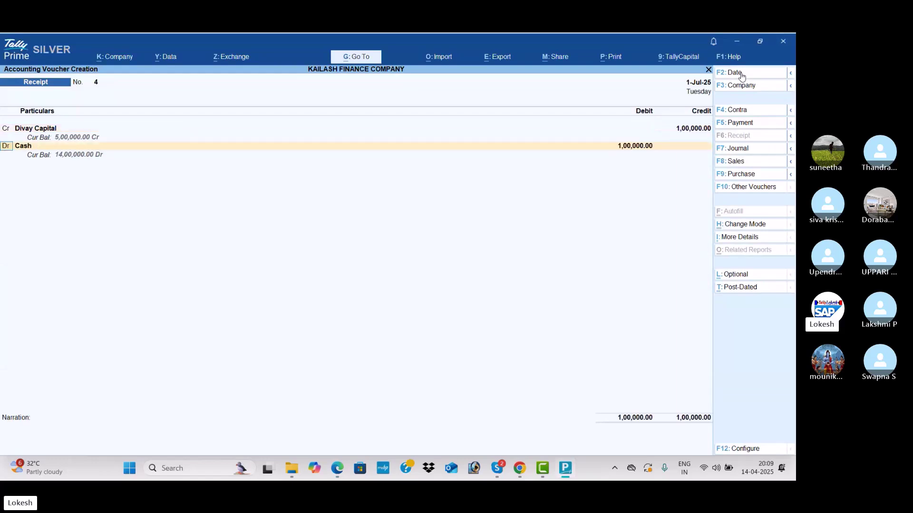
- Keep Cash debited for 1,00,000, leave the narration blank and accept the fourth receipt voucher
{"action": "key", "text": "Return"}
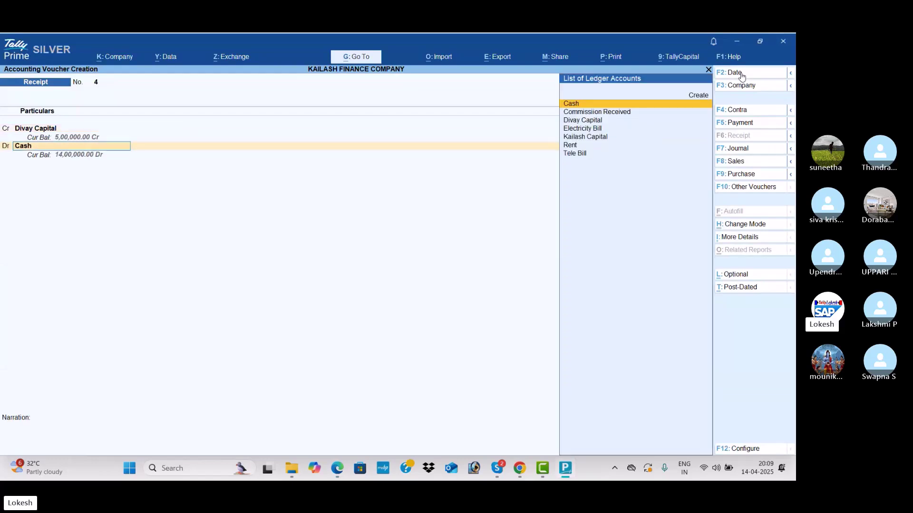
{"action": "key", "text": "Return"}
{"action": "key", "text": "Return"}
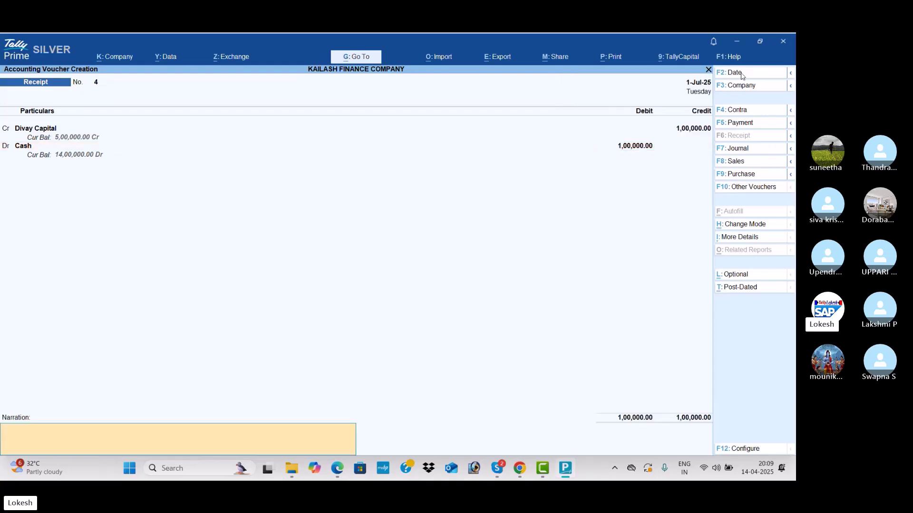
{"action": "key", "text": "Return"}
{"action": "key", "text": "Return"}
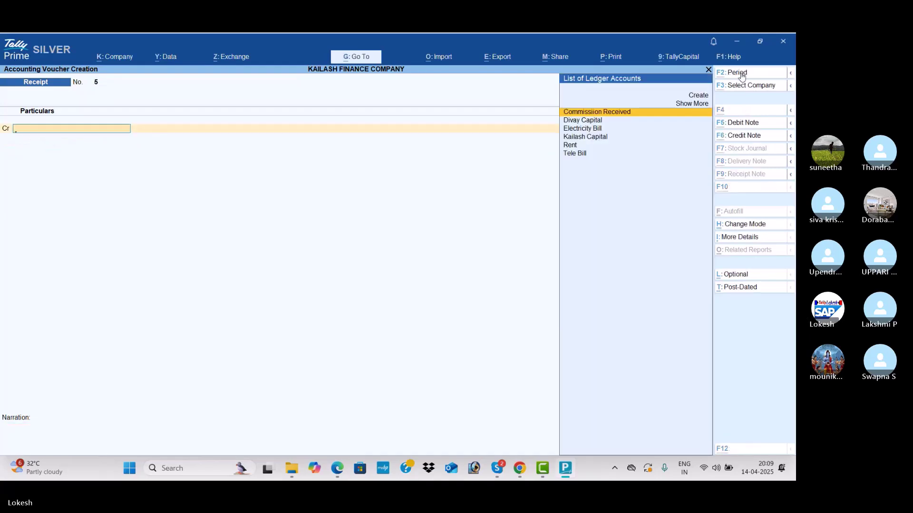
- Check transaction 5 in the practice PDF and switch to a payment voucher dated 1-Aug-25
{"action": "key", "text": "alt+Tab"}
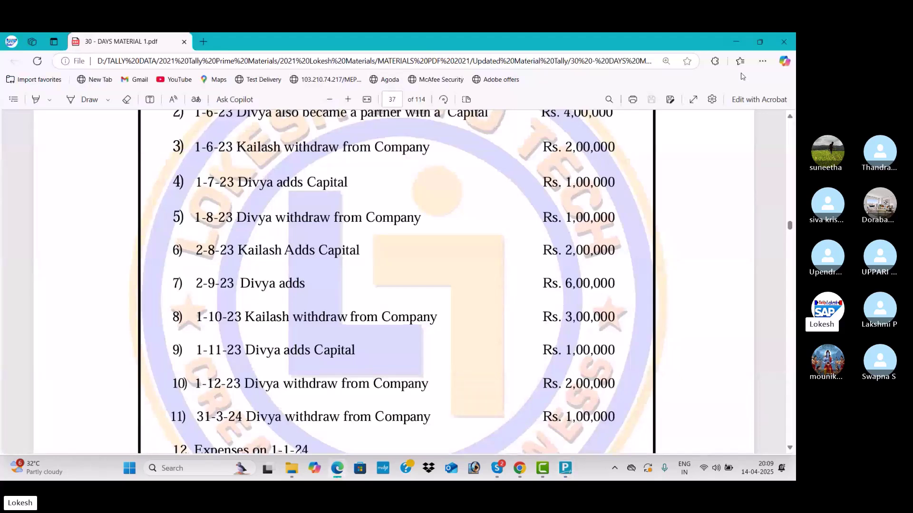
{"action": "key", "text": "alt+Tab"}
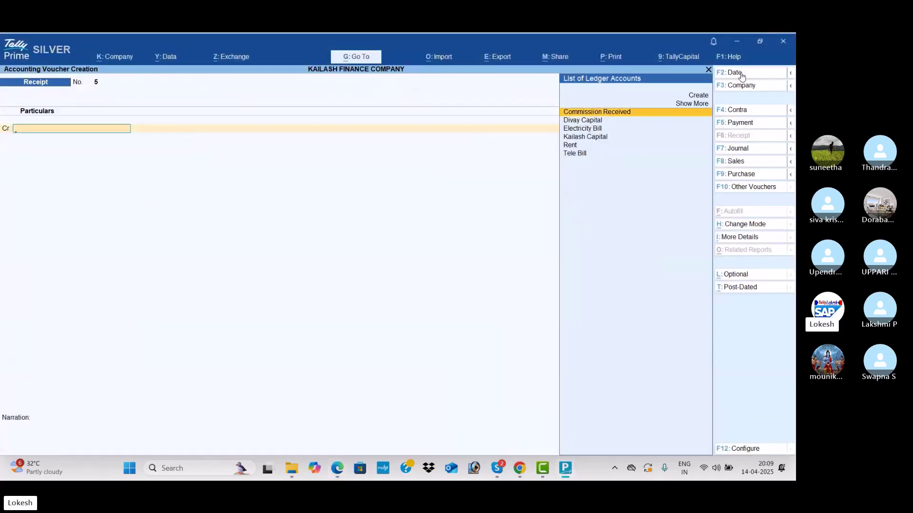
{"action": "left_click", "coordinate": [751, 124]}
{"action": "left_click", "coordinate": [747, 76]}
{"action": "type", "text": "1-8"}
{"action": "key", "text": "Return"}
- Debit Divay Capital with 1,00,000 in the second payment voucher, checking the amount in the practice PDF
{"action": "type", "text": "d"}
{"action": "key", "text": "Return"}
{"action": "key", "text": "alt+Tab"}
{"action": "key", "text": "alt+Tab"}
{"action": "type", "text": "100"}
{"action": "key", "text": "Return"}
- Keep Cash credited for 1,00,000, leave the narration blank and accept the second payment voucher
{"action": "key", "text": "Return"}
{"action": "key", "text": "Return"}
{"action": "key", "text": "Return"}
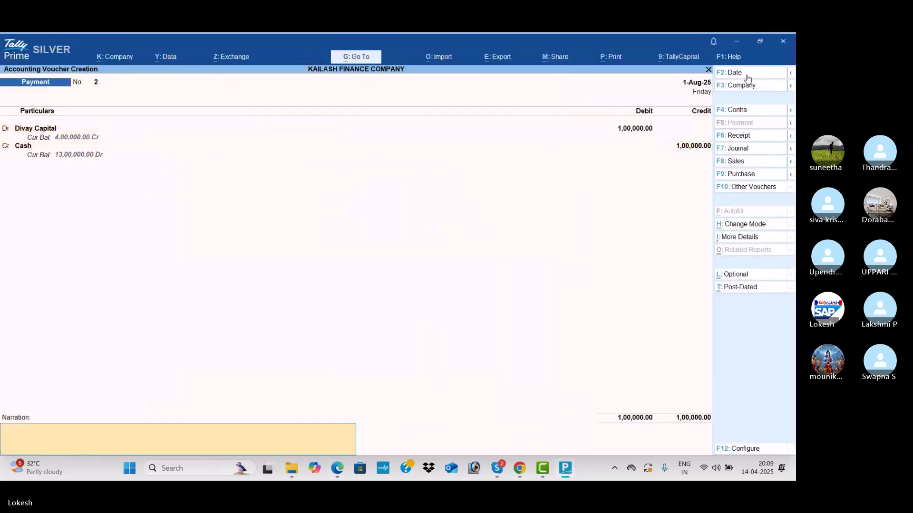
{"action": "key", "text": "Return"}
{"action": "key", "text": "Return"}
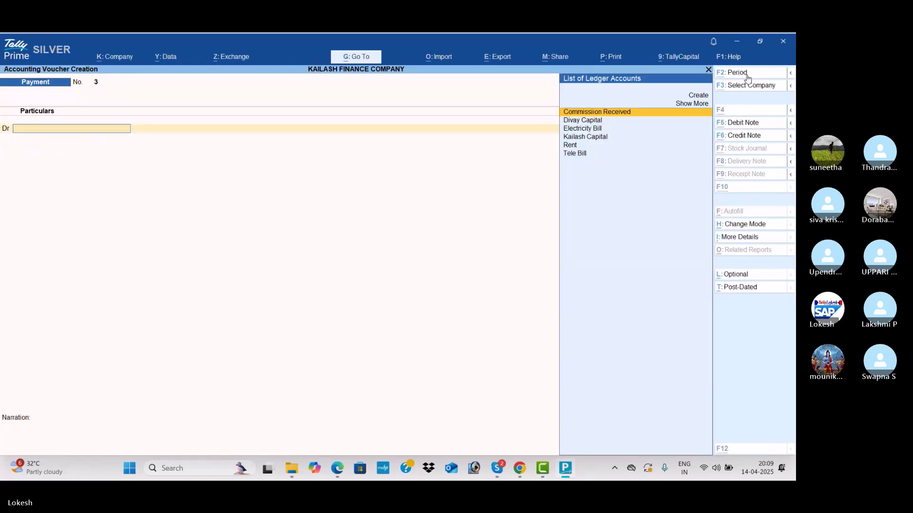
- Check transaction 6 in the practice PDF and switch to a receipt voucher dated 2-Aug-25
{"action": "key", "text": "alt+Tab"}
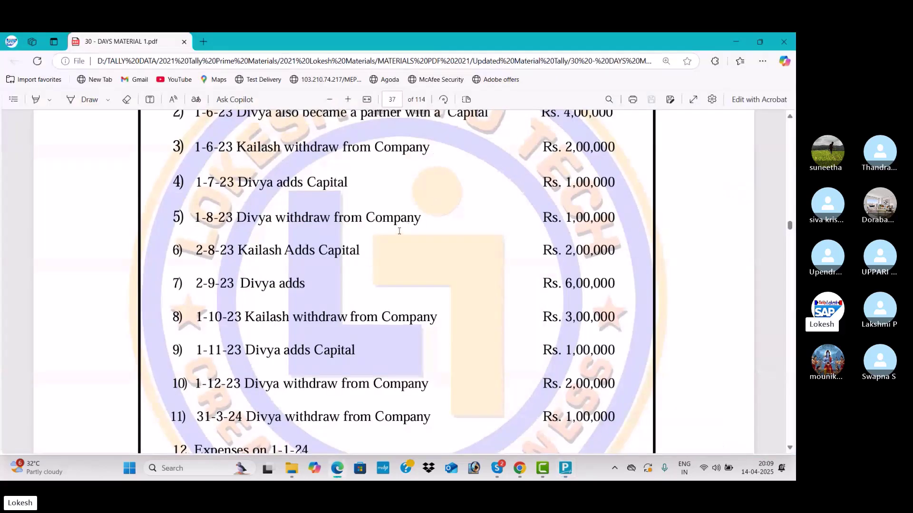
{"action": "scroll", "coordinate": [399, 231], "scroll_direction": "down", "scroll_amount": 1}
{"action": "scroll", "coordinate": [400, 231], "scroll_direction": "down", "scroll_amount": 1}
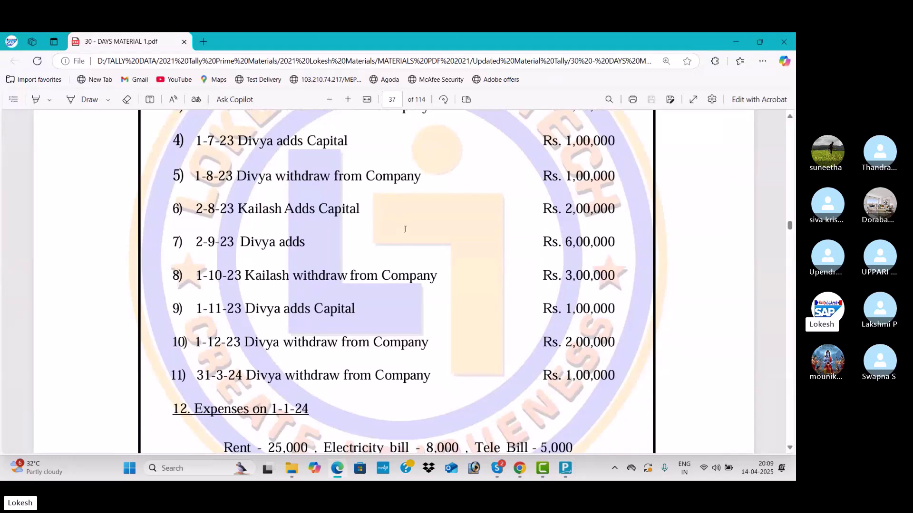
{"action": "key", "text": "alt+Tab"}
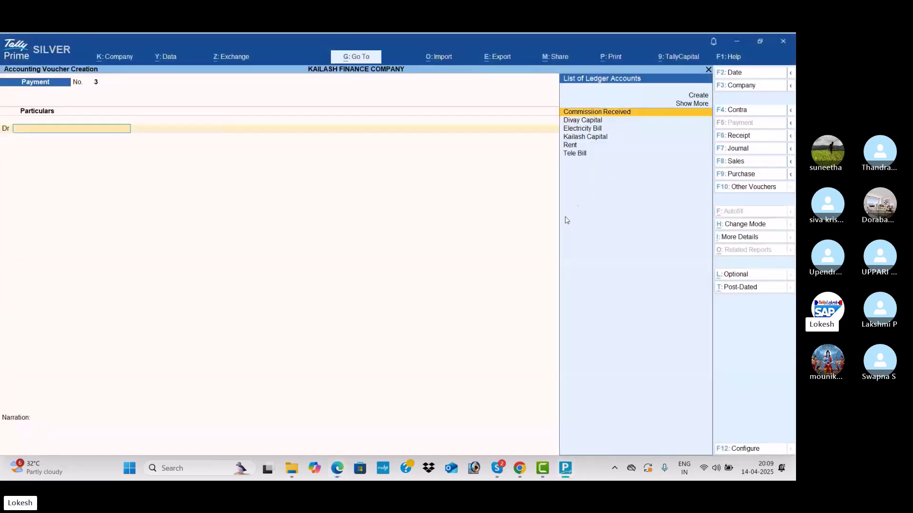
{"action": "left_click", "coordinate": [745, 137]}
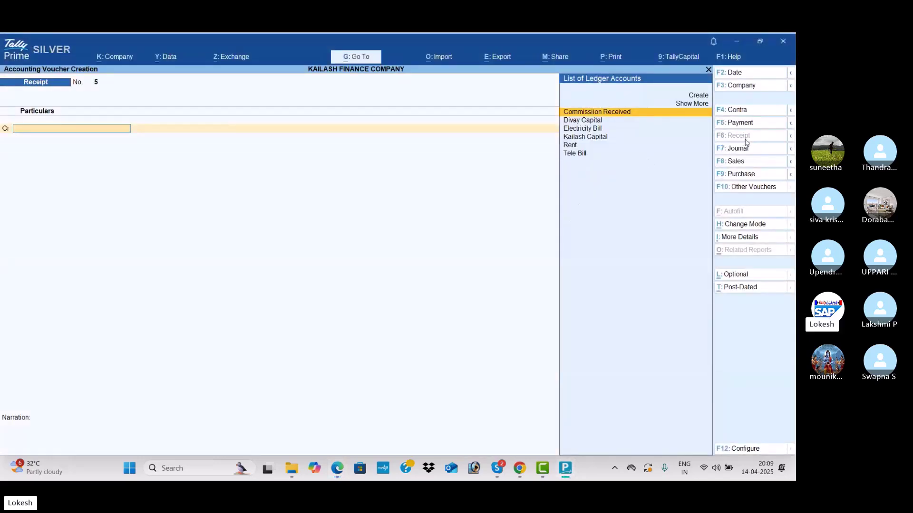
{"action": "left_click", "coordinate": [747, 76]}
{"action": "type", "text": "2-8"}
{"action": "key", "text": "Return"}
- Credit Kailash Capital with 2,00,000 in the fifth receipt voucher, checking the amount in the practice PDF
{"action": "type", "text": "k"}
{"action": "key", "text": "Return"}
{"action": "key", "text": "alt+Tab"}
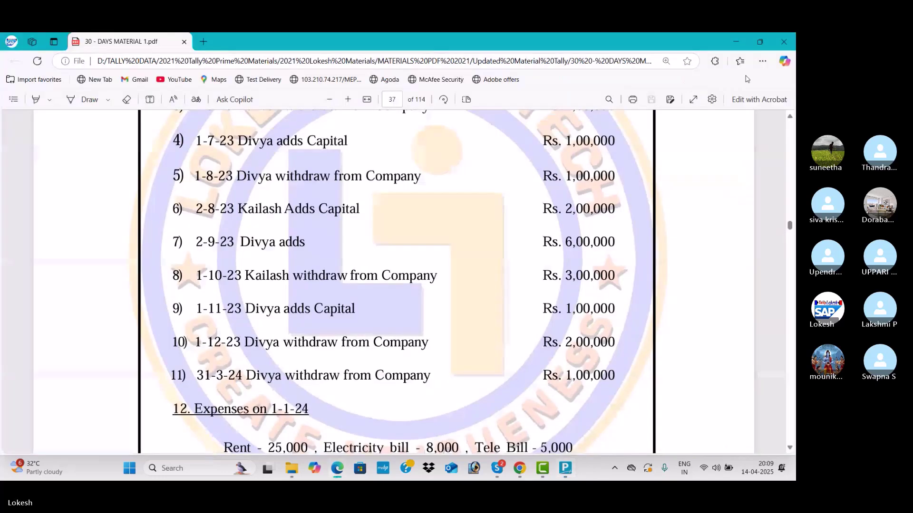
{"action": "key", "text": "alt+Tab"}
{"action": "type", "text": "20"}
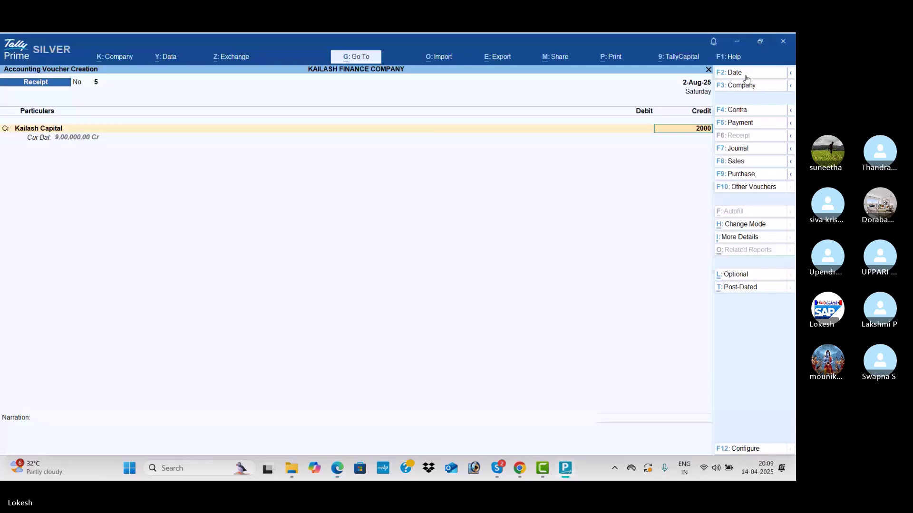
{"action": "type", "text": "0000"}
{"action": "key", "text": "Return"}
- Keep Cash debited for 2,00,000, leave the narration blank and accept the fifth receipt voucher
{"action": "key", "text": "Return"}
{"action": "key", "text": "Return"}
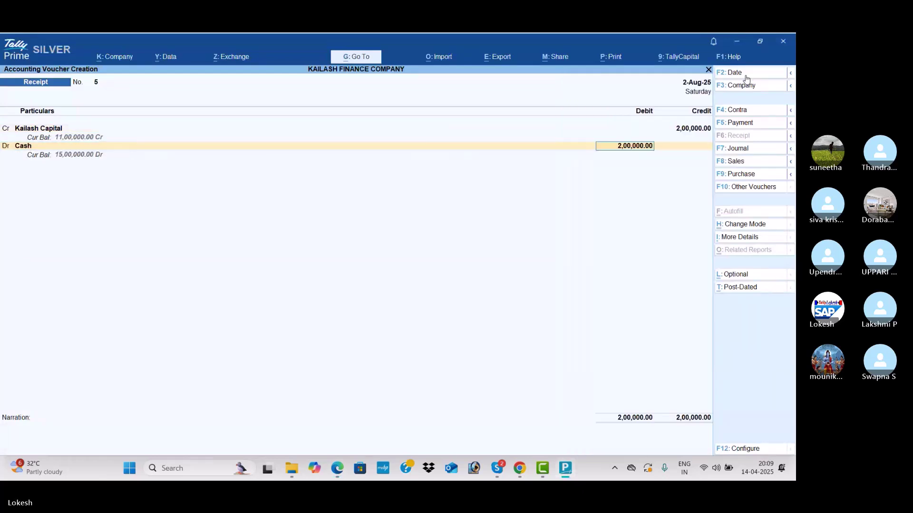
{"action": "key", "text": "Return"}
{"action": "key", "text": "Return"}
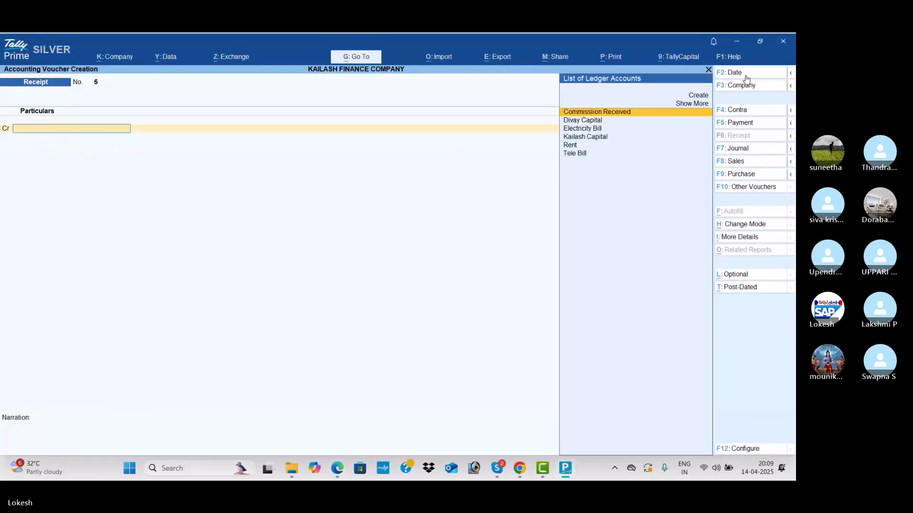
- Check transaction 7 in the practice PDF and date the sixth receipt voucher 2-Sep-25
{"action": "key", "text": "alt+Tab"}
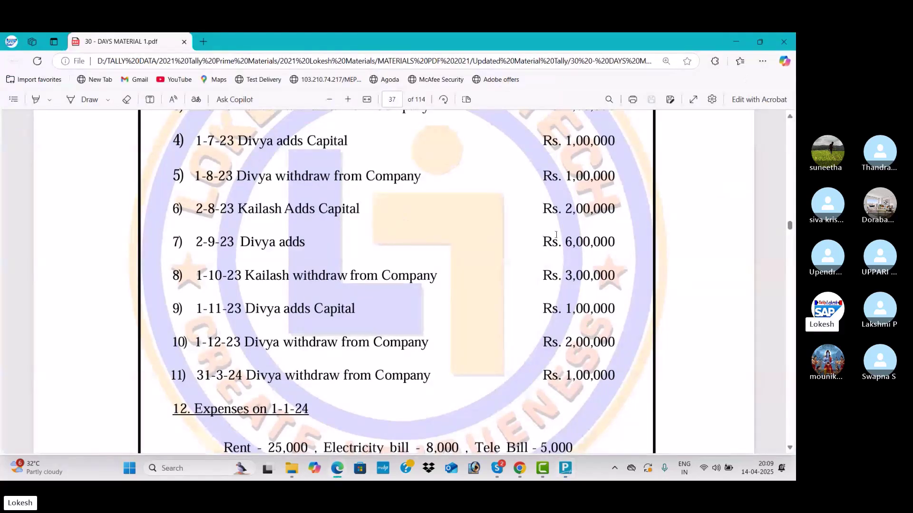
{"action": "key", "text": "alt+Tab"}
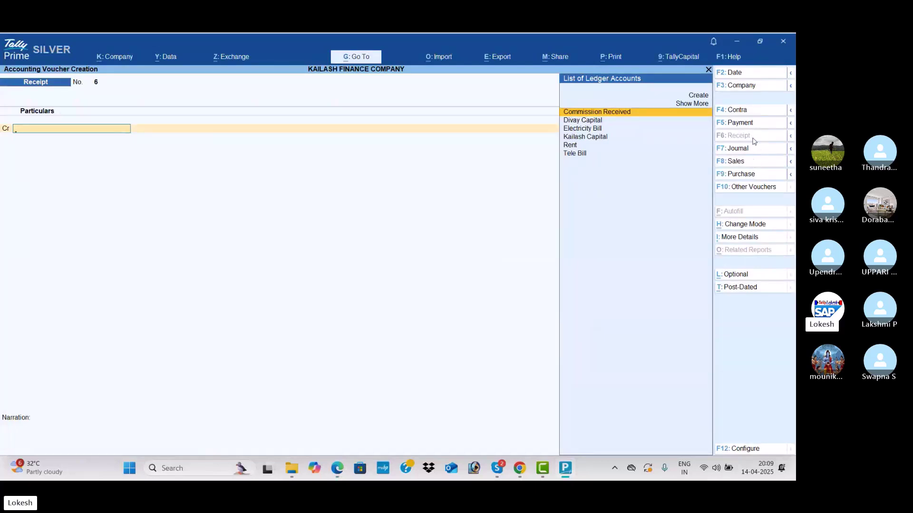
{"action": "left_click", "coordinate": [742, 74]}
{"action": "type", "text": "2-9"}
{"action": "key", "text": "Return"}
- Credit Divay Capital with 6,00,000 in the sixth receipt voucher, checking the amount in the practice PDF
{"action": "type", "text": "d"}
{"action": "key", "text": "Return"}
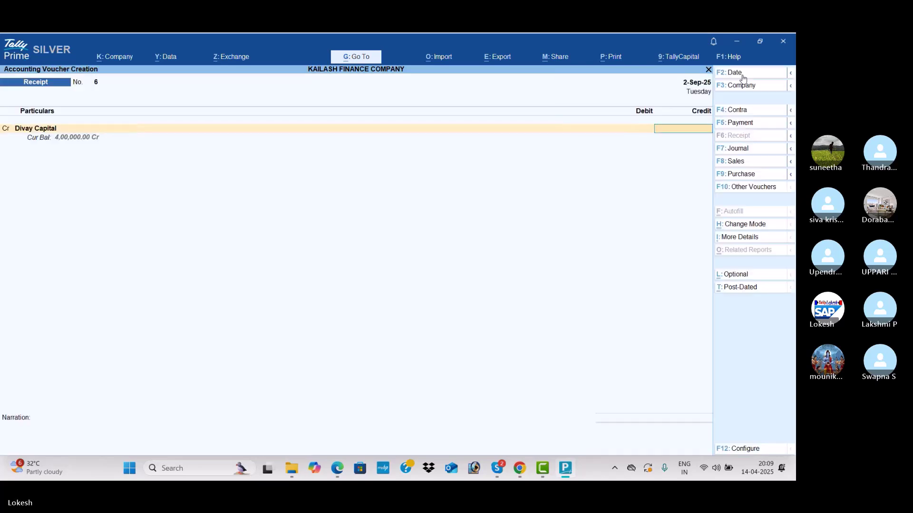
{"action": "key", "text": "alt+Tab"}
{"action": "key", "text": "alt+Tab"}
{"action": "type", "text": "000"}
{"action": "key", "text": "Return"}
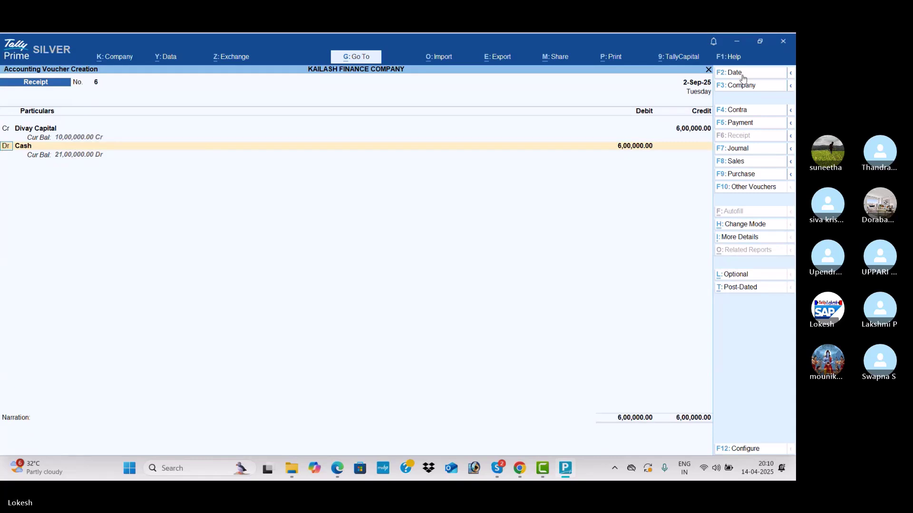
- Keep Cash debited for 6,00,000, leave the narration blank and accept the sixth receipt voucher
{"action": "key", "text": "Return"}
{"action": "key", "text": "Return"}
{"action": "key", "text": "Return"}
{"action": "key", "text": "Return"}
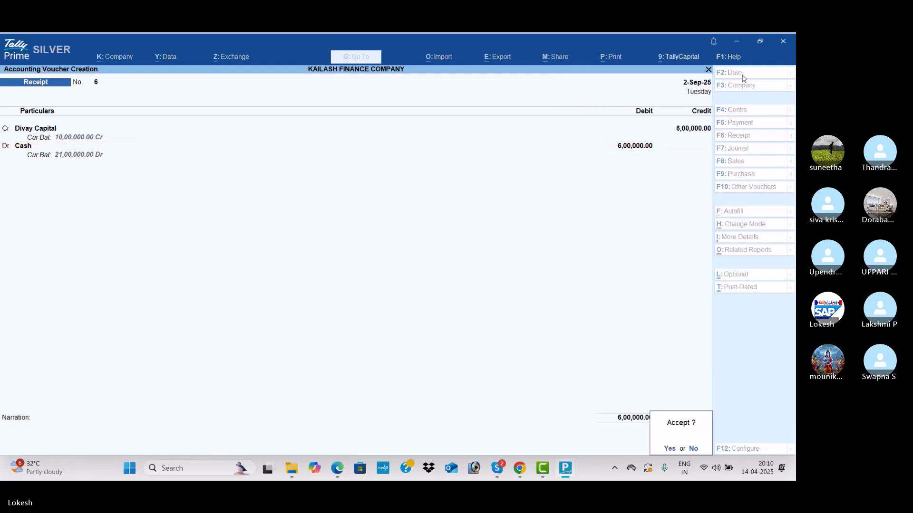
{"action": "key", "text": "Return"}
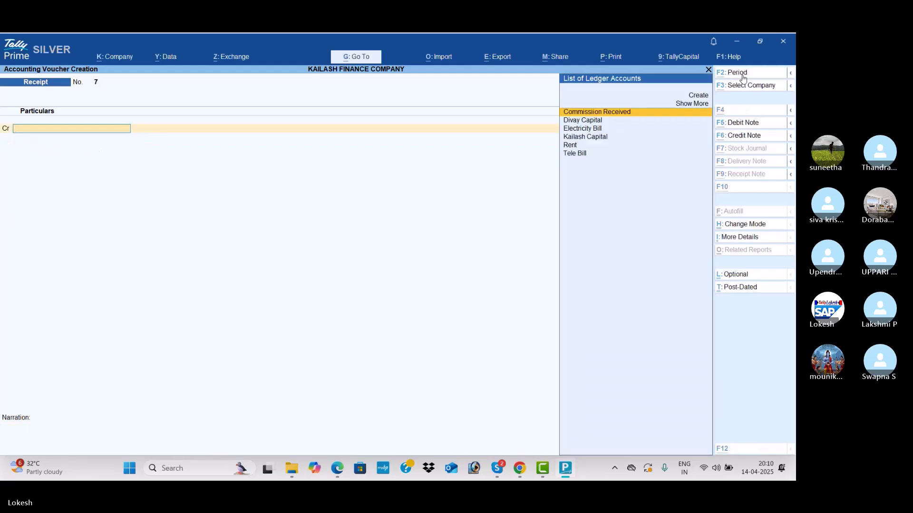
- Check transaction 8 in the practice PDF and switch to a payment voucher dated 1-Oct-25
{"action": "key", "text": "alt+Tab"}
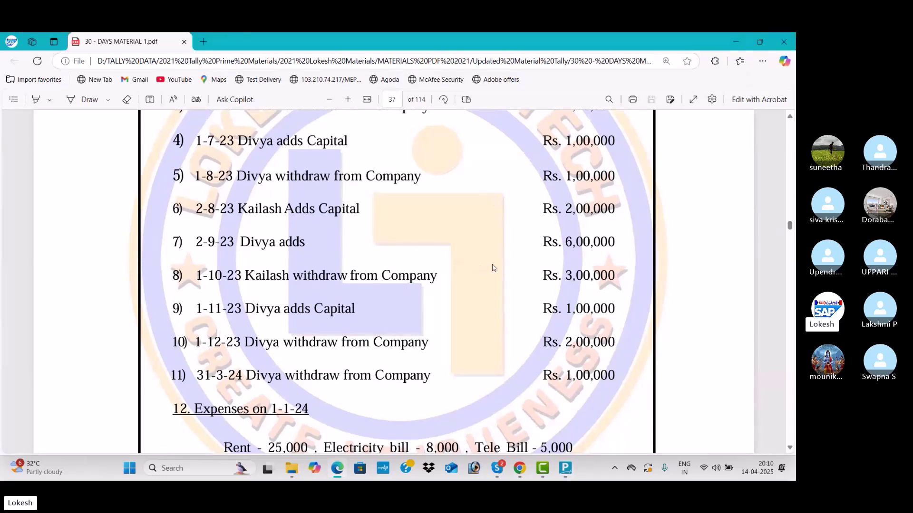
{"action": "key", "text": "alt+Tab"}
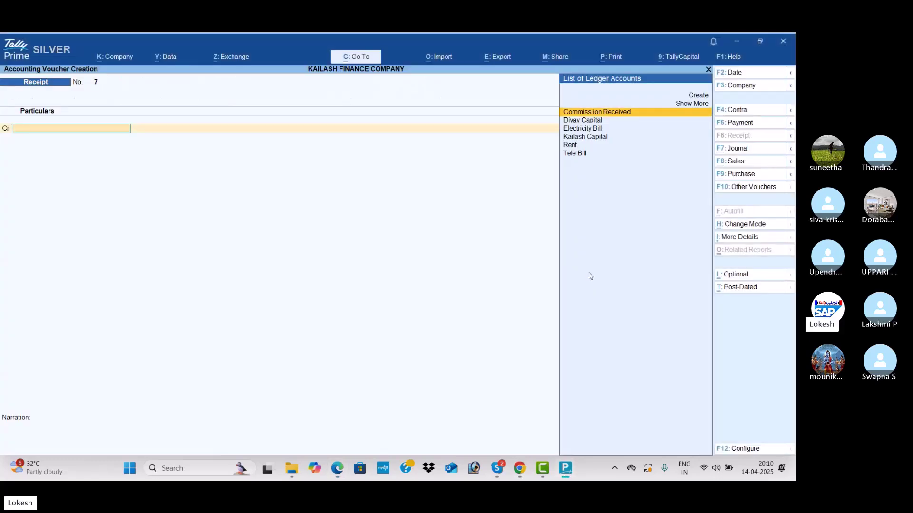
{"action": "left_click", "coordinate": [751, 126]}
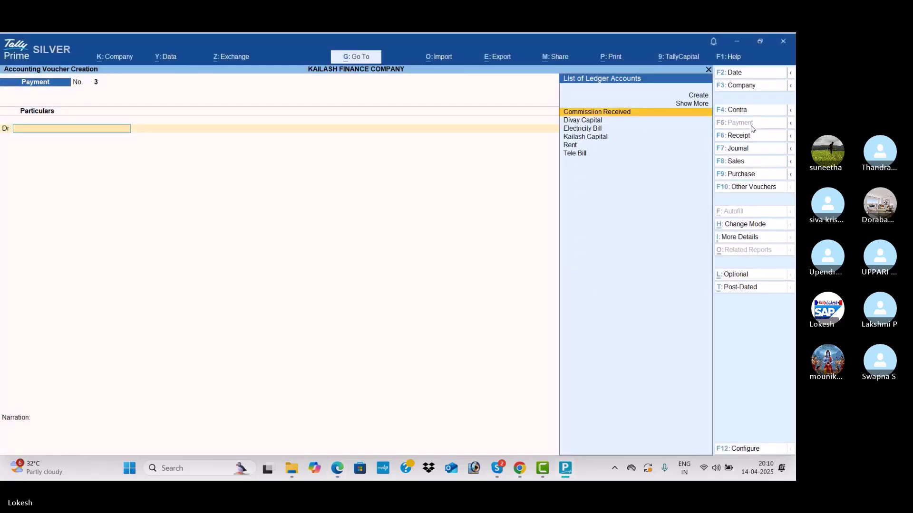
{"action": "left_click", "coordinate": [746, 76]}
{"action": "type", "text": "1-12"}
{"action": "key", "text": "Return"}
- Debit Kailash Capital with 3,00,000 in the third payment voucher, checking the amount in the practice PDF
{"action": "type", "text": "k"}
{"action": "key", "text": "Return"}
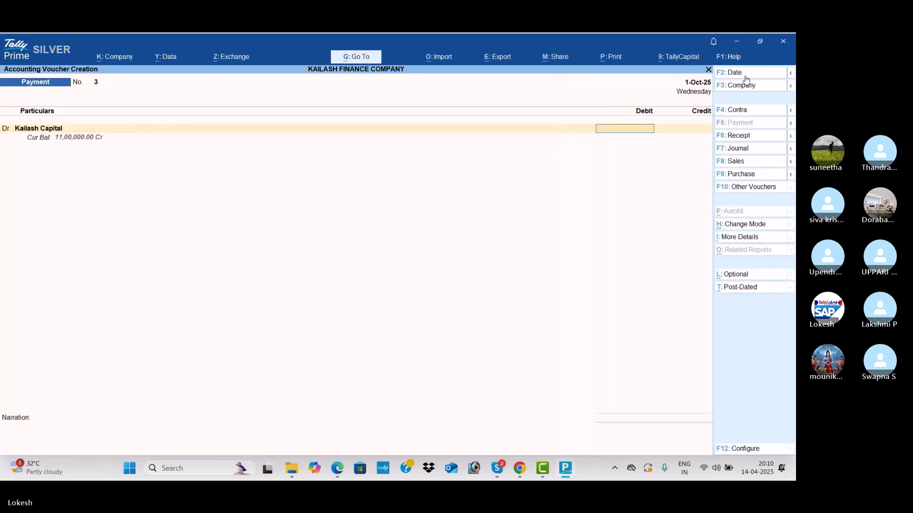
{"action": "key", "text": "alt+Tab"}
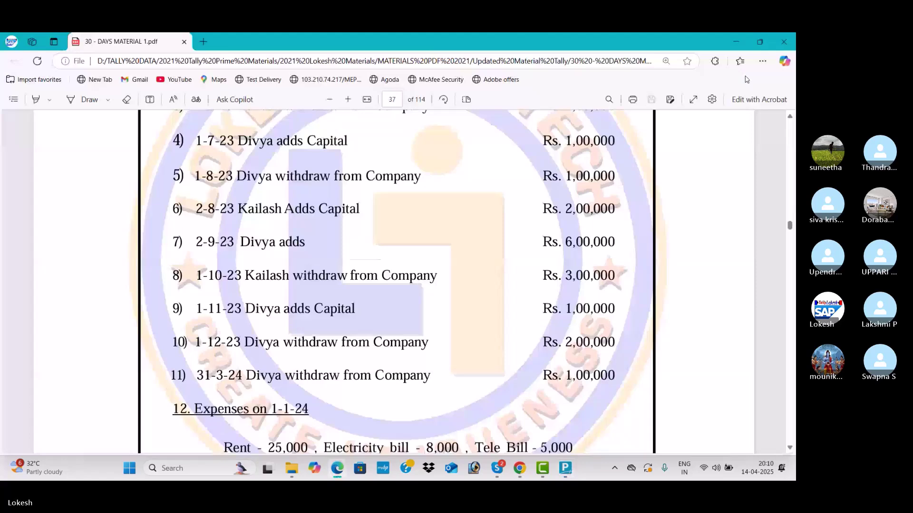
{"action": "key", "text": "alt+Tab"}
{"action": "type", "text": "3,0"}
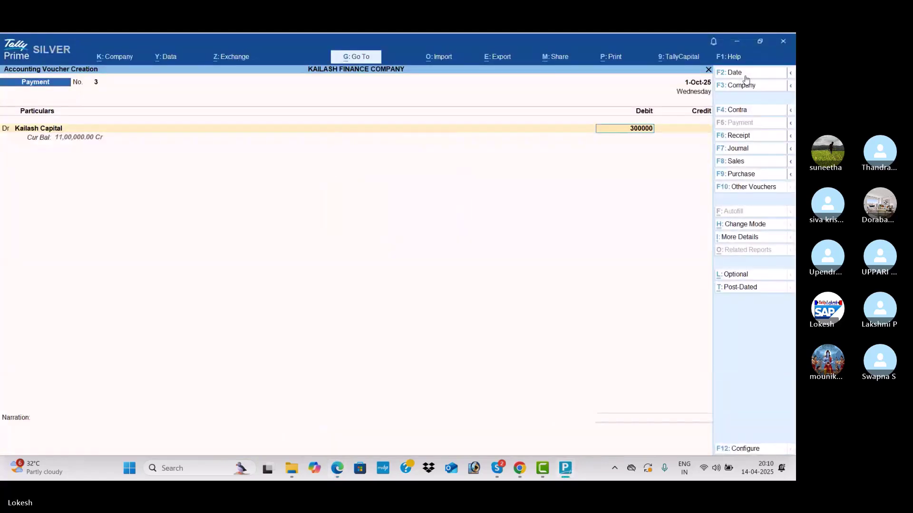
{"action": "type", "text": "0,000"}
{"action": "key", "text": "Return"}
- Keep Cash credited for 3,00,000, leave the narration blank and accept the third payment voucher
{"action": "key", "text": "Return"}
{"action": "key", "text": "Return"}
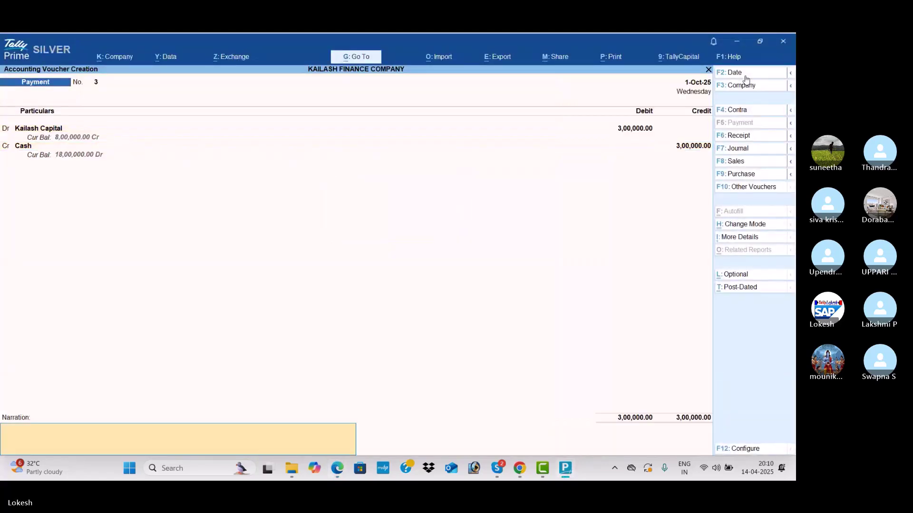
{"action": "key", "text": "Return"}
{"action": "key", "text": "Return"}
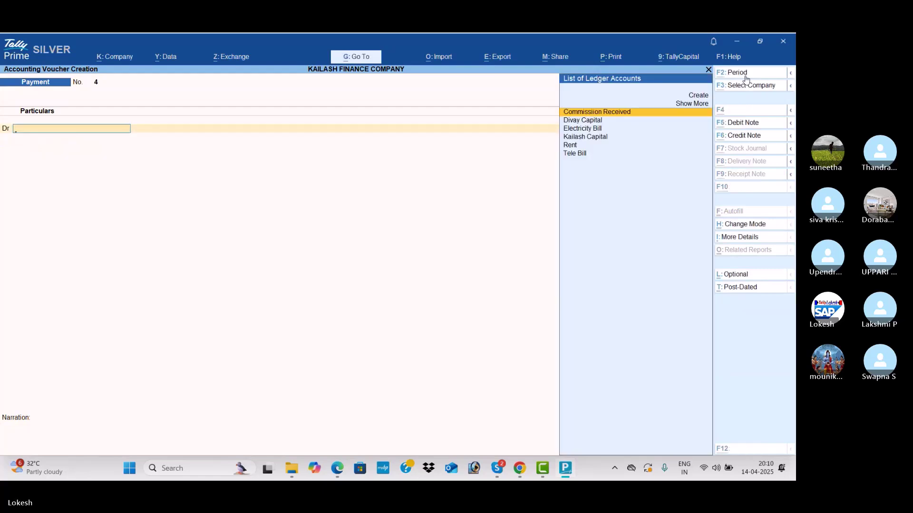
- Check transaction 9 in the practice PDF and switch to a receipt voucher dated 1-Nov-25
{"action": "key", "text": "alt+Tab"}
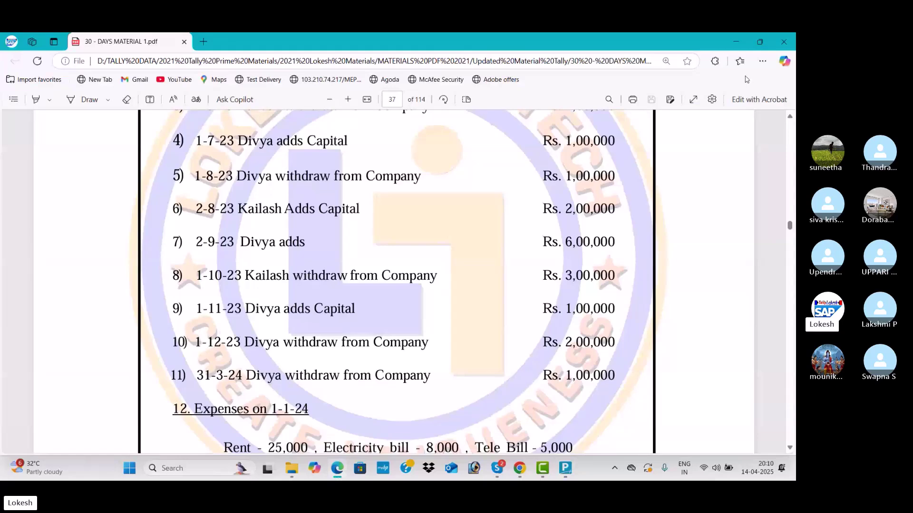
{"action": "key", "text": "alt+Tab"}
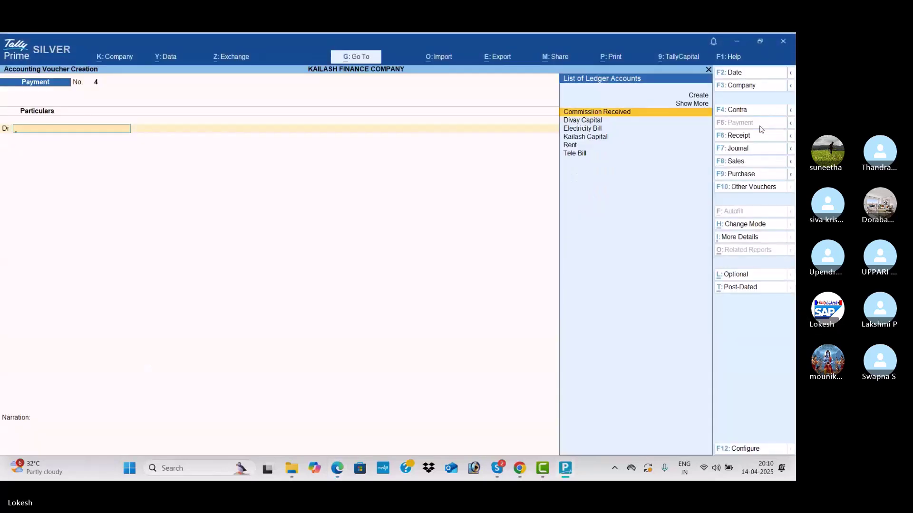
{"action": "left_click", "coordinate": [747, 138]}
{"action": "left_click", "coordinate": [745, 75]}
{"action": "type", "text": "1-10"}
{"action": "key", "text": "Return"}
- Credit Divay Capital with 1,00,000 in the seventh receipt voucher, checking the amount in the practice PDF
{"action": "key", "text": "Down"}
{"action": "key", "text": "Return"}
{"action": "key", "text": "alt+Tab"}
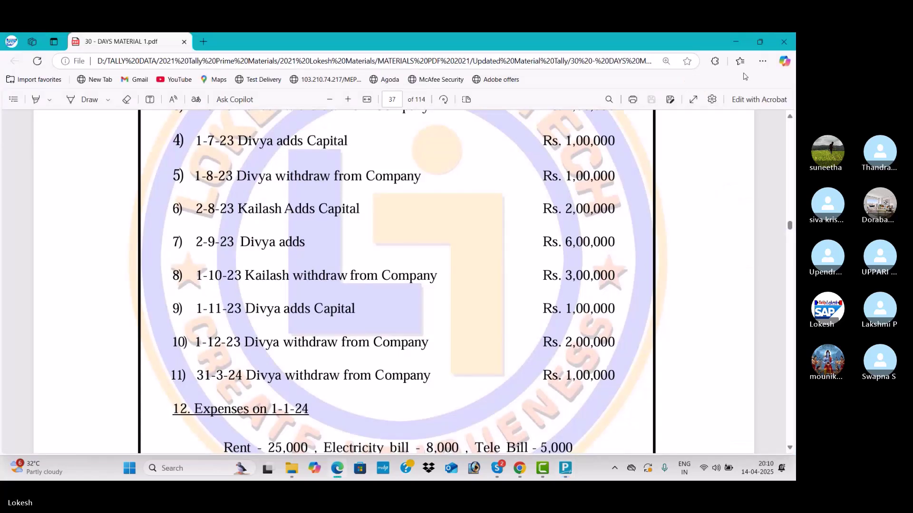
{"action": "key", "text": "alt+Tab"}
{"action": "type", "text": "1000"}
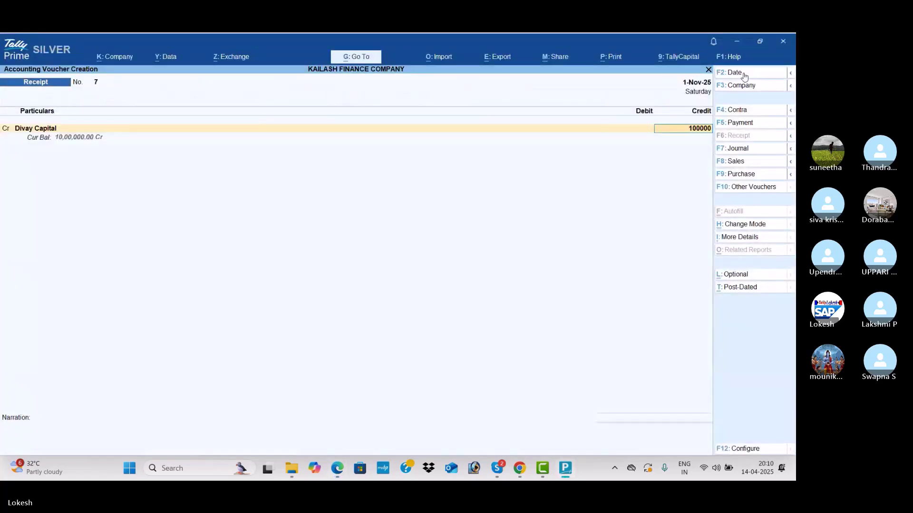
{"action": "key", "text": "Return"}
- Keep Cash debited for 1,00,000, leave the narration blank and accept the seventh receipt voucher
{"action": "key", "text": "Return"}
{"action": "key", "text": "Return"}
{"action": "key", "text": "Return"}
{"action": "key", "text": "Return"}
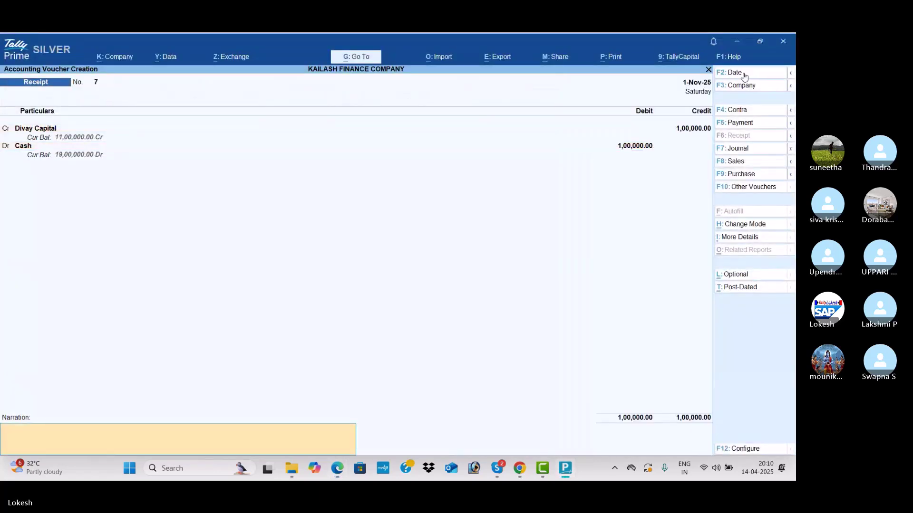
{"action": "key", "text": "Return"}
- Check transaction 10 in the practice PDF and switch to a payment voucher dated 1-Dec-25
{"action": "key", "text": "alt+Tab"}
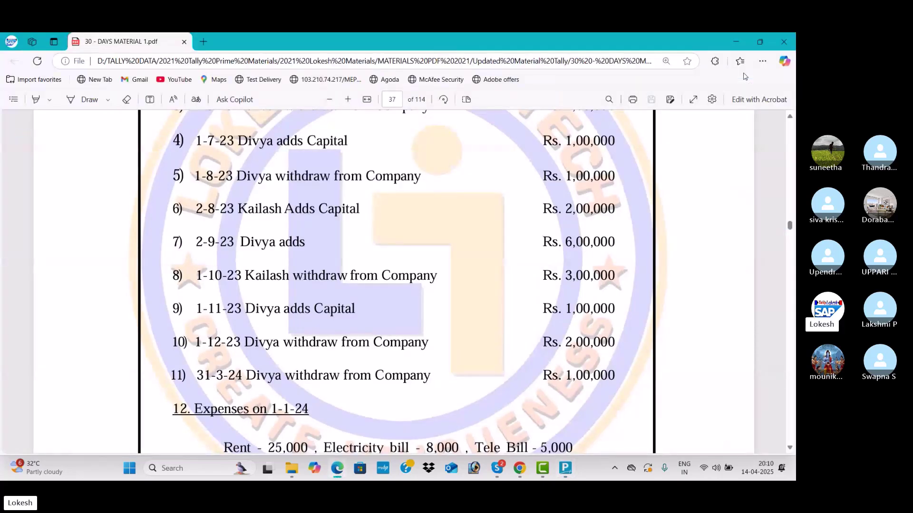
{"action": "scroll", "coordinate": [745, 177], "scroll_direction": "down", "scroll_amount": 2}
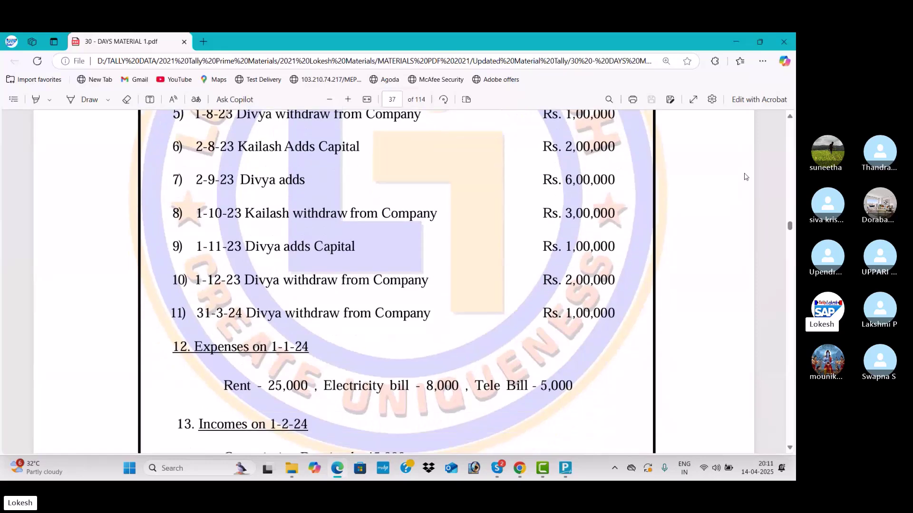
{"action": "scroll", "coordinate": [746, 177], "scroll_direction": "down", "scroll_amount": 1}
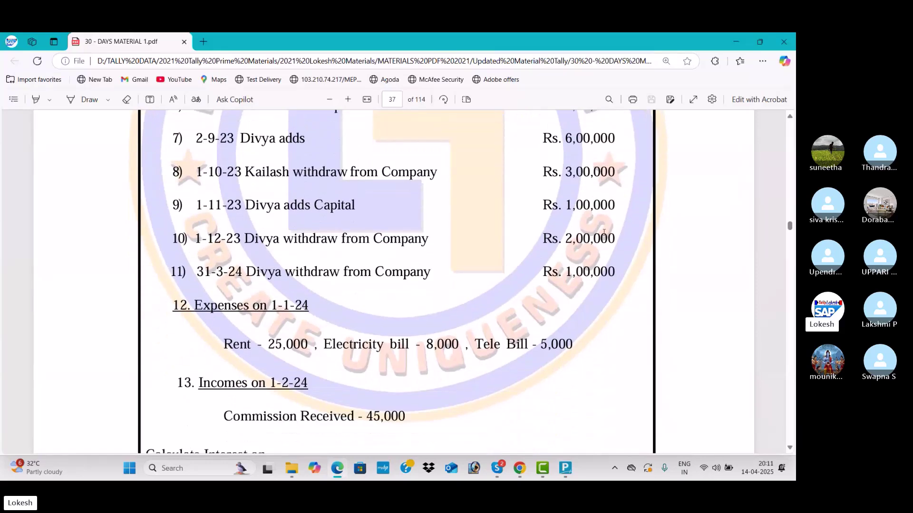
{"action": "key", "text": "alt+Tab"}
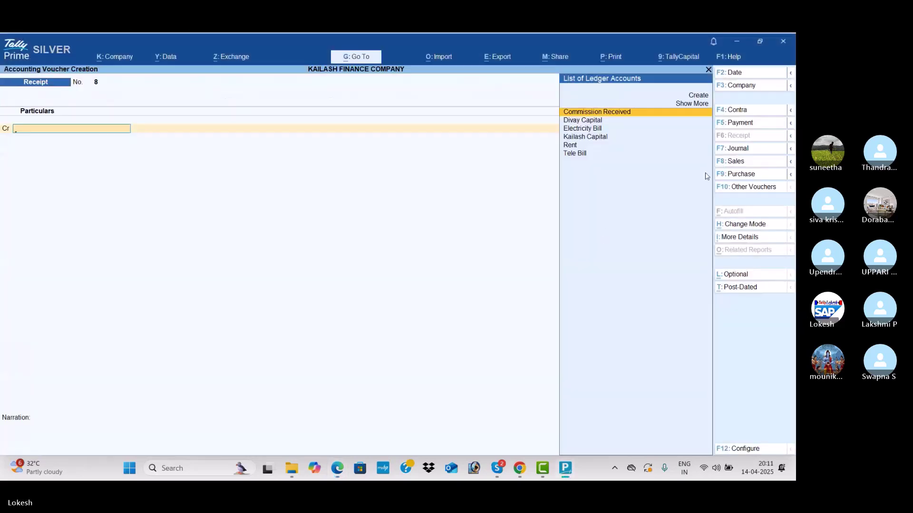
{"action": "key", "text": "alt+Tab"}
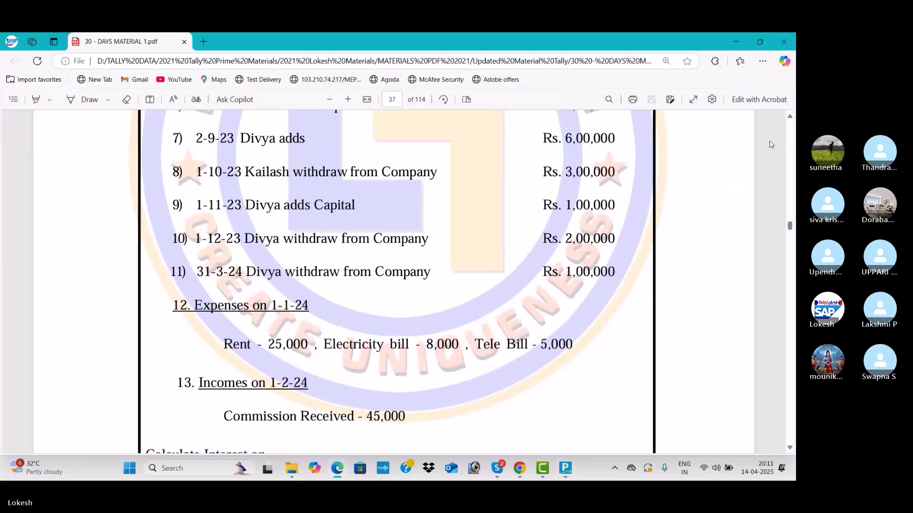
{"action": "key", "text": "alt+Tab"}
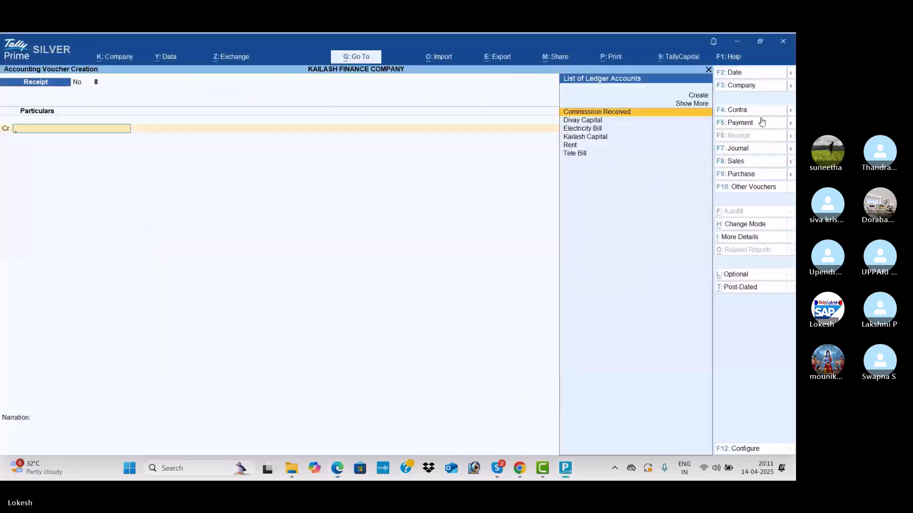
{"action": "left_click", "coordinate": [742, 73]}
{"action": "type", "text": "1-12"}
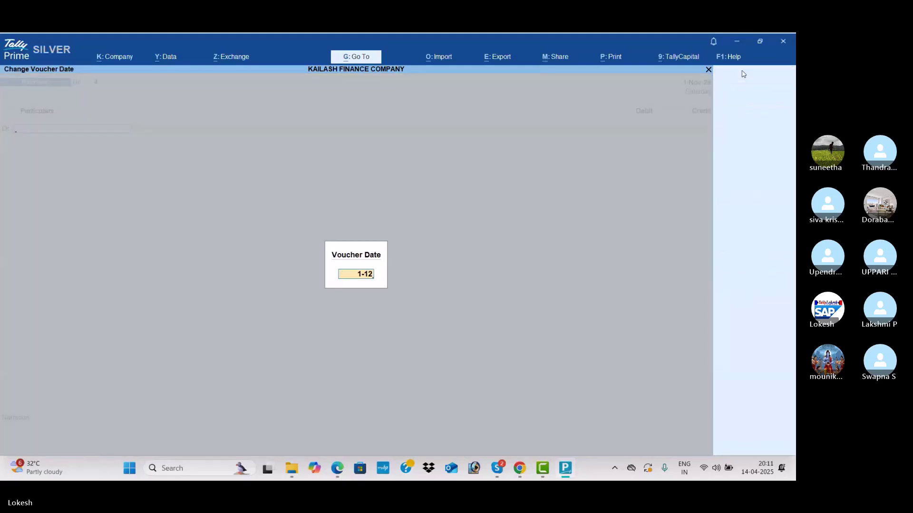
{"action": "key", "text": "Return"}
- Debit Divay Capital with 2,00,000 in the payment voucher dated 1-Dec-25, checking the amount in the practice PDF
{"action": "key", "text": "Down"}
{"action": "key", "text": "Return"}
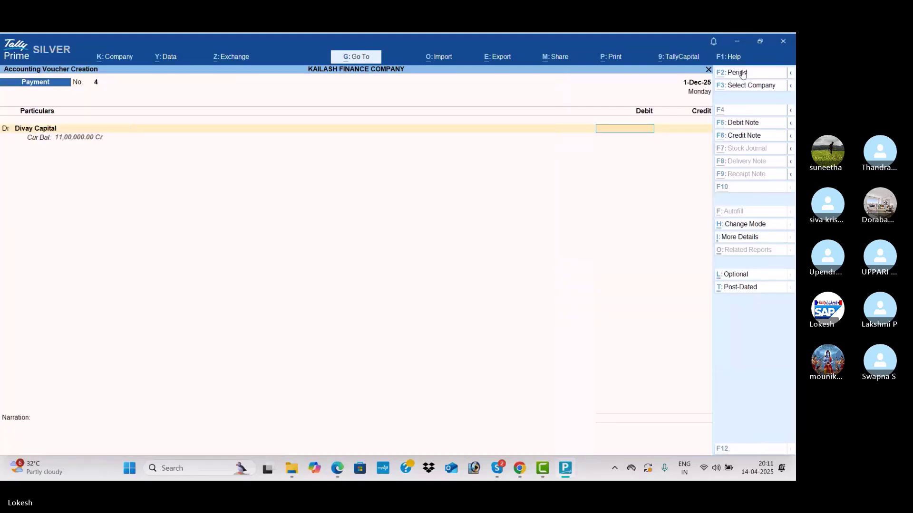
{"action": "key", "text": "alt+Tab"}
{"action": "key", "text": "alt+Tab"}
{"action": "type", "text": "2"}
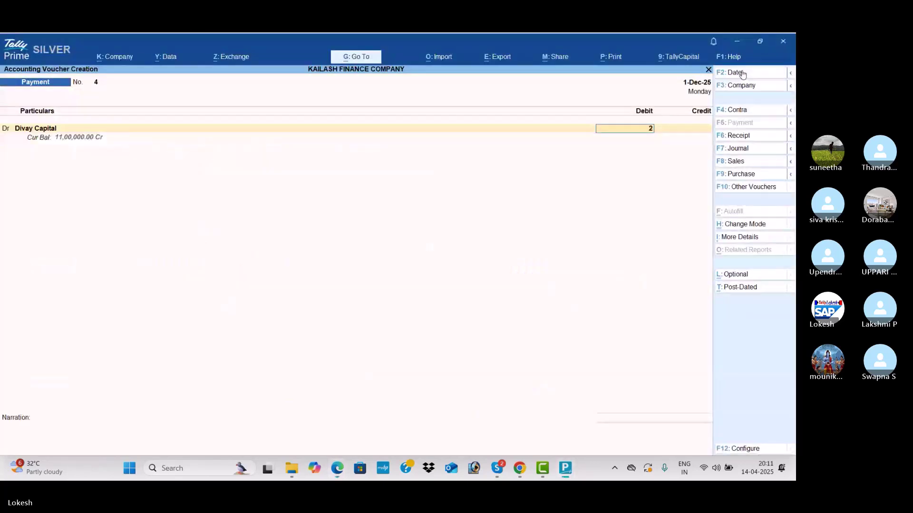
{"action": "type", "text": ",00,000"}
{"action": "key", "text": "Return"}
- Credit Cash with 2,00,000, leave the narration blank and accept the fourth payment voucher
{"action": "key", "text": "Return"}
{"action": "key", "text": "Return"}
{"action": "key", "text": "Return"}
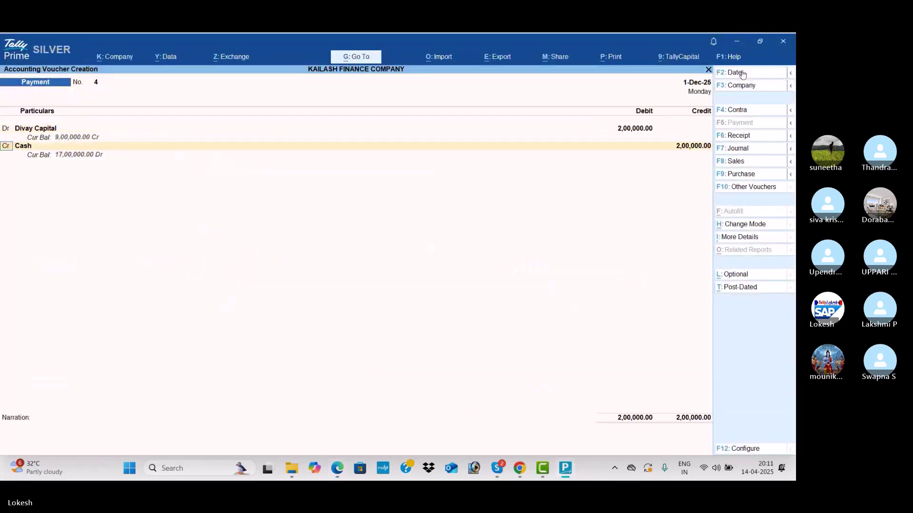
{"action": "key", "text": "Return"}
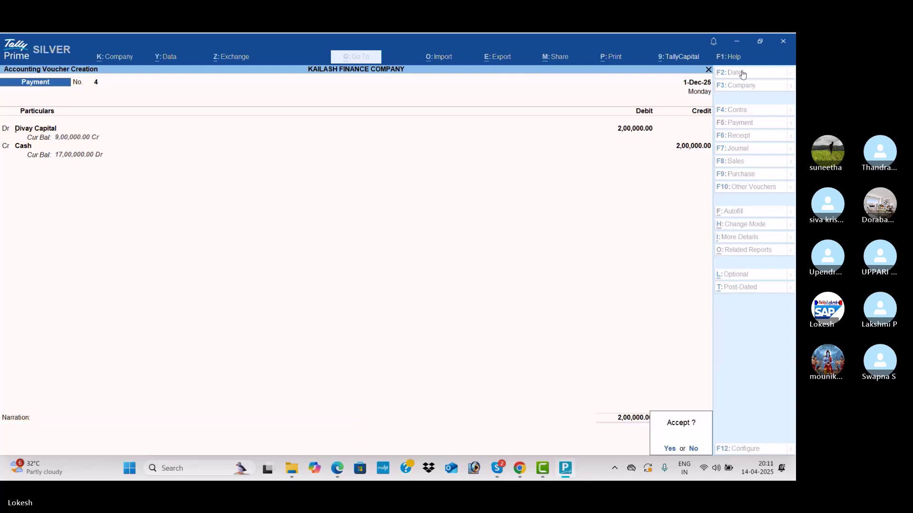
{"action": "key", "text": "Return"}
- Check transaction 11 in the practice PDF and date the fifth payment voucher 31-Mar-26
{"action": "key", "text": "alt+Tab"}
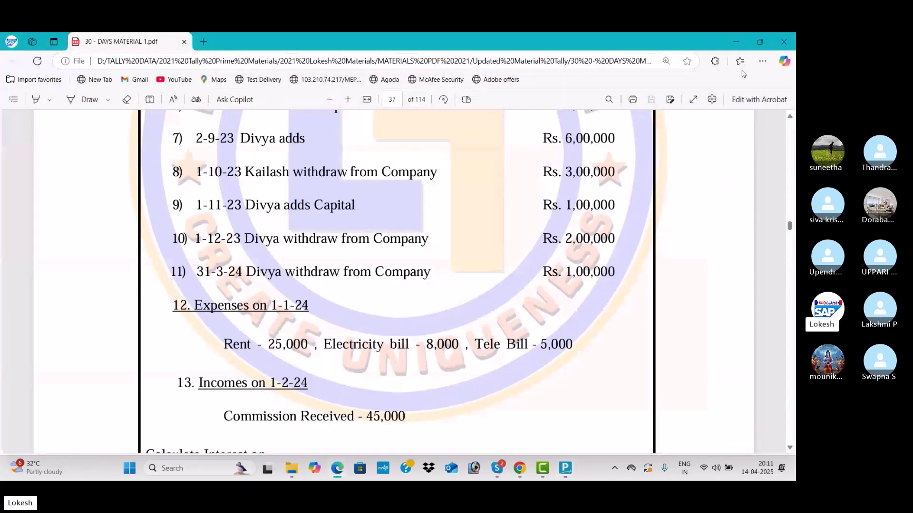
{"action": "key", "text": "alt+Tab"}
{"action": "key", "text": "alt+Tab"}
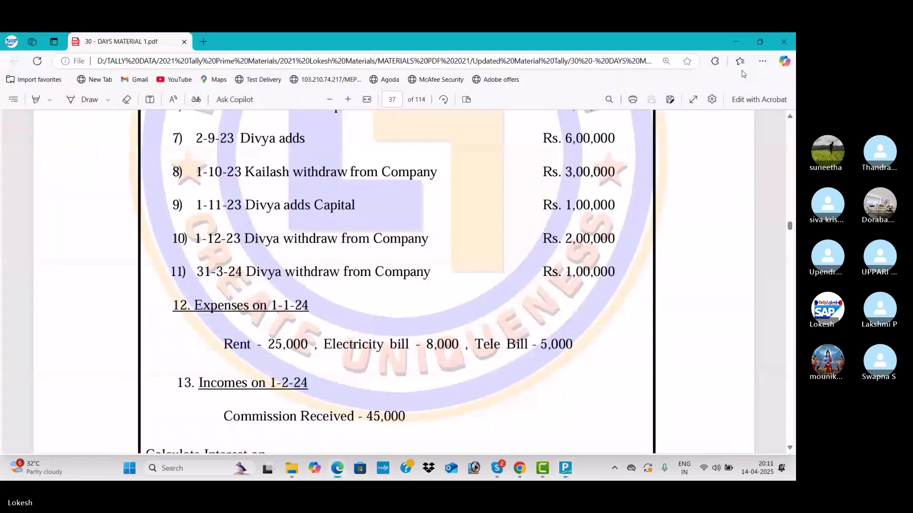
{"action": "key", "text": "alt+Tab"}
{"action": "left_click", "coordinate": [743, 73]}
{"action": "type", "text": "31.3"}
{"action": "key", "text": "Return"}
- Debit Divay Capital with 1,00,000 in the fifth payment voucher, checking the amount in the practice PDF
{"action": "key", "text": "Down"}
{"action": "key", "text": "Return"}
{"action": "key", "text": "alt+Tab"}
{"action": "key", "text": "alt+Tab"}
{"action": "type", "text": "100"}
{"action": "key", "text": "Return"}
- Credit Cash with 1,00,000, leave the narration blank and accept the fifth payment voucher
{"action": "key", "text": "Return"}
{"action": "key", "text": "Return"}
{"action": "key", "text": "Return"}
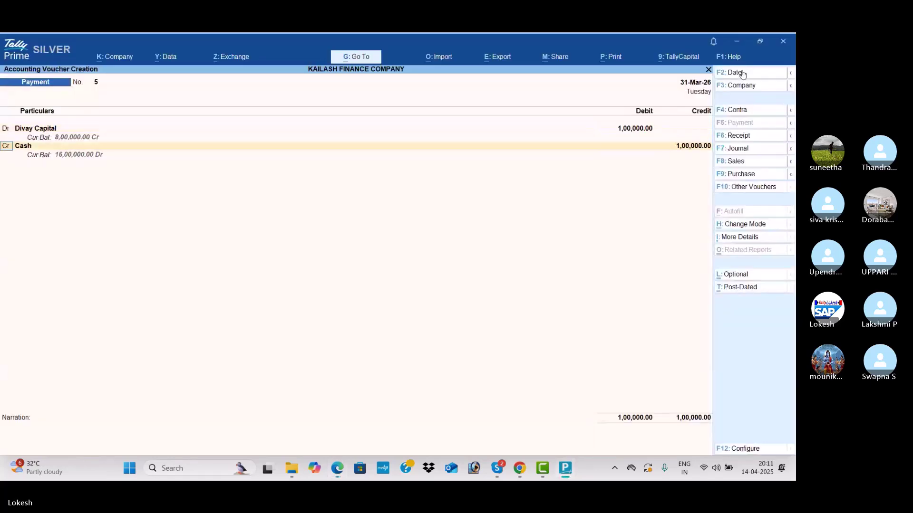
{"action": "key", "text": "Return"}
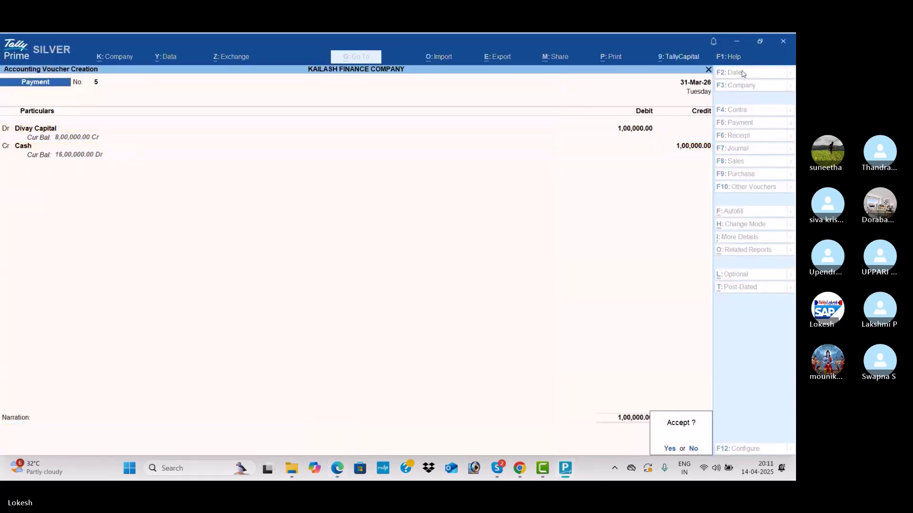
{"action": "key", "text": "Return"}
- Read the expenses and incomes items in the practice PDF and date the sixth payment voucher 1-Jan-26
{"action": "key", "text": "alt+Tab"}
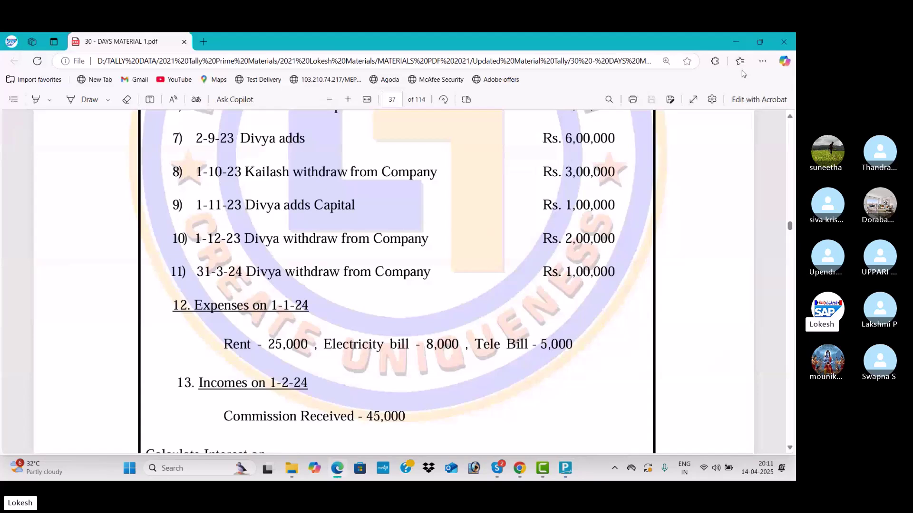
{"action": "key", "text": "Down"}
{"action": "key", "text": "Down"}
{"action": "key", "text": "Down"}
{"action": "key", "text": "Down"}
{"action": "key", "text": "Down"}
{"action": "key", "text": "Down"}
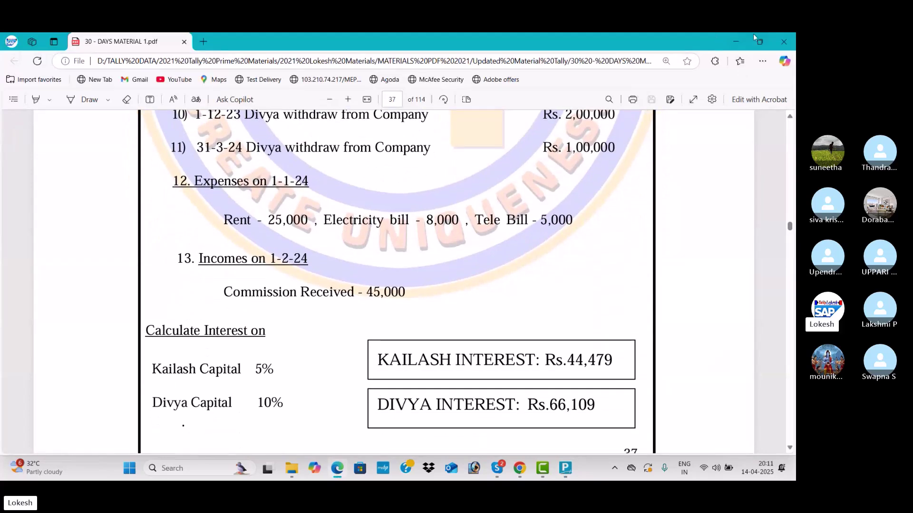
{"action": "key", "text": "alt+Tab"}
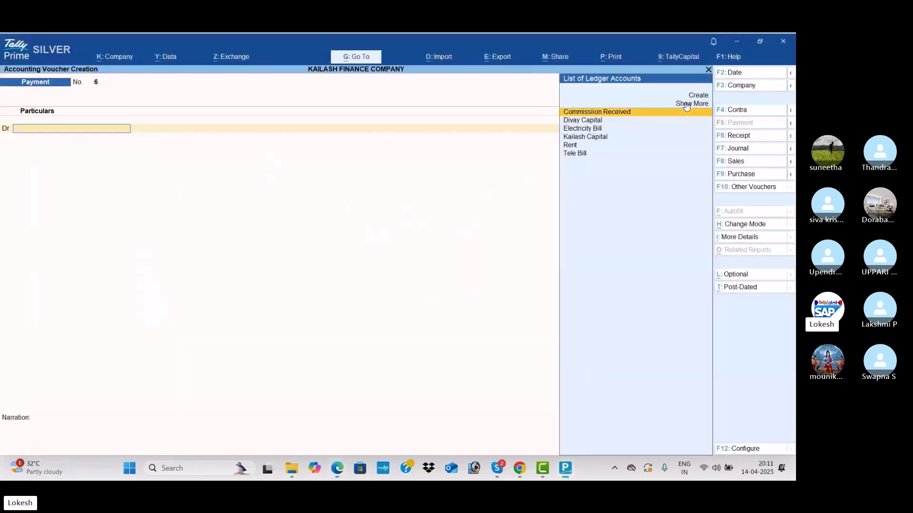
{"action": "left_click", "coordinate": [735, 75]}
{"action": "type", "text": "1-1"}
{"action": "key", "text": "Return"}
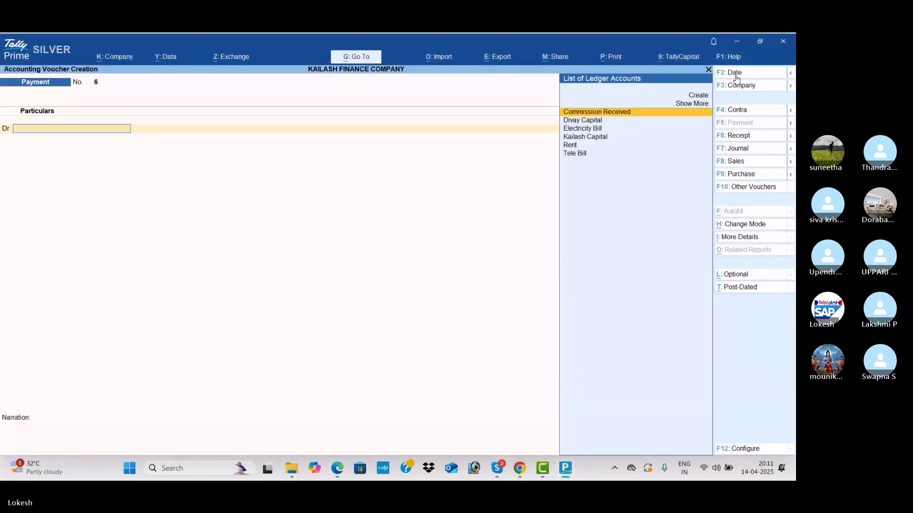
- Debit Rent with 25,000 in the sixth payment voucher, checking the amount in the practice PDF
{"action": "type", "text": "re"}
{"action": "key", "text": "Return"}
{"action": "key", "text": "alt+Tab"}
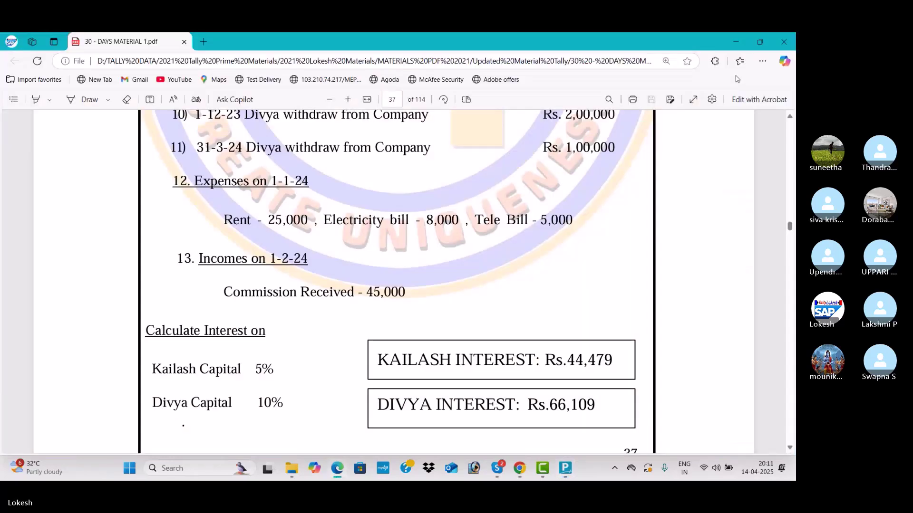
{"action": "key", "text": "alt+Tab"}
{"action": "type", "text": "25000"}
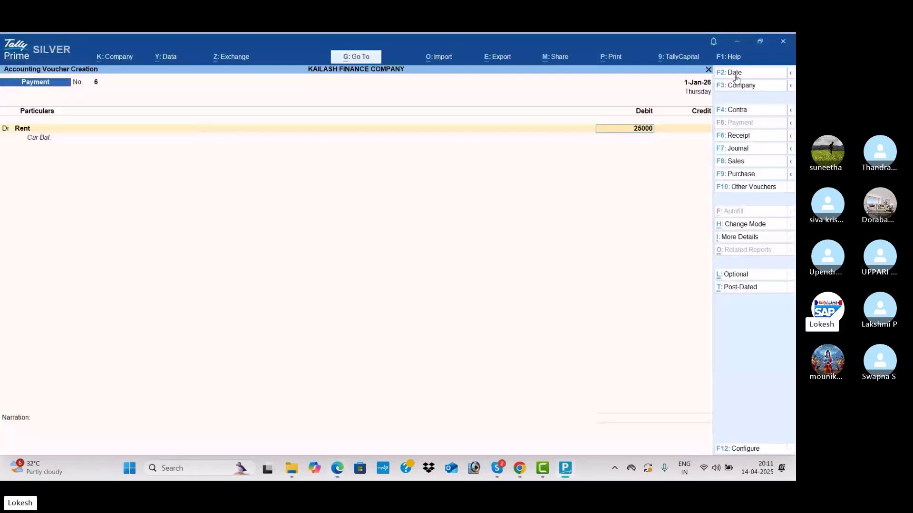
{"action": "key", "text": "Return"}
- Add a second debit line for Electricity Bill with 8,000, checking the expense in the practice PDF
{"action": "type", "text": "d"}
{"action": "key", "text": "Return"}
{"action": "key", "text": "alt+Tab"}
{"action": "key", "text": "alt+Tab"}
{"action": "type", "text": "el"}
{"action": "key", "text": "Return"}
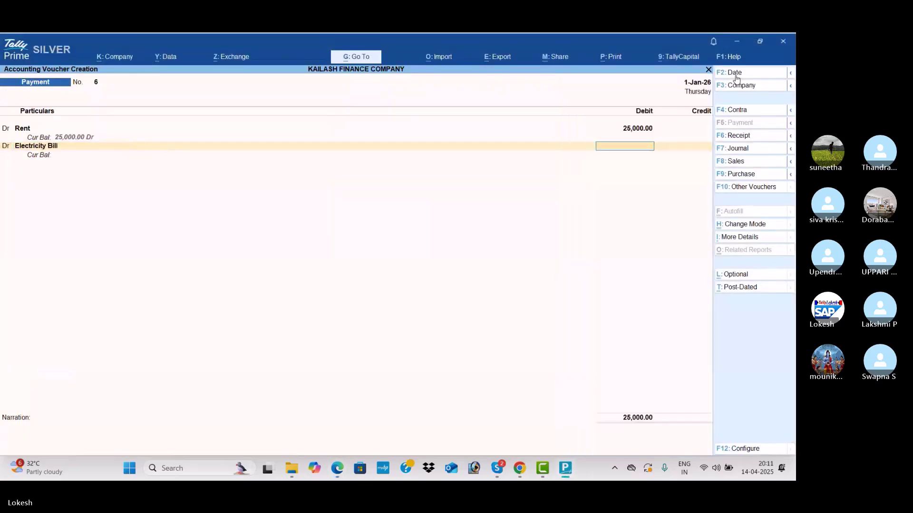
{"action": "key", "text": "alt+Tab"}
{"action": "key", "text": "alt+Tab"}
{"action": "type", "text": "8000"}
{"action": "key", "text": "Return"}
- Add a third debit line for Tele Bill with 5,000, checking the expense in the practice PDF
{"action": "key", "text": "Return"}
{"action": "key", "text": "alt+Tab"}
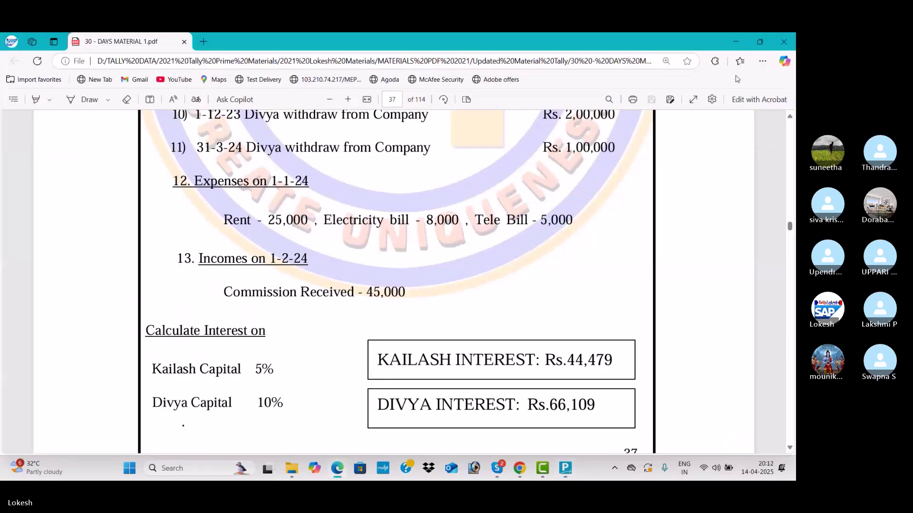
{"action": "key", "text": "alt+Tab"}
{"action": "type", "text": "T"}
{"action": "key", "text": "Return"}
{"action": "key", "text": "alt+Tab"}
{"action": "key", "text": "alt+Tab"}
{"action": "type", "text": "5,000"}
{"action": "key", "text": "Return"}
- Credit Cash with 38,000, leave the narration blank and accept the expenses payment voucher
{"action": "key", "text": "Return"}
{"action": "key", "text": "Return"}
{"action": "key", "text": "Return"}
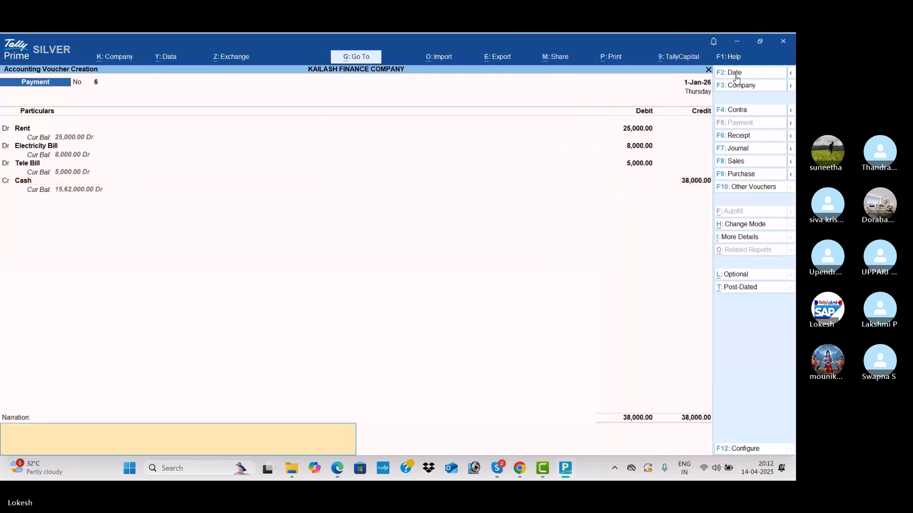
{"action": "key", "text": "Return"}
{"action": "key", "text": "Return"}
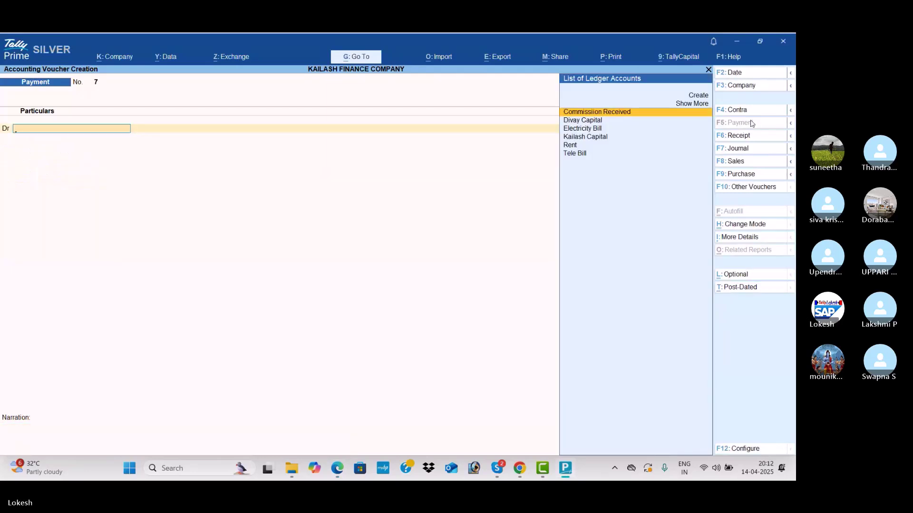
- Switch to a receipt voucher, check item 13 in the practice PDF and date the voucher 1-Feb-26
{"action": "left_click", "coordinate": [751, 137]}
{"action": "key", "text": "alt+Tab"}
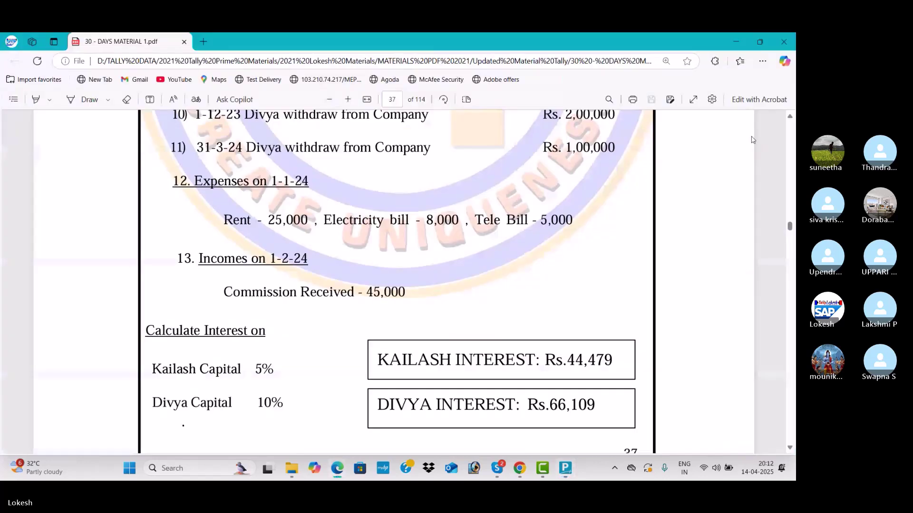
{"action": "key", "text": "alt+Tab"}
{"action": "left_click", "coordinate": [744, 75]}
{"action": "type", "text": "1-Feb-2"}
{"action": "key", "text": "Return"}
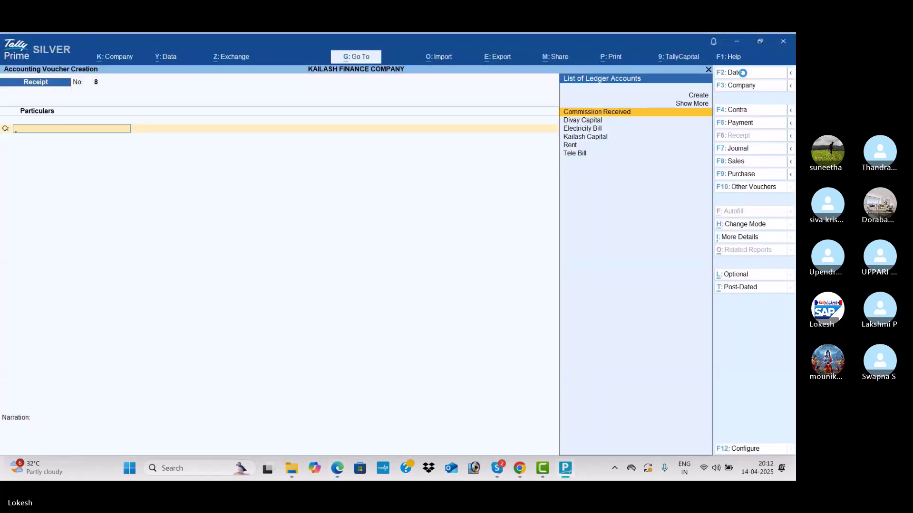
- Credit Commission Received with 45,000 in the eighth receipt voucher, checking the amount in the practice PDF
{"action": "key", "text": "Return"}
{"action": "key", "text": "alt+Tab"}
{"action": "key", "text": "alt+Tab"}
{"action": "type", "text": "45,000"}
{"action": "key", "text": "Return"}
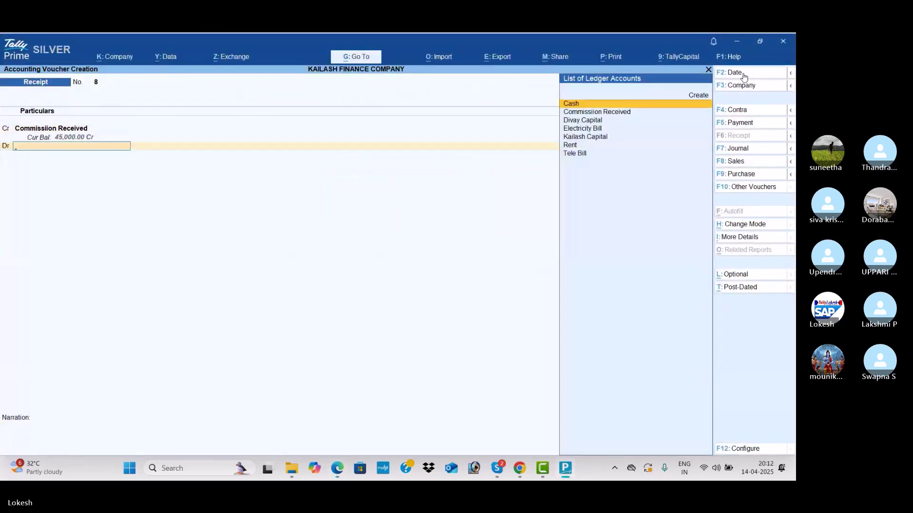
- Debit Cash with 45,000, leave the narration blank and accept the eighth receipt voucher
{"action": "key", "text": "Return"}
{"action": "key", "text": "Return"}
{"action": "key", "text": "Return"}
{"action": "key", "text": "Return"}
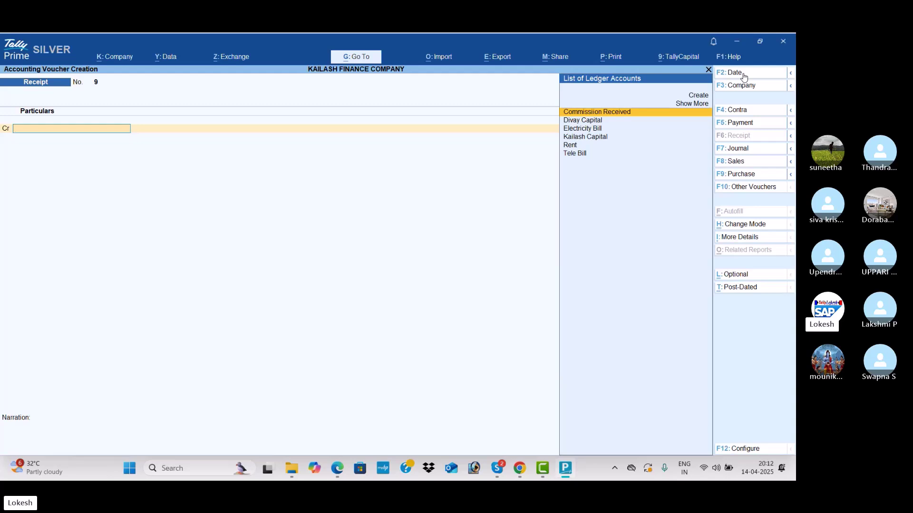
{"action": "key", "text": "alt+Tab"}
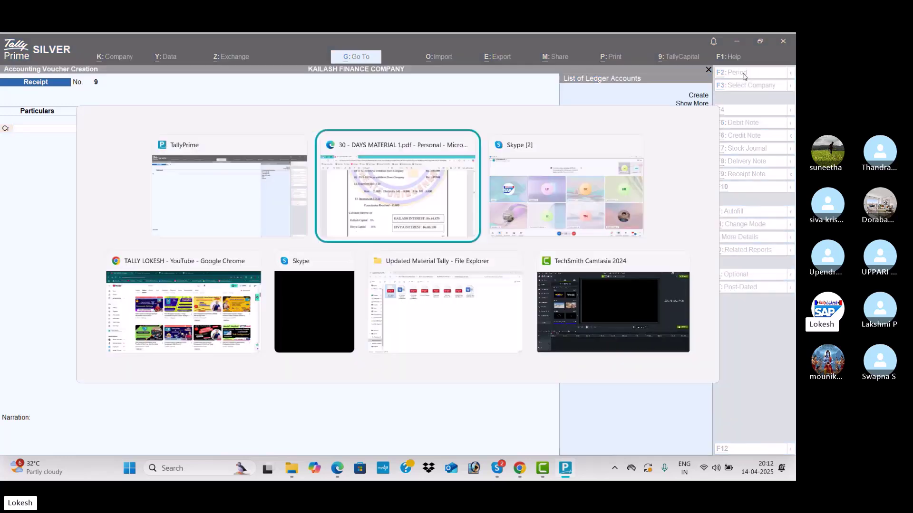
{"action": "key", "text": "alt+Tab"}
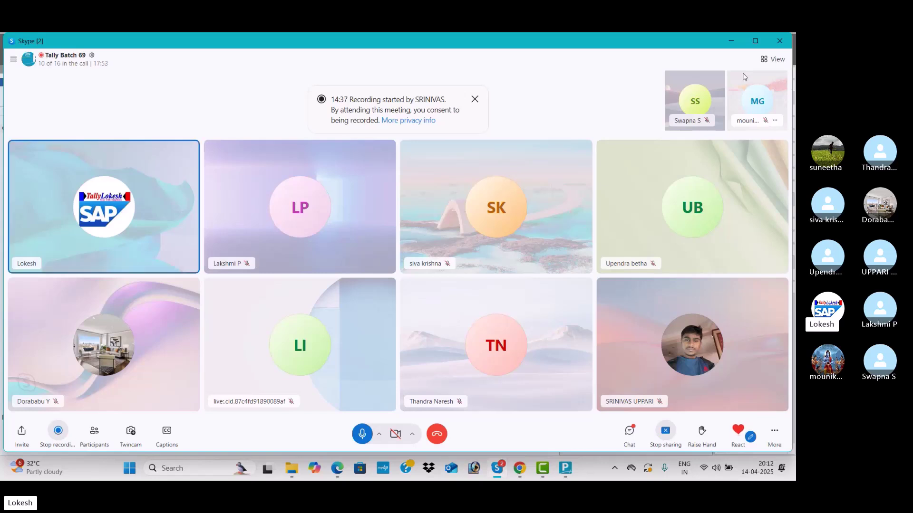
{"action": "key", "text": "alt+Tab"}
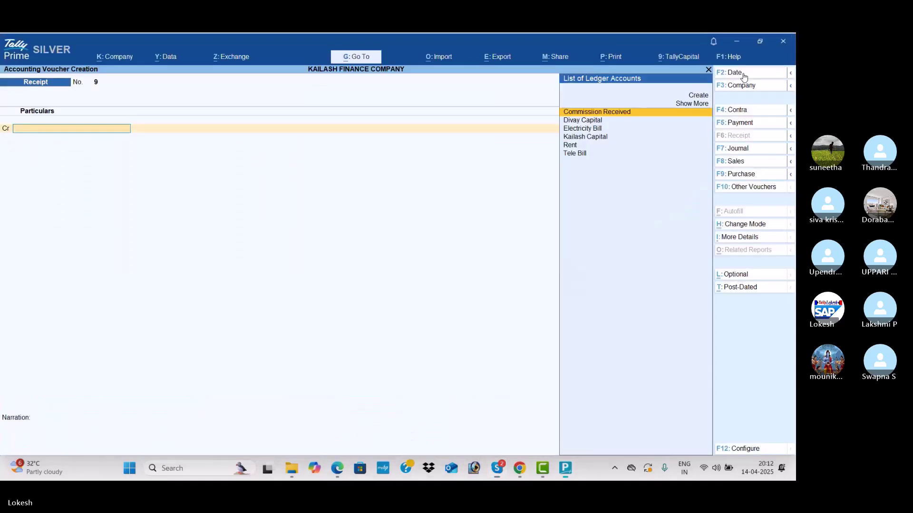
- Leave voucher entry and open the company's Profit & Loss A/c report
{"action": "key", "text": "Escape"}
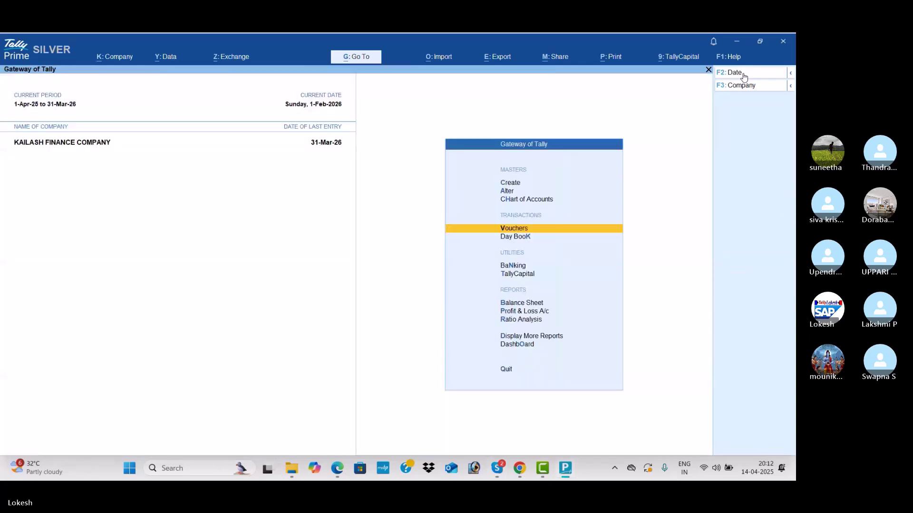
{"action": "key", "text": "Down"}
{"action": "key", "text": "Down"}
{"action": "key", "text": "Down"}
{"action": "key", "text": "Down"}
{"action": "key", "text": "Down"}
{"action": "key", "text": "Return"}
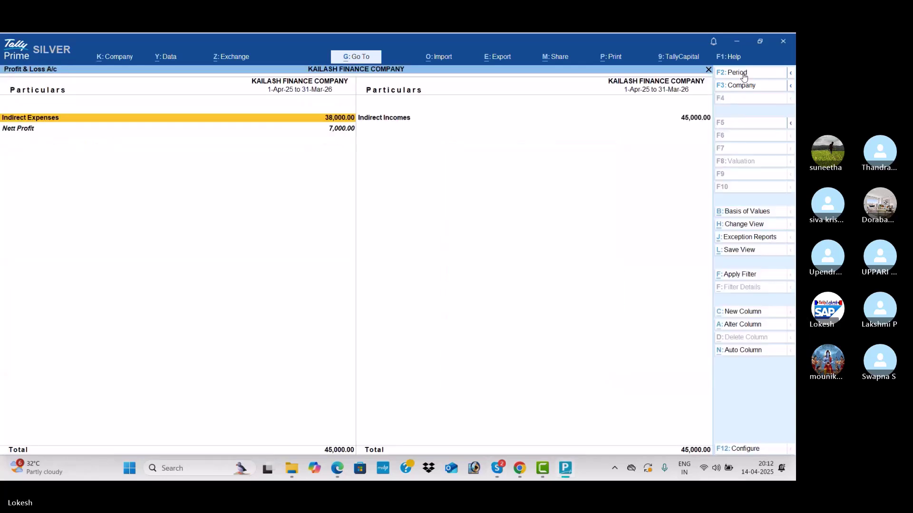
- Show the Profit & Loss A/c in detail, review the indirect expenses, incomes and nett profit, and close the report
{"action": "key", "text": "alt+F5"}
{"action": "key", "text": "Right"}
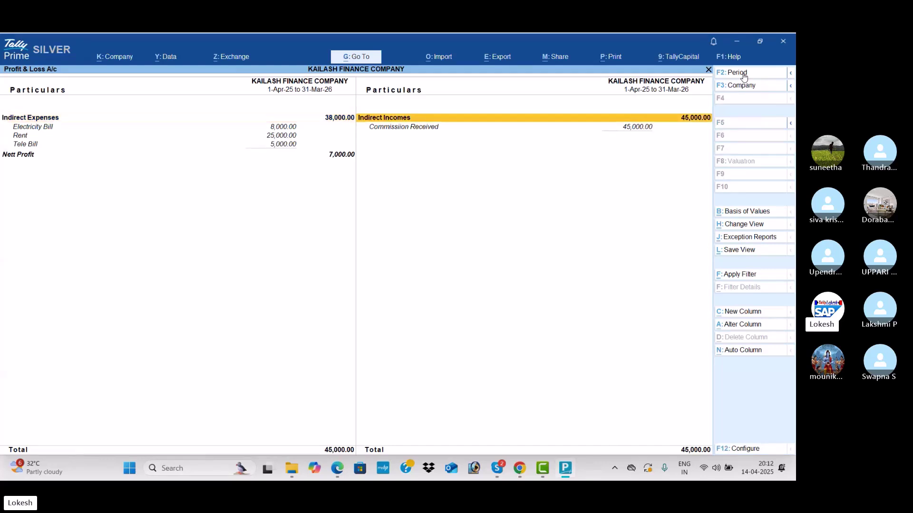
{"action": "key", "text": "Left"}
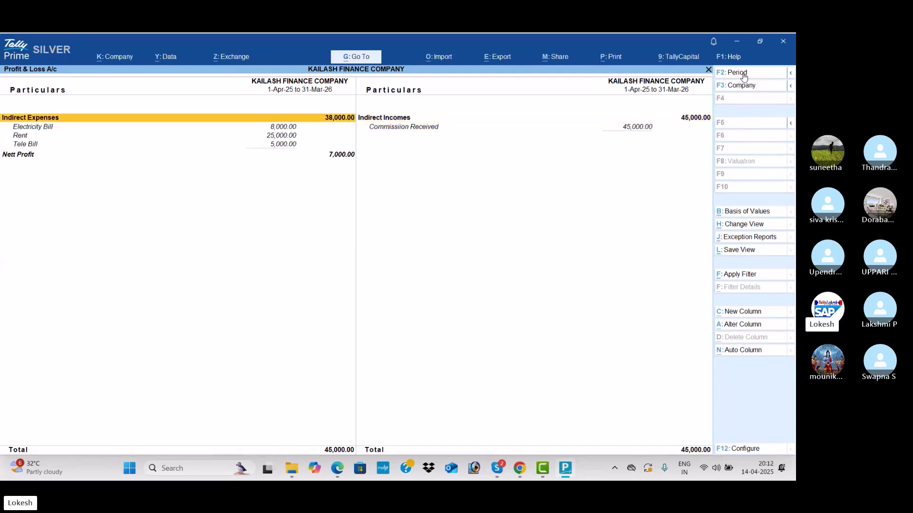
{"action": "key", "text": "Down"}
{"action": "key", "text": "Down"}
{"action": "key", "text": "Down"}
{"action": "key", "text": "Down"}
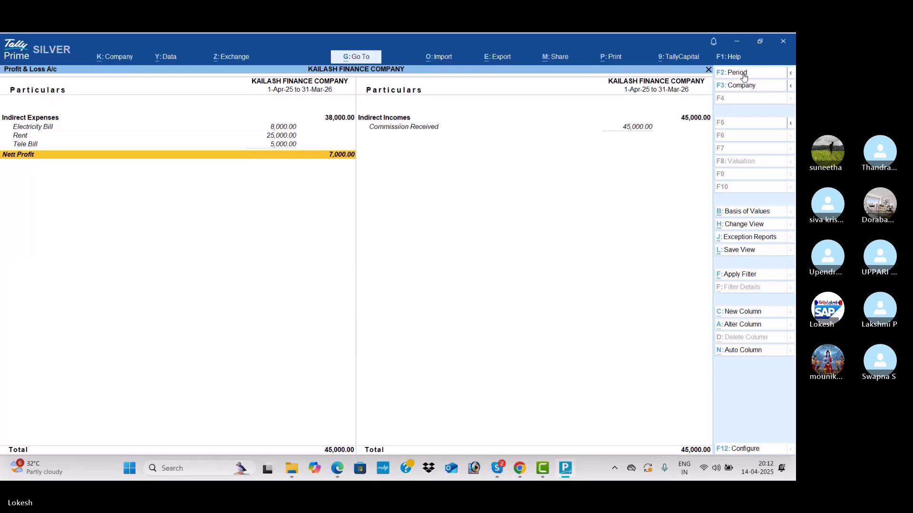
{"action": "key", "text": "Escape"}
{"action": "key", "text": "Down"}
{"action": "key", "text": "Down"}
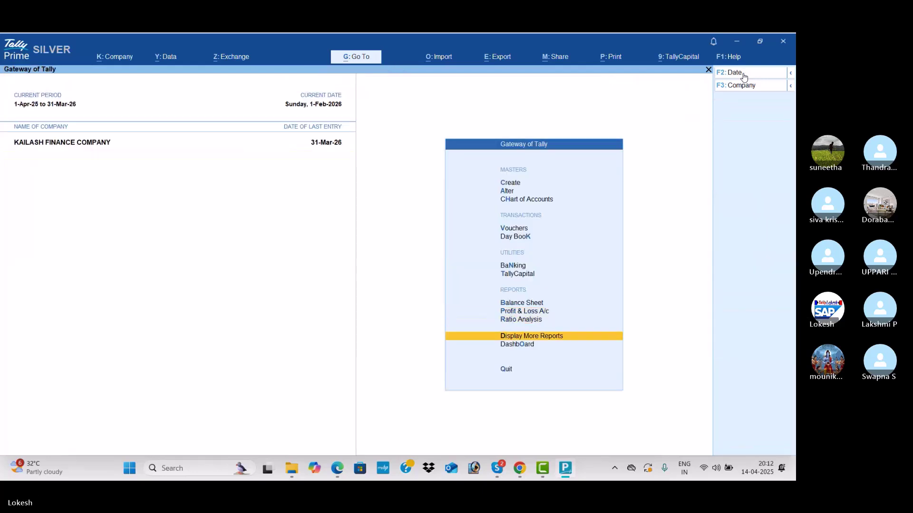
{"action": "key", "text": "Down"}
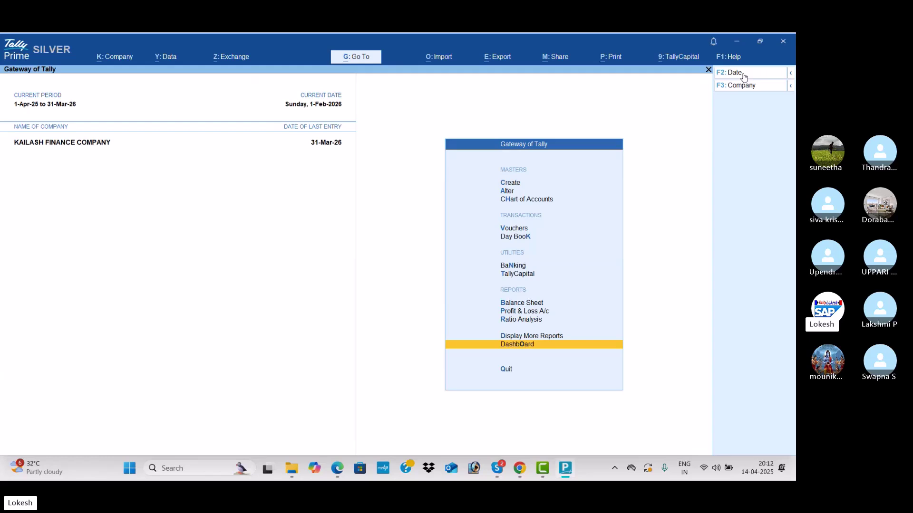
{"action": "key", "text": "Return"}
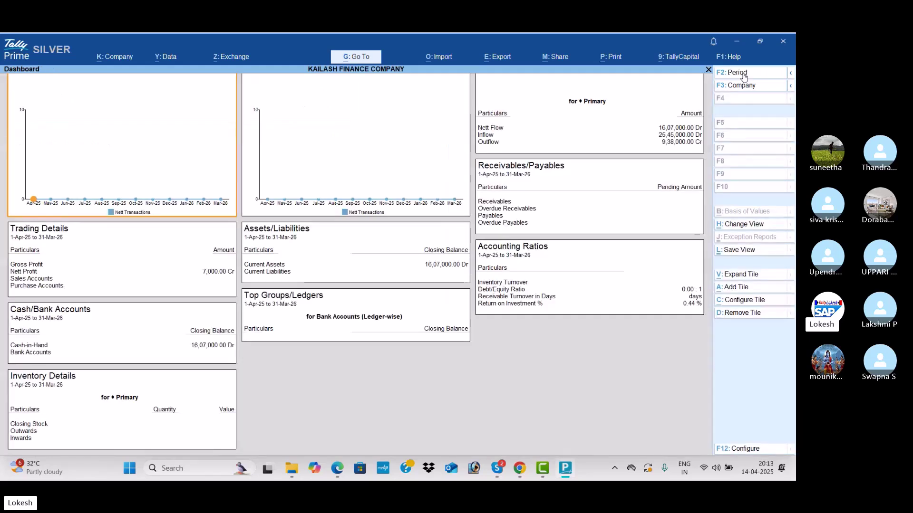
{"action": "key", "text": "Escape"}
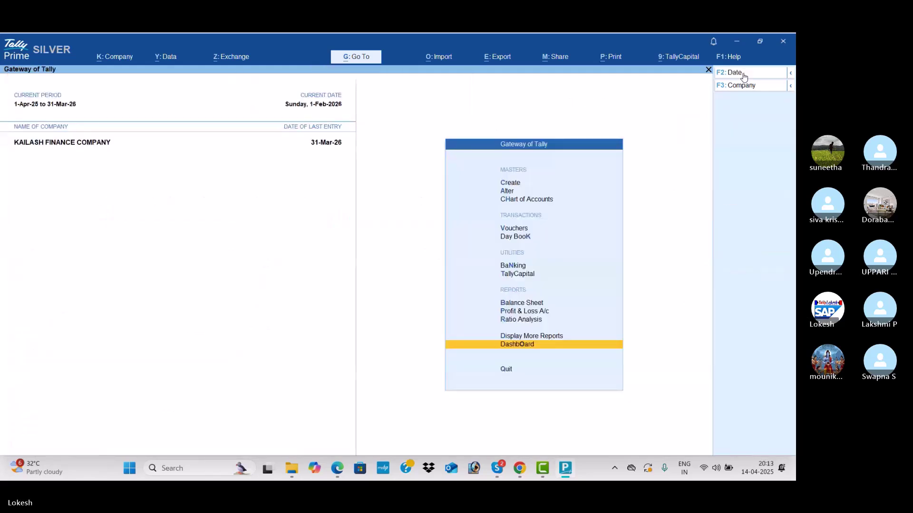
- Open the Trial Balance from the additional reports, review the group and ledger balances, and close it
{"action": "key", "text": "Up"}
{"action": "key", "text": "Return"}
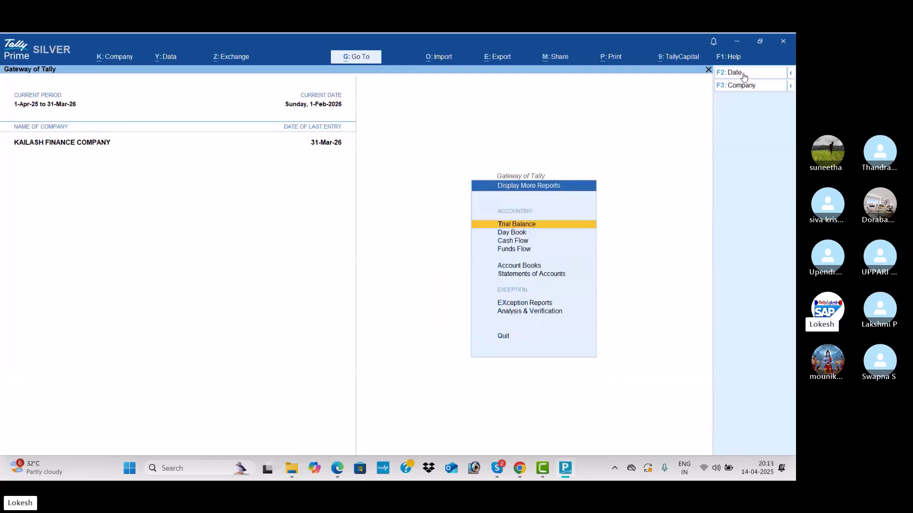
{"action": "key", "text": "Return"}
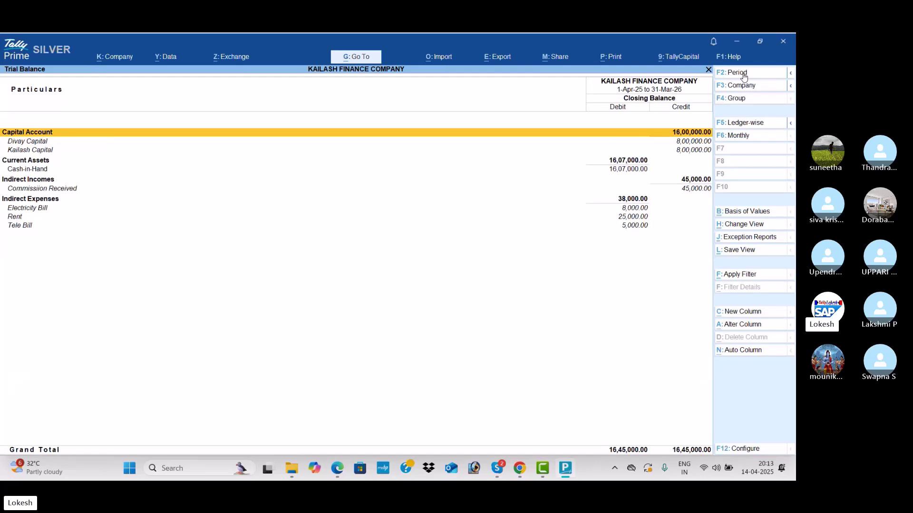
{"action": "key", "text": "Escape"}
- Open Cash/Bank Book(s) in Account Books, review the cash-in-hand summary, and close it
{"action": "key", "text": "Down"}
{"action": "key", "text": "Down"}
{"action": "key", "text": "Down"}
{"action": "key", "text": "Down"}
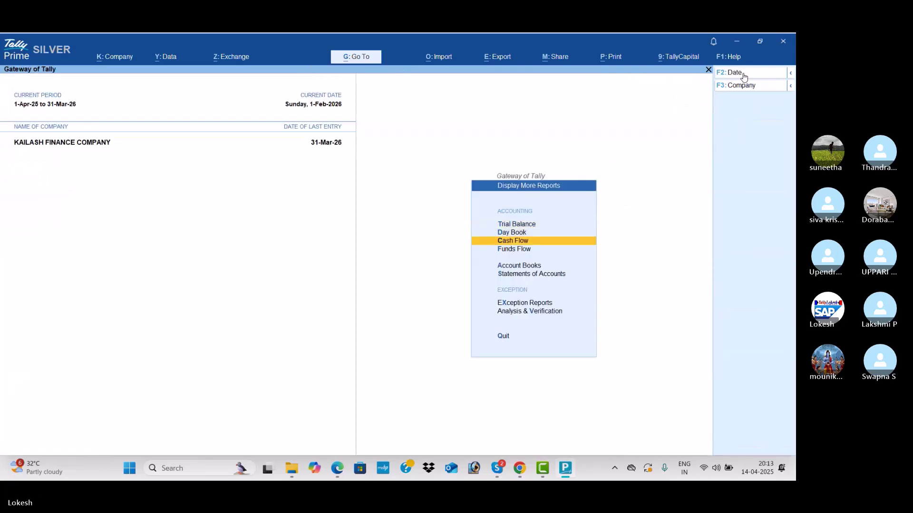
{"action": "key", "text": "Return"}
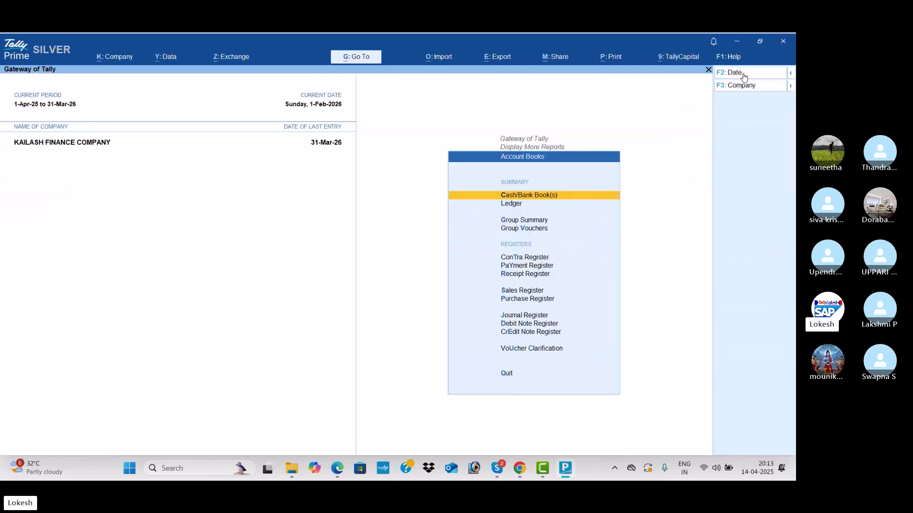
{"action": "key", "text": "Return"}
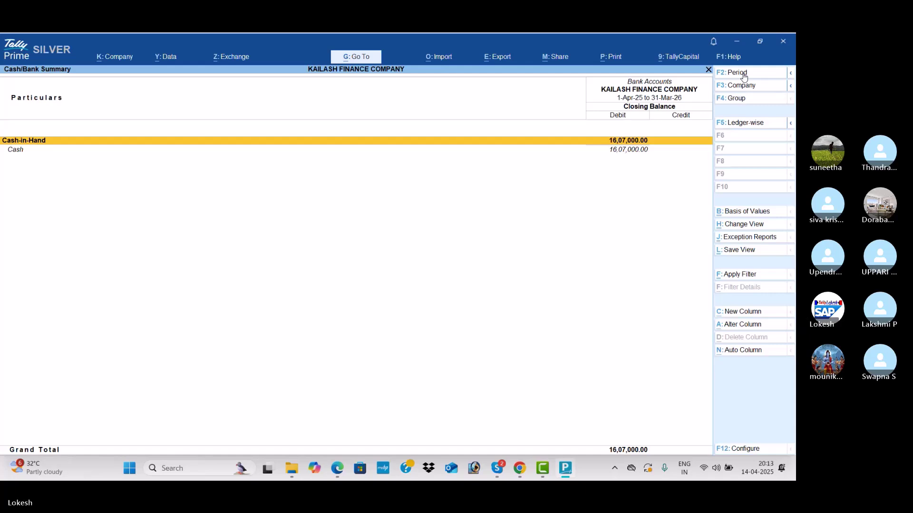
{"action": "key", "text": "Escape"}
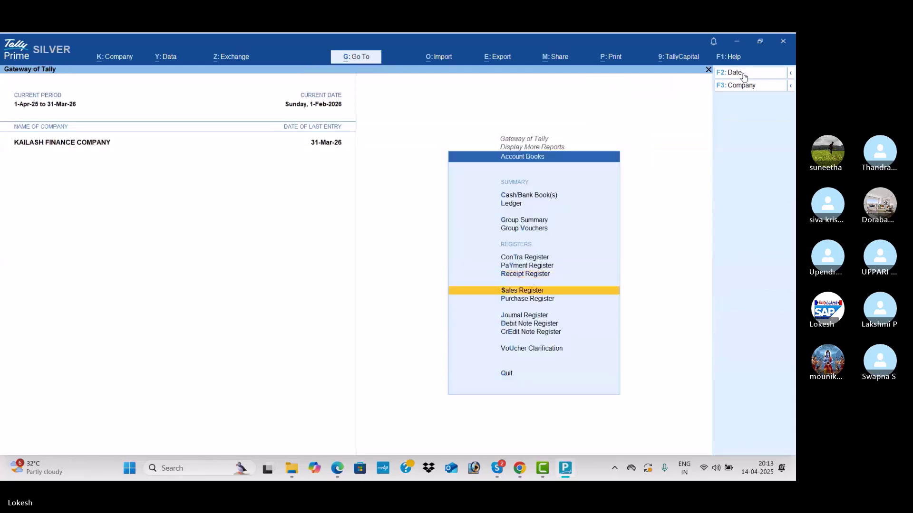
- Open the Receipt Register, go through the monthly receipt voucher counts, and close it
{"action": "key", "text": "Up"}
{"action": "key", "text": "Return"}
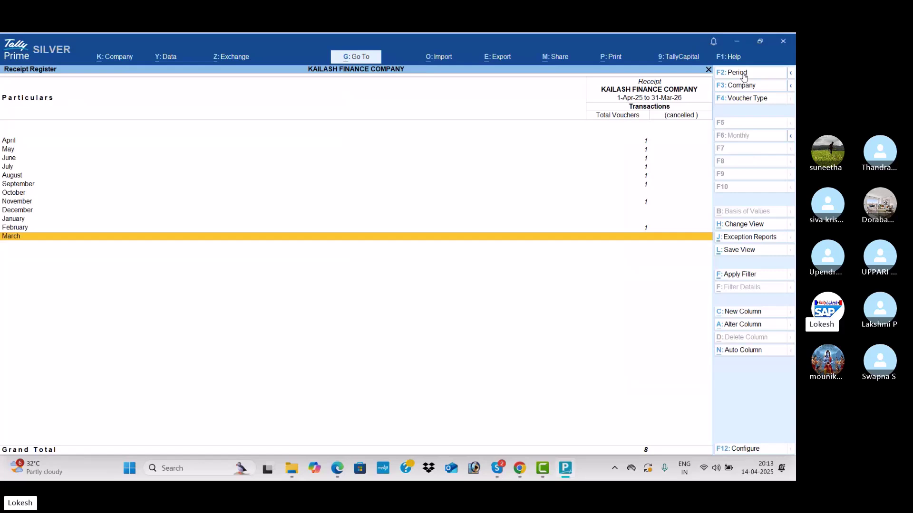
{"action": "key", "text": "Up"}
{"action": "key", "text": "Up"}
{"action": "key", "text": "Up"}
{"action": "key", "text": "Up"}
{"action": "key", "text": "Up"}
{"action": "key", "text": "Up"}
{"action": "key", "text": "Up"}
{"action": "key", "text": "Up"}
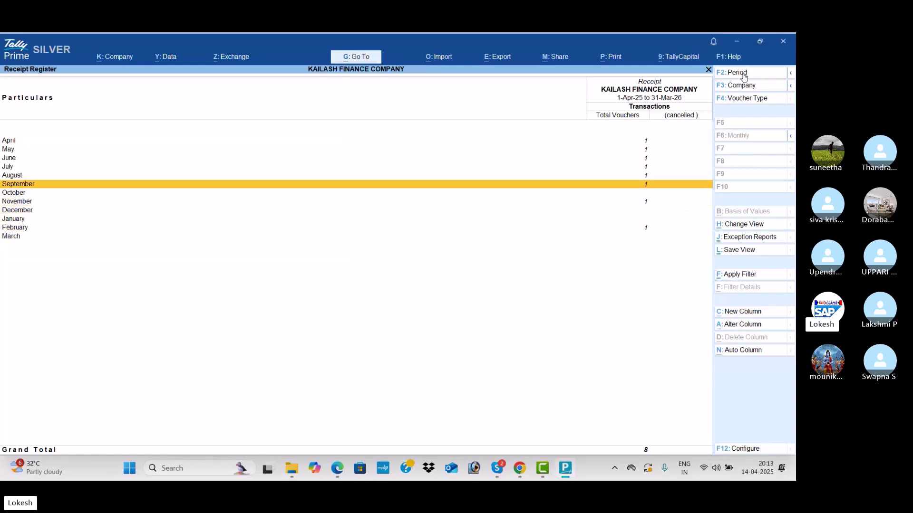
{"action": "key", "text": "Up"}
{"action": "key", "text": "Escape"}
- Open the Payment Register, go through the monthly payment voucher counts, and close it
{"action": "key", "text": "Up"}
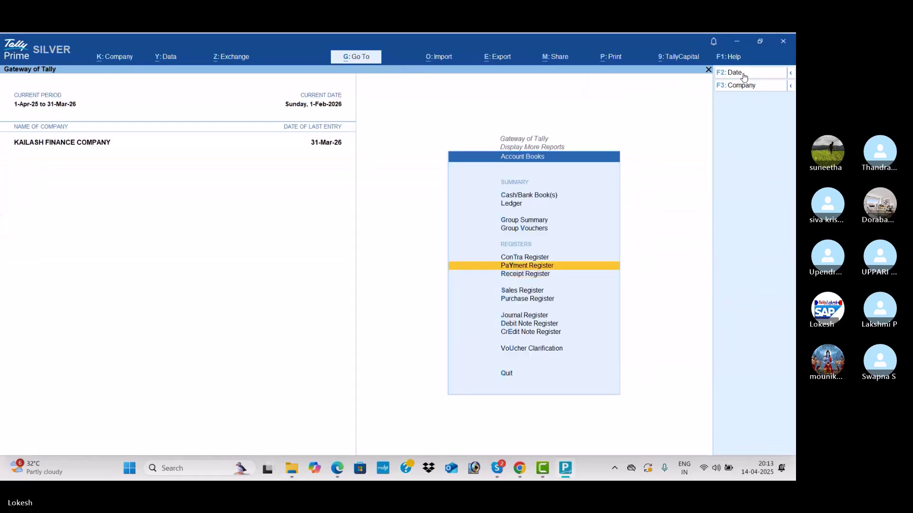
{"action": "key", "text": "Return"}
{"action": "key", "text": "Up"}
{"action": "key", "text": "Up"}
{"action": "key", "text": "Up"}
{"action": "key", "text": "Up"}
{"action": "key", "text": "Up"}
{"action": "key", "text": "Up"}
{"action": "key", "text": "Up"}
{"action": "key", "text": "Up"}
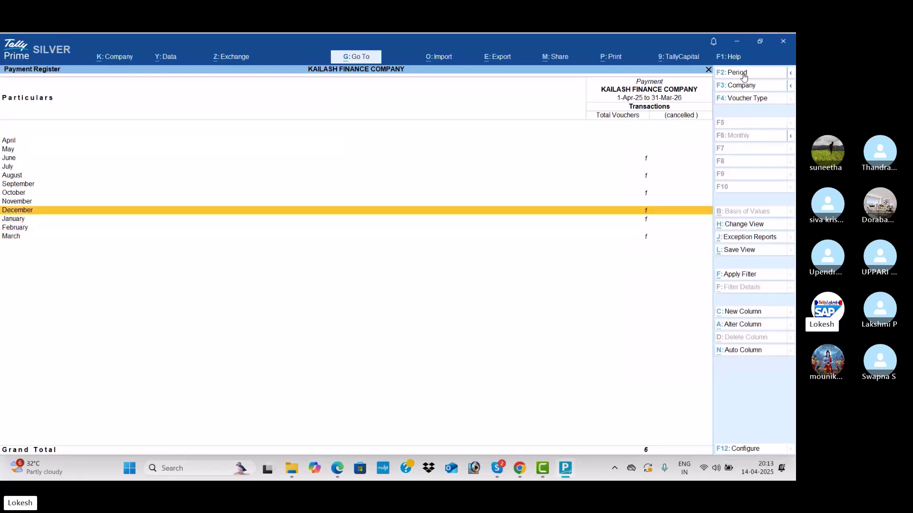
{"action": "key", "text": "Up"}
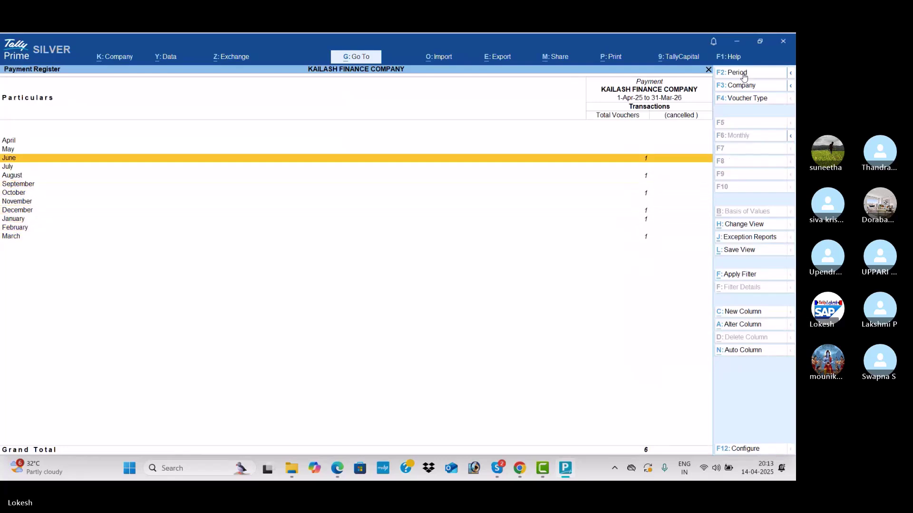
{"action": "key", "text": "Escape"}
- Open the Contra Register for a brief check and close it
{"action": "key", "text": "Up"}
{"action": "key", "text": "Return"}
{"action": "key", "text": "Escape"}
- View the ledger selection list and the Cash/Bank Book(s), and leave Account Books
{"action": "key", "text": "Up"}
{"action": "key", "text": "Up"}
{"action": "key", "text": "Up"}
{"action": "key", "text": "Return"}
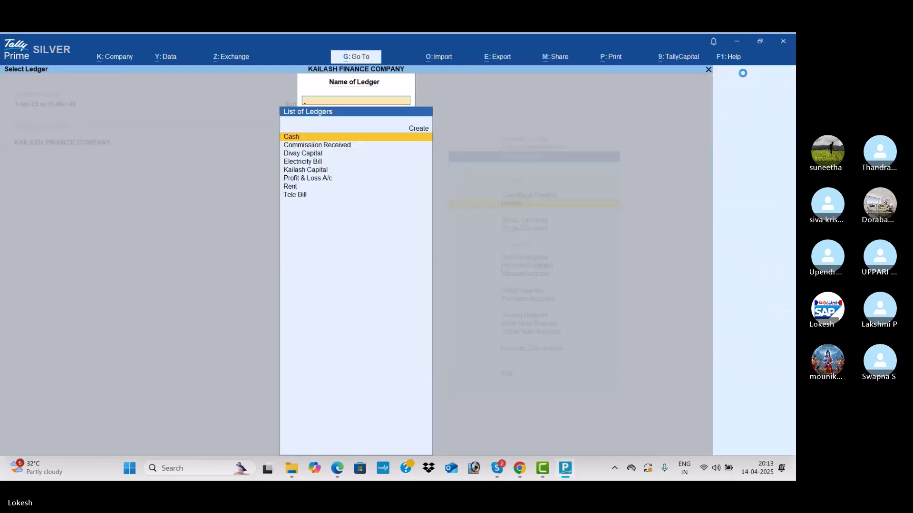
{"action": "key", "text": "Escape"}
{"action": "key", "text": "Up"}
{"action": "key", "text": "Return"}
{"action": "key", "text": "Escape"}
{"action": "key", "text": "Escape"}
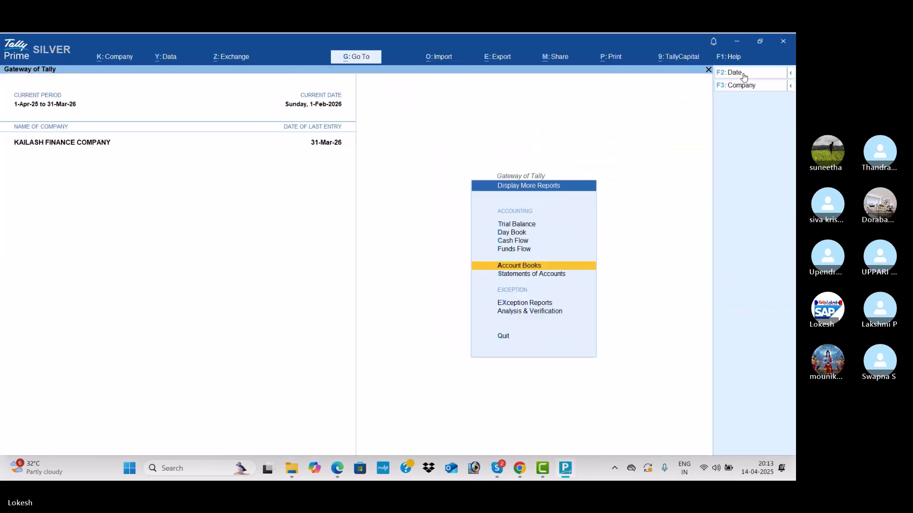
- Open the ledger-wise interest calculation report for Kailash Capital from Statements of Accounts
{"action": "key", "text": "Down"}
{"action": "key", "text": "Return"}
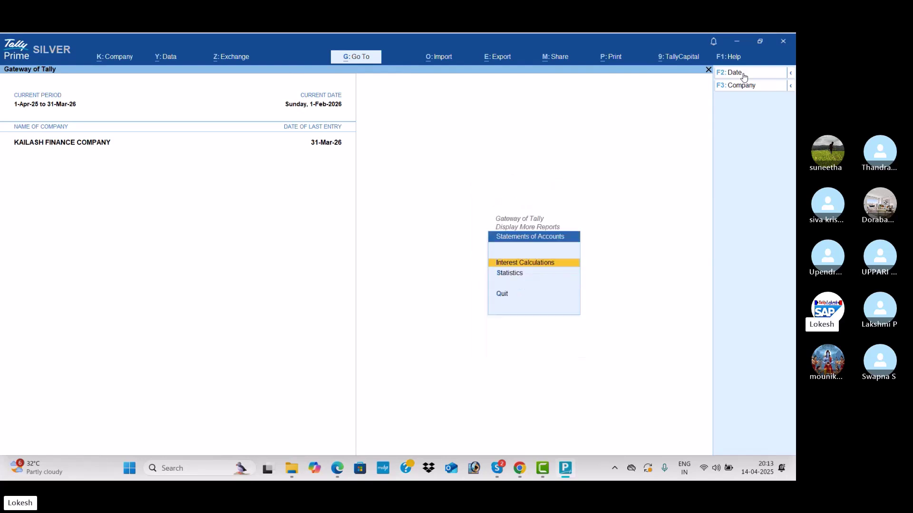
{"action": "key", "text": "Return"}
{"action": "key", "text": "Down"}
{"action": "key", "text": "Down"}
{"action": "key", "text": "Return"}
{"action": "key", "text": "Down"}
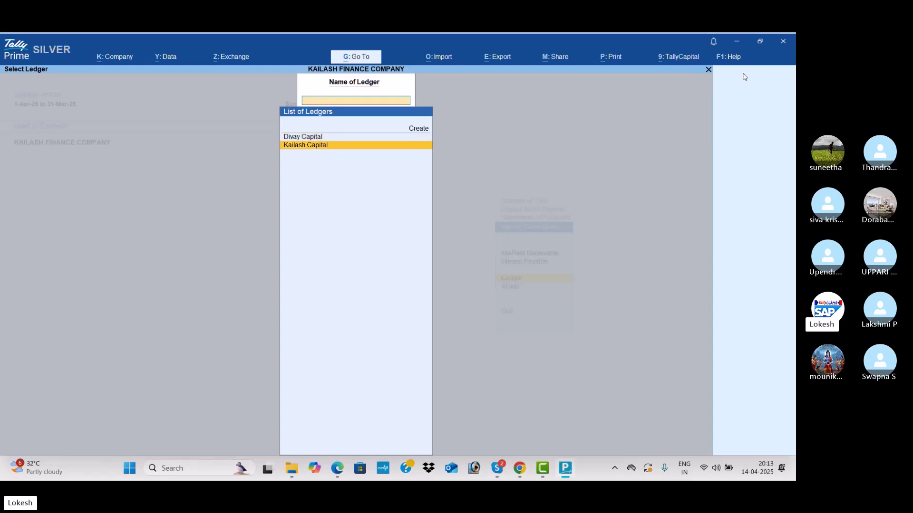
{"action": "key", "text": "Return"}
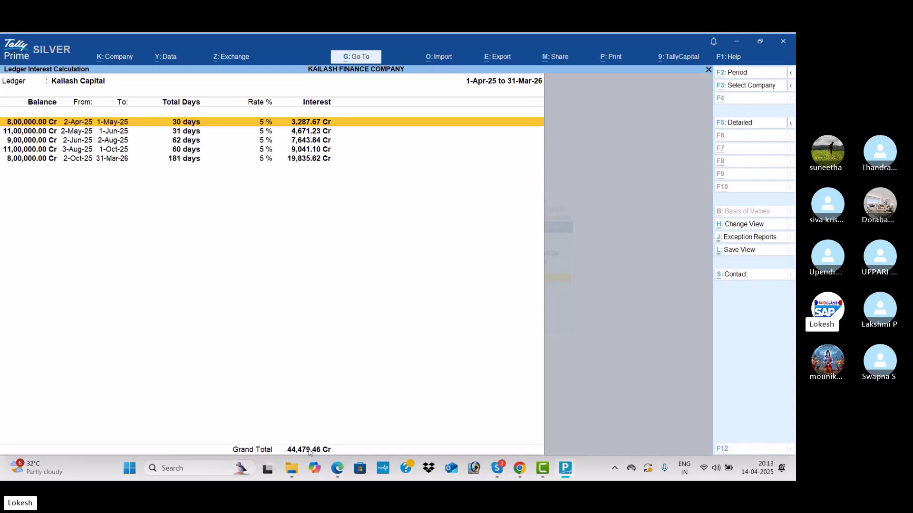
- Compare the Kailash Capital interest total with the Kailash interest answer in the practice PDF and return to TallyPrime
{"action": "key", "text": "alt+Tab"}
{"action": "key", "text": "alt+Tab"}
{"action": "scroll", "coordinate": [309, 453], "scroll_direction": "down", "scroll_amount": 1}
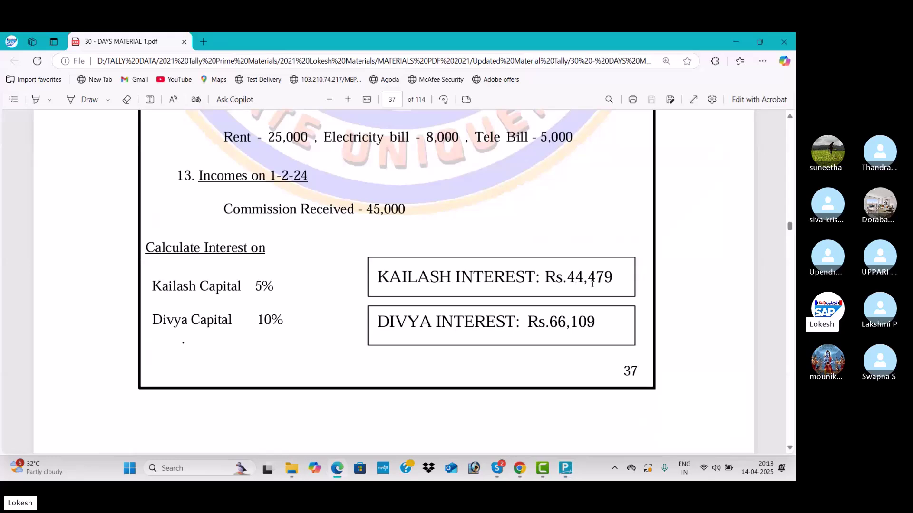
{"action": "key", "text": "alt+Tab"}
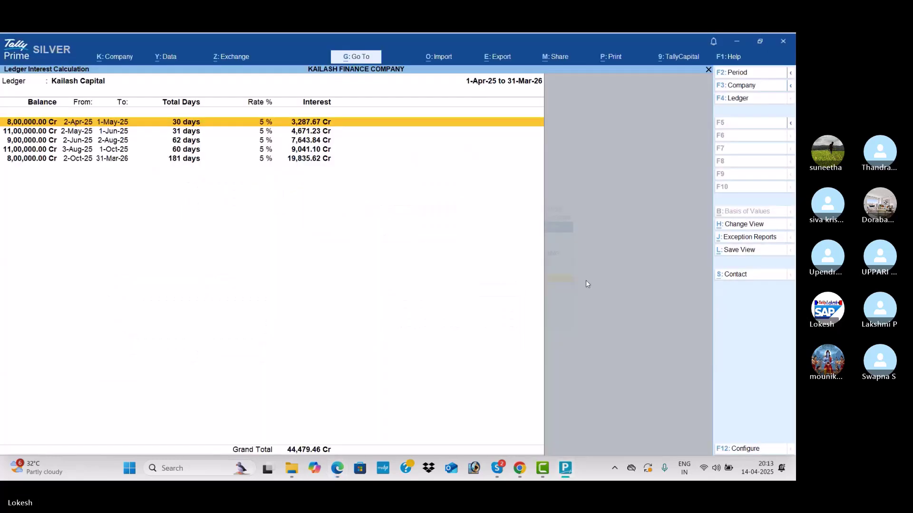
- Switch the interest report to Divay Capital, compare its total with the practice PDF answer, and leave Interest Calculations
{"action": "key", "text": "F4"}
{"action": "key", "text": "Up"}
{"action": "key", "text": "Return"}
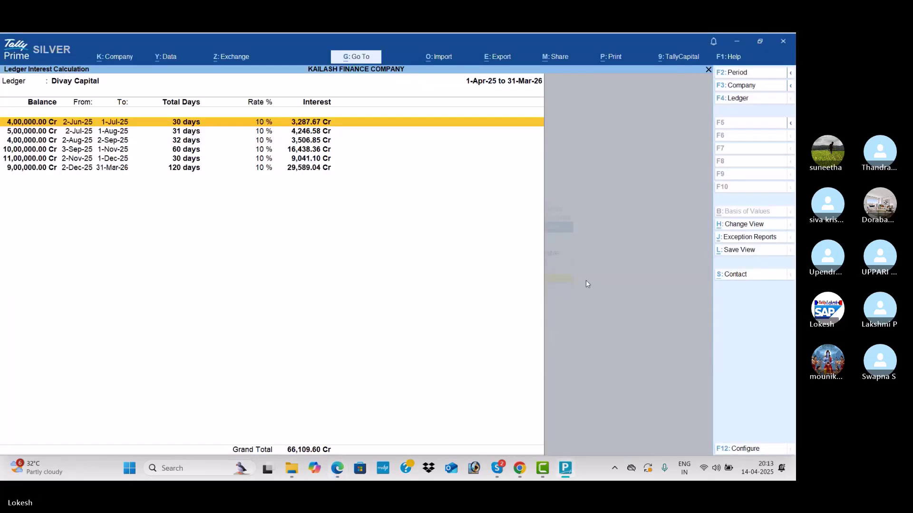
{"action": "key", "text": "alt+Tab"}
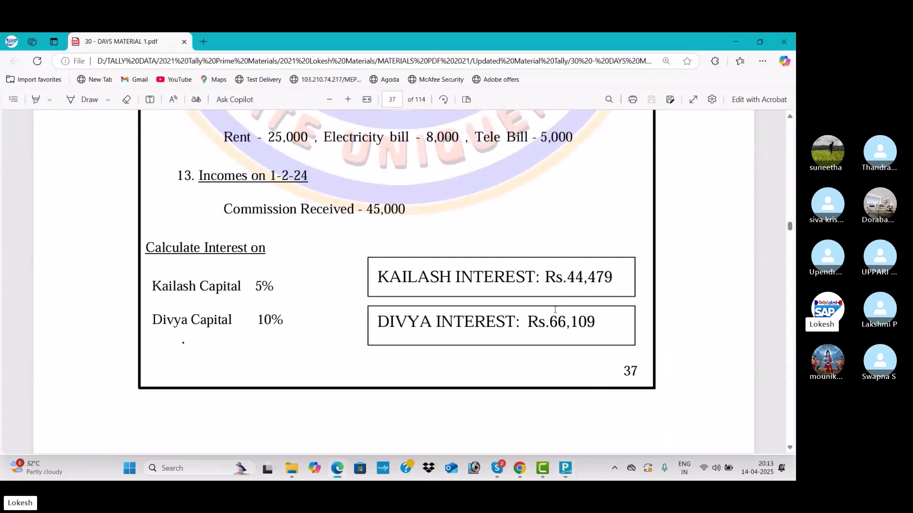
{"action": "key", "text": "alt+Tab"}
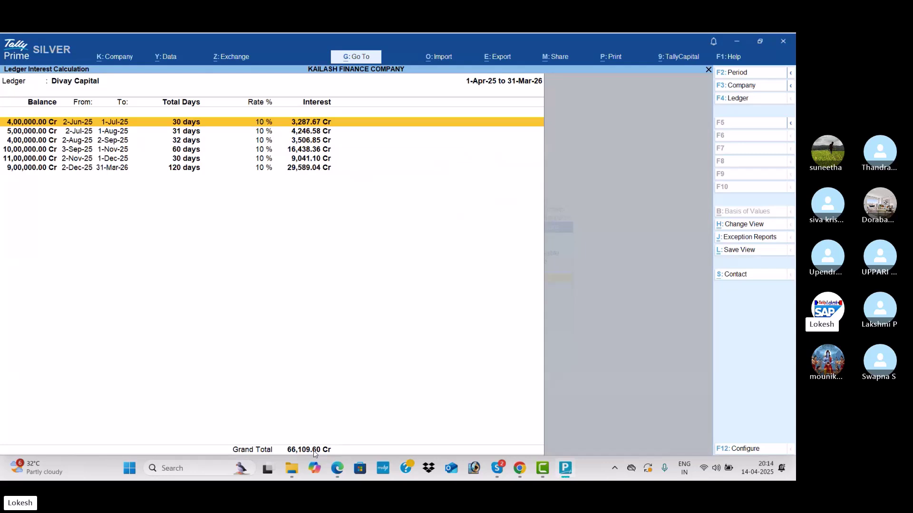
{"action": "key", "text": "Escape"}
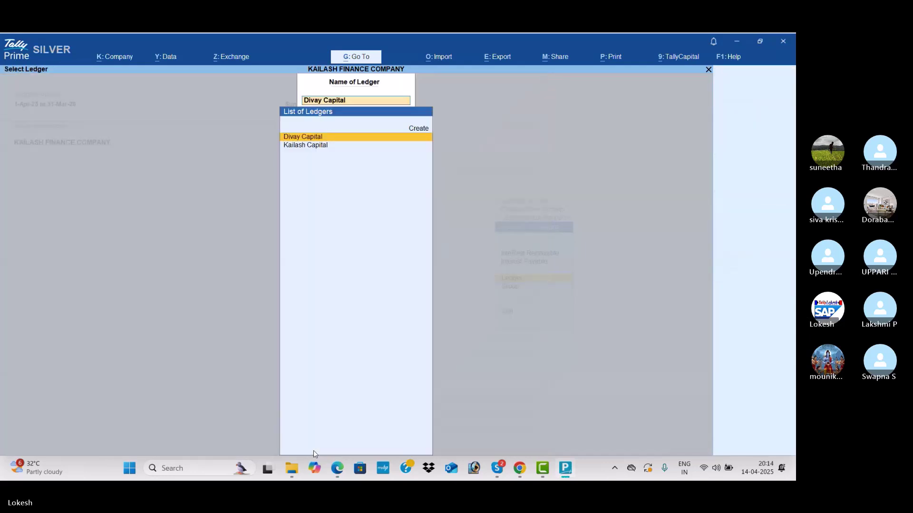
{"action": "key", "text": "Escape"}
{"action": "key", "text": "Escape"}
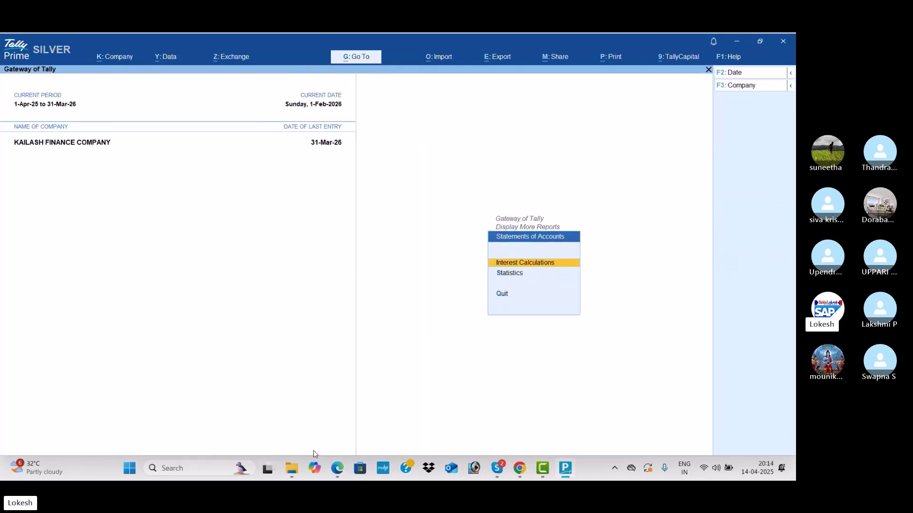
- Open the company's Statistics, view the monthly register of Receipt vouchers, and return to the statistics
{"action": "key", "text": "Down"}
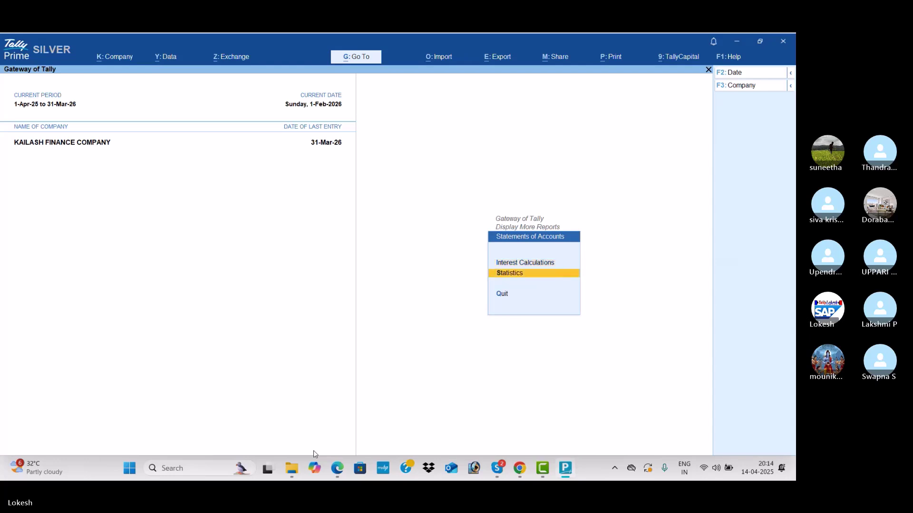
{"action": "key", "text": "Return"}
{"action": "key", "text": "Down"}
{"action": "key", "text": "Down"}
{"action": "key", "text": "Down"}
{"action": "key", "text": "Down"}
{"action": "key", "text": "Down"}
{"action": "key", "text": "Down"}
{"action": "key", "text": "Down"}
{"action": "key", "text": "Down"}
{"action": "key", "text": "Down"}
{"action": "key", "text": "Down"}
{"action": "key", "text": "Down"}
{"action": "key", "text": "Down"}
{"action": "key", "text": "Down"}
{"action": "key", "text": "Down"}
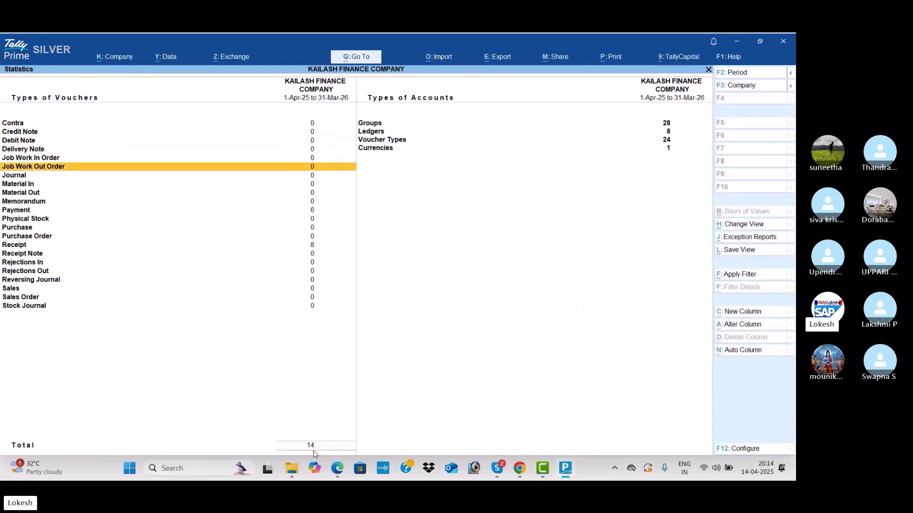
{"action": "key", "text": "Return"}
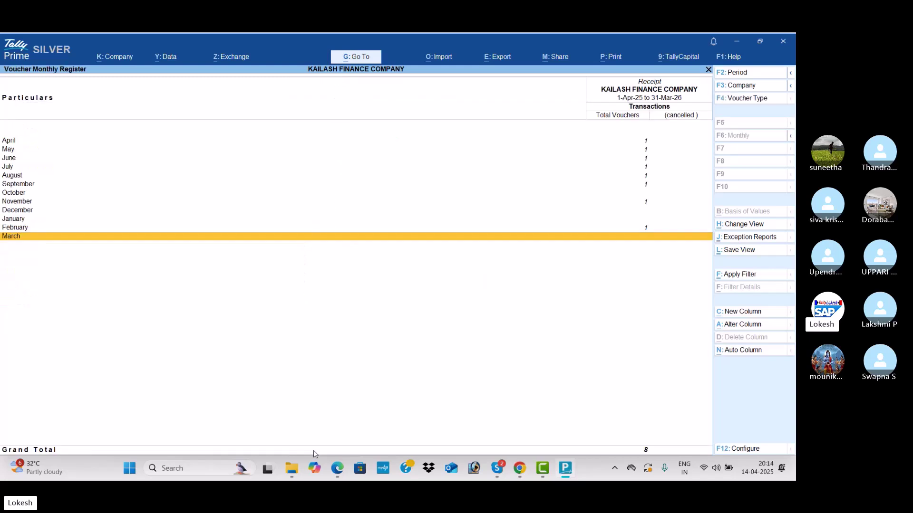
{"action": "key", "text": "Escape"}
- View the monthly register of Payment vouchers from the statistics and return
{"action": "key", "text": "Down"}
{"action": "key", "text": "Up"}
{"action": "key", "text": "Up"}
{"action": "key", "text": "Up"}
{"action": "key", "text": "Up"}
{"action": "key", "text": "Up"}
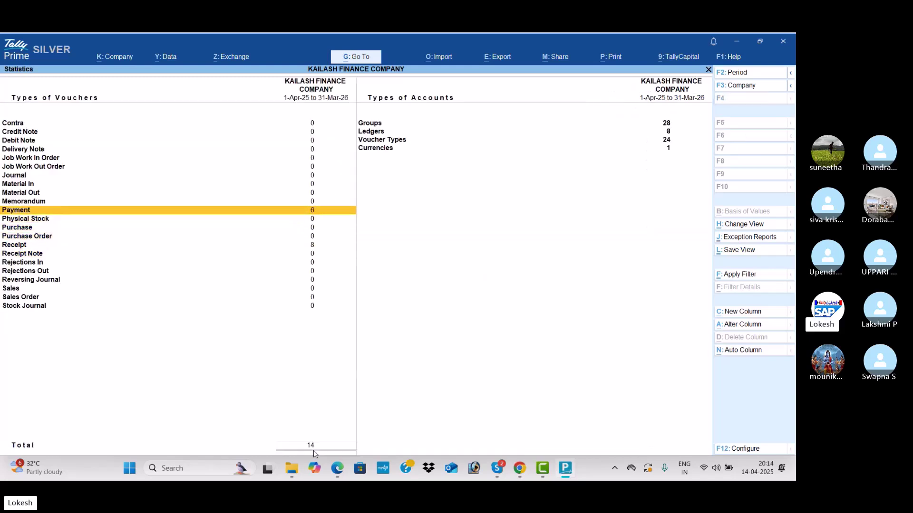
{"action": "key", "text": "Return"}
{"action": "key", "text": "Escape"}
- View the list of ledgers from the account types in the statistics and return
{"action": "key", "text": "Right"}
{"action": "key", "text": "Up"}
{"action": "key", "text": "Up"}
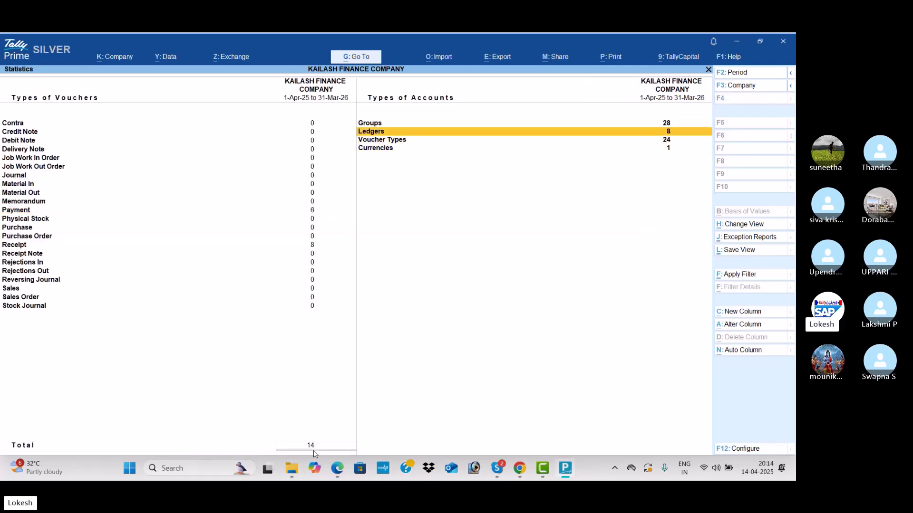
{"action": "key", "text": "Return"}
{"action": "key", "text": "Escape"}
- View the list of groups from the statistics, and back out of the reports to the Gateway of Tally
{"action": "key", "text": "Down"}
{"action": "key", "text": "Up"}
{"action": "key", "text": "Up"}
{"action": "key", "text": "Return"}
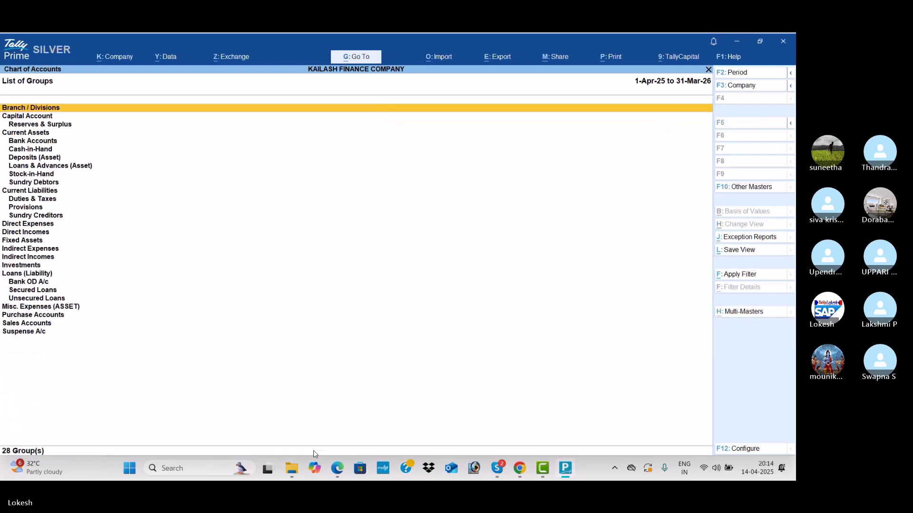
{"action": "key", "text": "Escape"}
{"action": "key", "text": "Escape"}
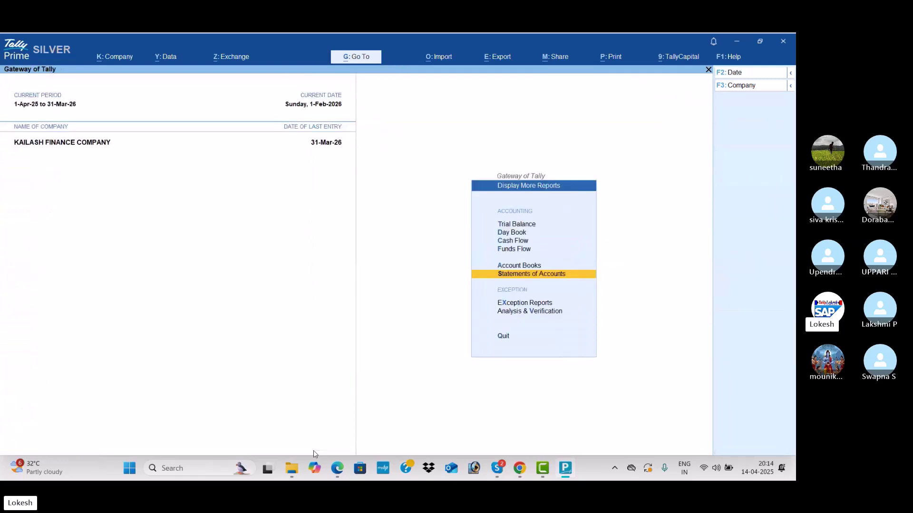
{"action": "key", "text": "Escape"}
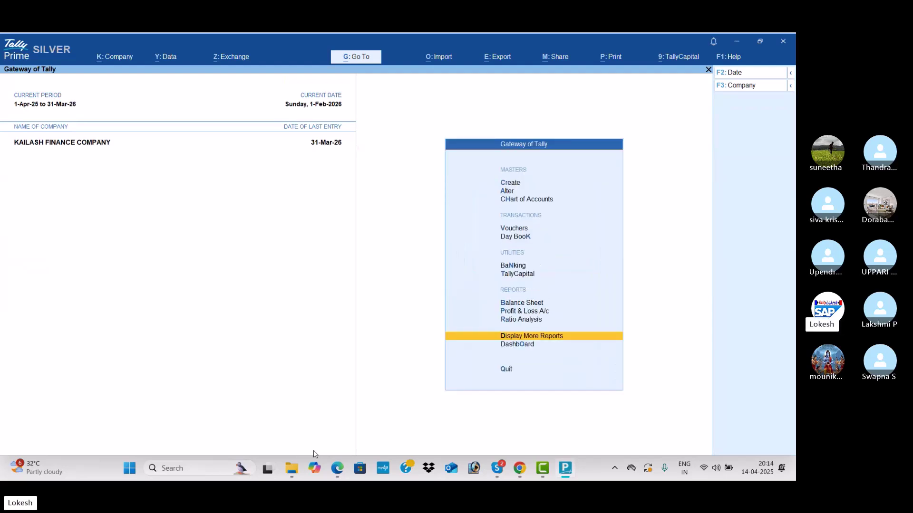
{"action": "key", "text": "Escape"}
{"action": "key", "text": "Escape"}
- Switch to the practice PDF and review the Problem-6 transactions back up to the Kailash Finance Company heading
{"action": "key", "text": "alt+Tab"}
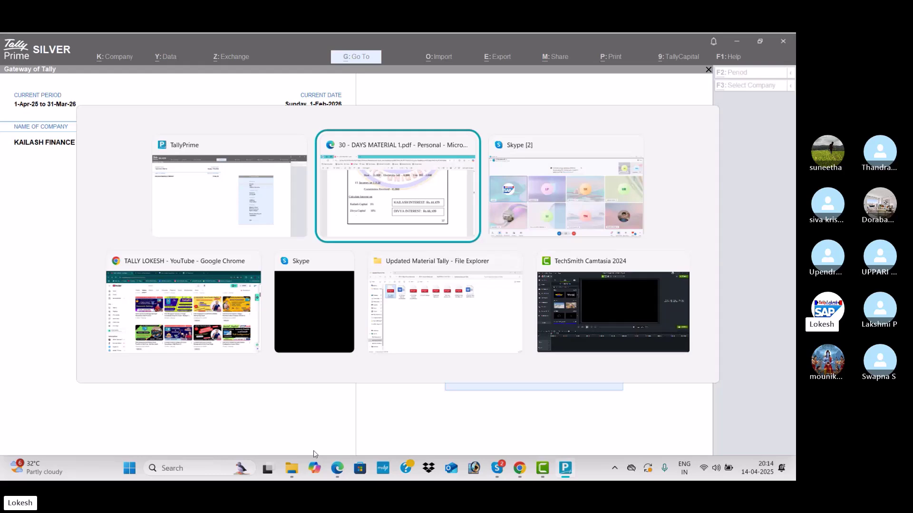
{"action": "scroll", "coordinate": [313, 451], "scroll_direction": "up", "scroll_amount": 5}
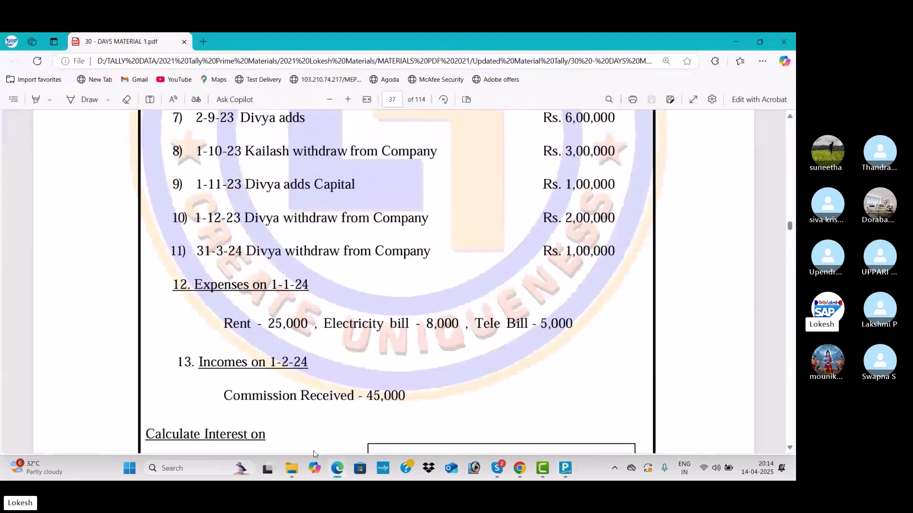
{"action": "scroll", "coordinate": [313, 452], "scroll_direction": "up", "scroll_amount": 4}
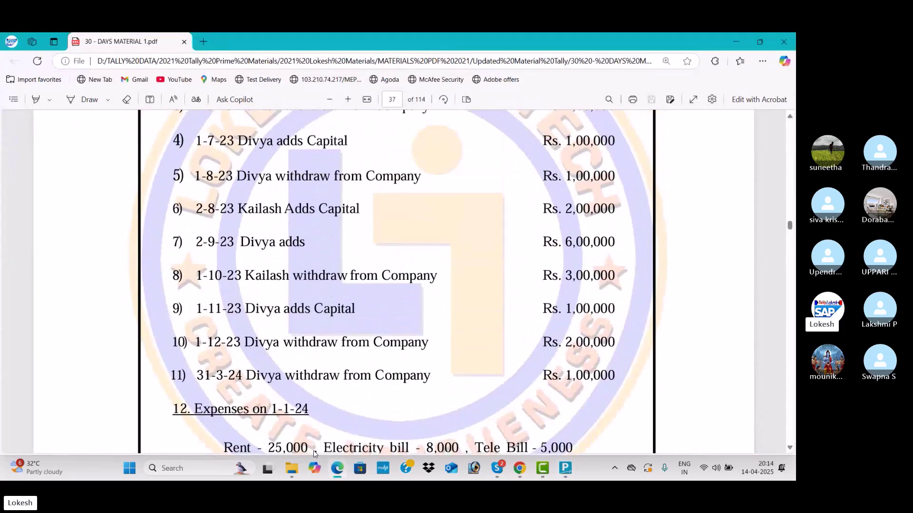
{"action": "scroll", "coordinate": [314, 454], "scroll_direction": "up", "scroll_amount": 4}
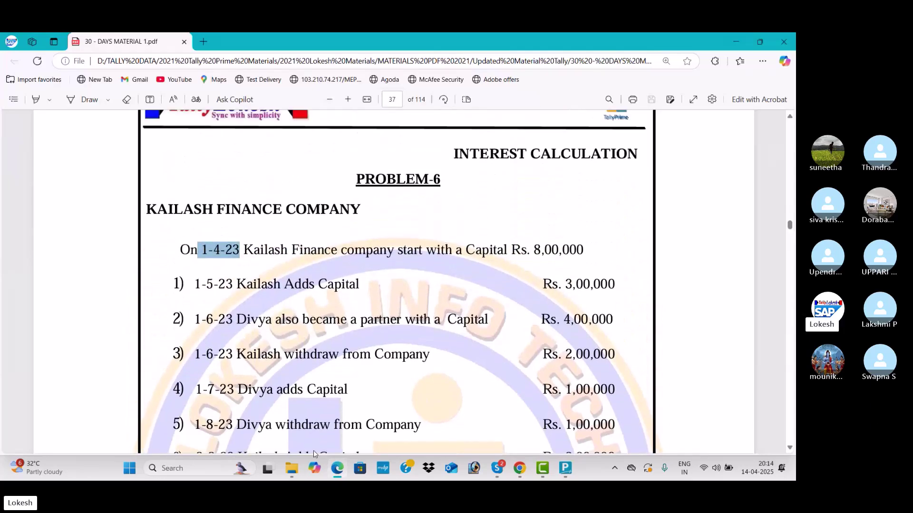
{"action": "scroll", "coordinate": [314, 454], "scroll_direction": "up", "scroll_amount": 1}
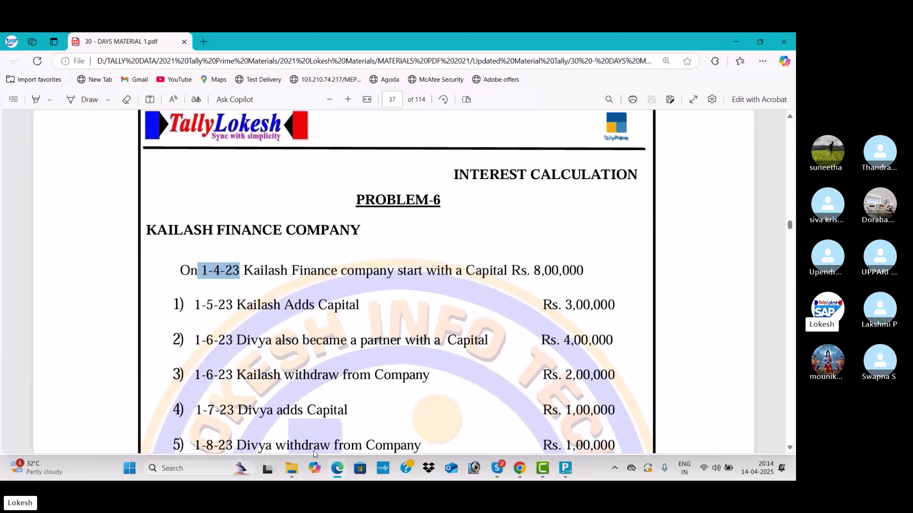
- Switch to the Skype call window of the Tally Batch 69 class
{"action": "key", "text": "alt+Tab"}
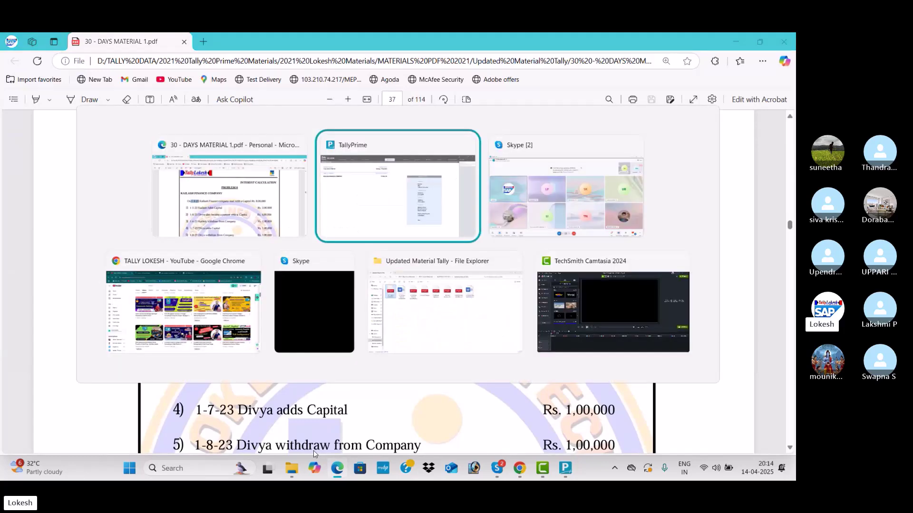
{"action": "key", "text": "Tab"}
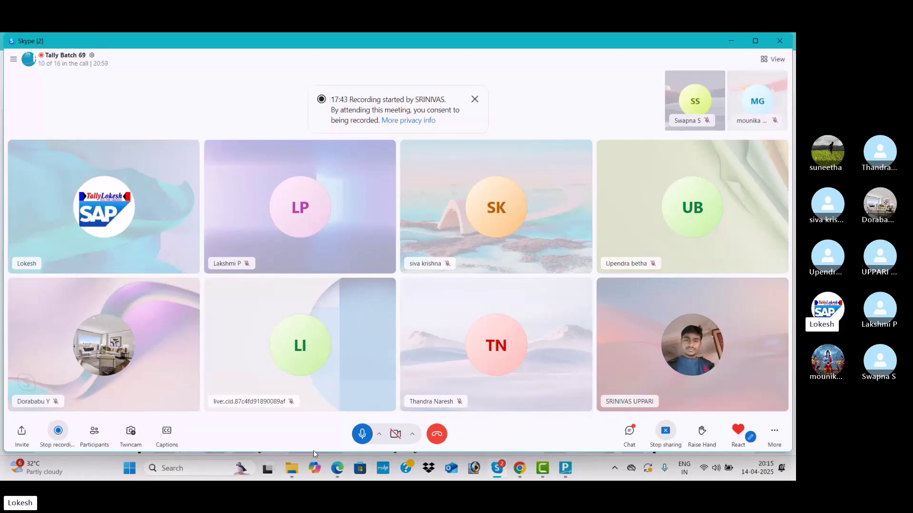
- Switch to Chrome and view the start of the TALLY LOKESH YouTube channel's Videos page
{"action": "key", "text": "alt+Tab"}
{"action": "key", "text": "alt+Tab"}
{"action": "key", "text": "alt+Tab"}
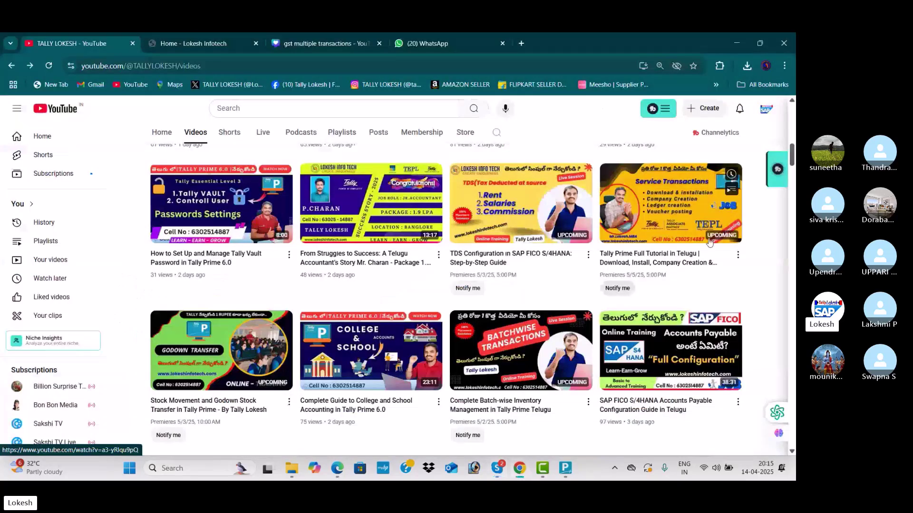
{"action": "scroll", "coordinate": [792, 134], "scroll_direction": "up", "scroll_amount": 1}
{"action": "scroll", "coordinate": [793, 134], "scroll_direction": "up", "scroll_amount": 8}
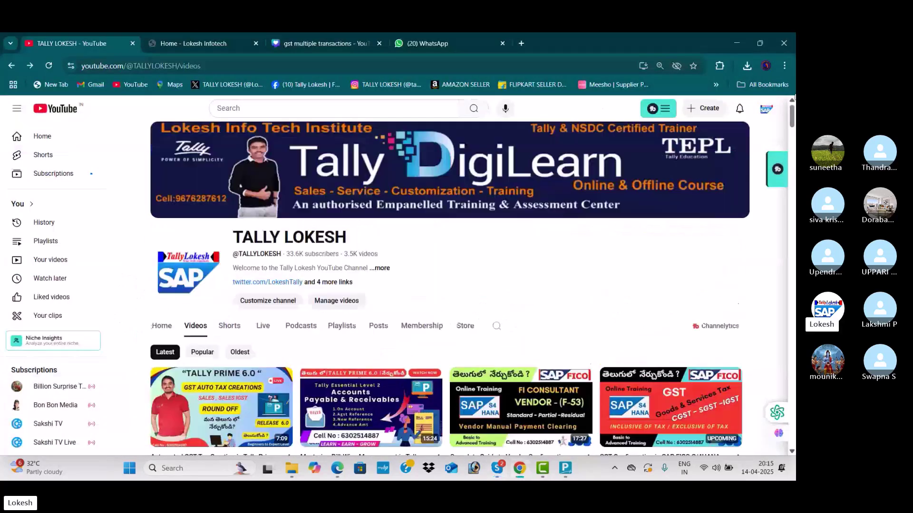